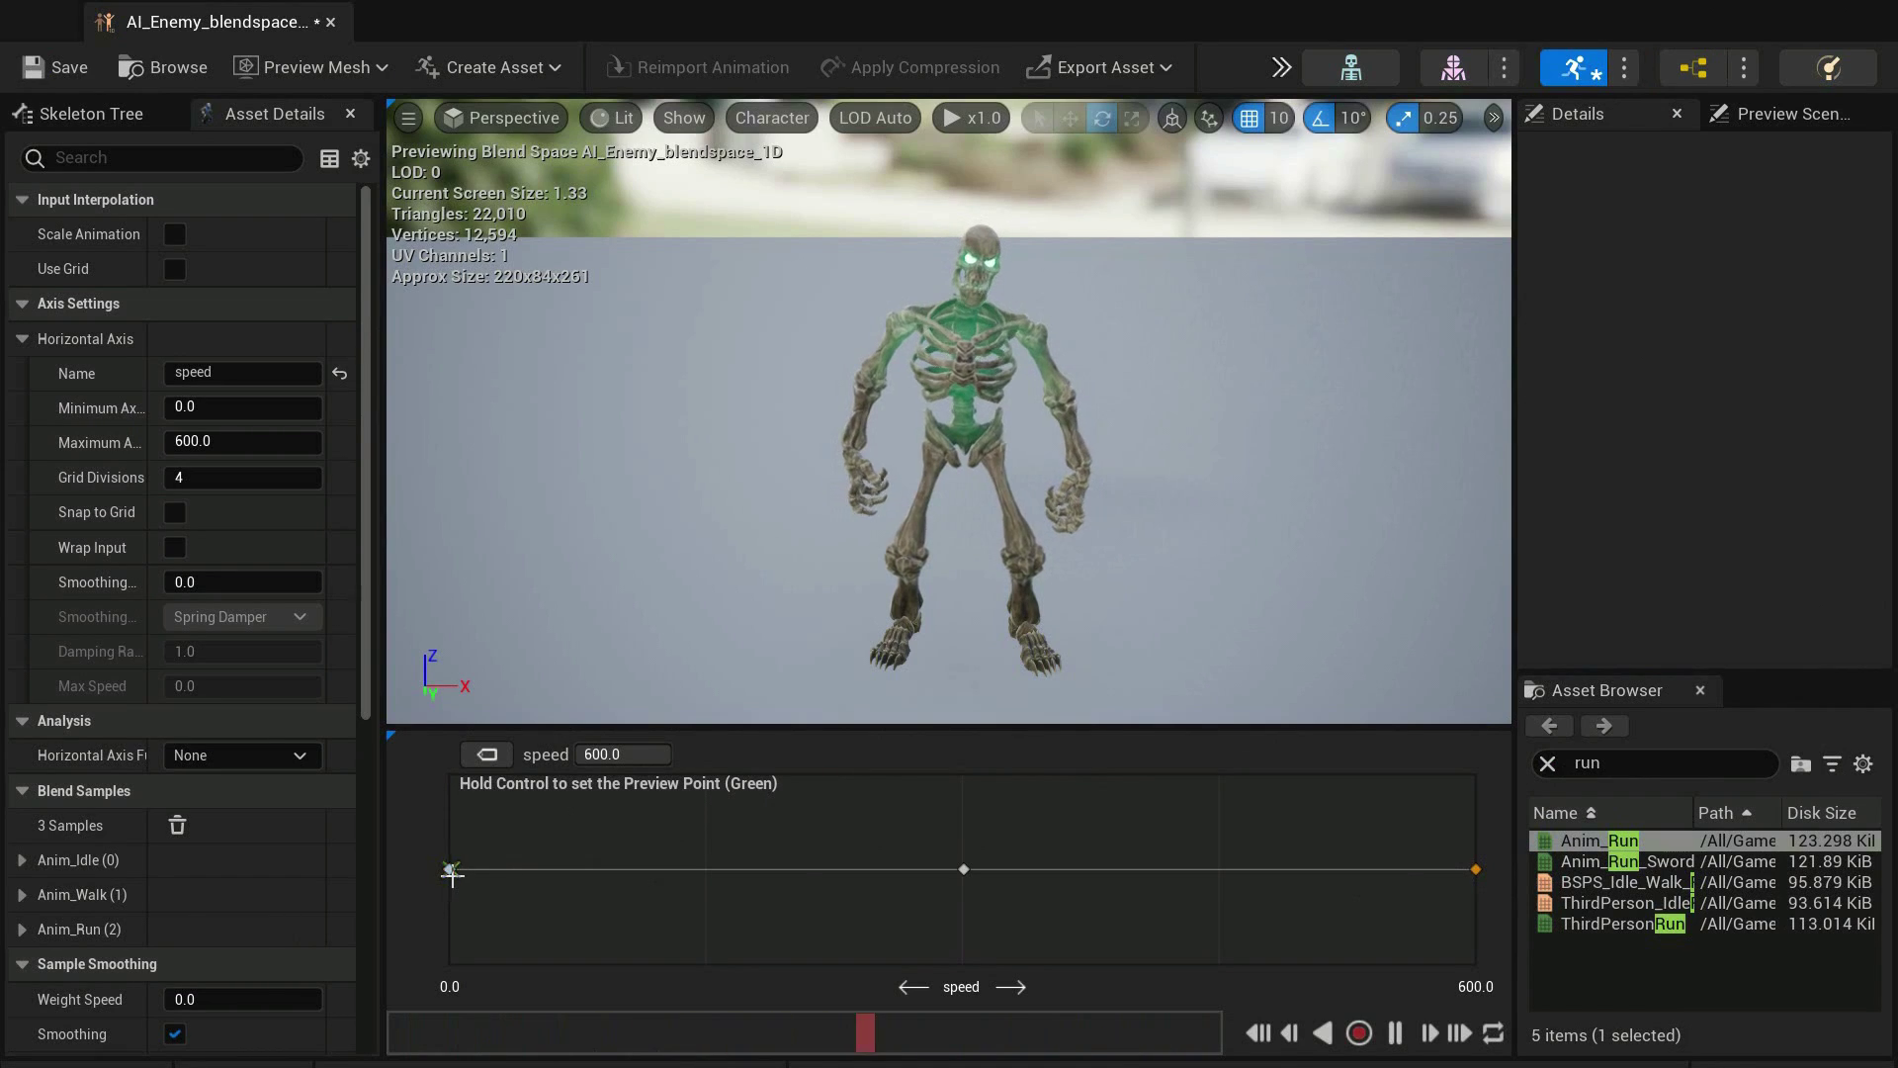
Preview ABP_enemy_AI's blend space toward walking speed, then return to the forest level editor
key(ctrl)
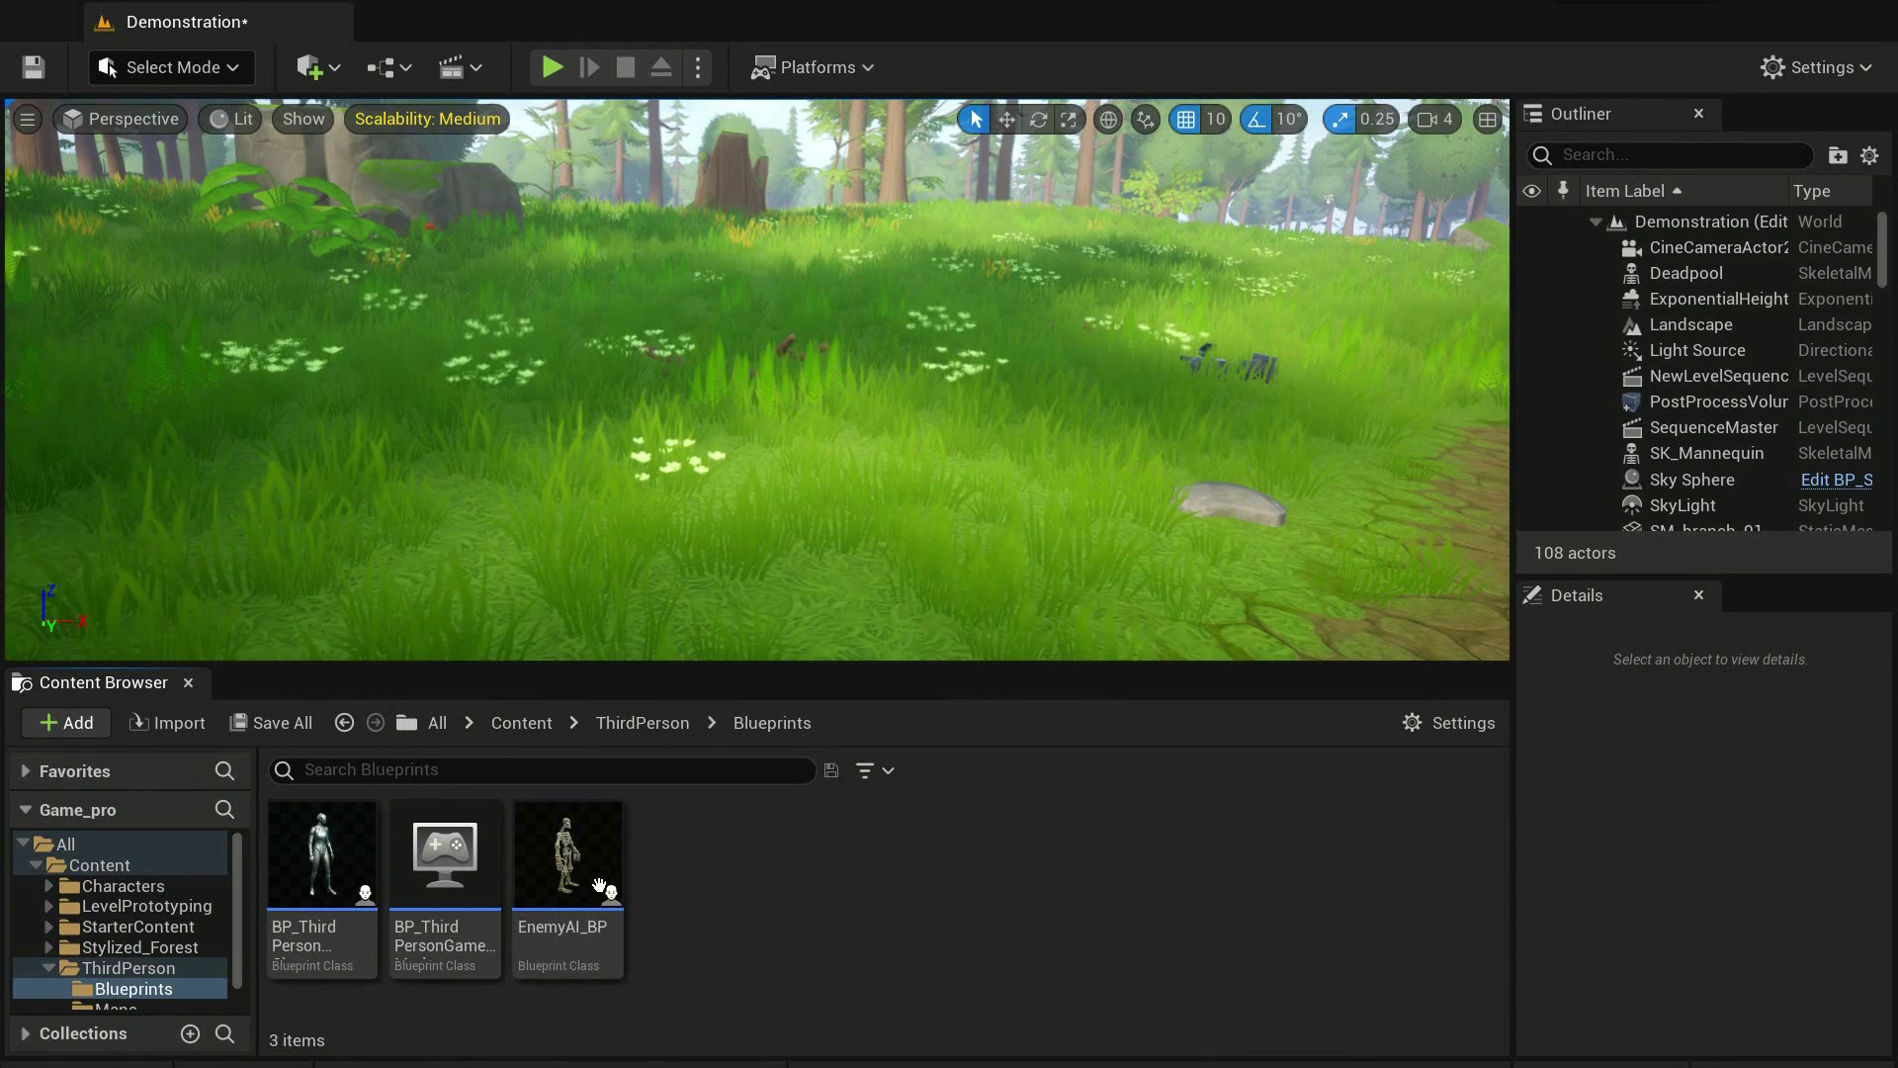
Drop EnemyAI_BP into the forest level, play-test the chase, then stop the session
drag(567, 856, 905, 542)
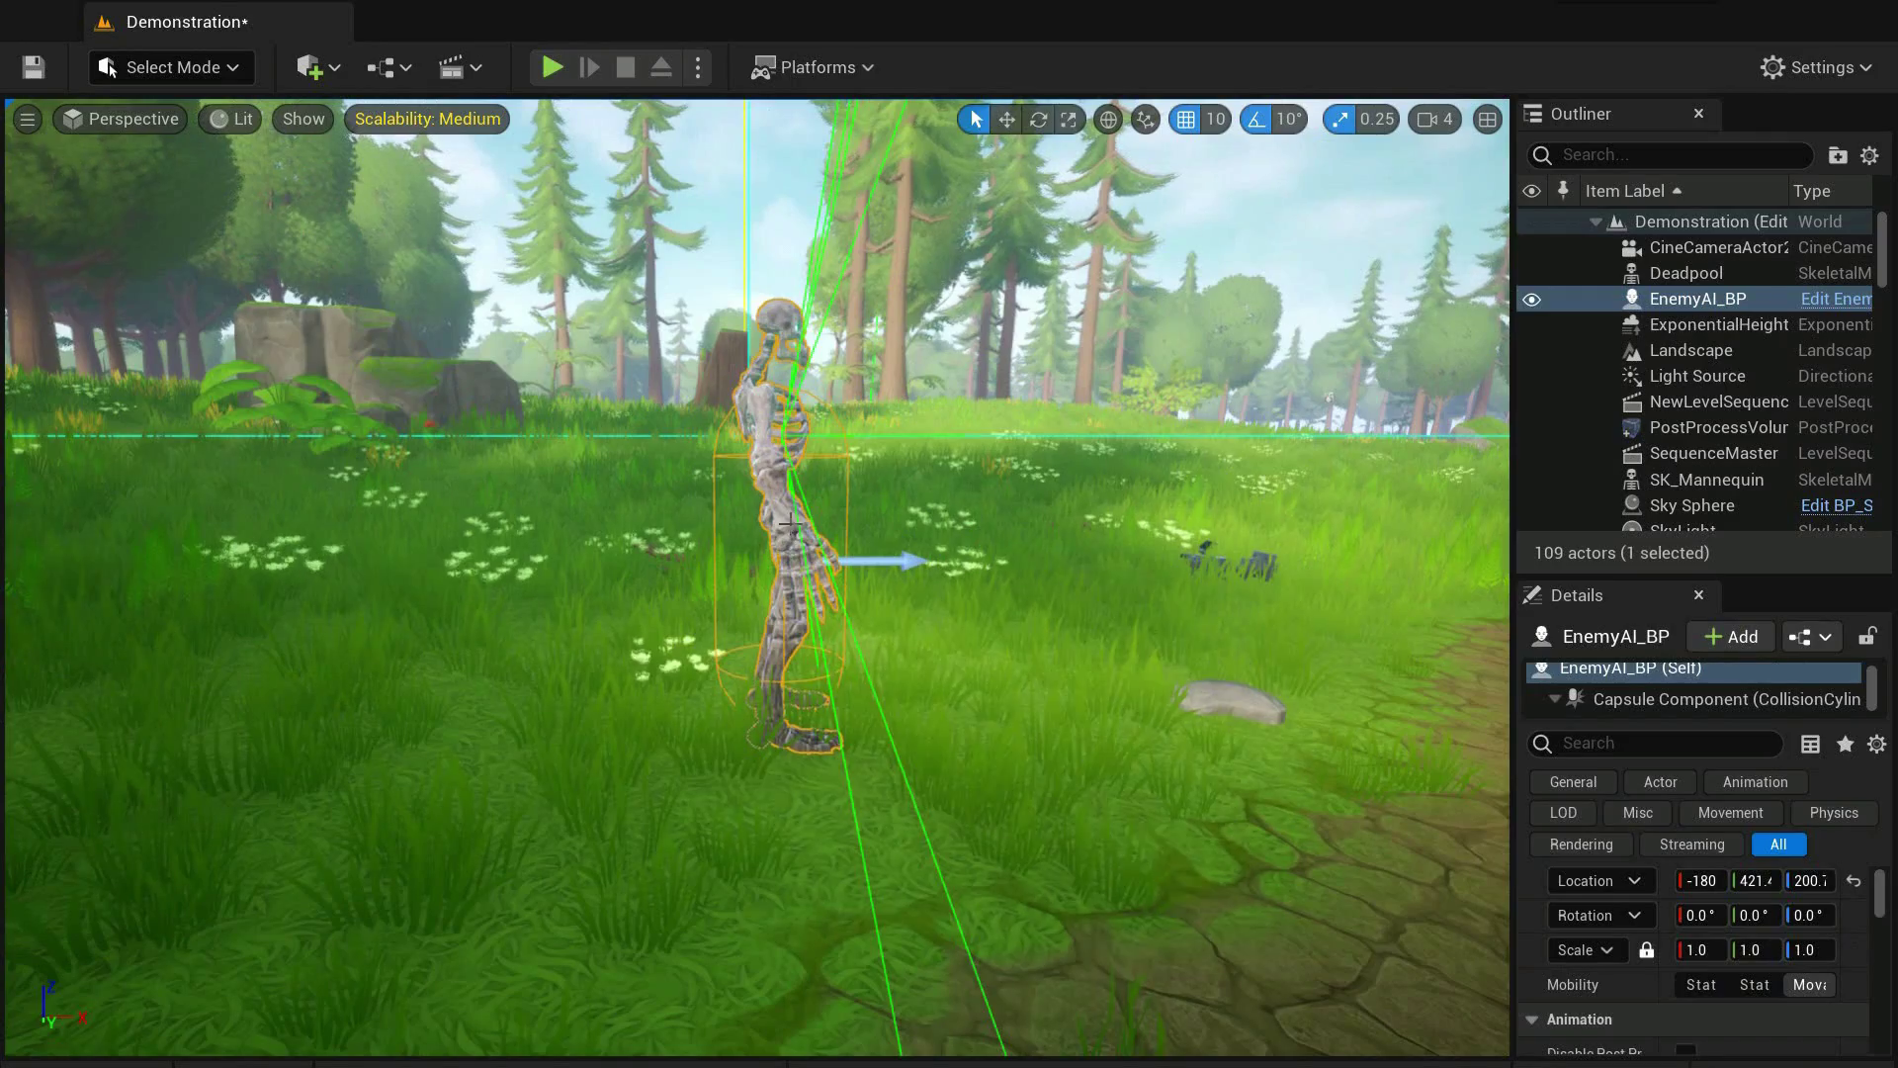
key(alt+p)
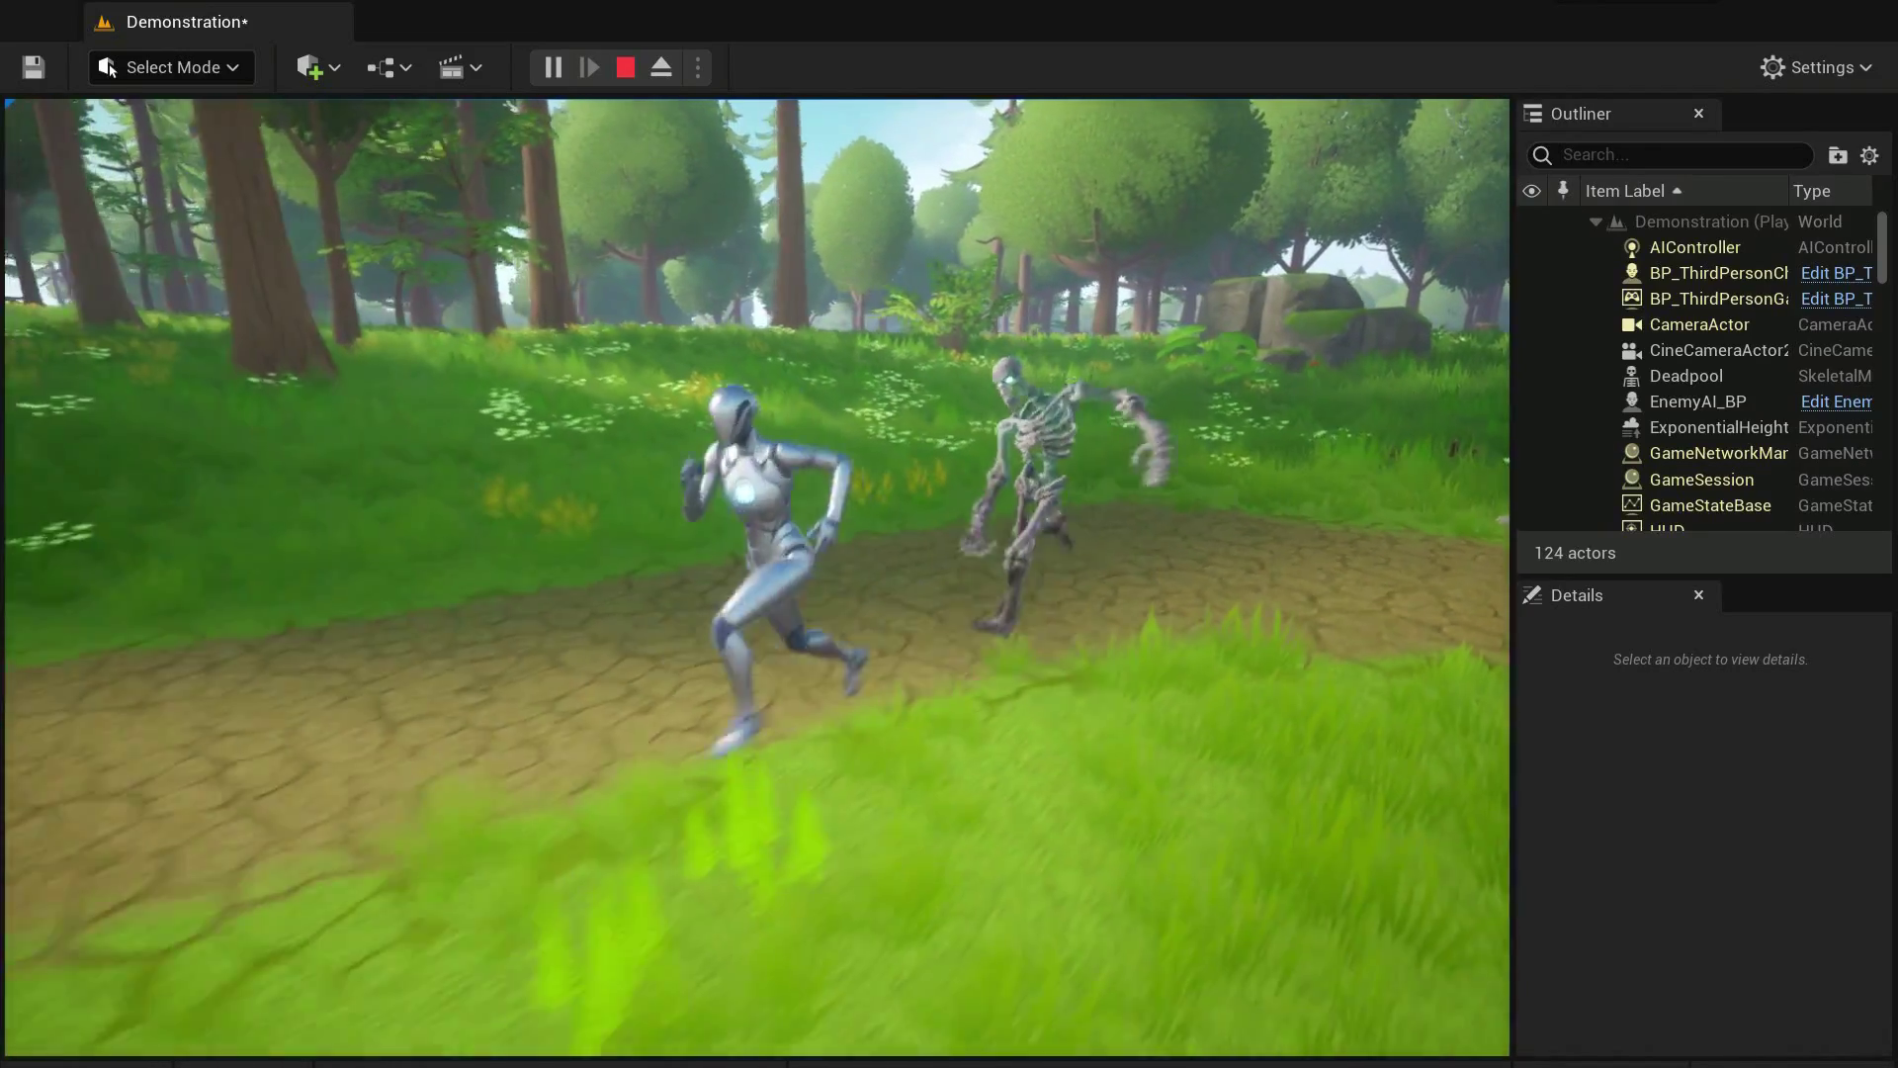
key(Escape)
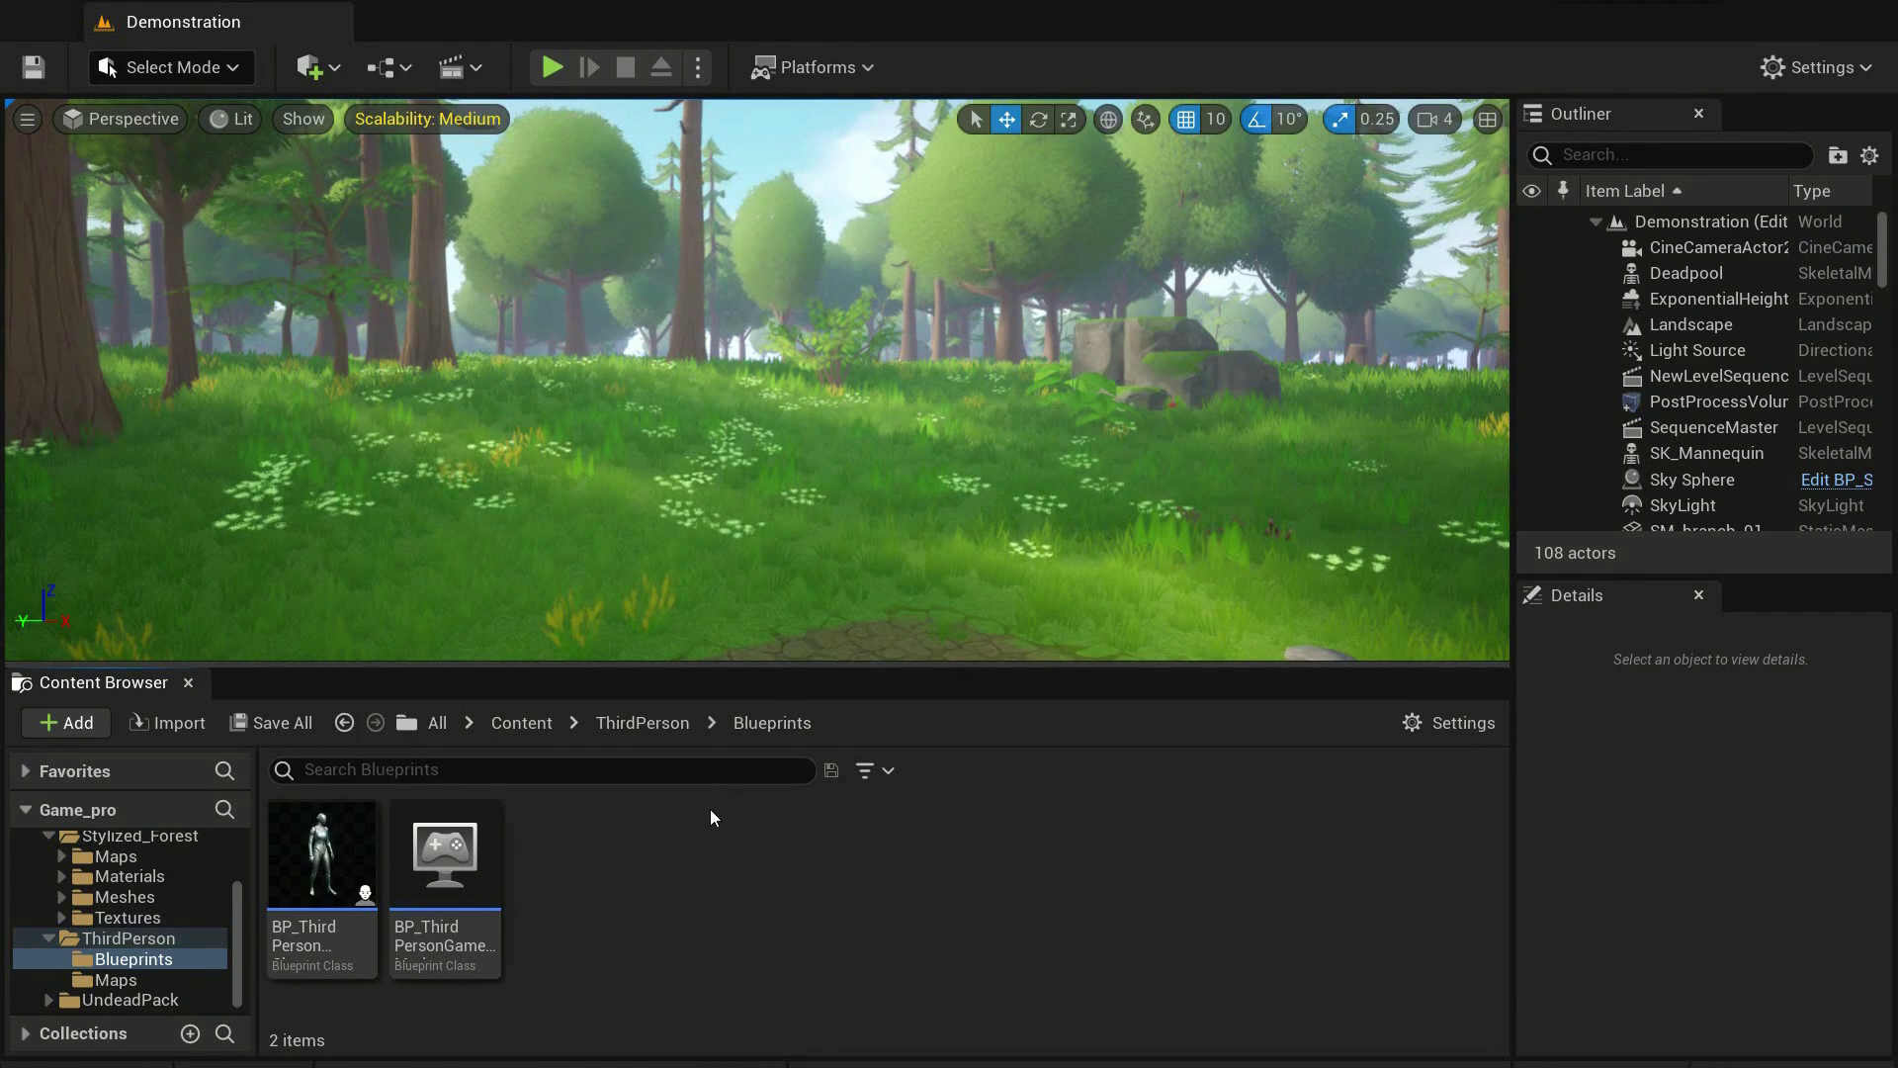
Create a Character-based Blueprint Class named EnemyAI_BP in ThirdPerson/Blueprints and open it
right_click(655, 859)
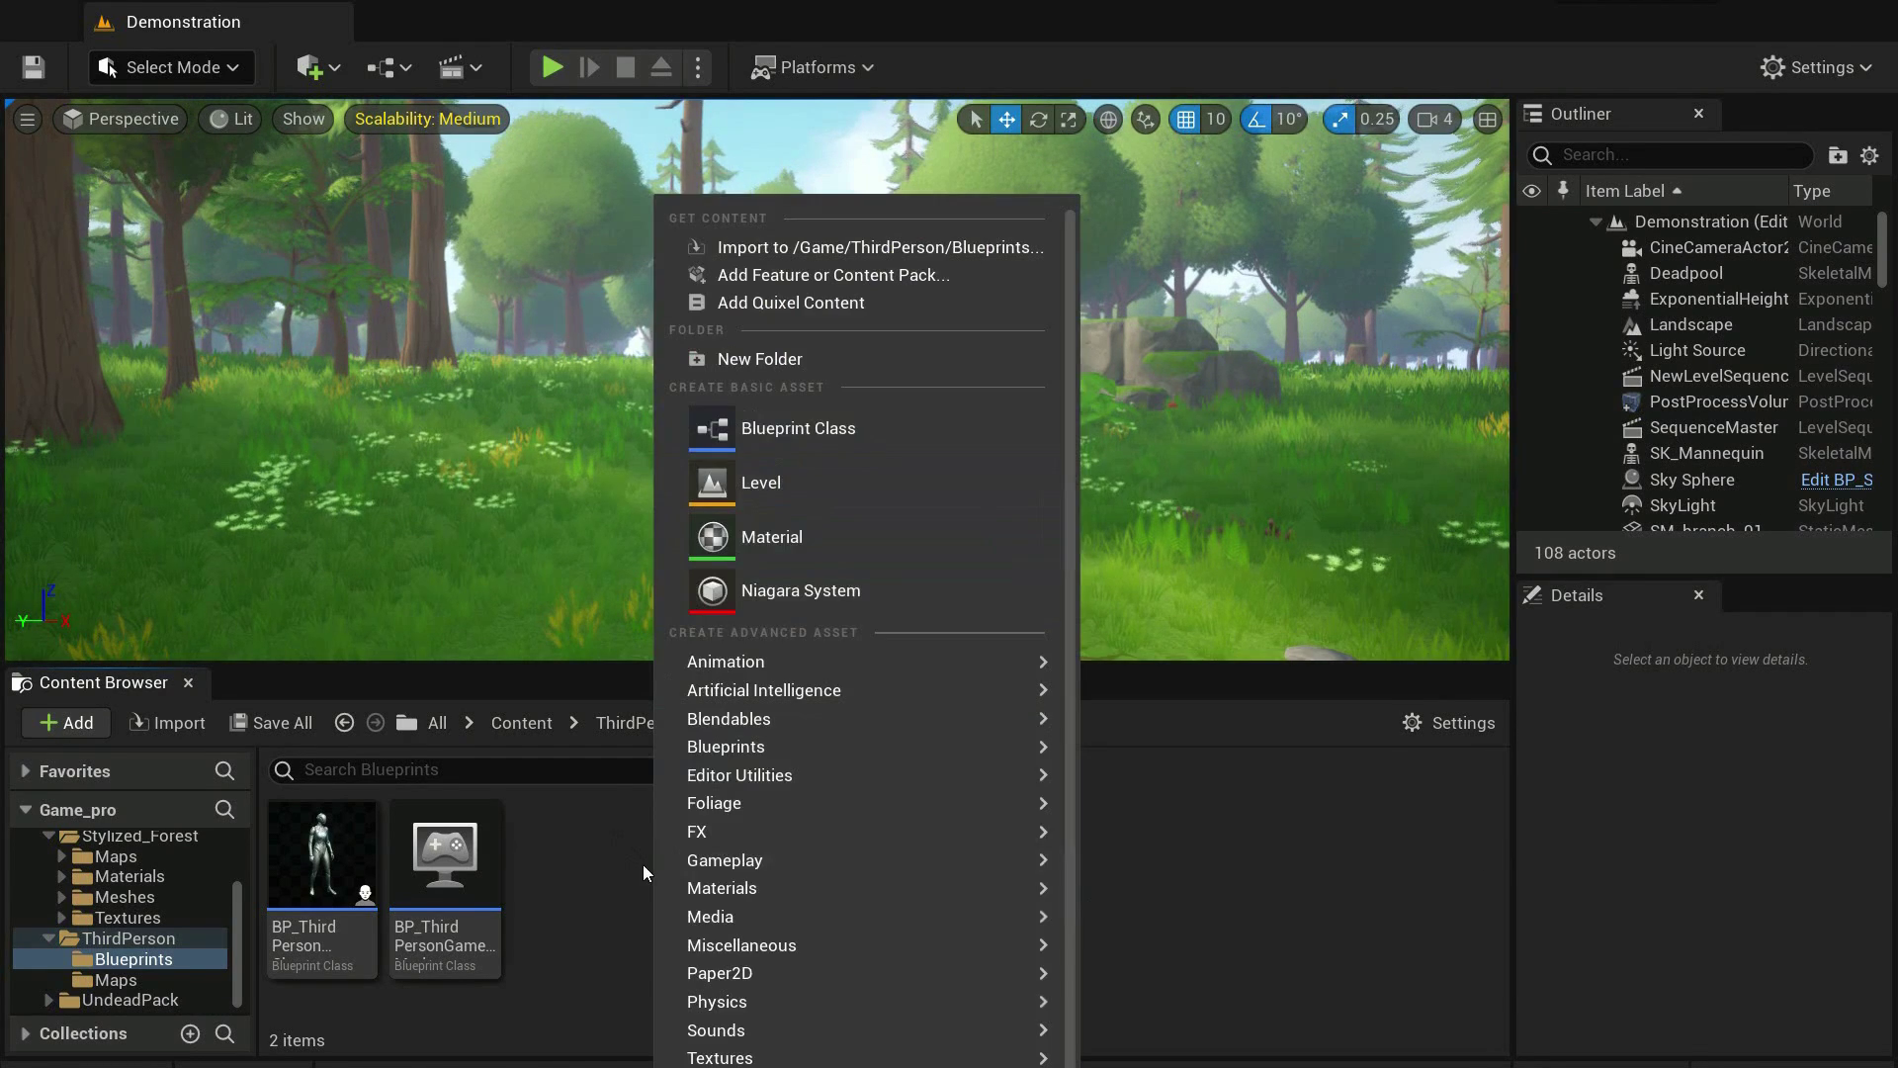
click(756, 434)
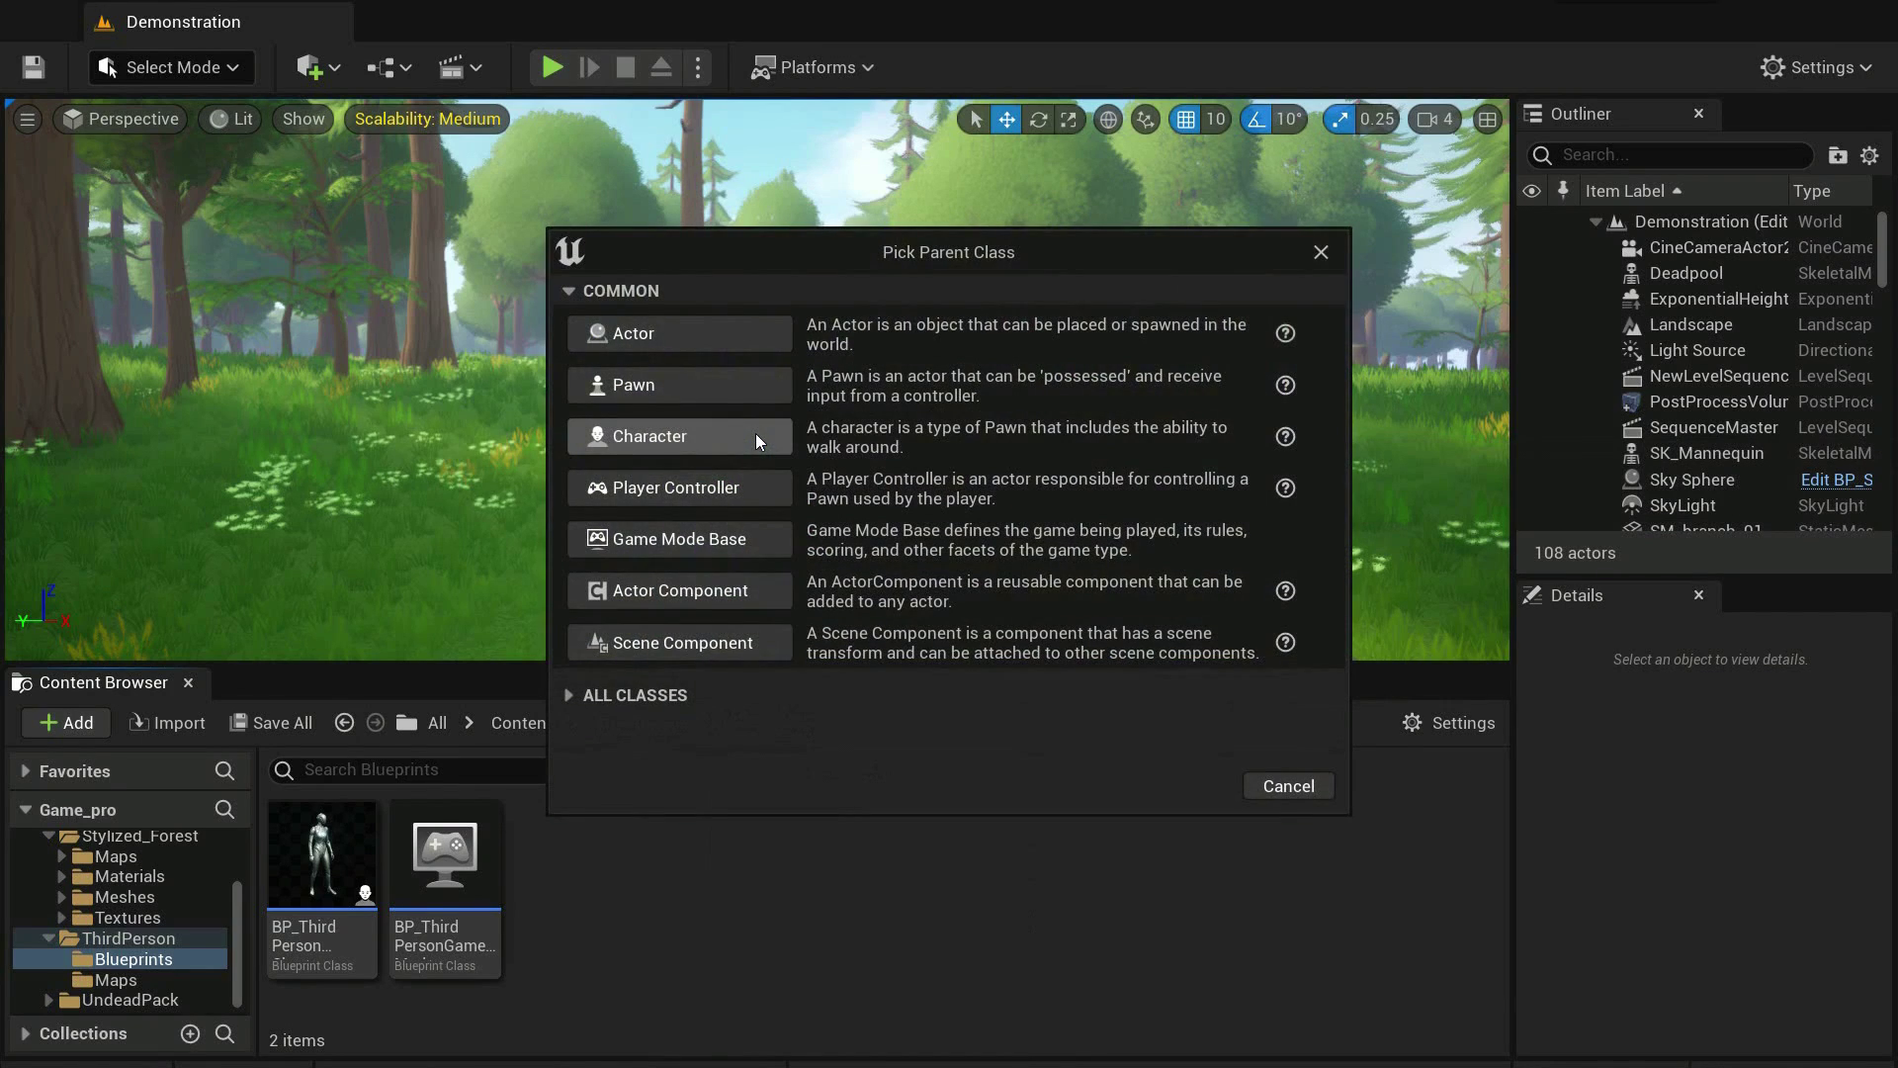
click(704, 447)
text(EnemyAI_BP)
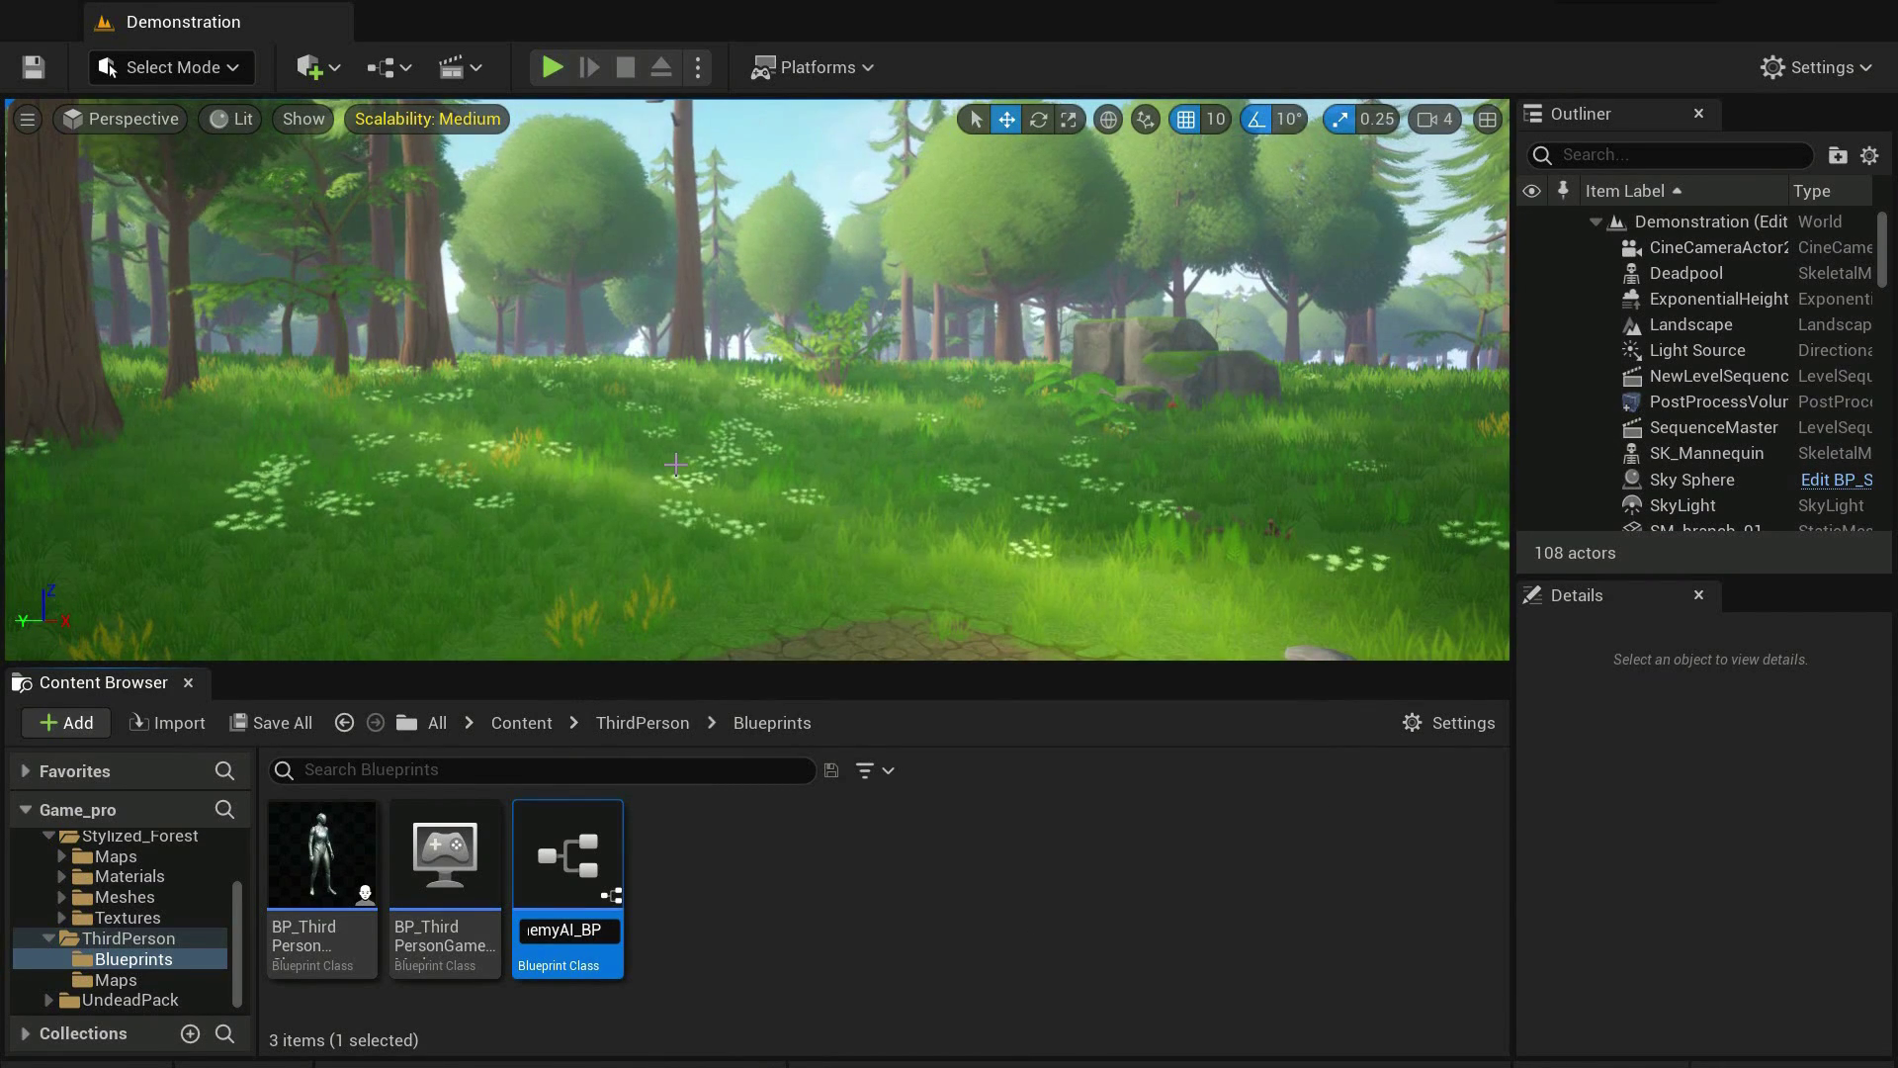
click(635, 876)
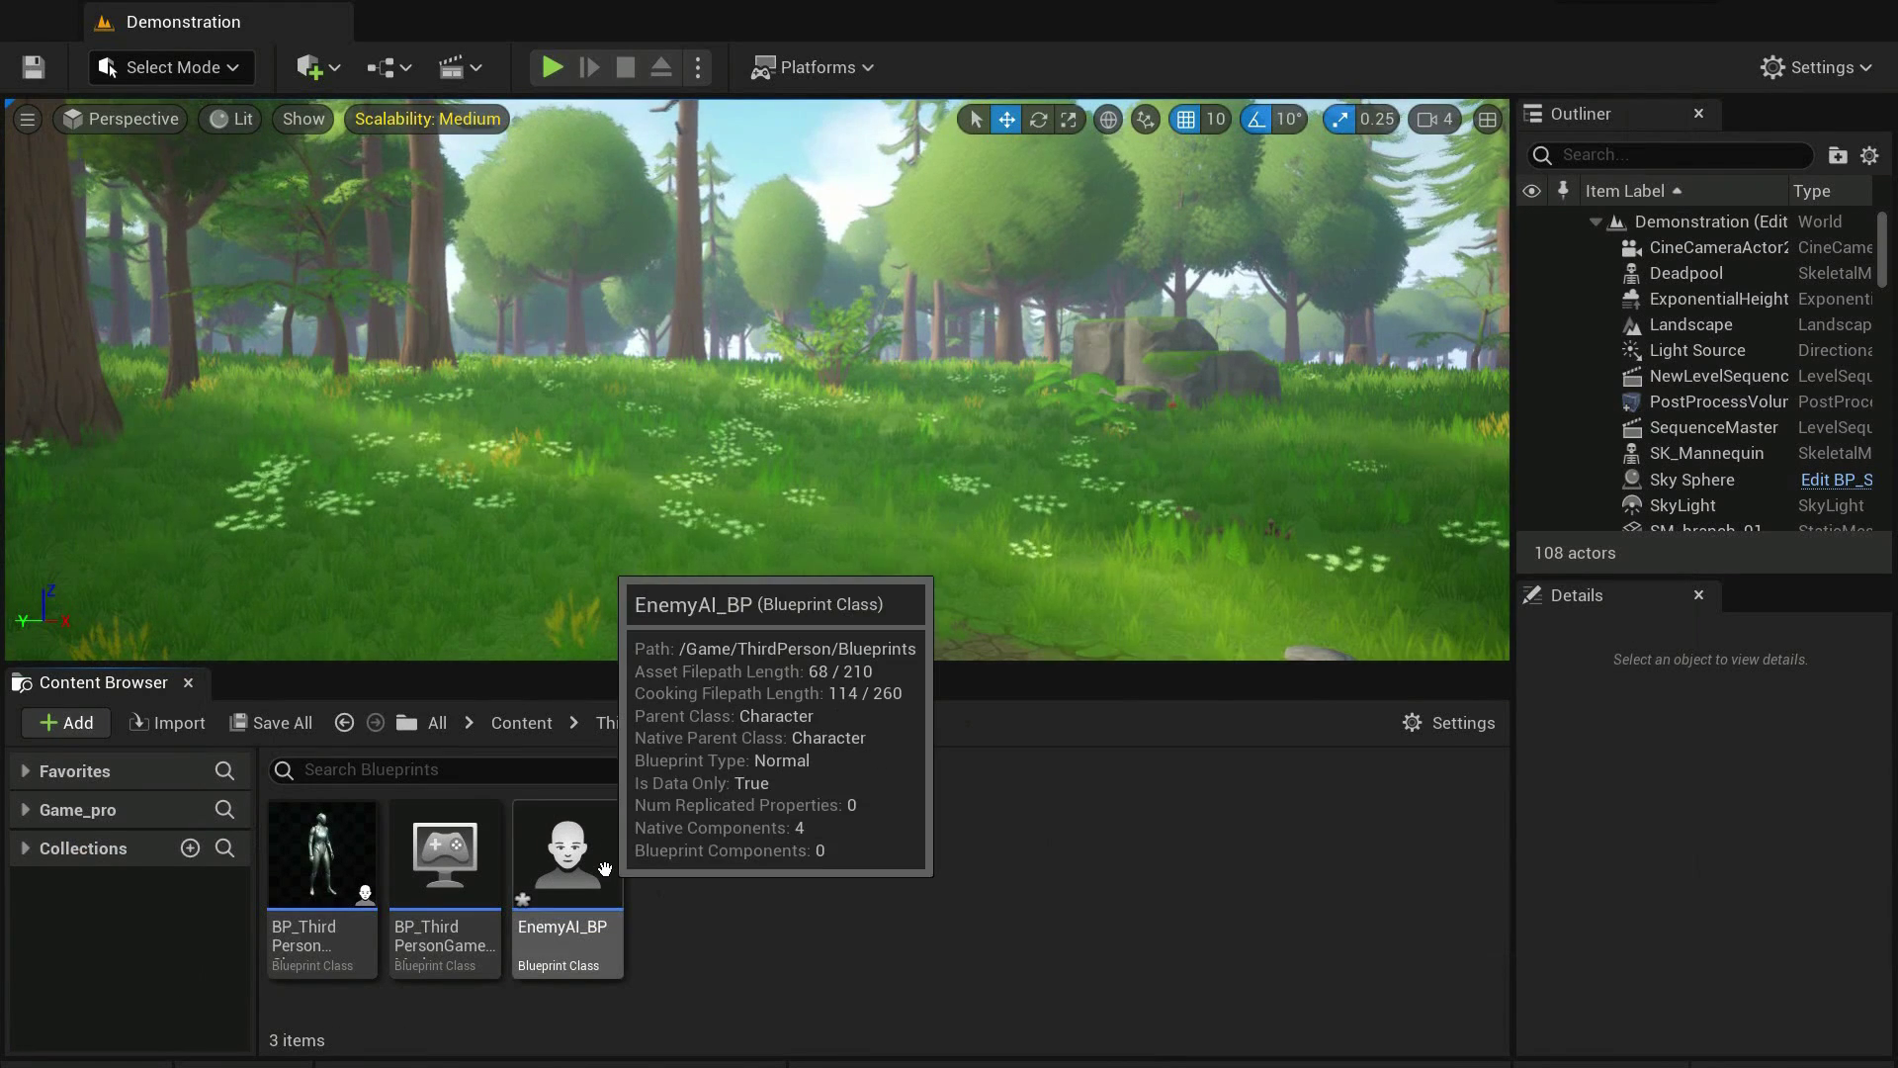
double_click(604, 868)
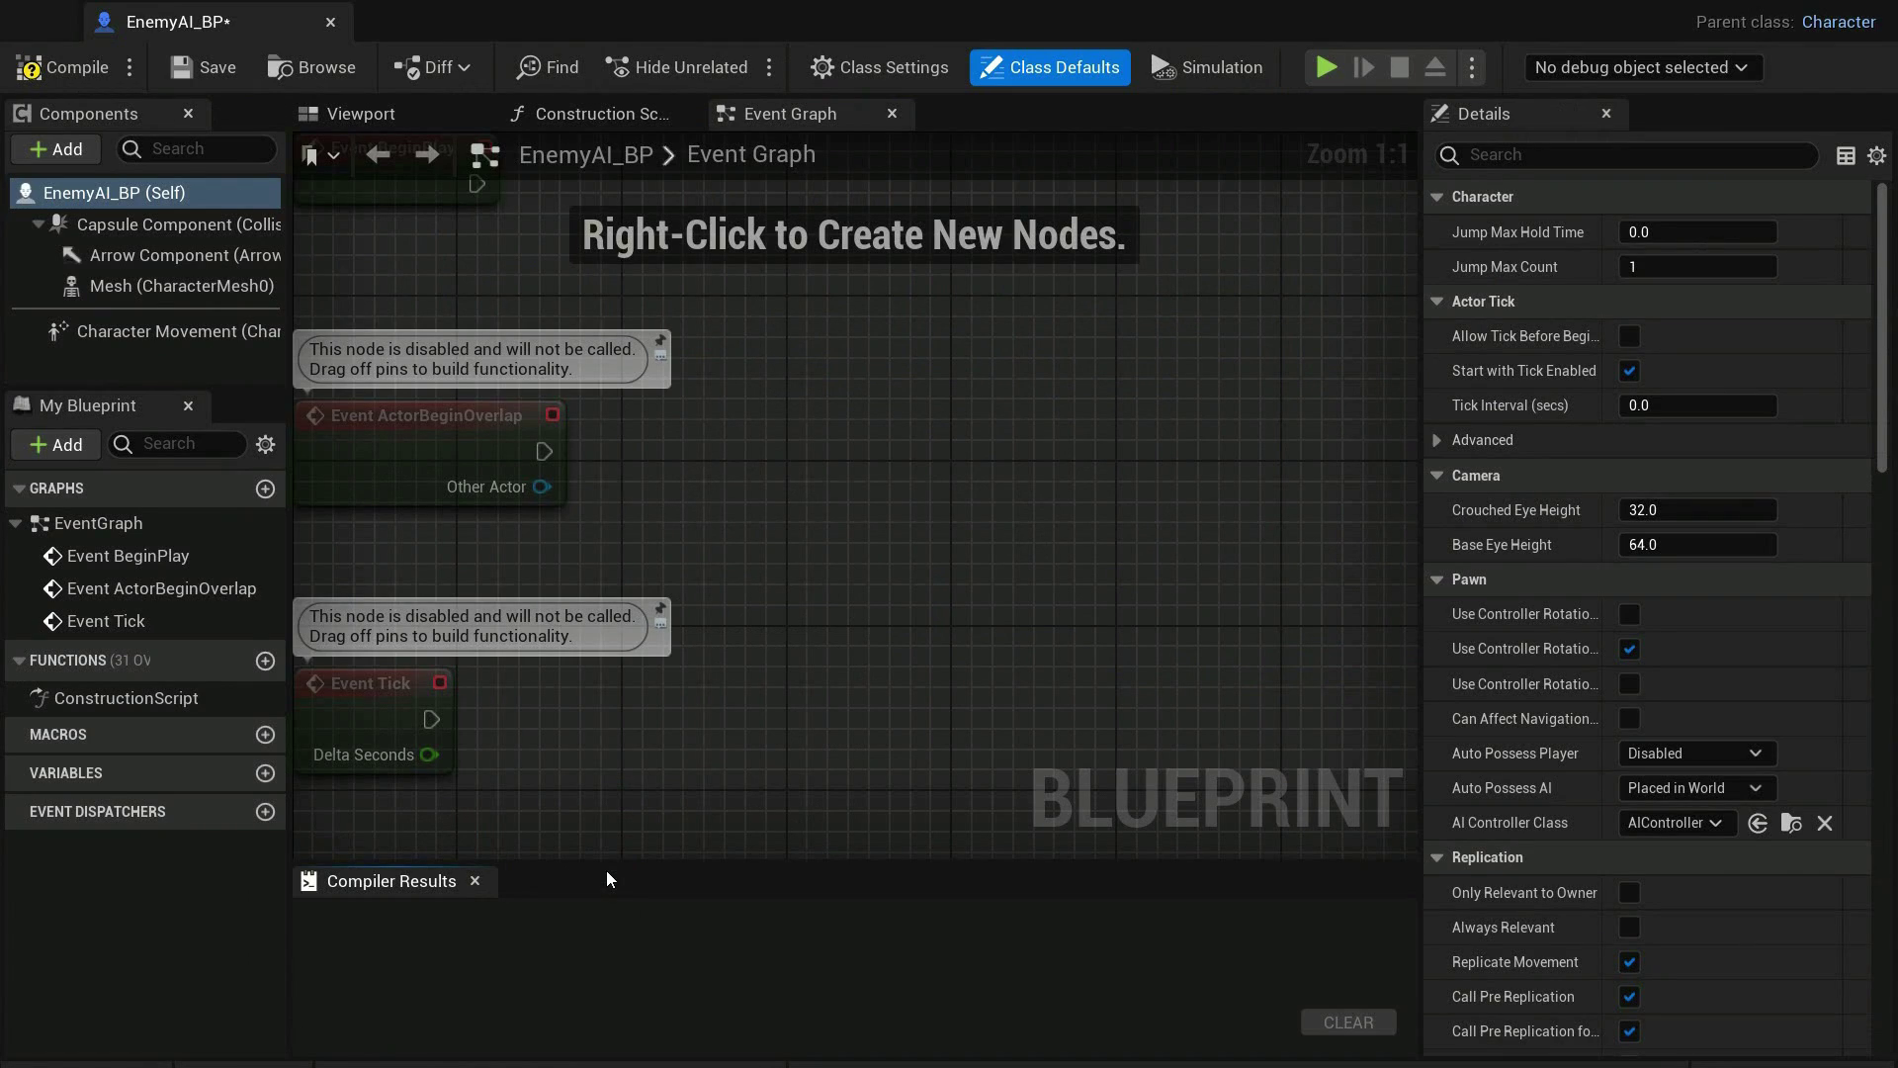
Assign SK_Skeleton as the skeletal mesh of EnemyAI_BP's Mesh component
click(400, 116)
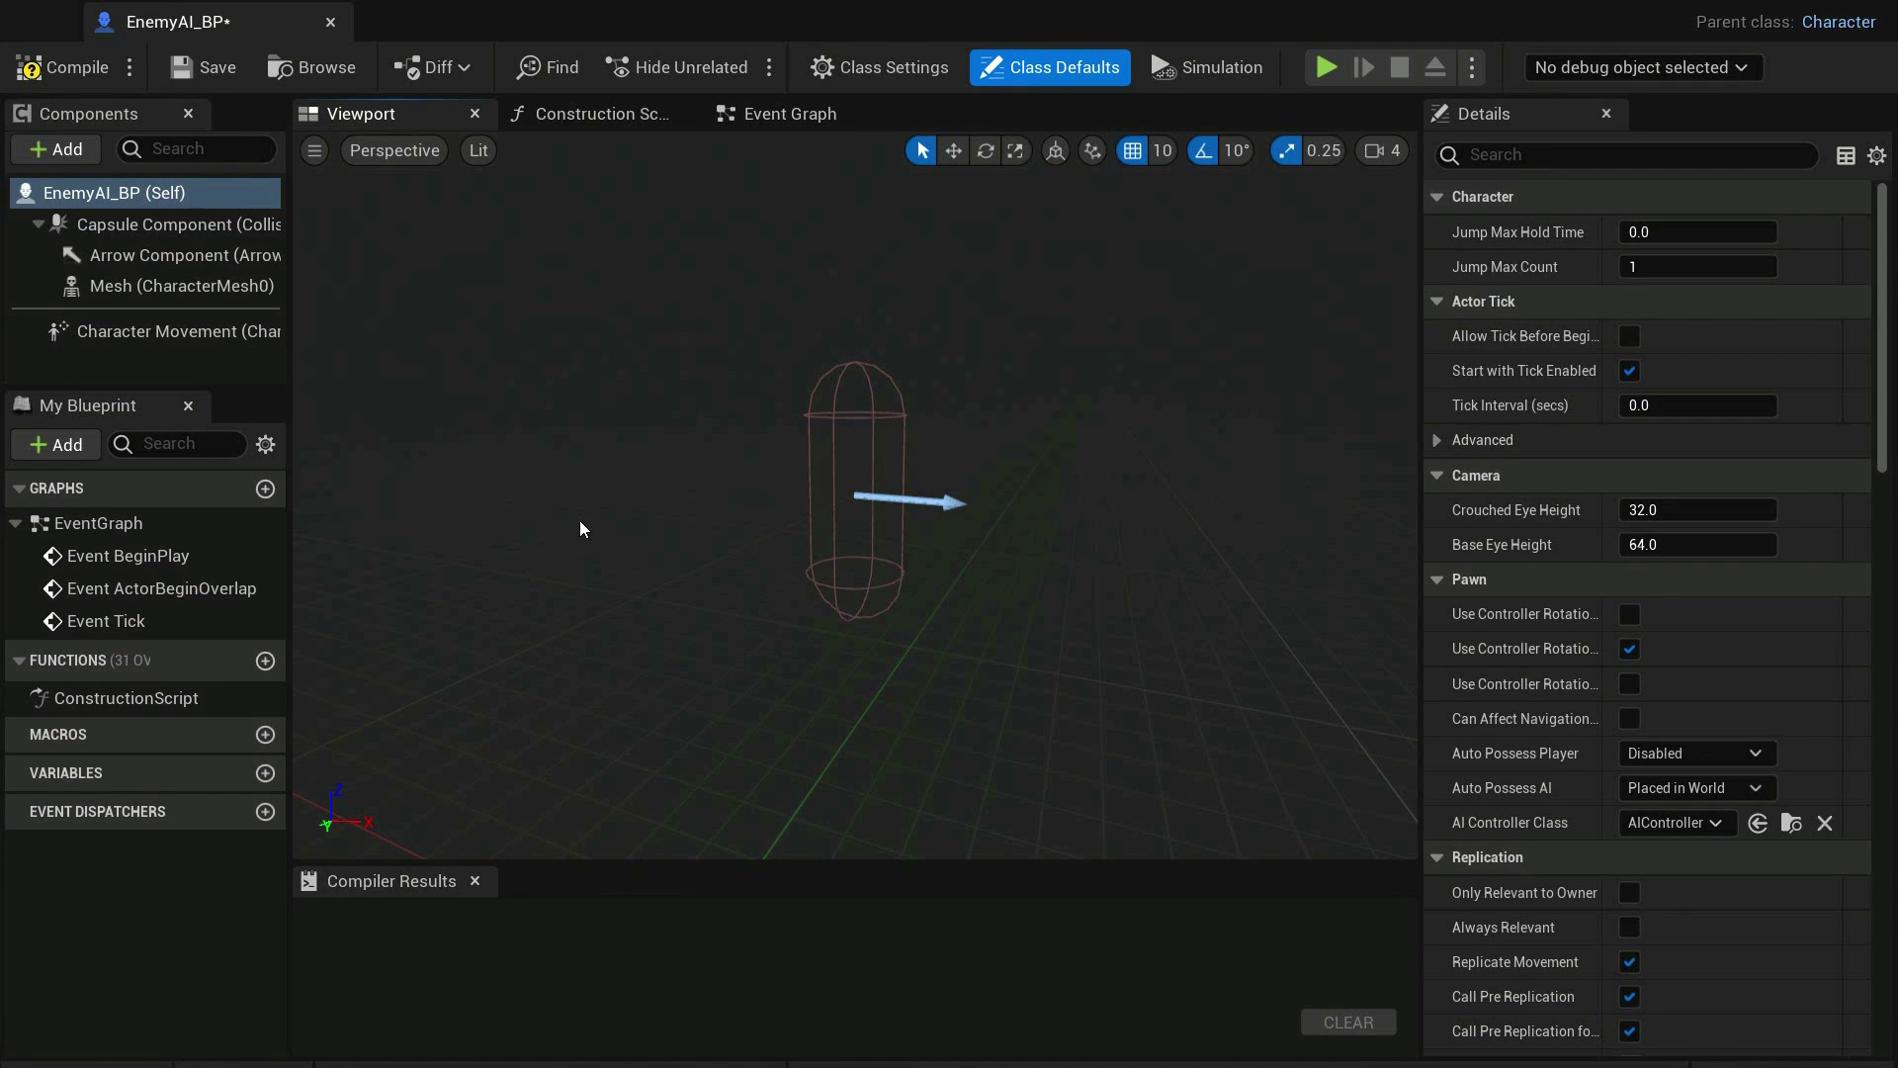
click(248, 286)
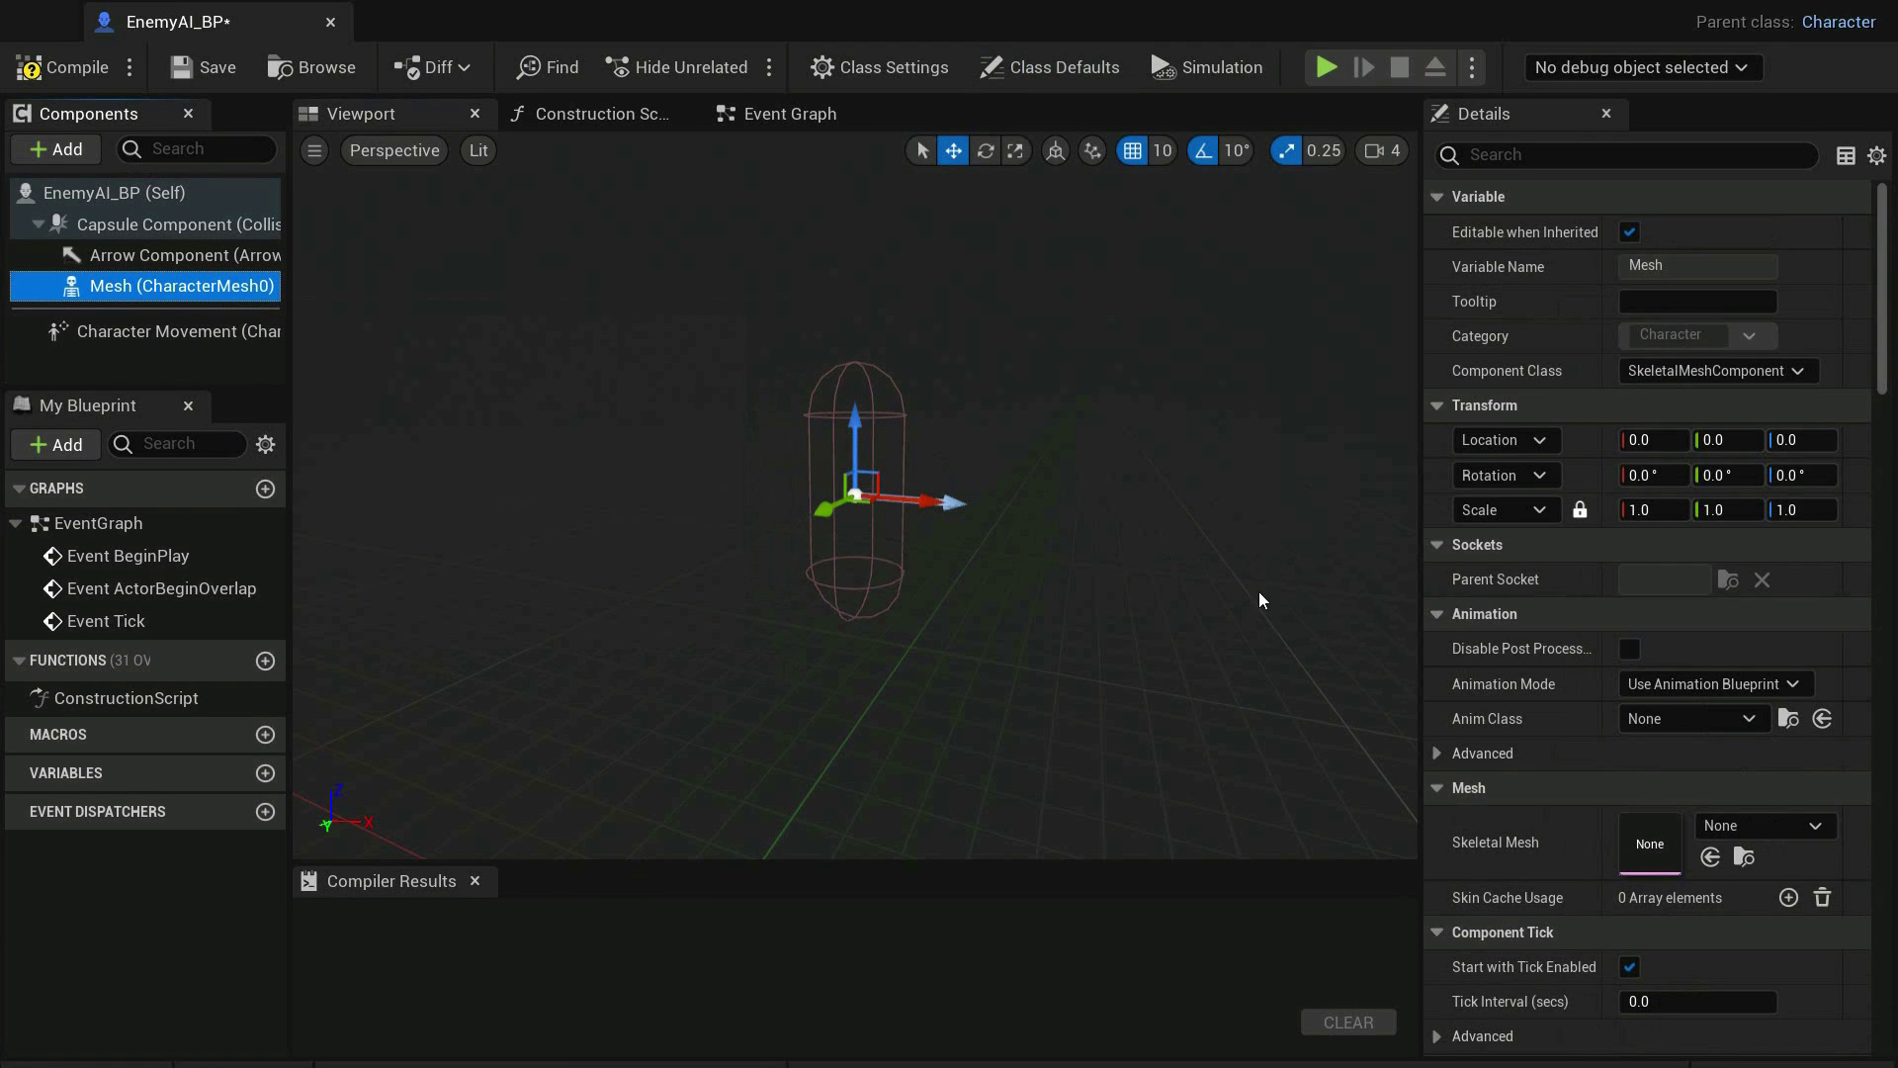
click(1725, 826)
text(sk)
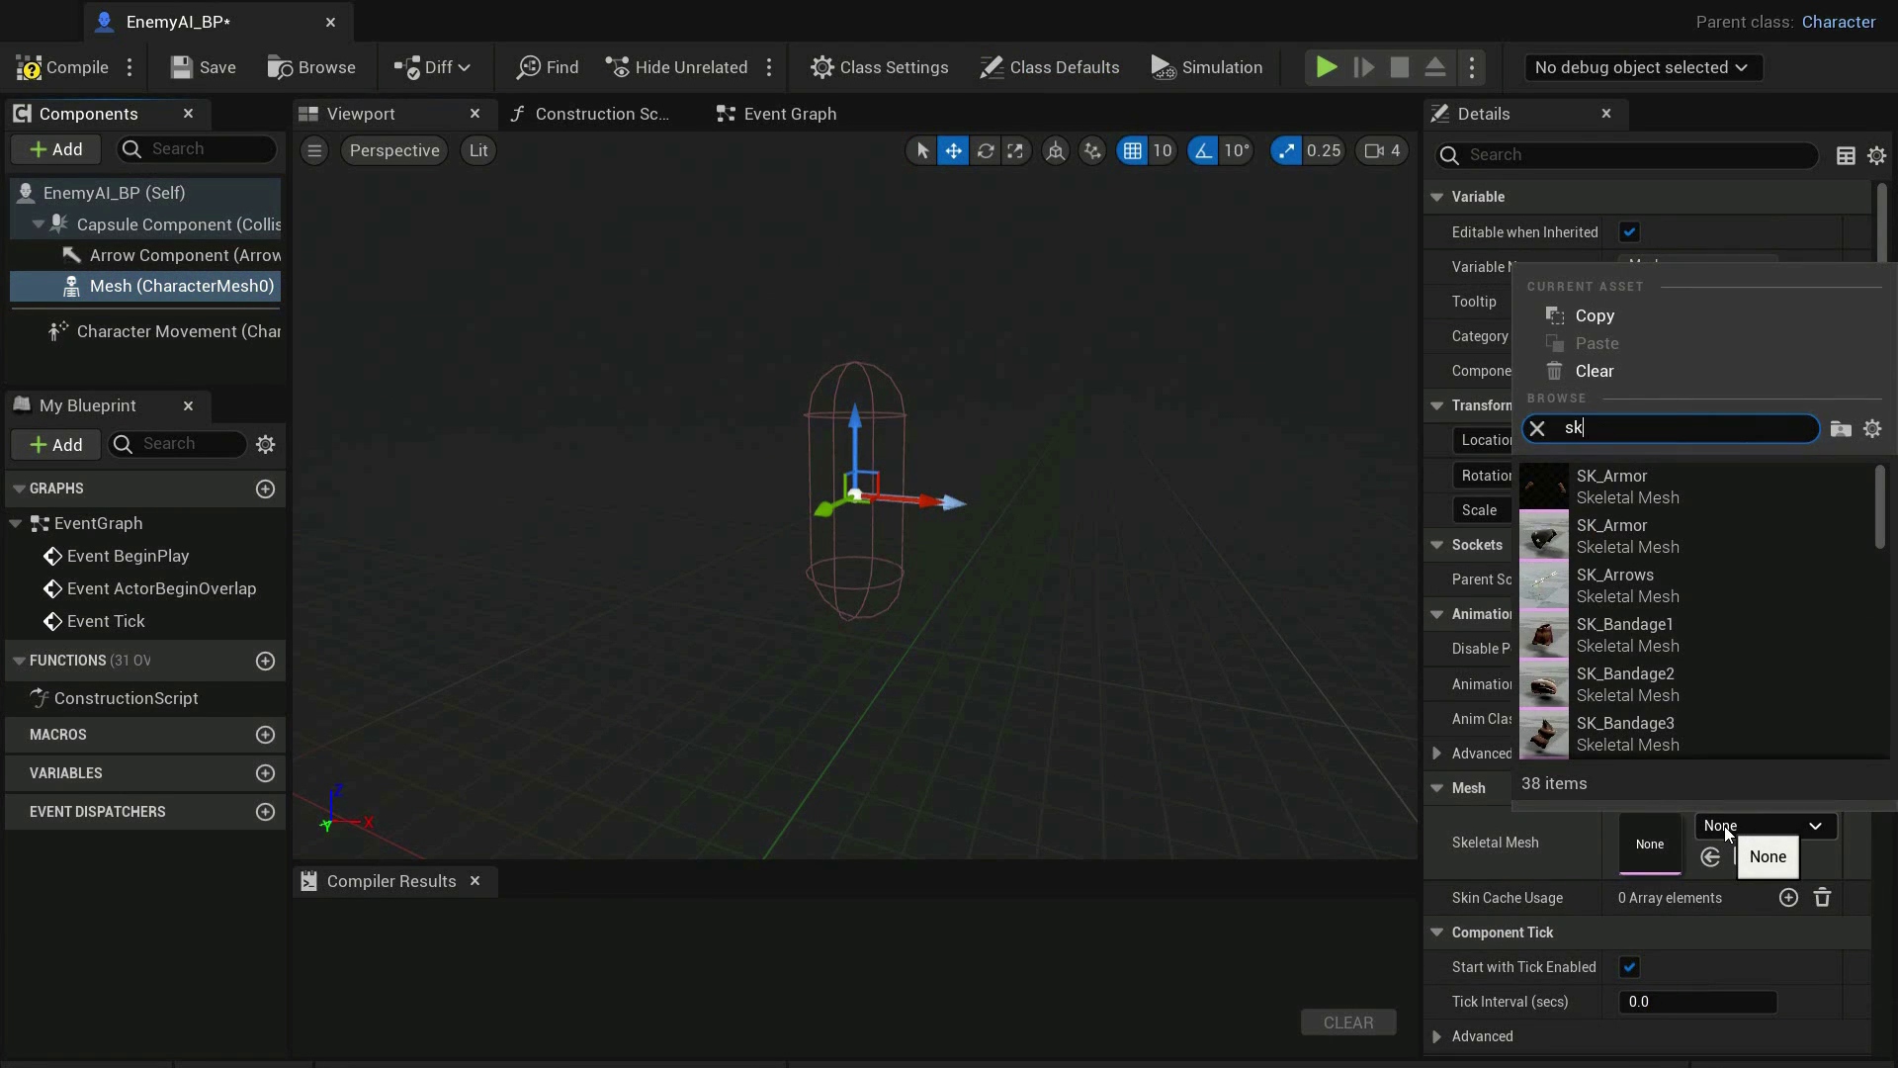
text(ele)
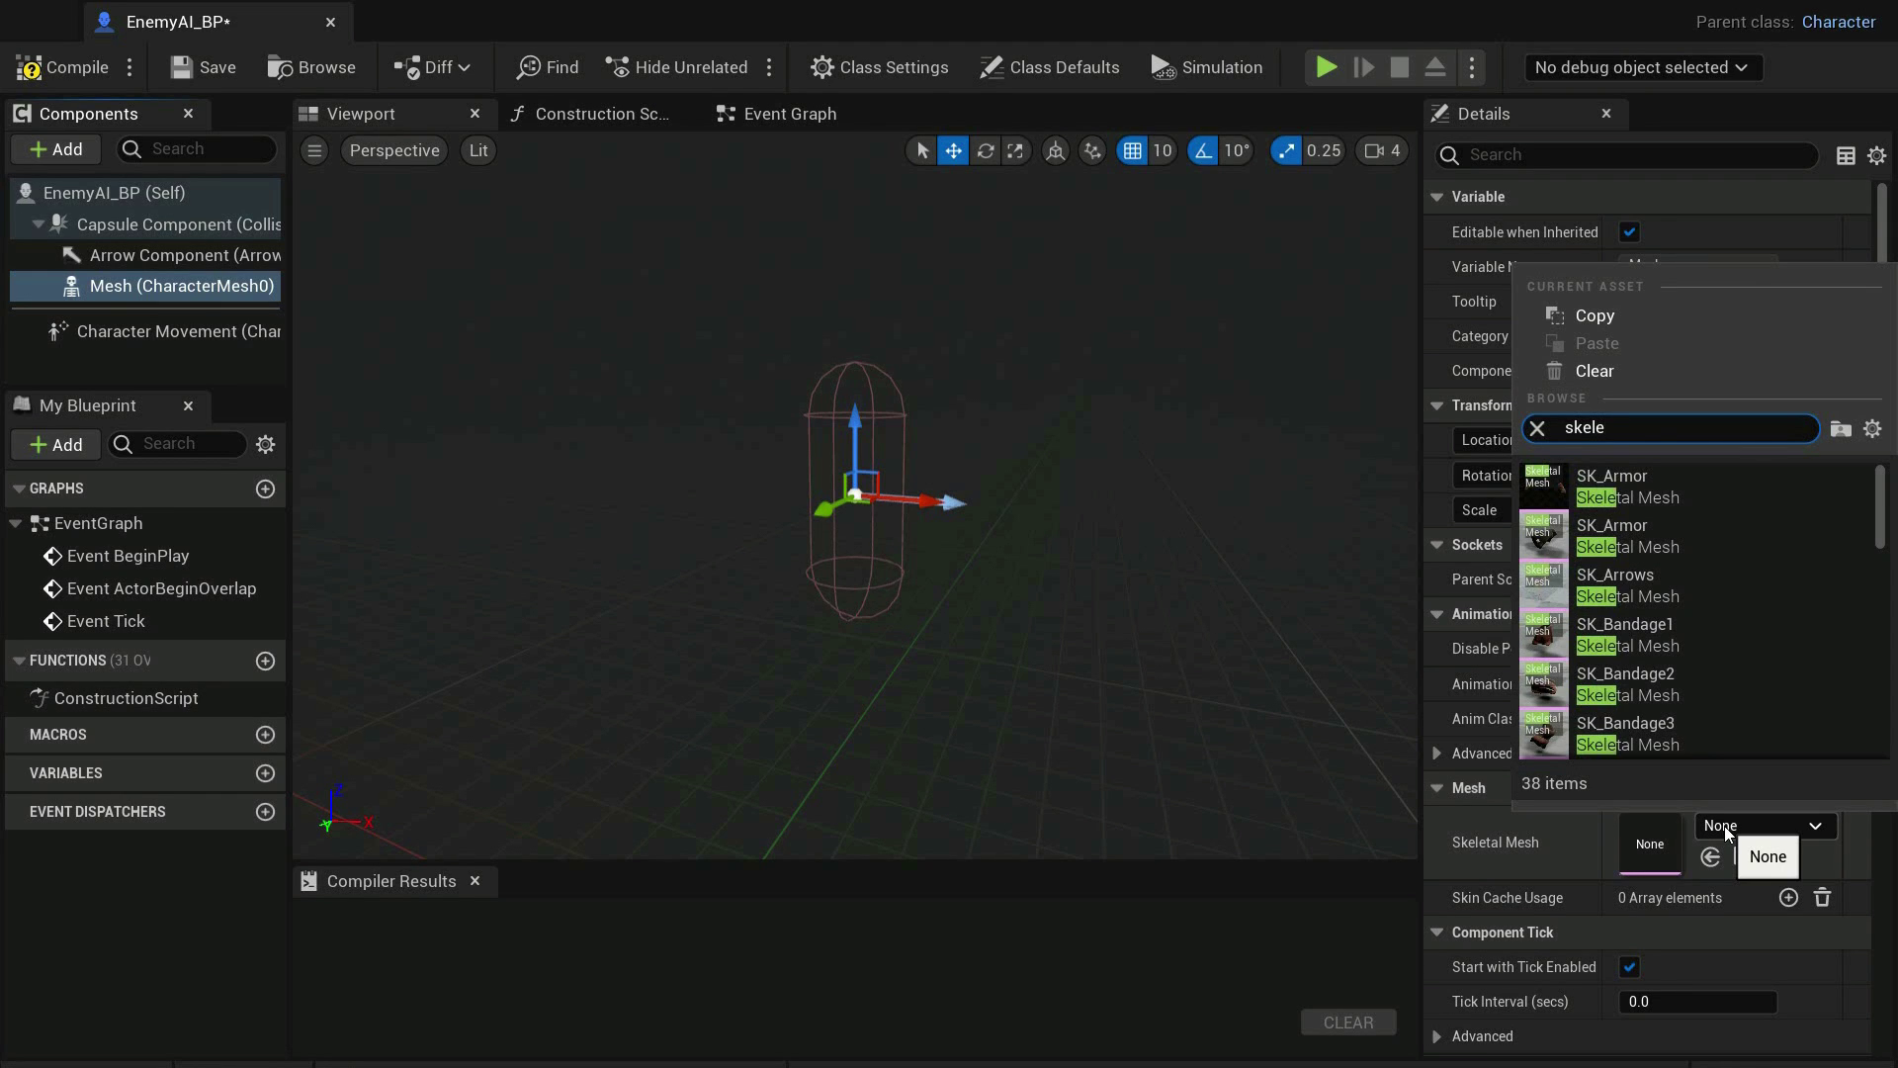
text(ton)
key(Return)
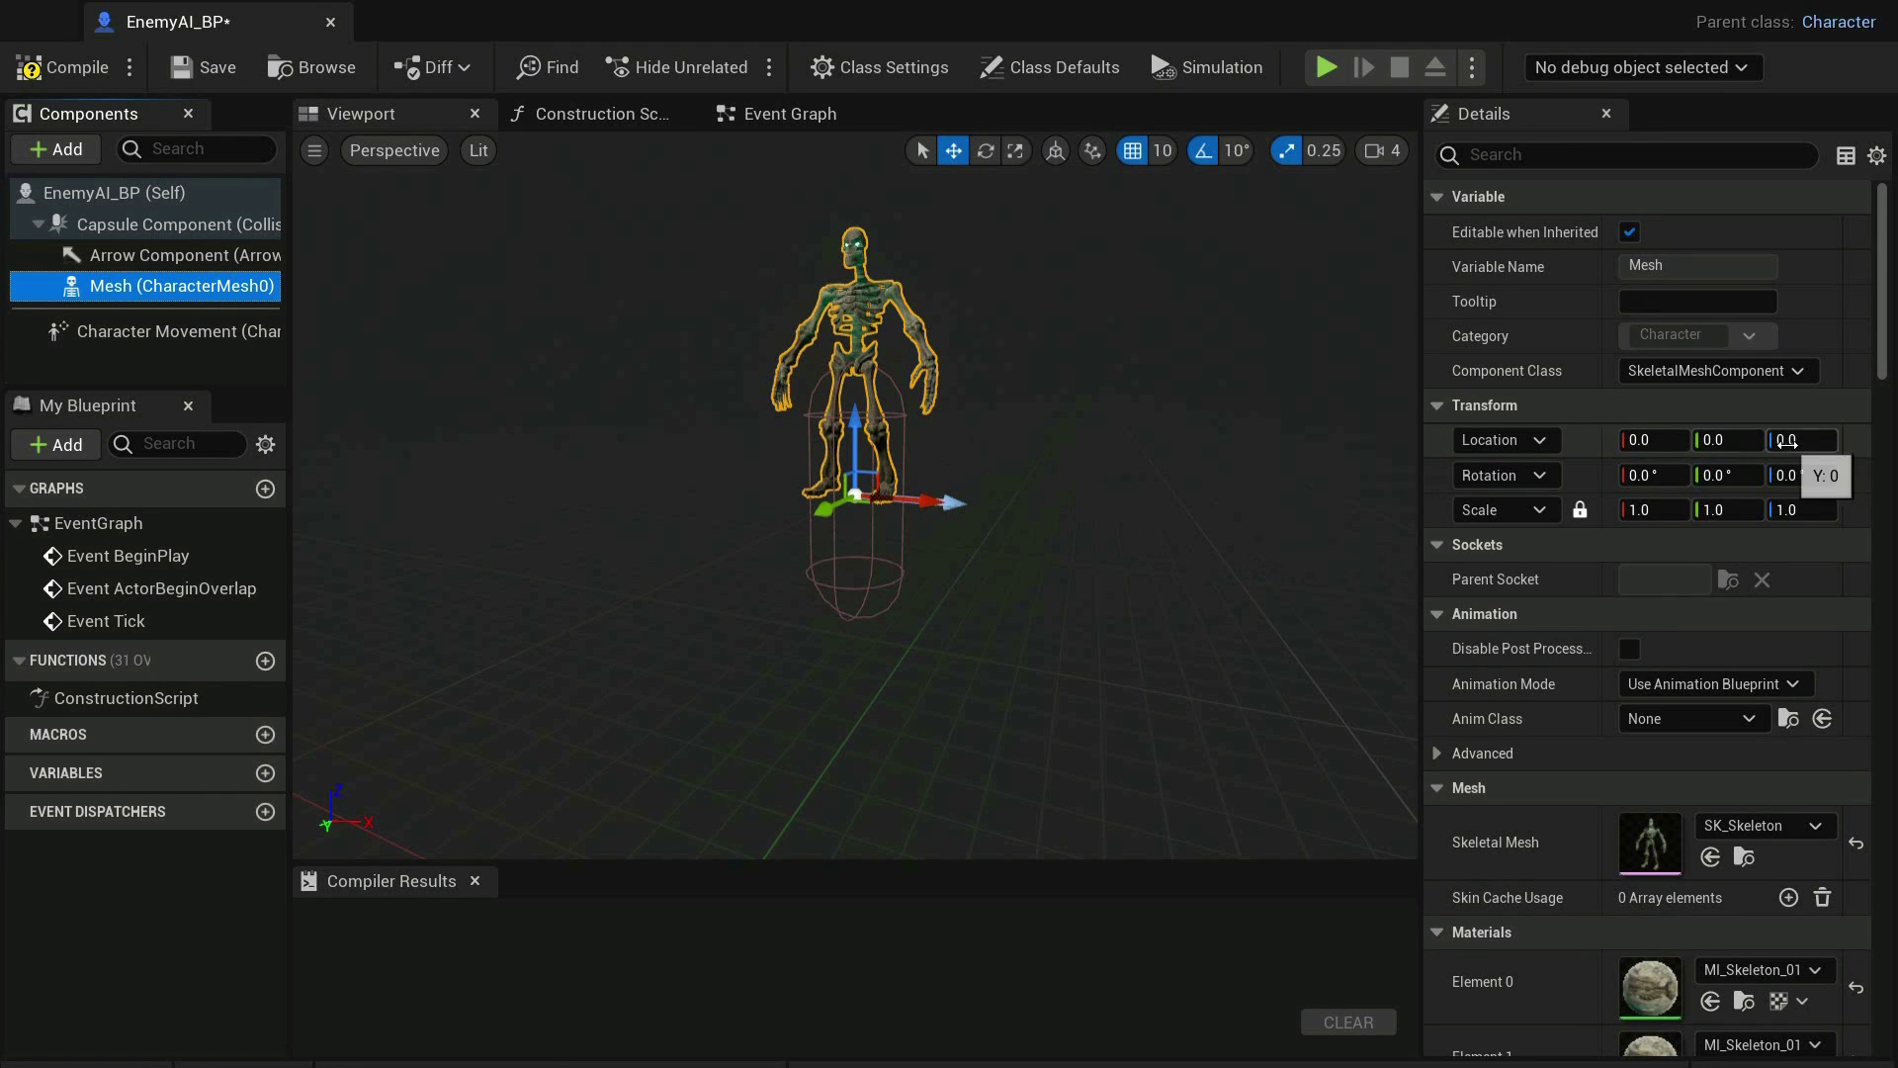
Offset the mesh to Location Z -80 and rotate it -90 degrees around Z
click(1788, 442)
text(-80)
key(Return)
click(1803, 473)
text(-90)
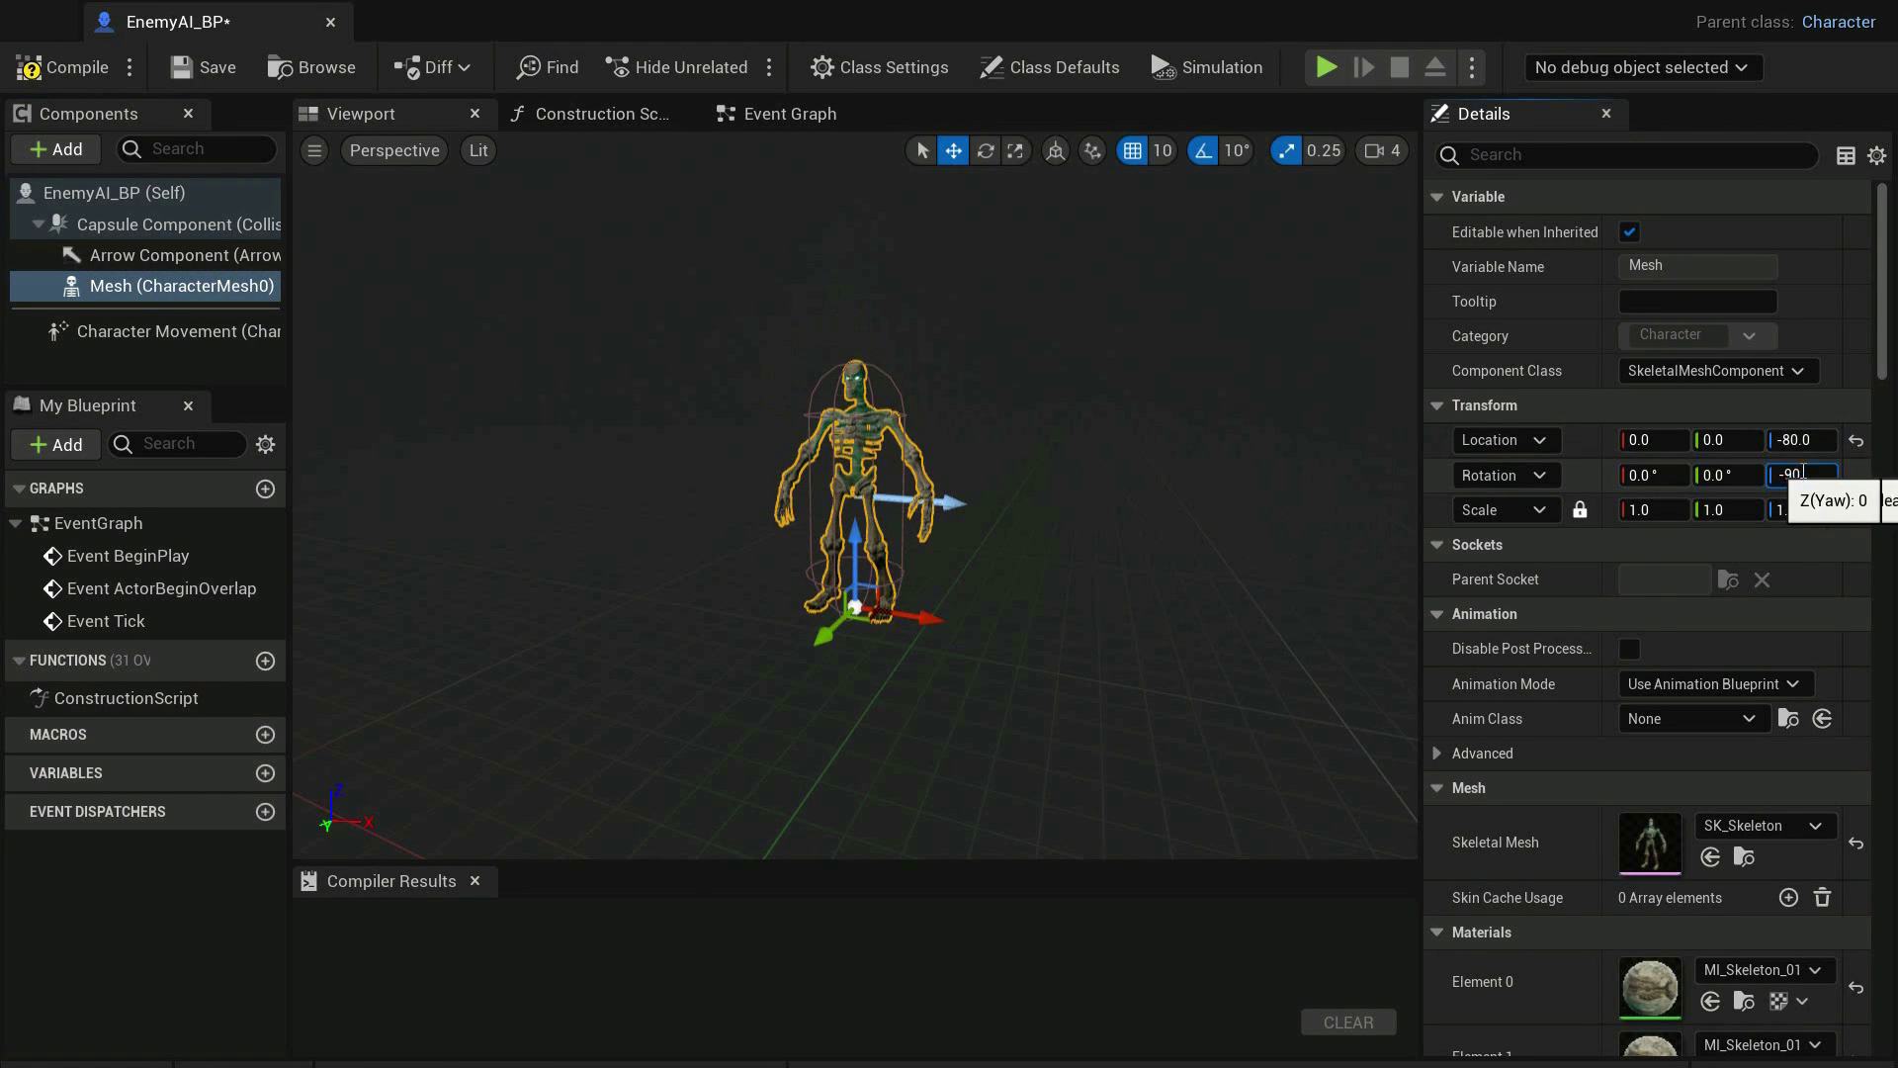
key(Return)
scroll(841, 495, up, 5)
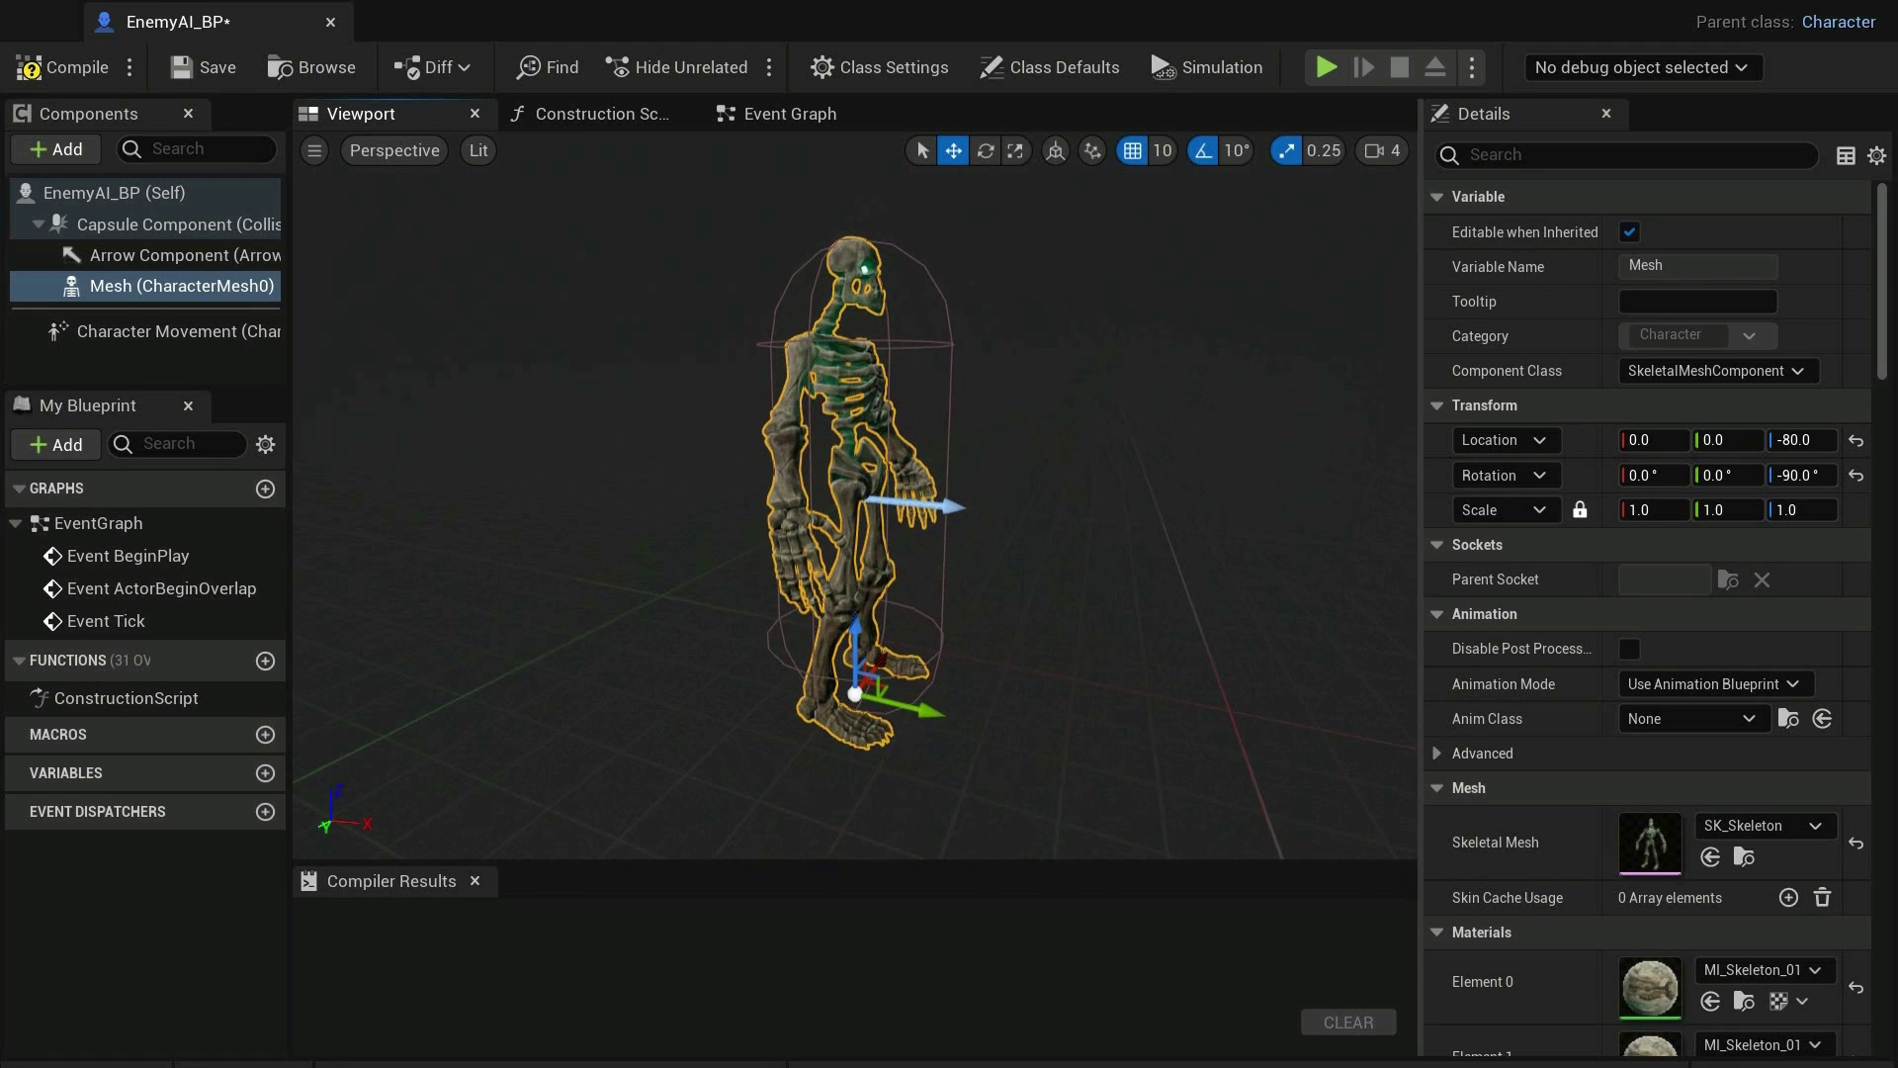
Add a Pawn Sensing component with an 80° peripheral vision angle
click(61, 149)
text(pawn)
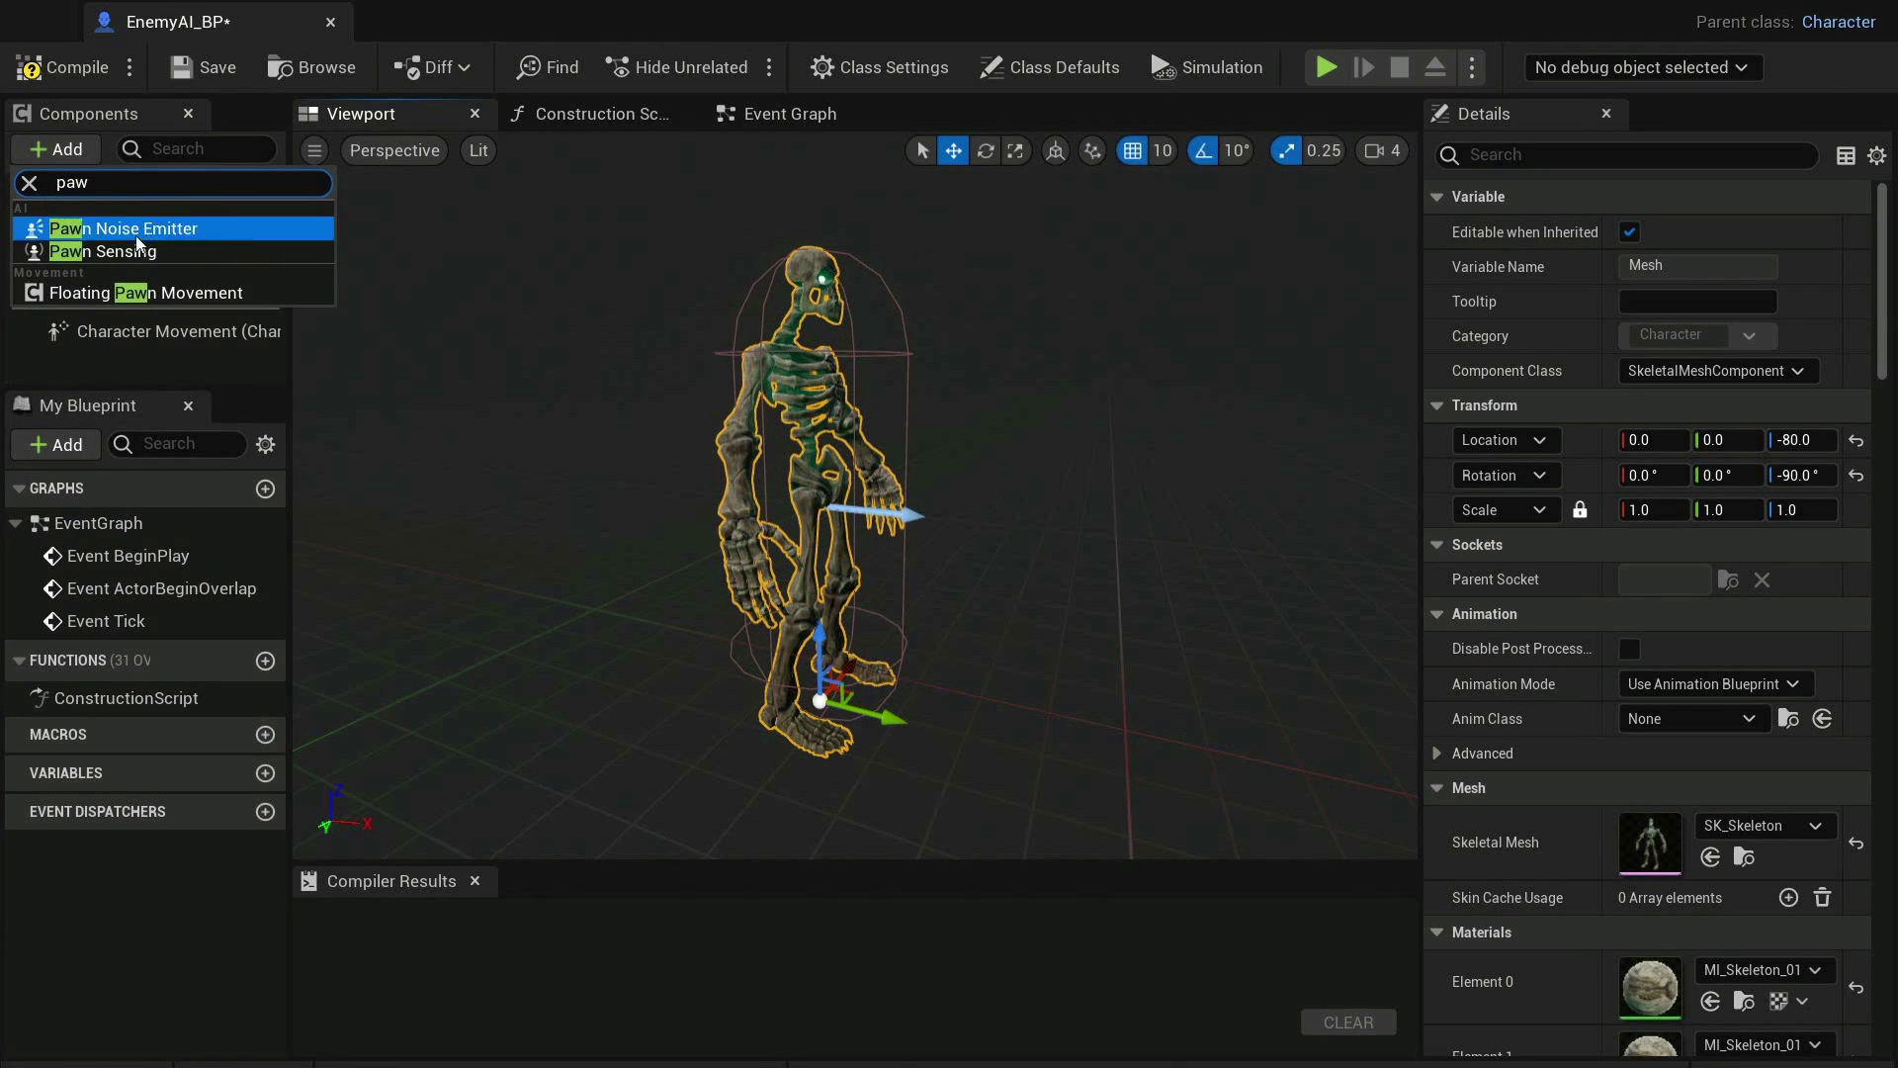
click(198, 252)
scroll(764, 575, down, 5)
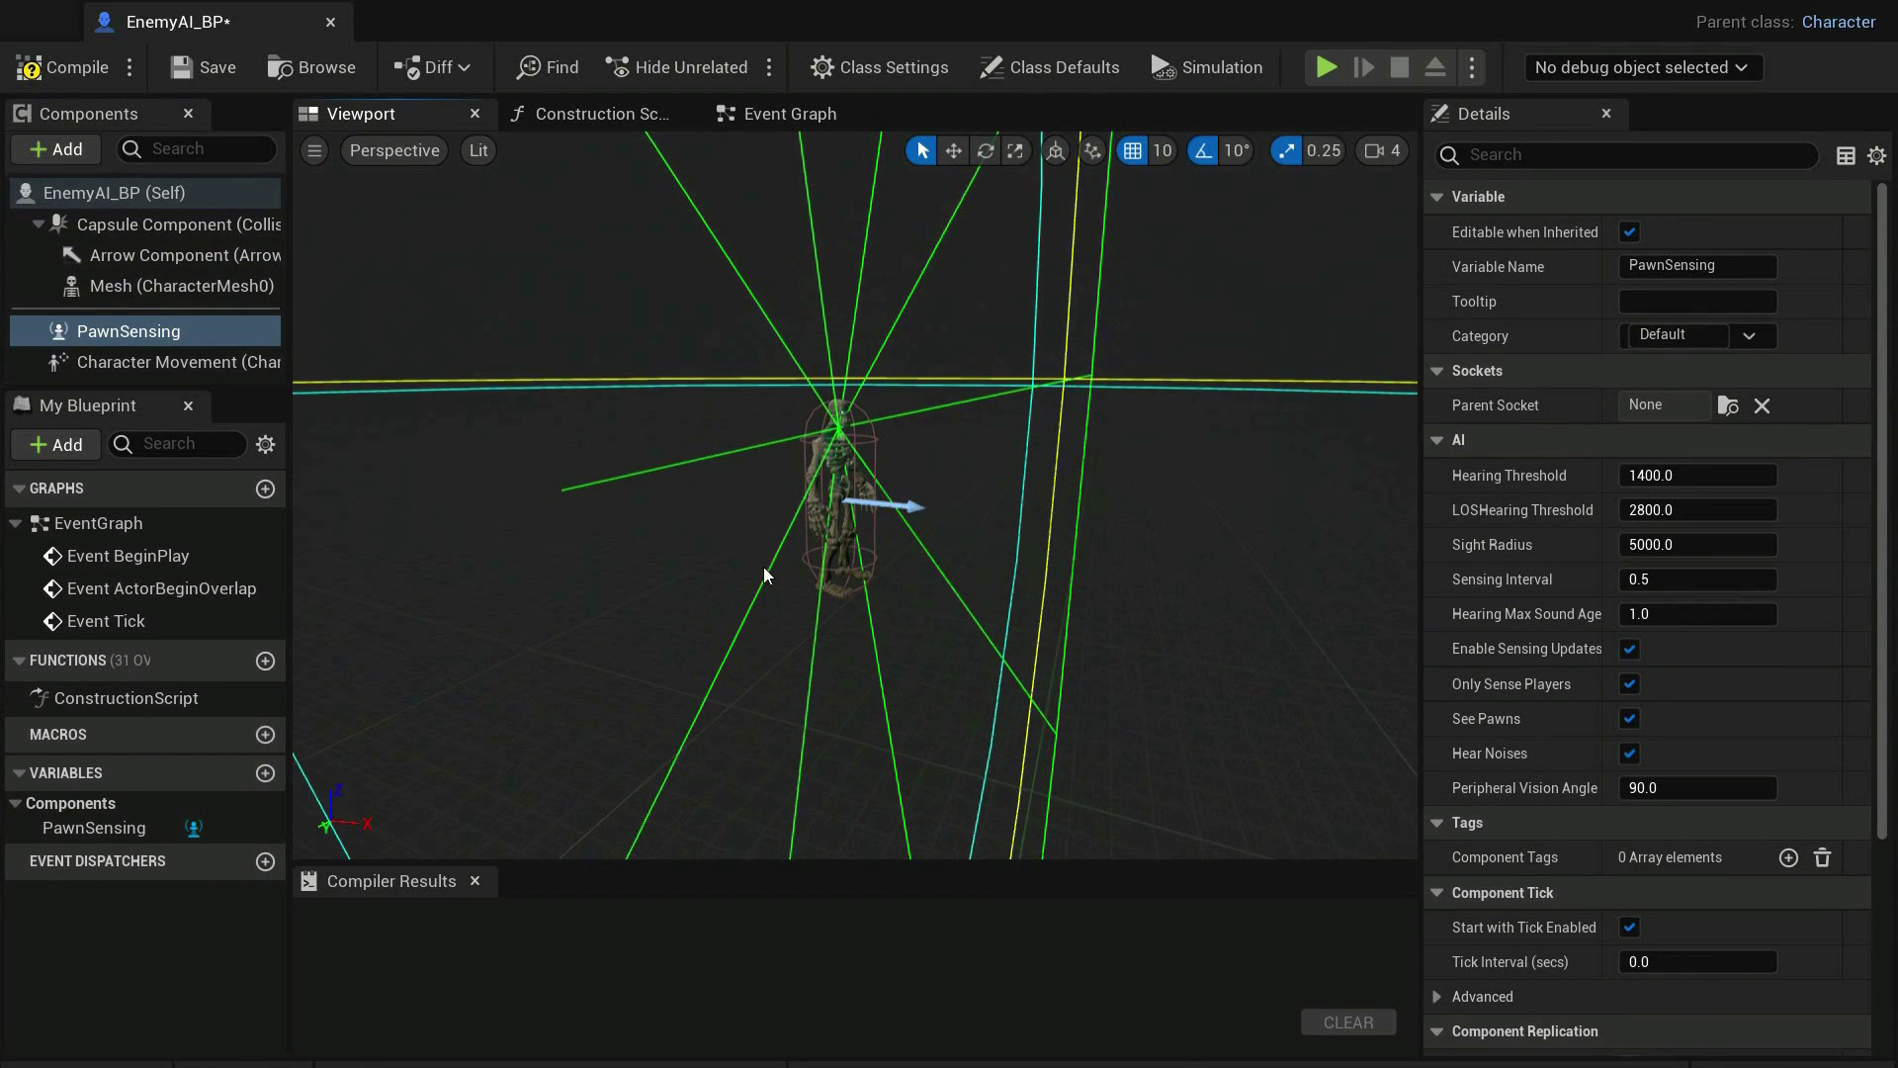
scroll(764, 575, up, 2)
drag(764, 575, 1334, 708)
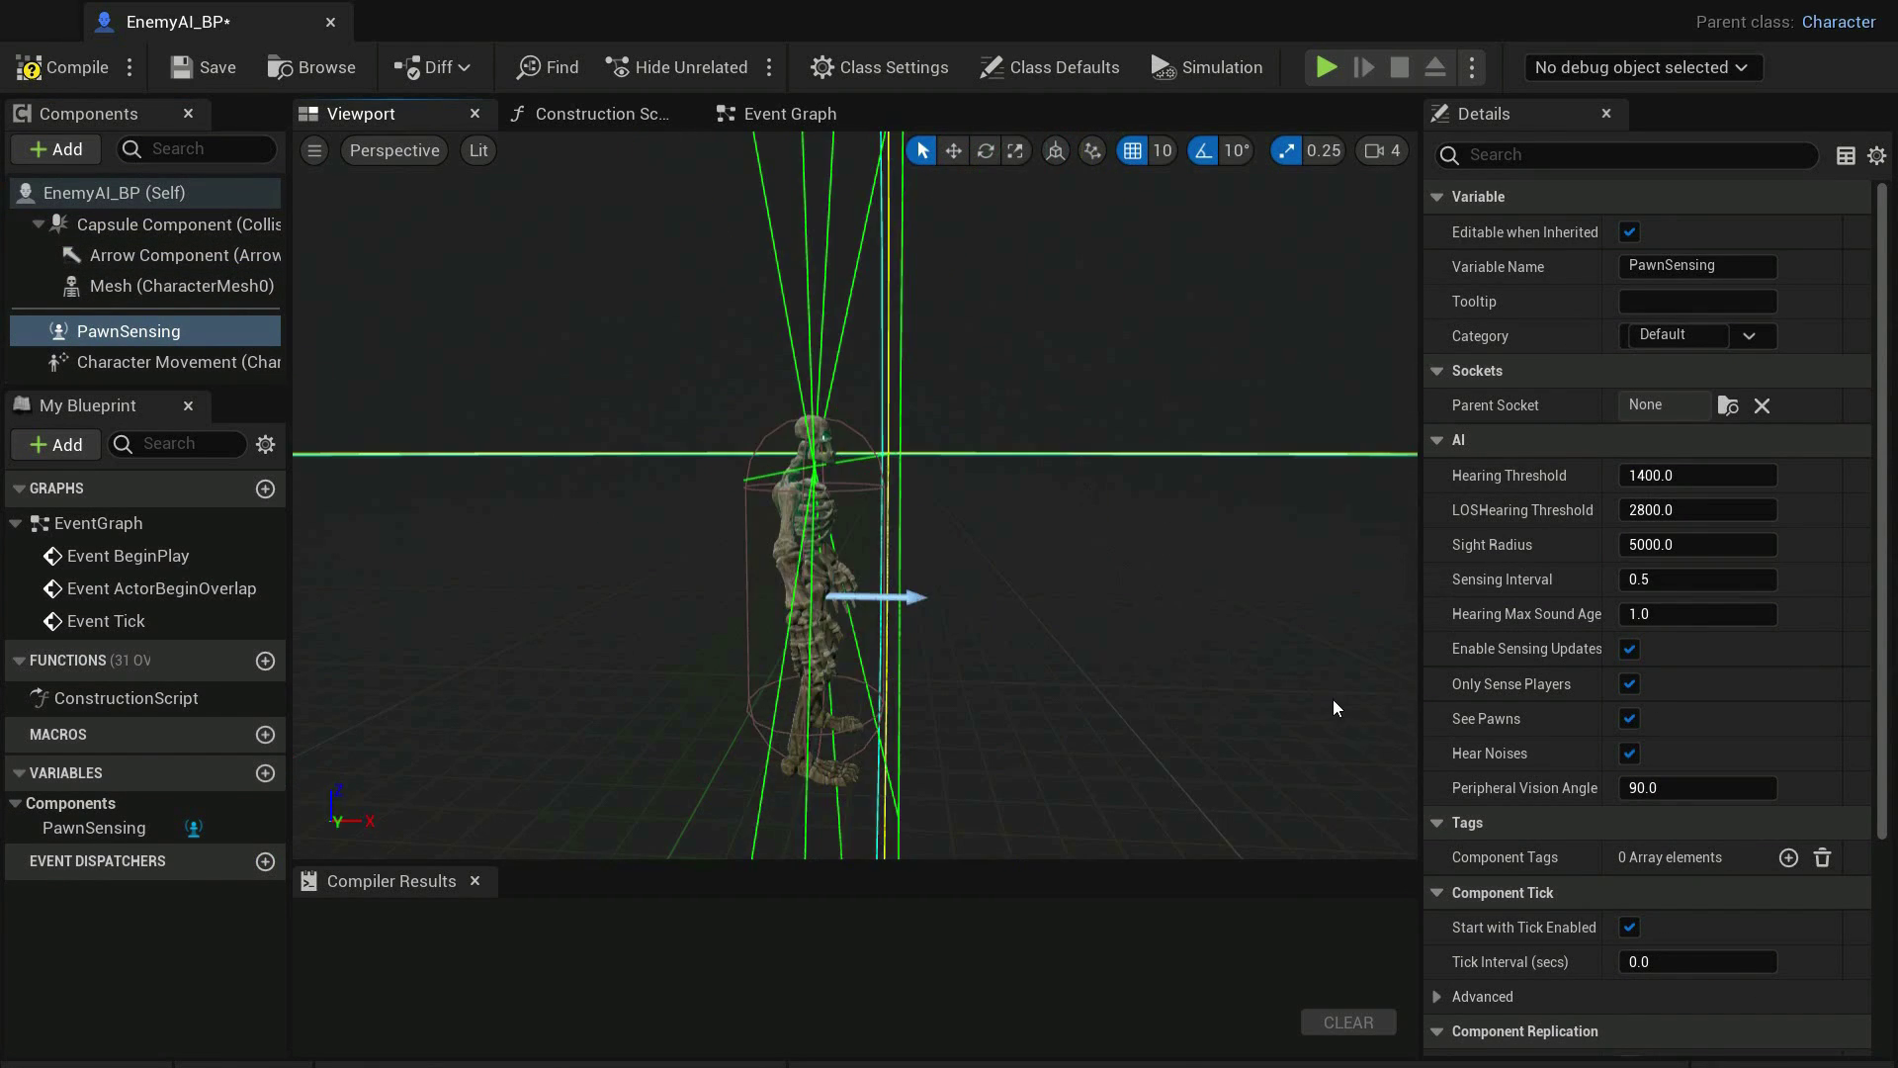
click(1681, 790)
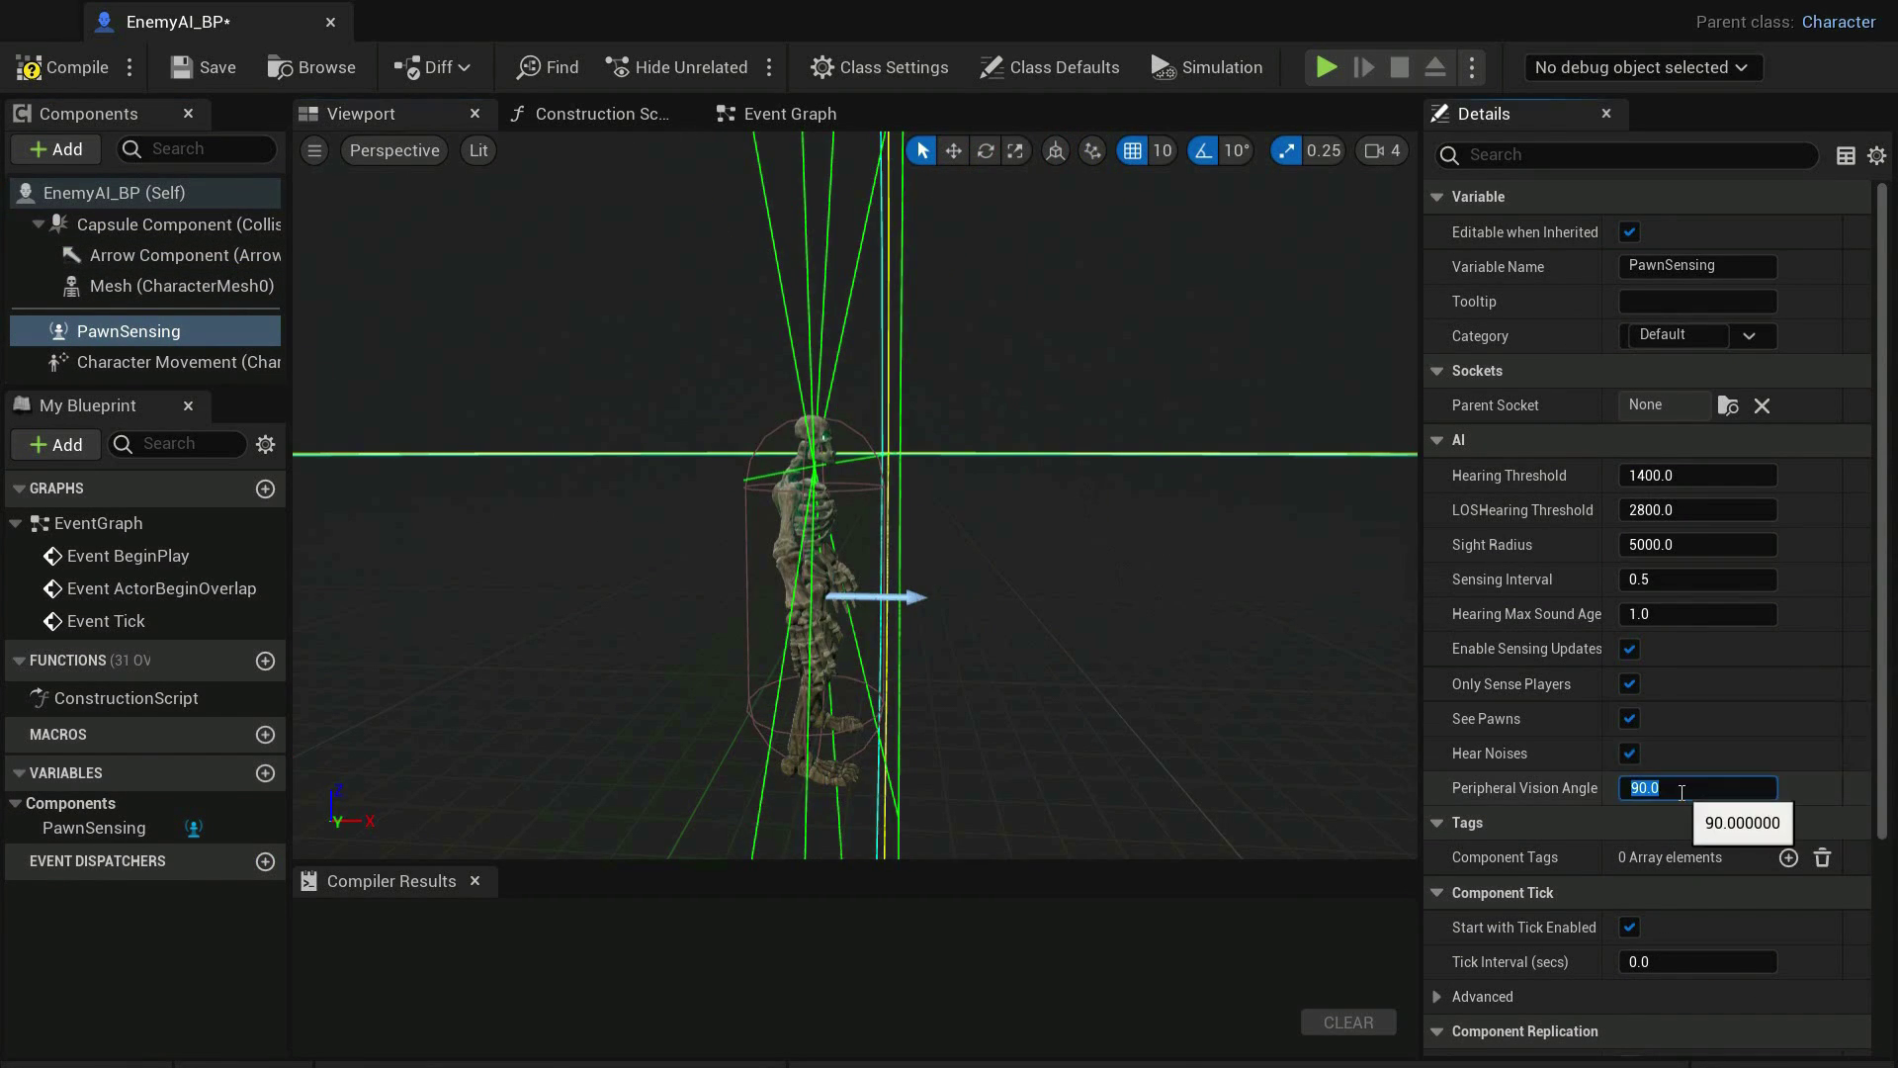
text(80)
click(1173, 543)
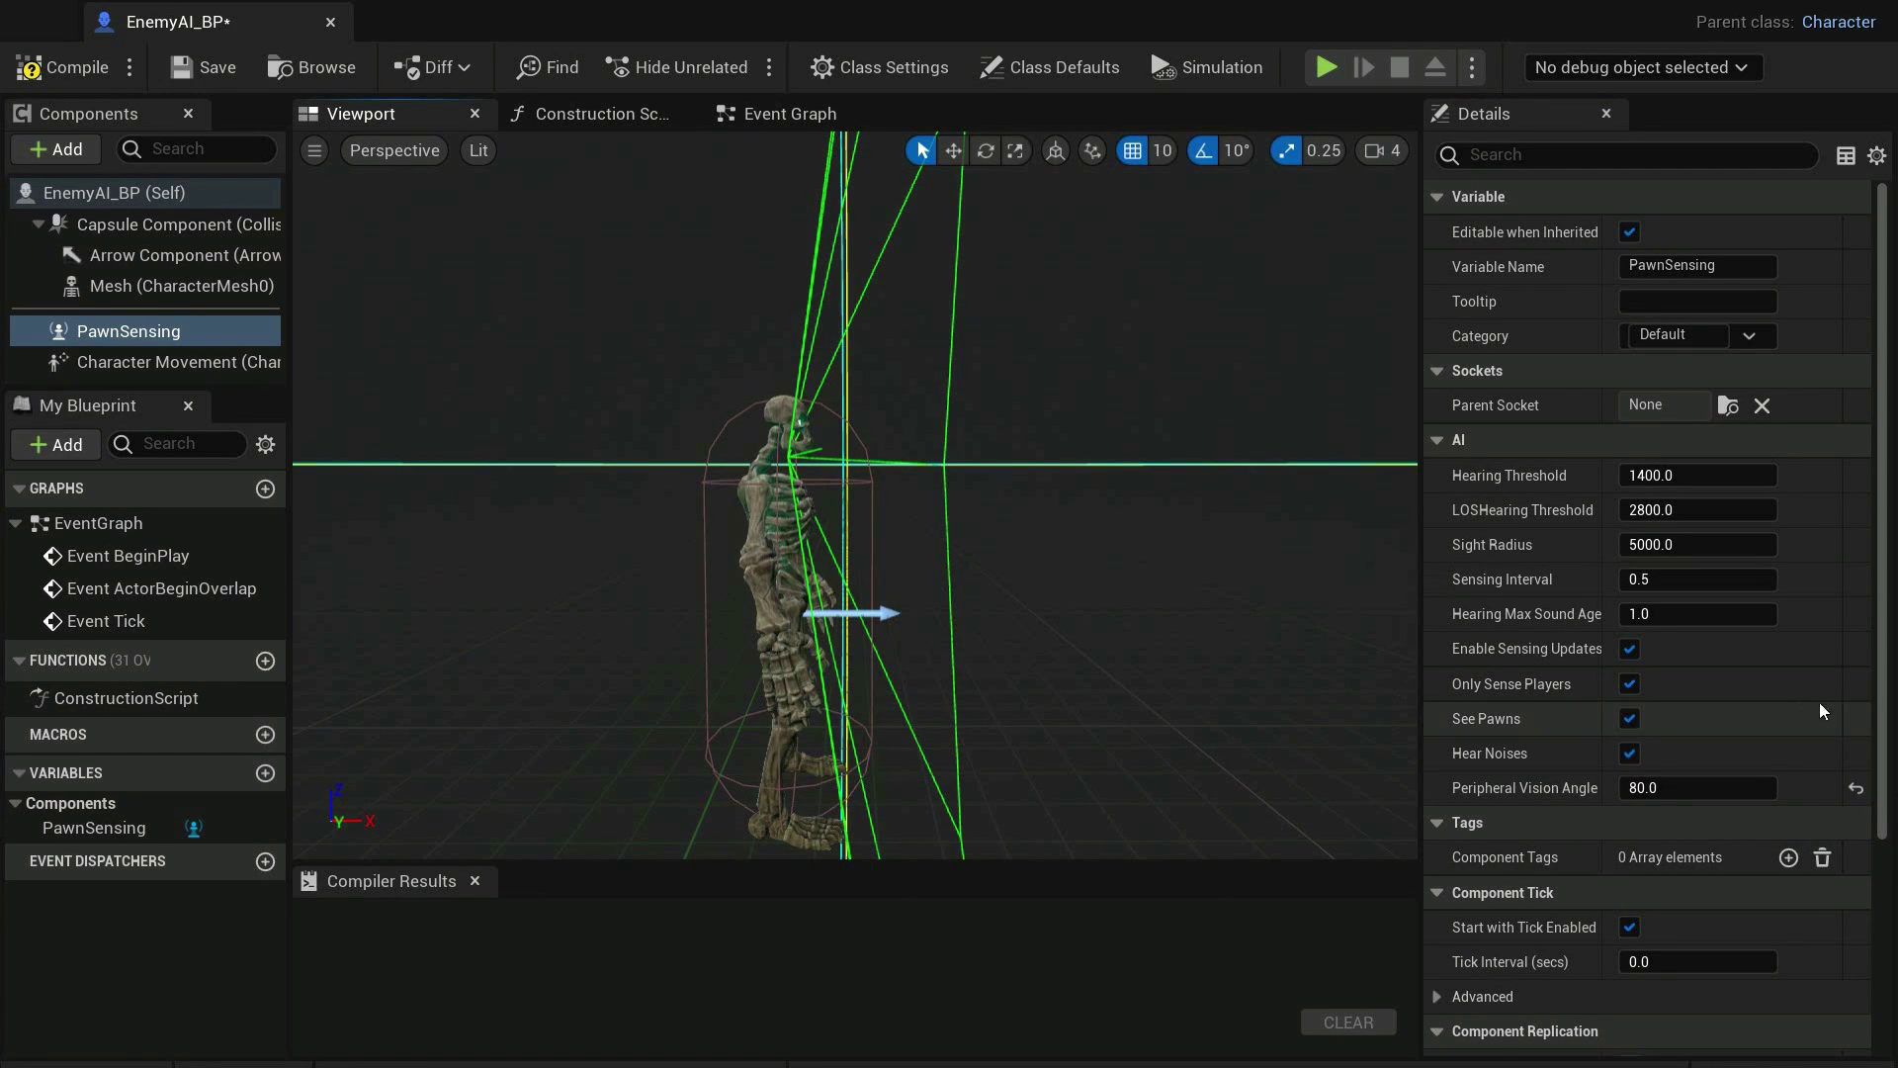
Create the On See Pawn event in the event graph
drag(1891, 714, 1890, 999)
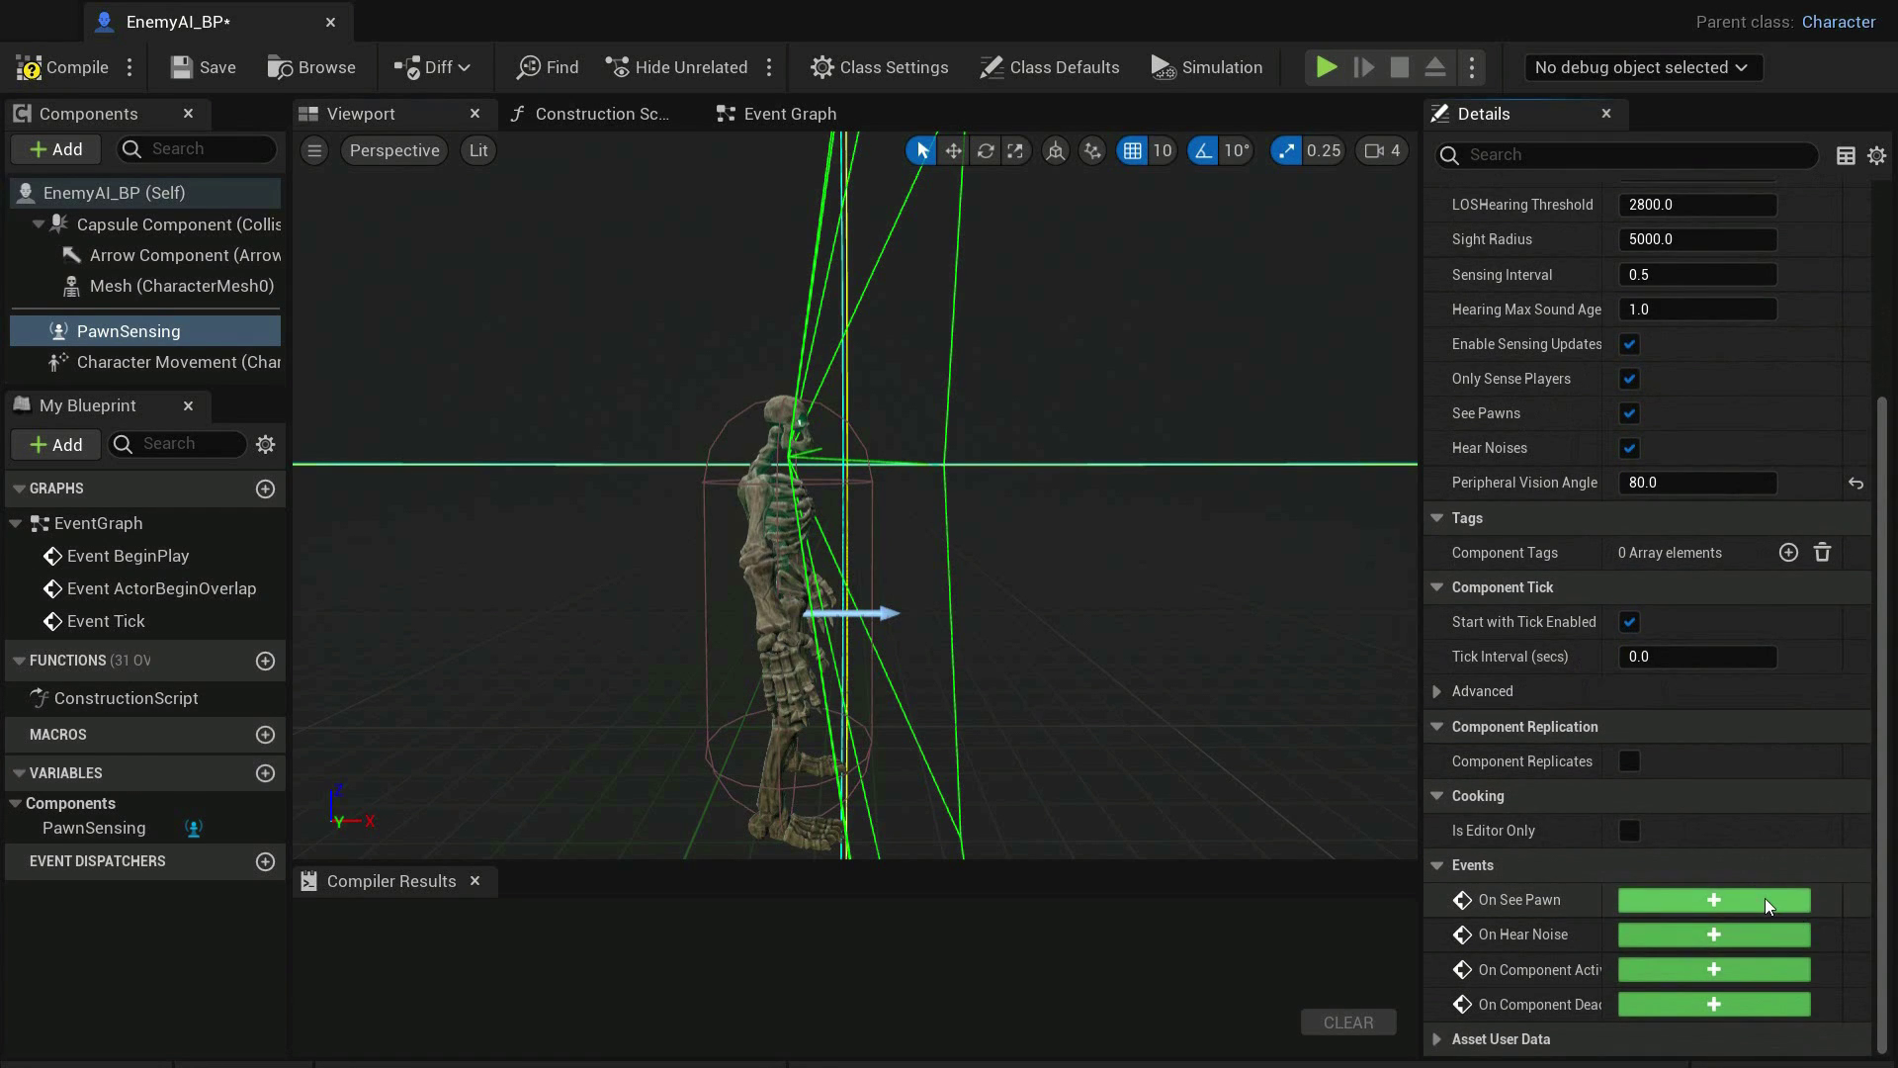
click(1769, 906)
right_drag(1212, 586, 899, 373)
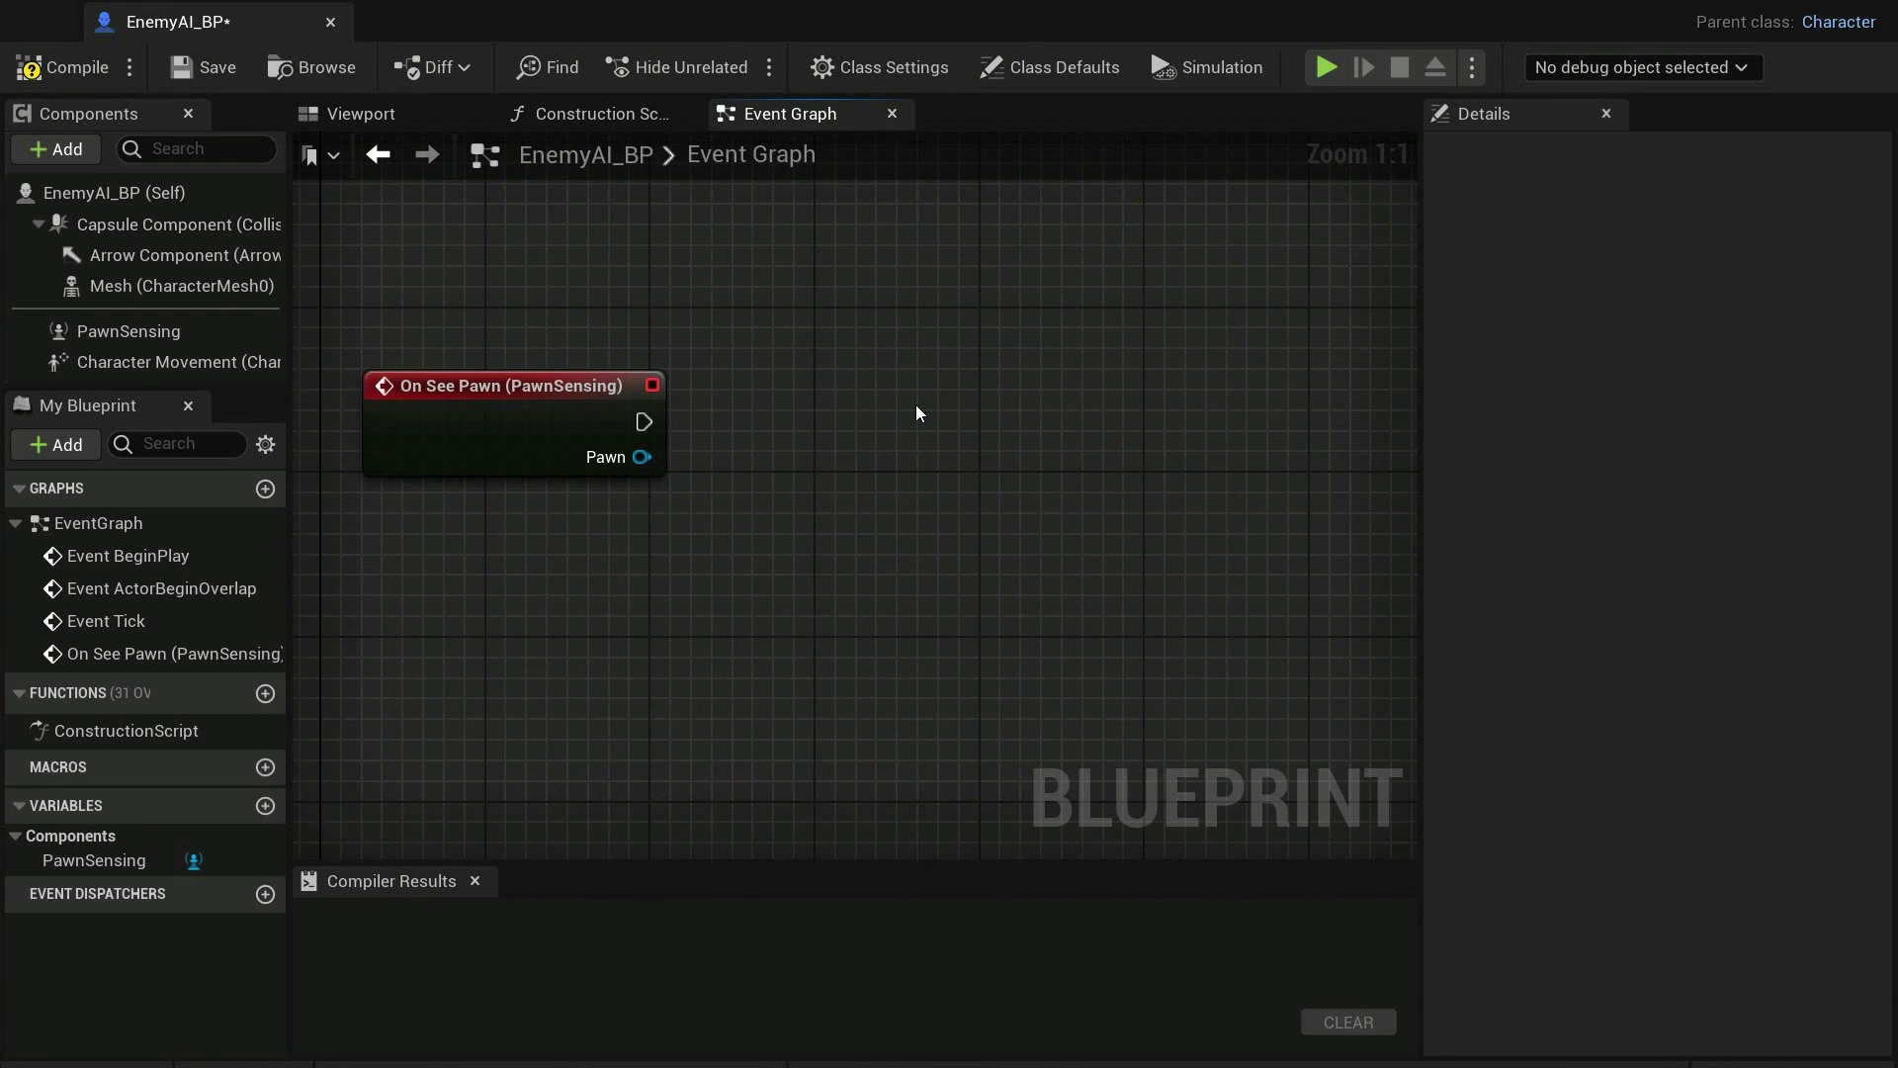
Add a Boolean 'is seeing player?' and wire On See Pawn into its SET node
click(265, 806)
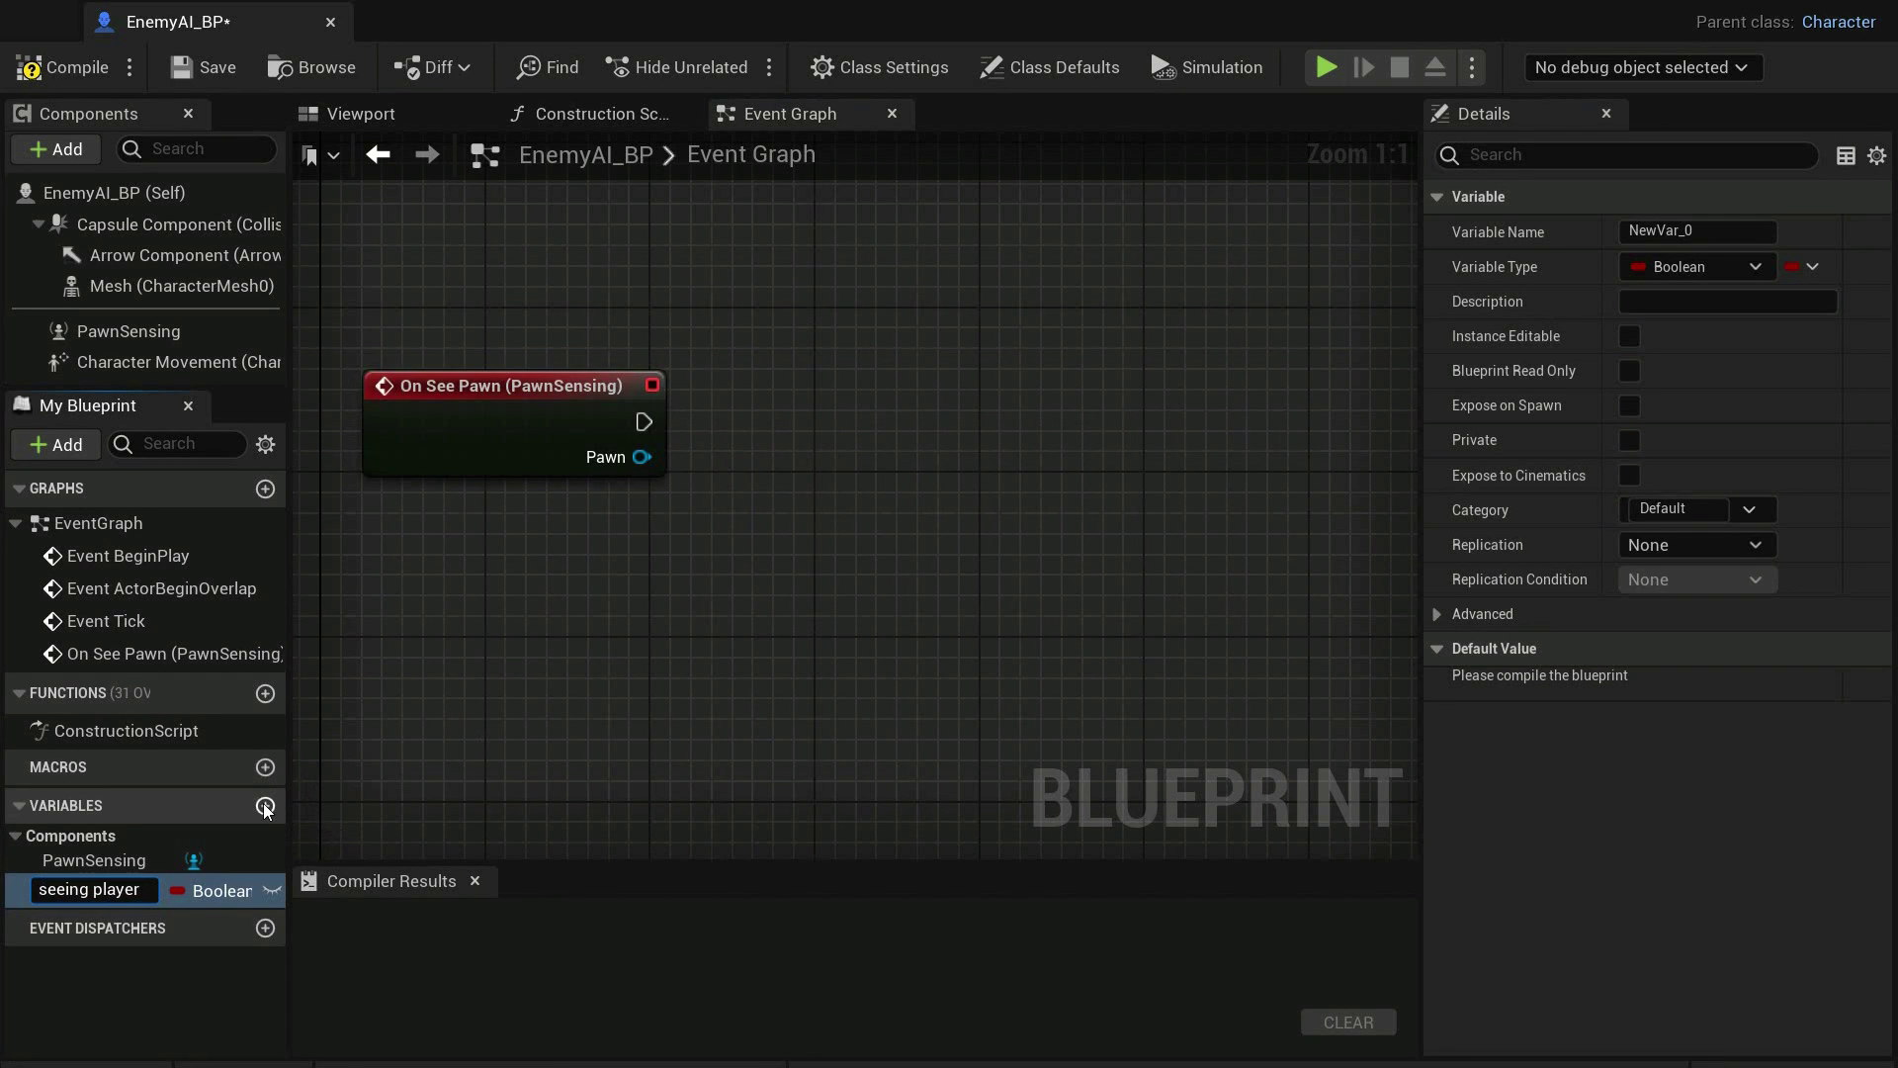
key(Return)
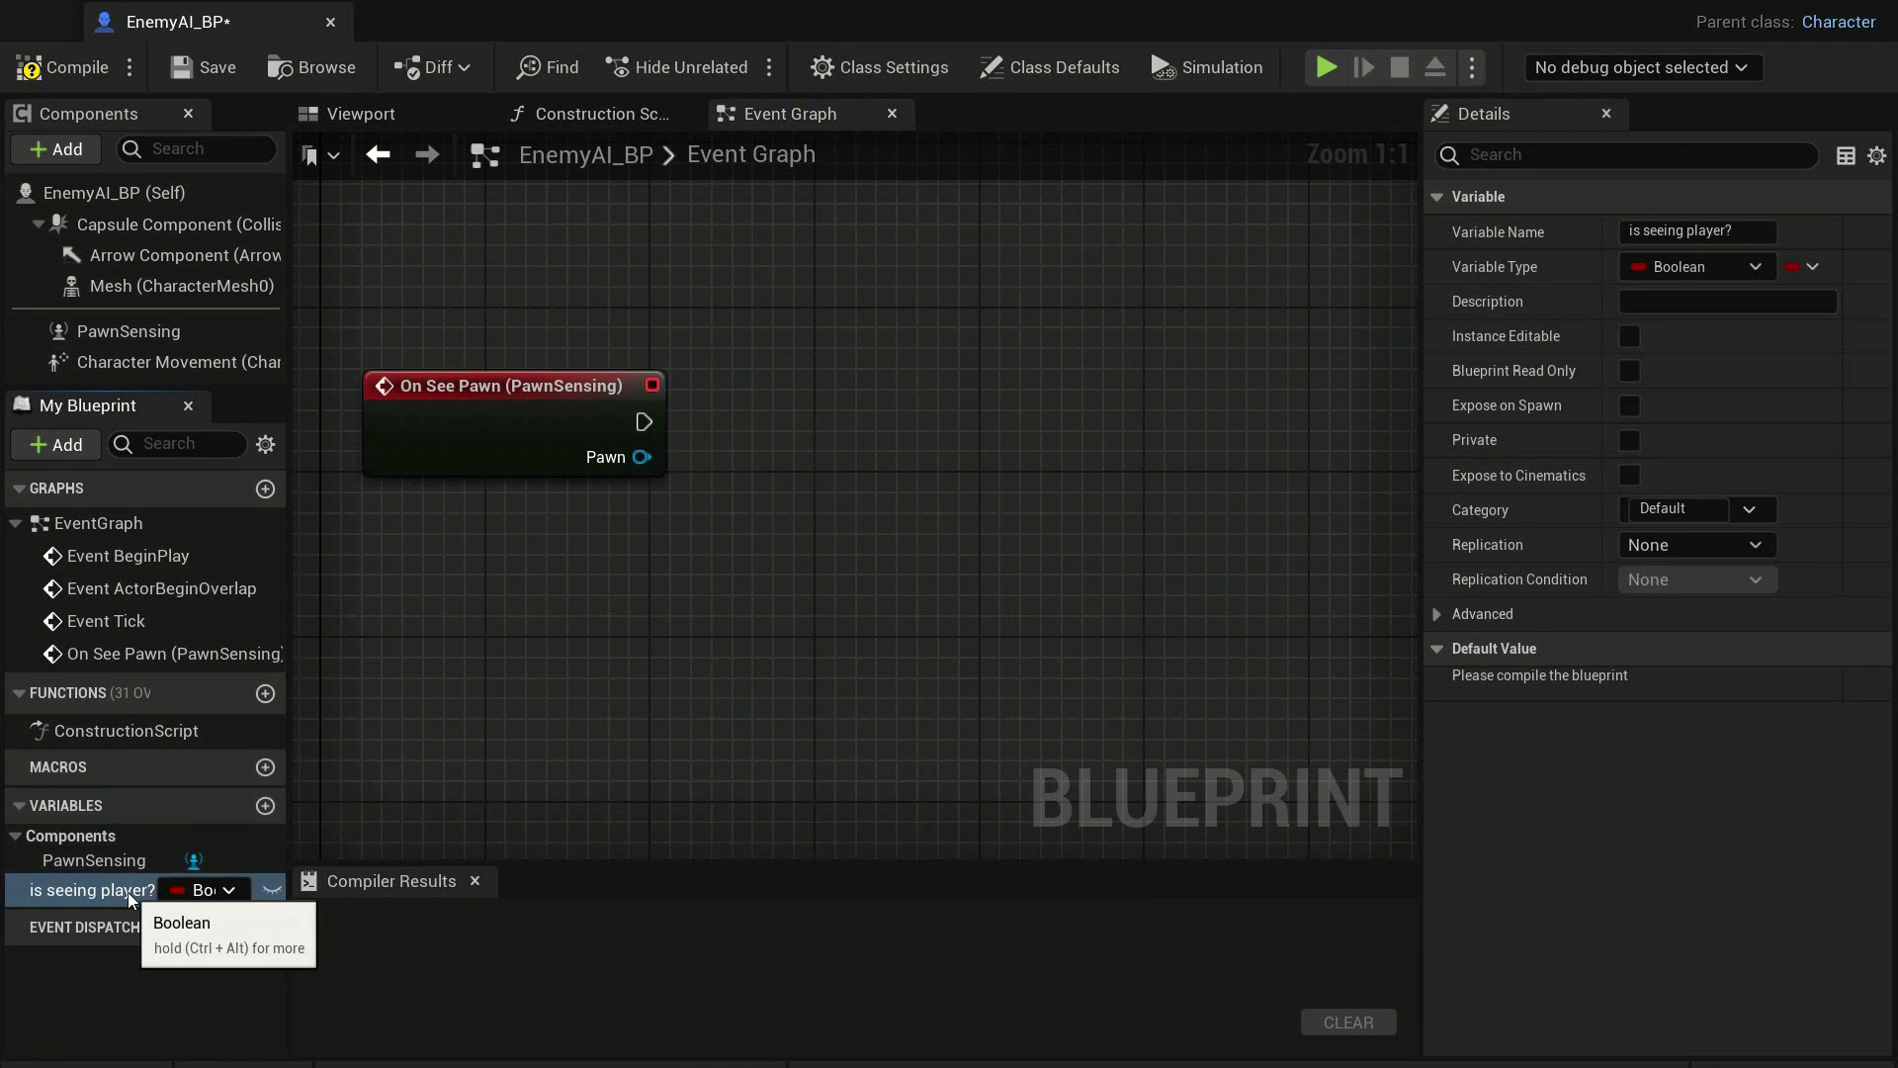
drag(130, 896, 901, 395)
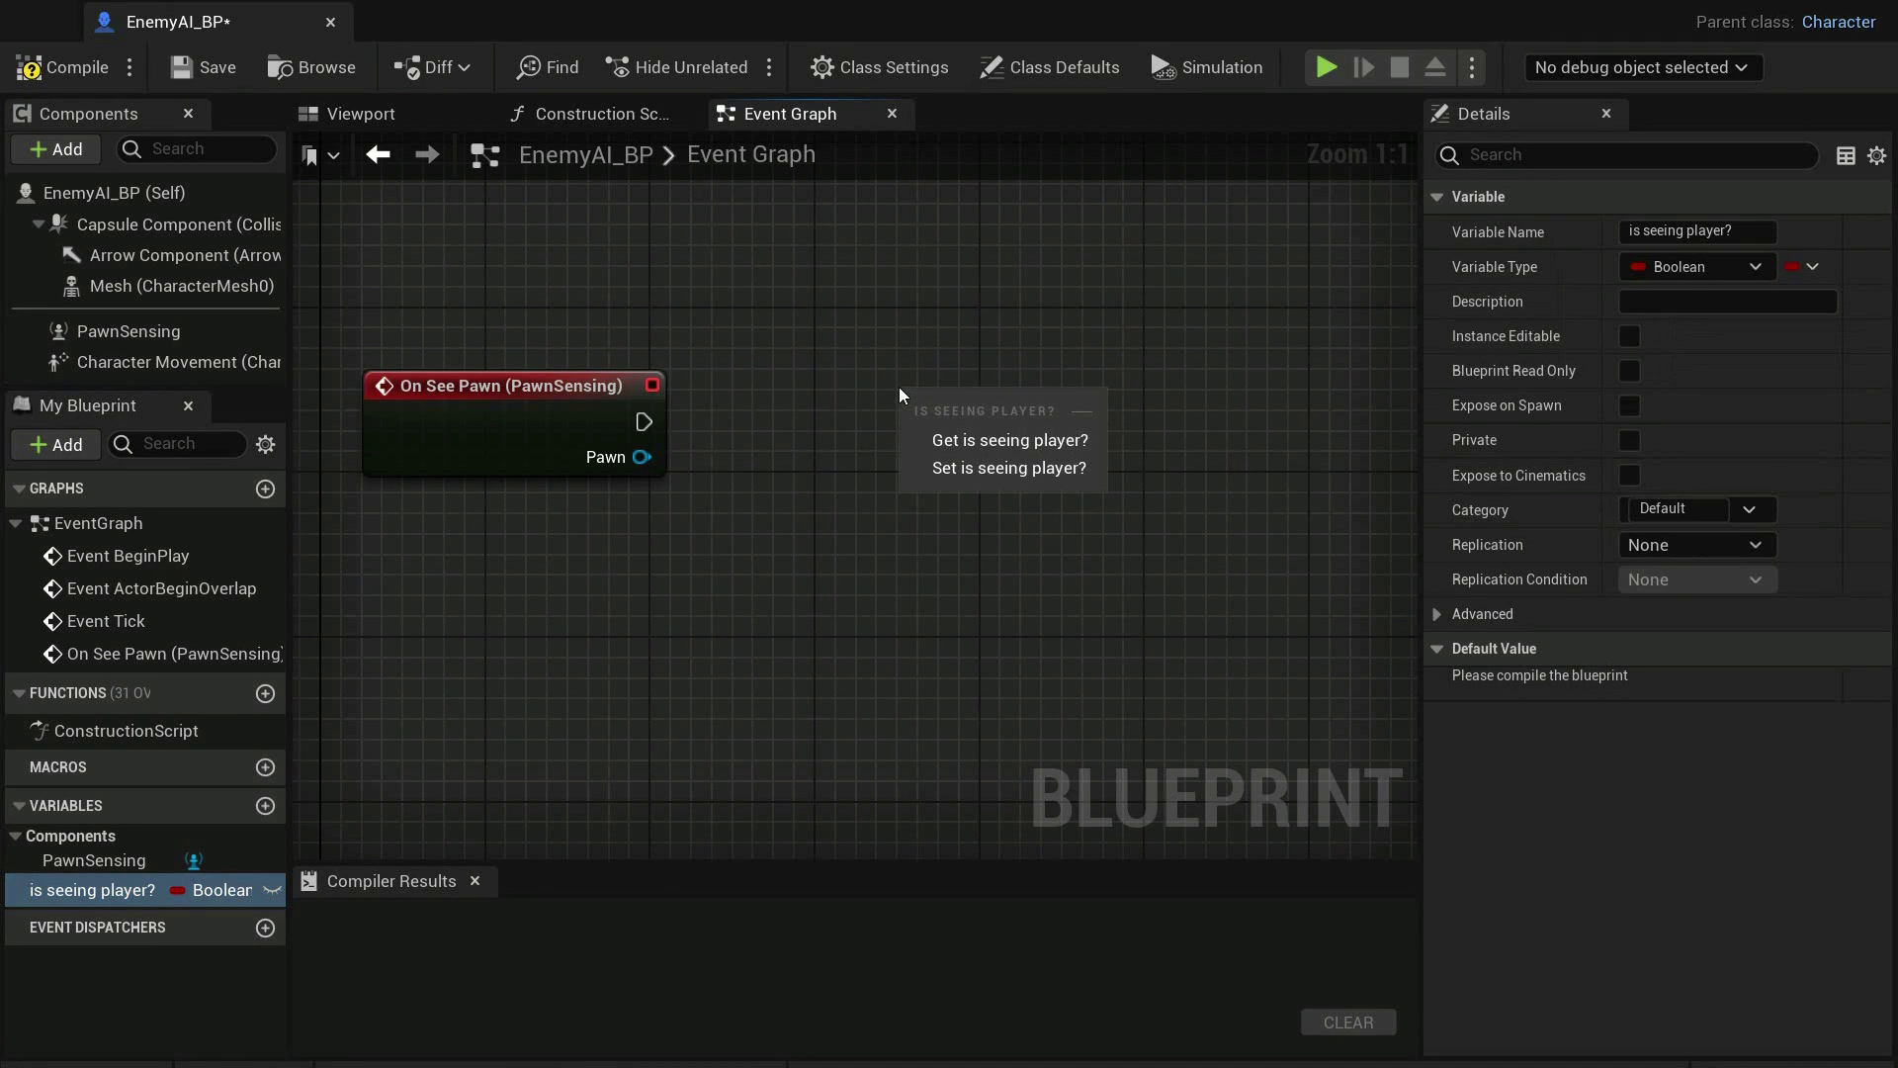
click(927, 469)
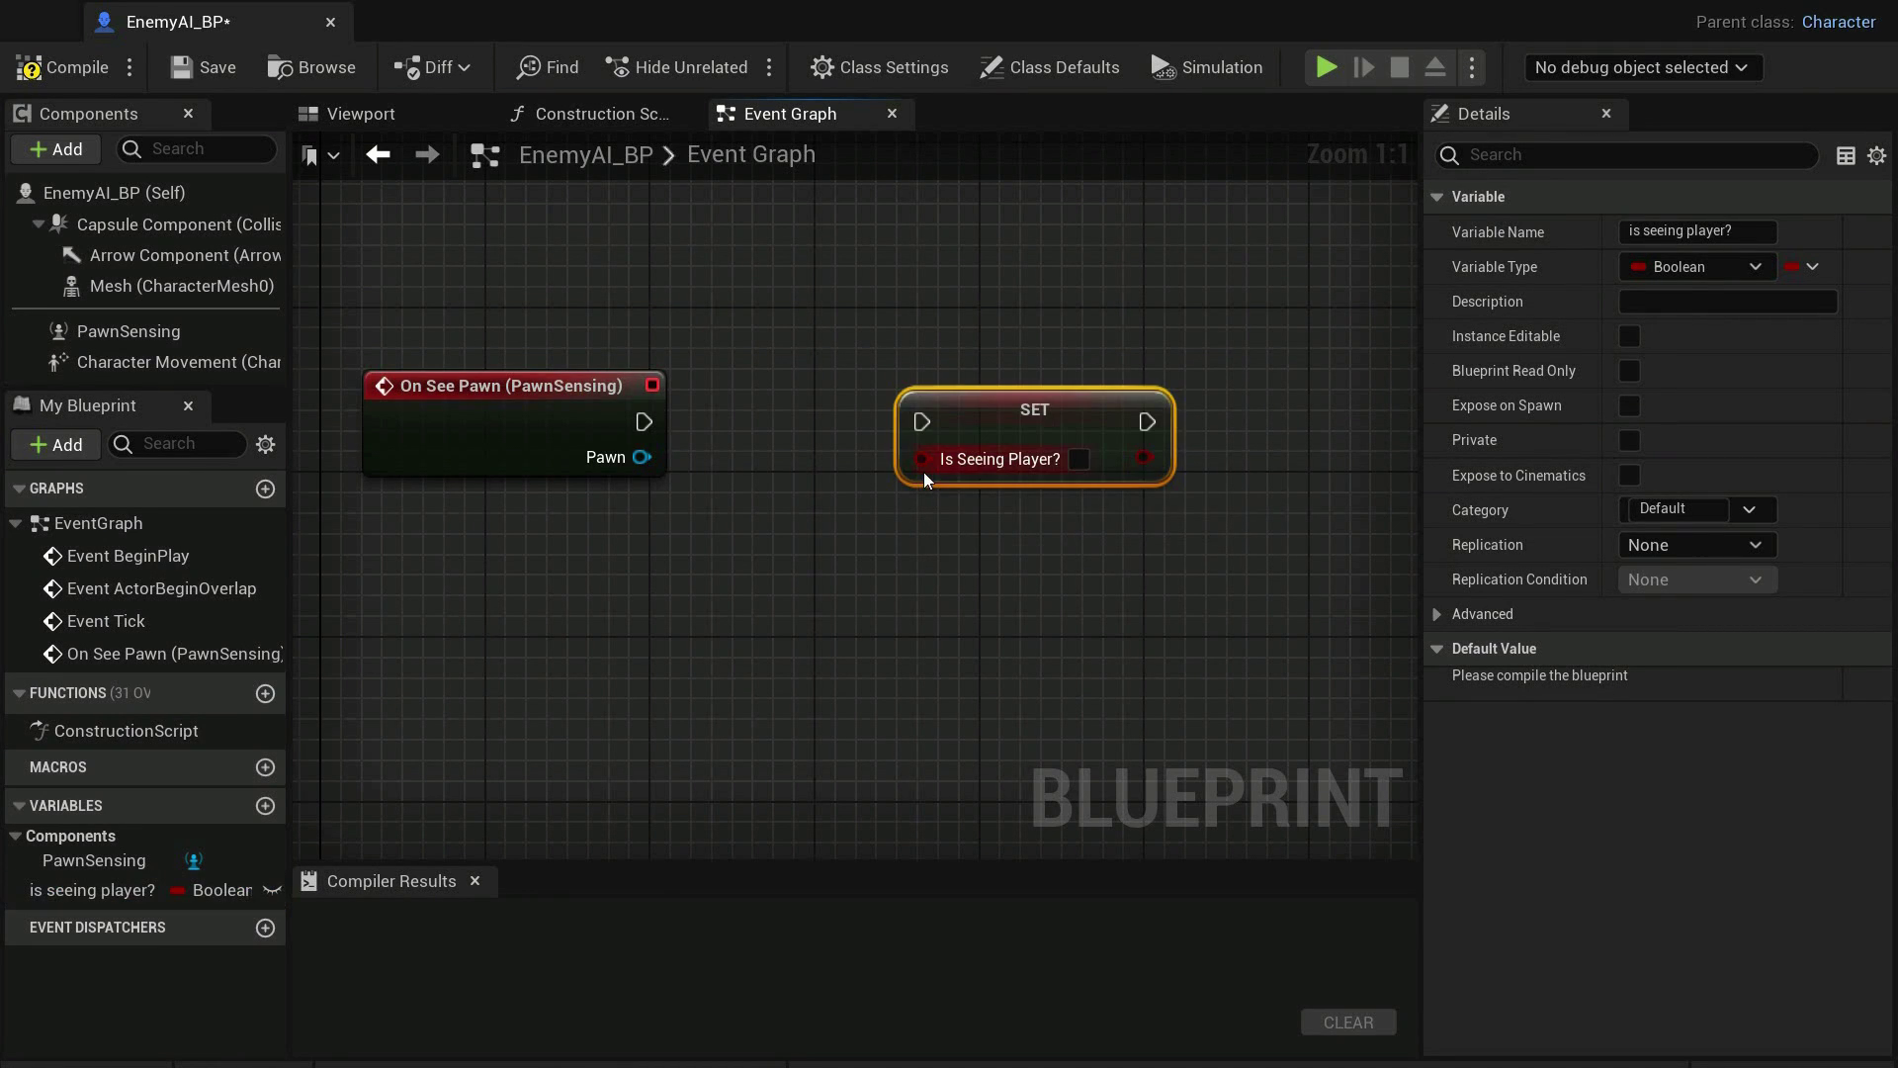
drag(644, 421, 925, 424)
Add a custom event named Follow player to the graph
right_click(398, 565)
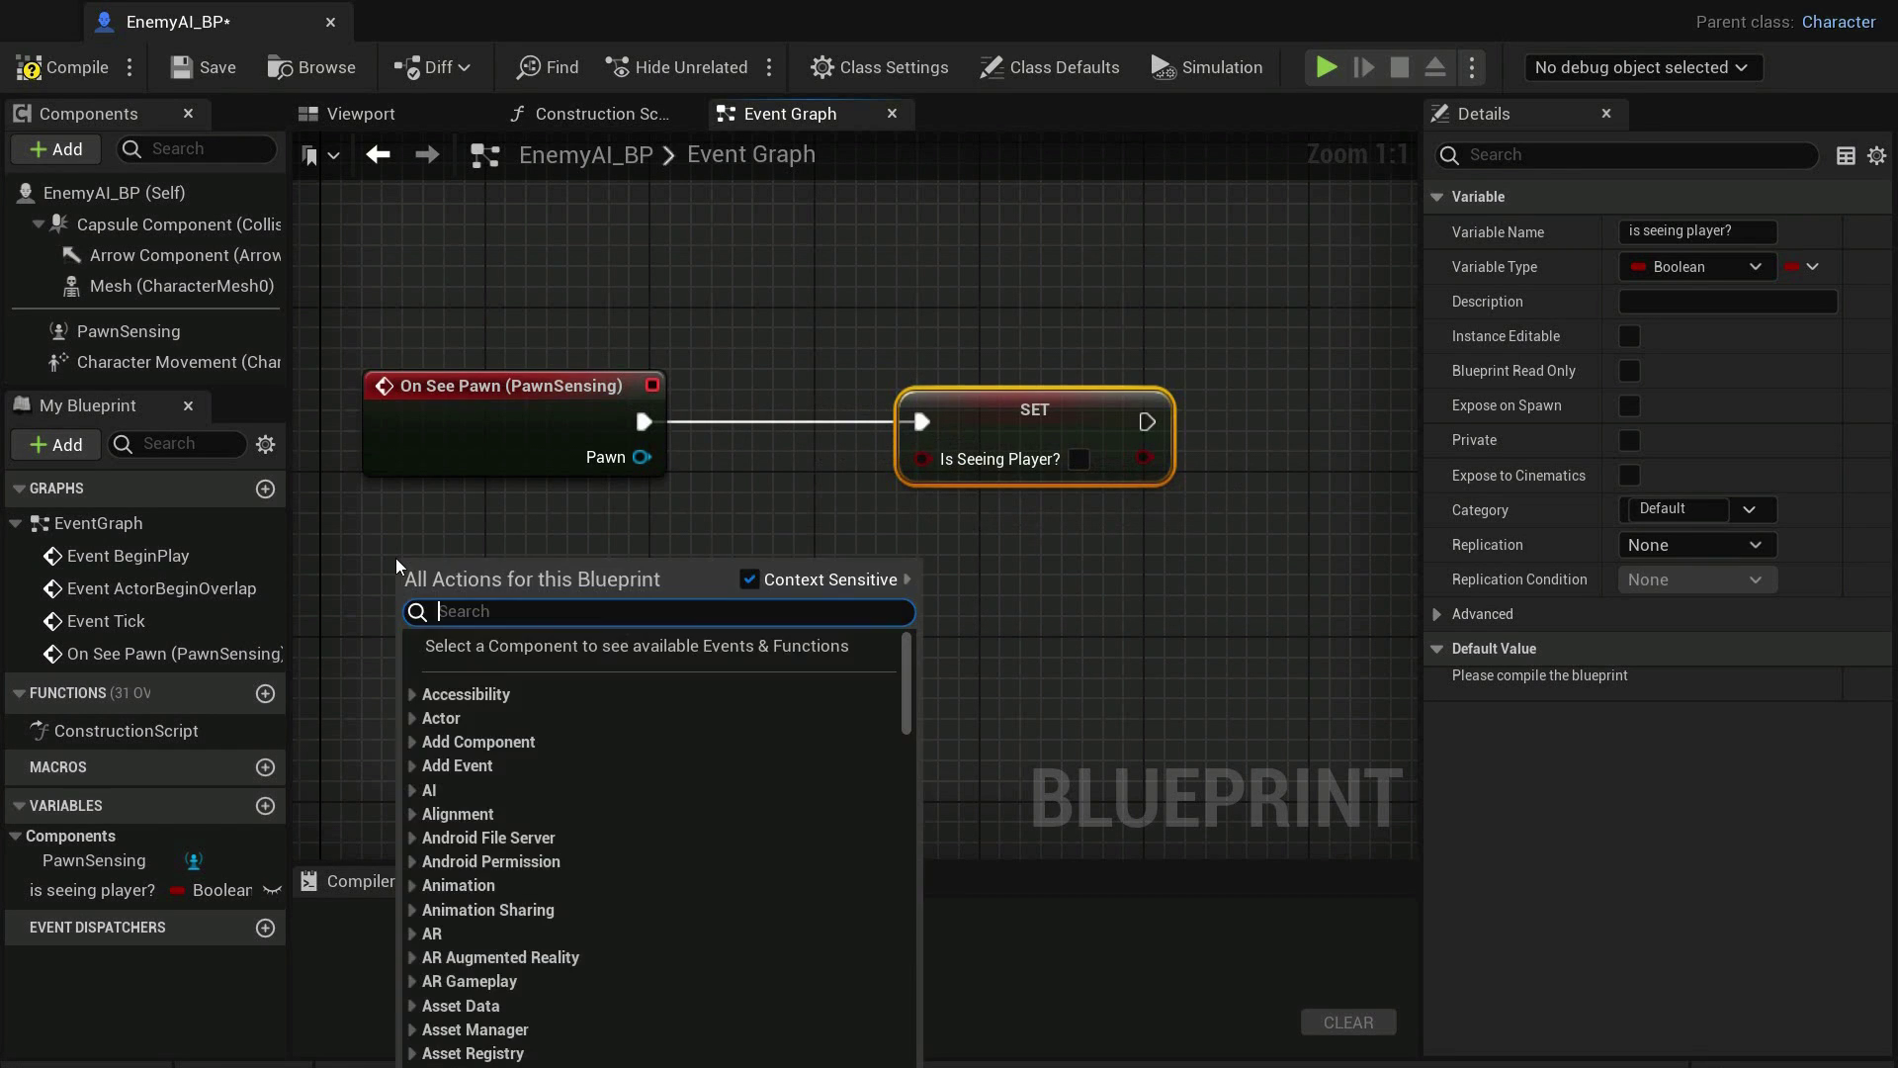
text(custo)
text(m event)
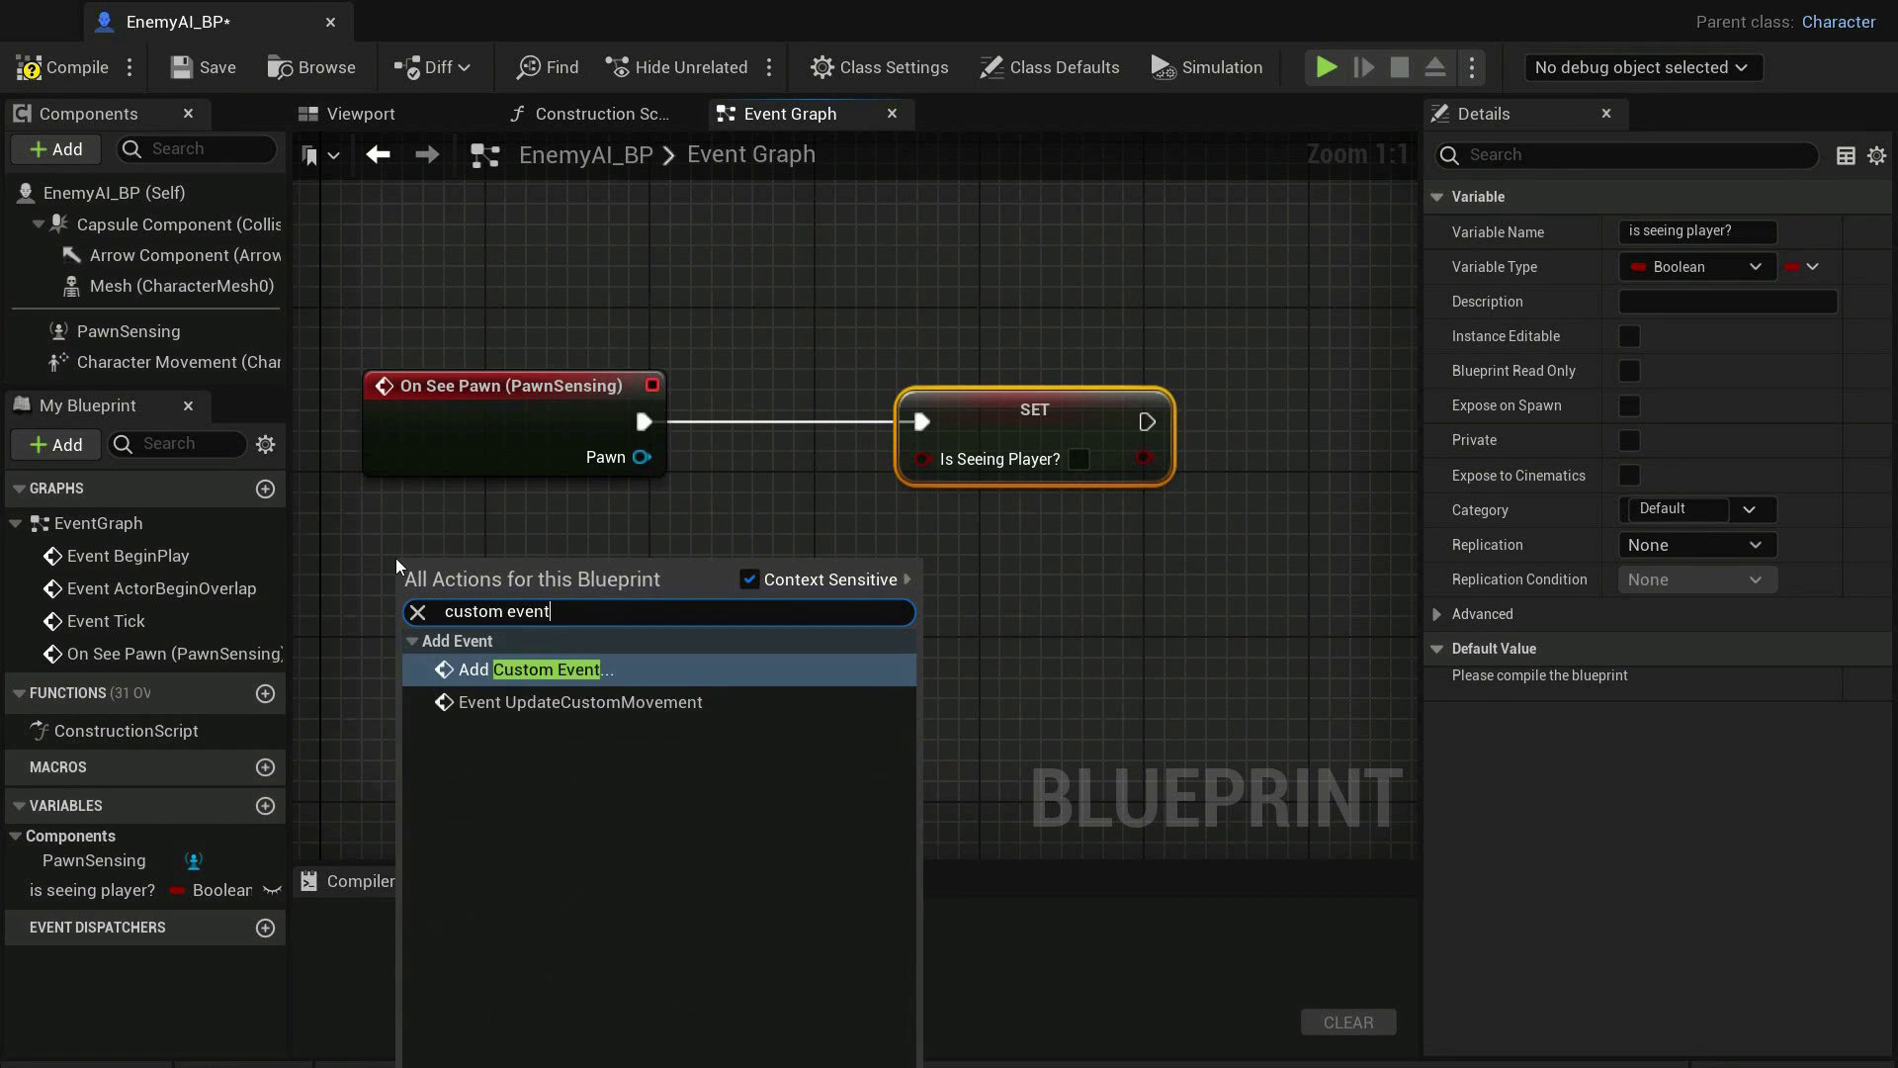
key(Return)
text(Follow)
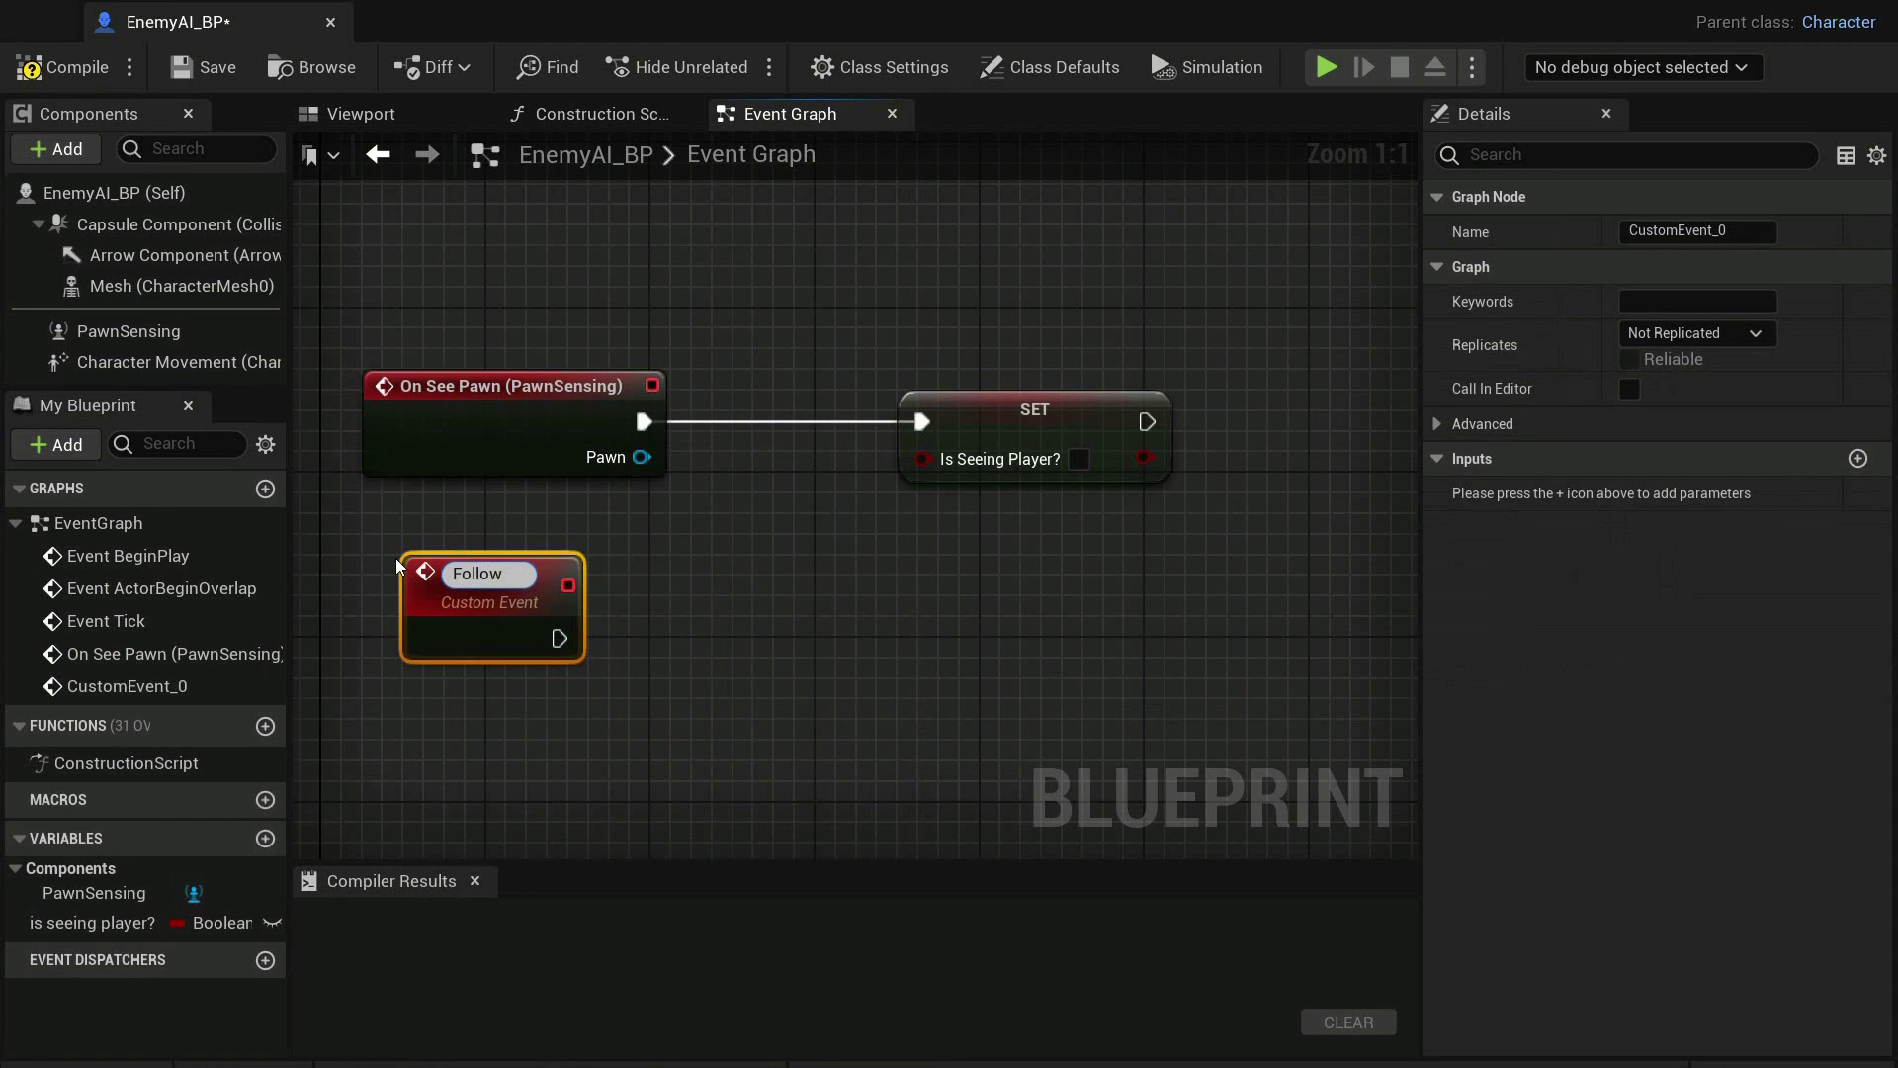
text( player)
key(Return)
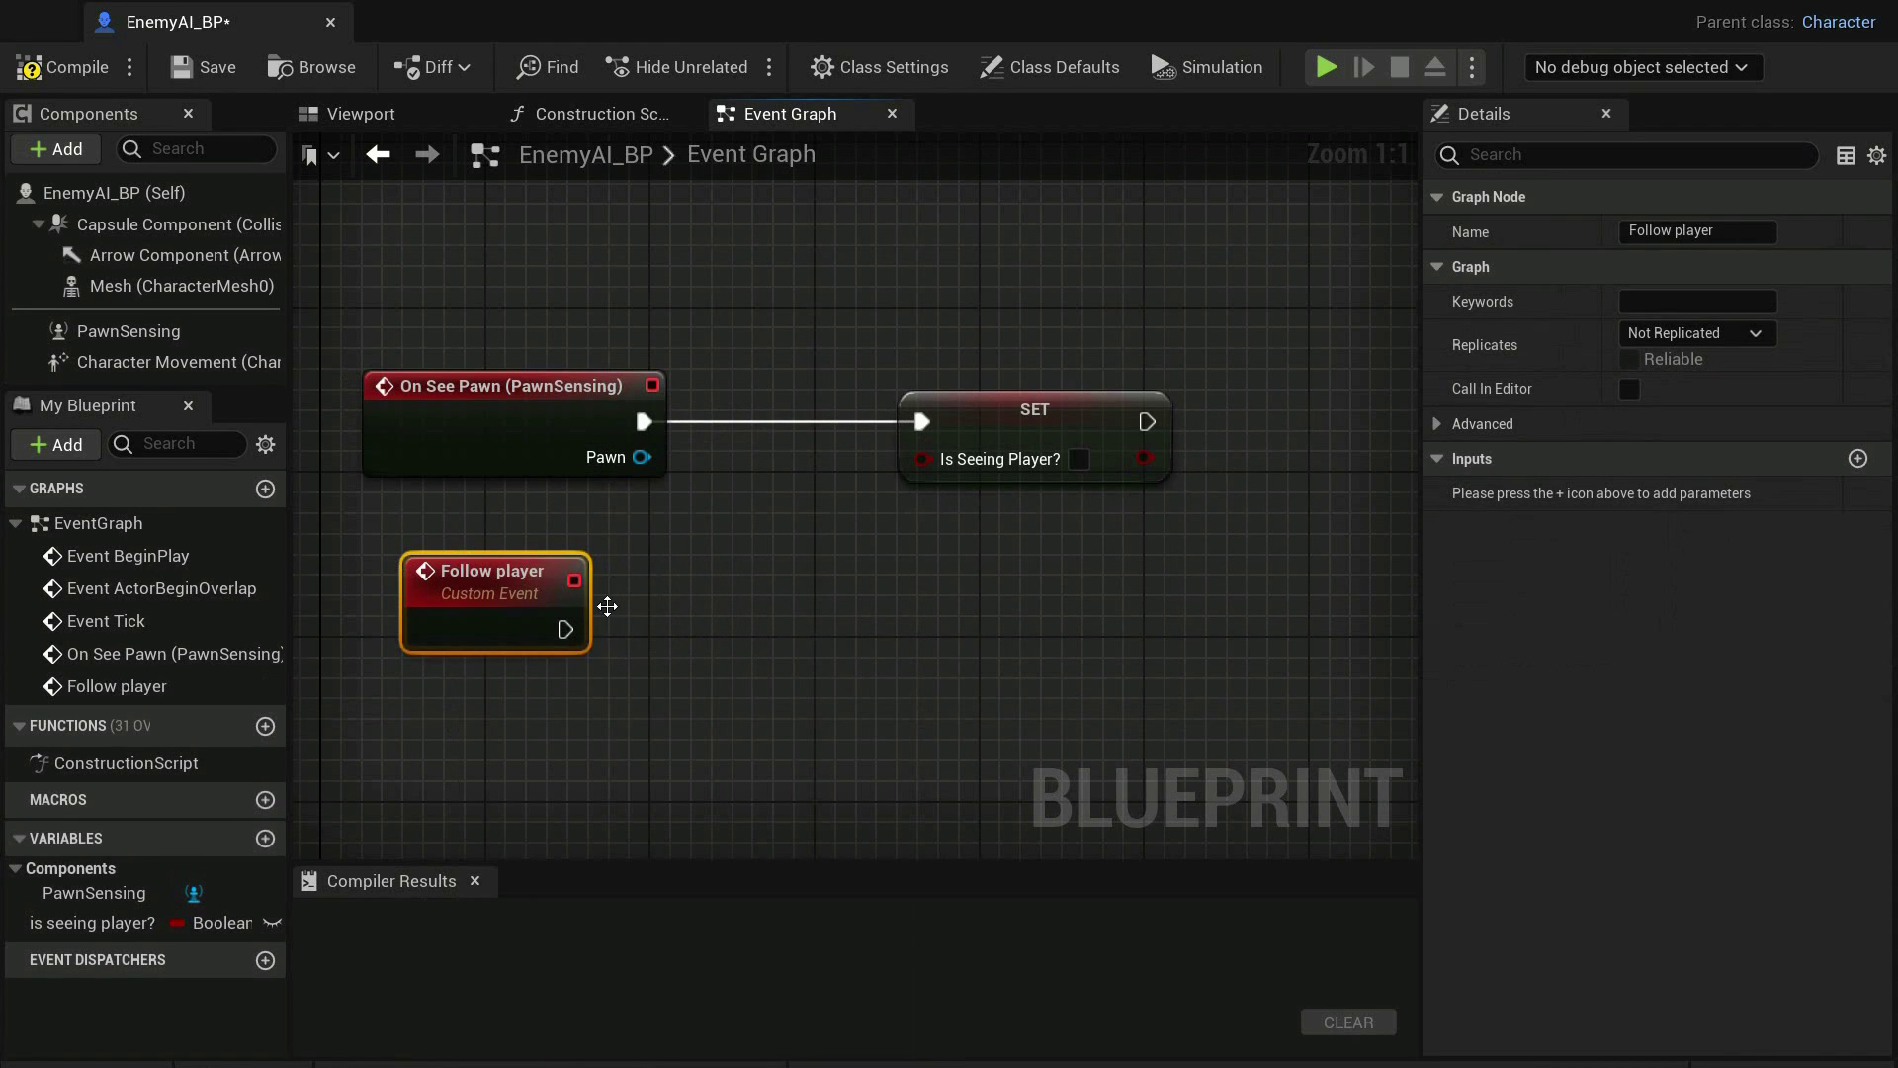
Call Follow Player after SET, tidy the chain, and add an Is Seeing Player? getter
drag(1147, 422, 1285, 406)
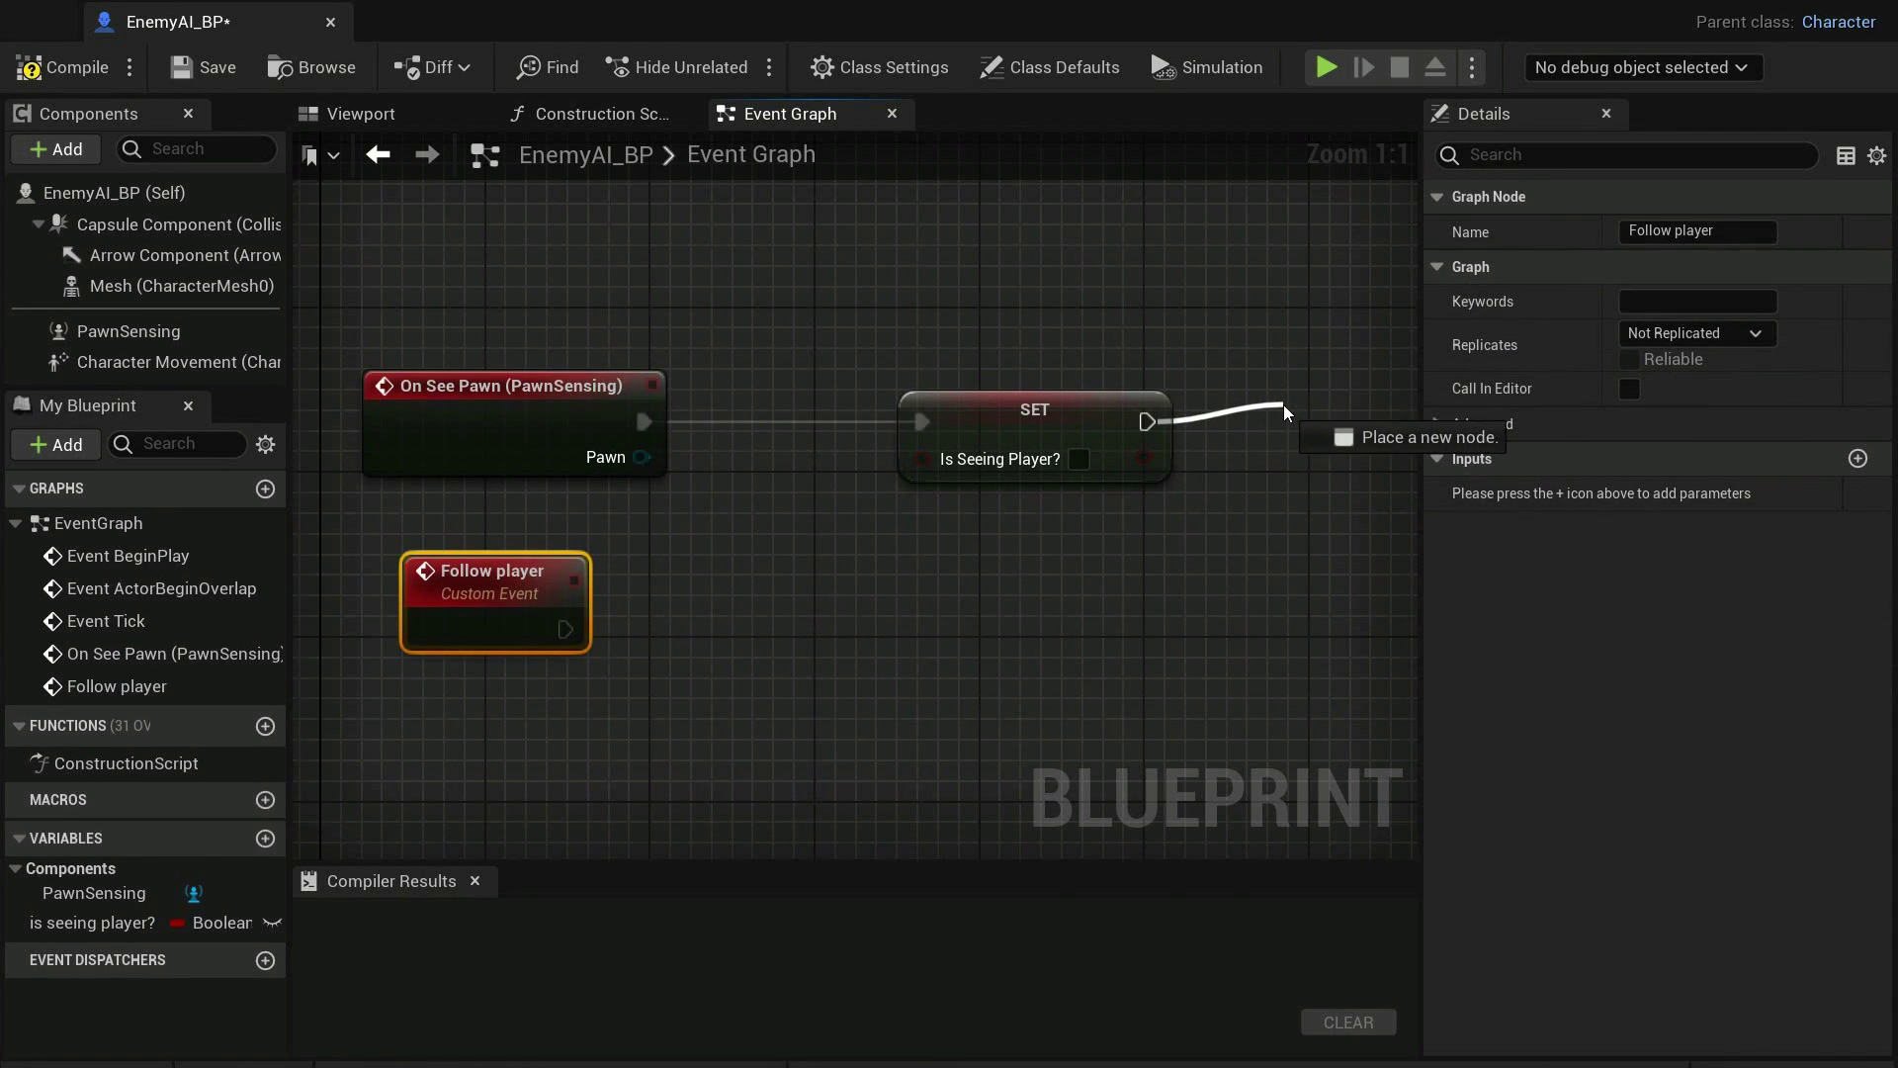
text(follow)
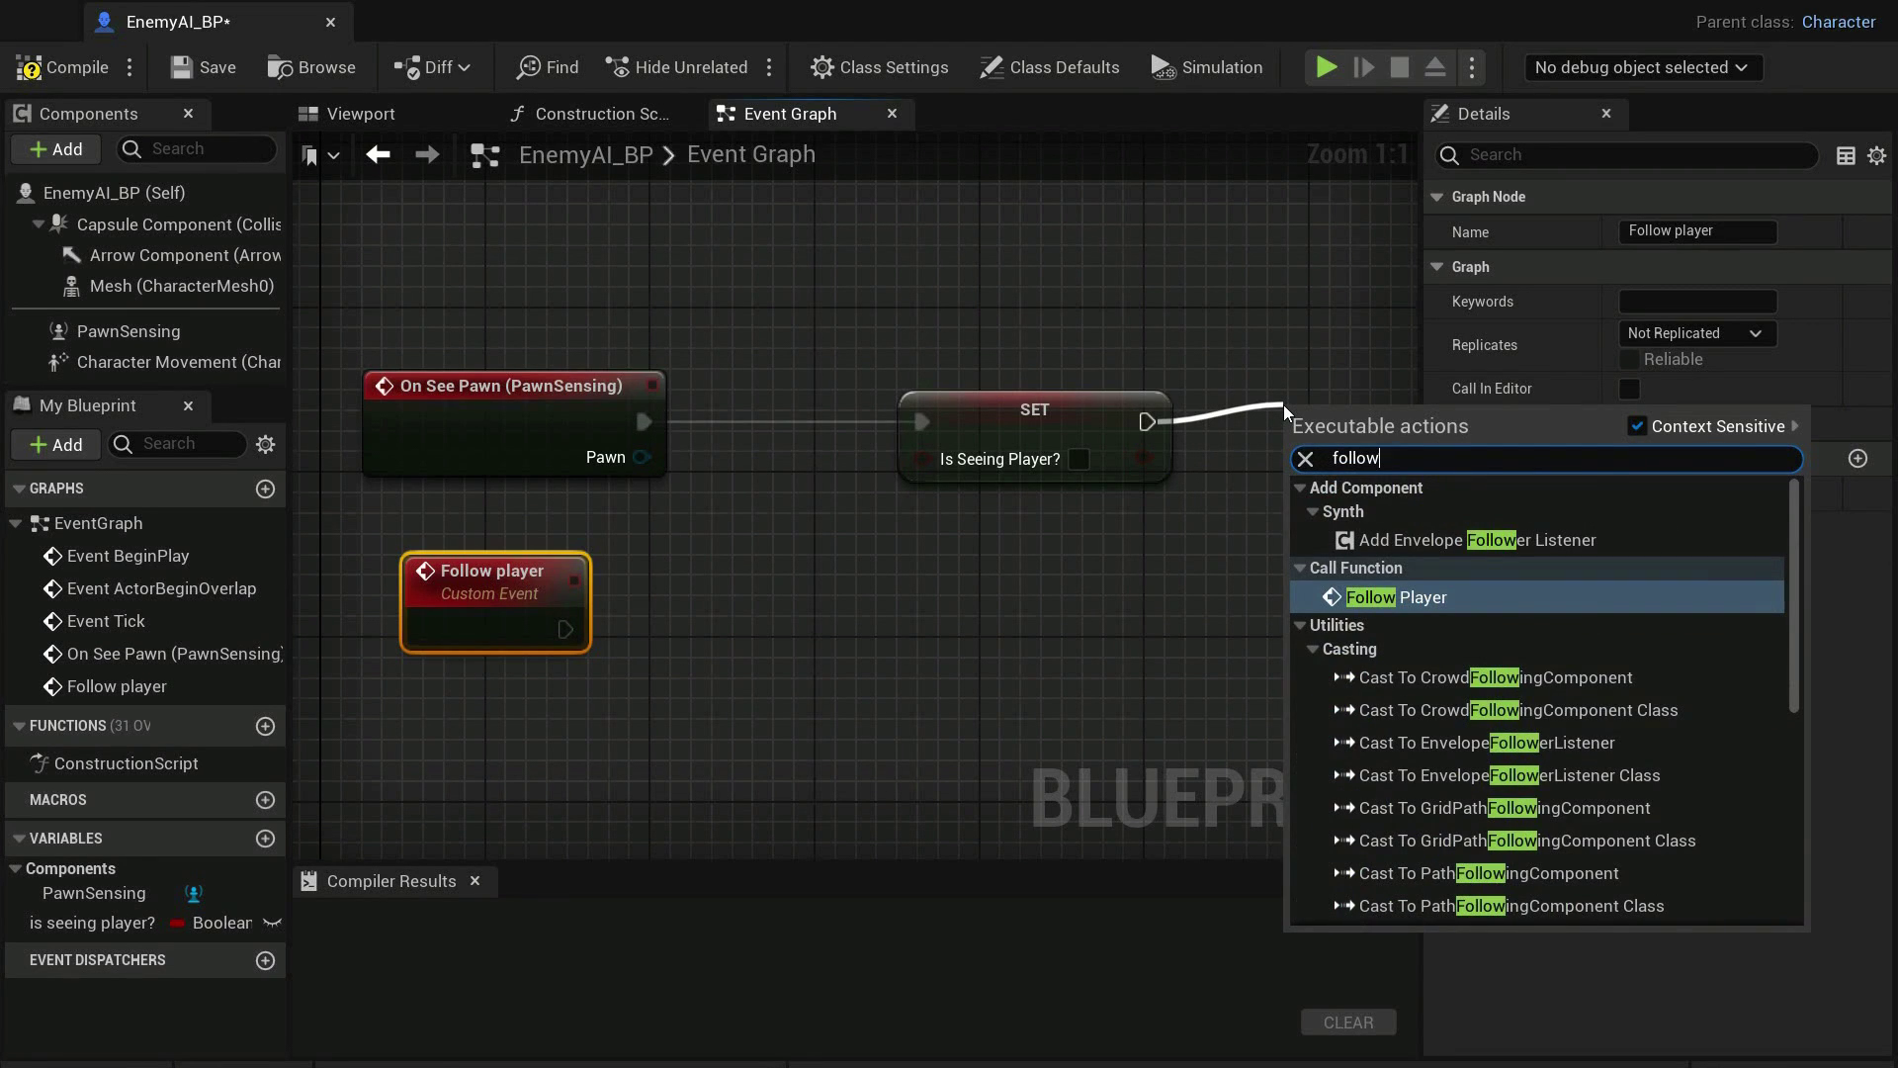
key(Return)
drag(1077, 435, 933, 415)
drag(1377, 450, 1207, 407)
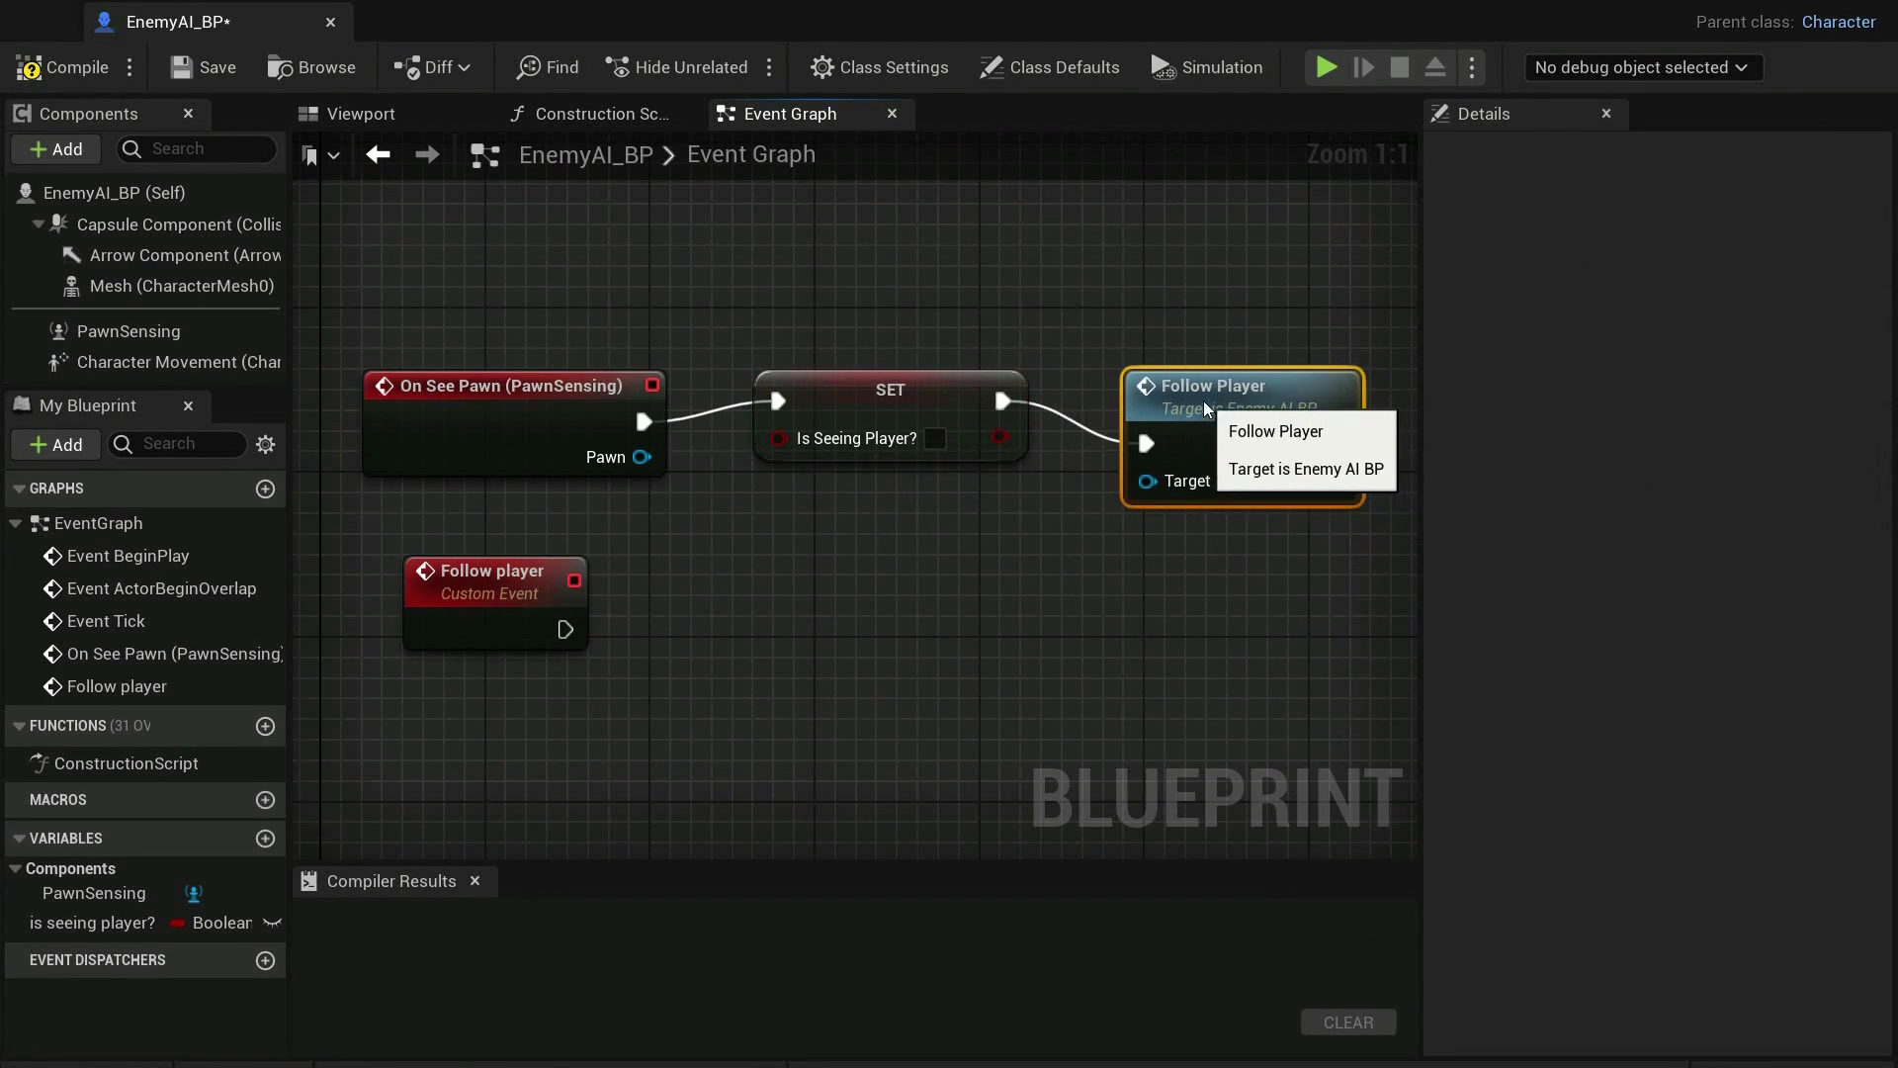
right_drag(1175, 582, 1137, 450)
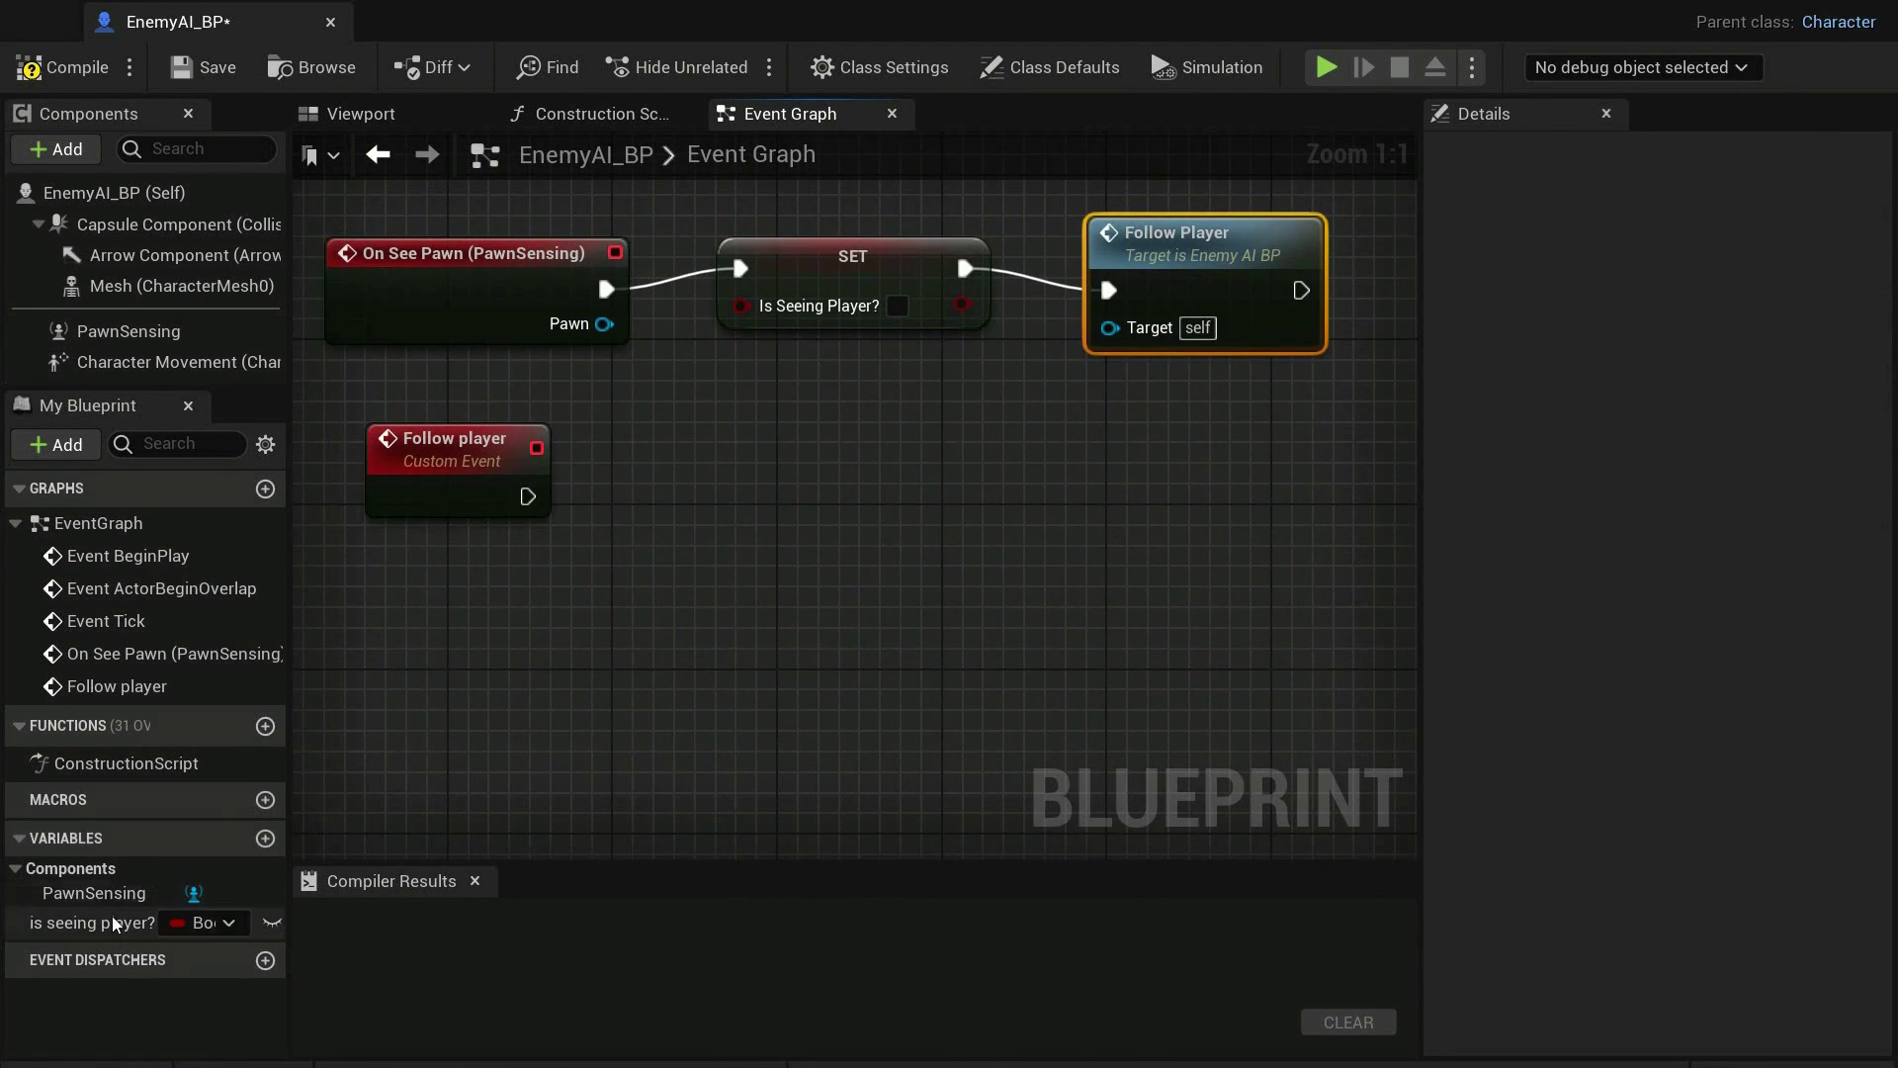
mouse_move(129, 924)
mouse_down()
mouse_move(714, 544)
mouse_move(688, 484)
mouse_up()
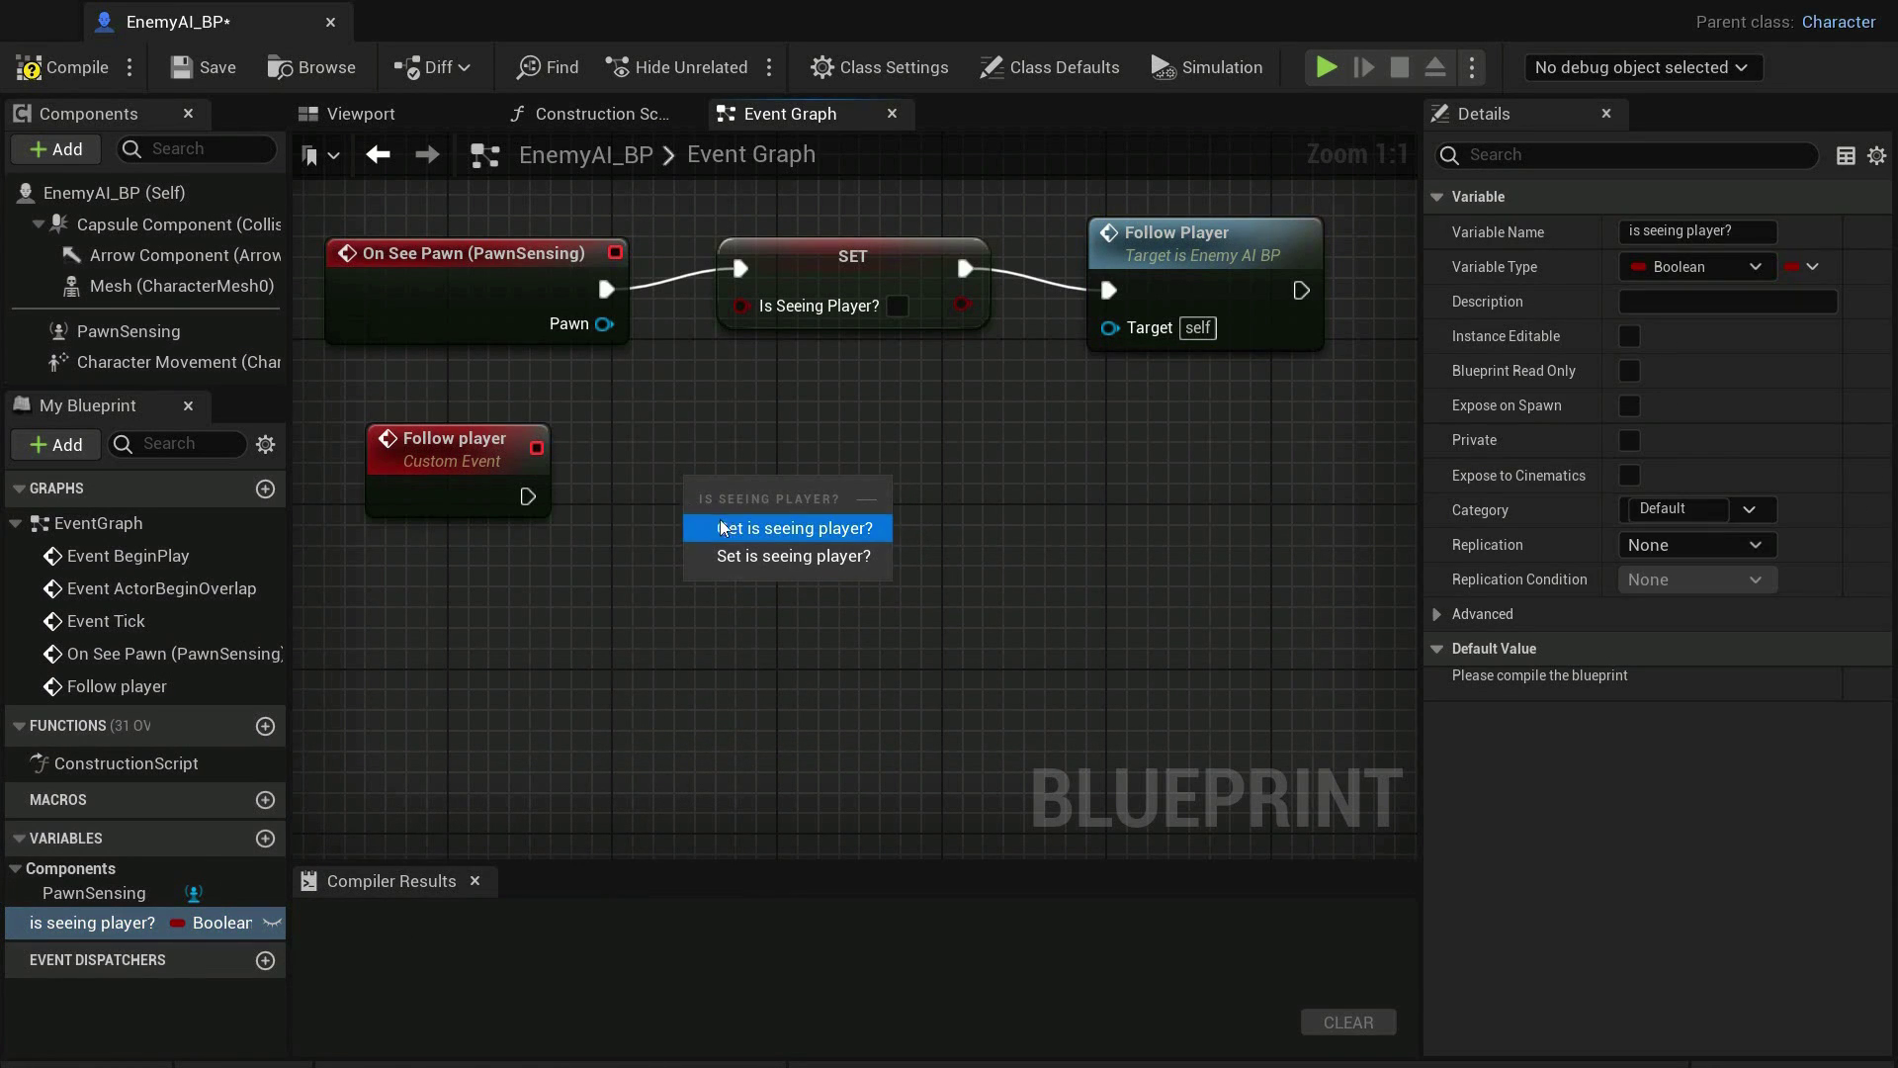
click(744, 528)
Branch the Follow player event on the Is Seeing Player? getter
drag(730, 517, 535, 636)
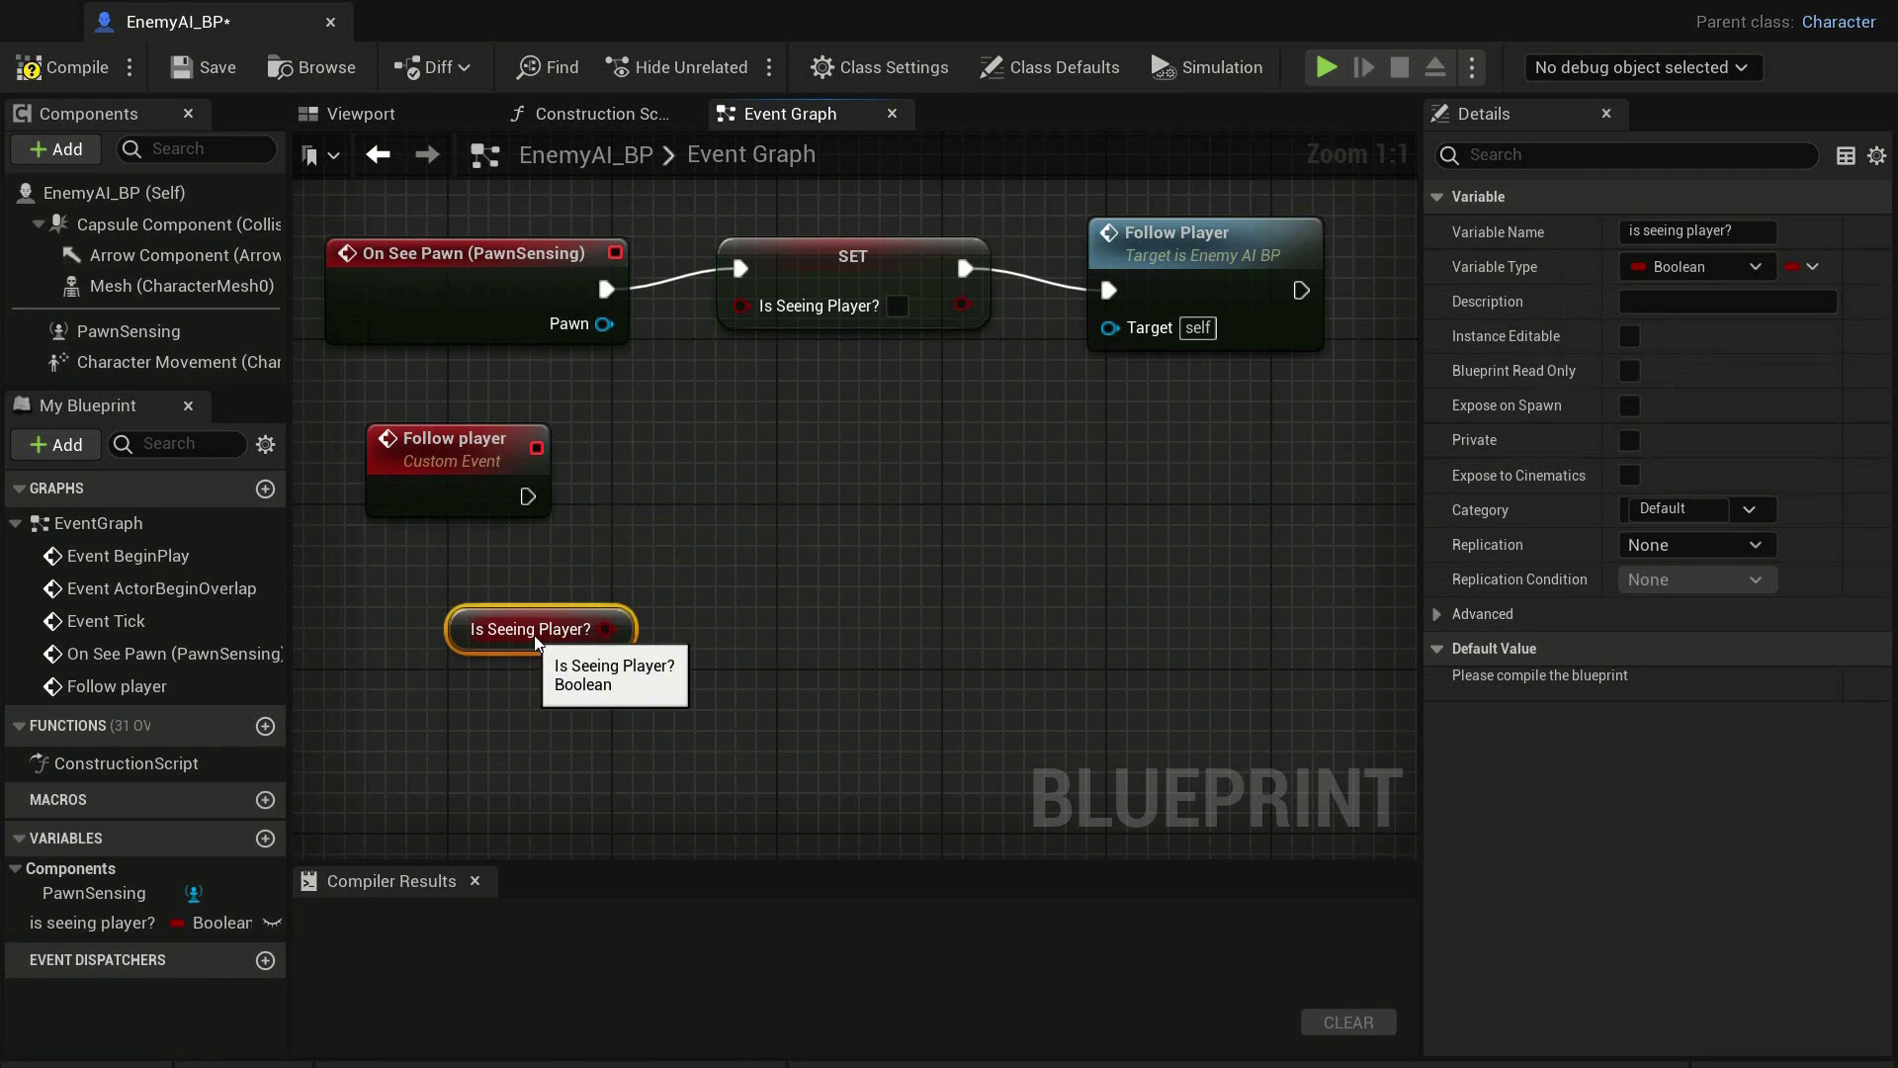
drag(527, 497, 684, 473)
text(b)
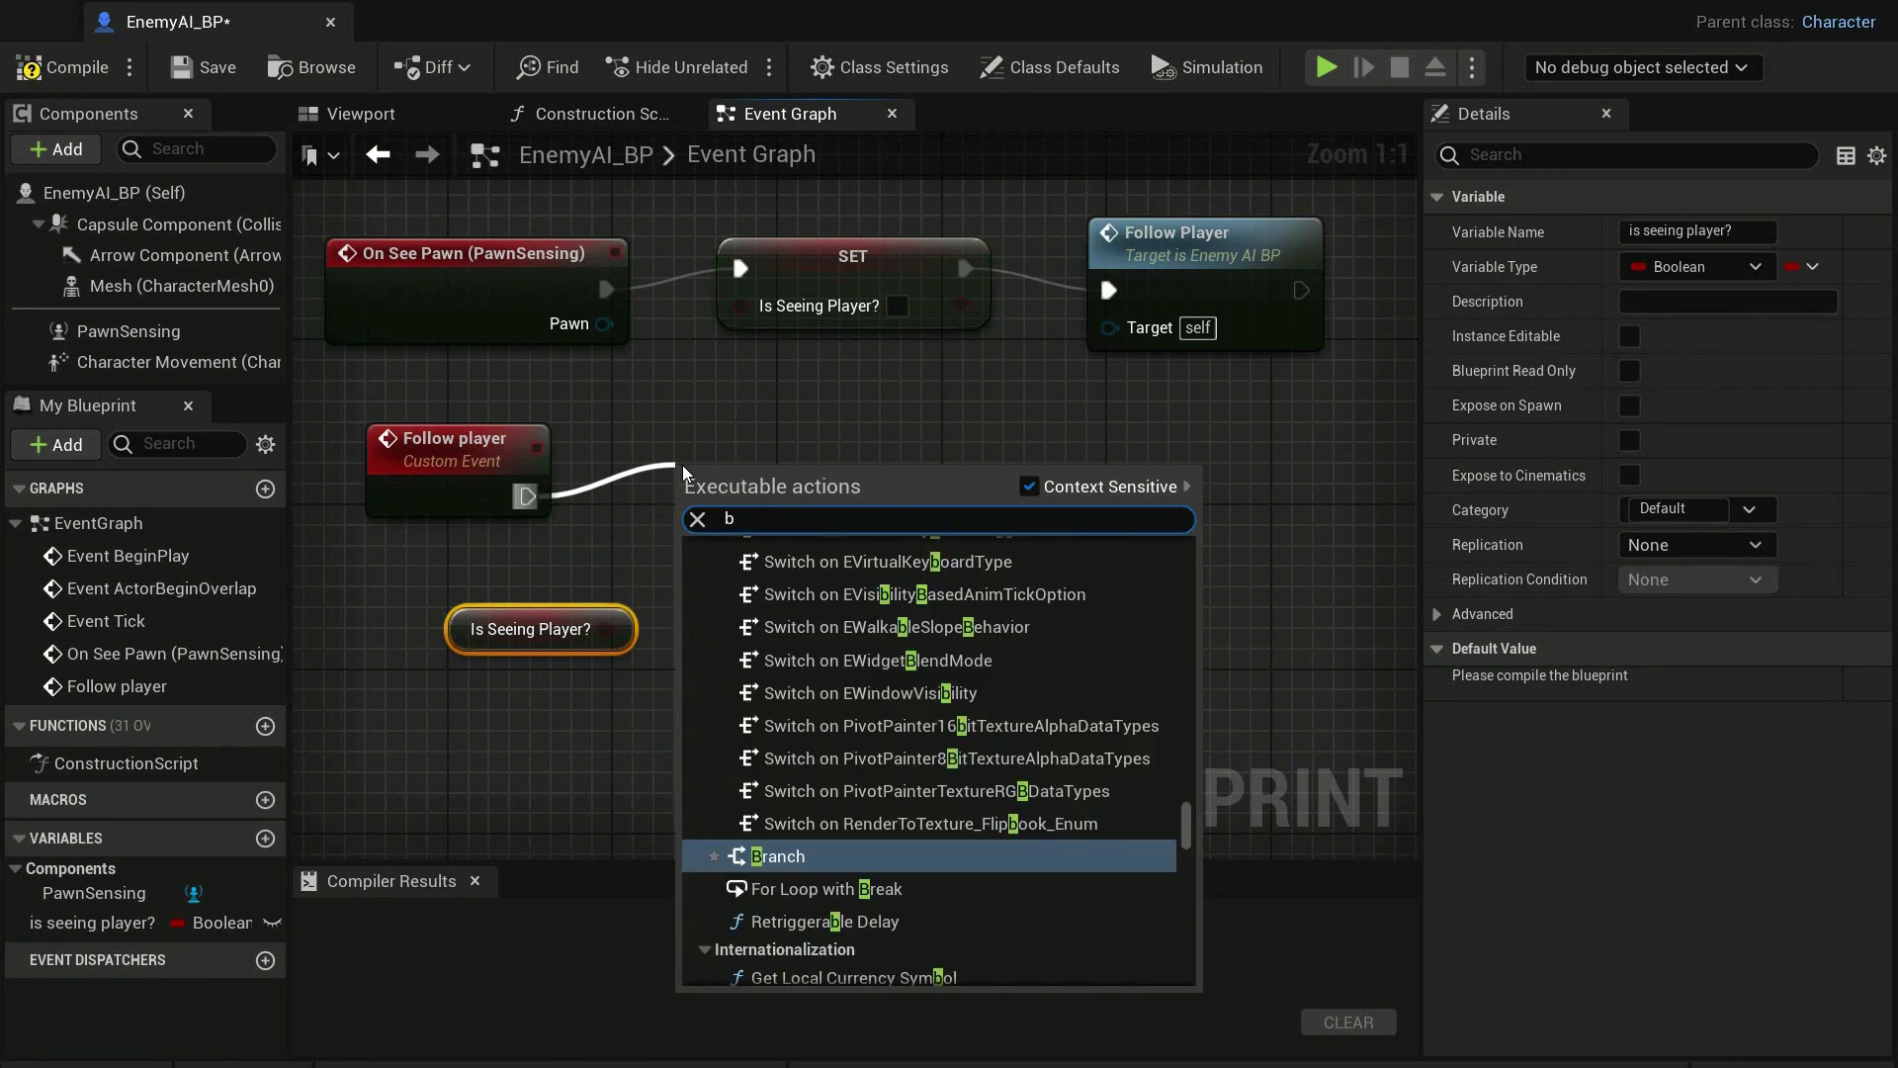
text(ran)
key(Return)
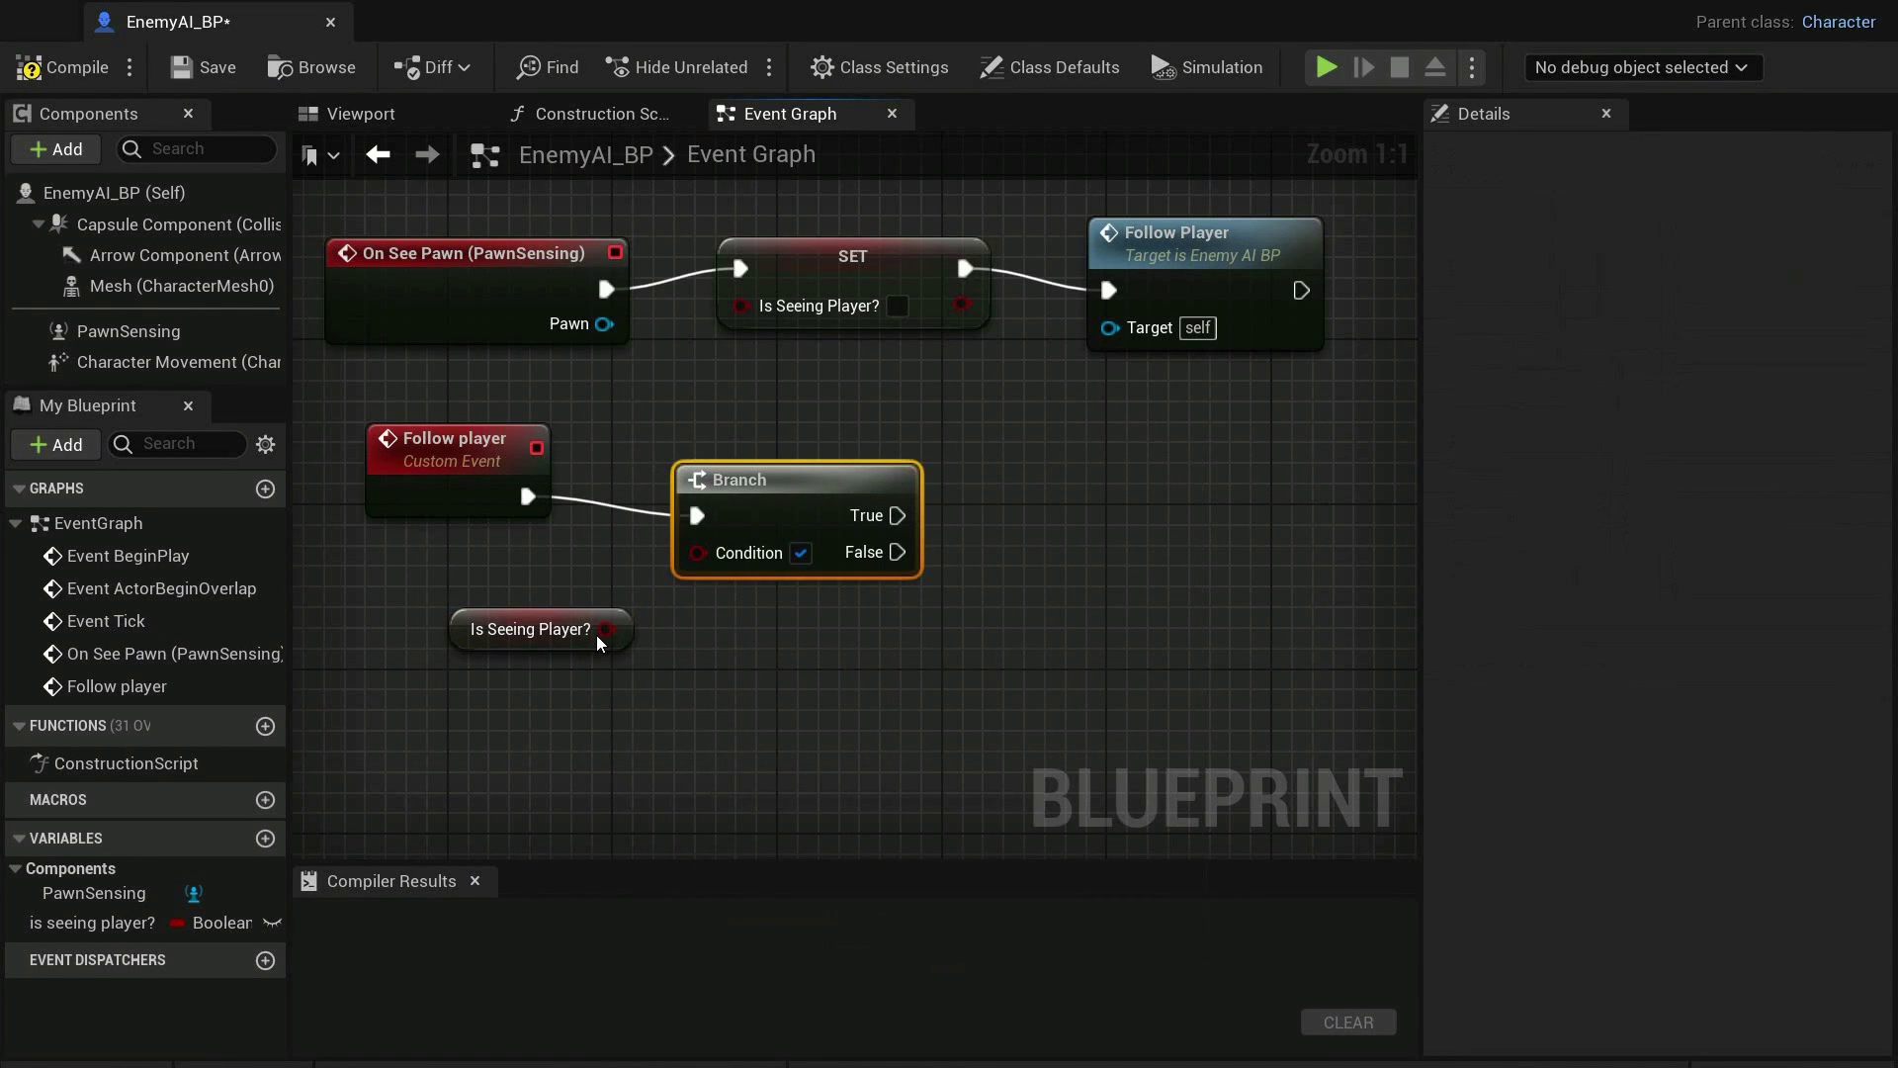
drag(605, 629, 699, 551)
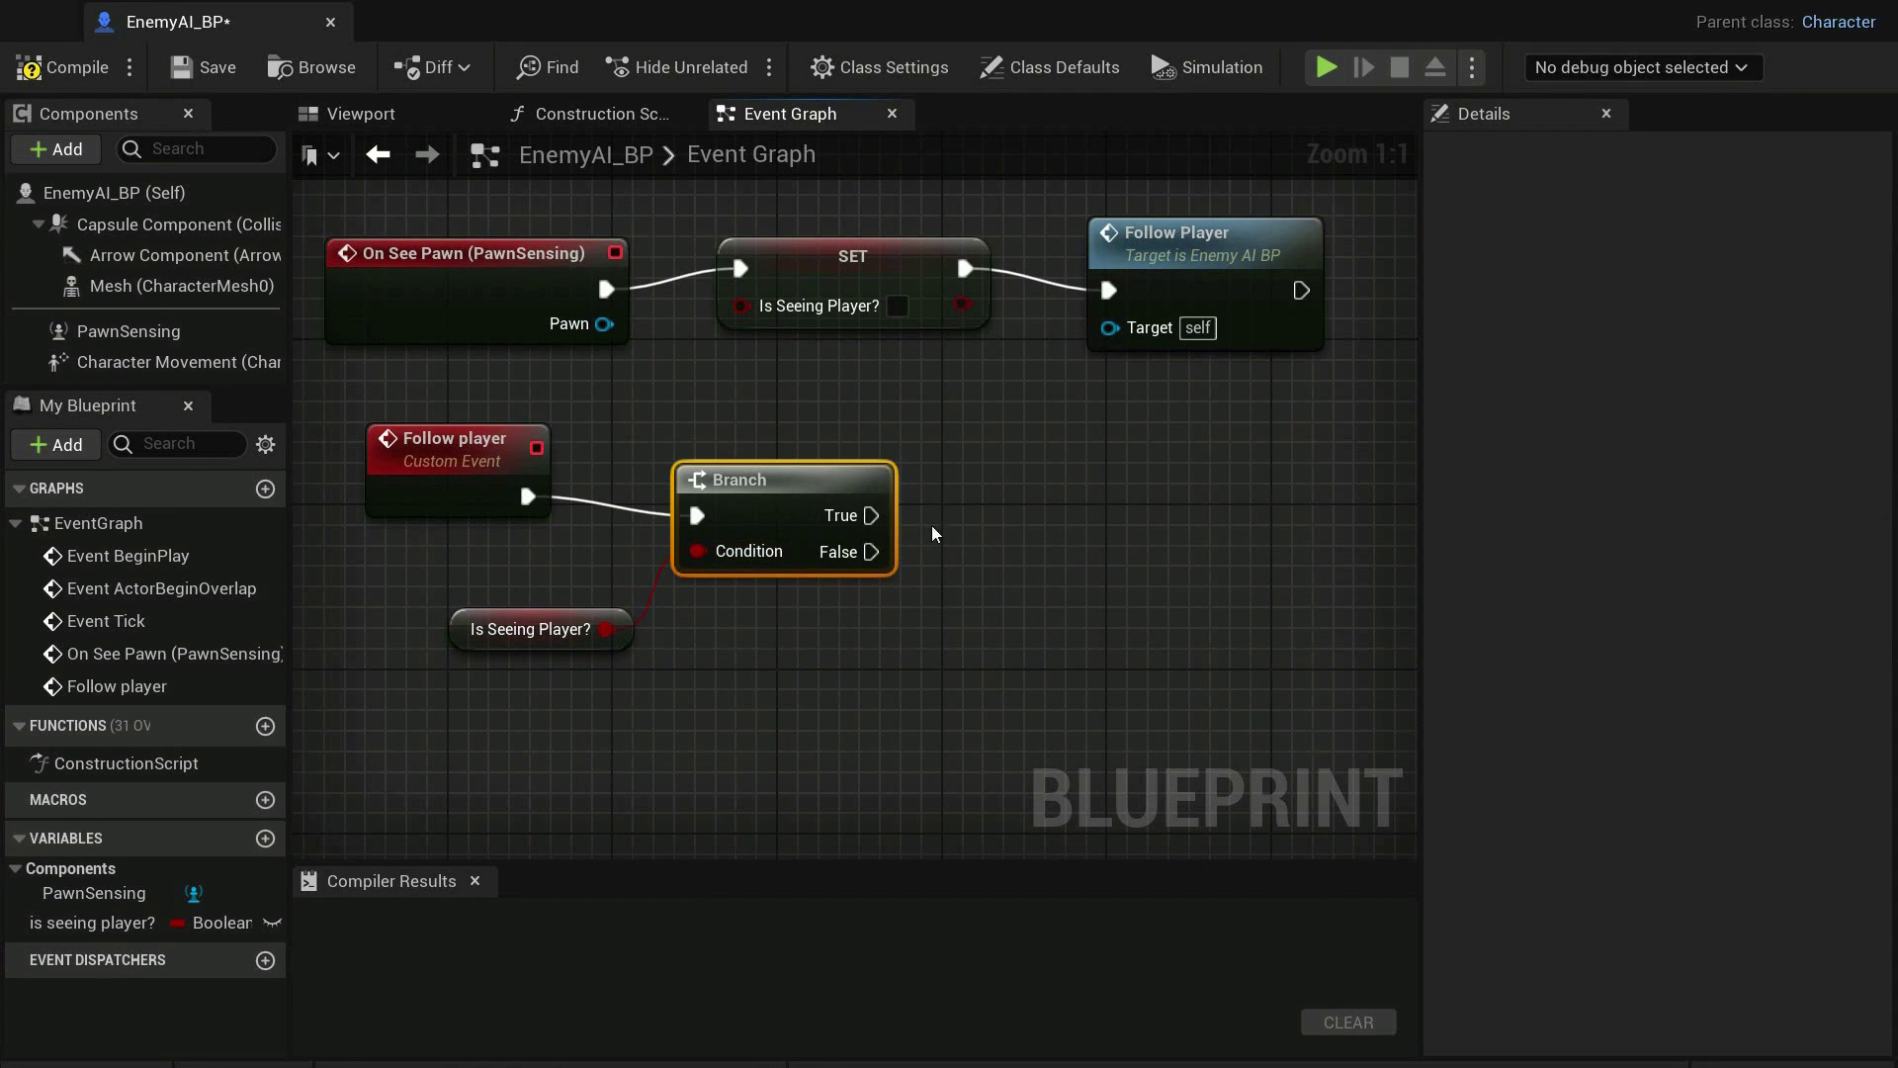
Add AI MoveTo on True, with Self as Pawn and Get Player Character as Target Actor
drag(870, 515, 1105, 504)
text(ai move)
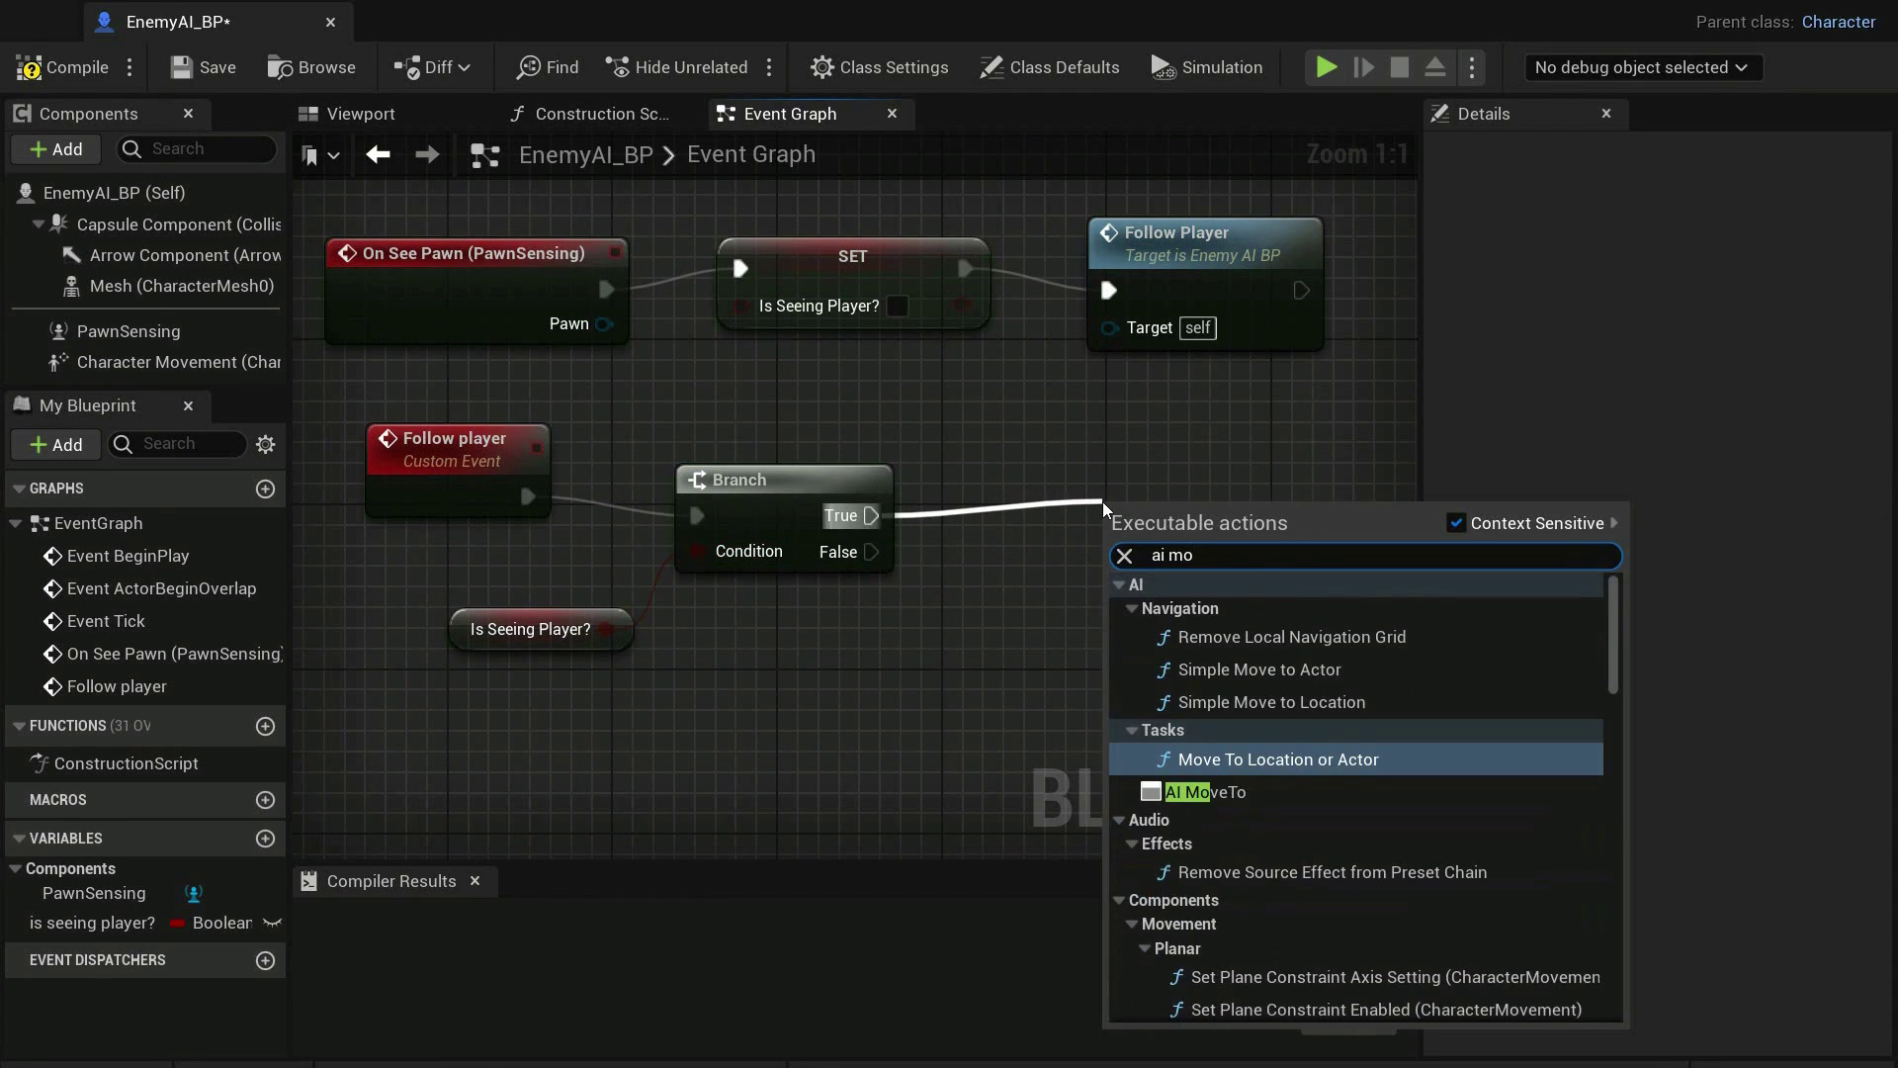
click(1205, 794)
right_drag(1042, 680, 1014, 637)
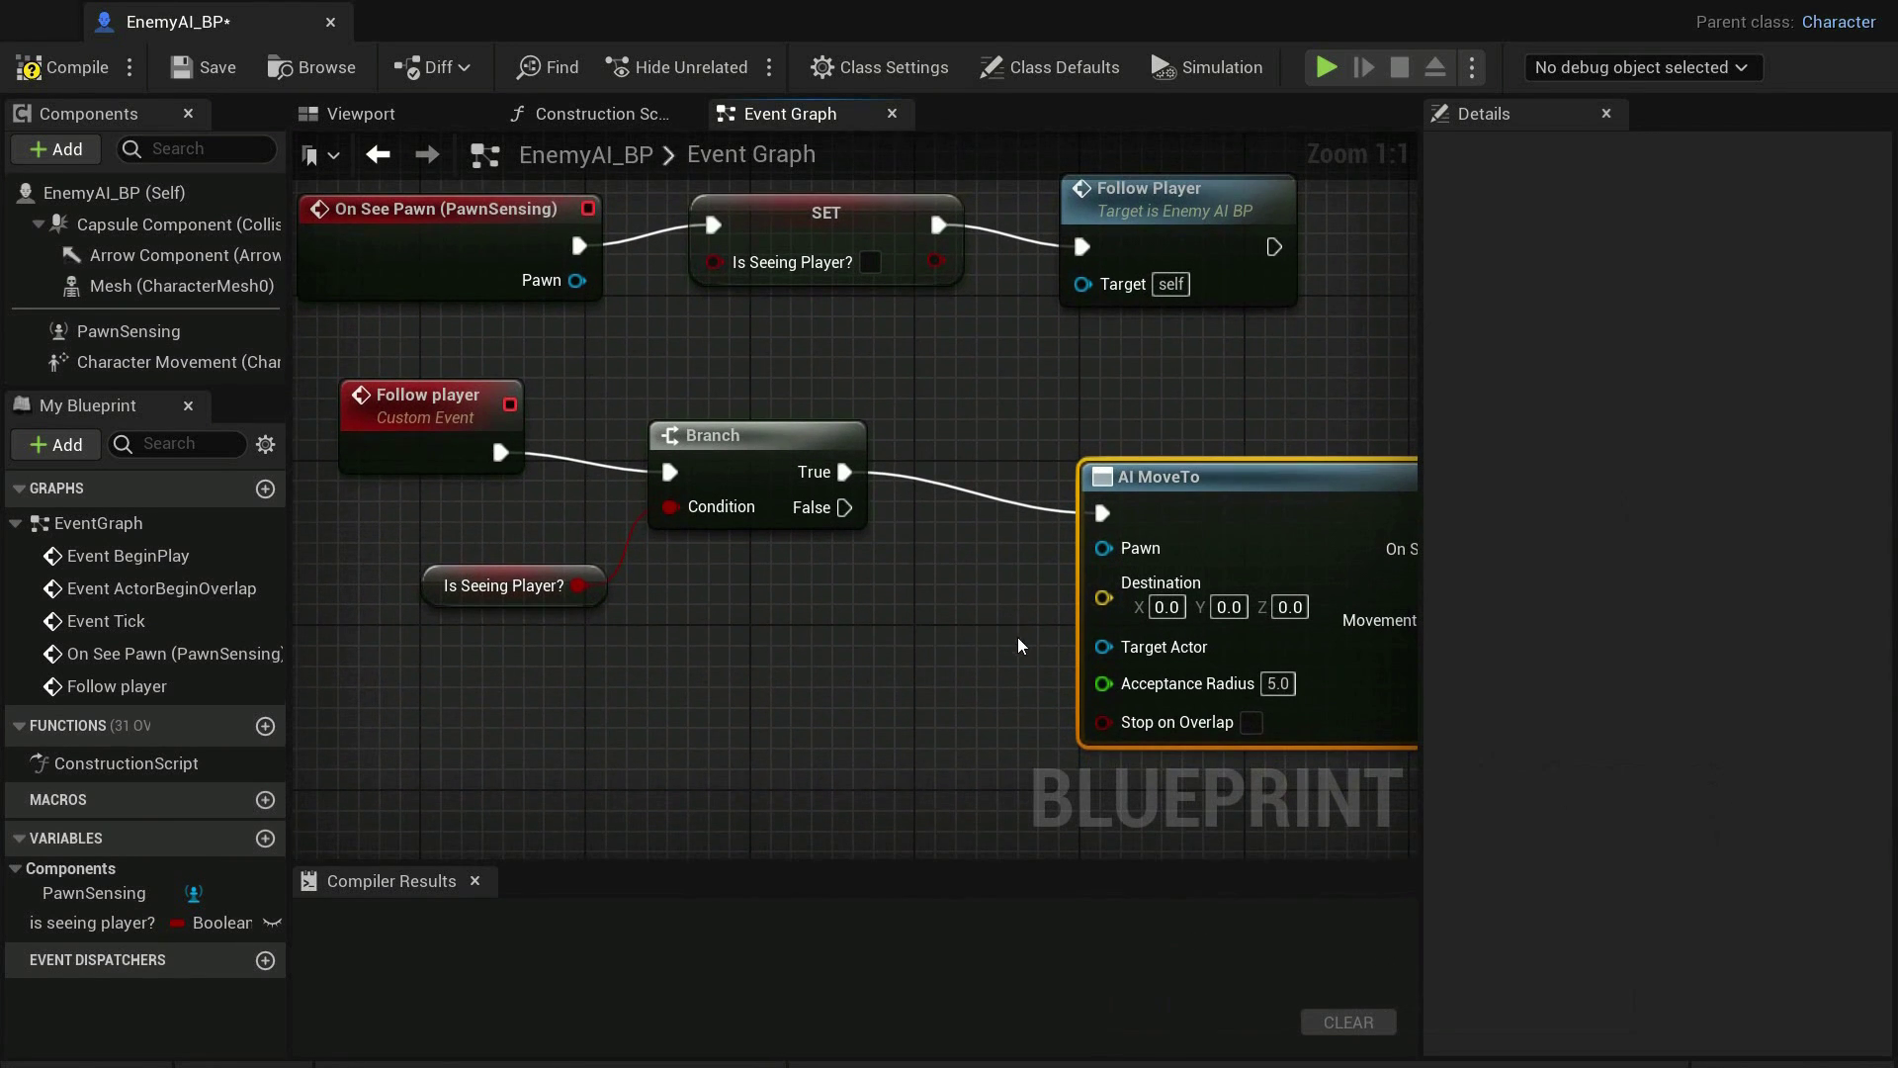
drag(1099, 548, 757, 629)
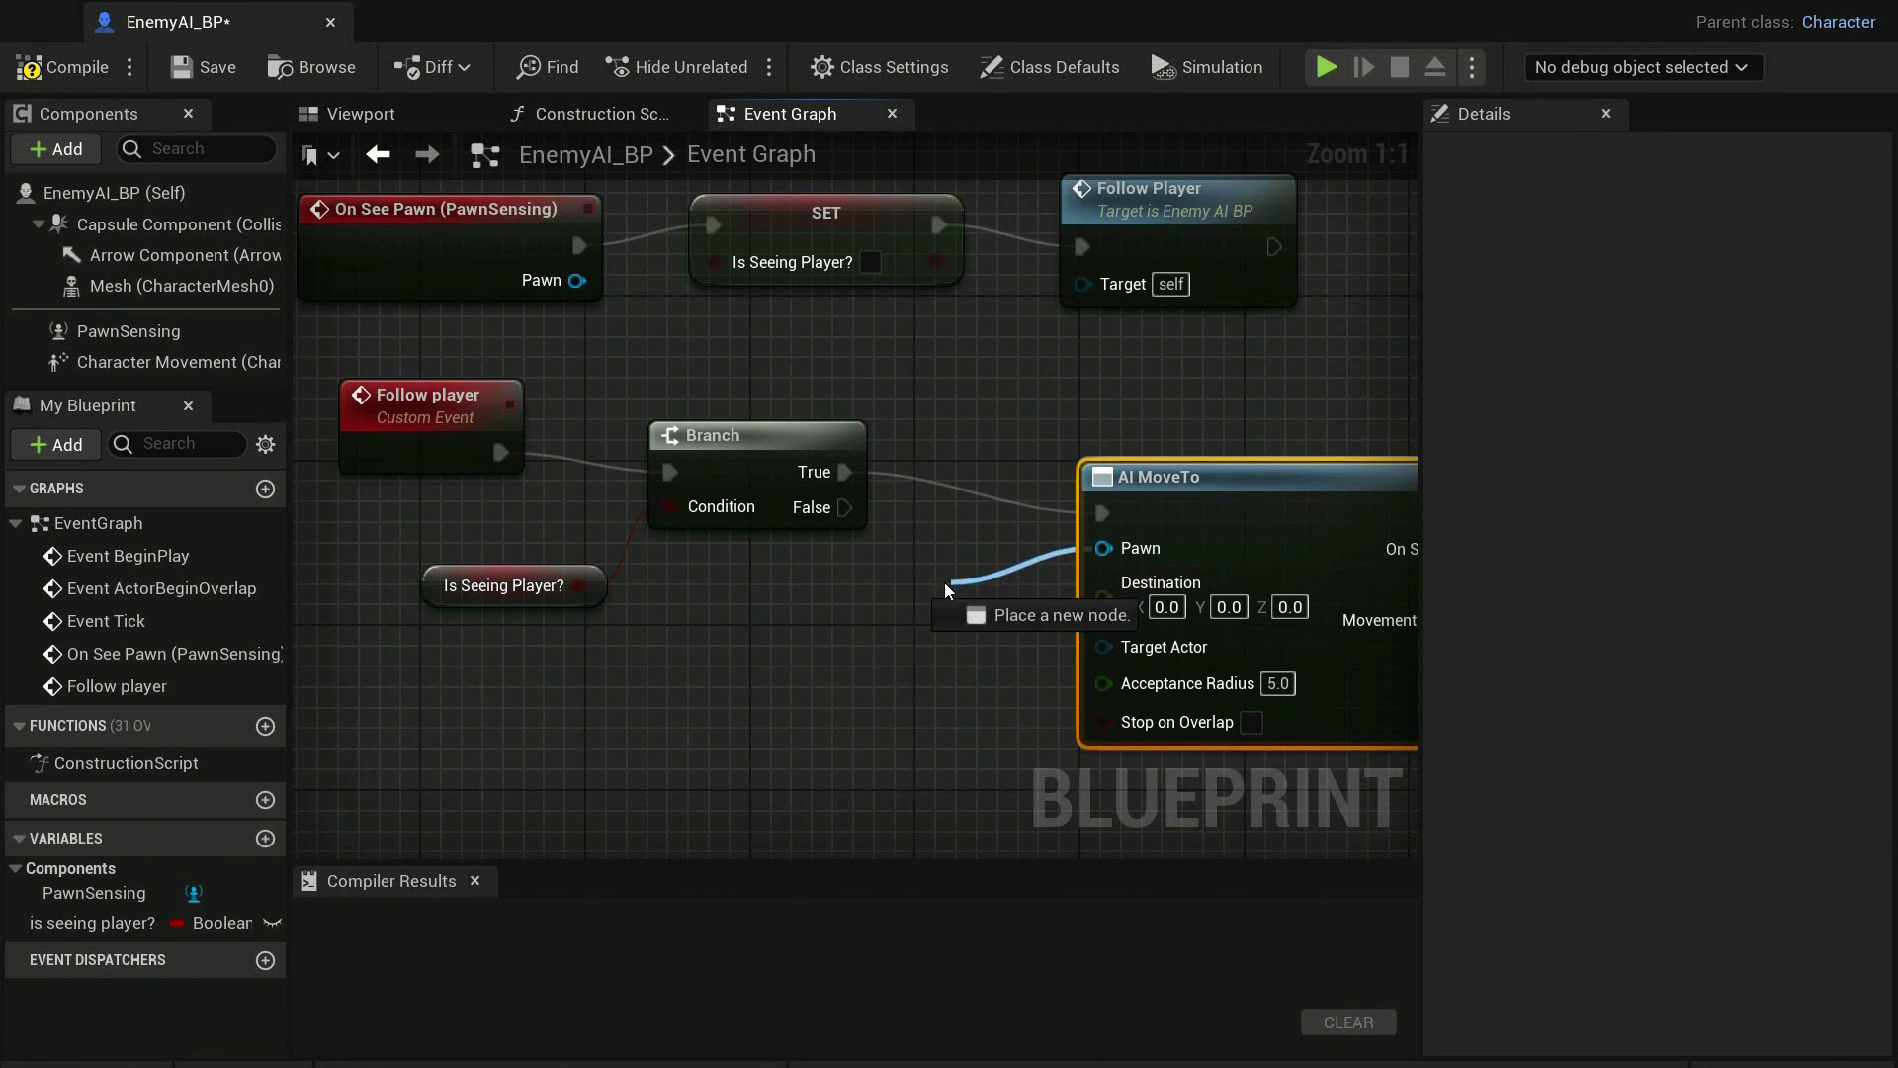
text(self)
key(Return)
drag(902, 668, 840, 605)
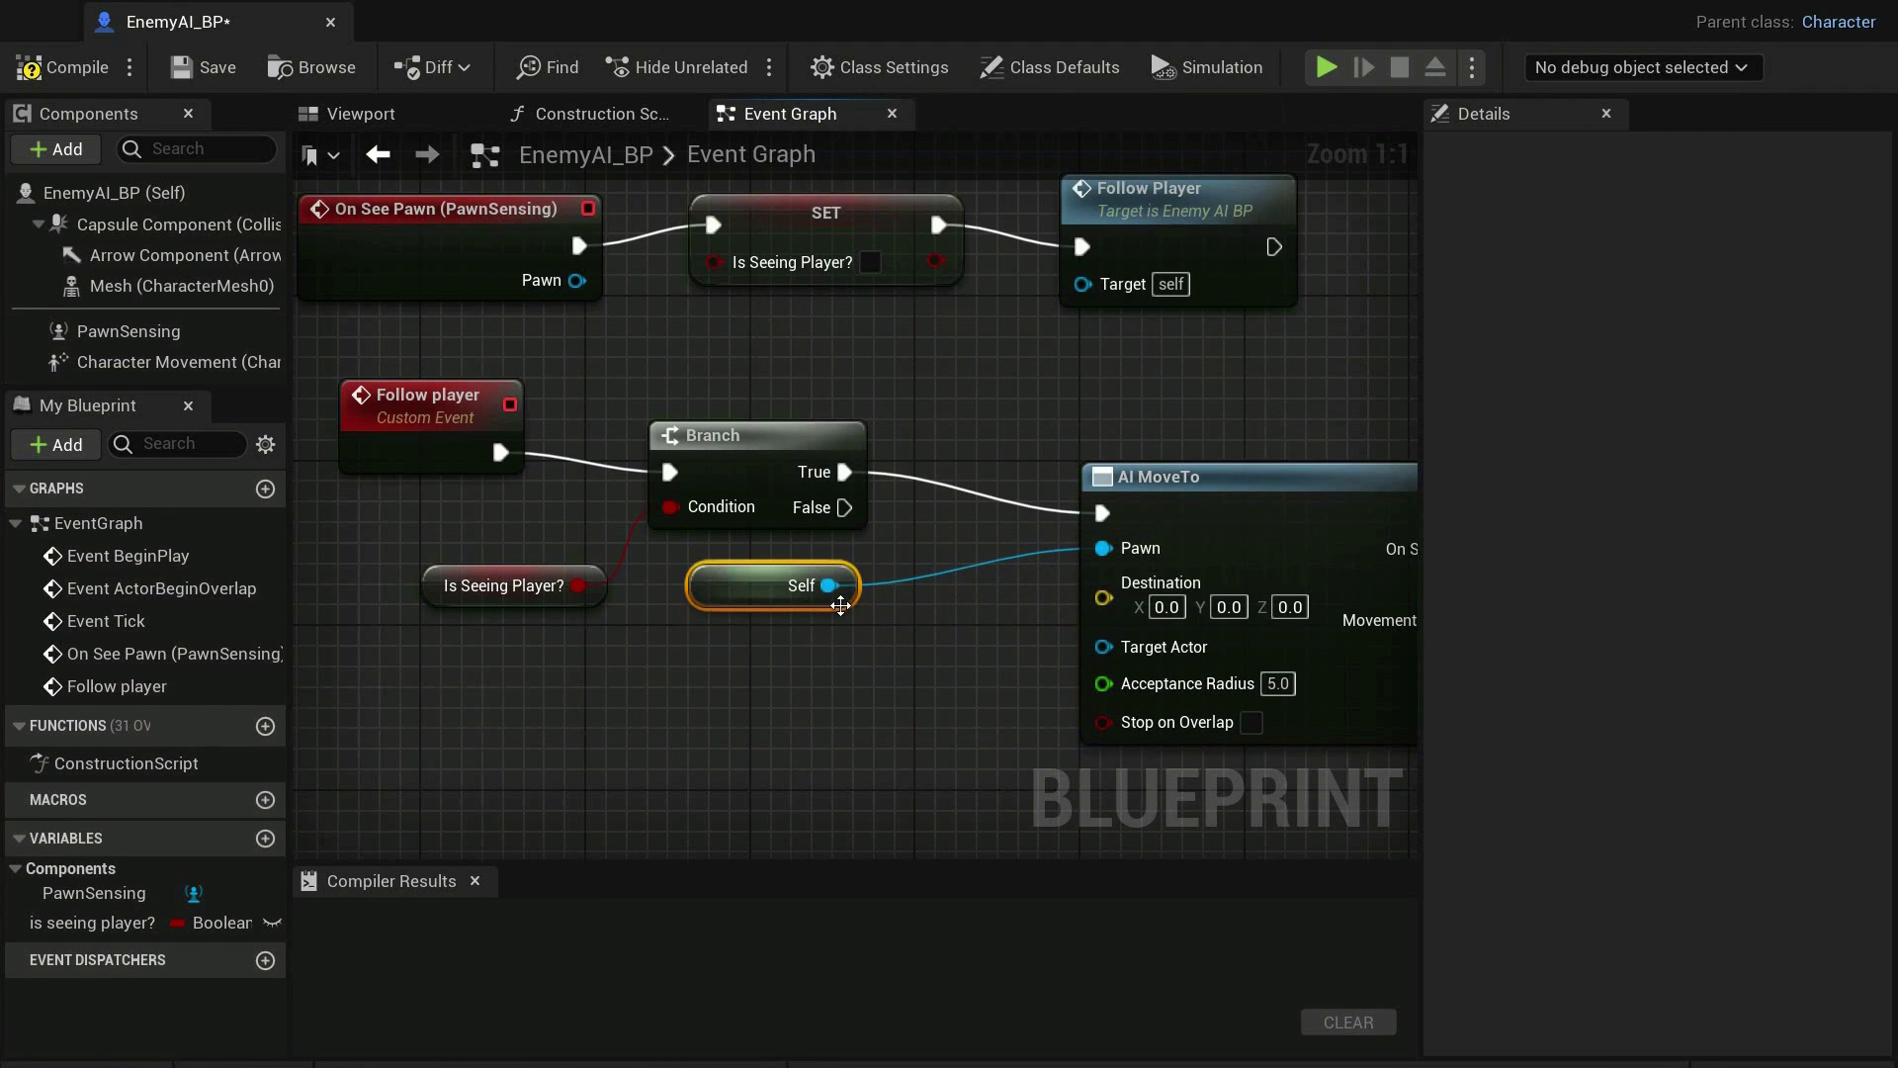
drag(1104, 647, 673, 712)
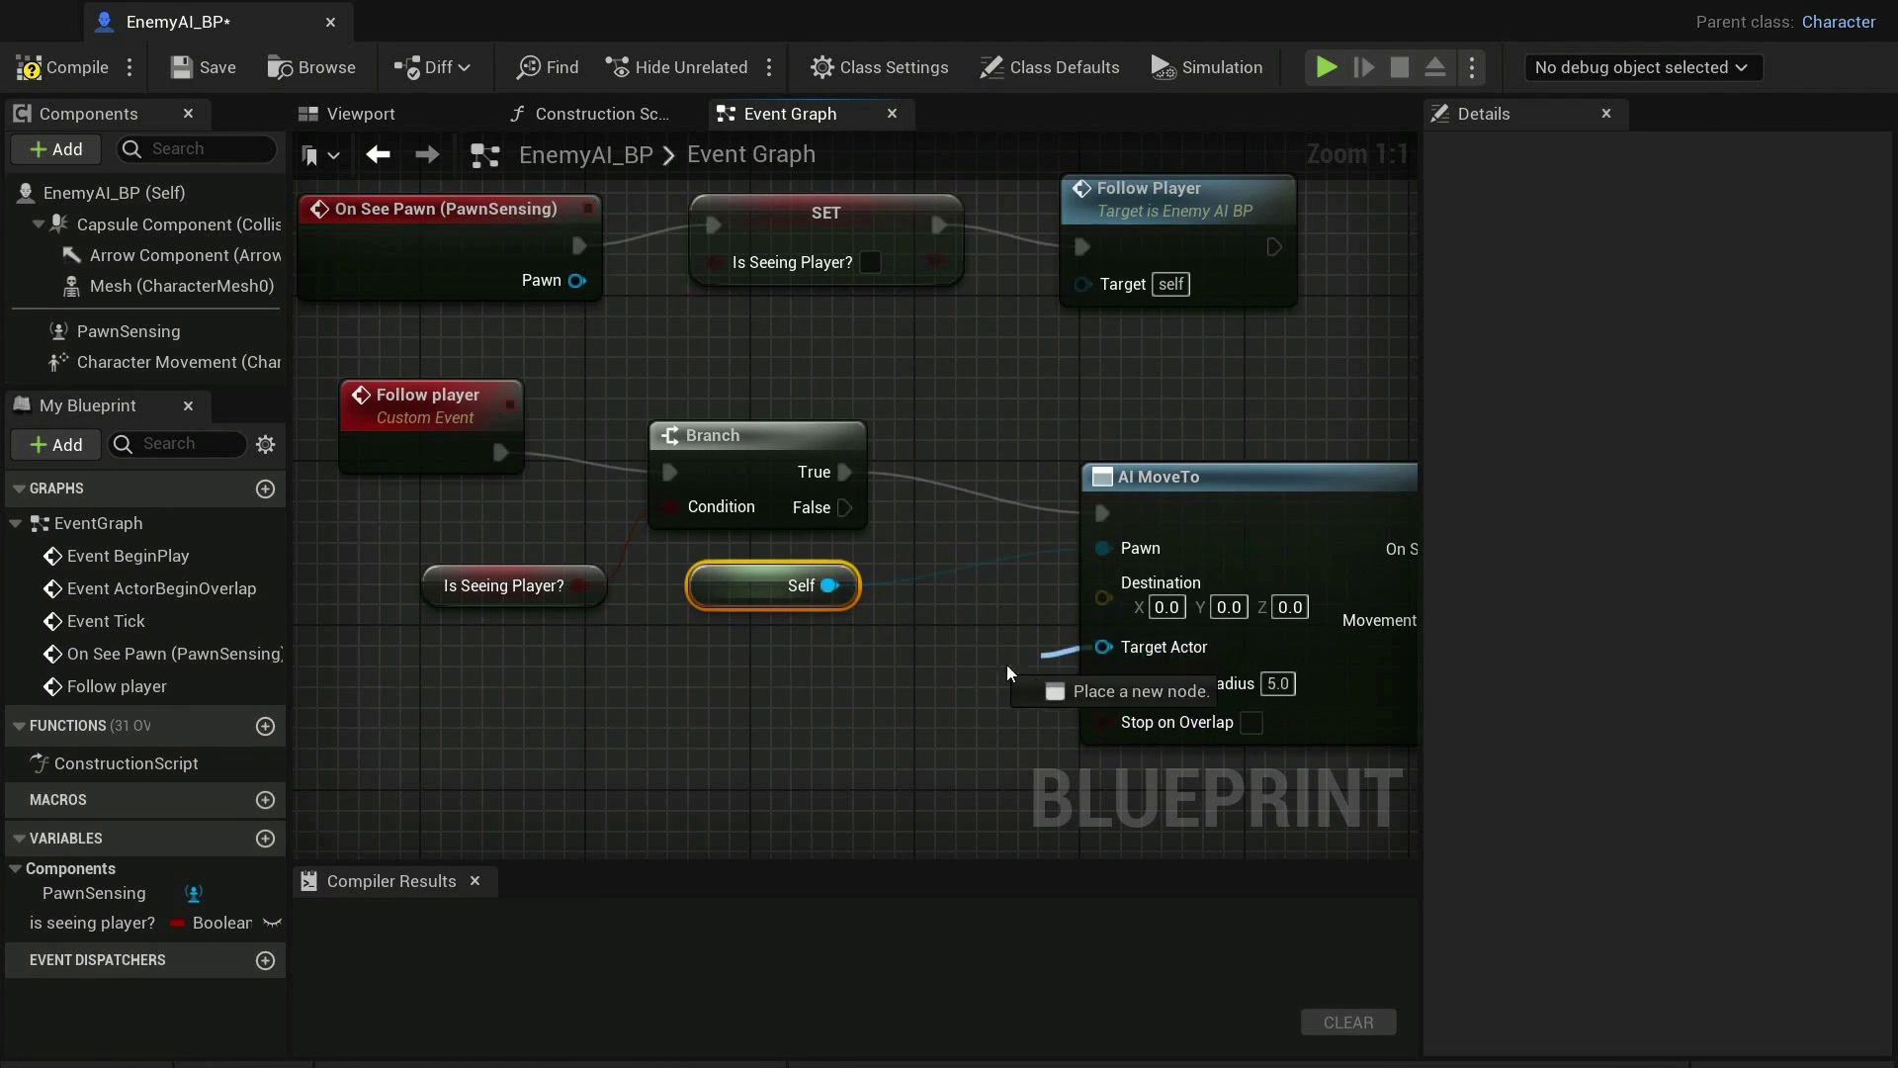
text(get )
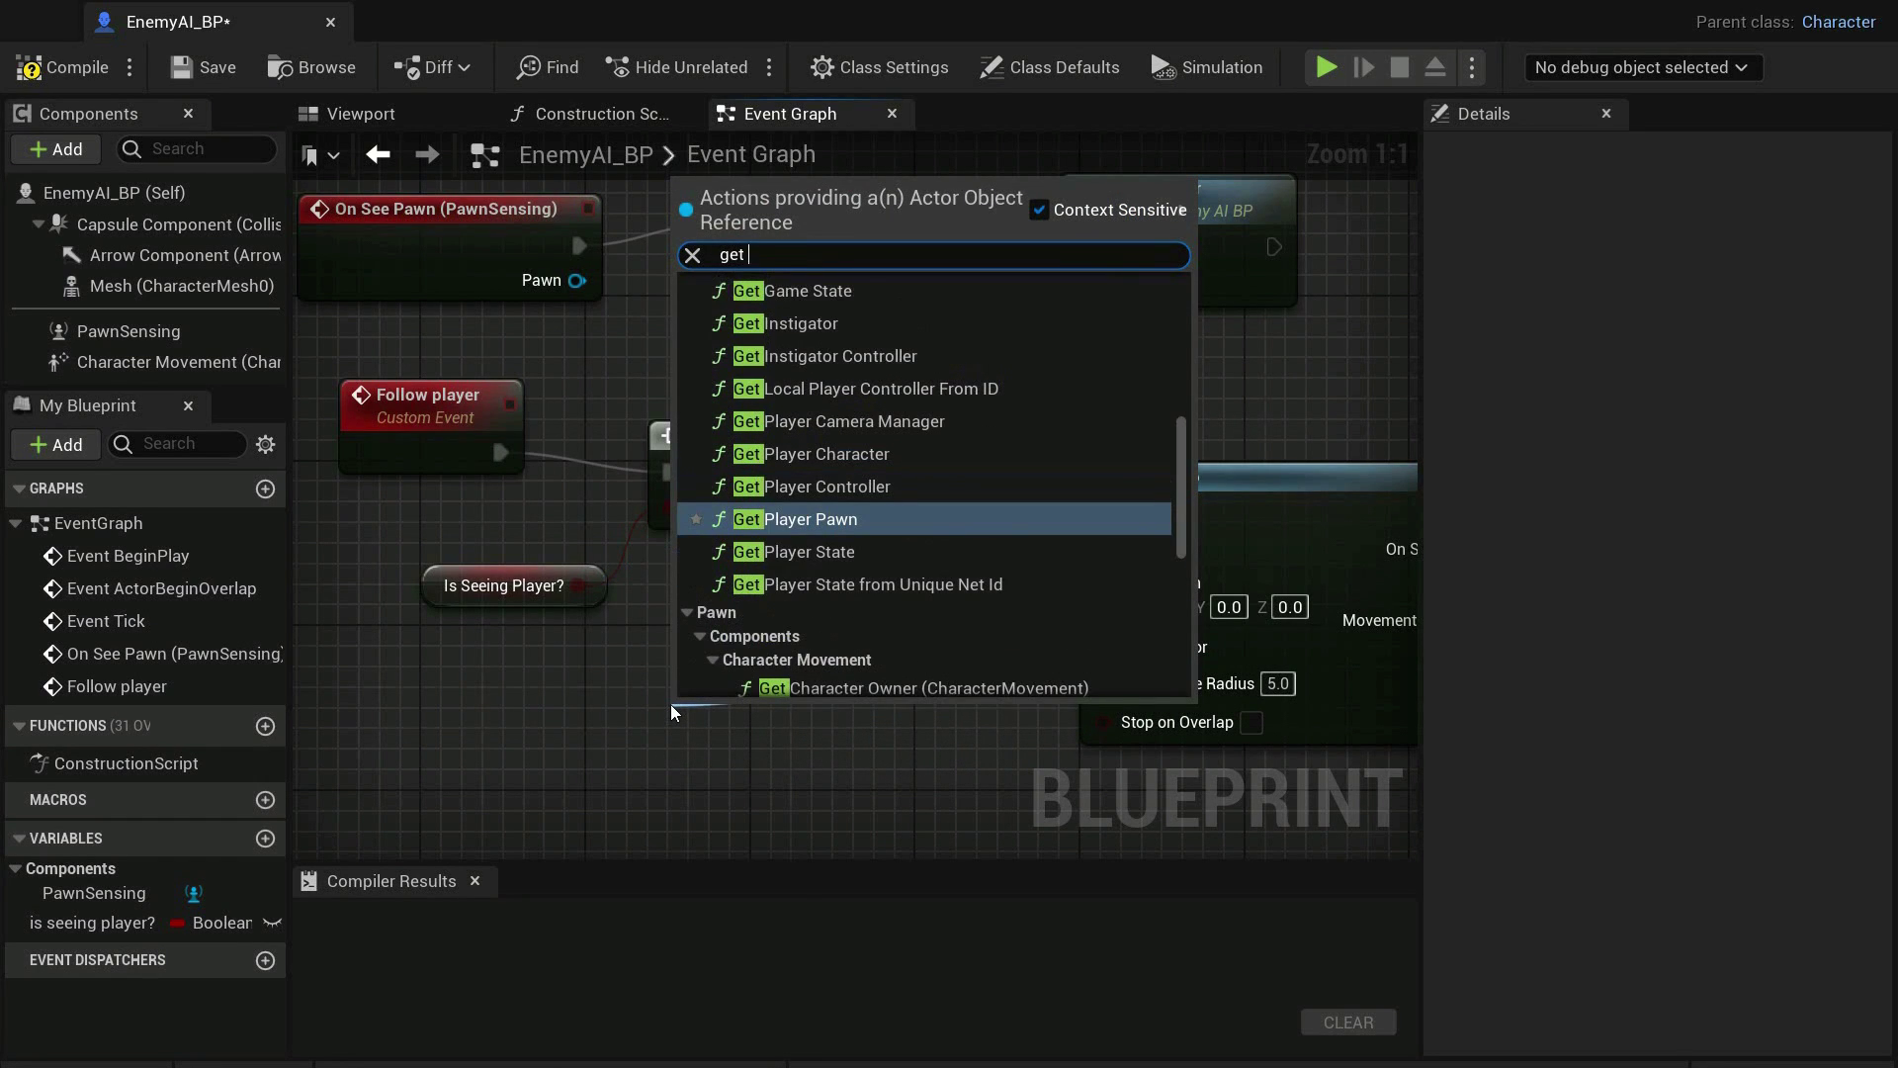
text(pla)
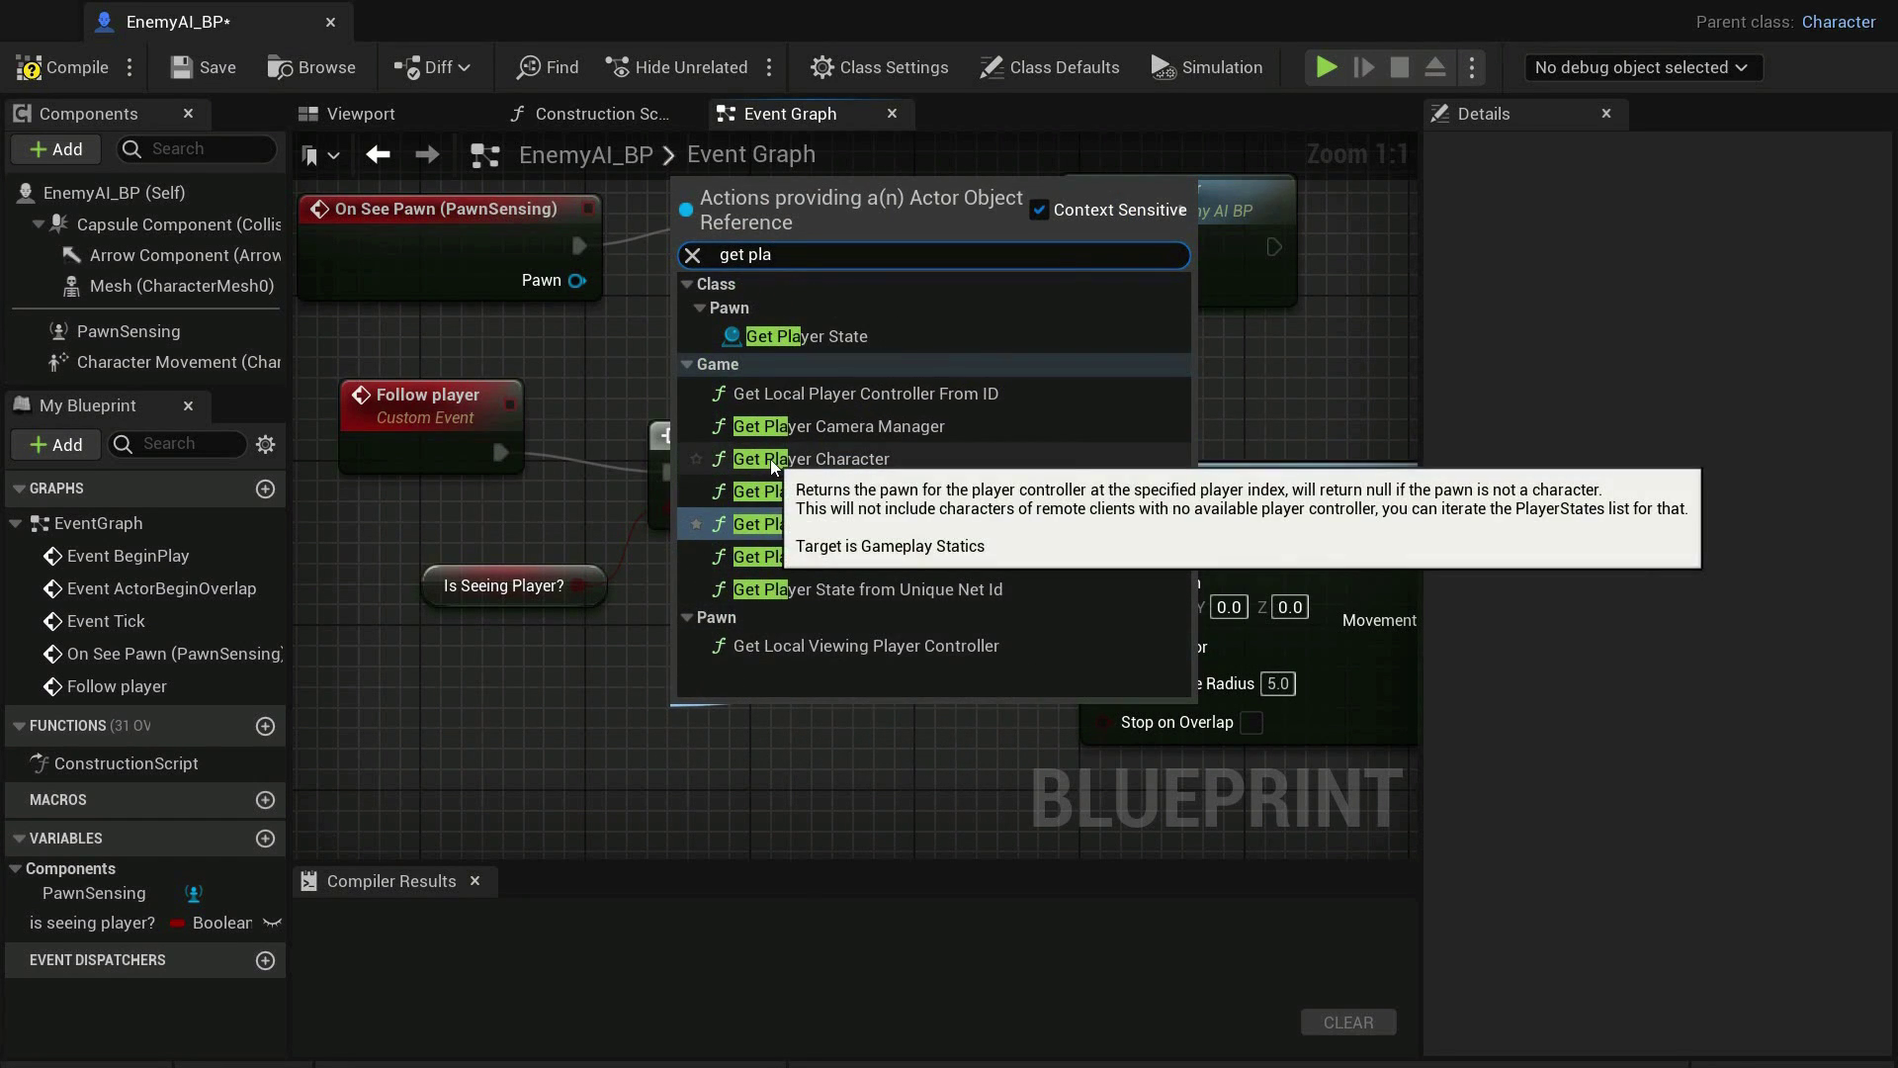
click(774, 461)
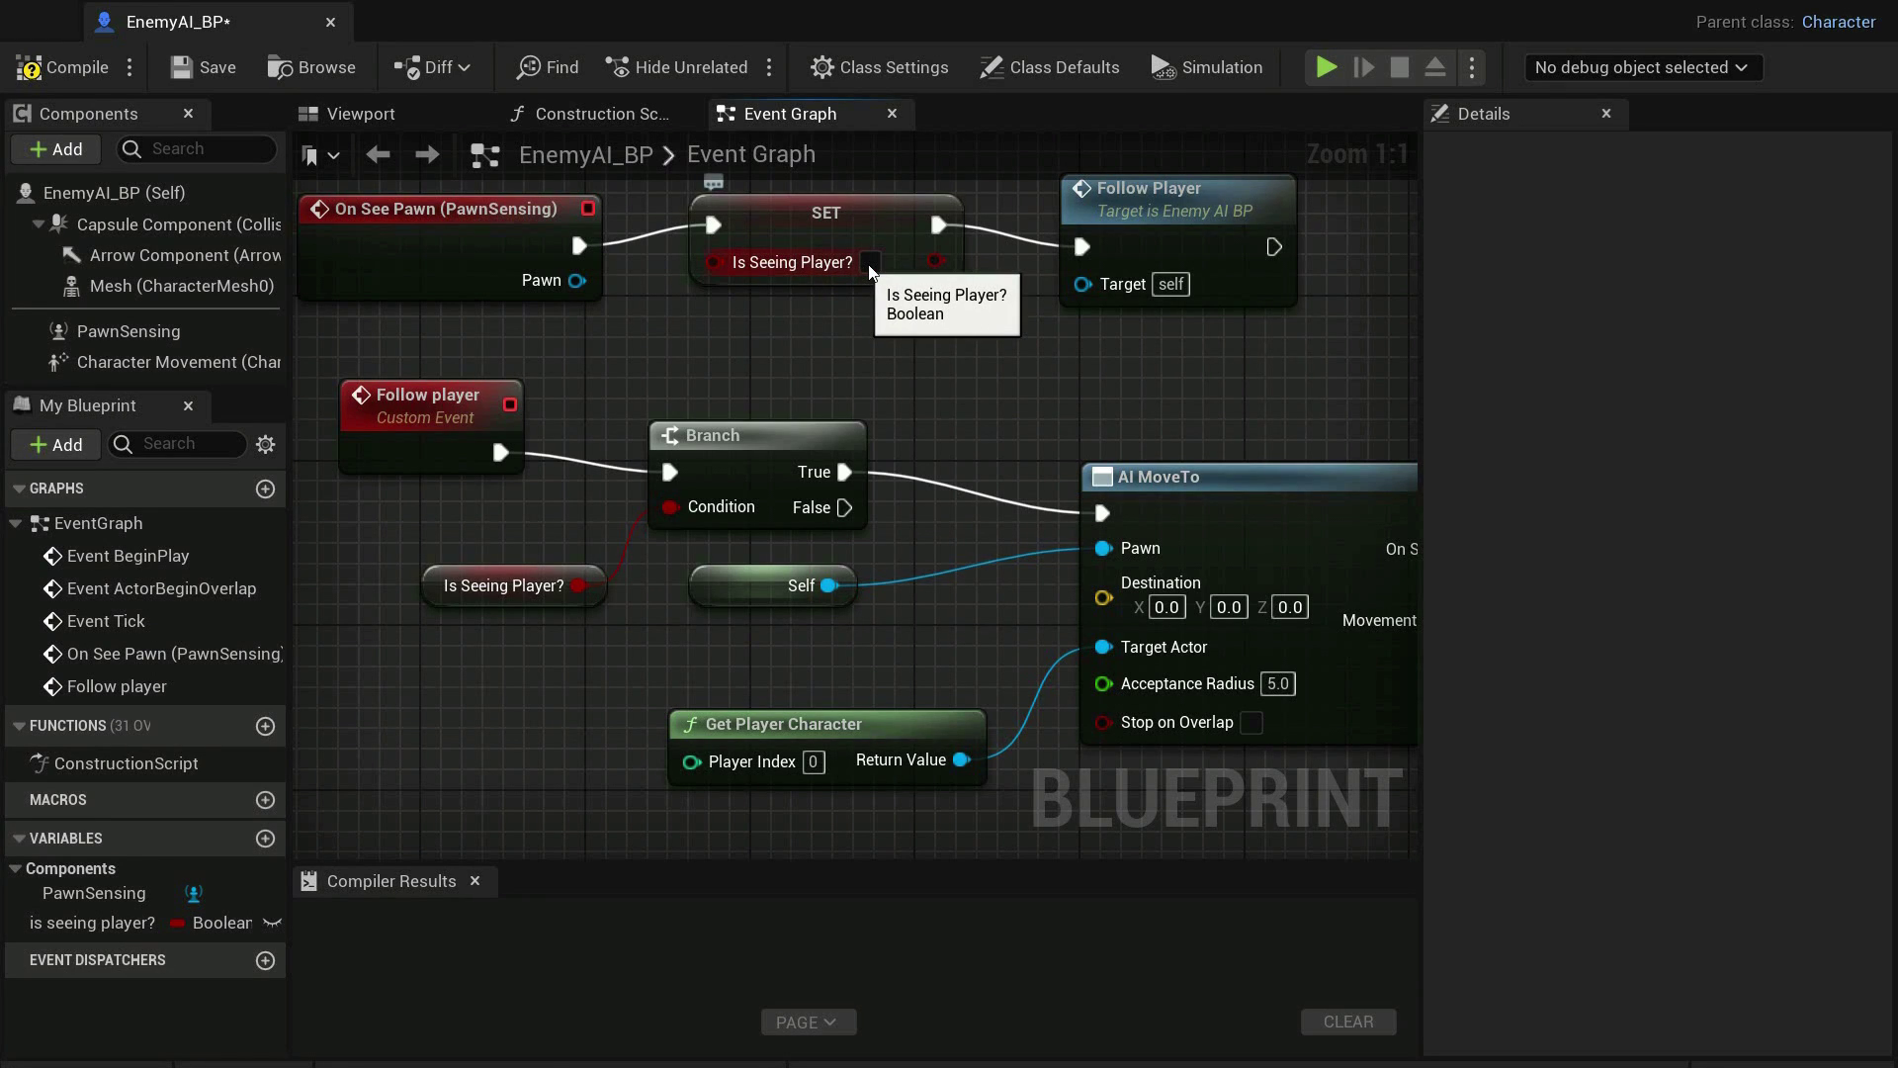
Make SET store true for Is Seeing Player?, then compile and save EnemyAI_BP
click(871, 263)
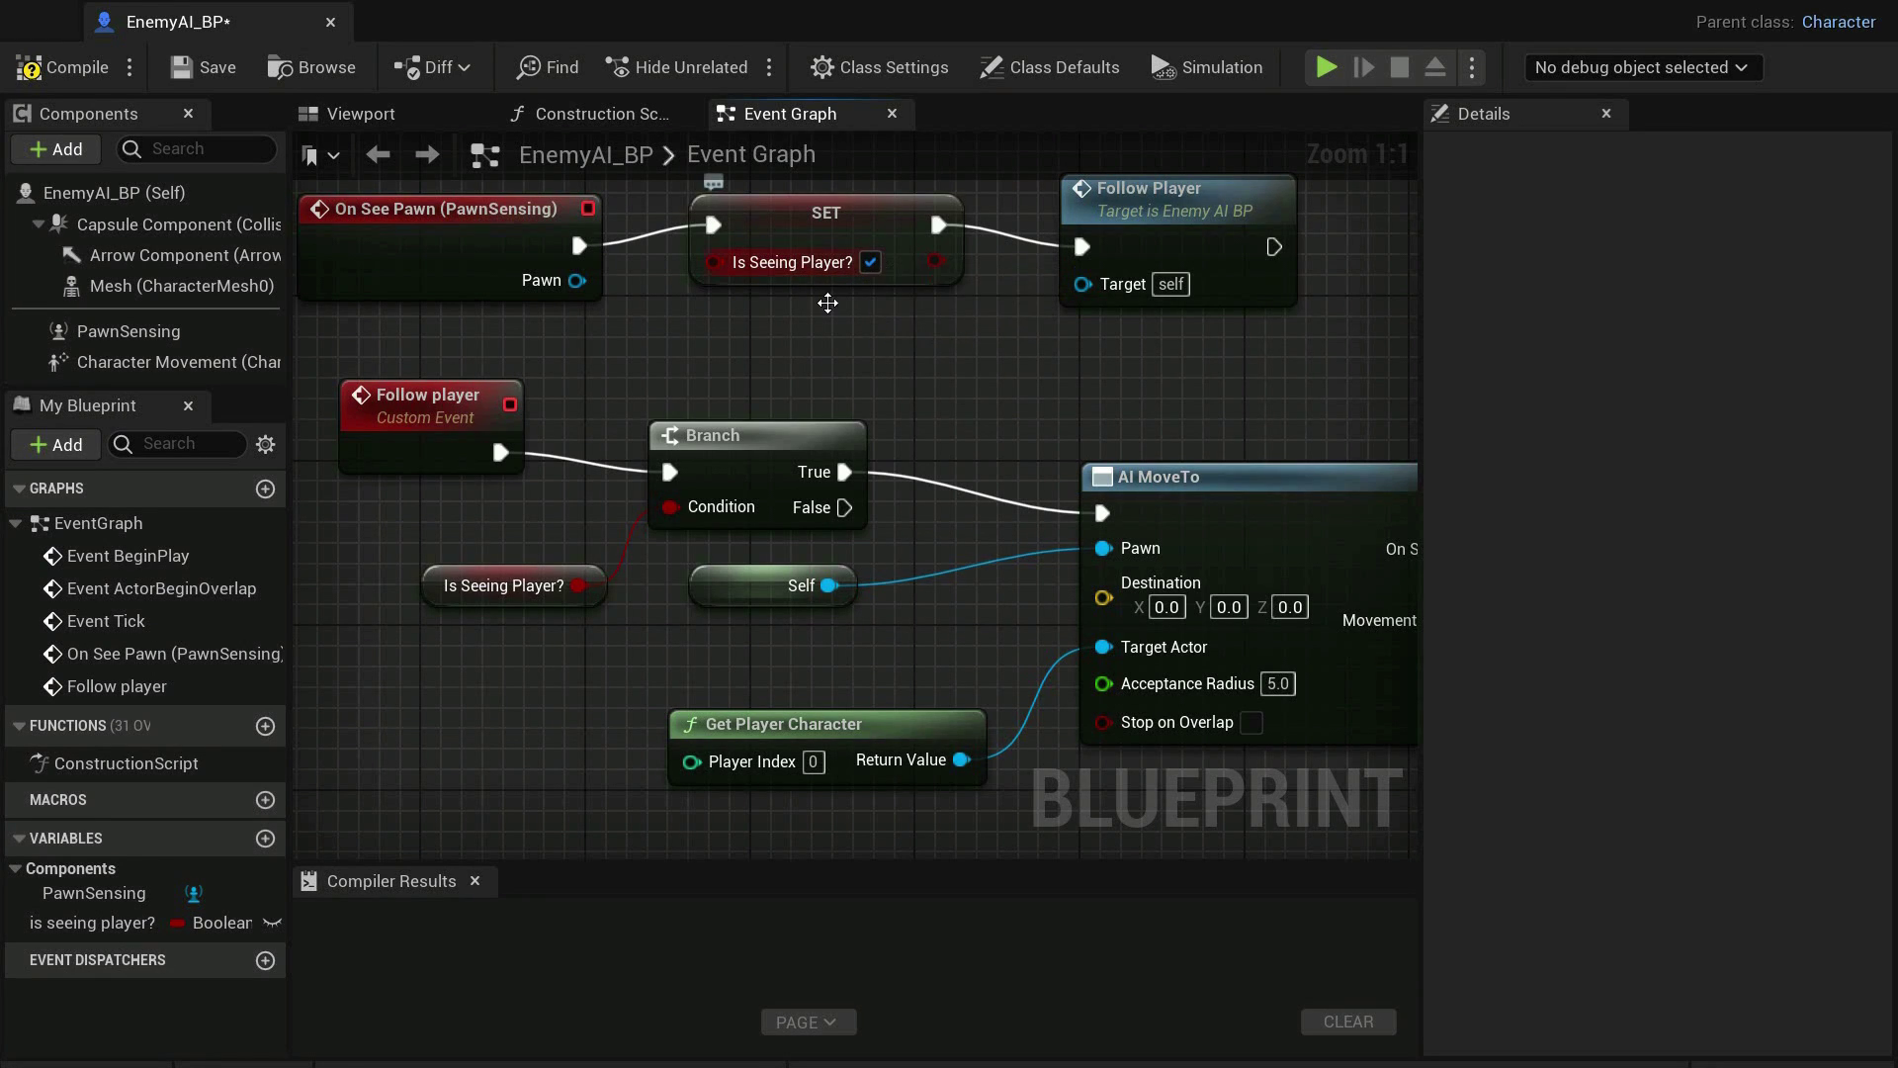
click(96, 71)
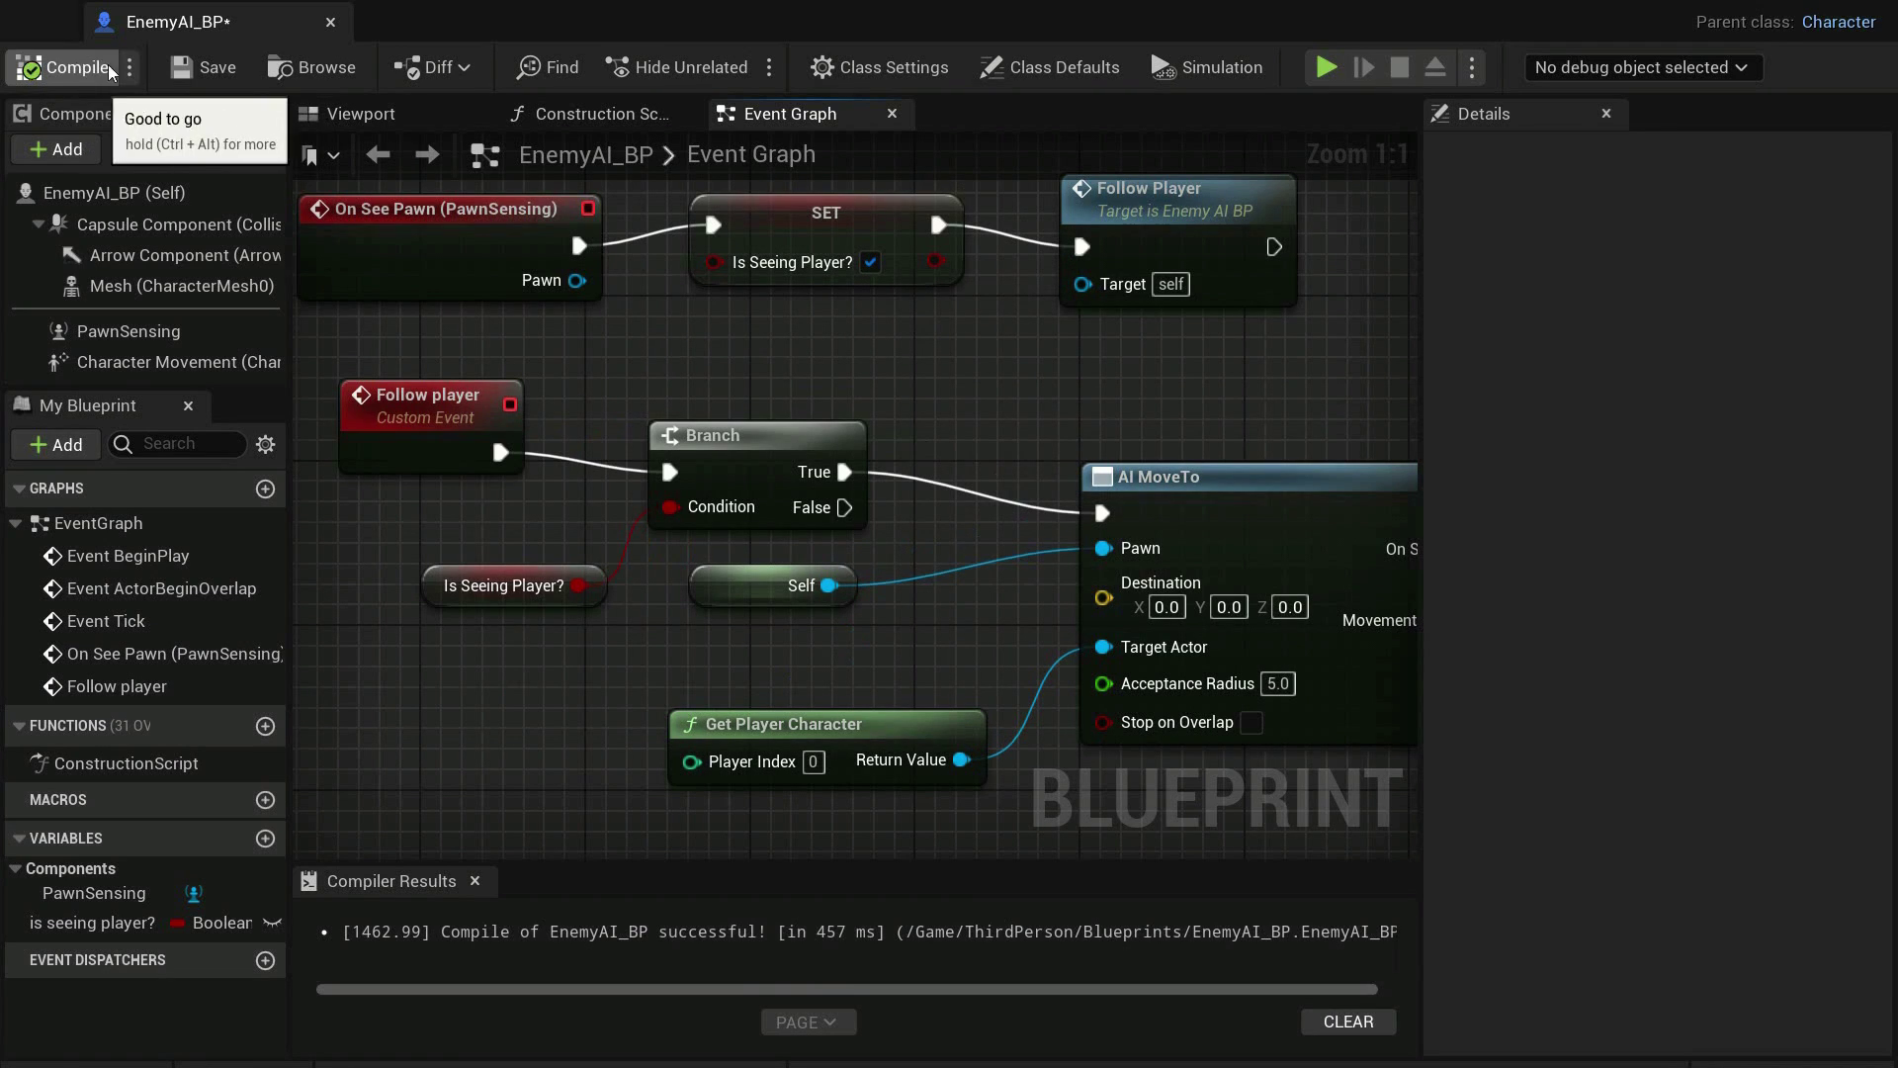
click(195, 74)
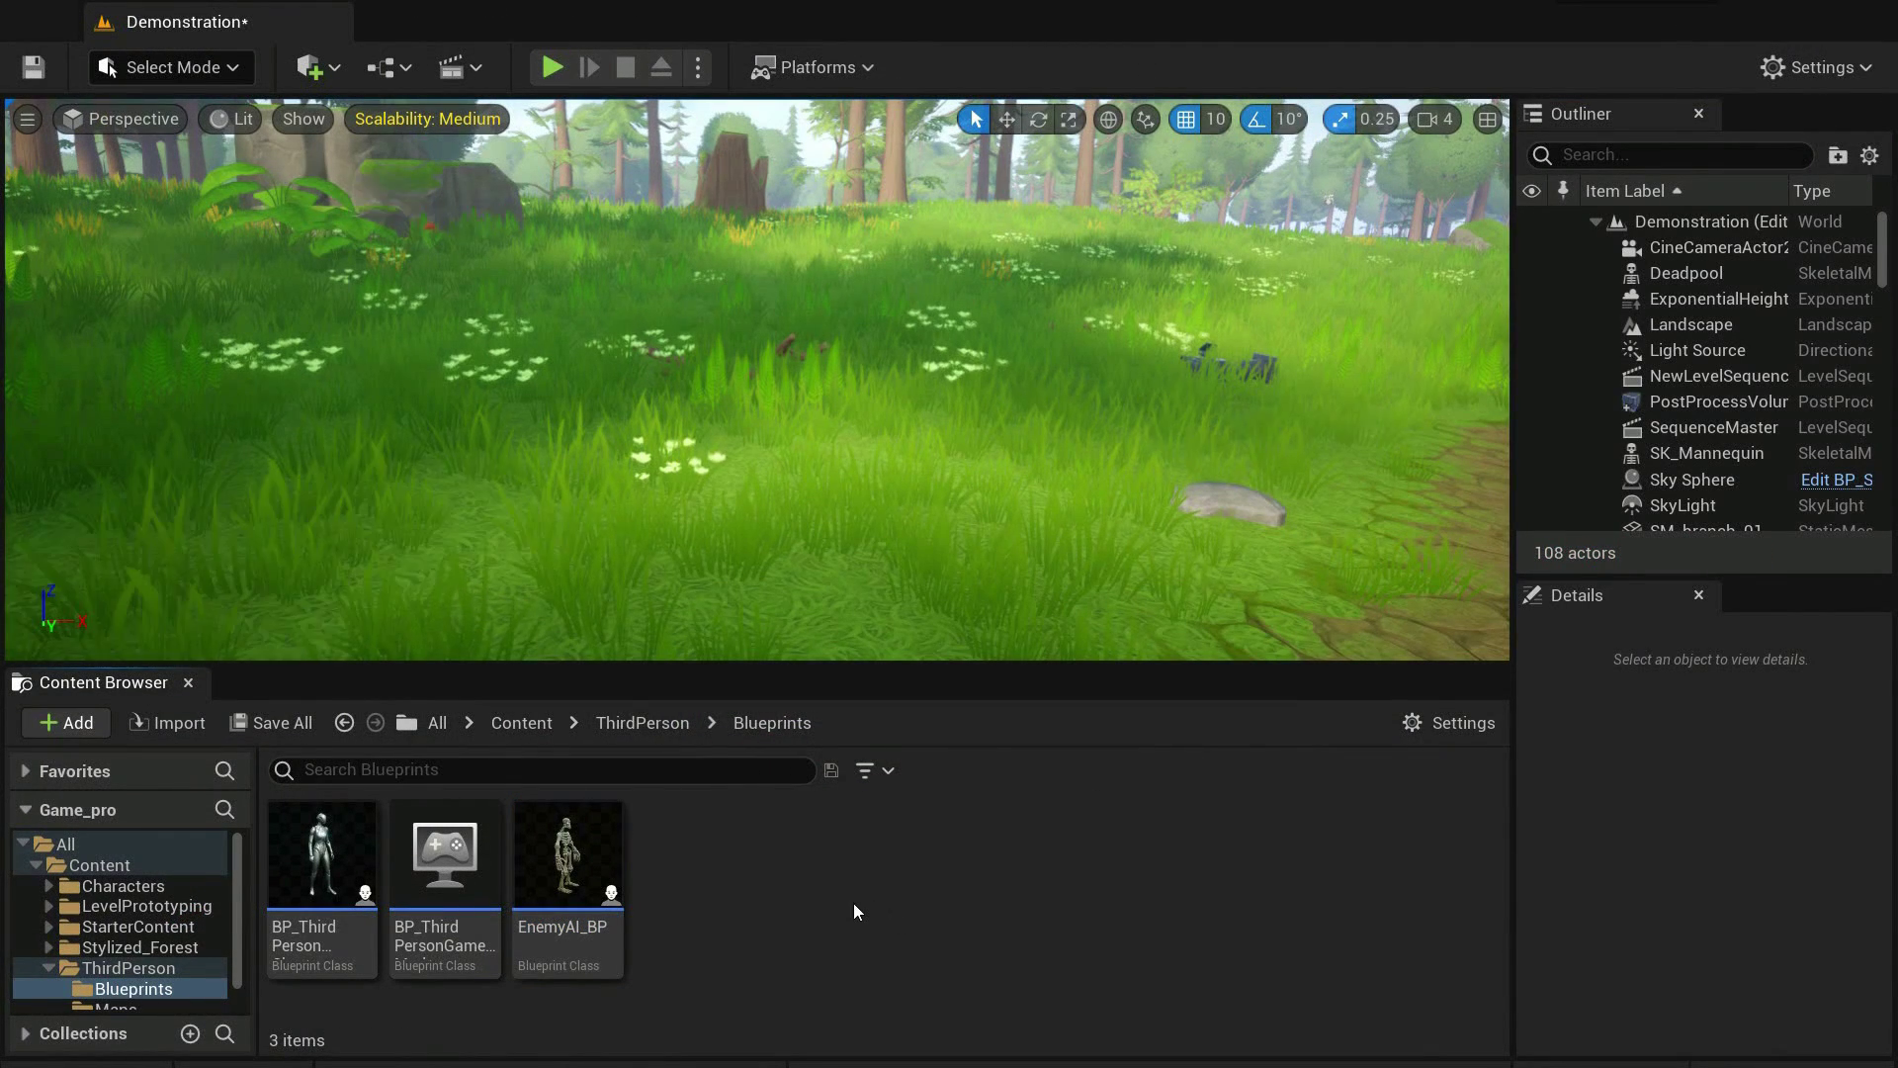
Place EnemyAI_BP and a NavMeshBoundsVolume in the Demonstration level
drag(568, 861, 781, 571)
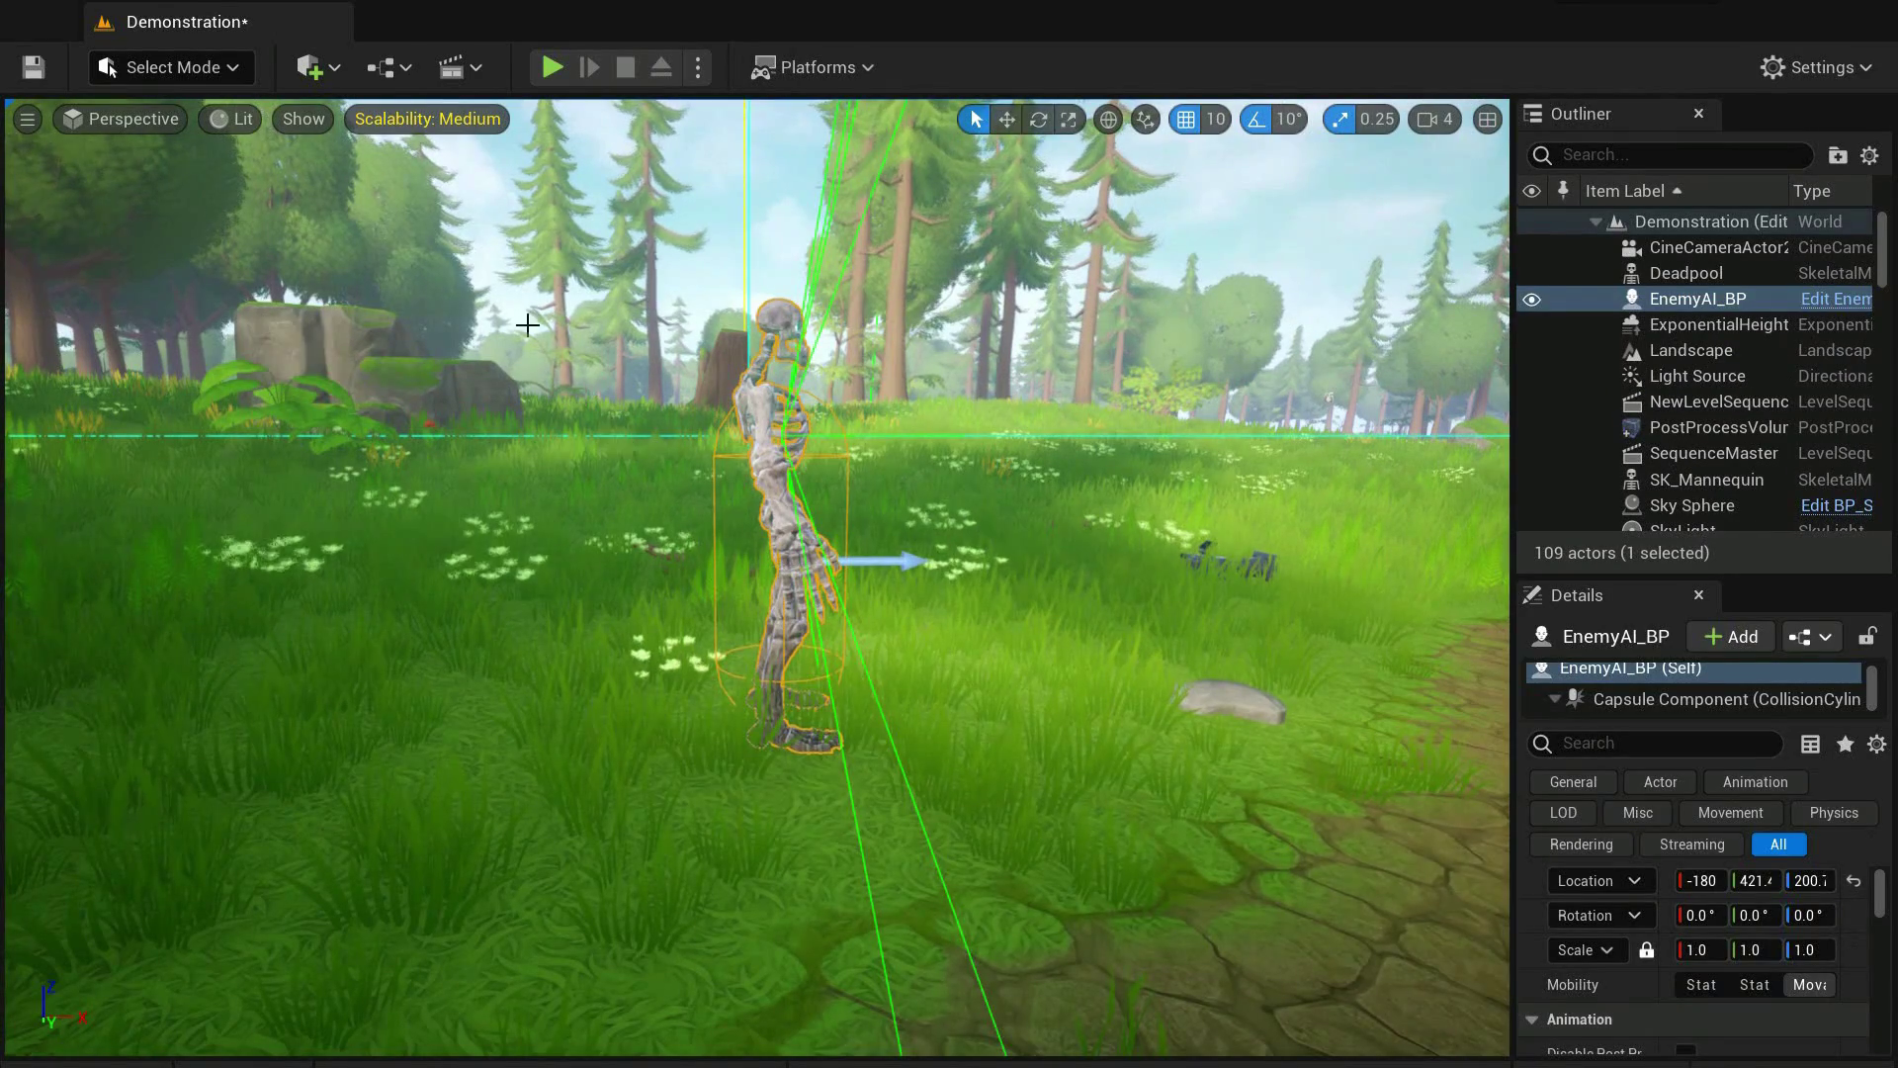
click(311, 67)
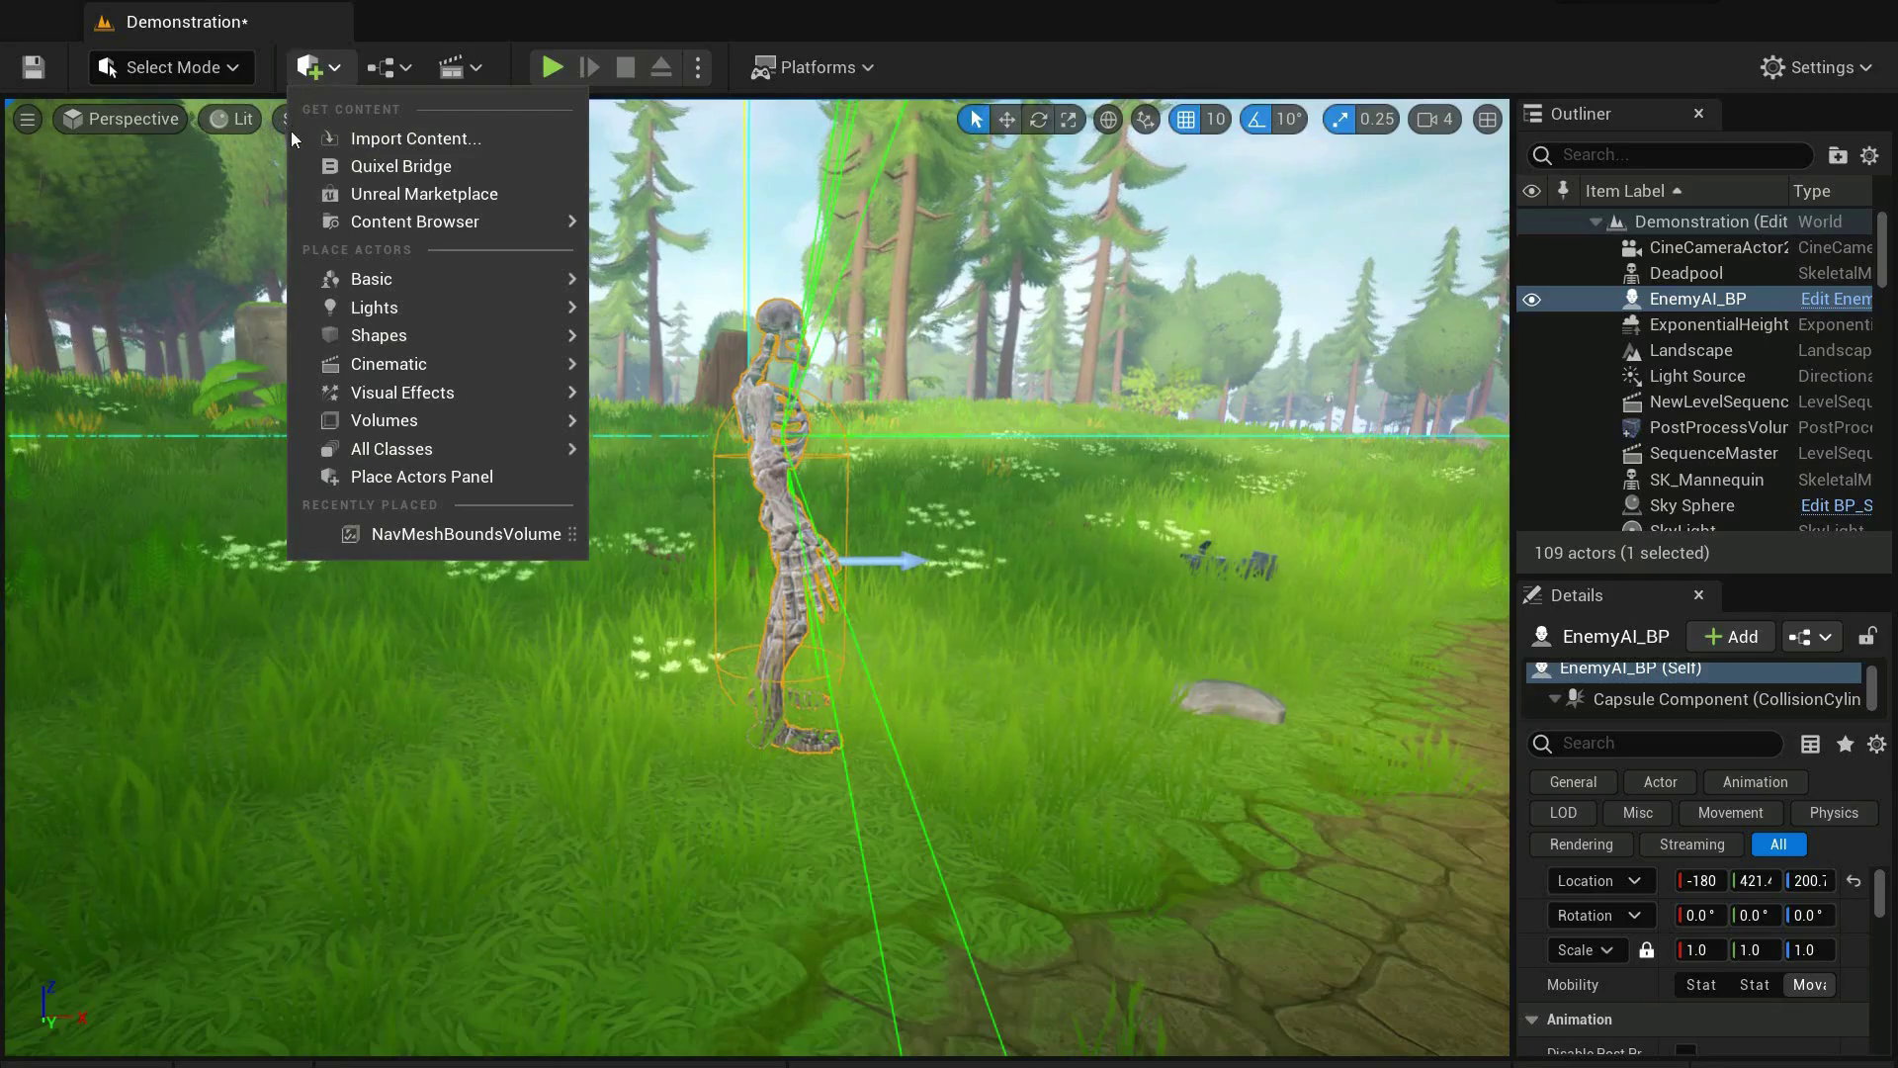
mouse_move(326, 453)
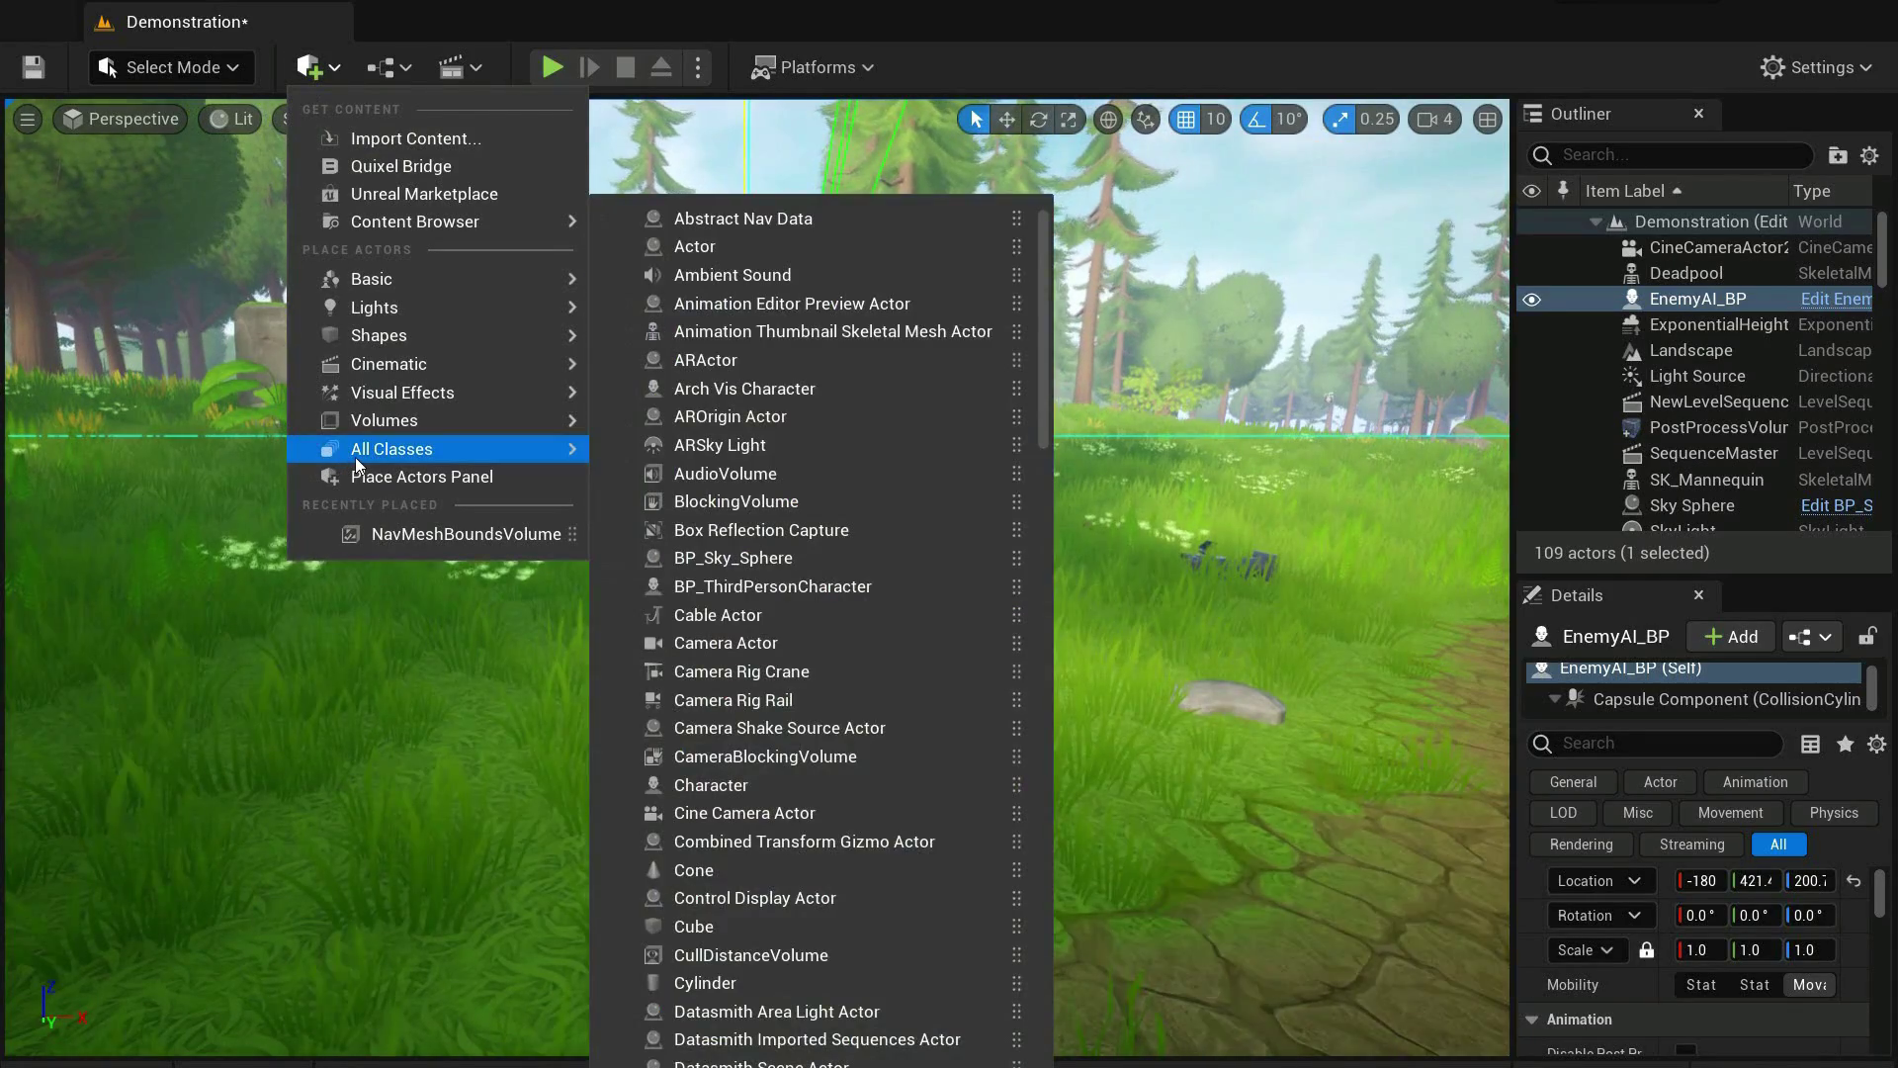
text(nav)
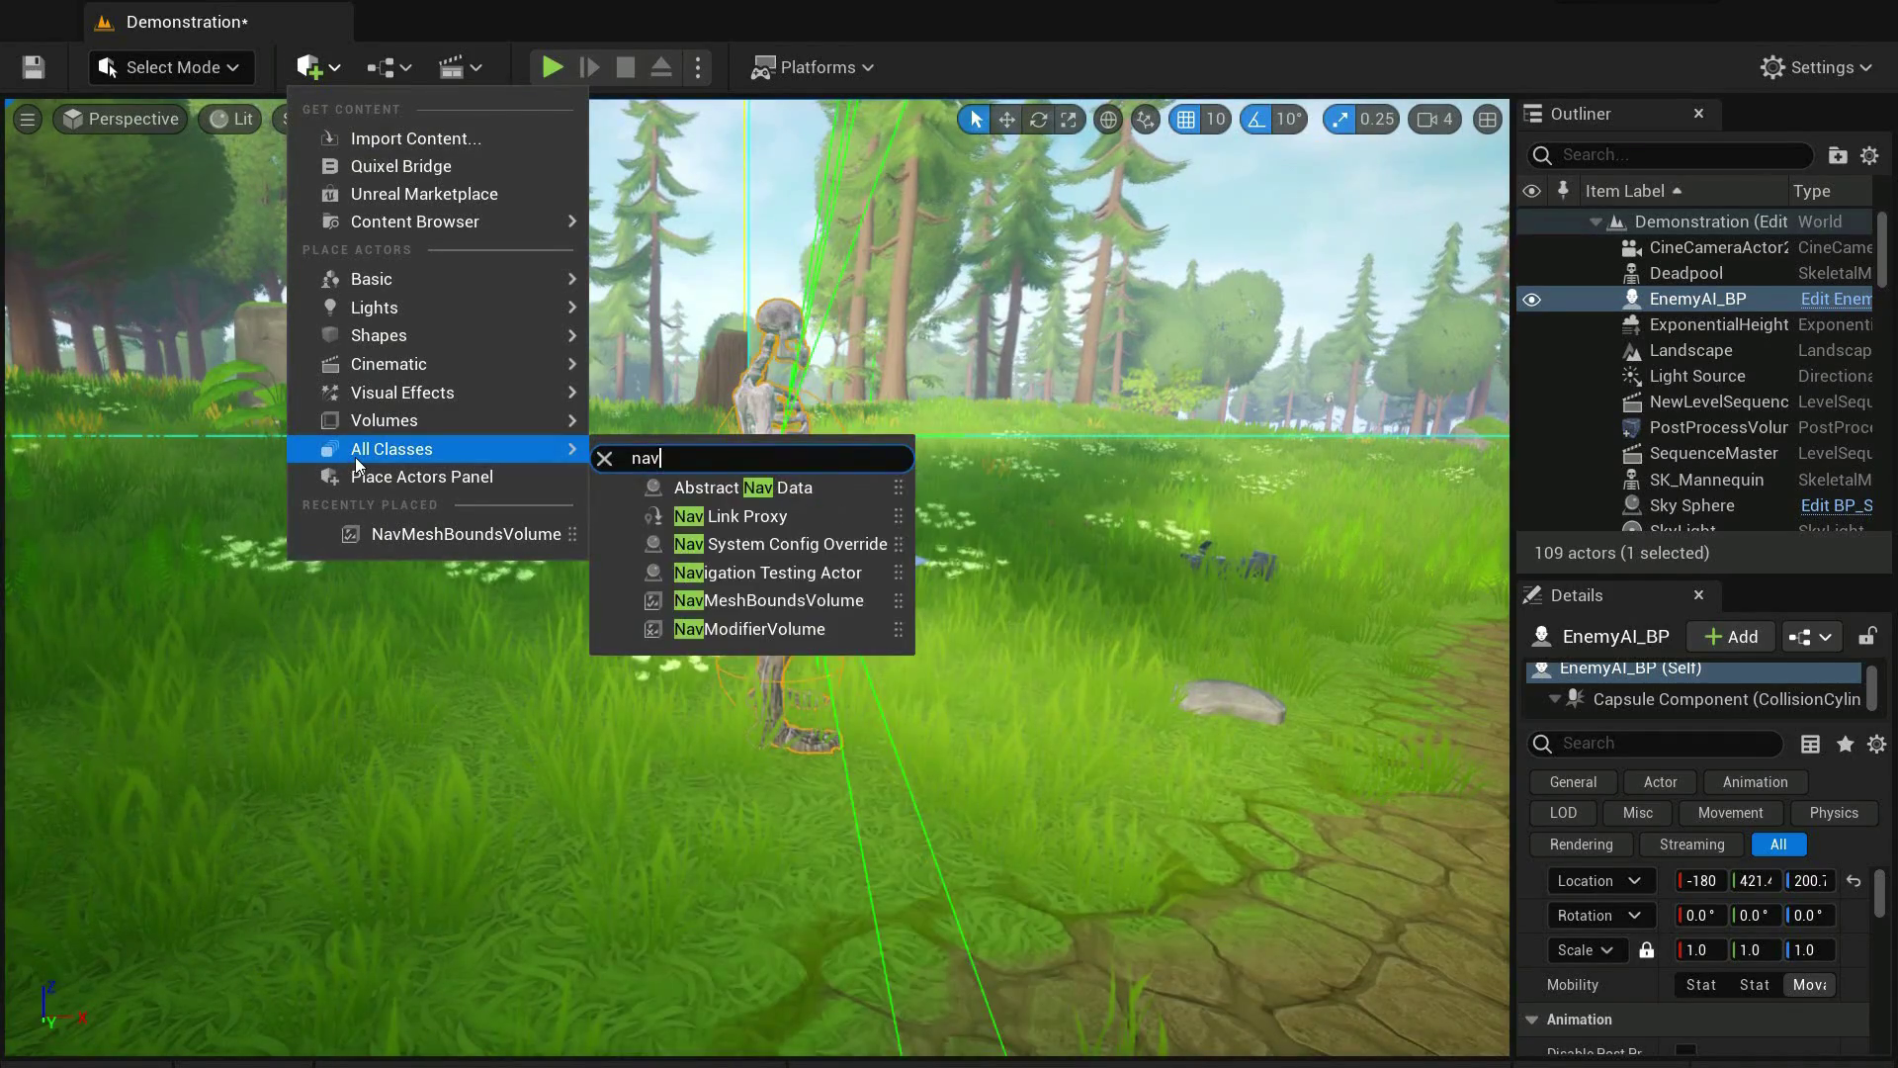
text(mesh)
key(Return)
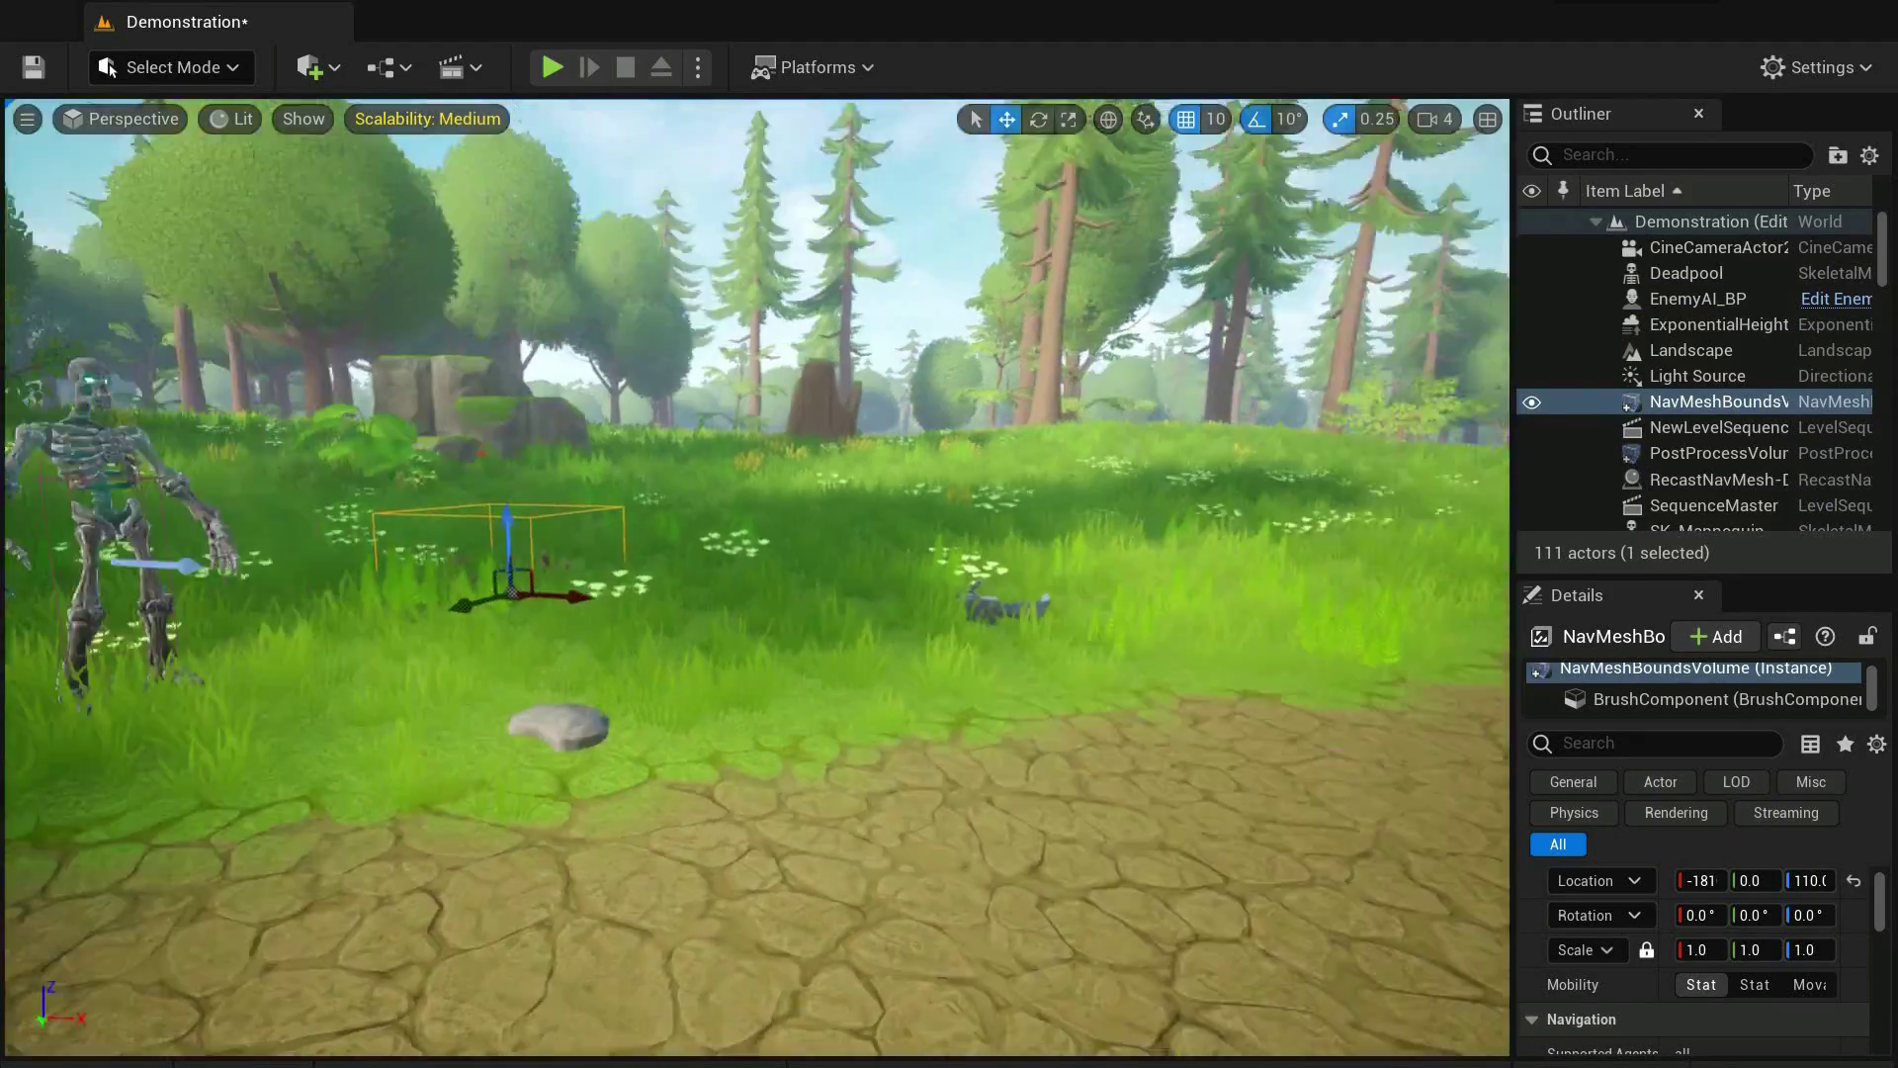
Scale the nav mesh volume across the meadow to 59.0 × 52.25 × 12.5
drag(794, 481, 794, 482)
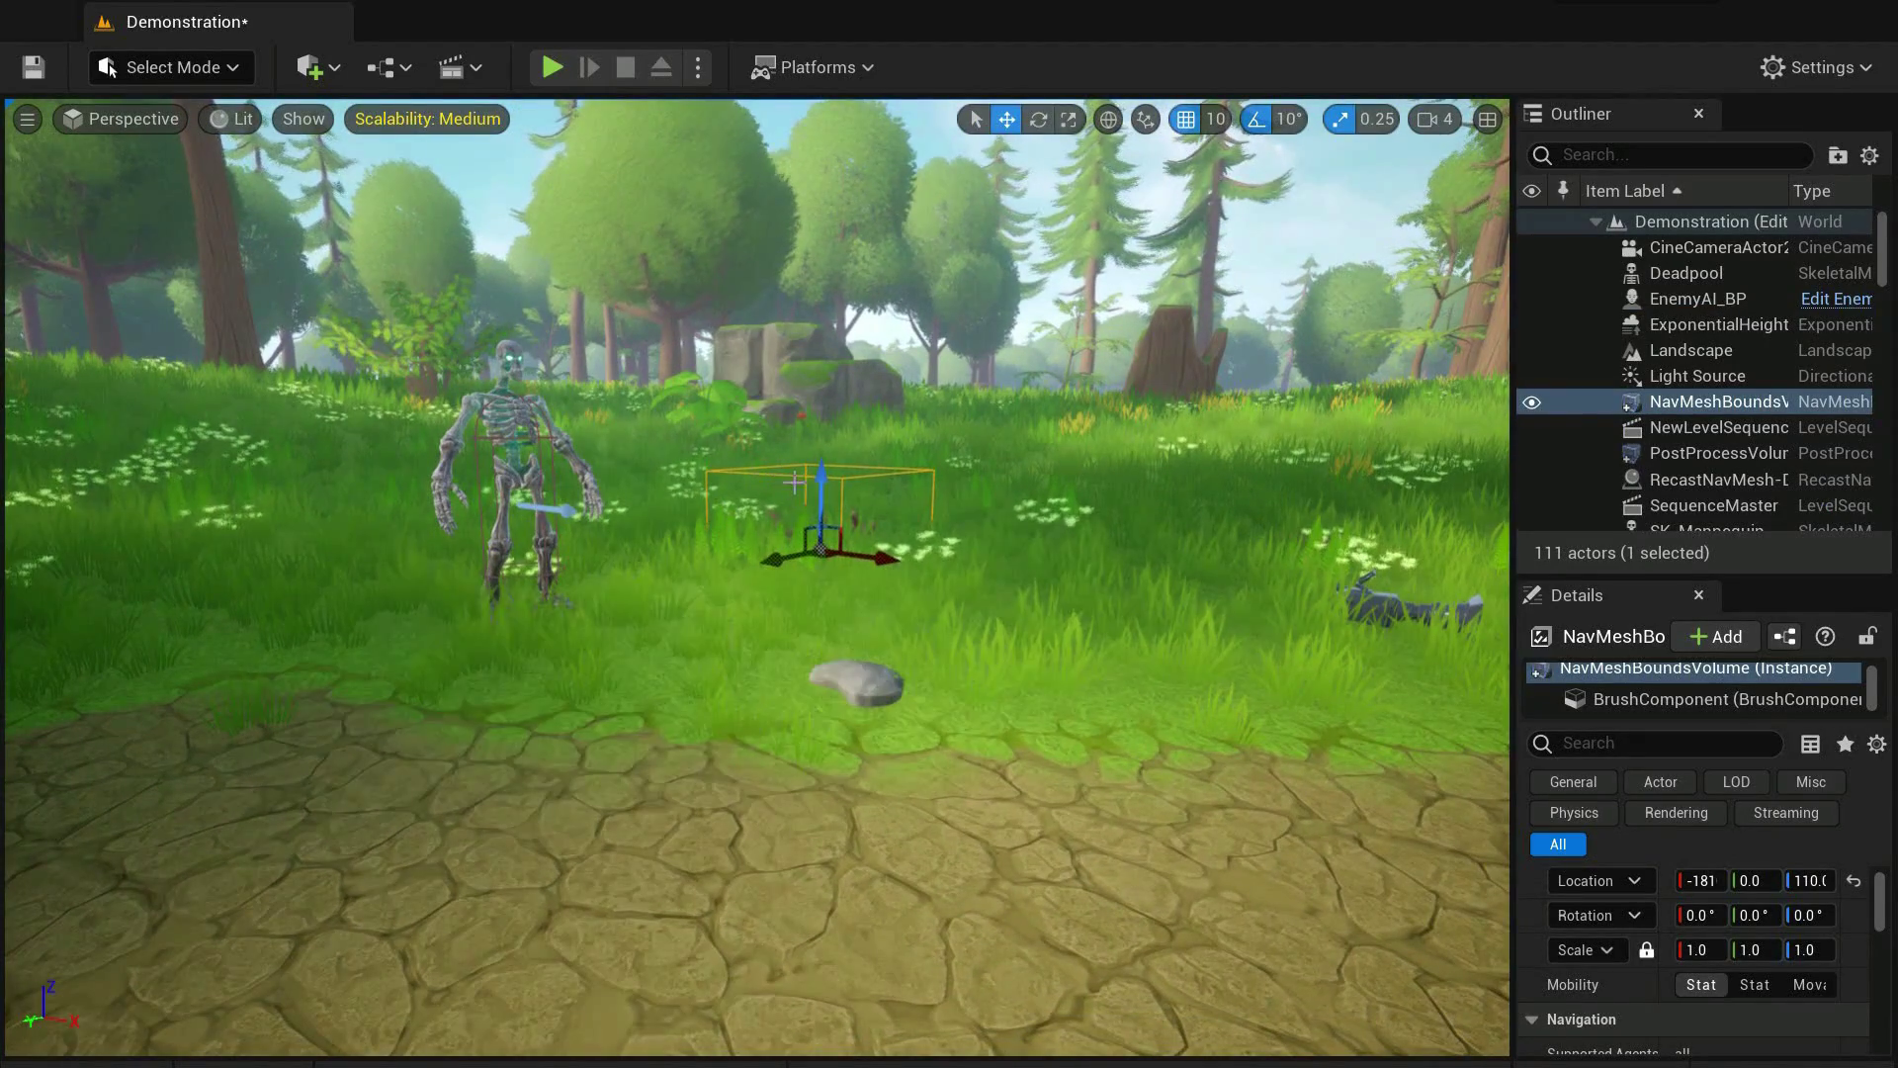
right_drag(819, 487, 830, 501)
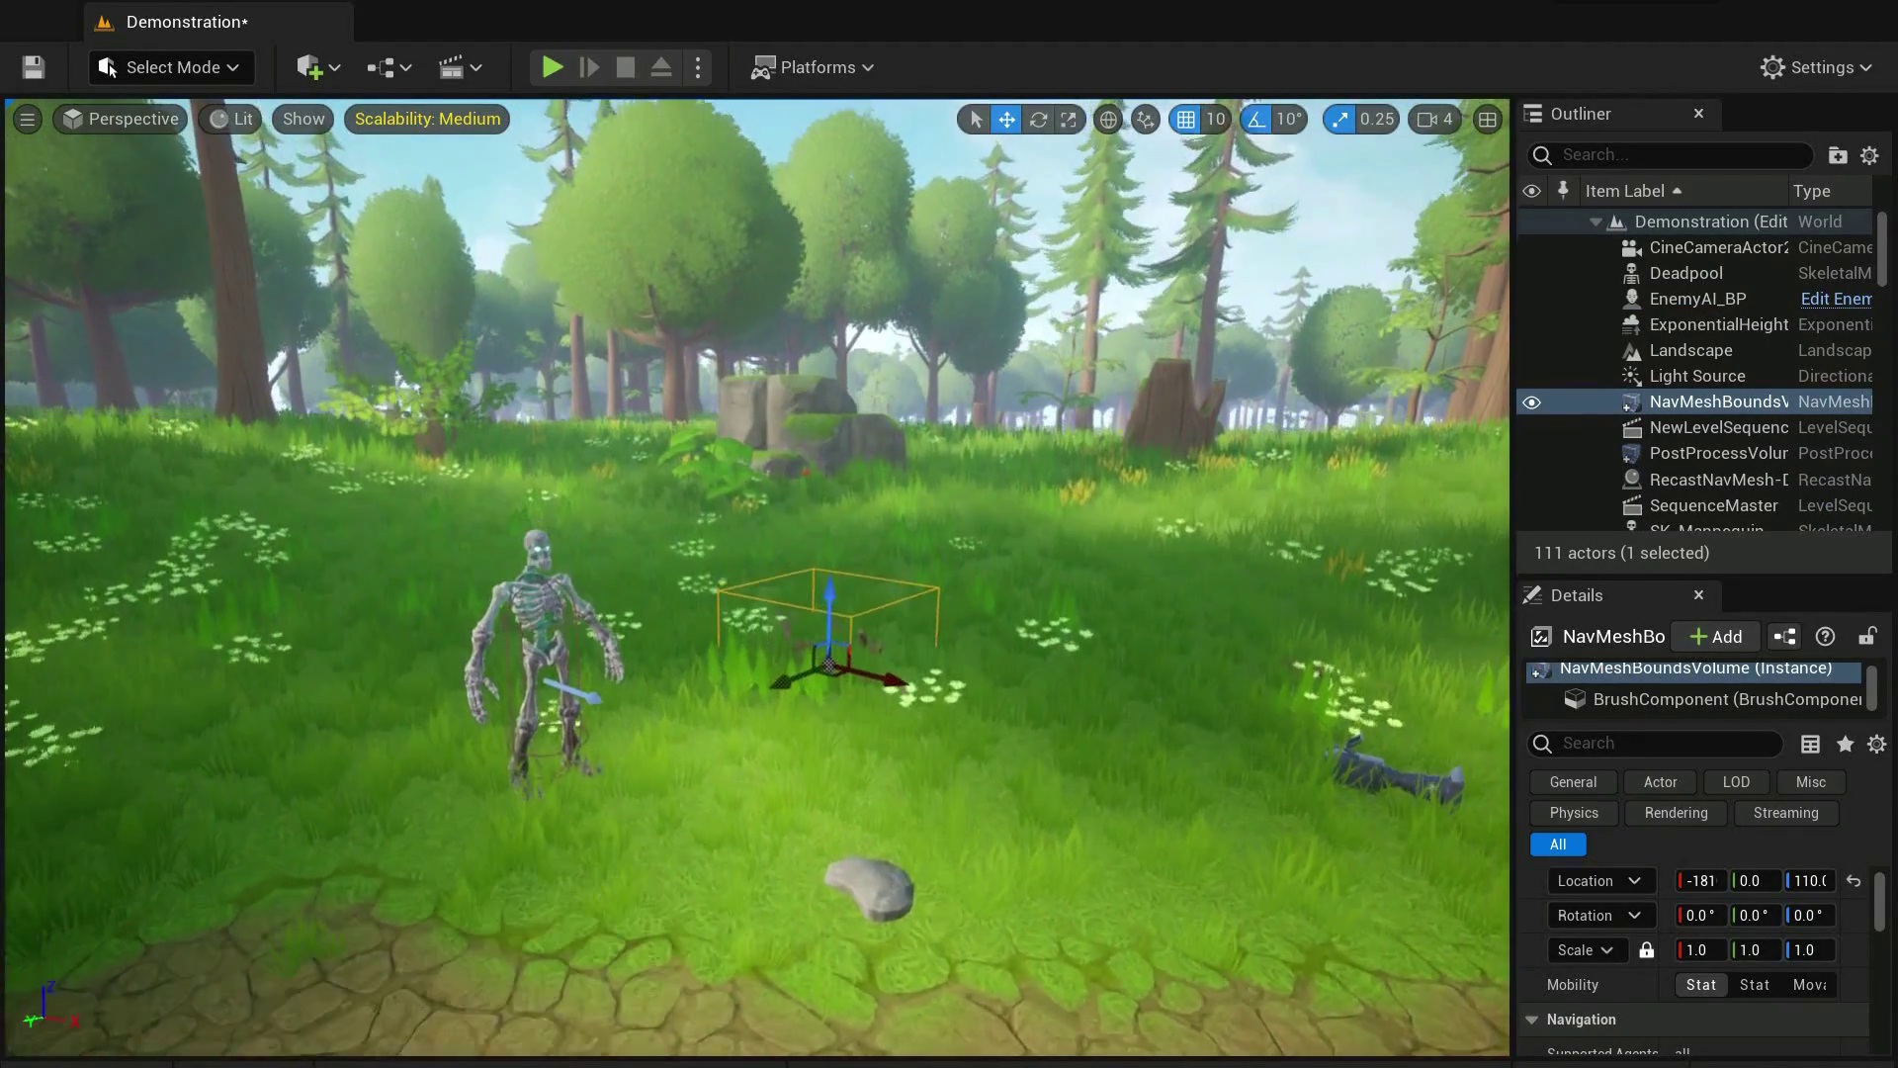
click(1068, 120)
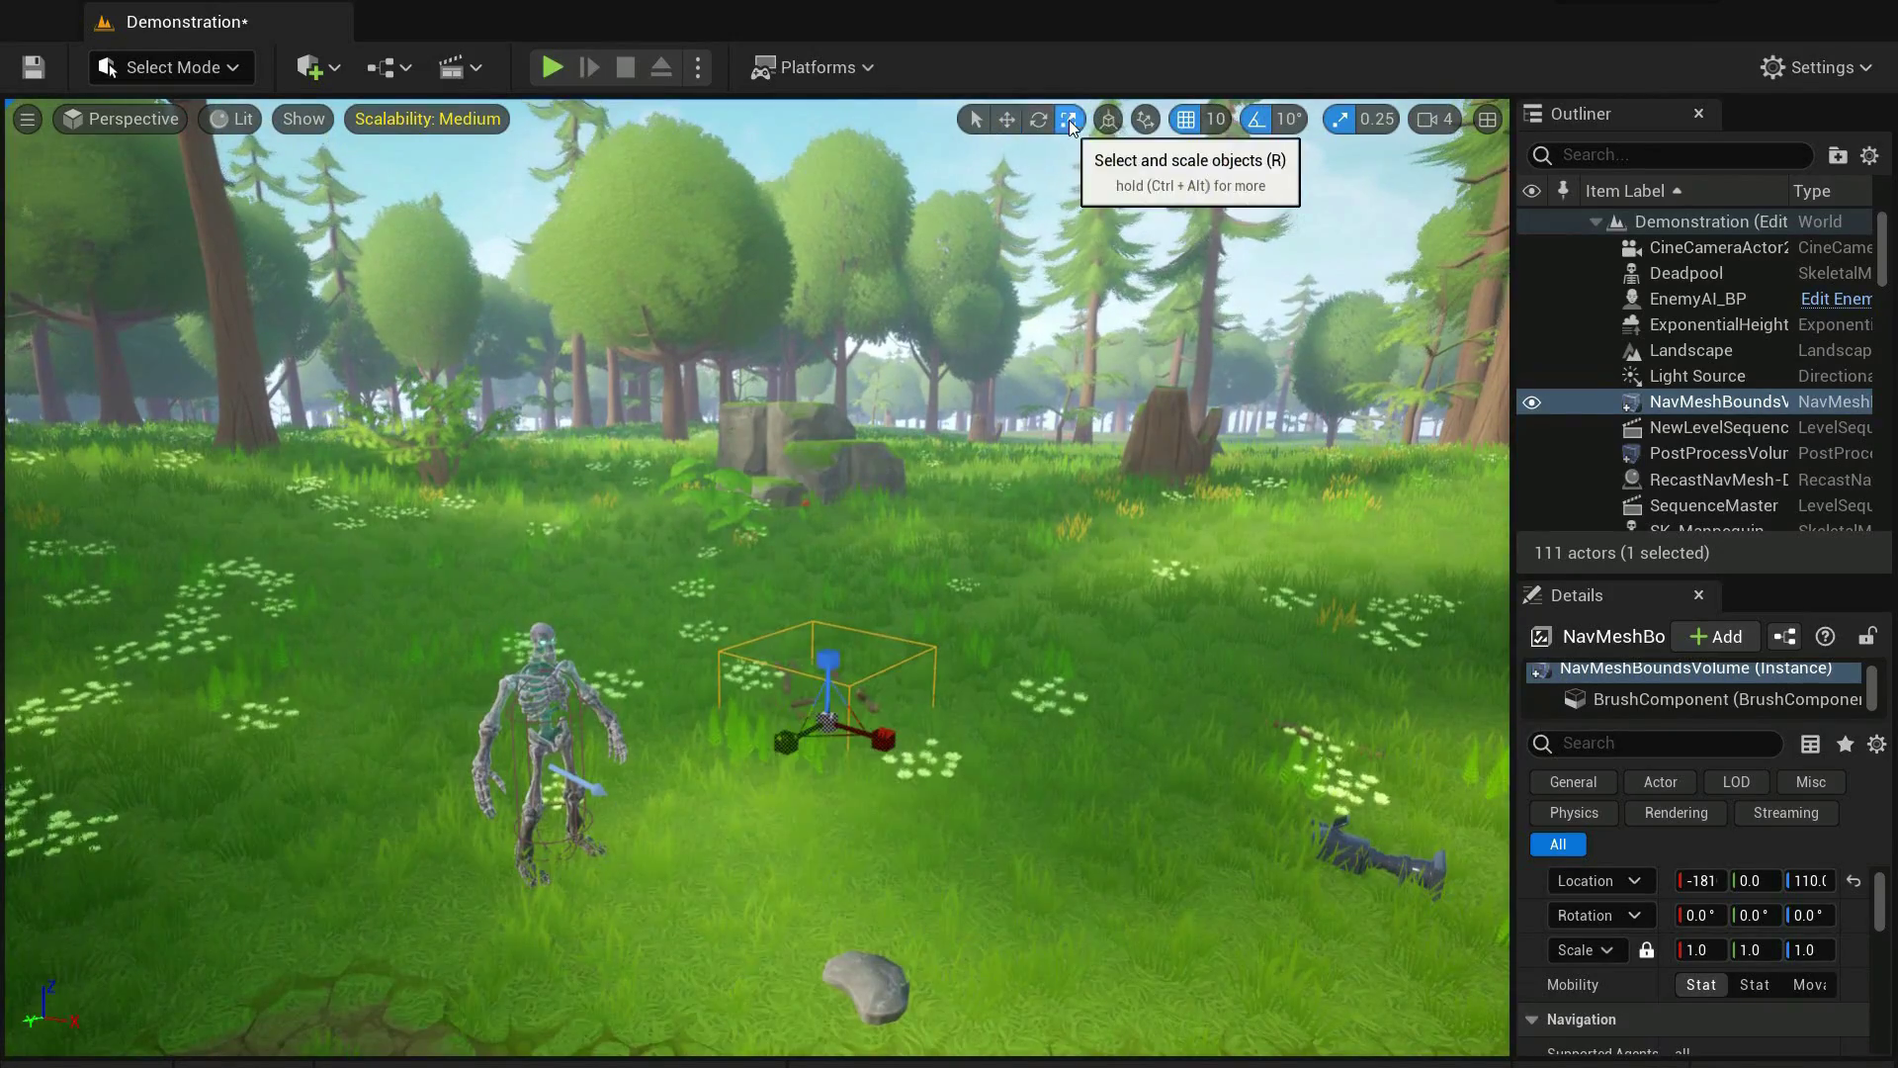
drag(883, 738, 1137, 821)
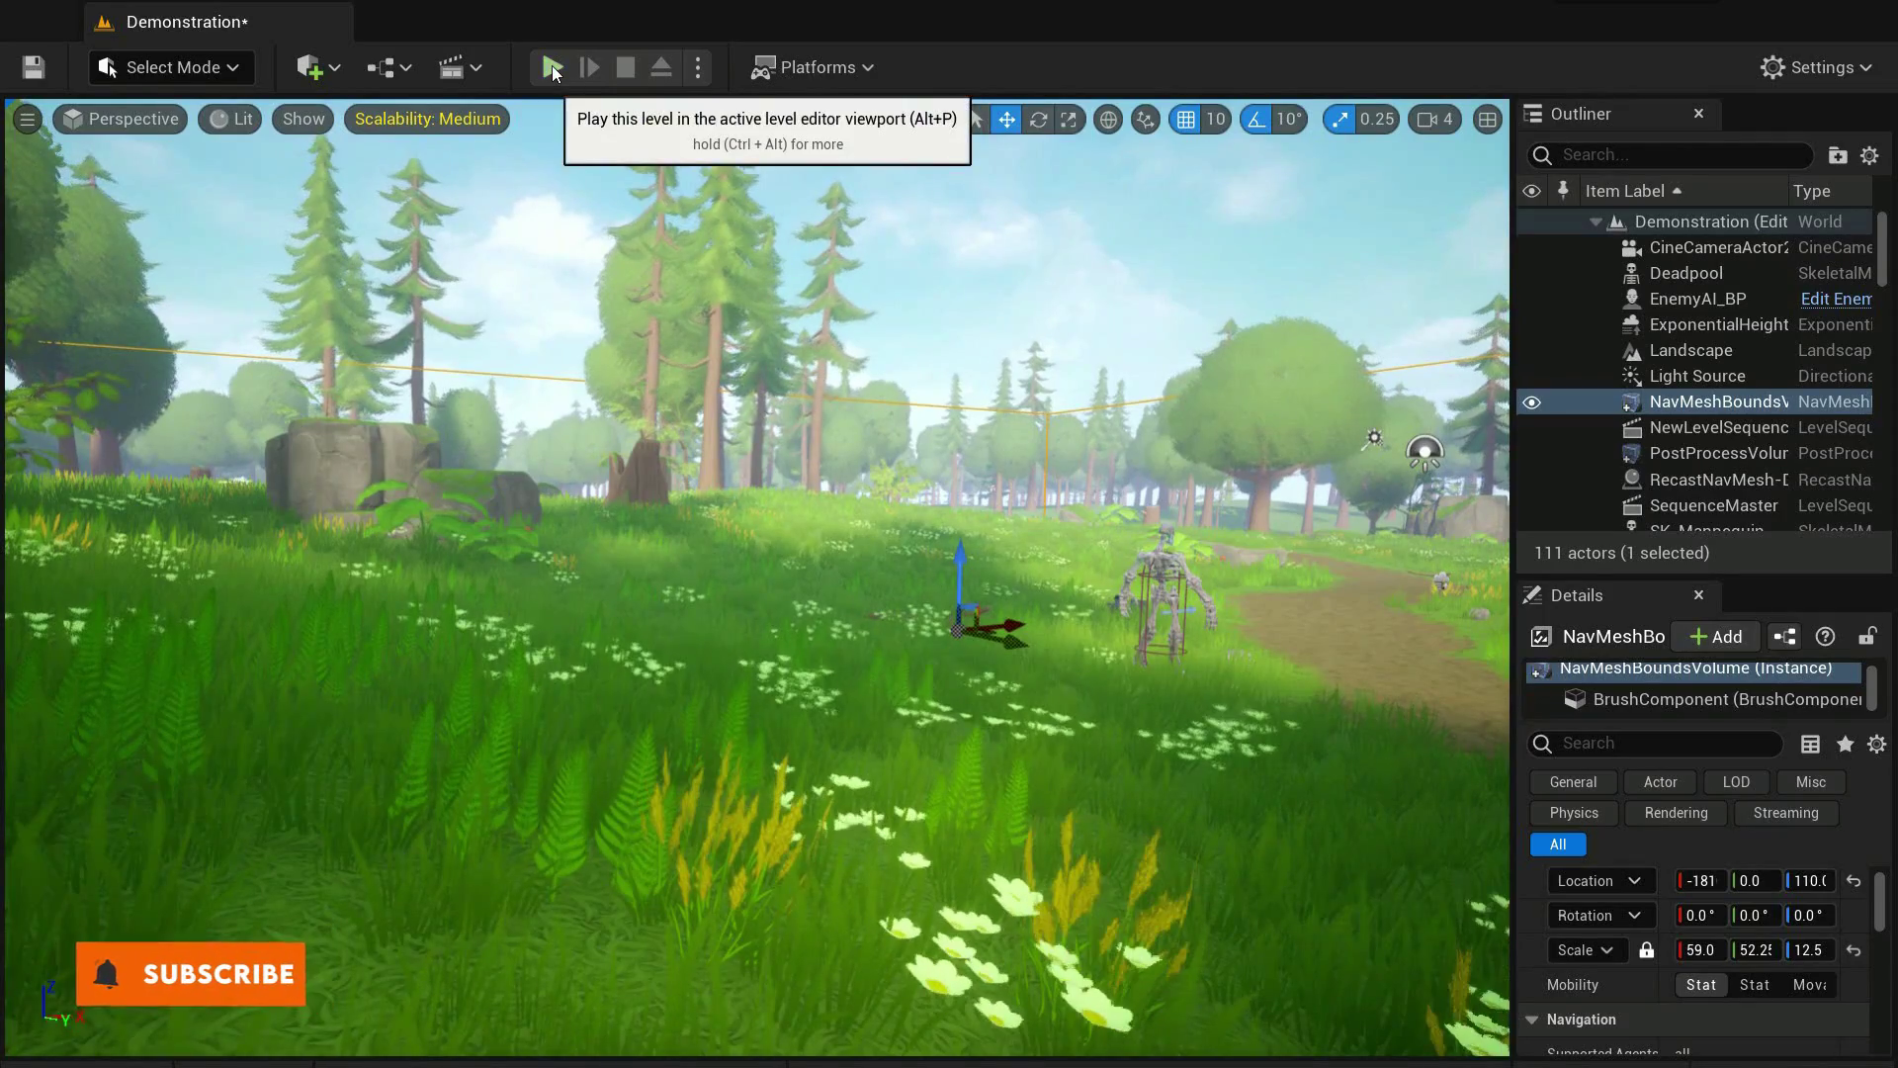
Play the level, running forward and left with W and A as the skeleton chases, then stop
click(552, 66)
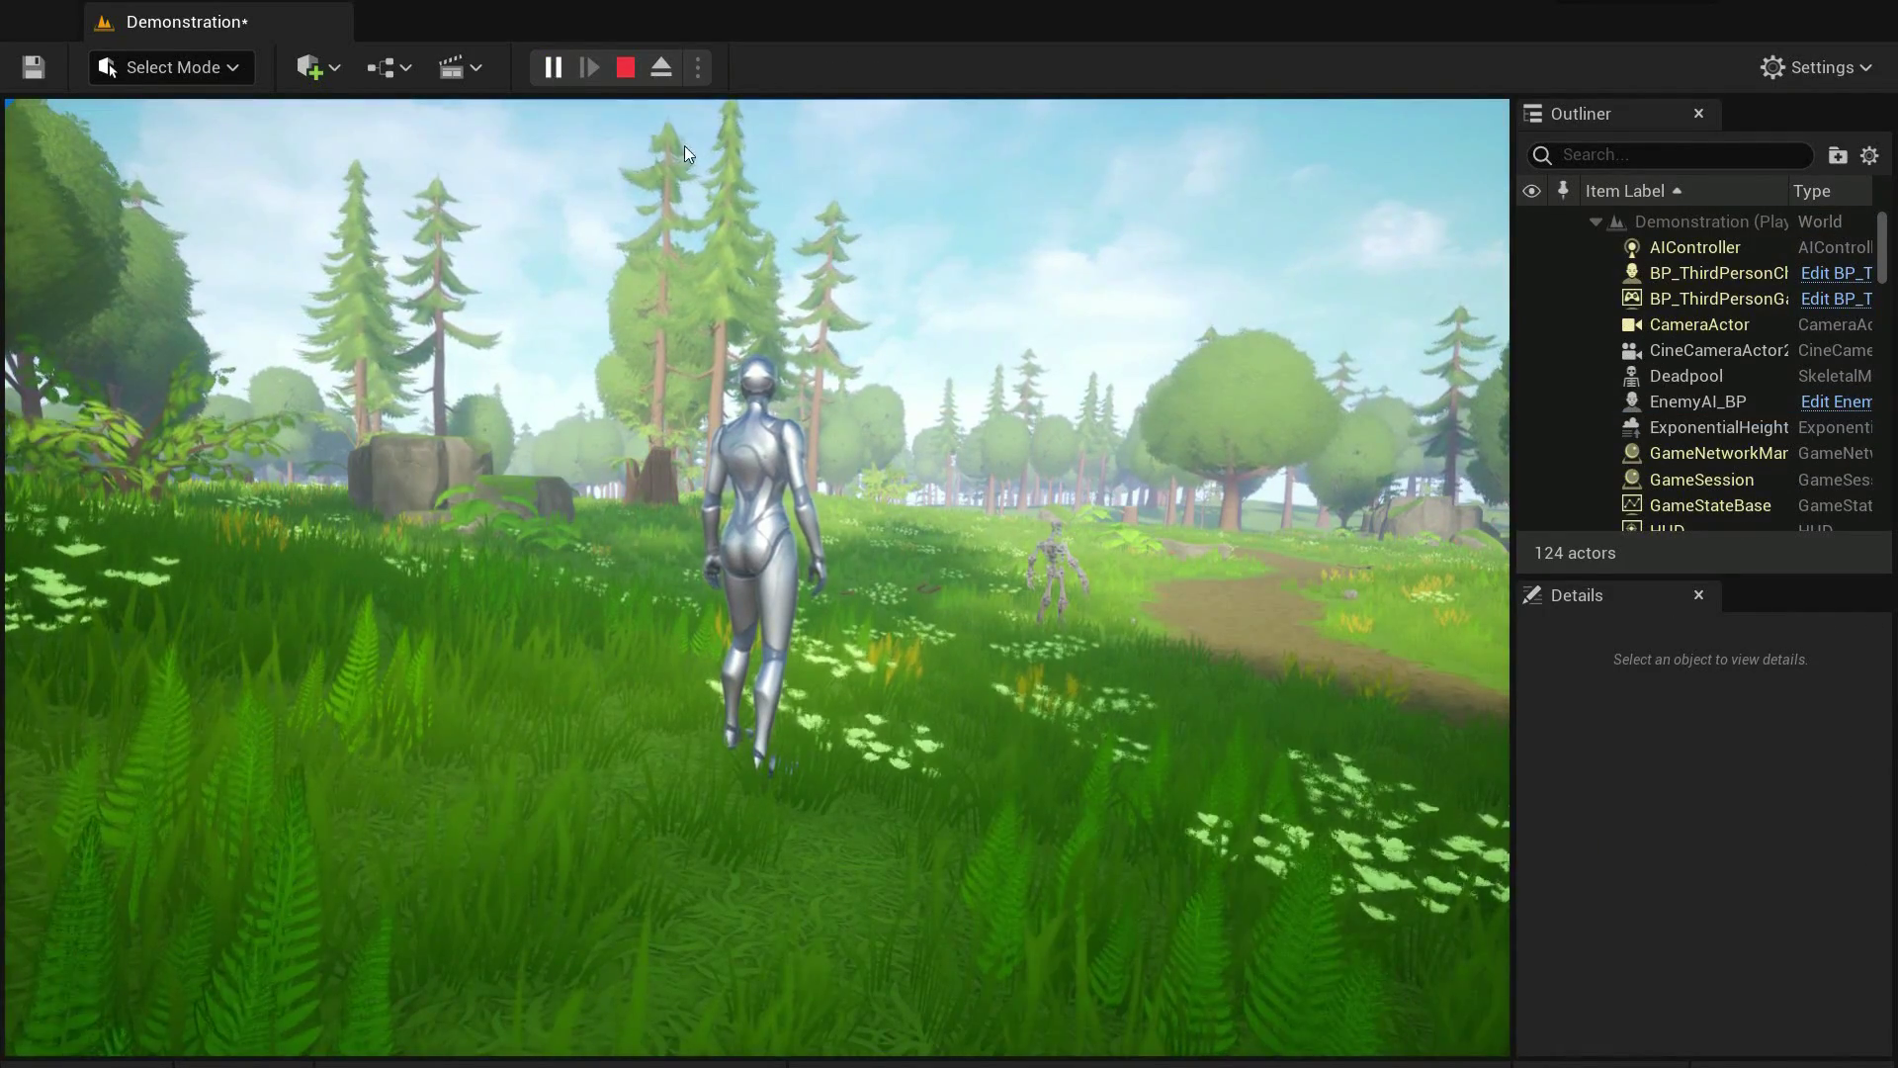
click(910, 307)
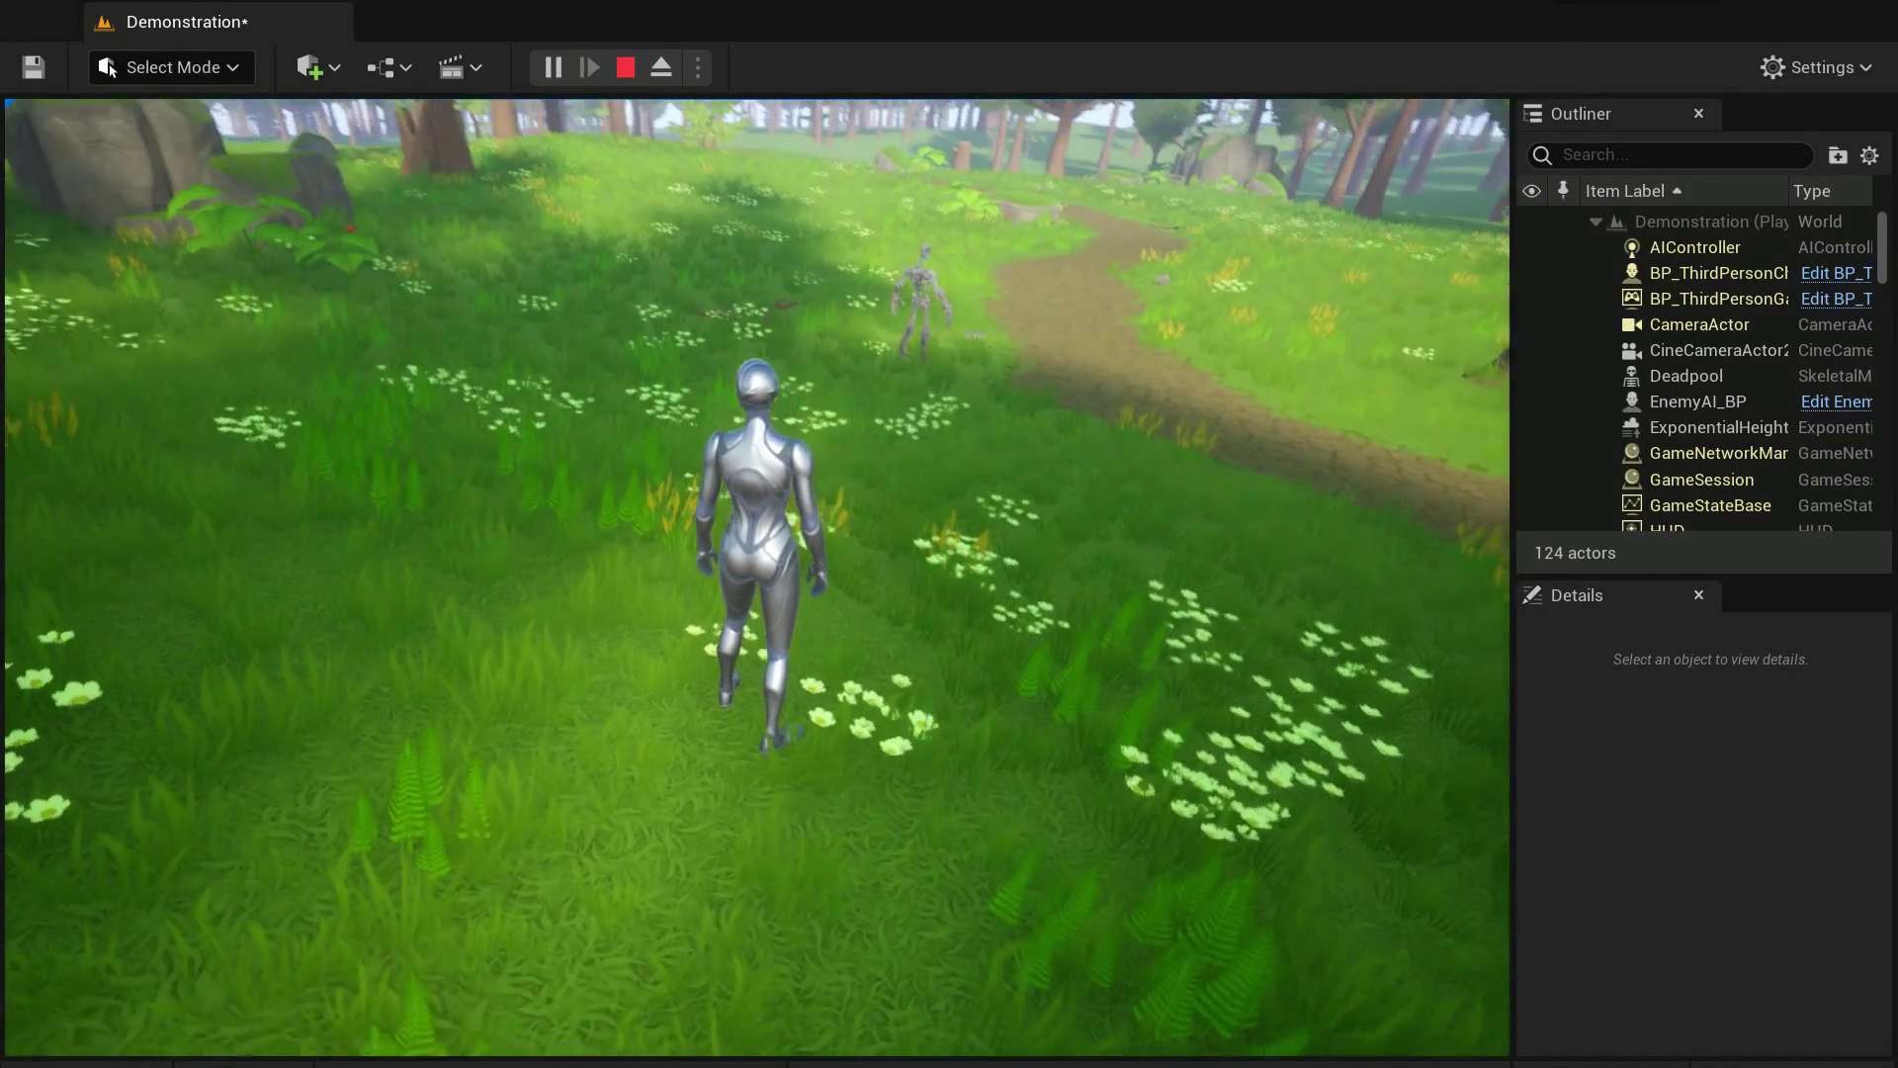
key(w)
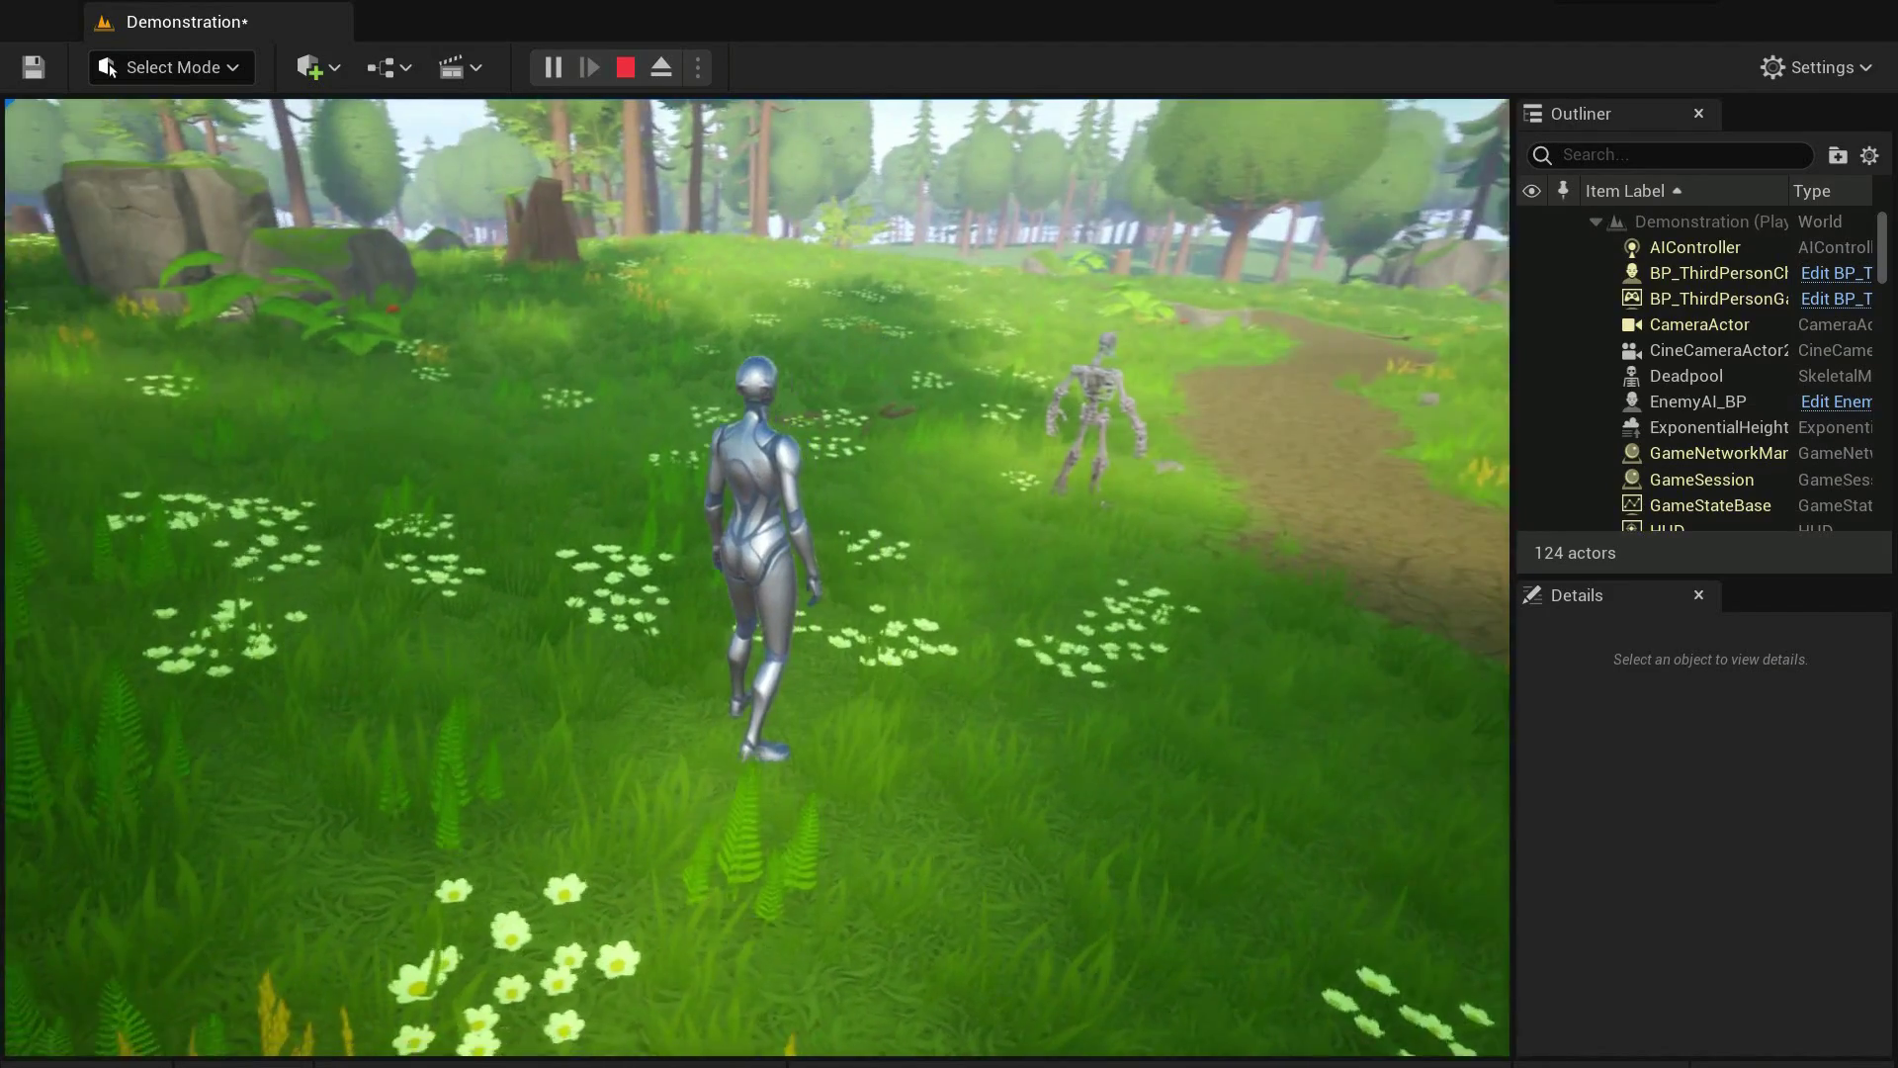
key(a)
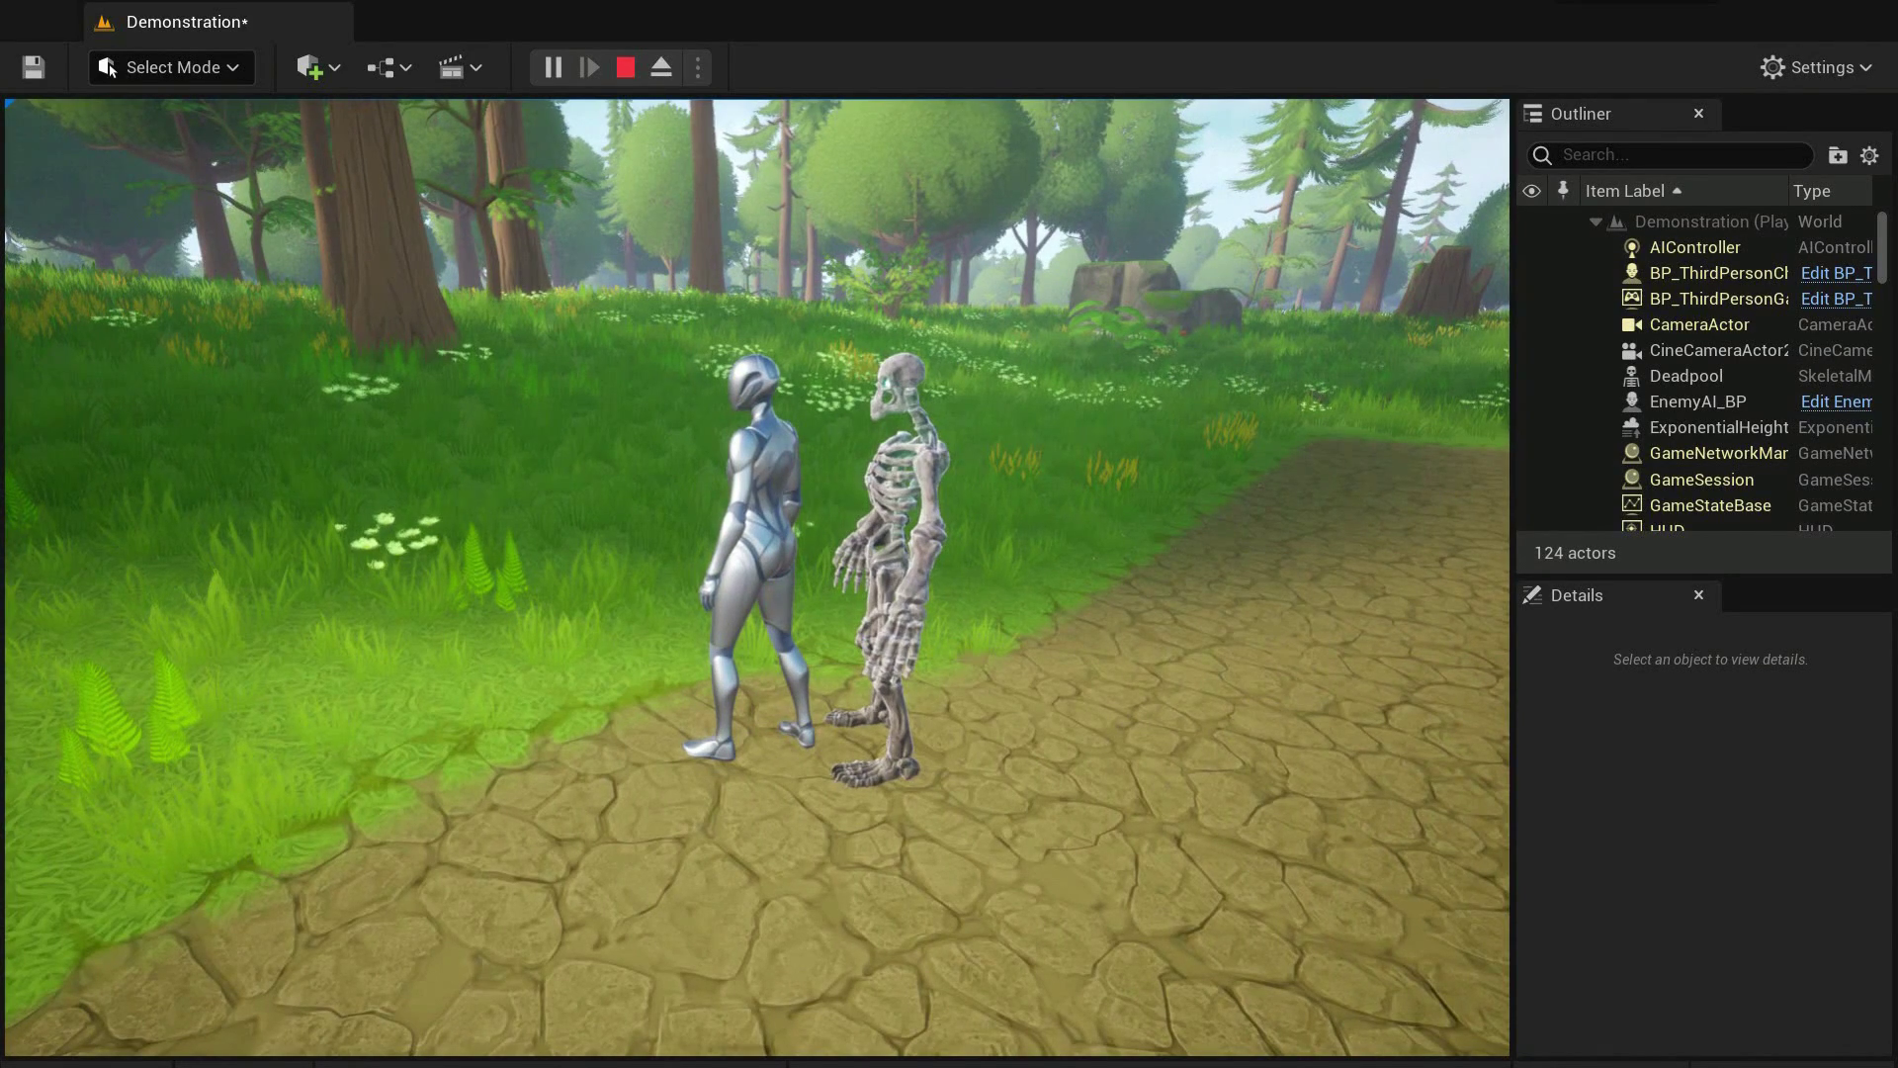
key(Escape)
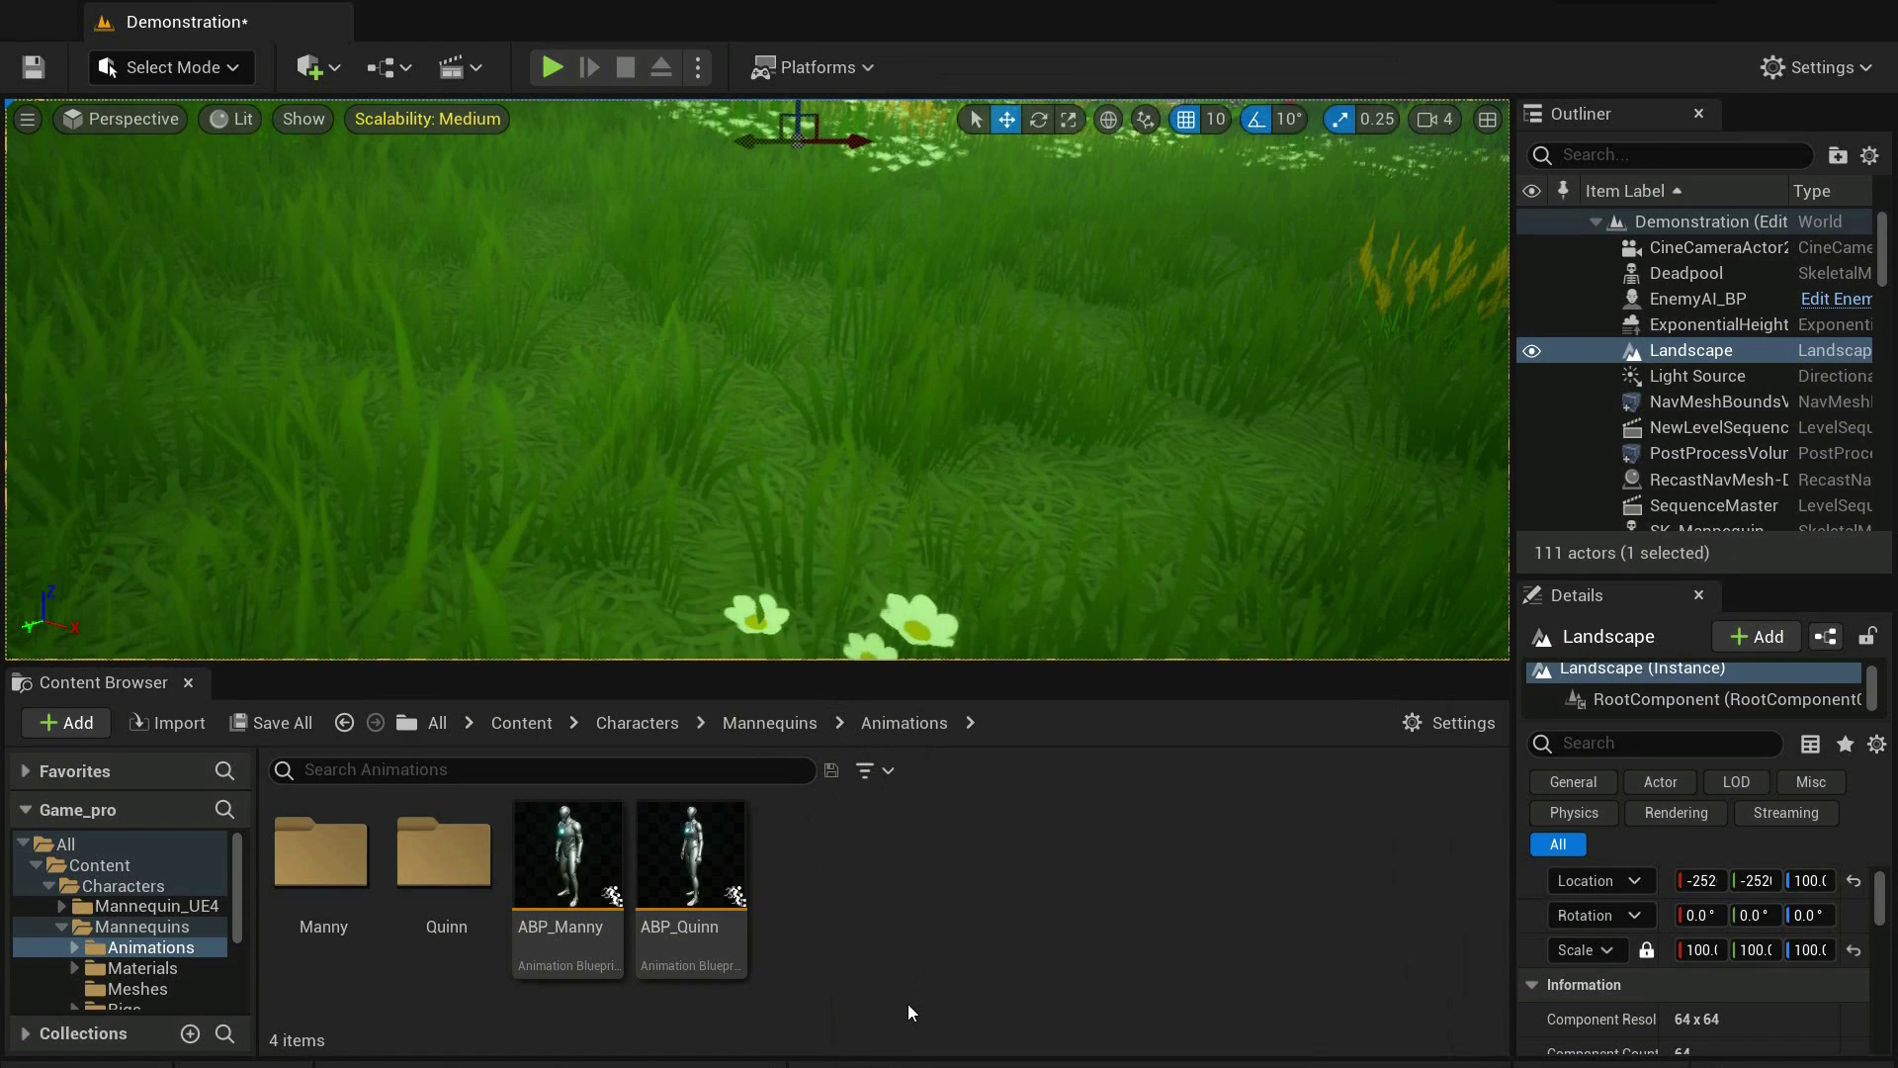
Create a Blend Space 1D on SK_Skeleton_Skeleton, name it AI_Enemy_blendspace_1D, and open it
right_click(908, 1005)
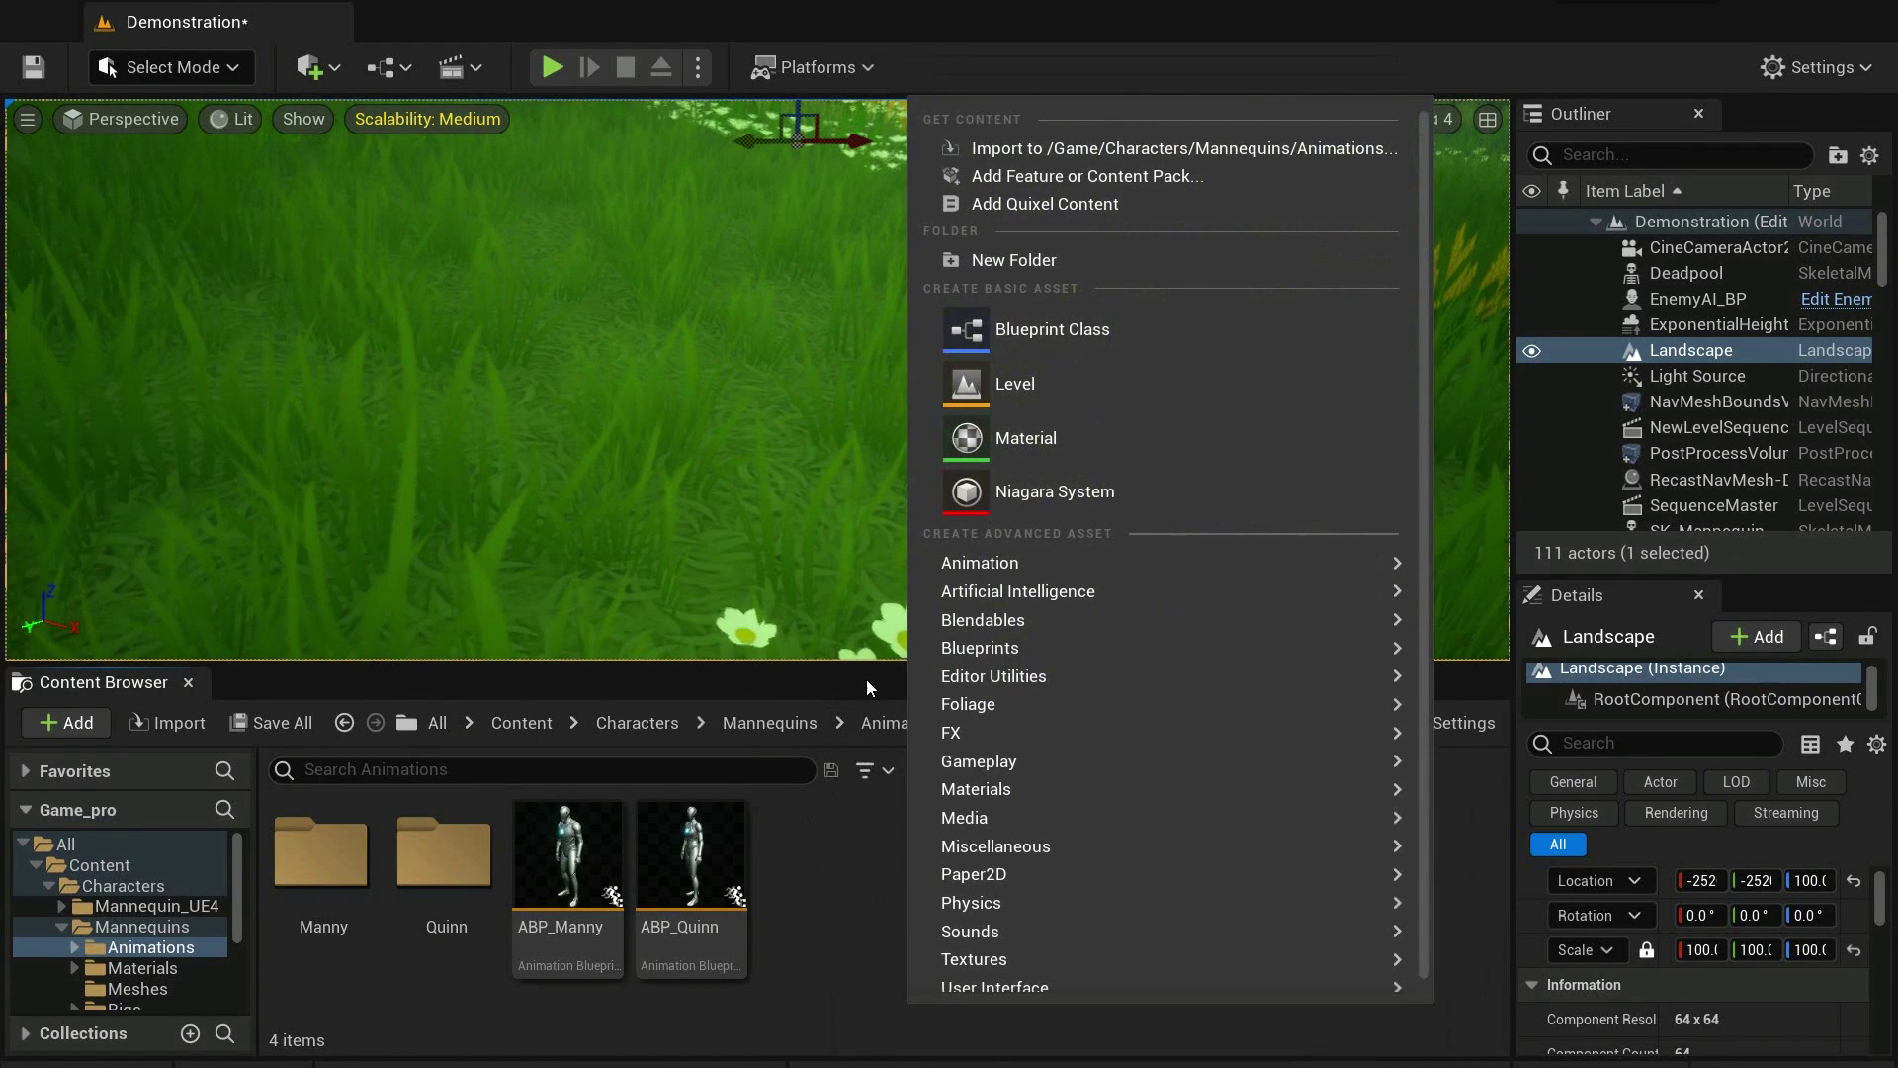
mouse_move(952, 572)
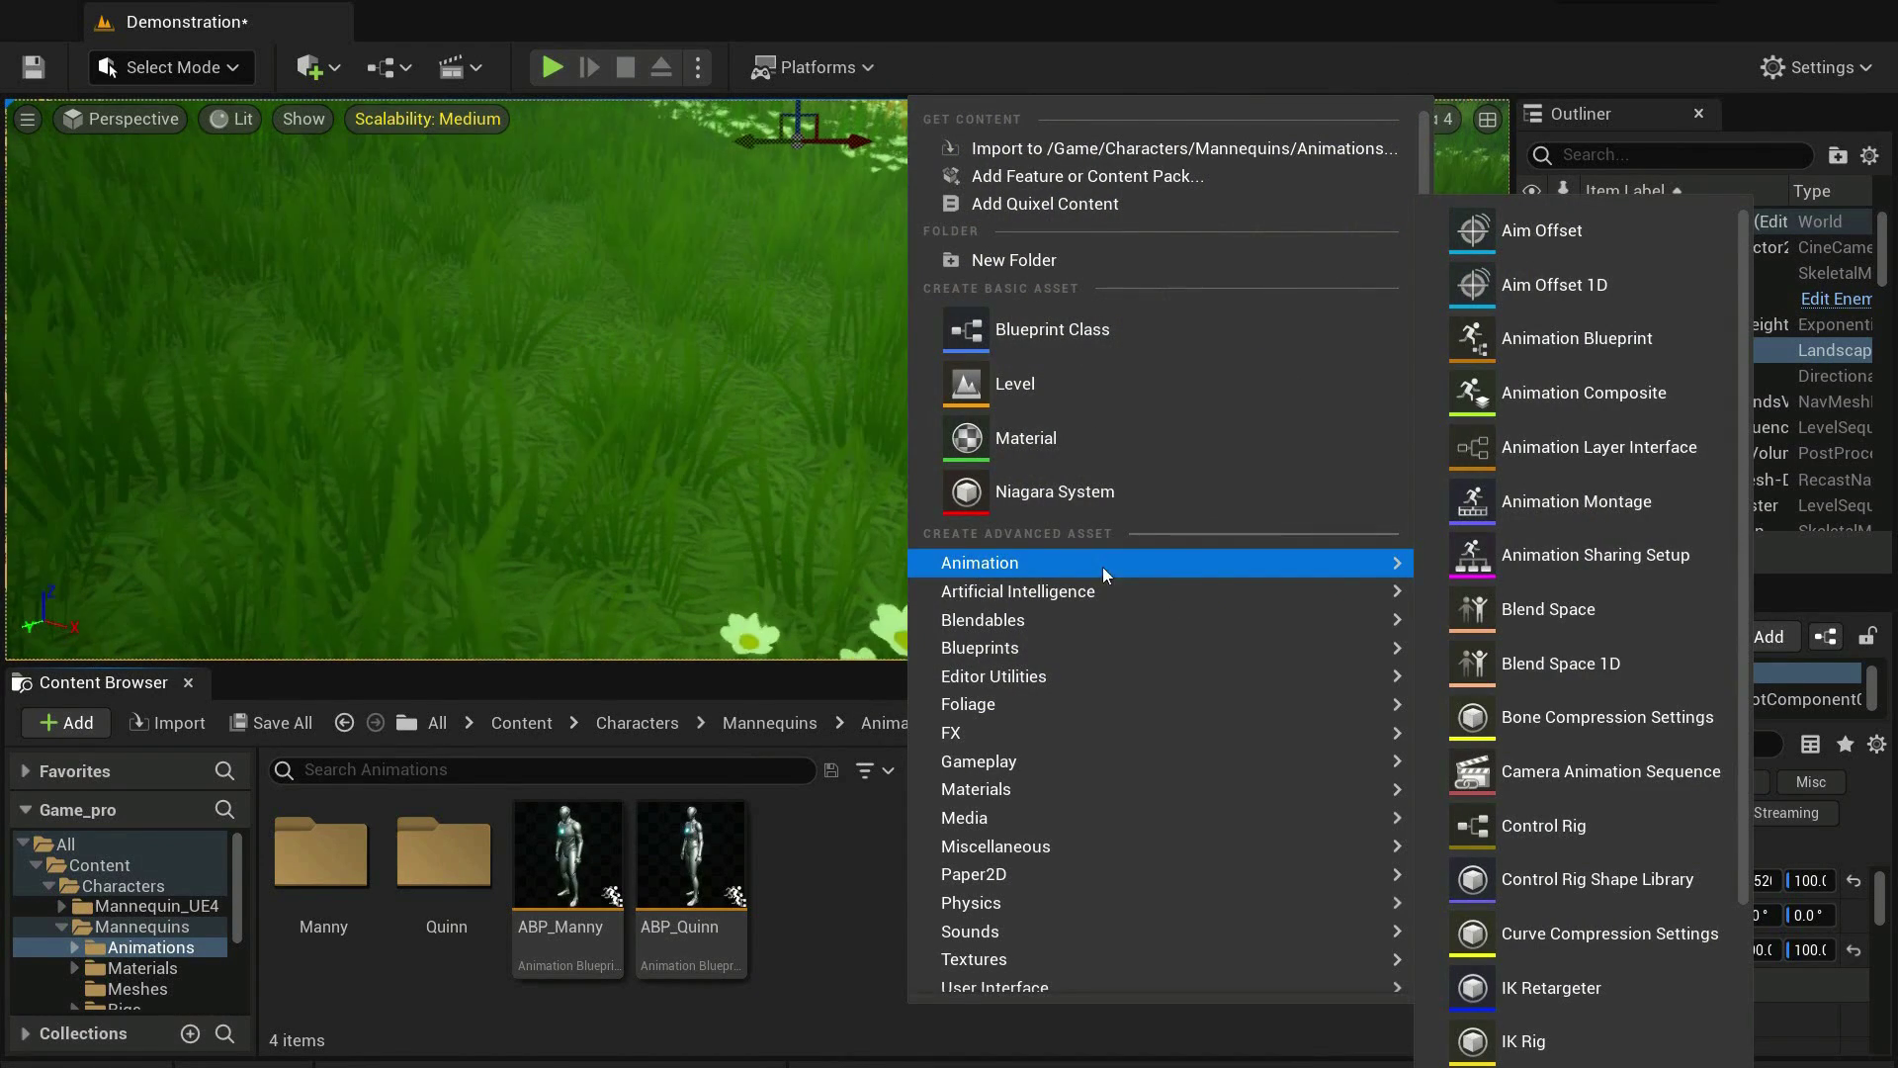
click(1584, 673)
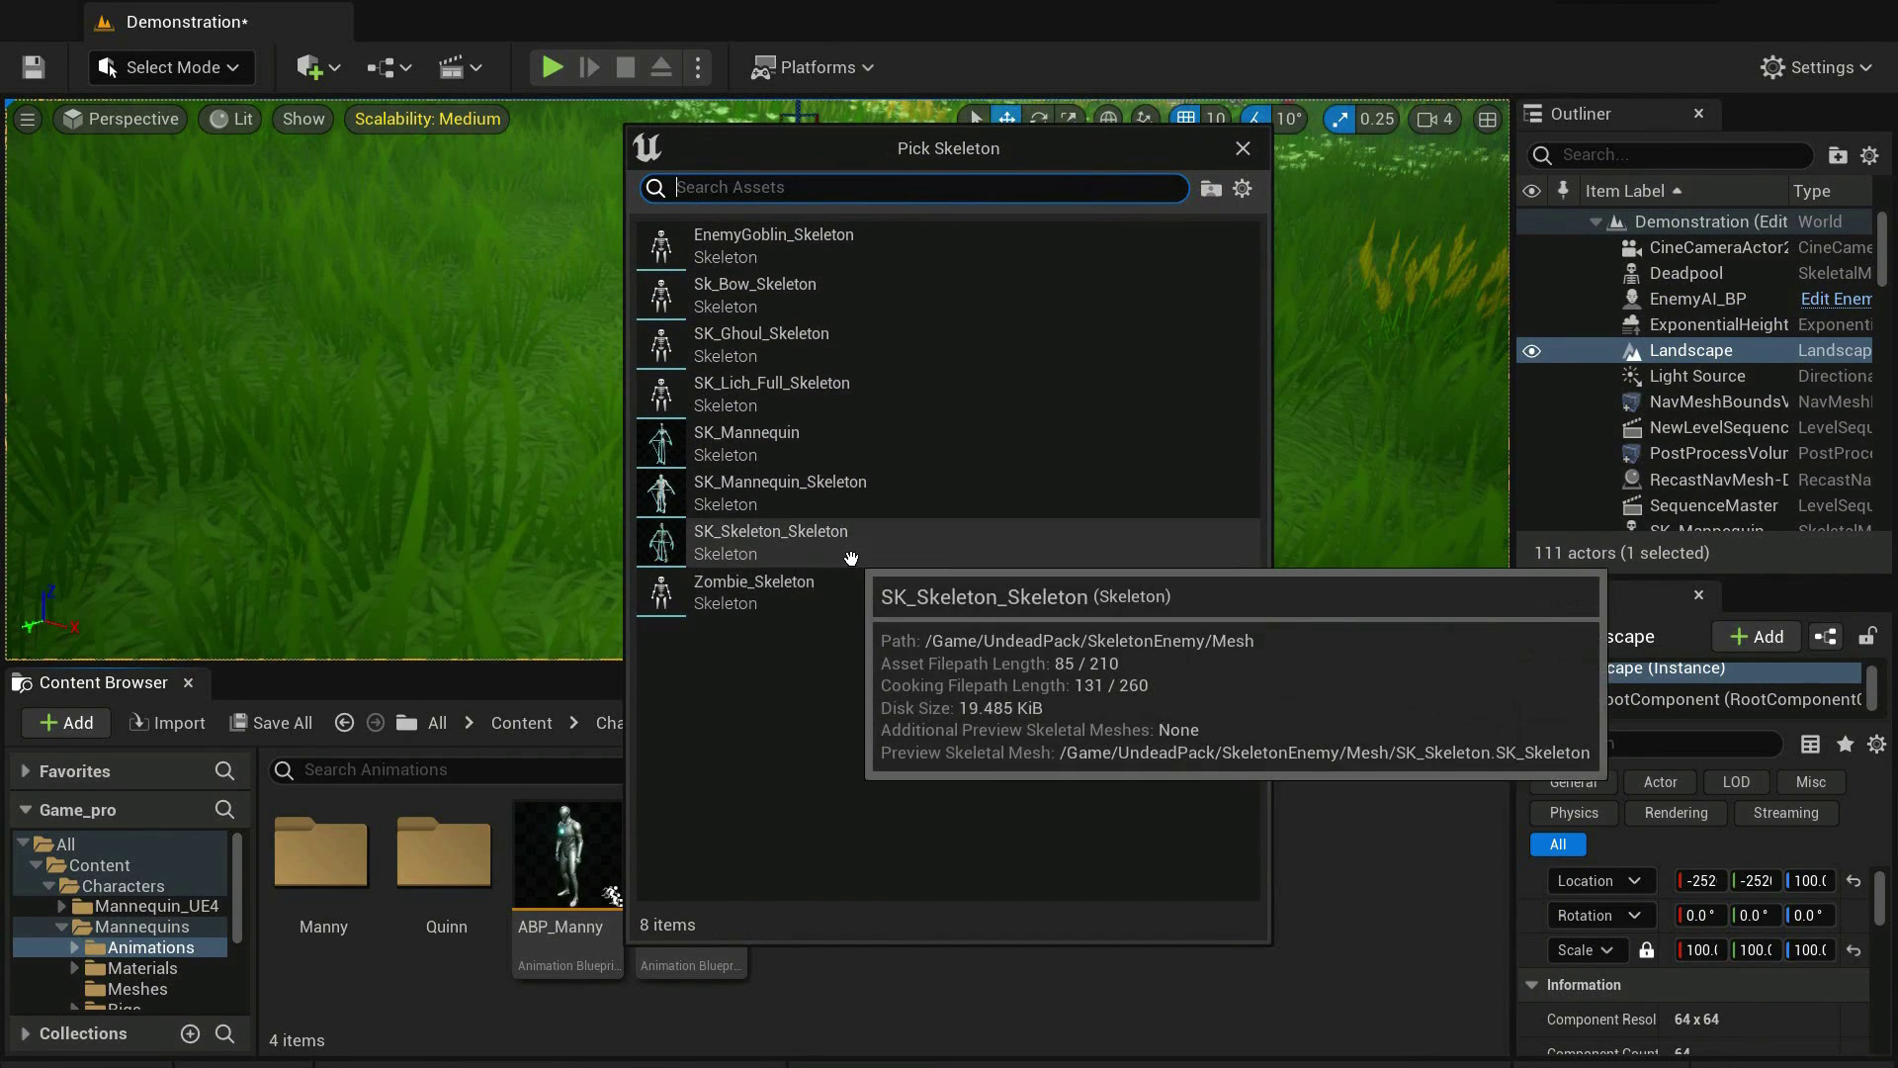
click(735, 539)
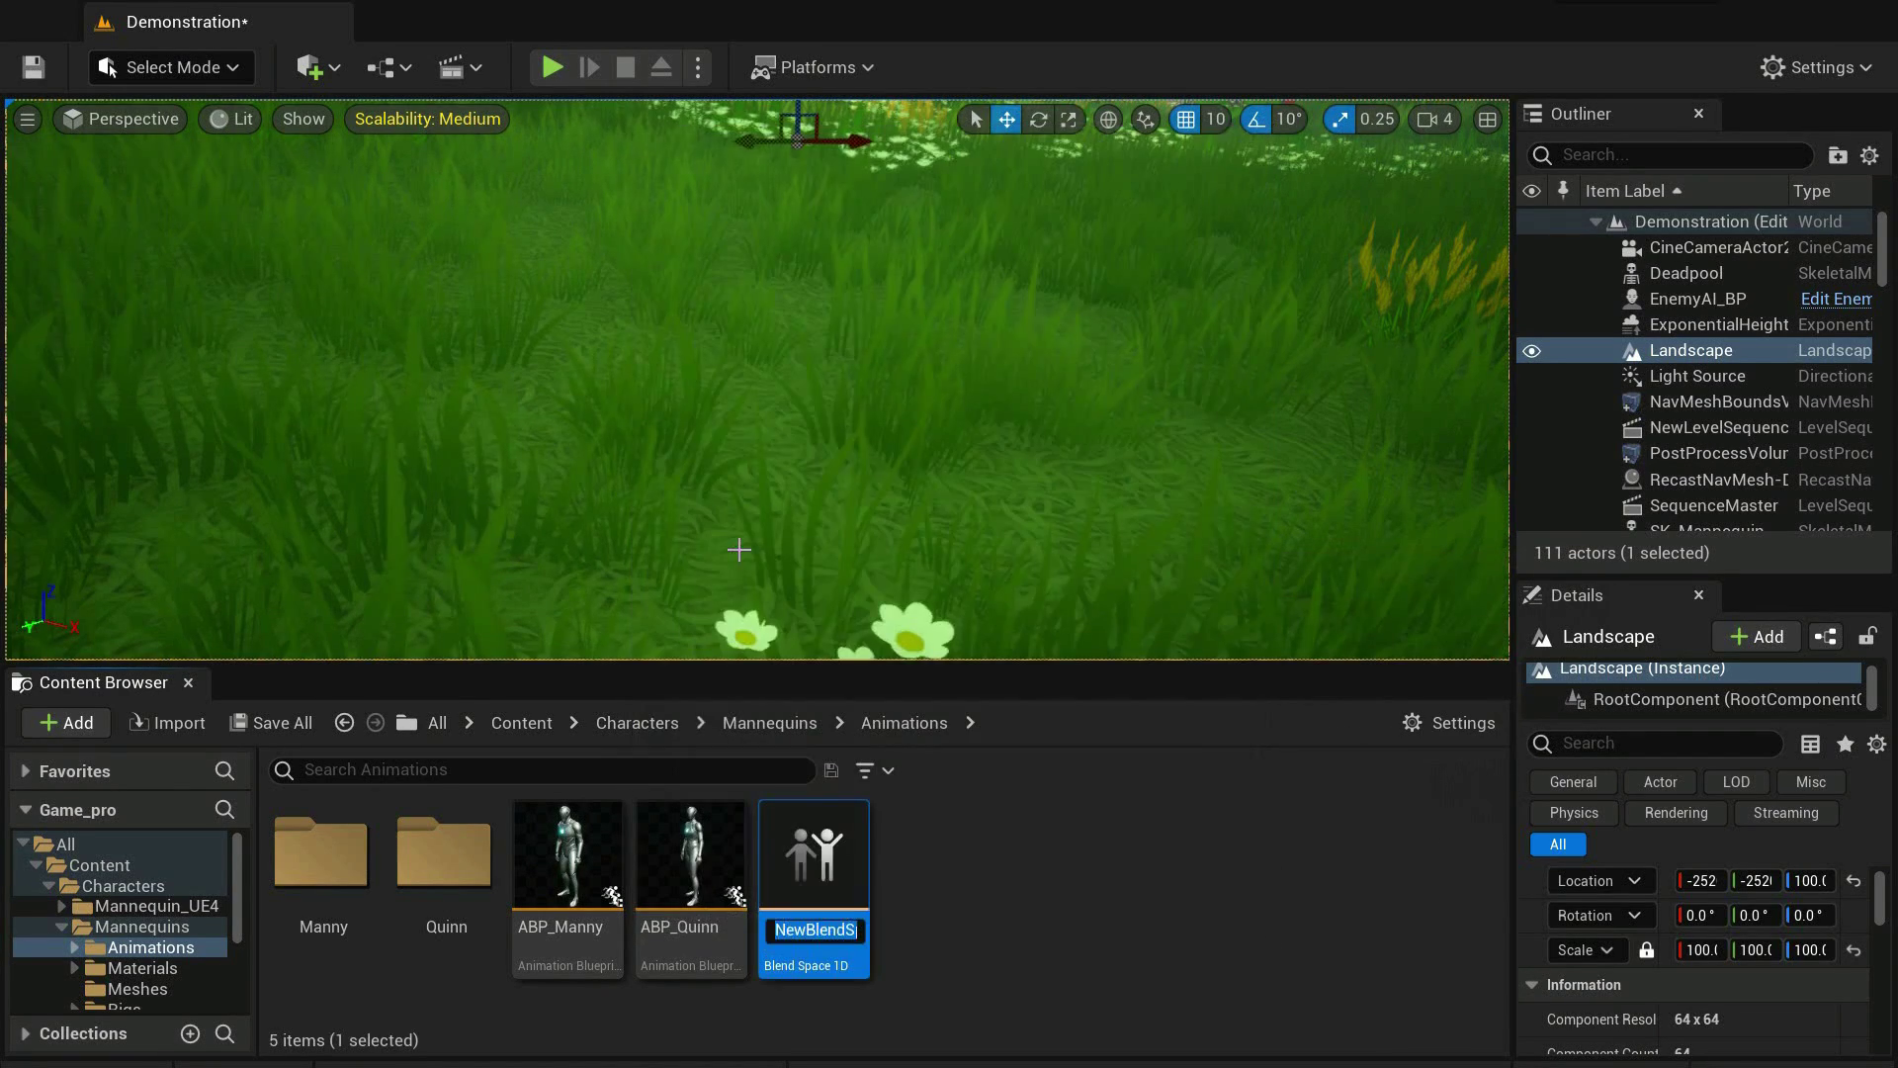
text(my_blends)
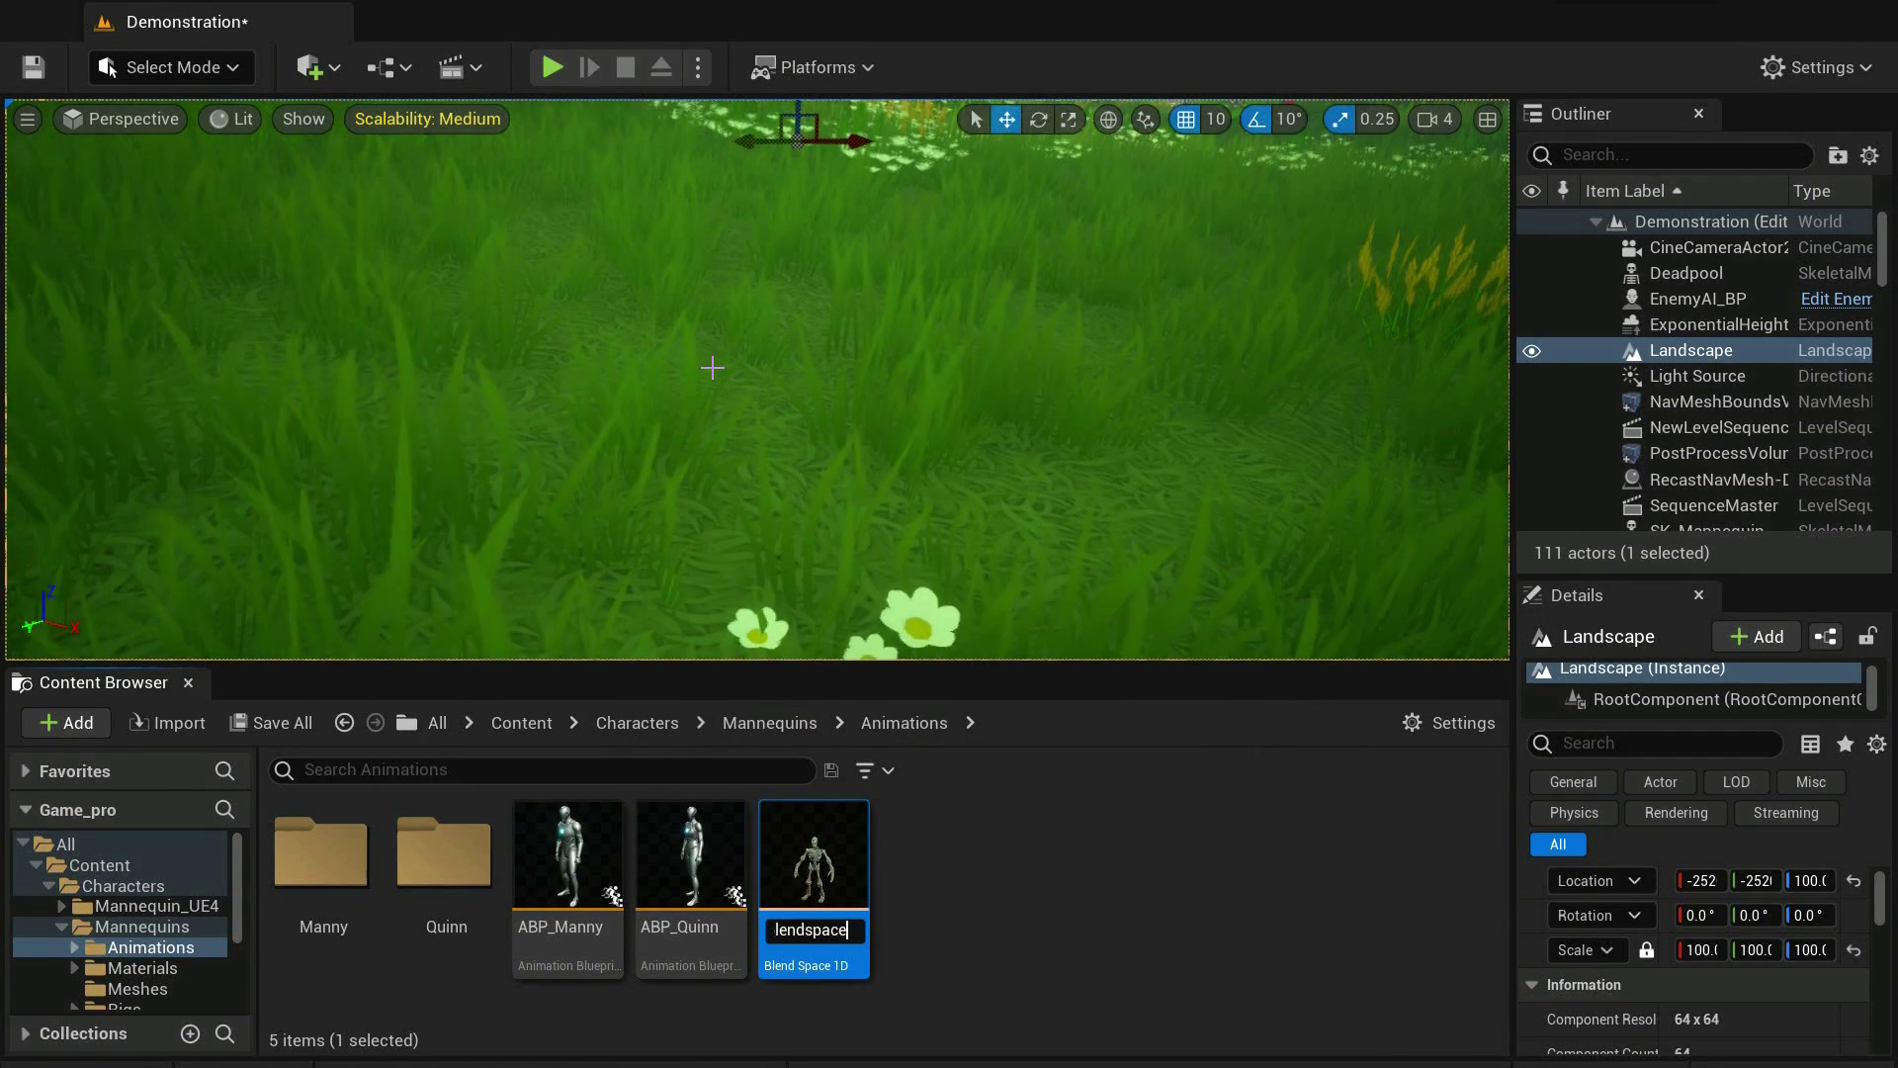
text(pace_1d)
key(Return)
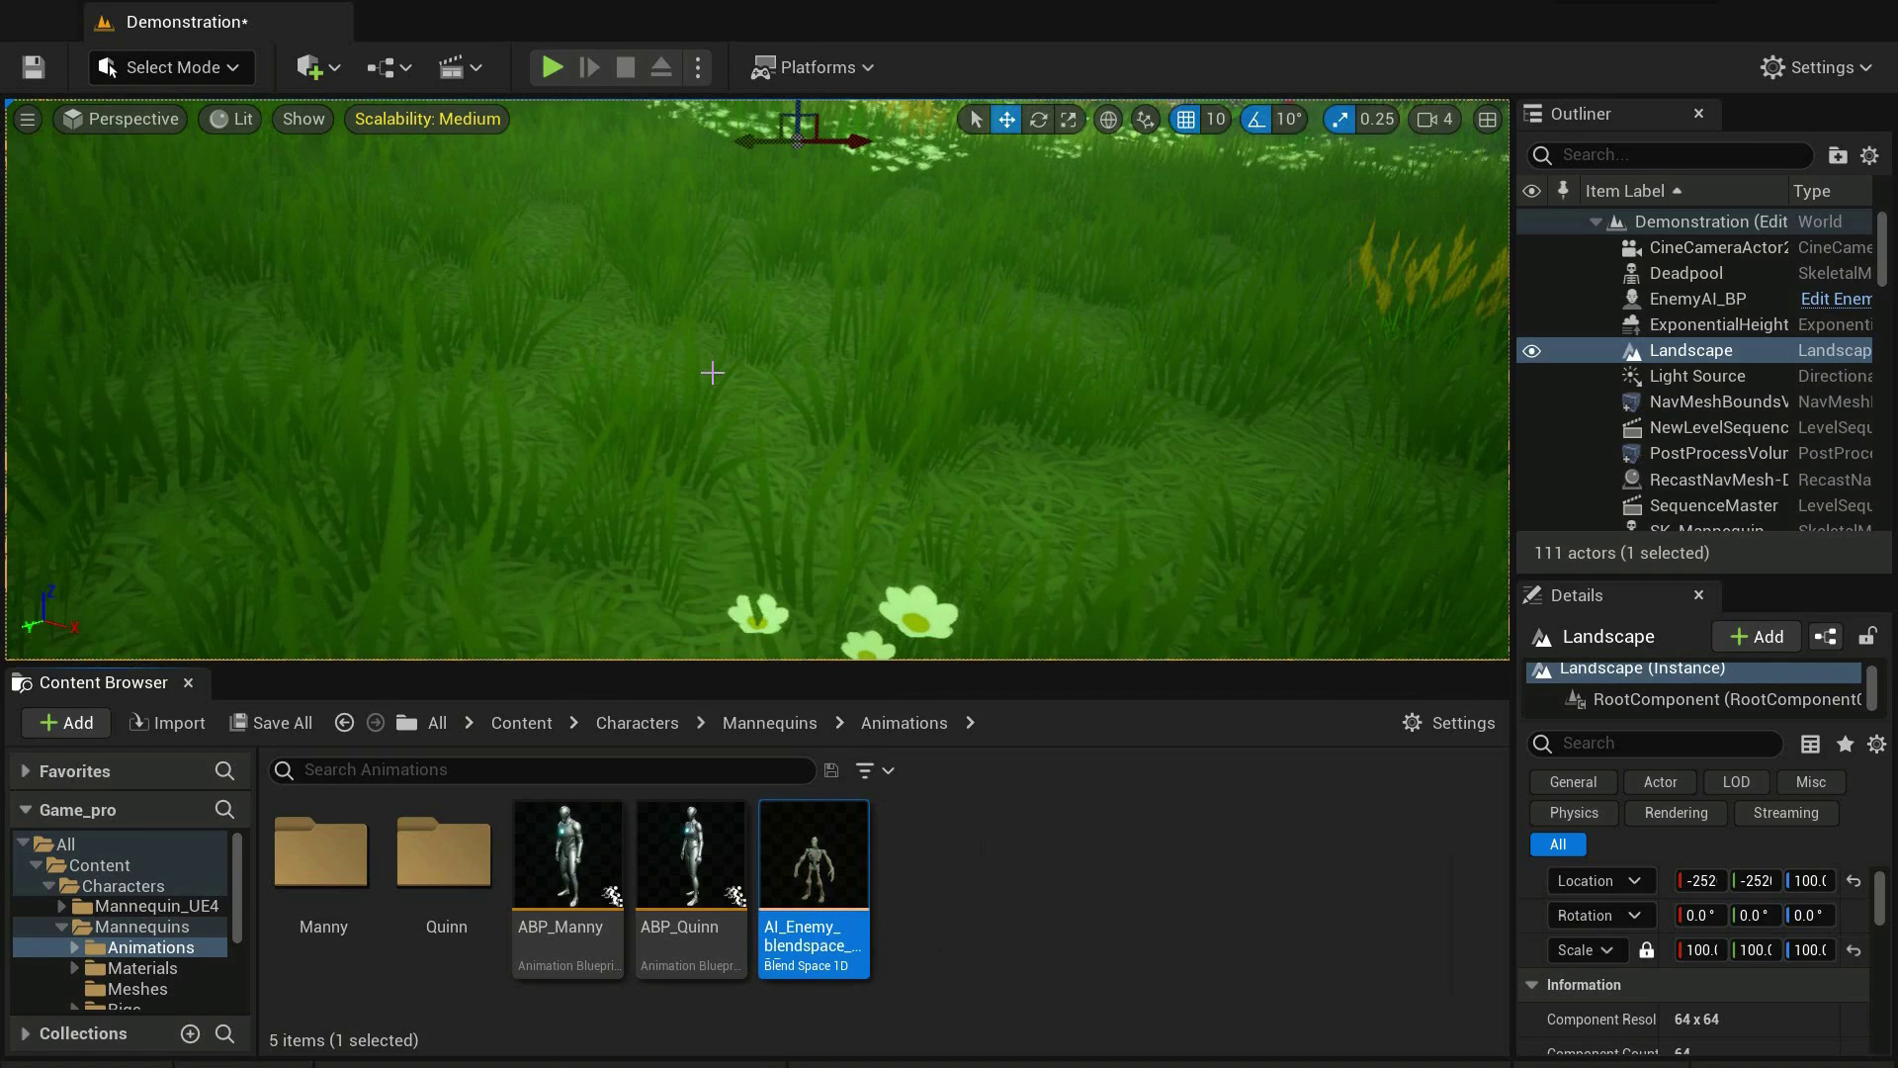
double_click(844, 895)
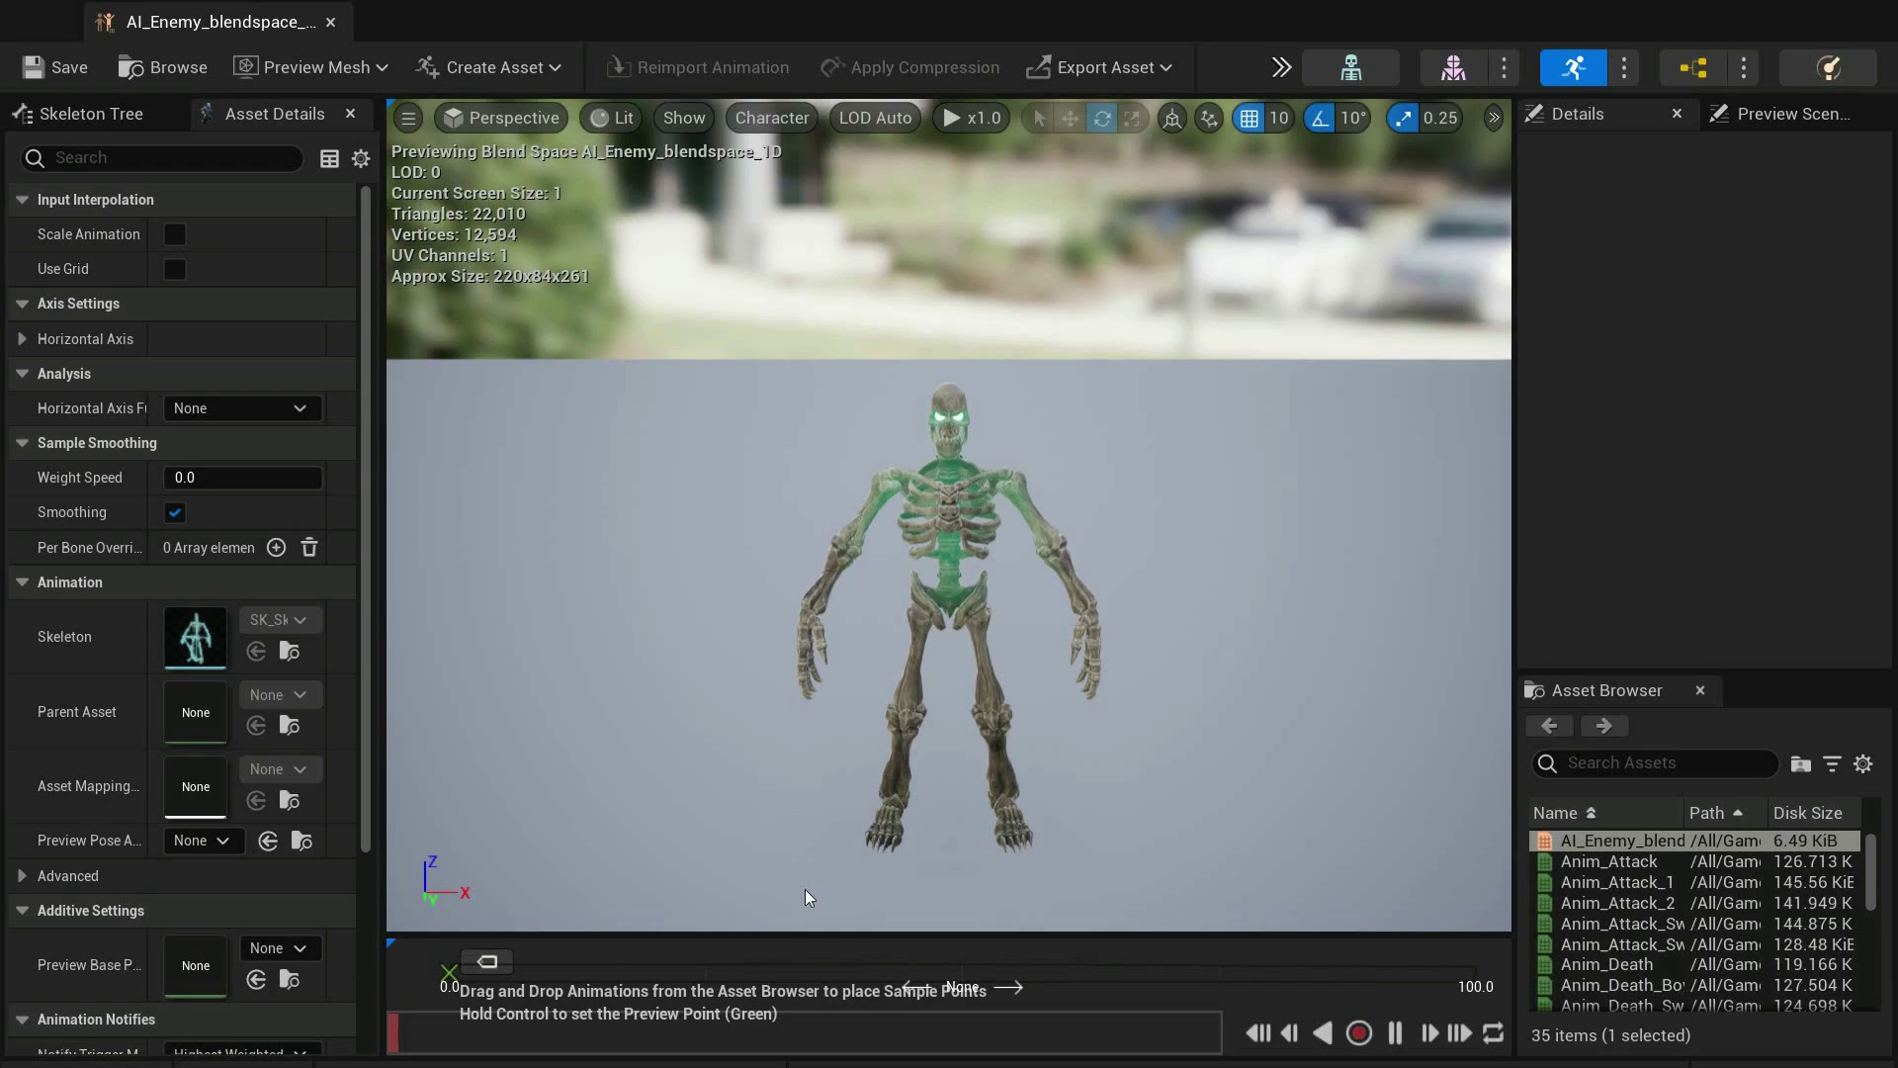
Name the blend space's horizontal axis speed and set its maximum to 600
drag(791, 936, 736, 732)
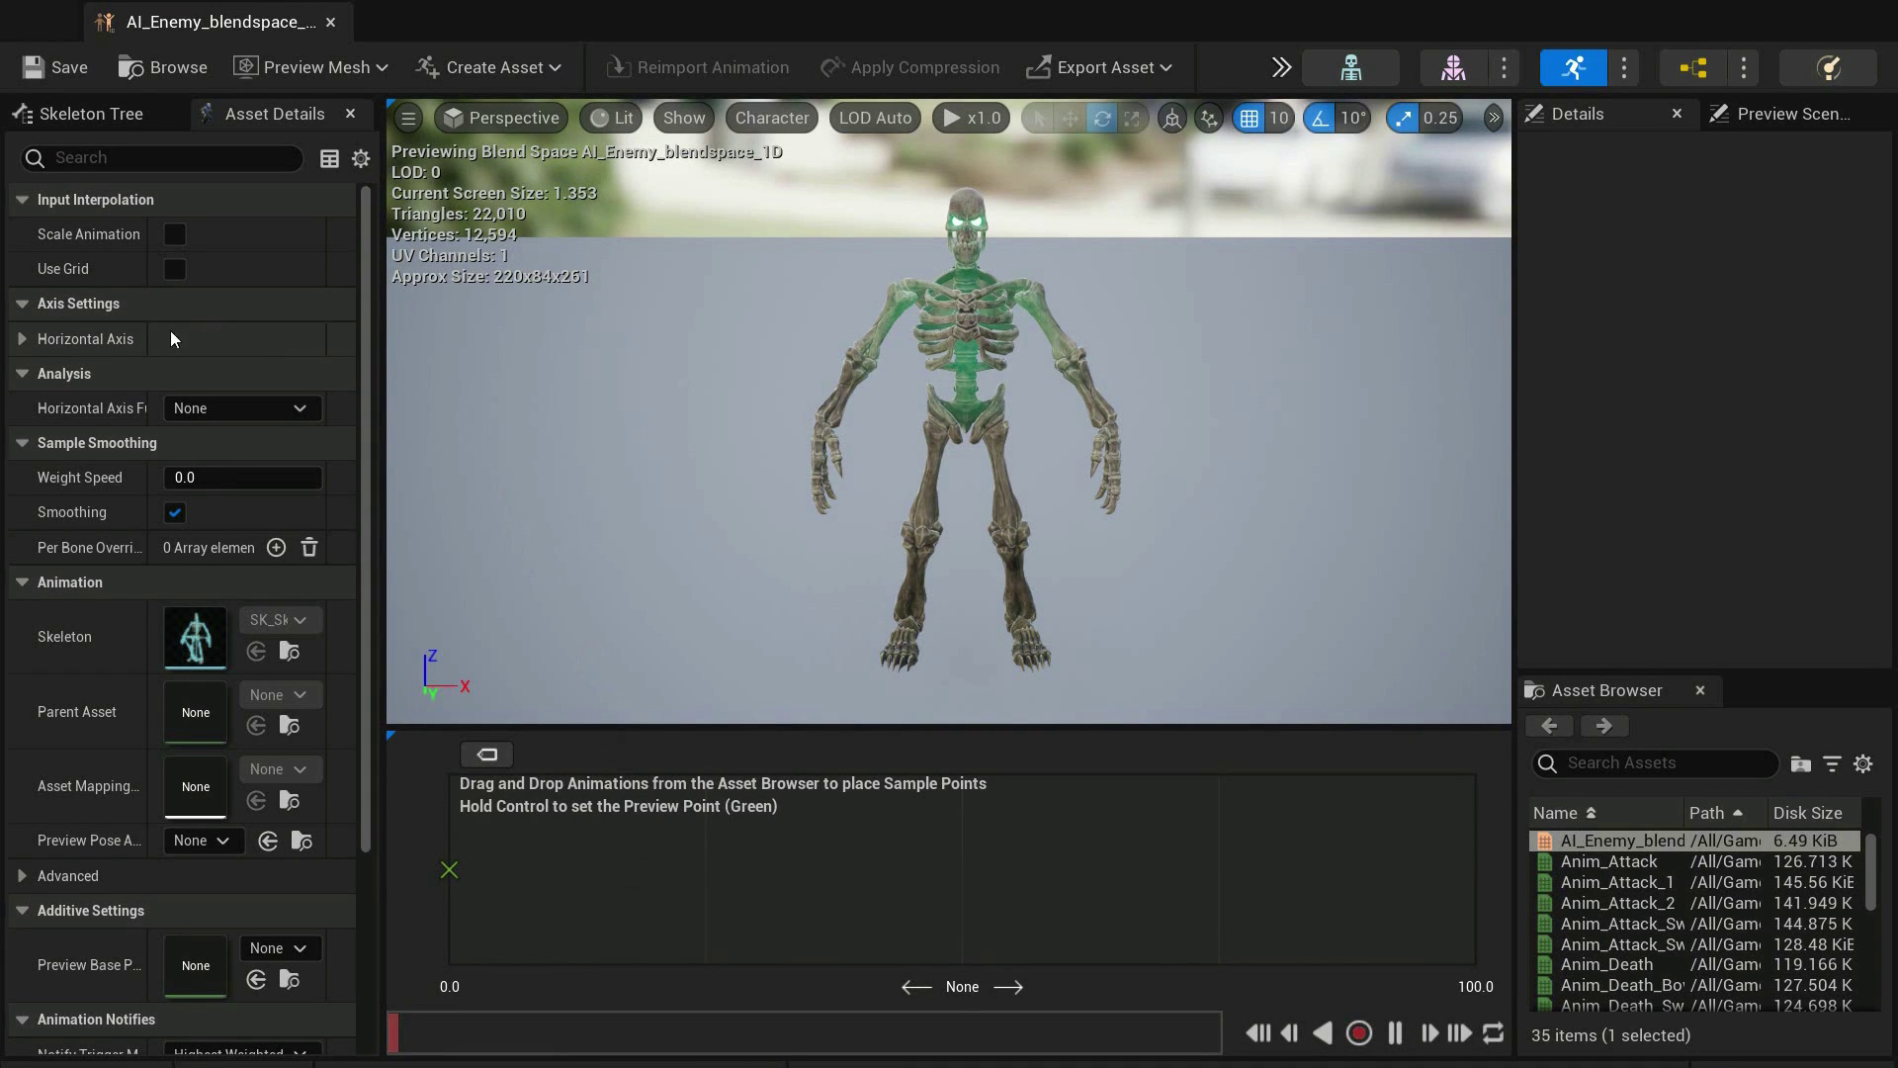
click(12, 337)
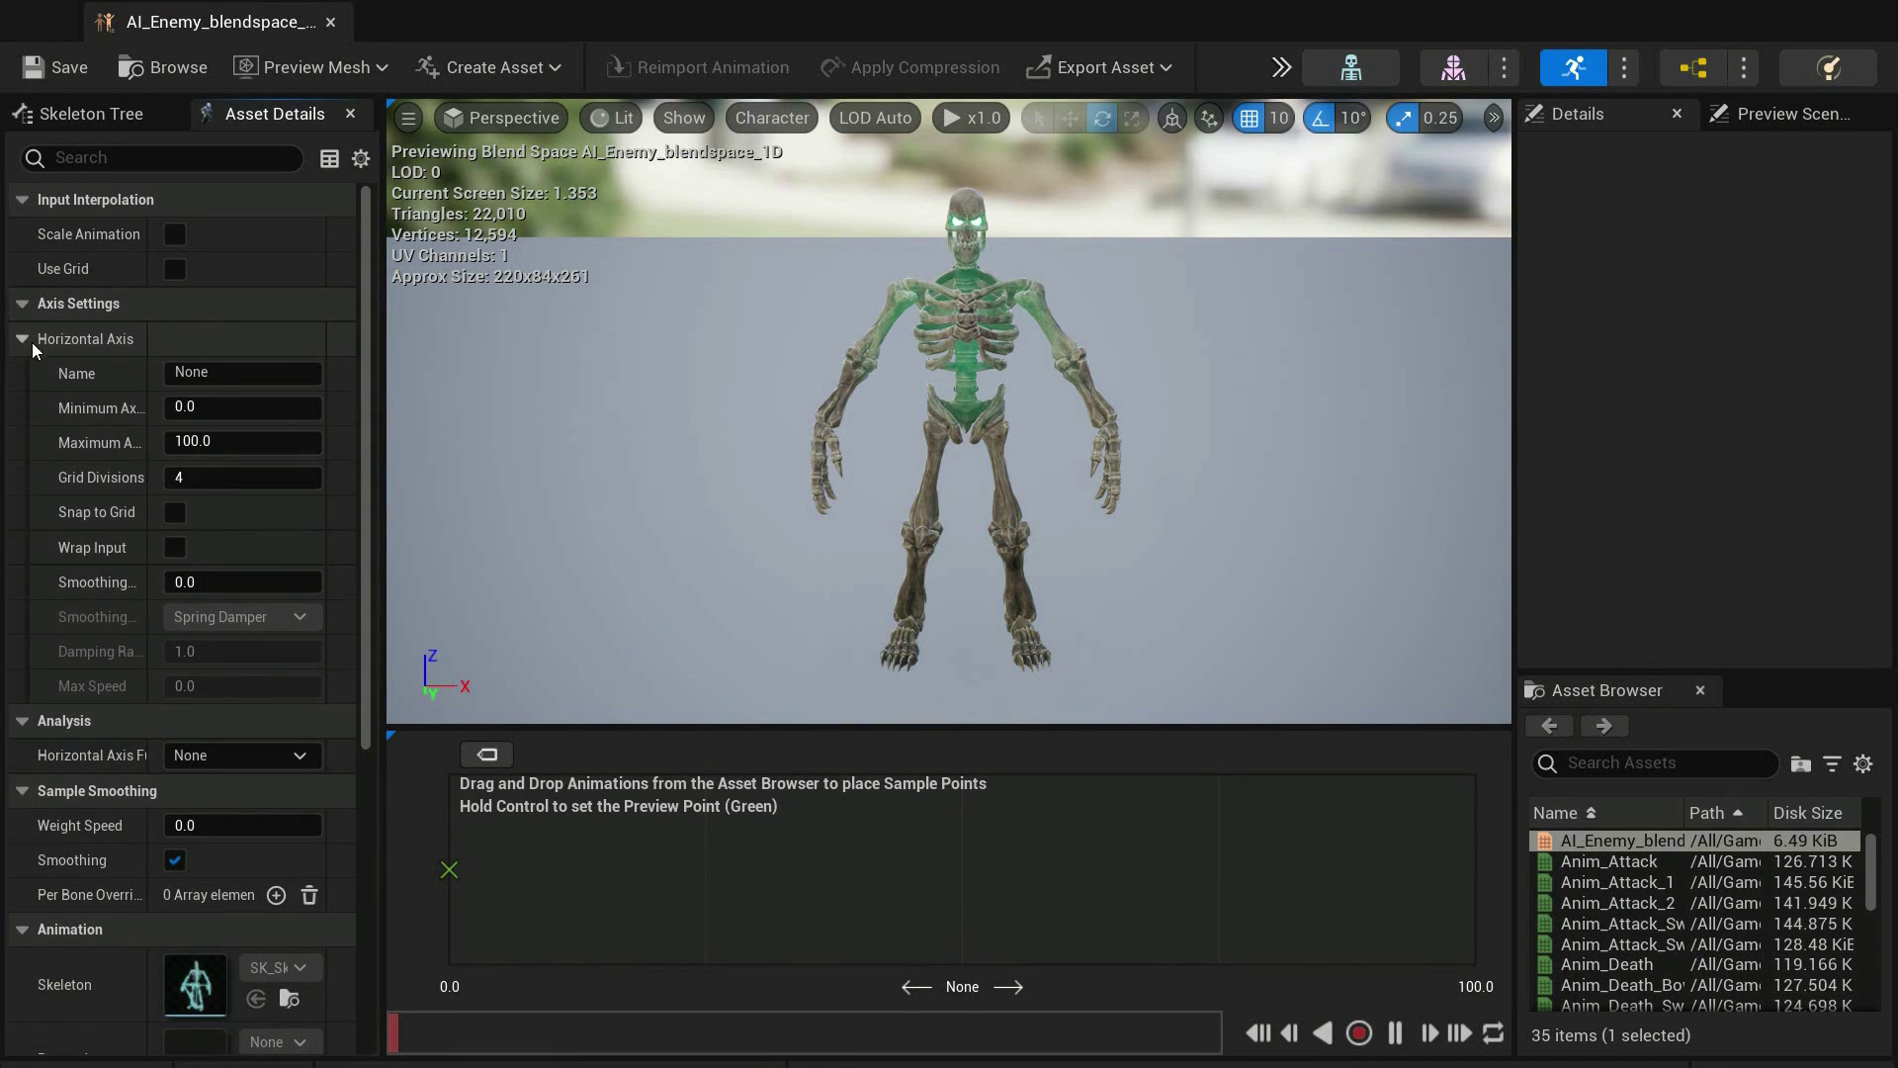
click(207, 377)
text(speed)
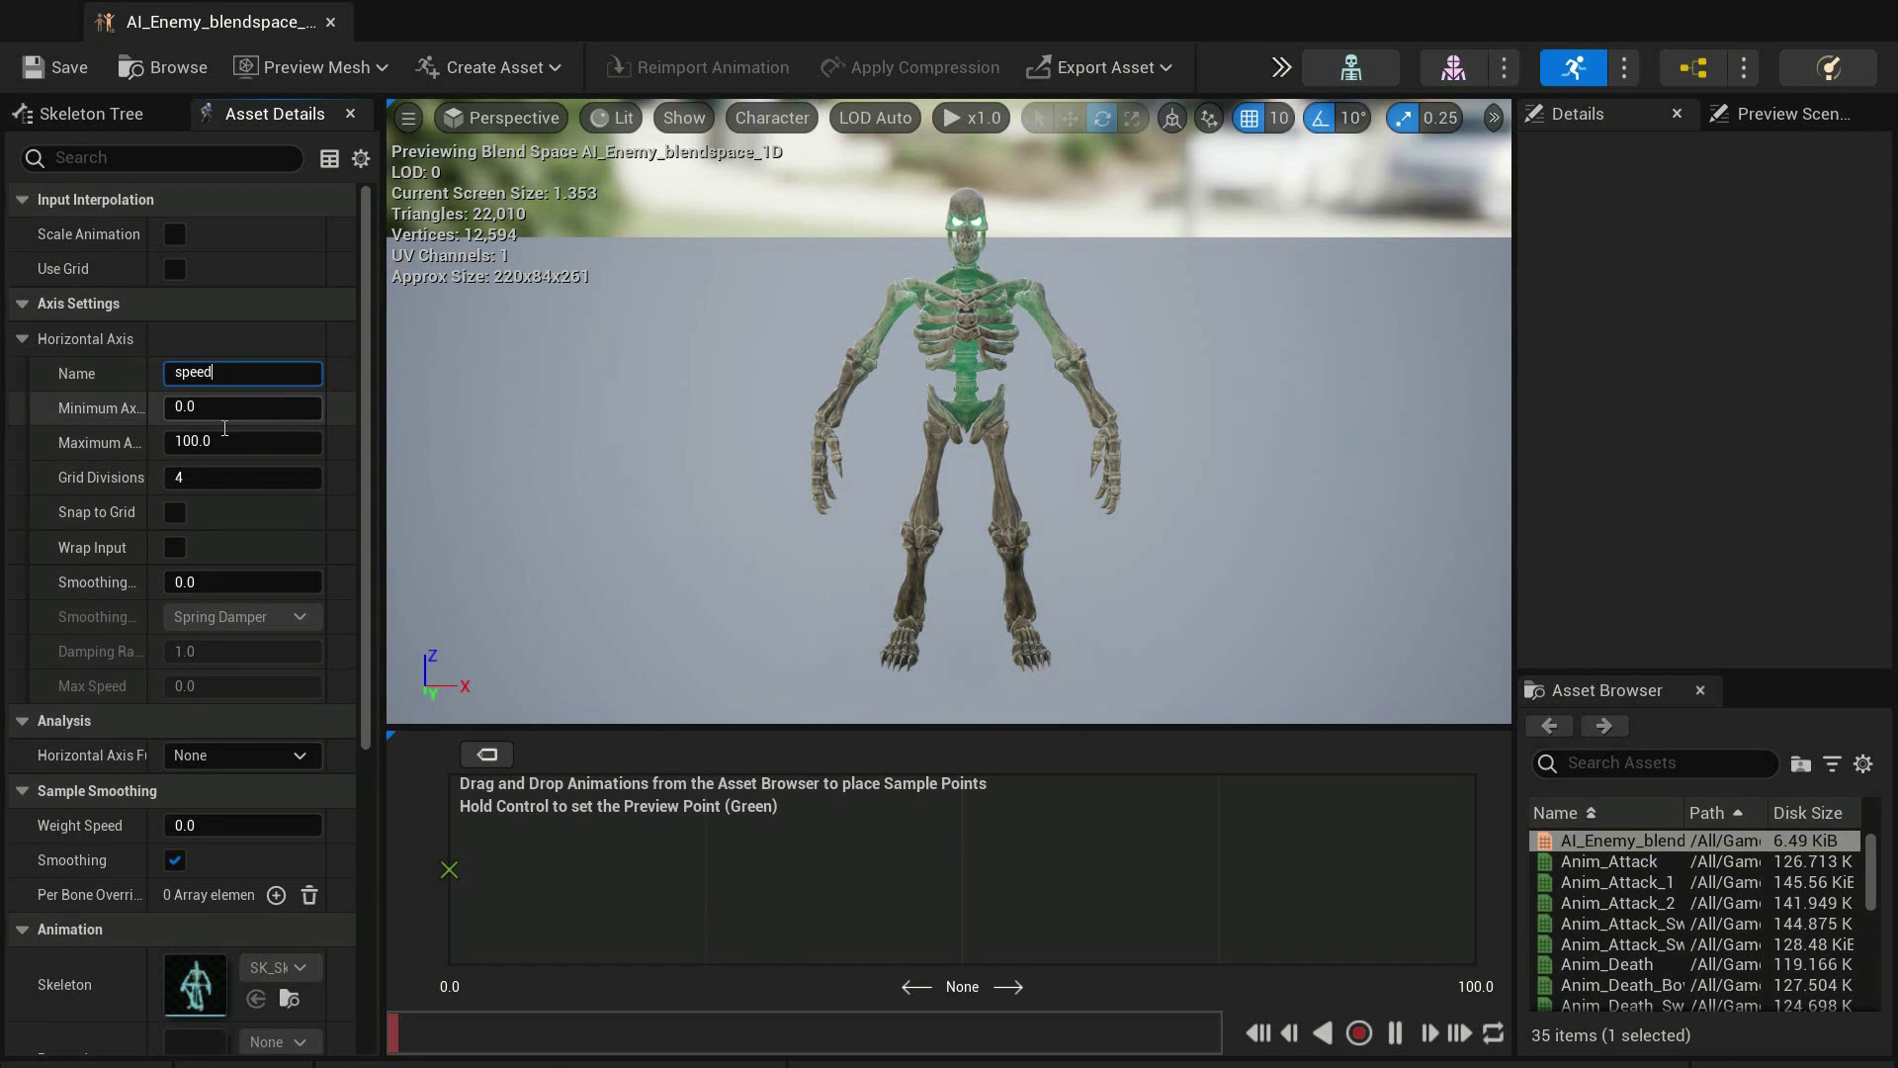
click(232, 444)
text(600)
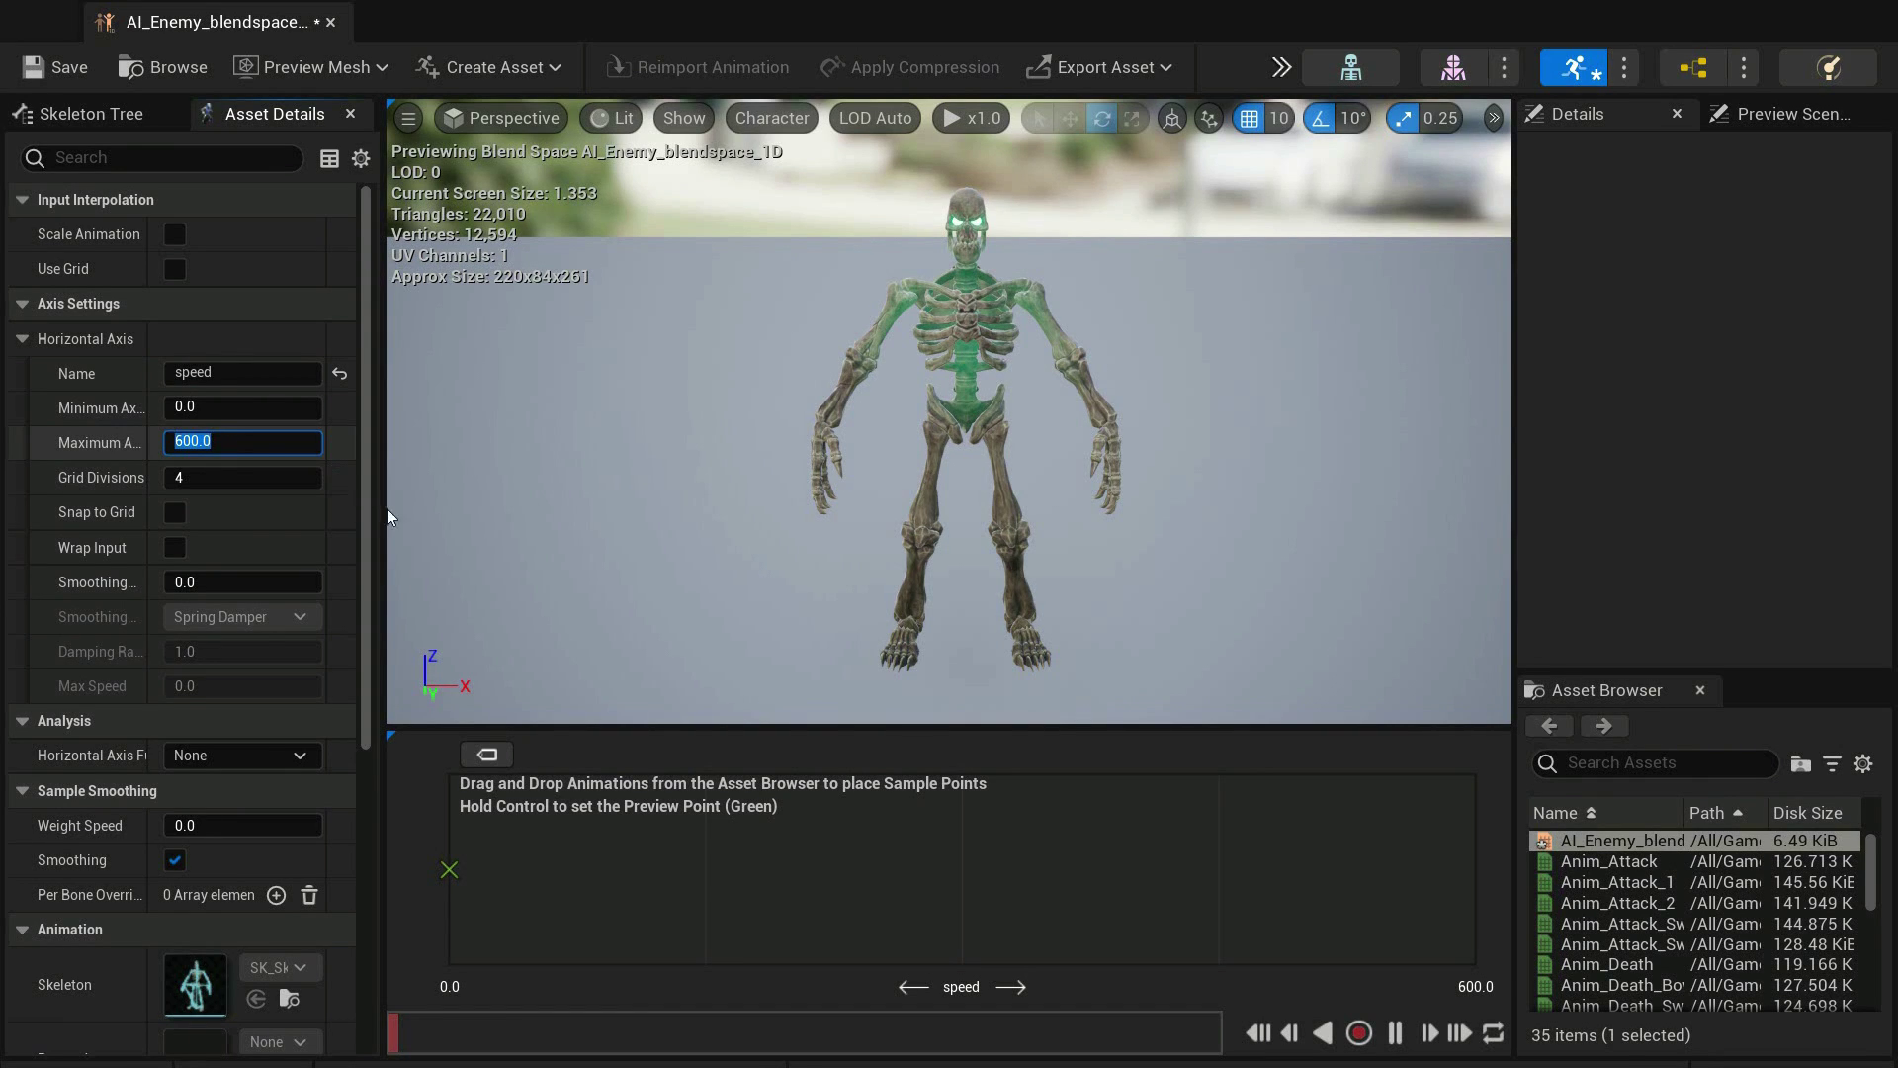
Place Anim_Idle at speed 0, Anim_Walk midway, and Anim_Run at 600 on the graph
click(1606, 766)
text(idle)
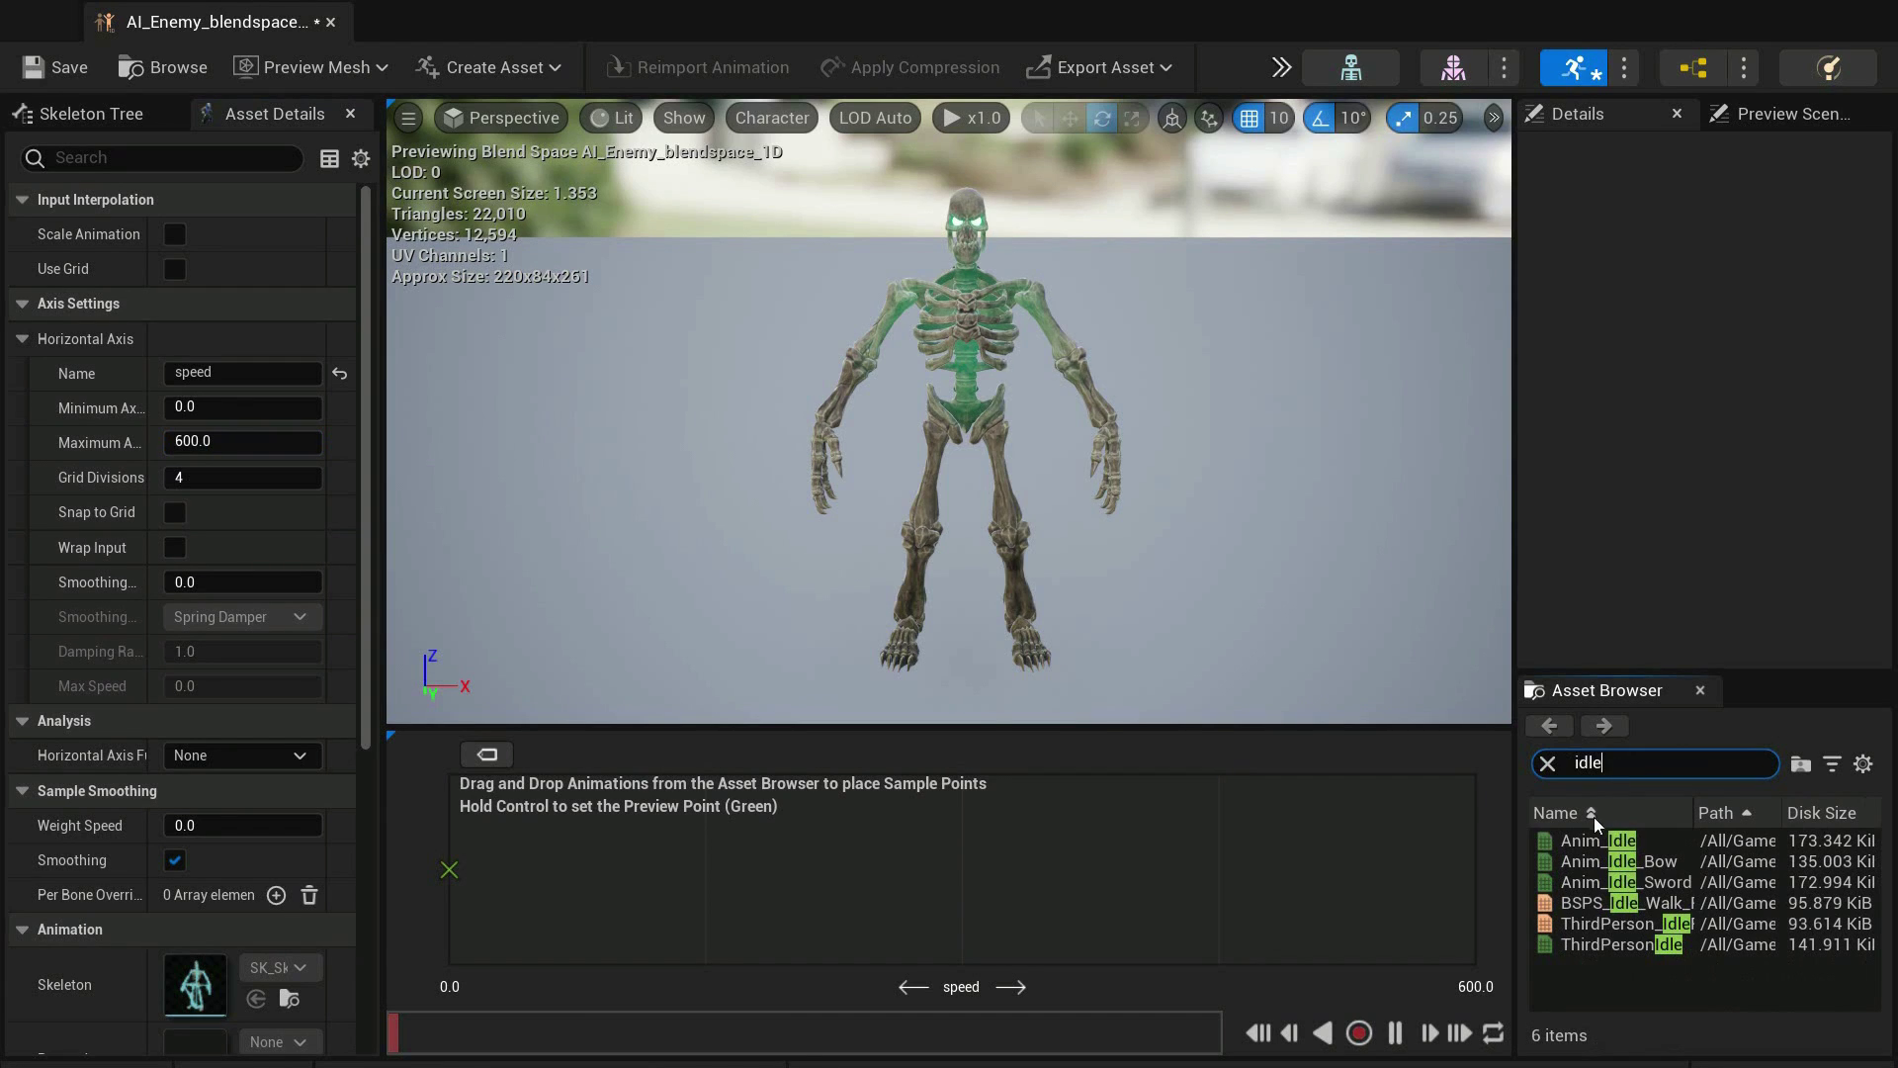
drag(1585, 839, 717, 861)
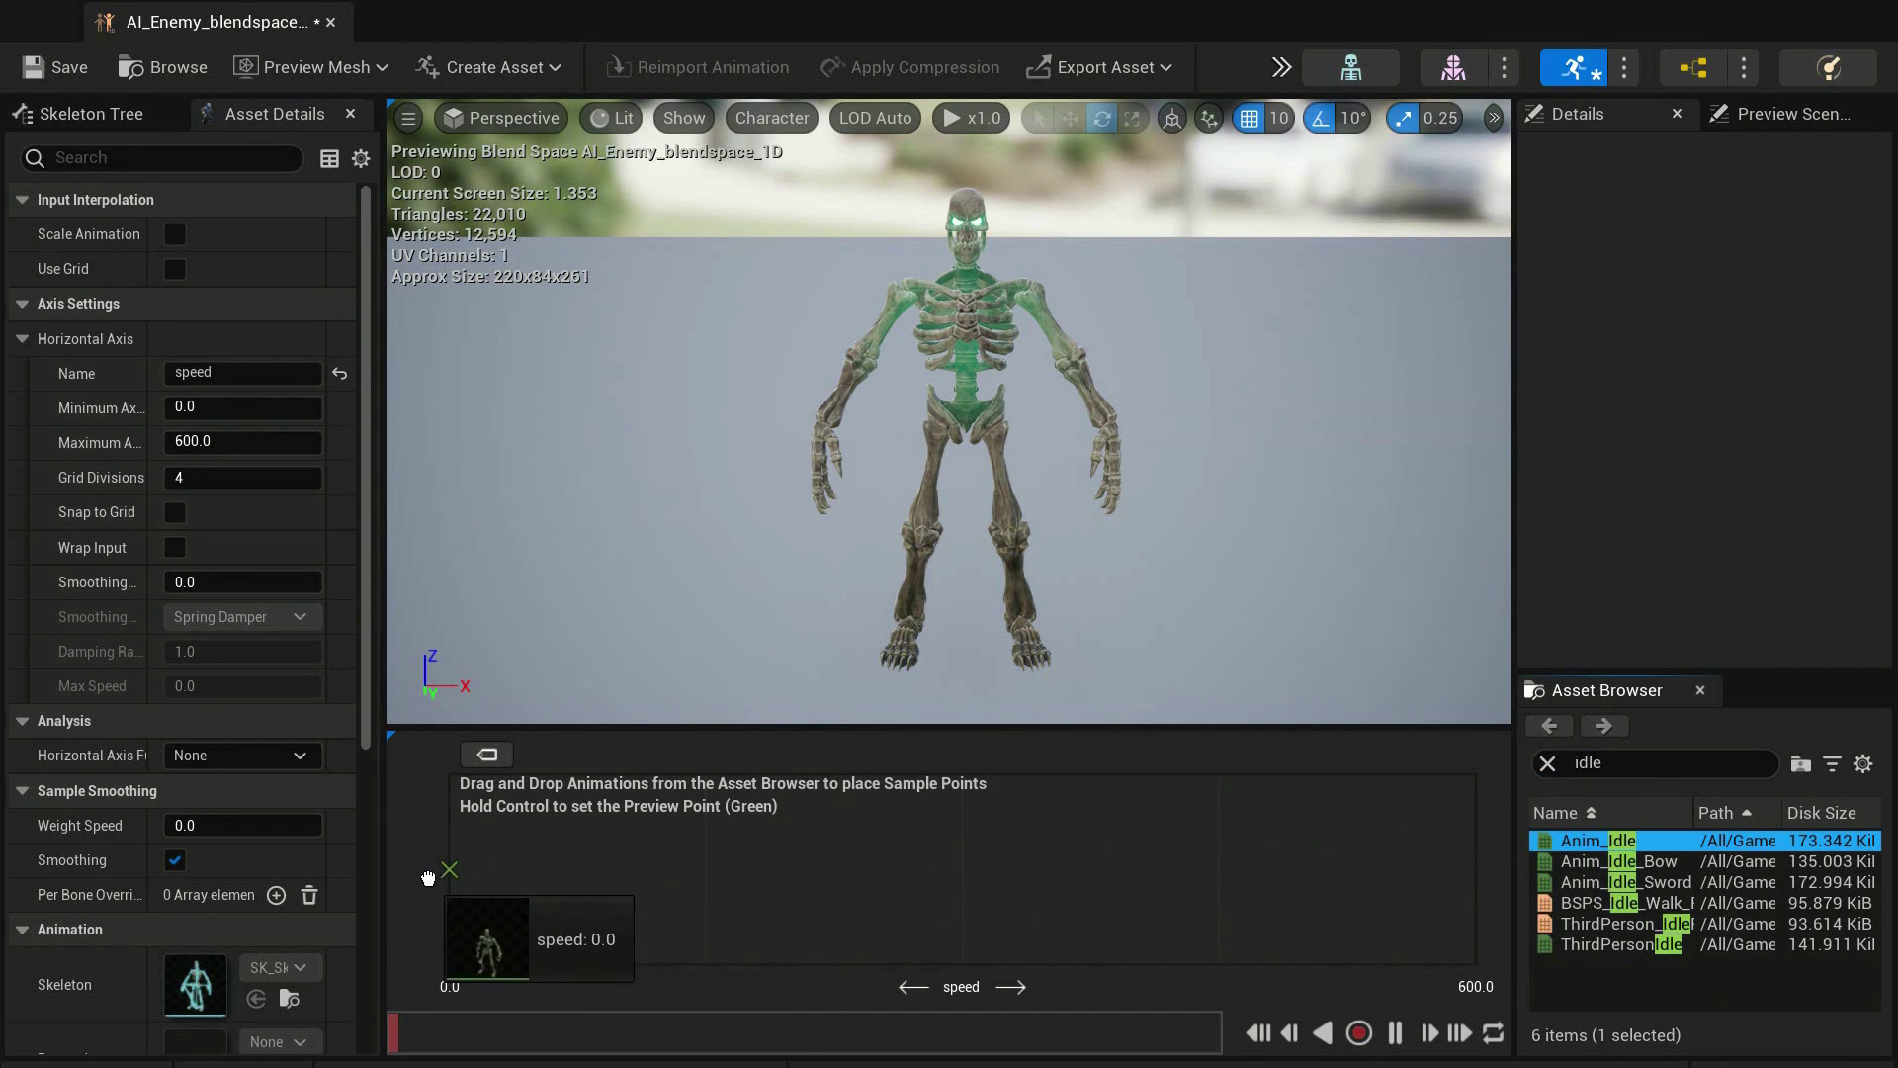
drag(717, 861, 447, 870)
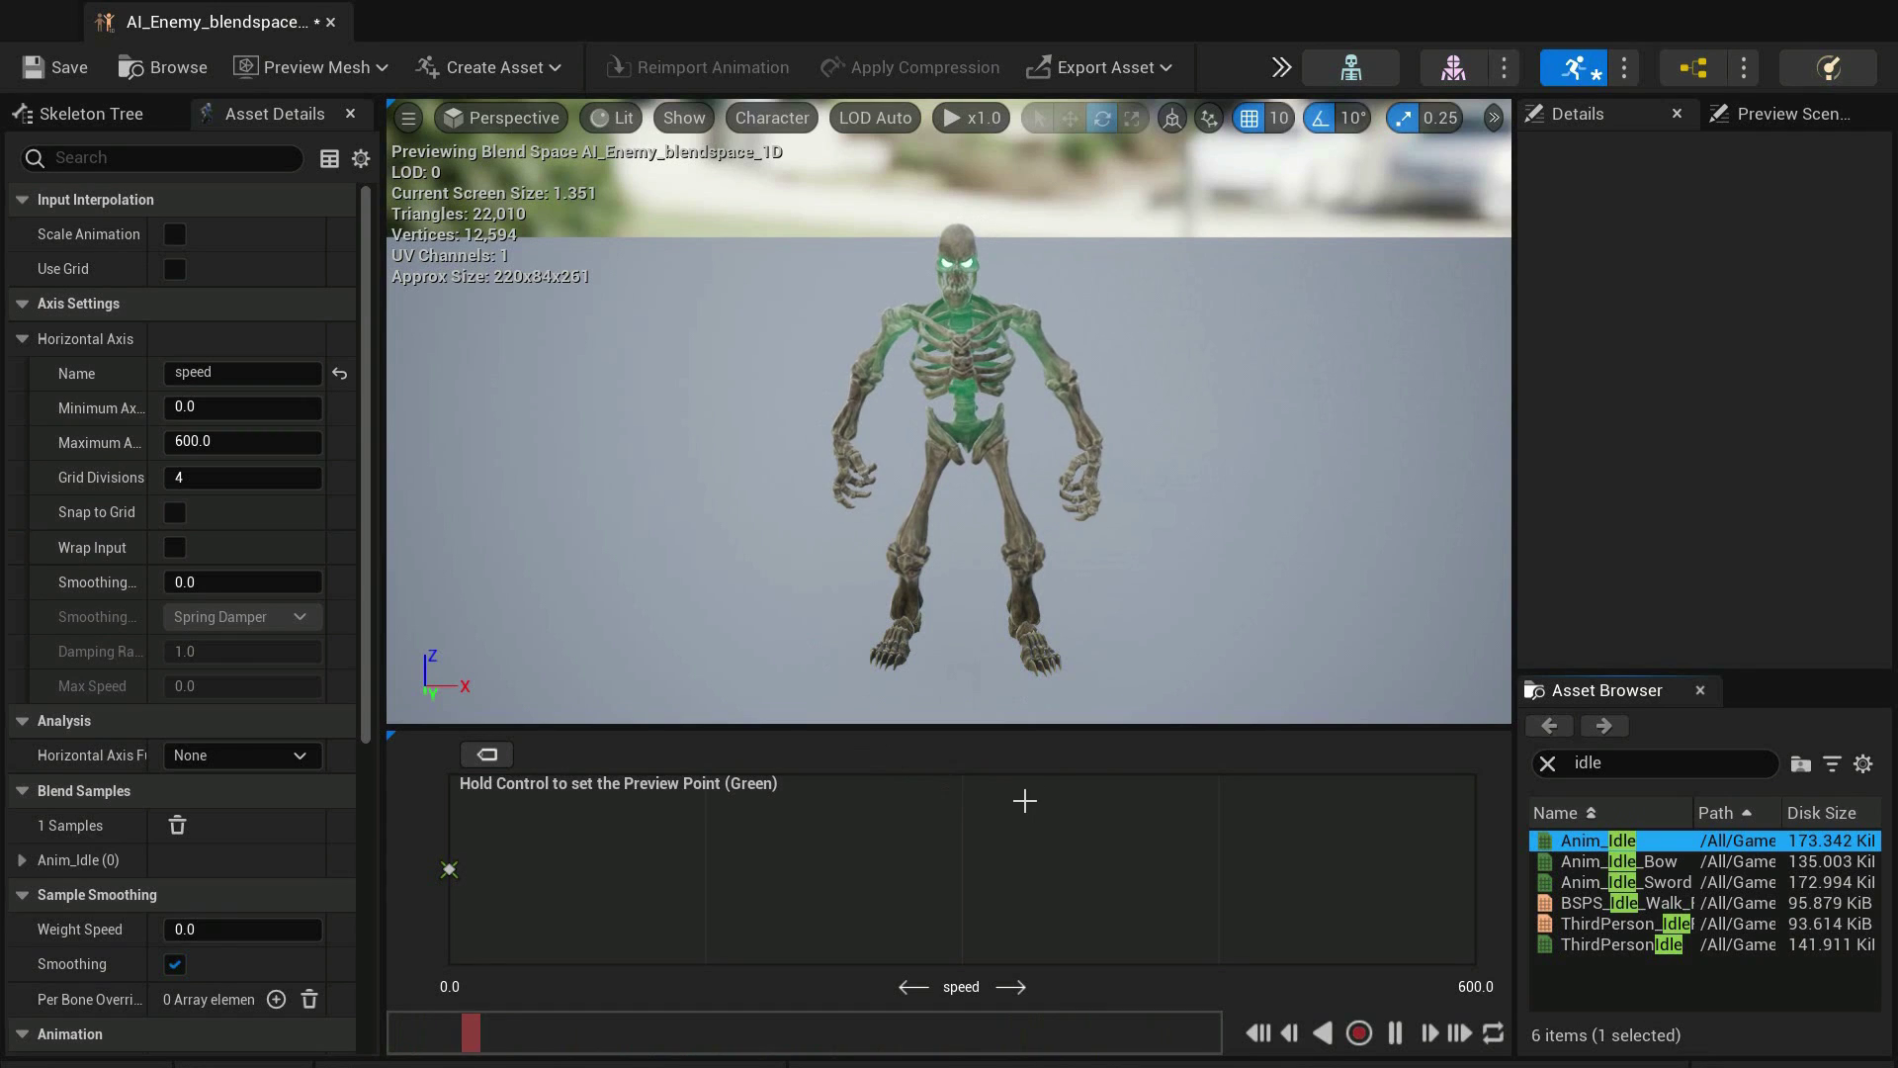
click(1633, 762)
text(walk)
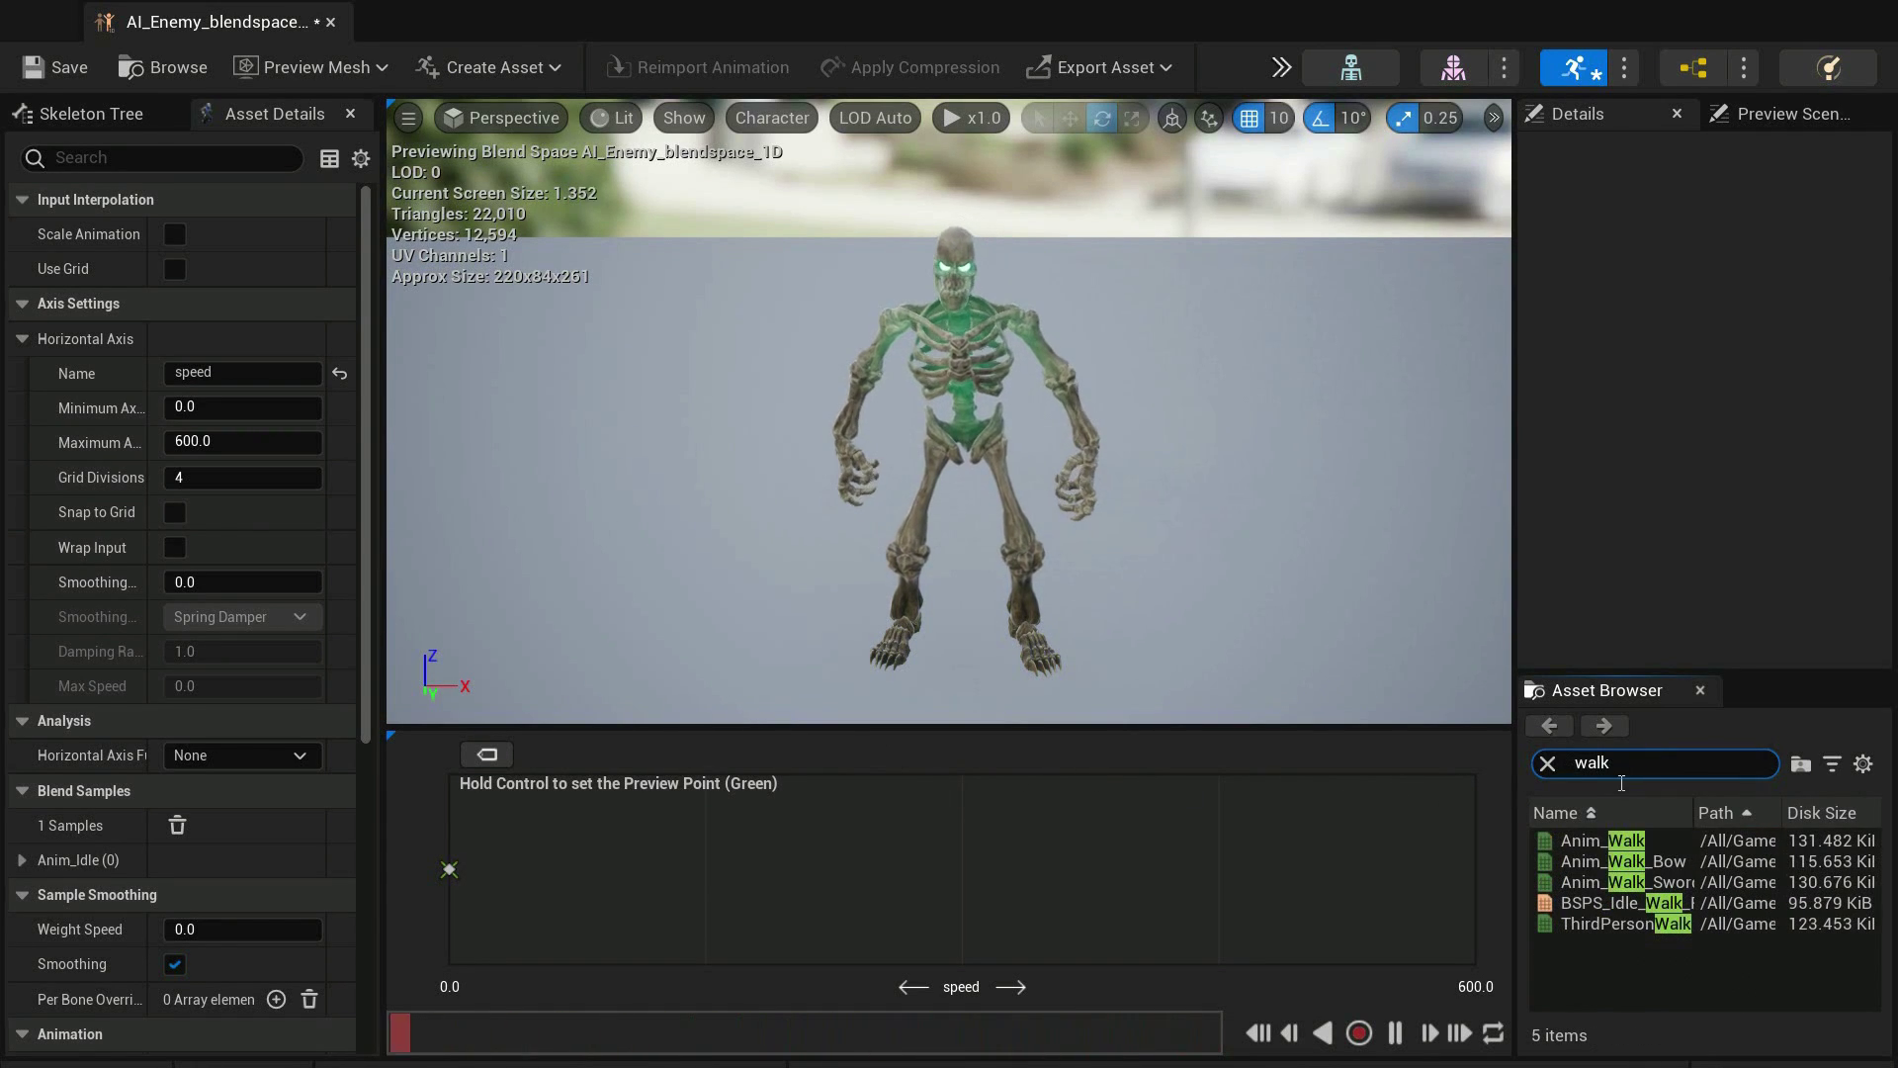
click(1587, 840)
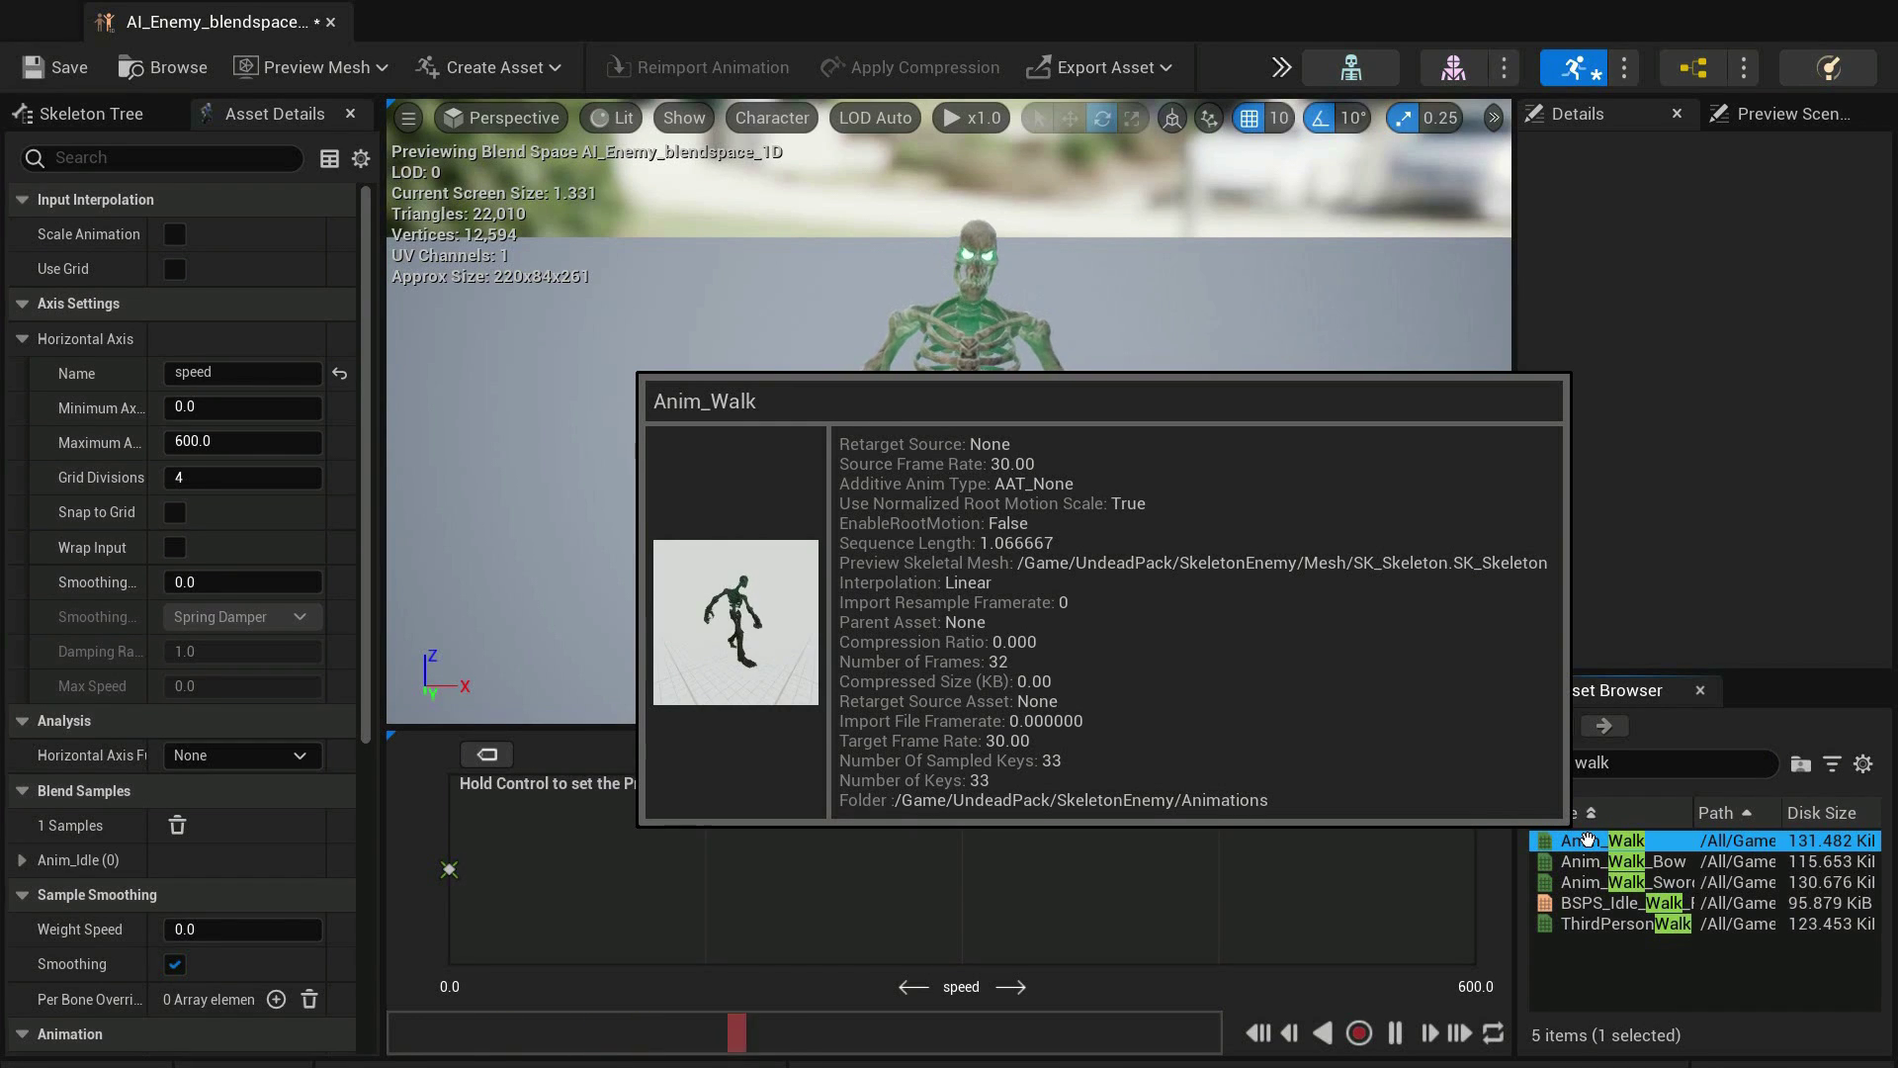
drag(1587, 839, 957, 870)
double_click(1598, 764)
text(run)
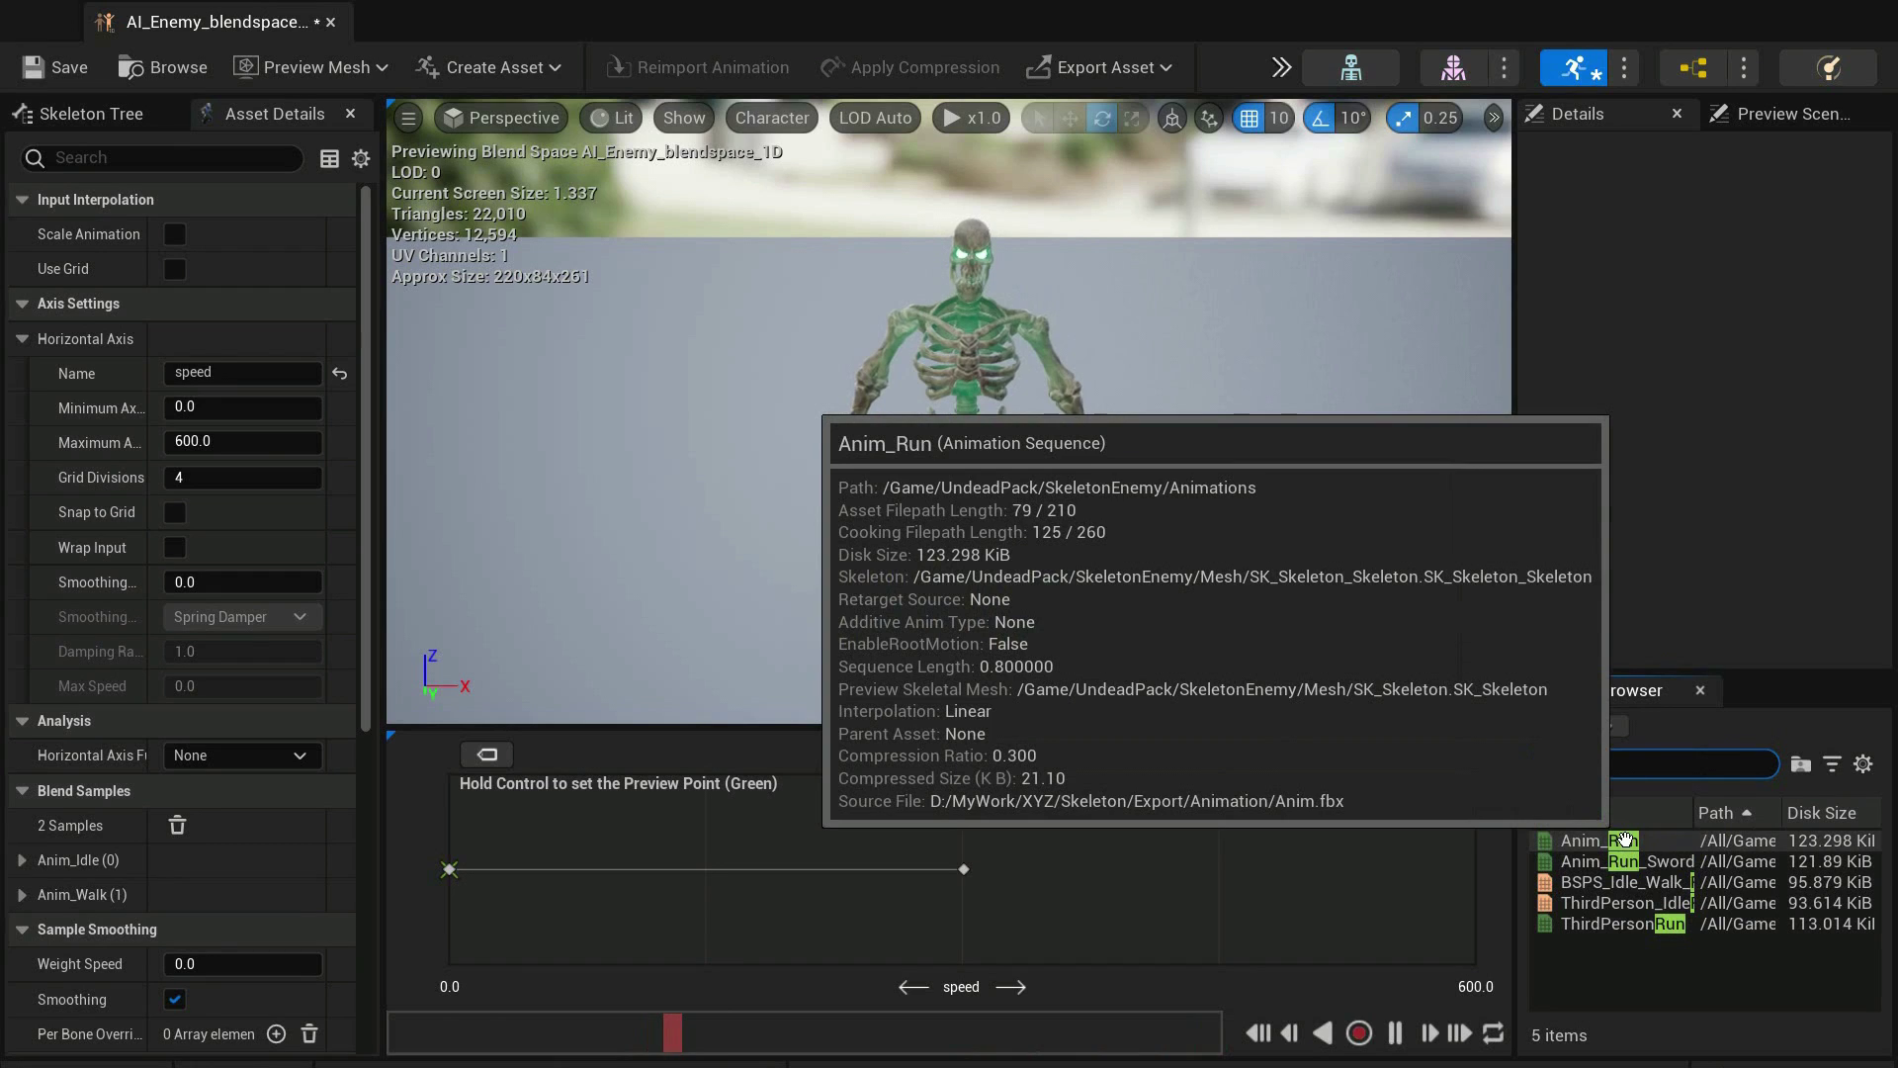
drag(1624, 839, 1486, 881)
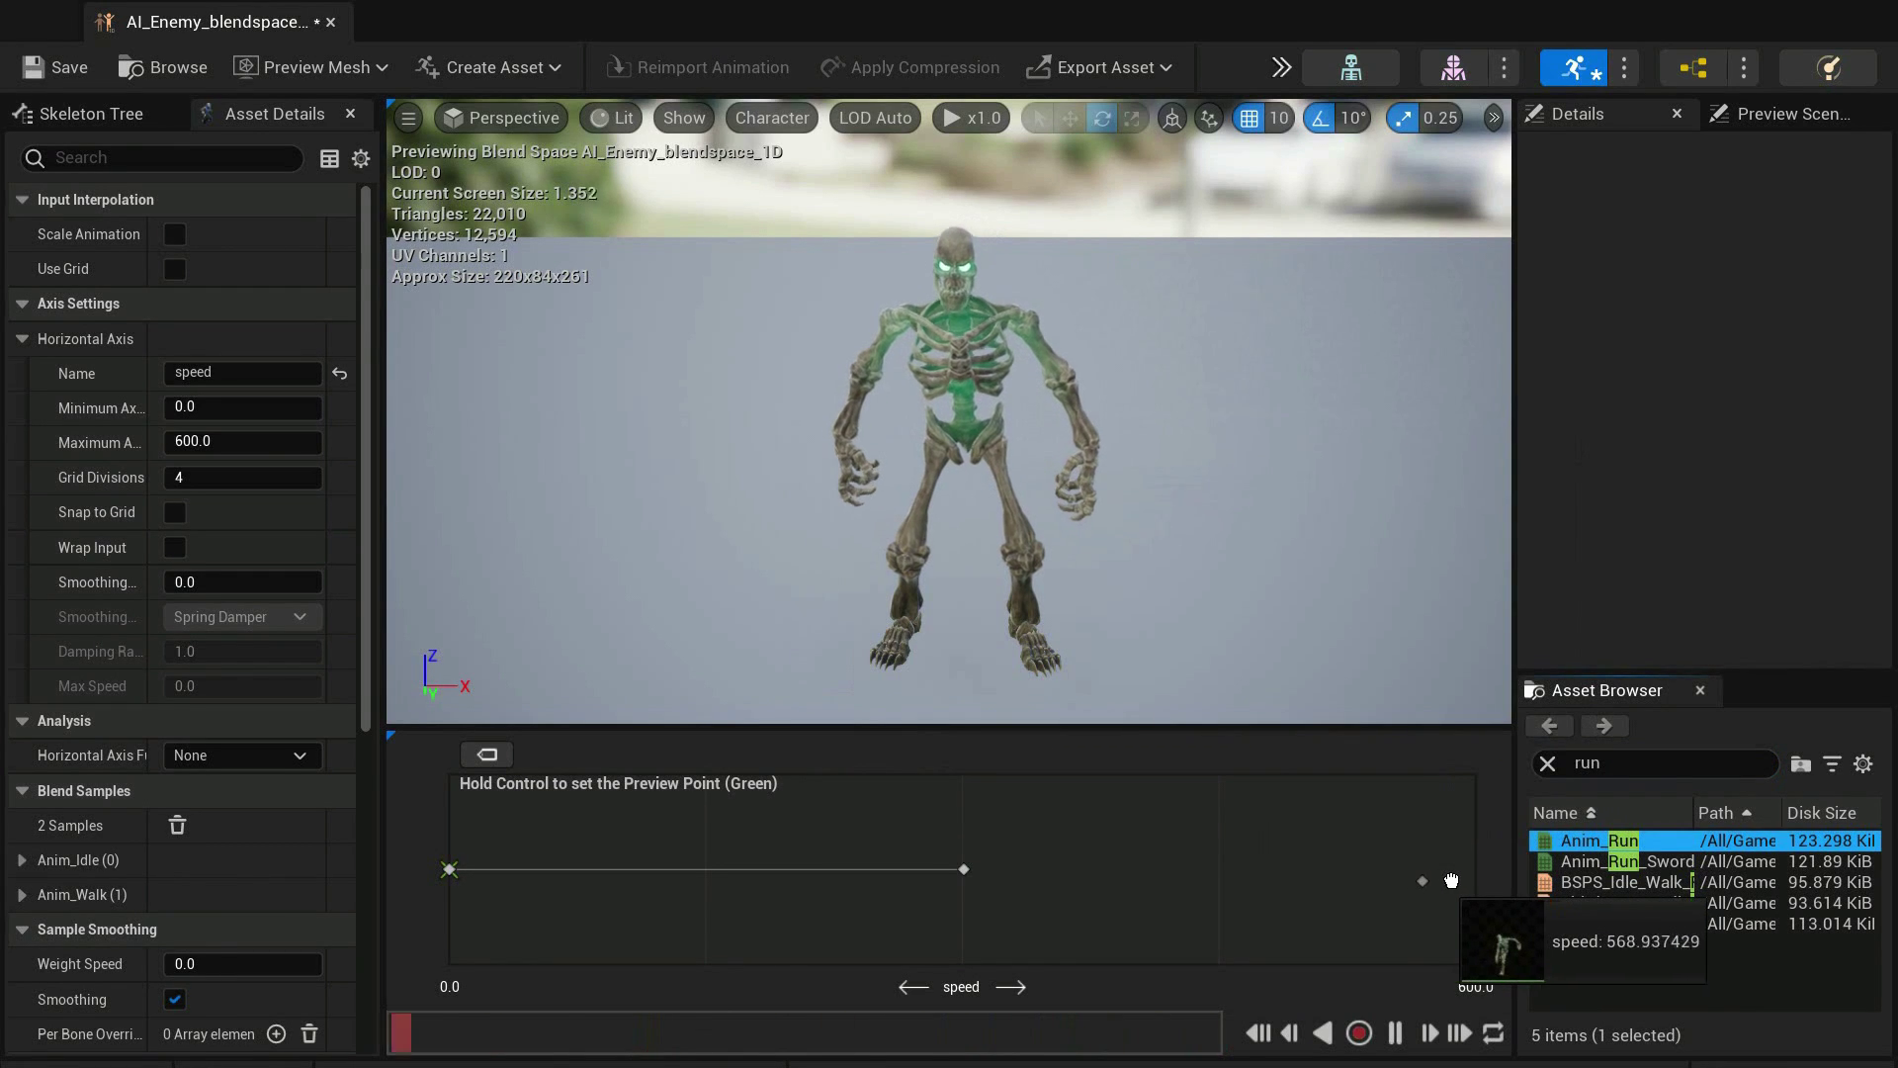
drag(1486, 883, 1473, 870)
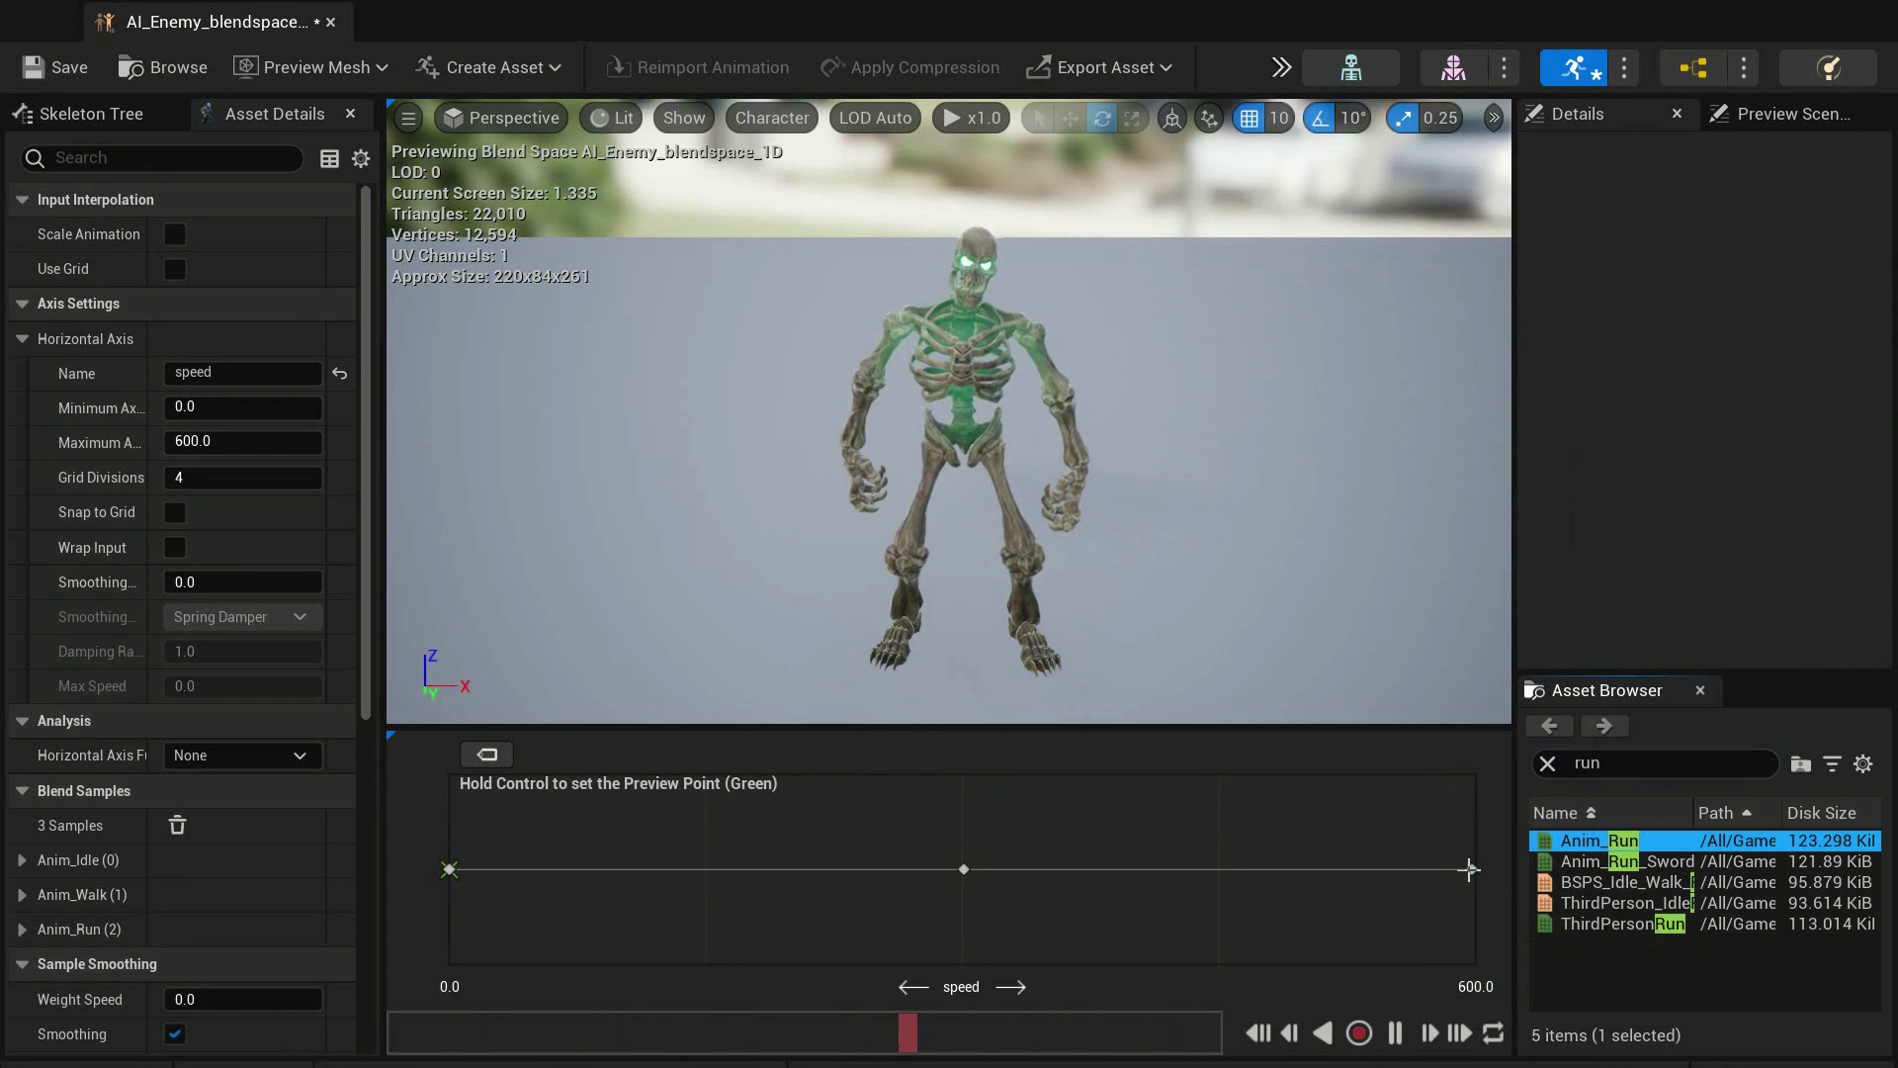
Preview the idle-walk-run blend along the speed axis and save the blend space
click(1476, 870)
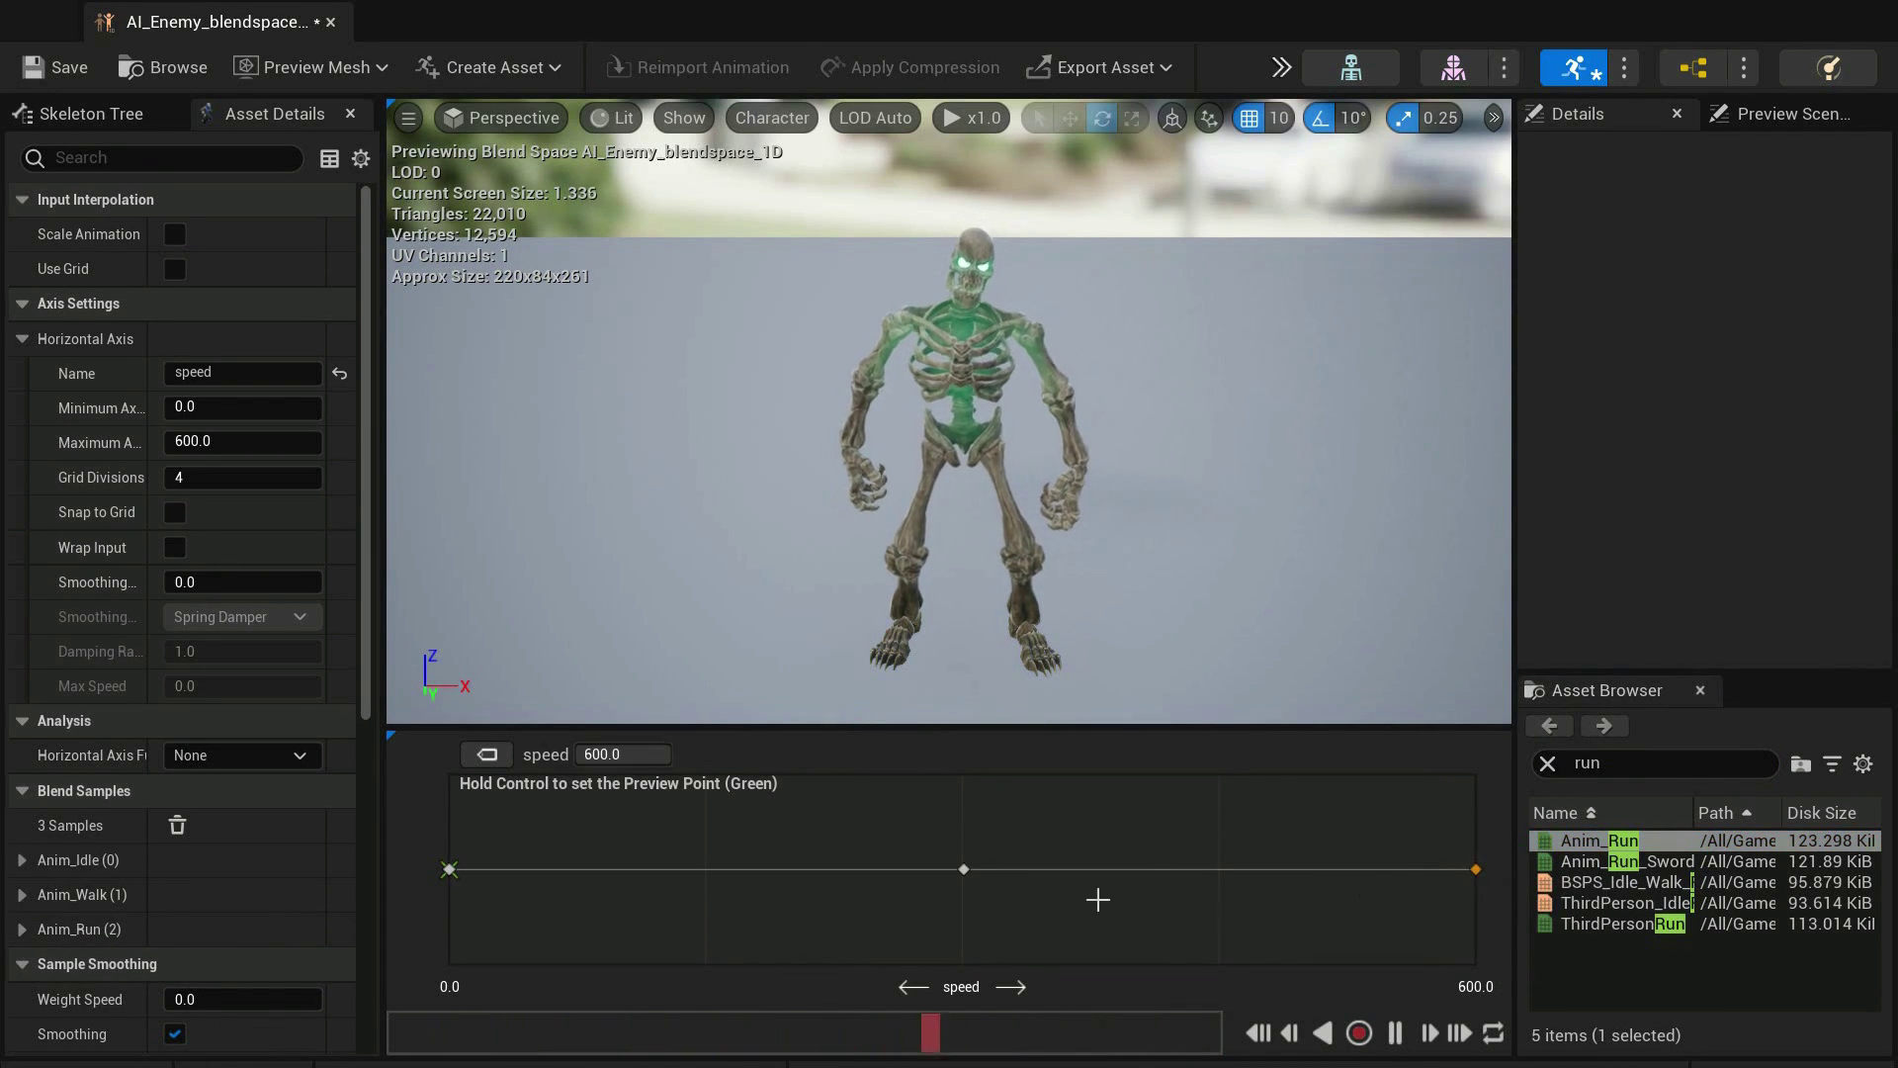
ctrl+drag(484, 876, 1006, 866)
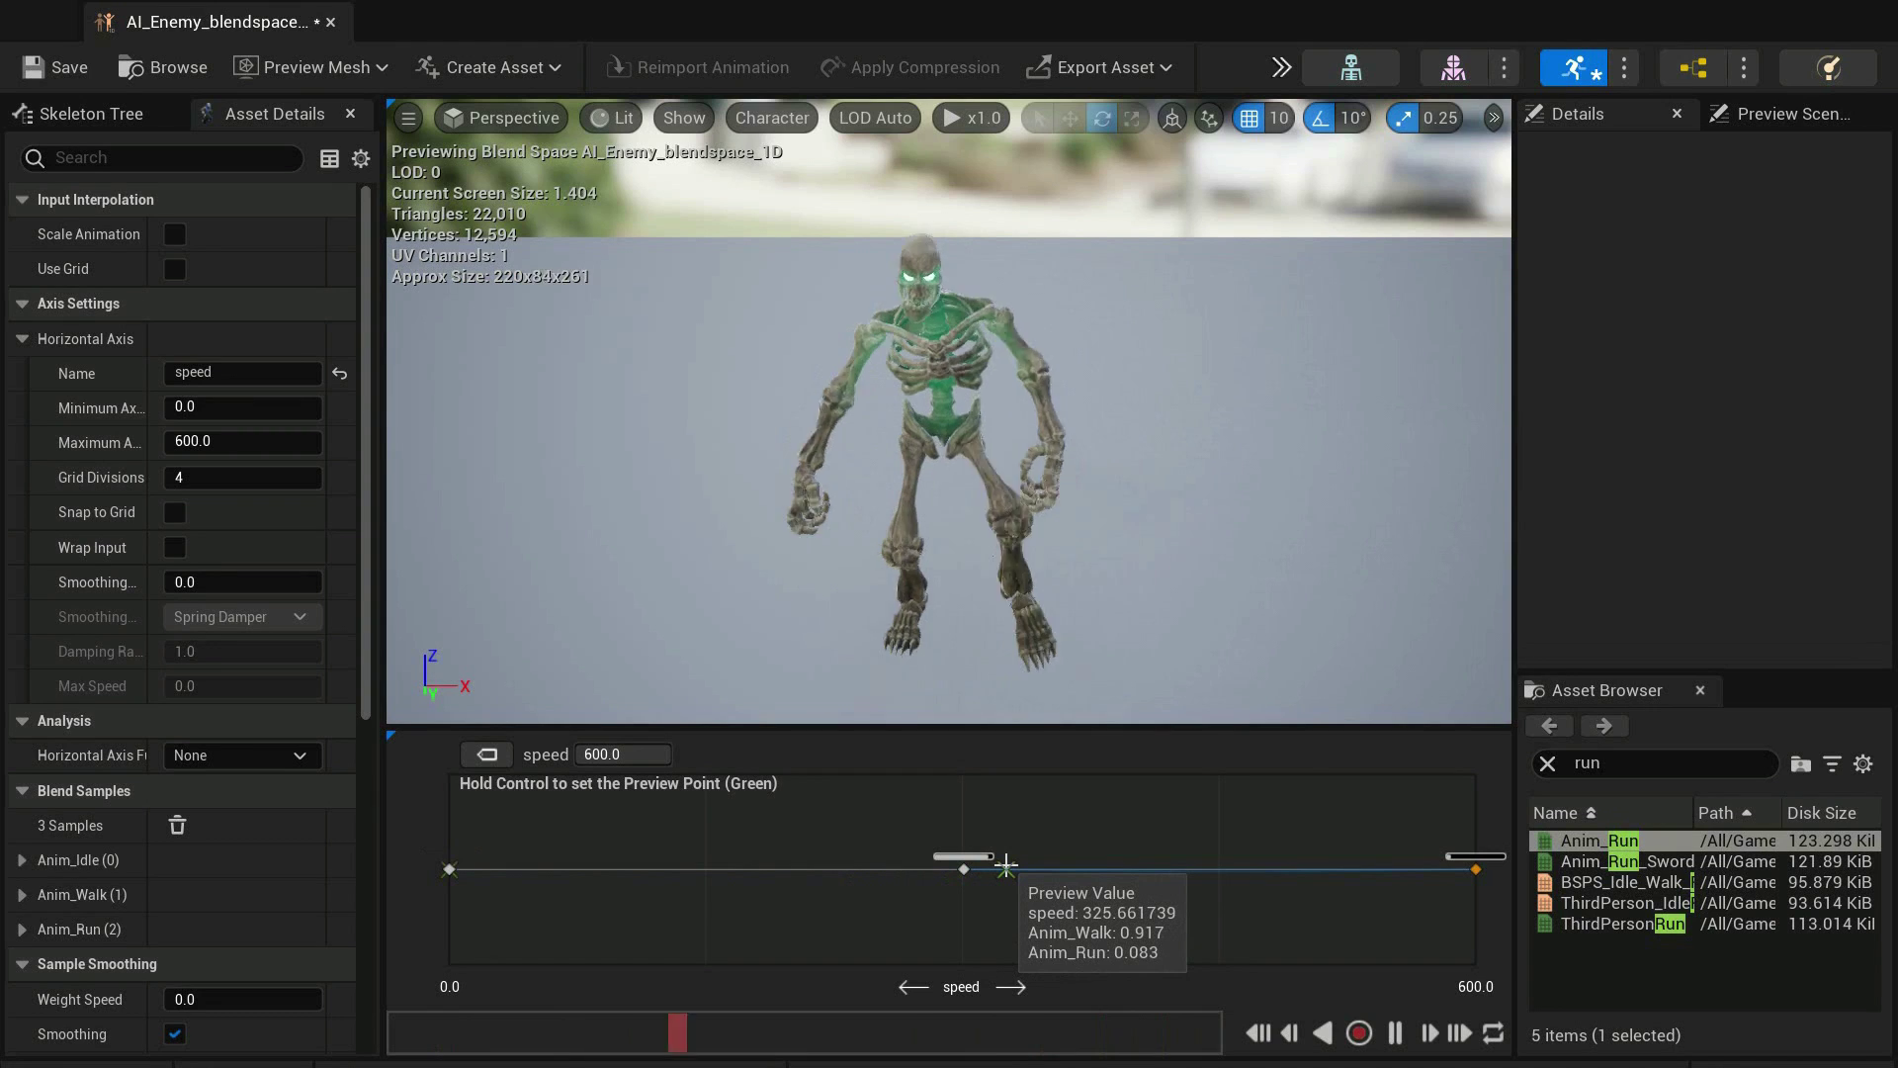
ctrl+drag(1006, 866, 1365, 841)
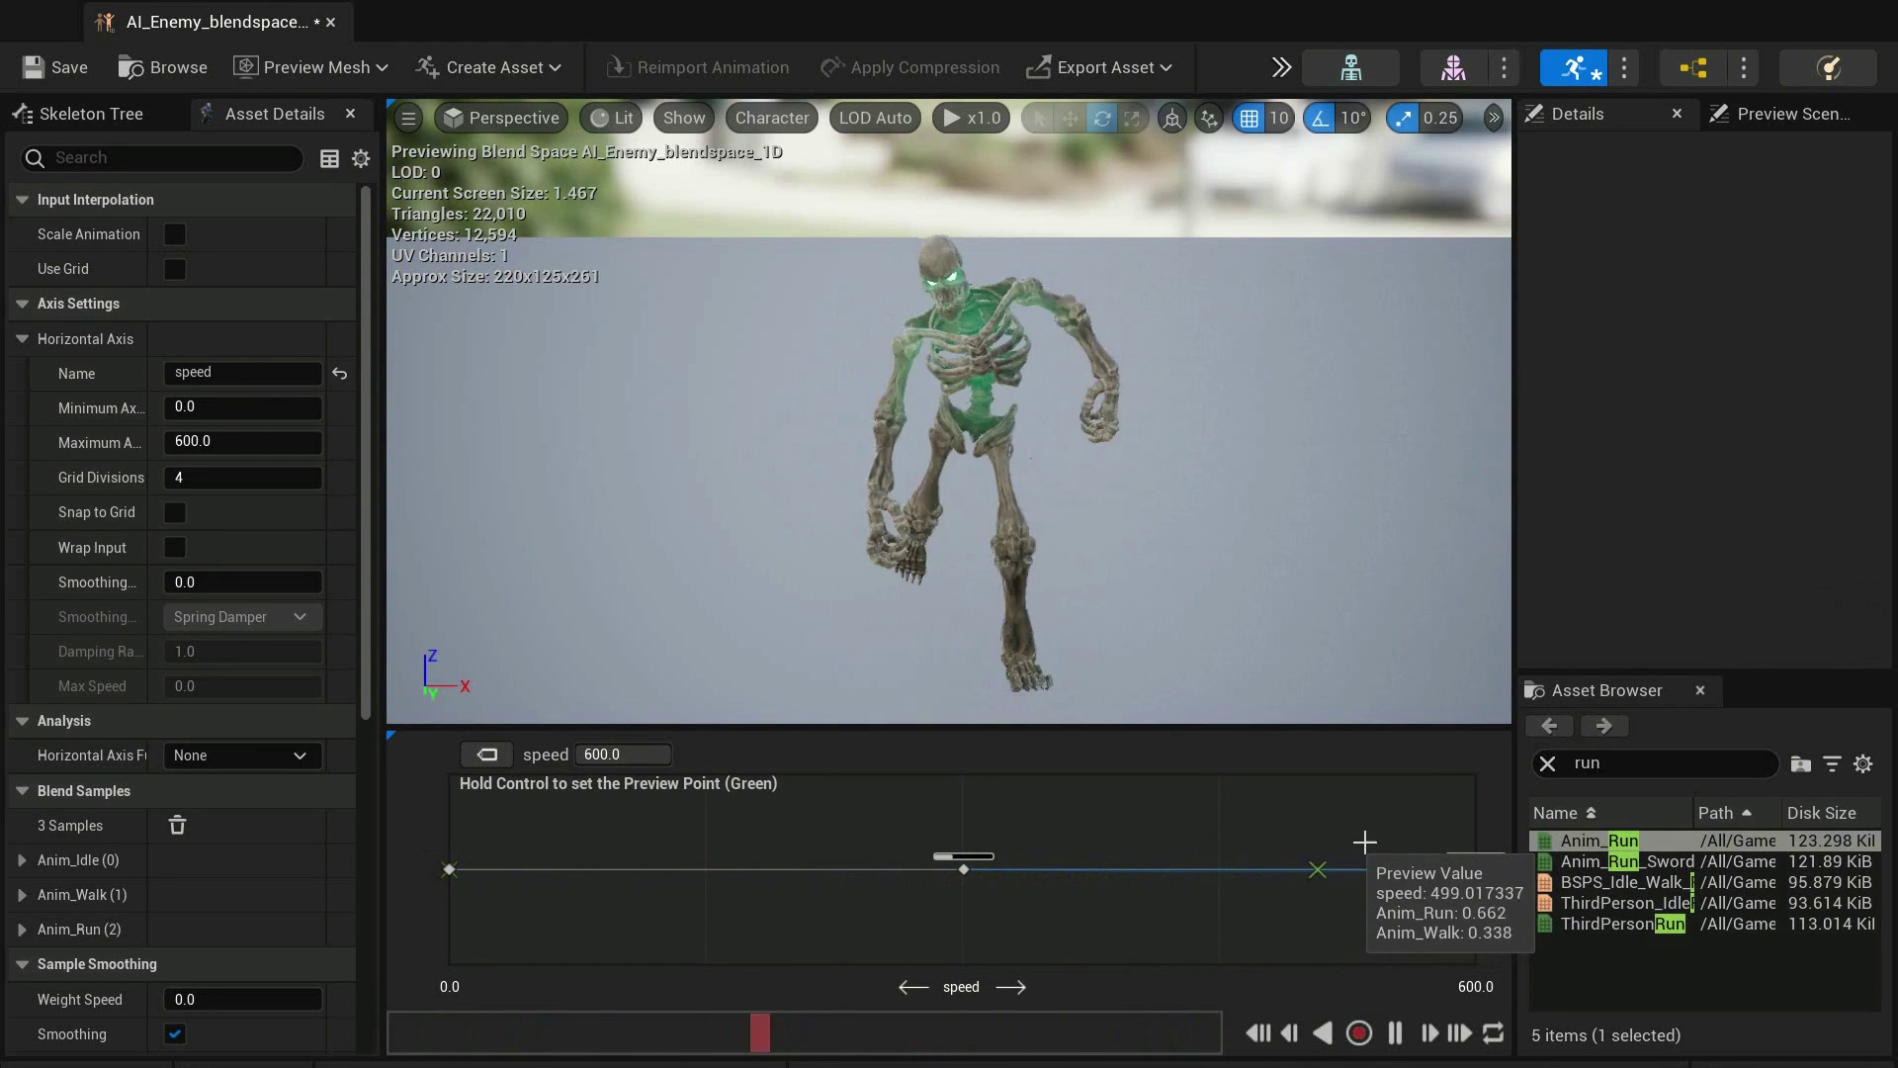
ctrl+drag(1364, 841, 492, 869)
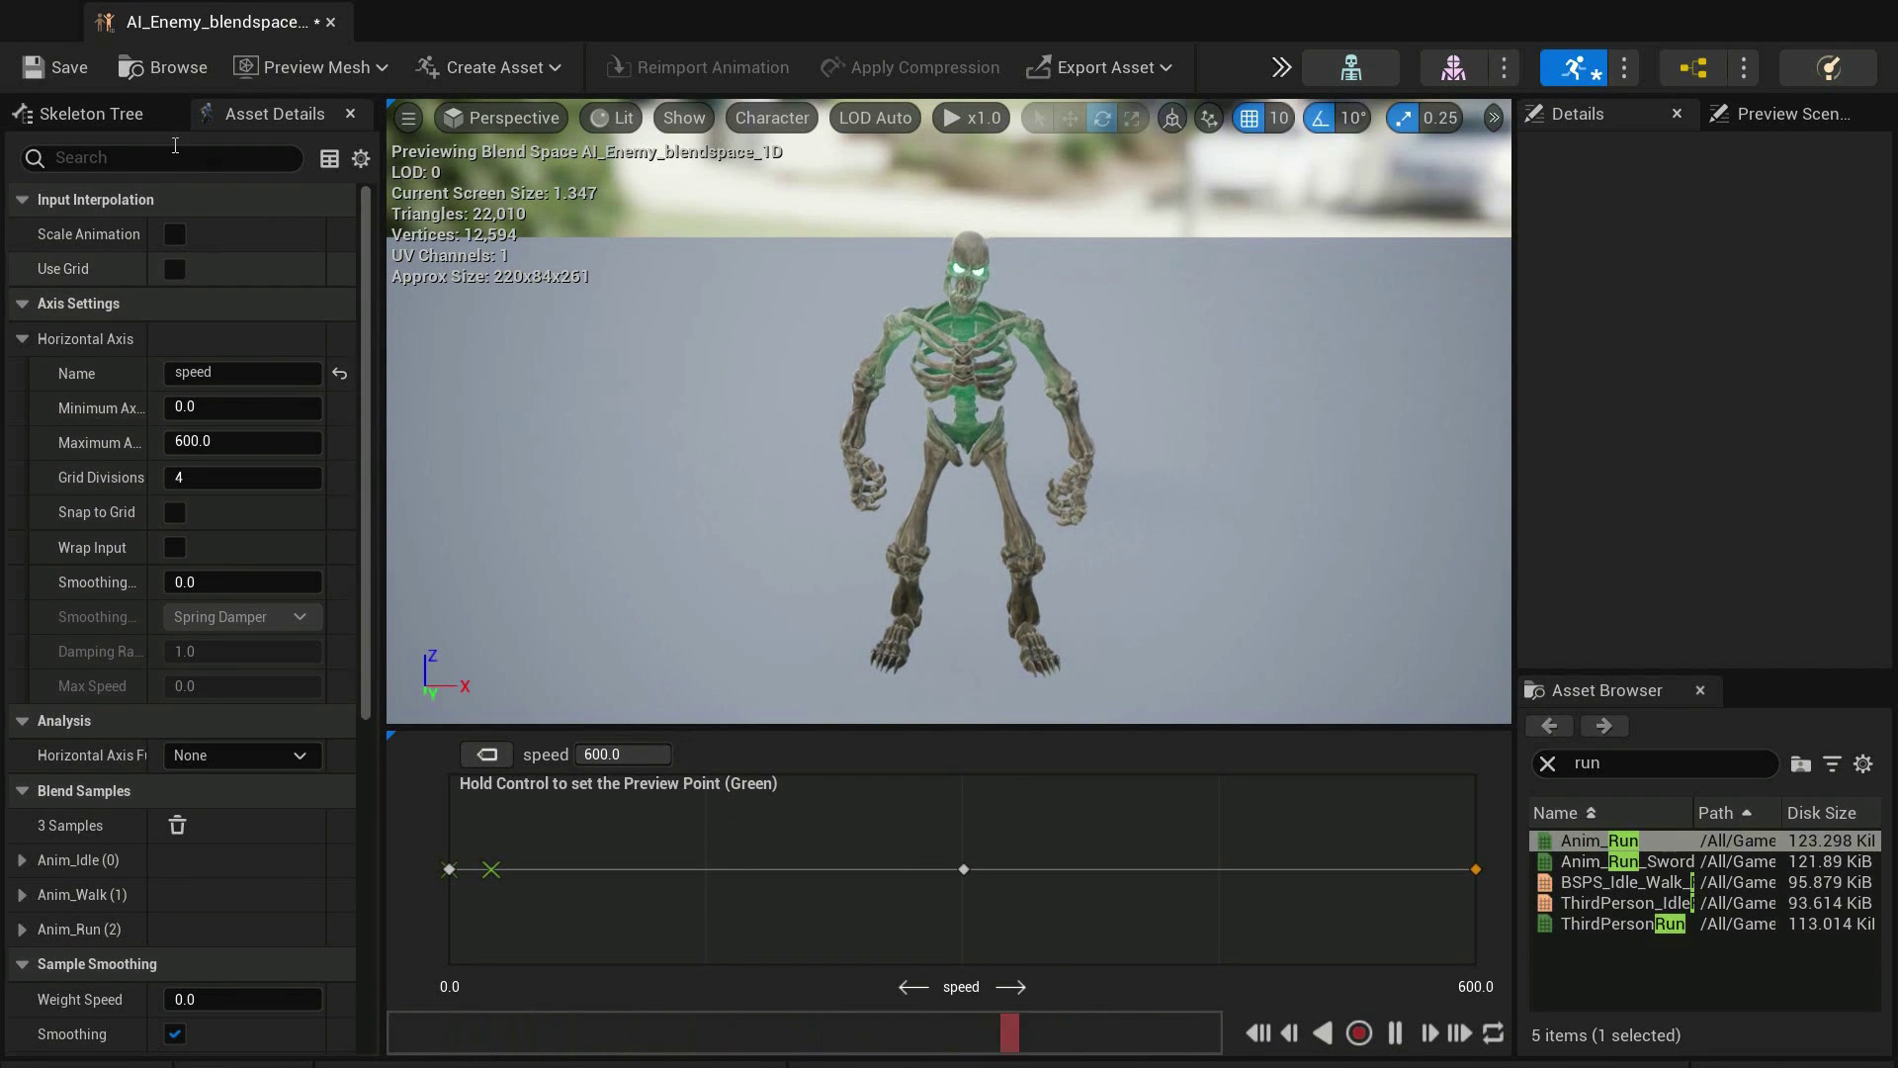
click(61, 67)
Create Animation Blueprint ABP_enemy_AI targeting SK_Skeleton_Skeleton in Animations and open it
right_click(1001, 934)
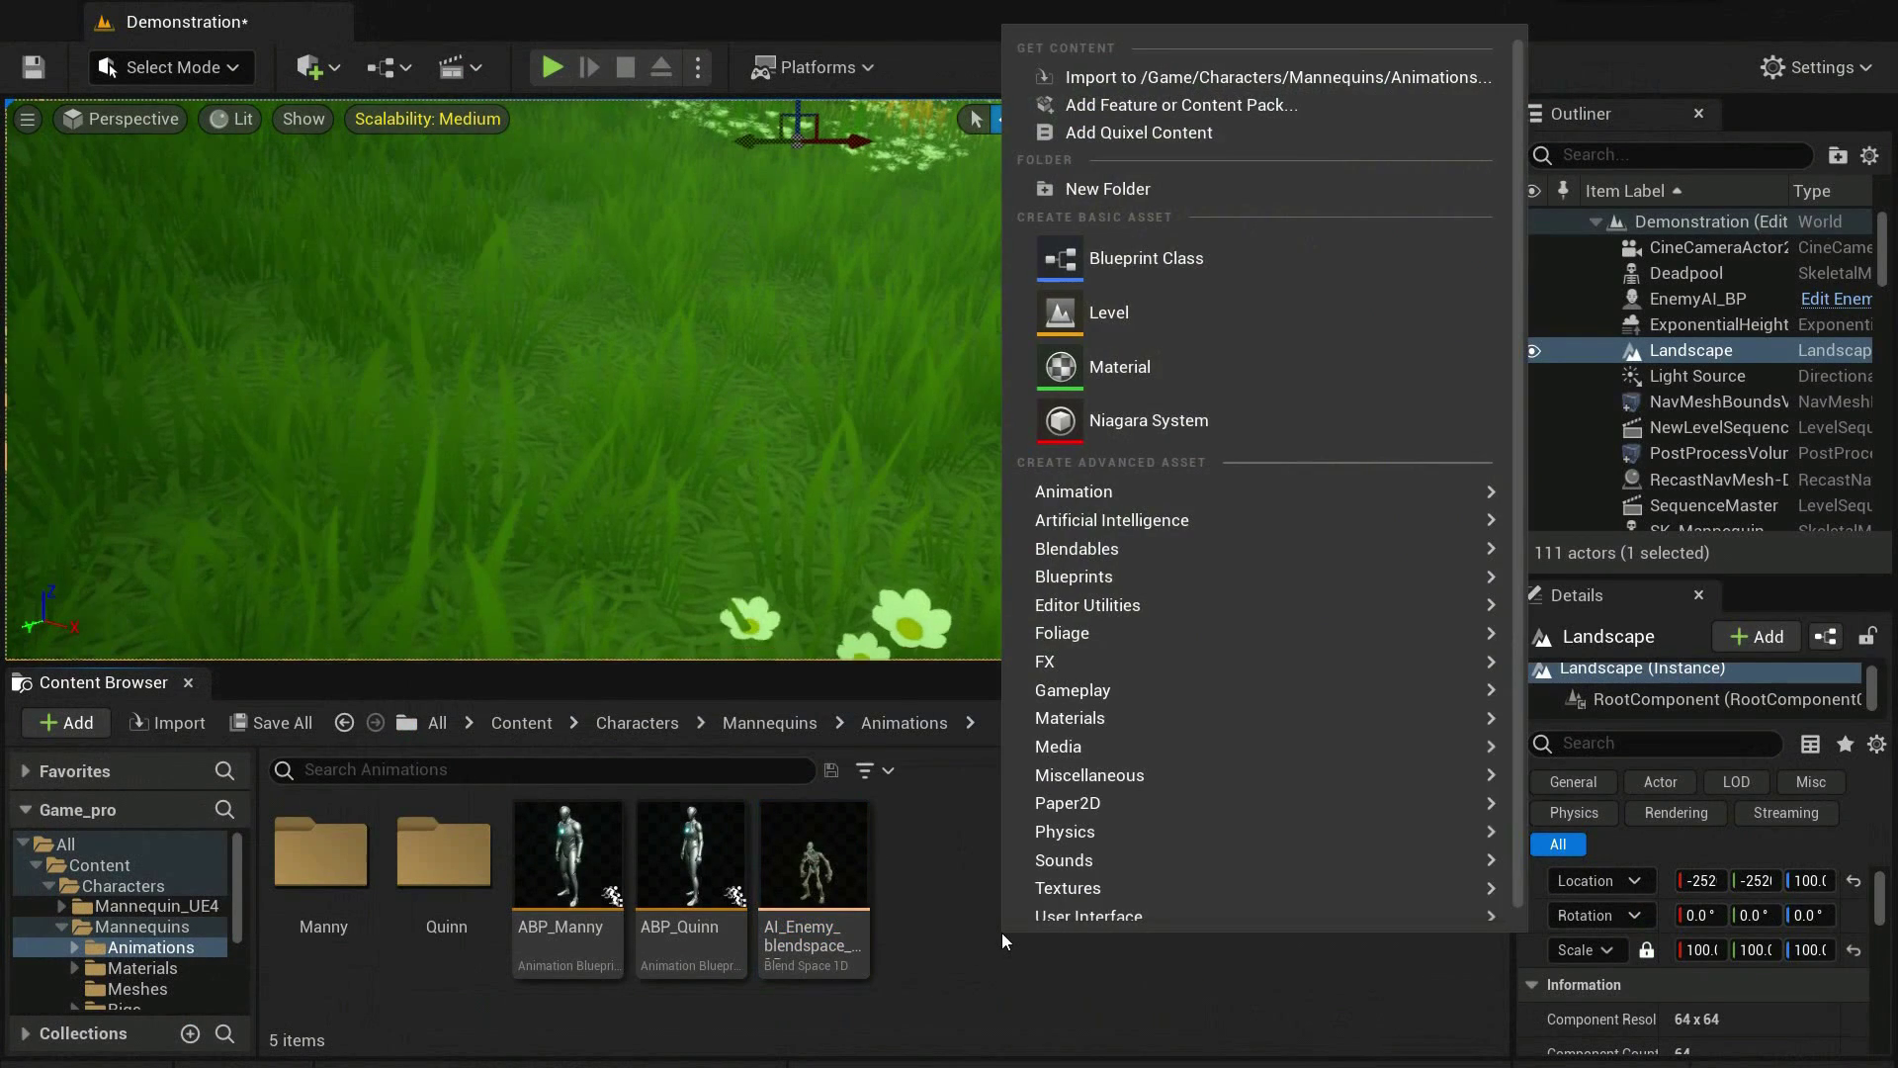
mouse_move(1028, 498)
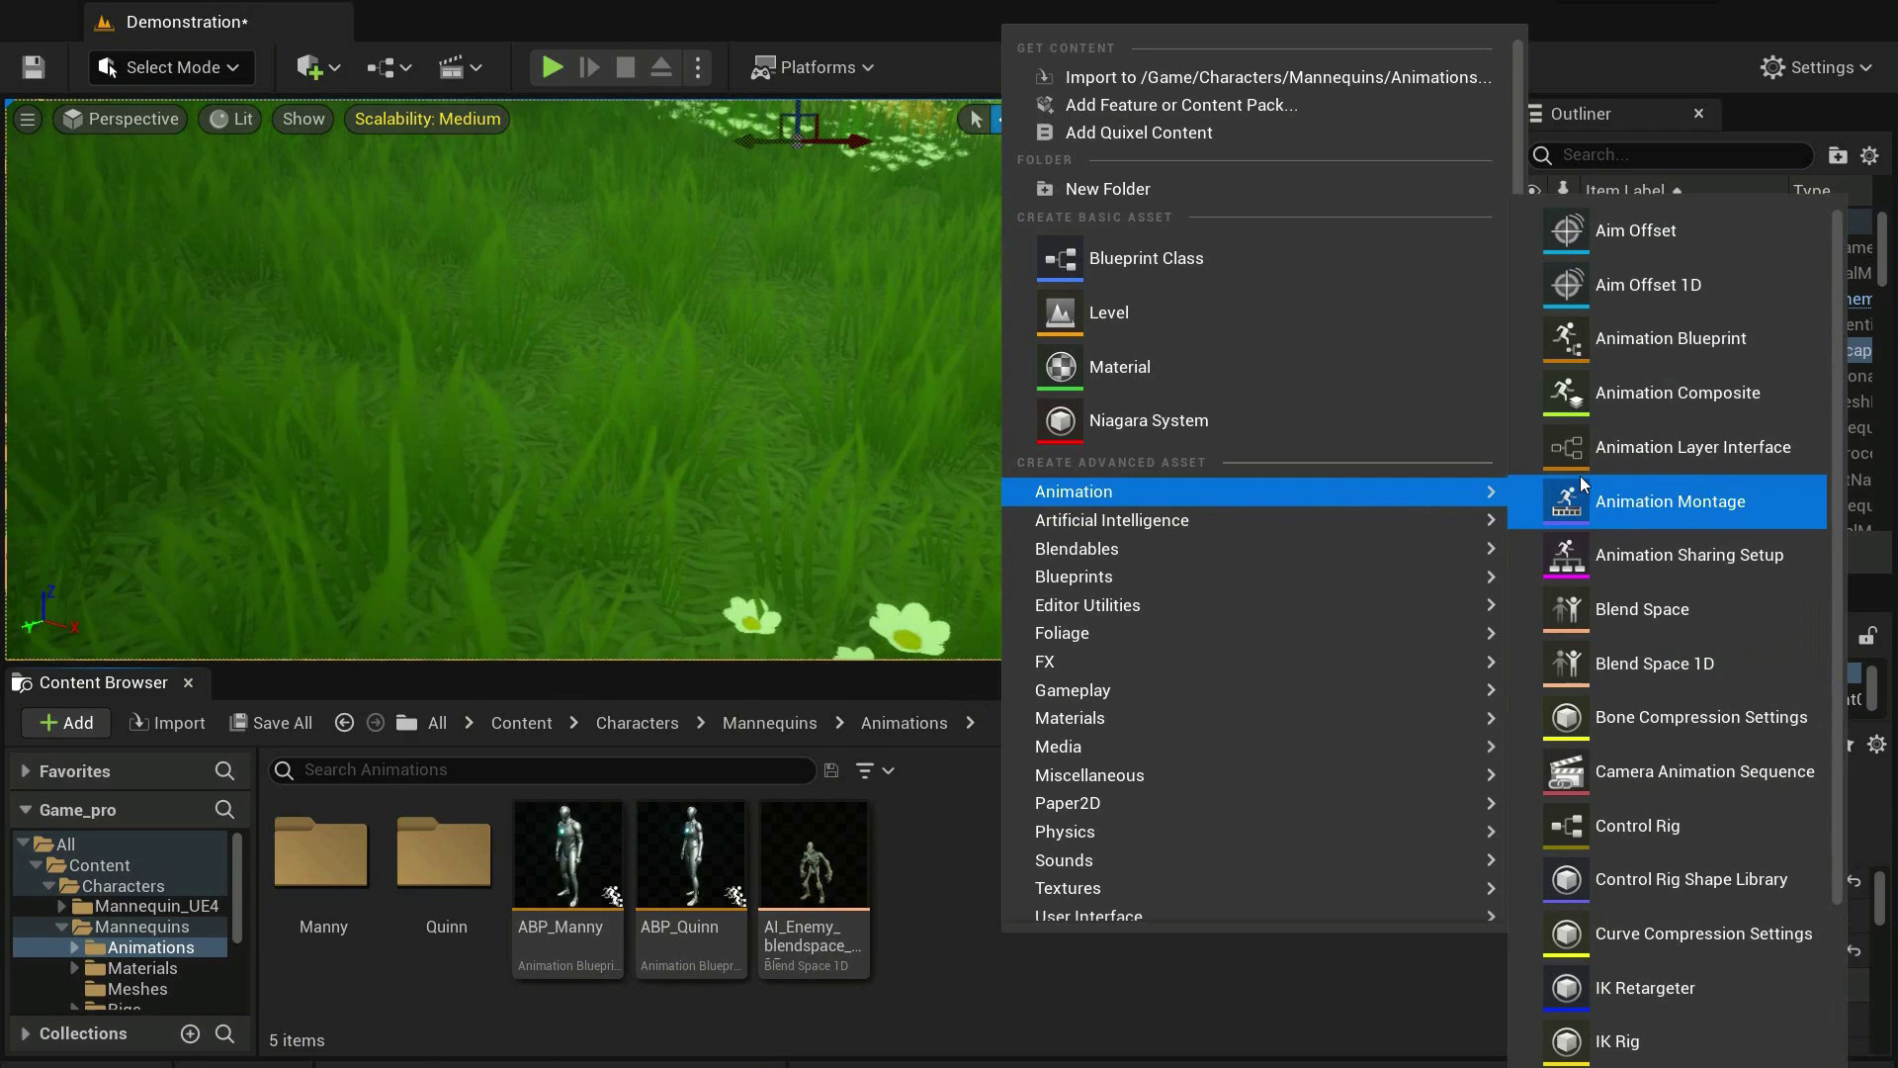
click(1606, 341)
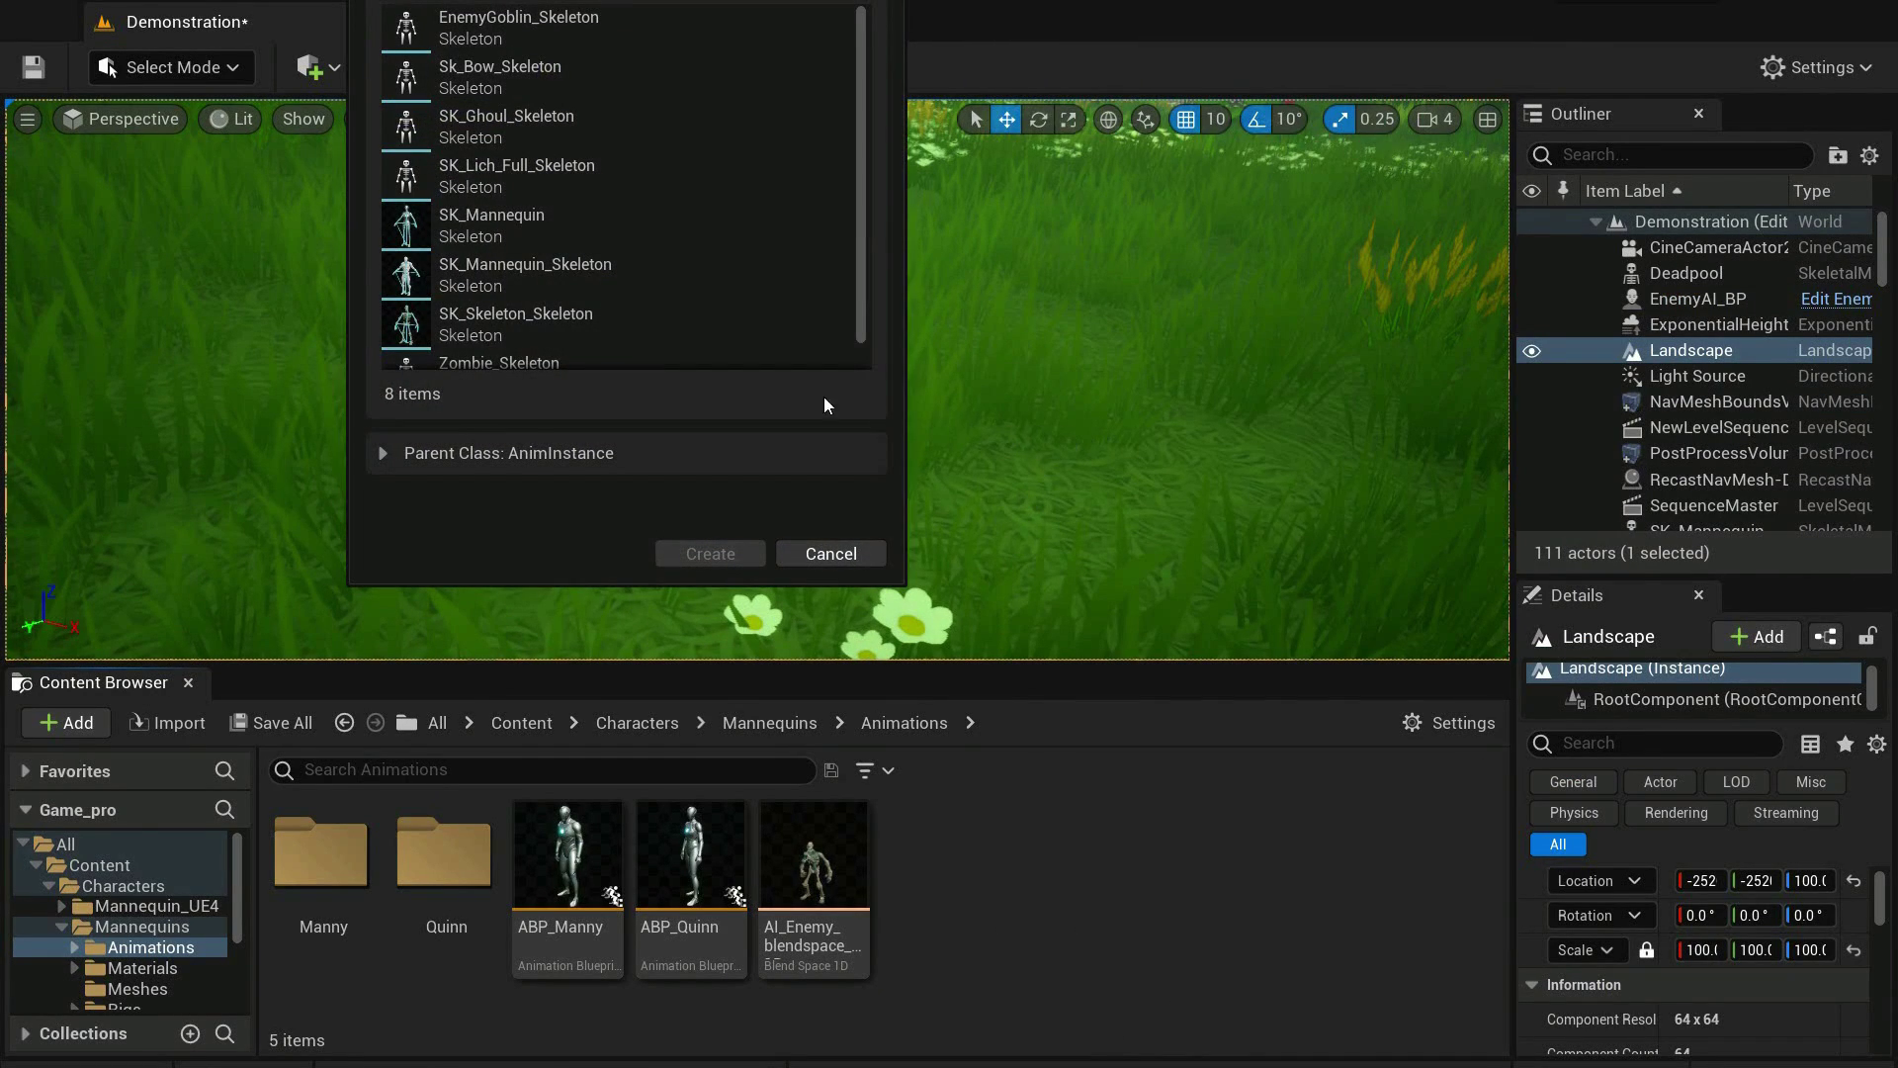
click(601, 328)
click(710, 552)
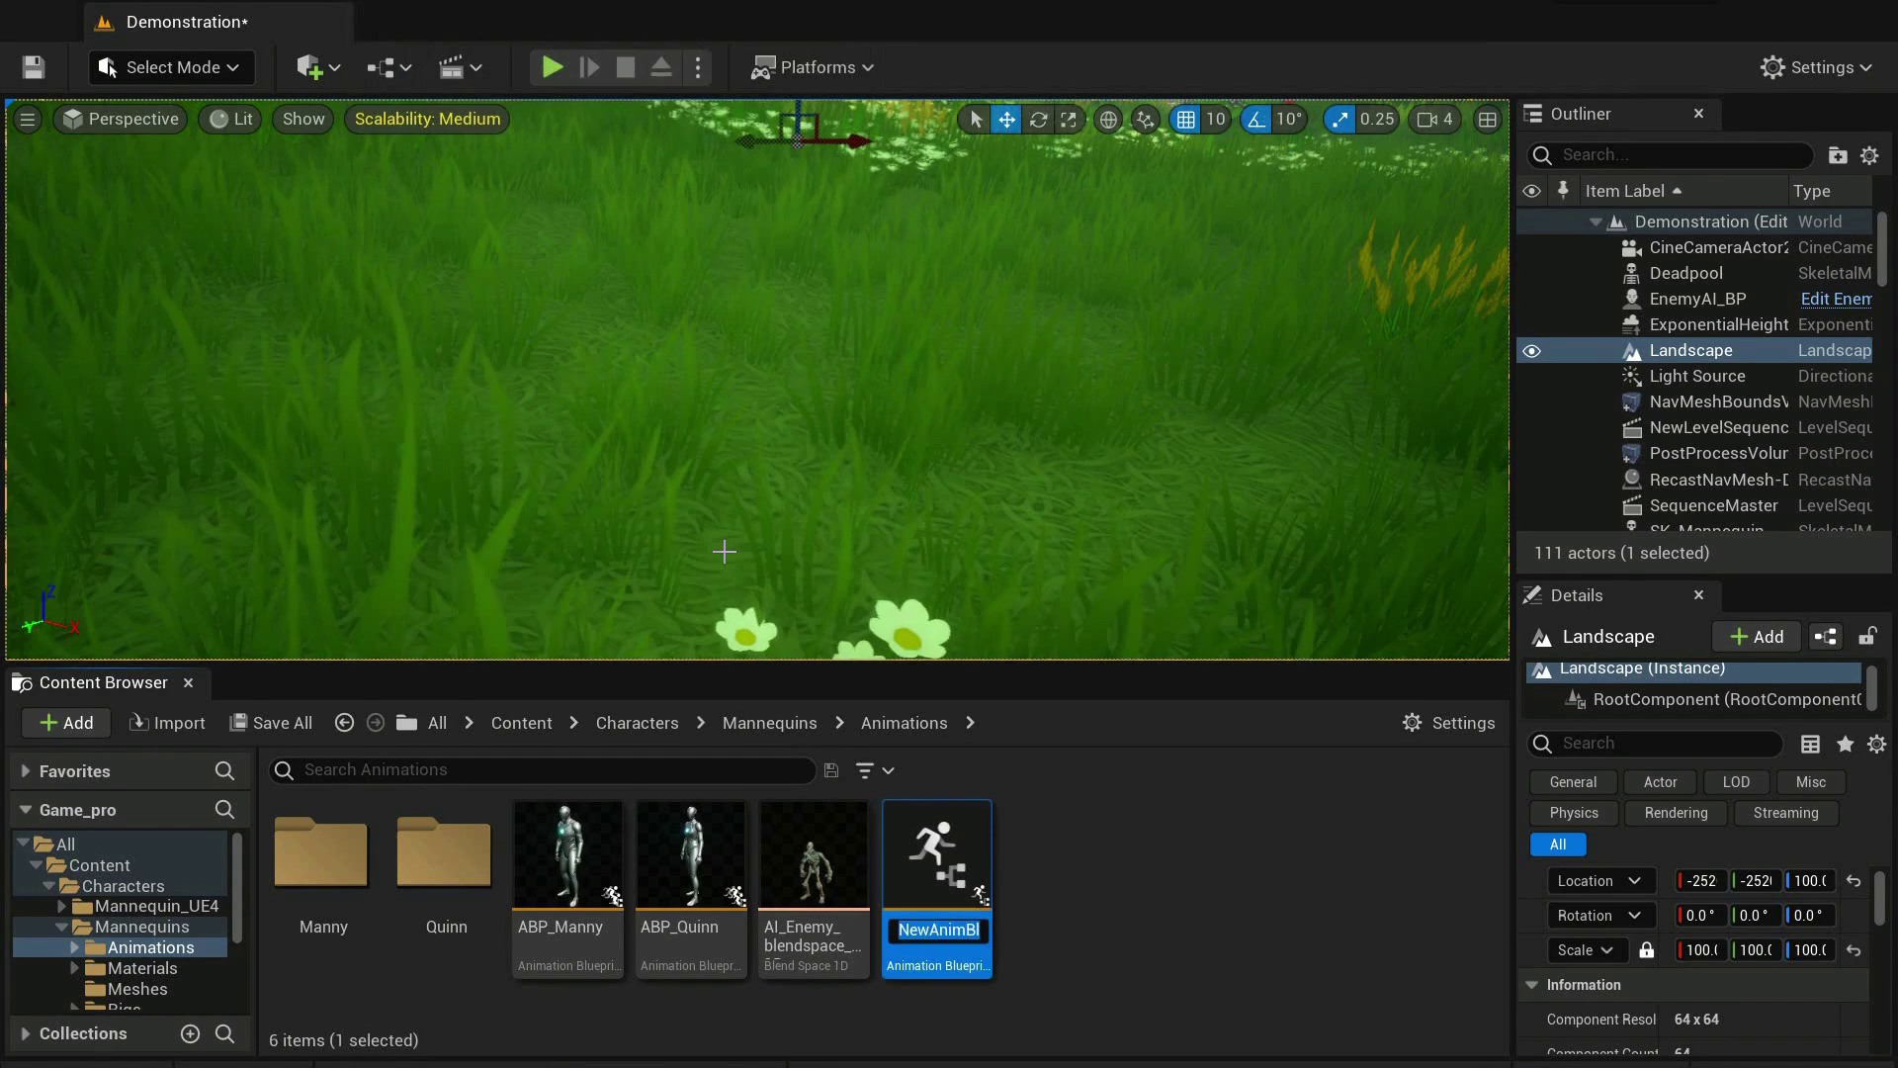
text(ABP_)
text(enemy_)
text(AI)
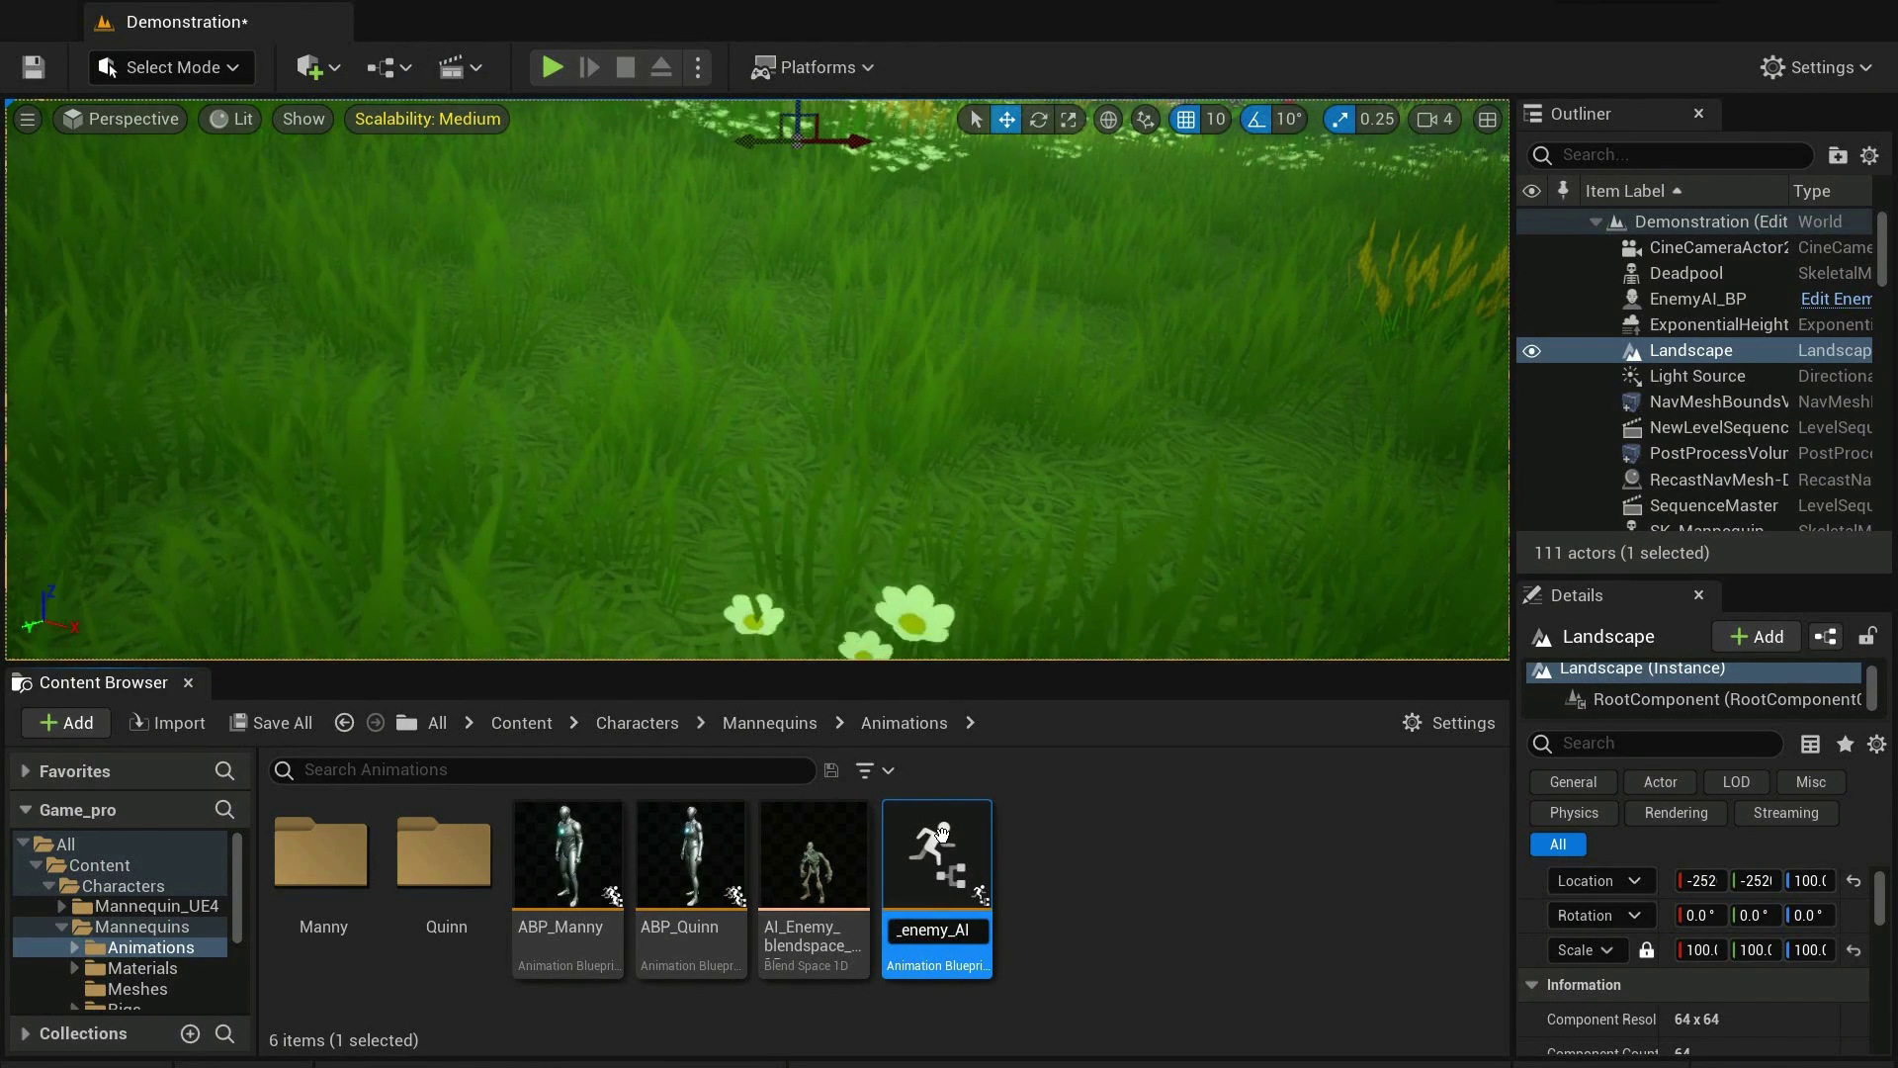
key(Return)
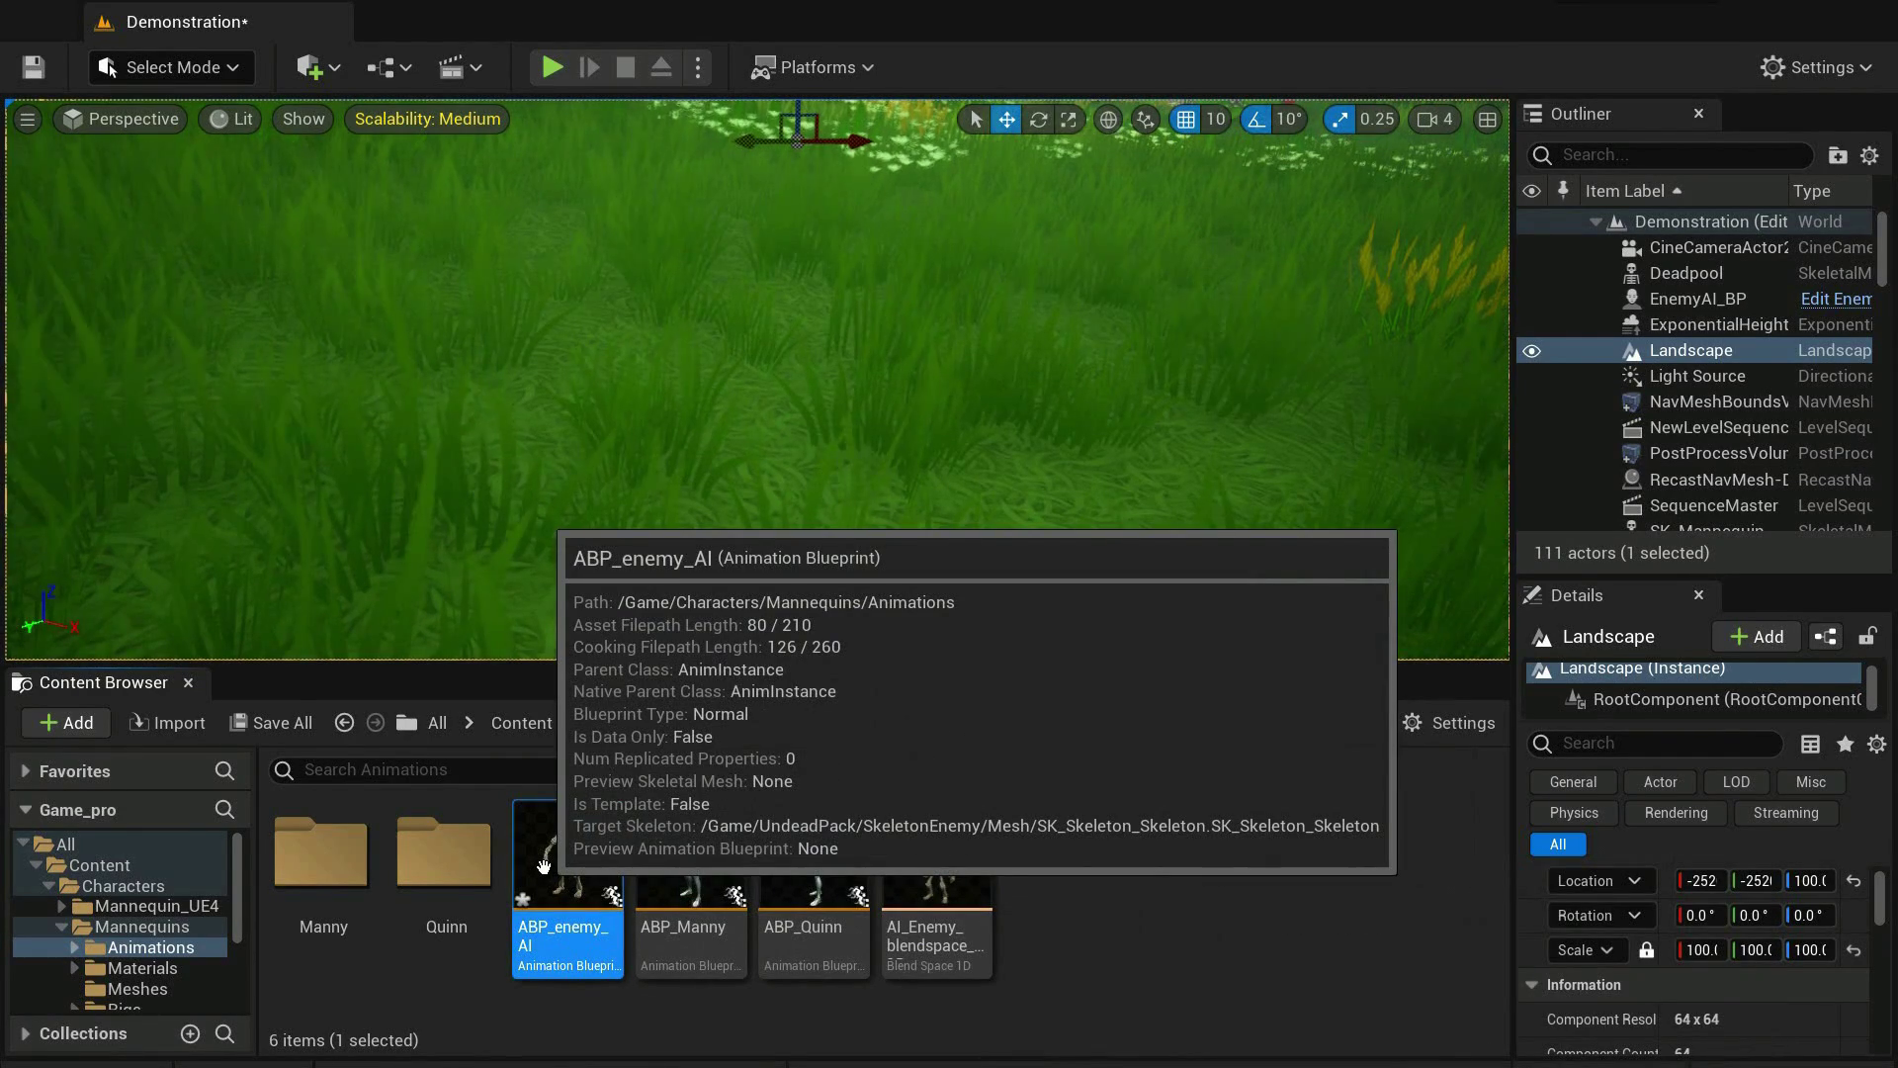
double_click(544, 867)
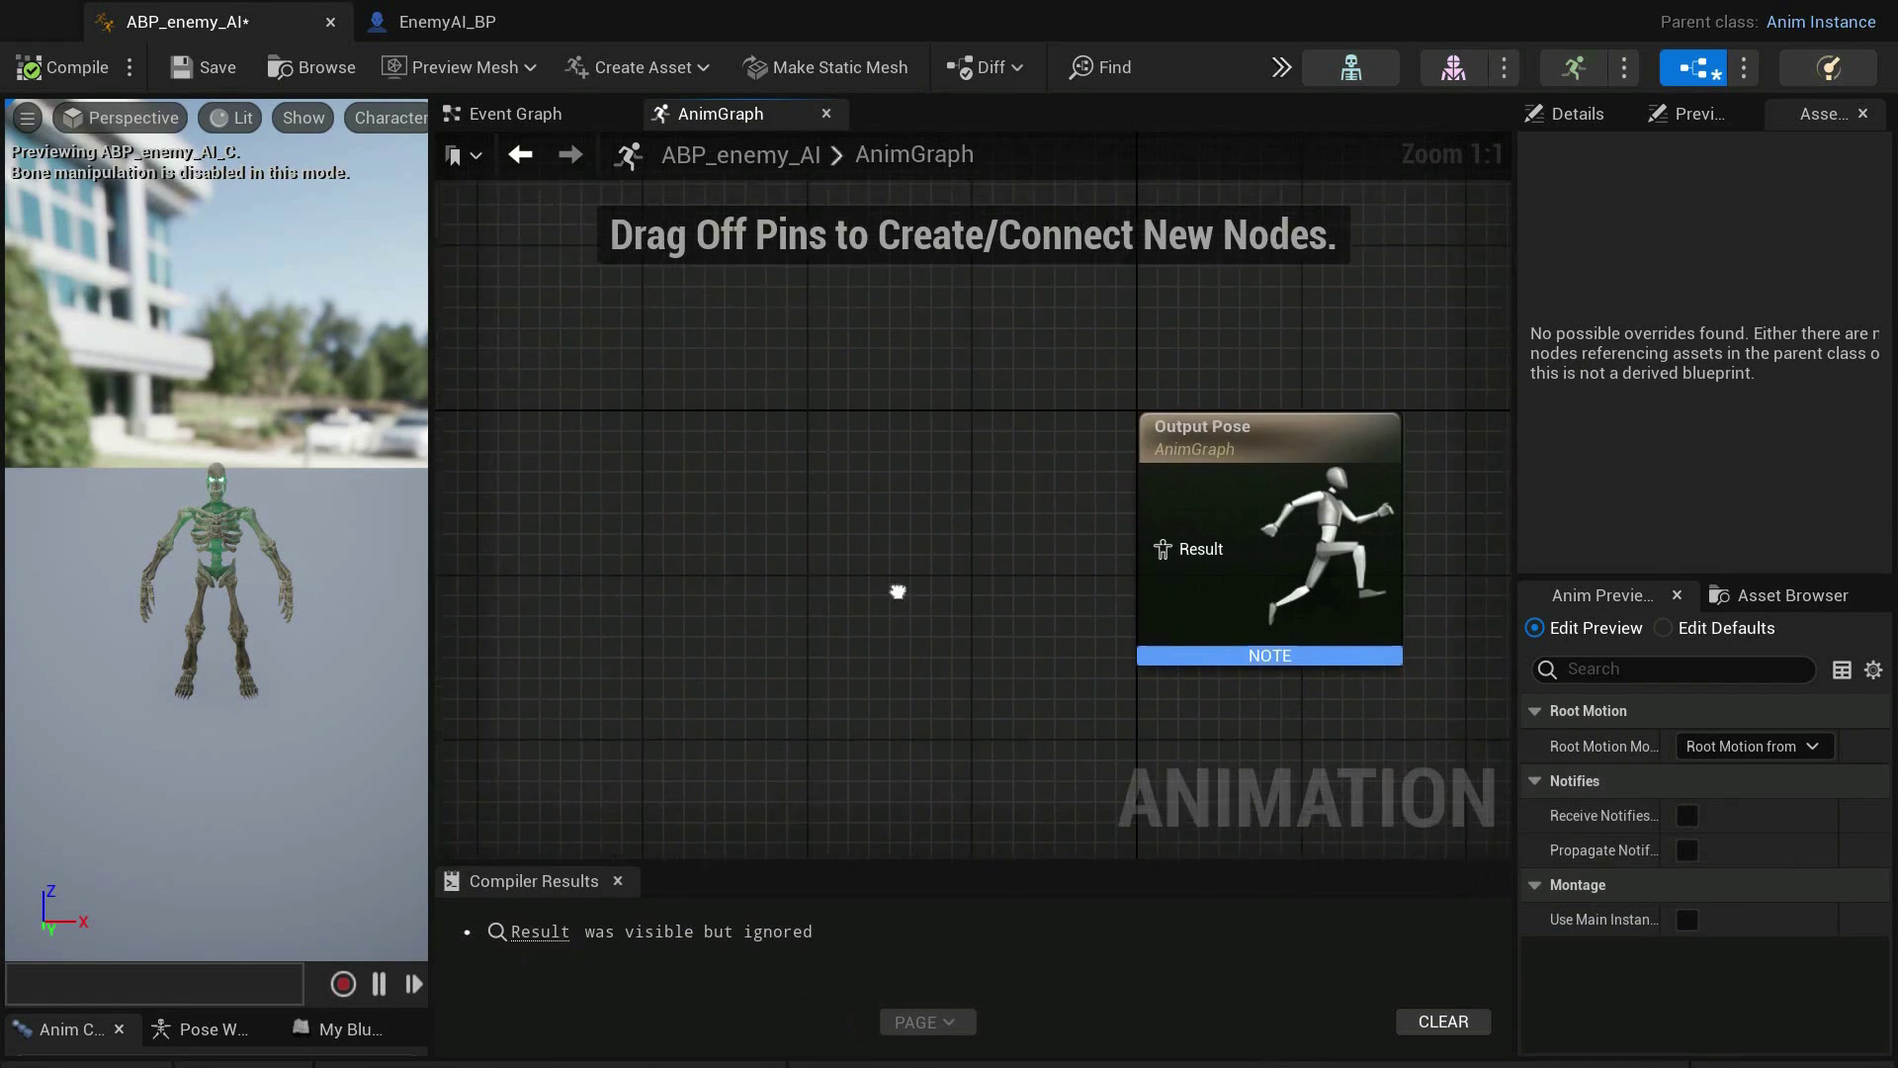
Add an AI_Enemy_blendspace_1D player to the AnimGraph, wire it to Output Pose, and compile
click(1792, 596)
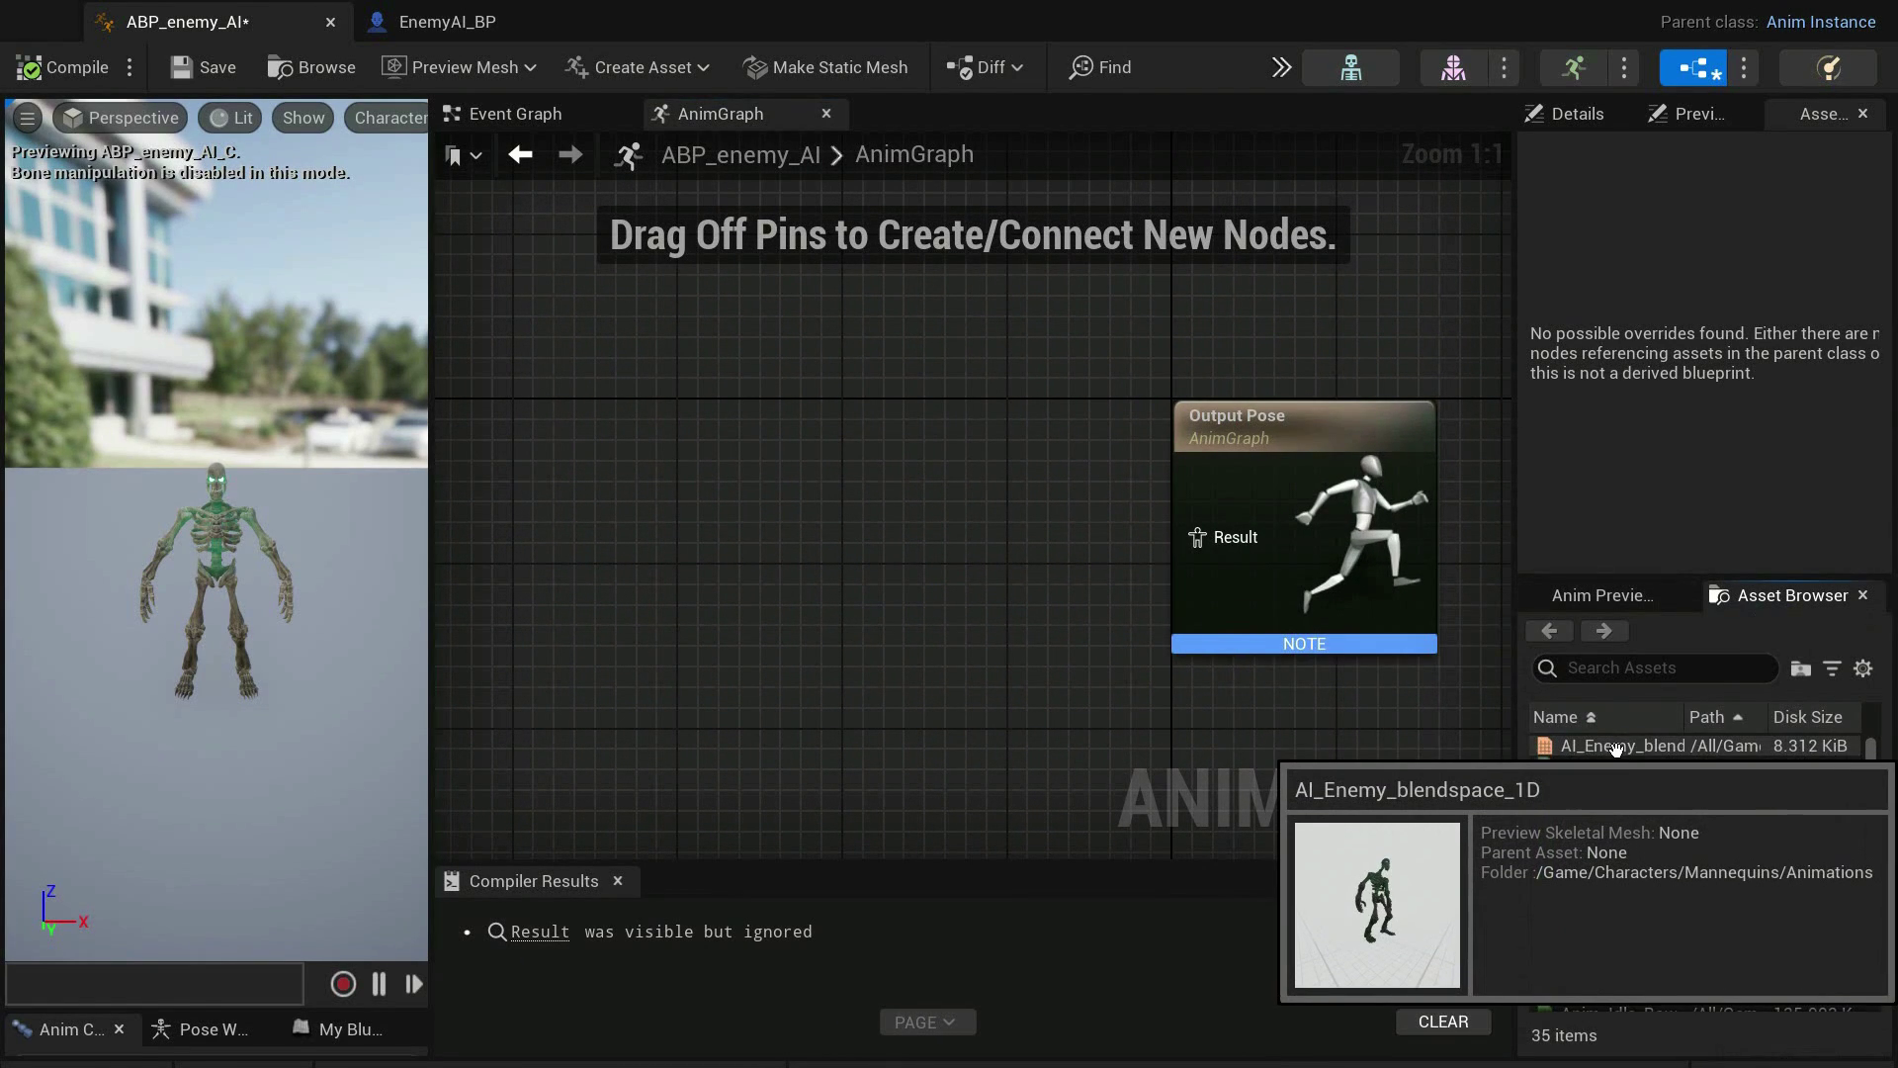
drag(1616, 749, 834, 547)
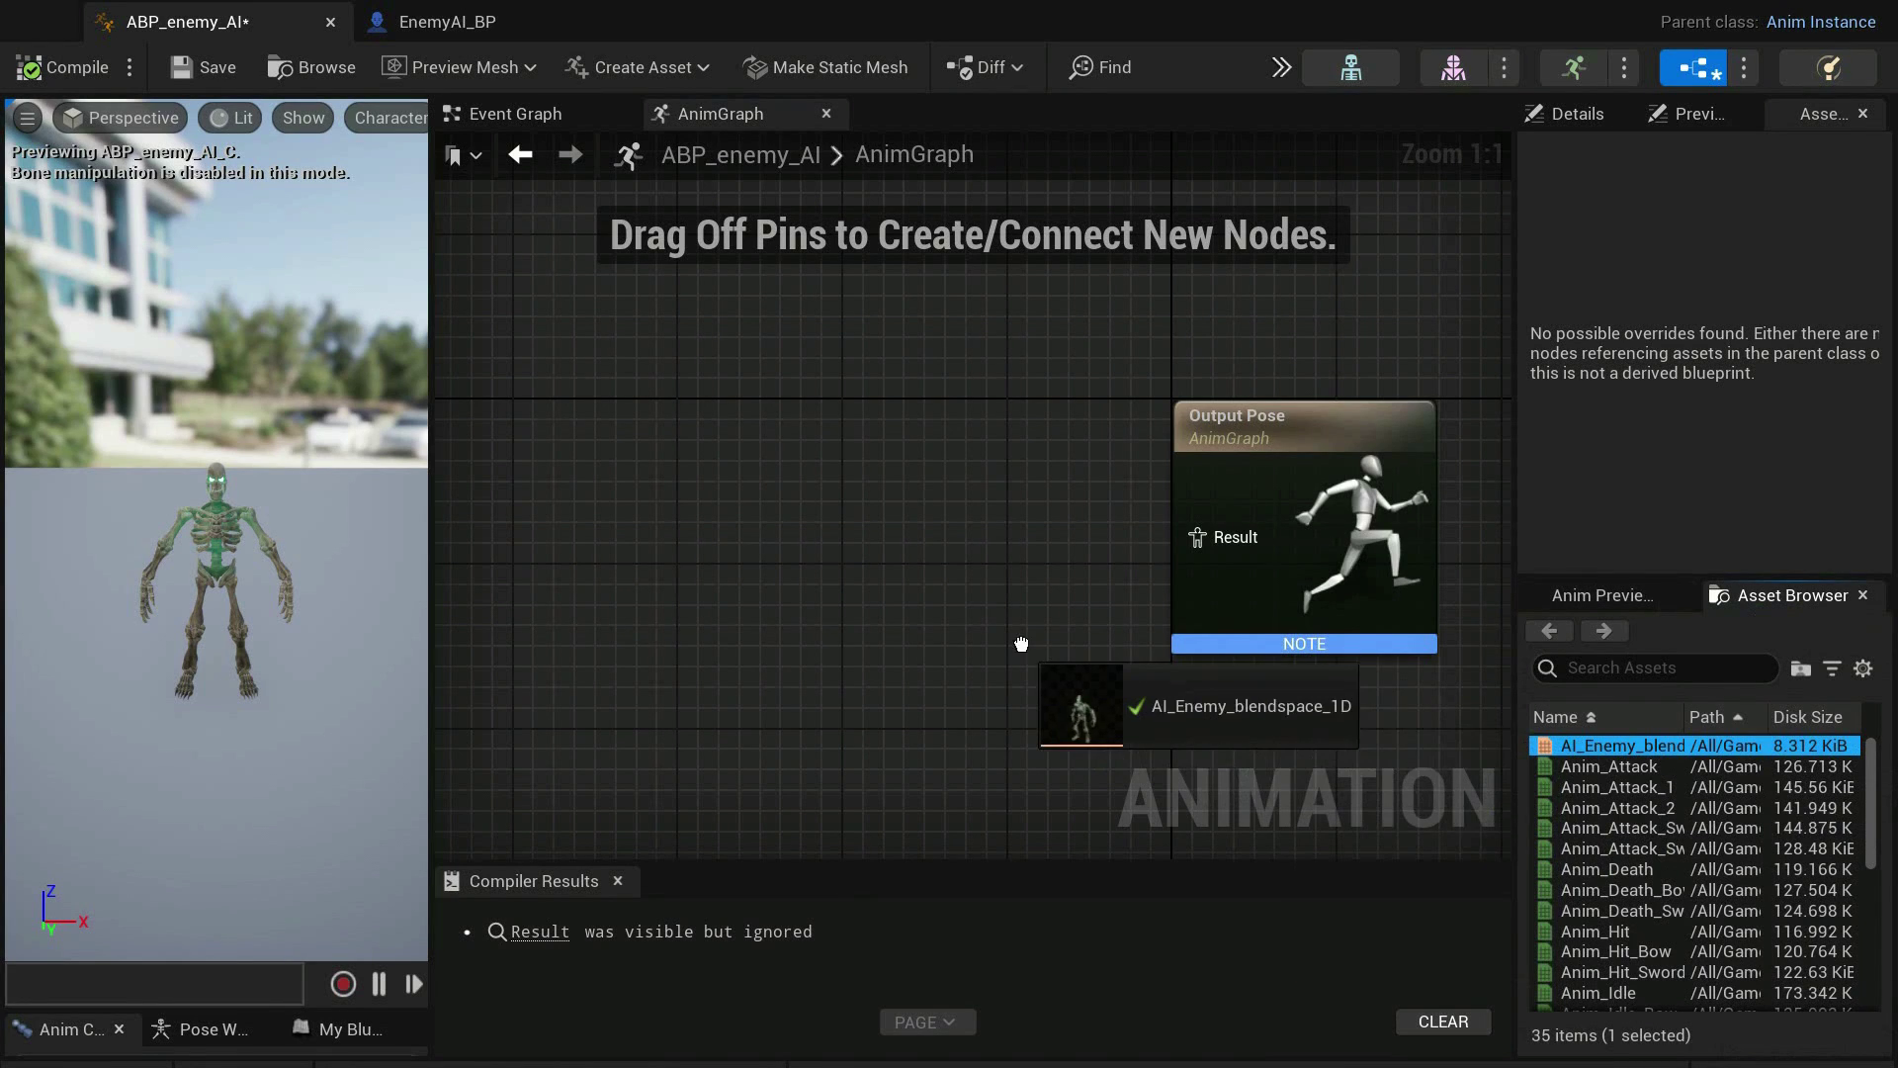
drag(834, 547, 758, 465)
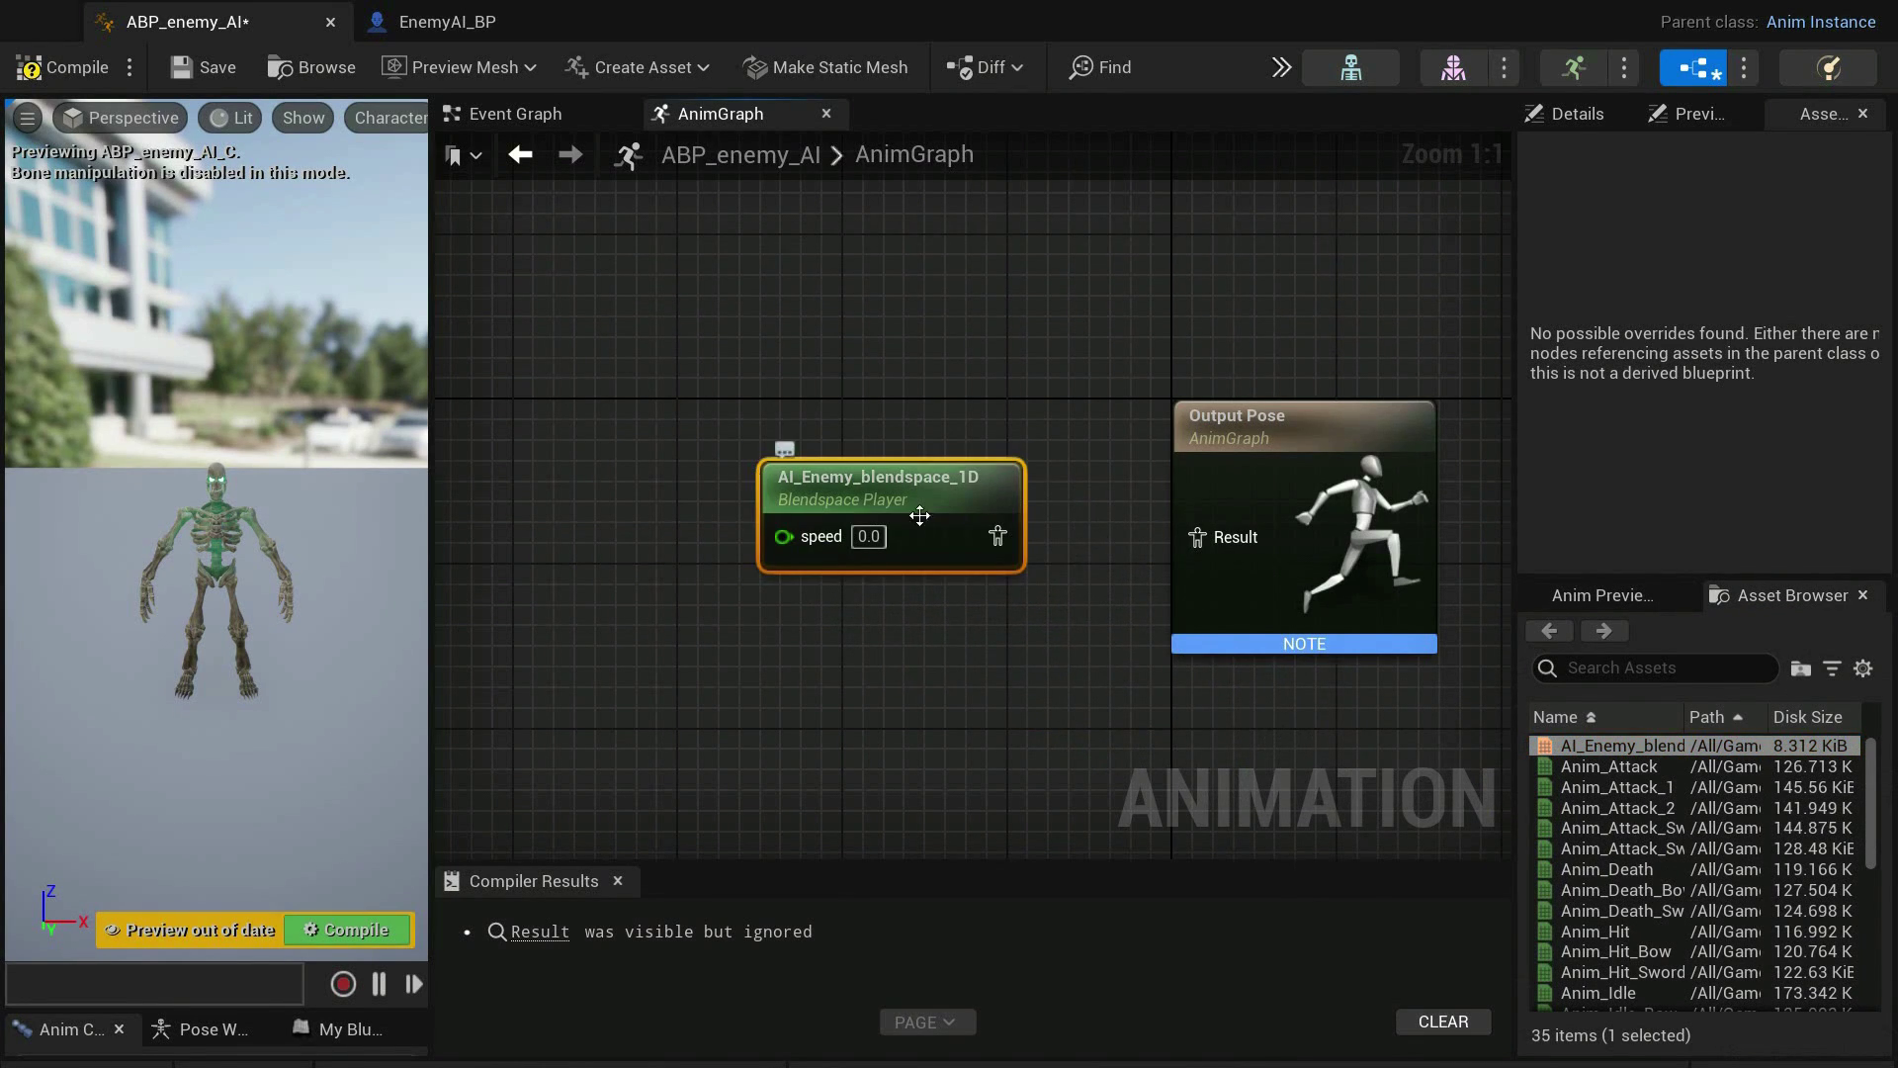
drag(998, 536, 1213, 537)
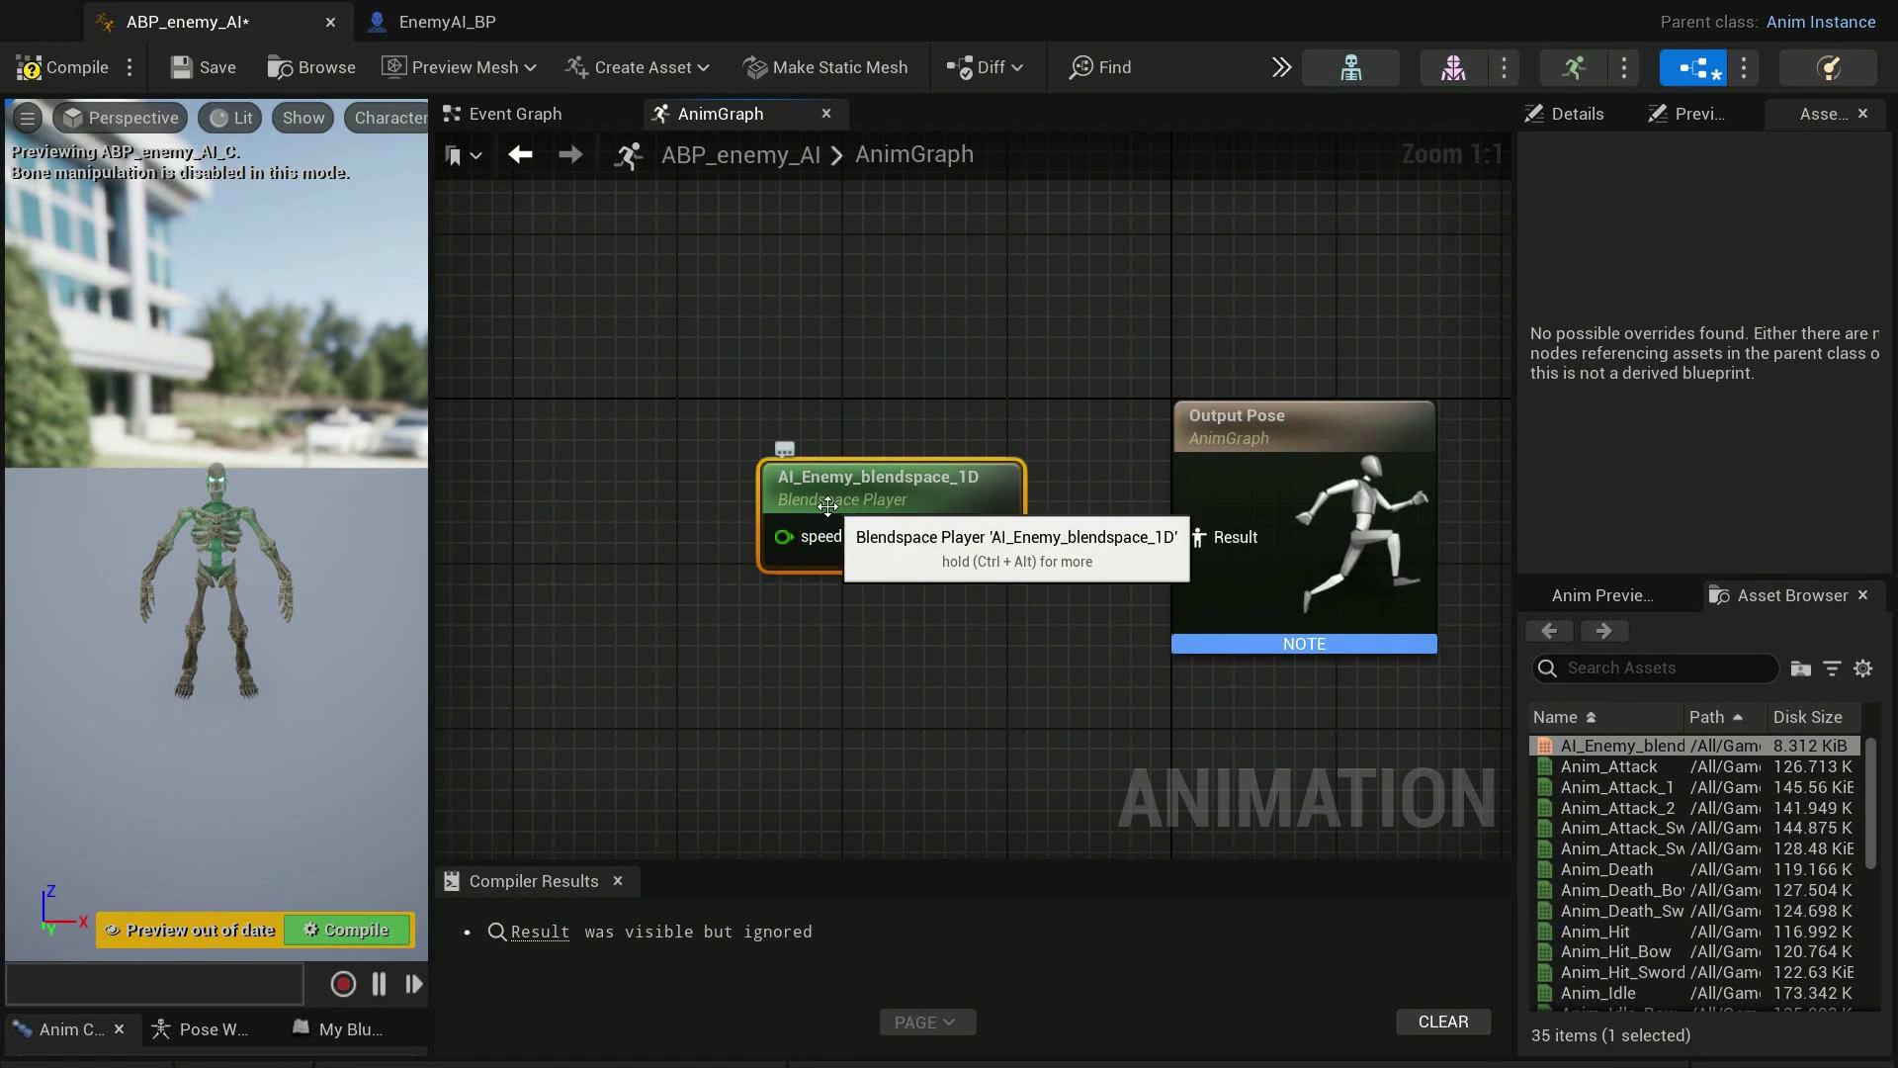
click(727, 550)
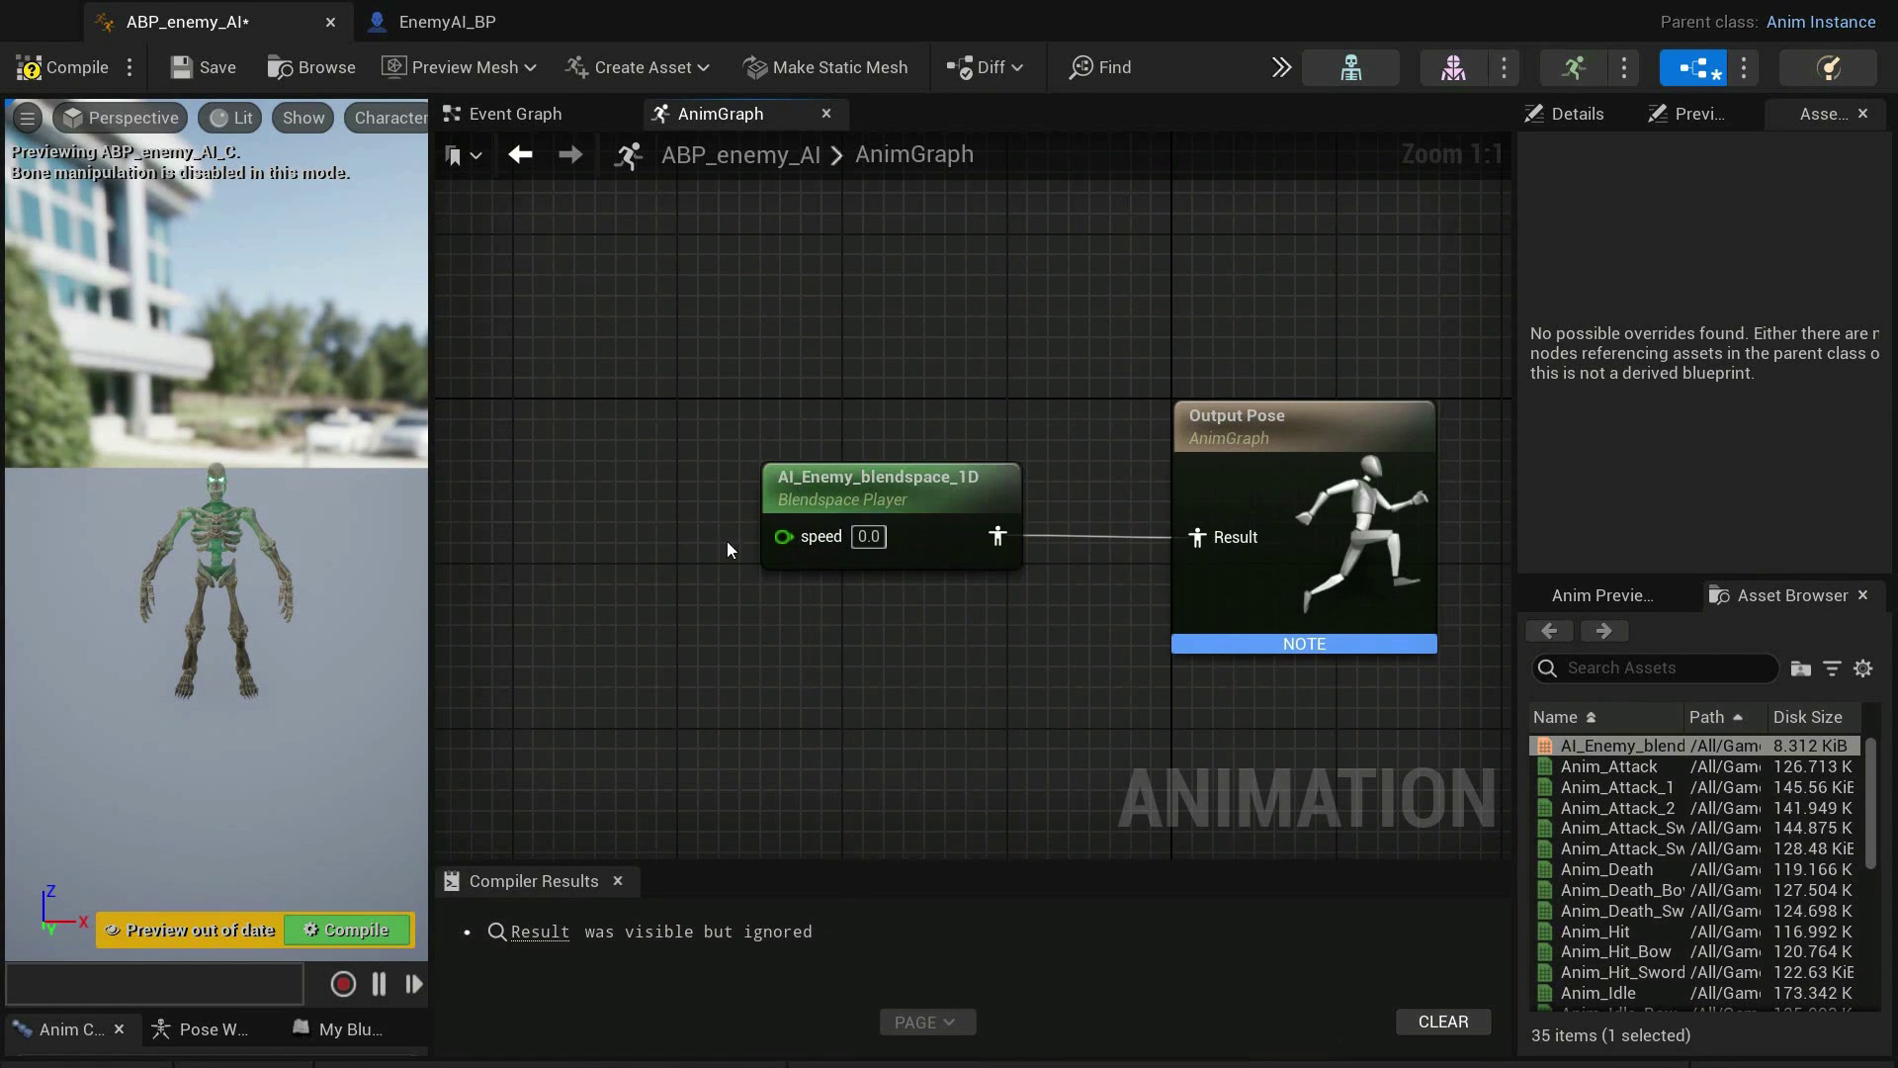
click(332, 941)
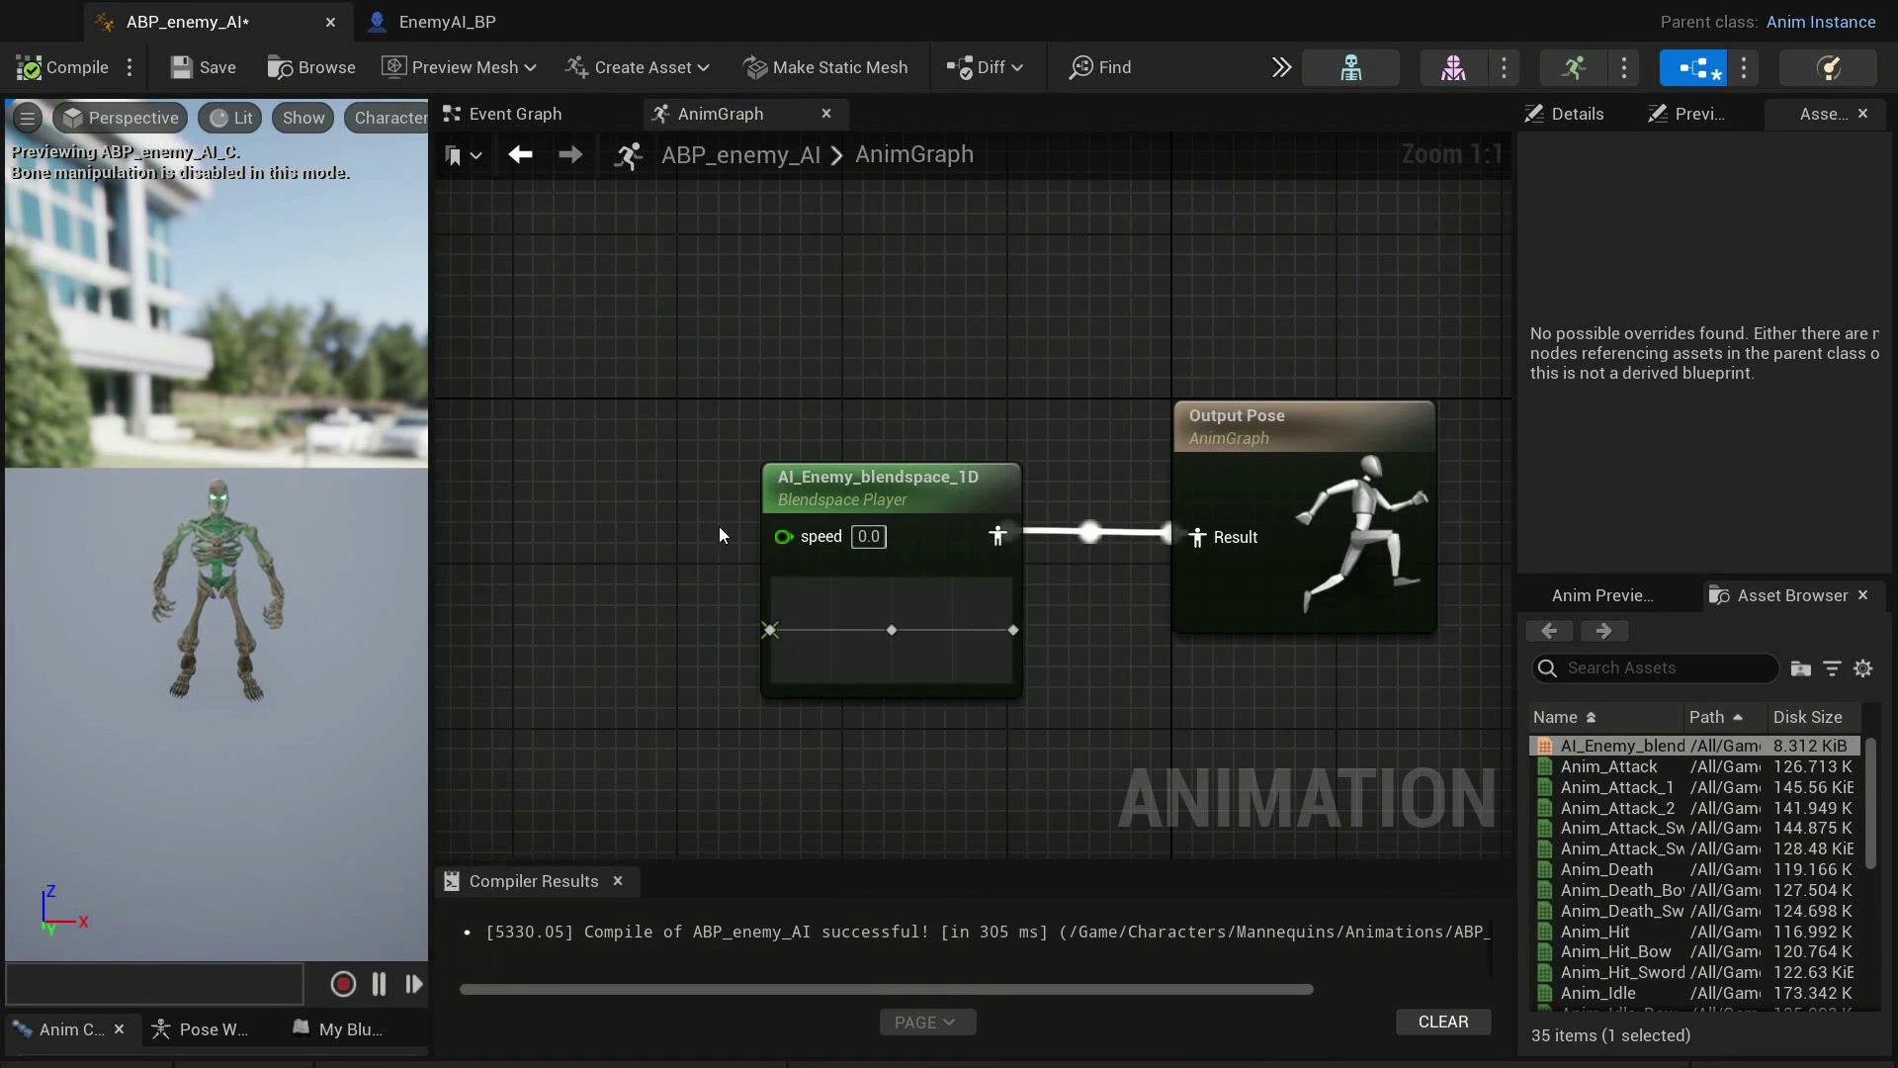
Promote the blendspace's speed input to a speed variable, then recompile and save
right_click(809, 539)
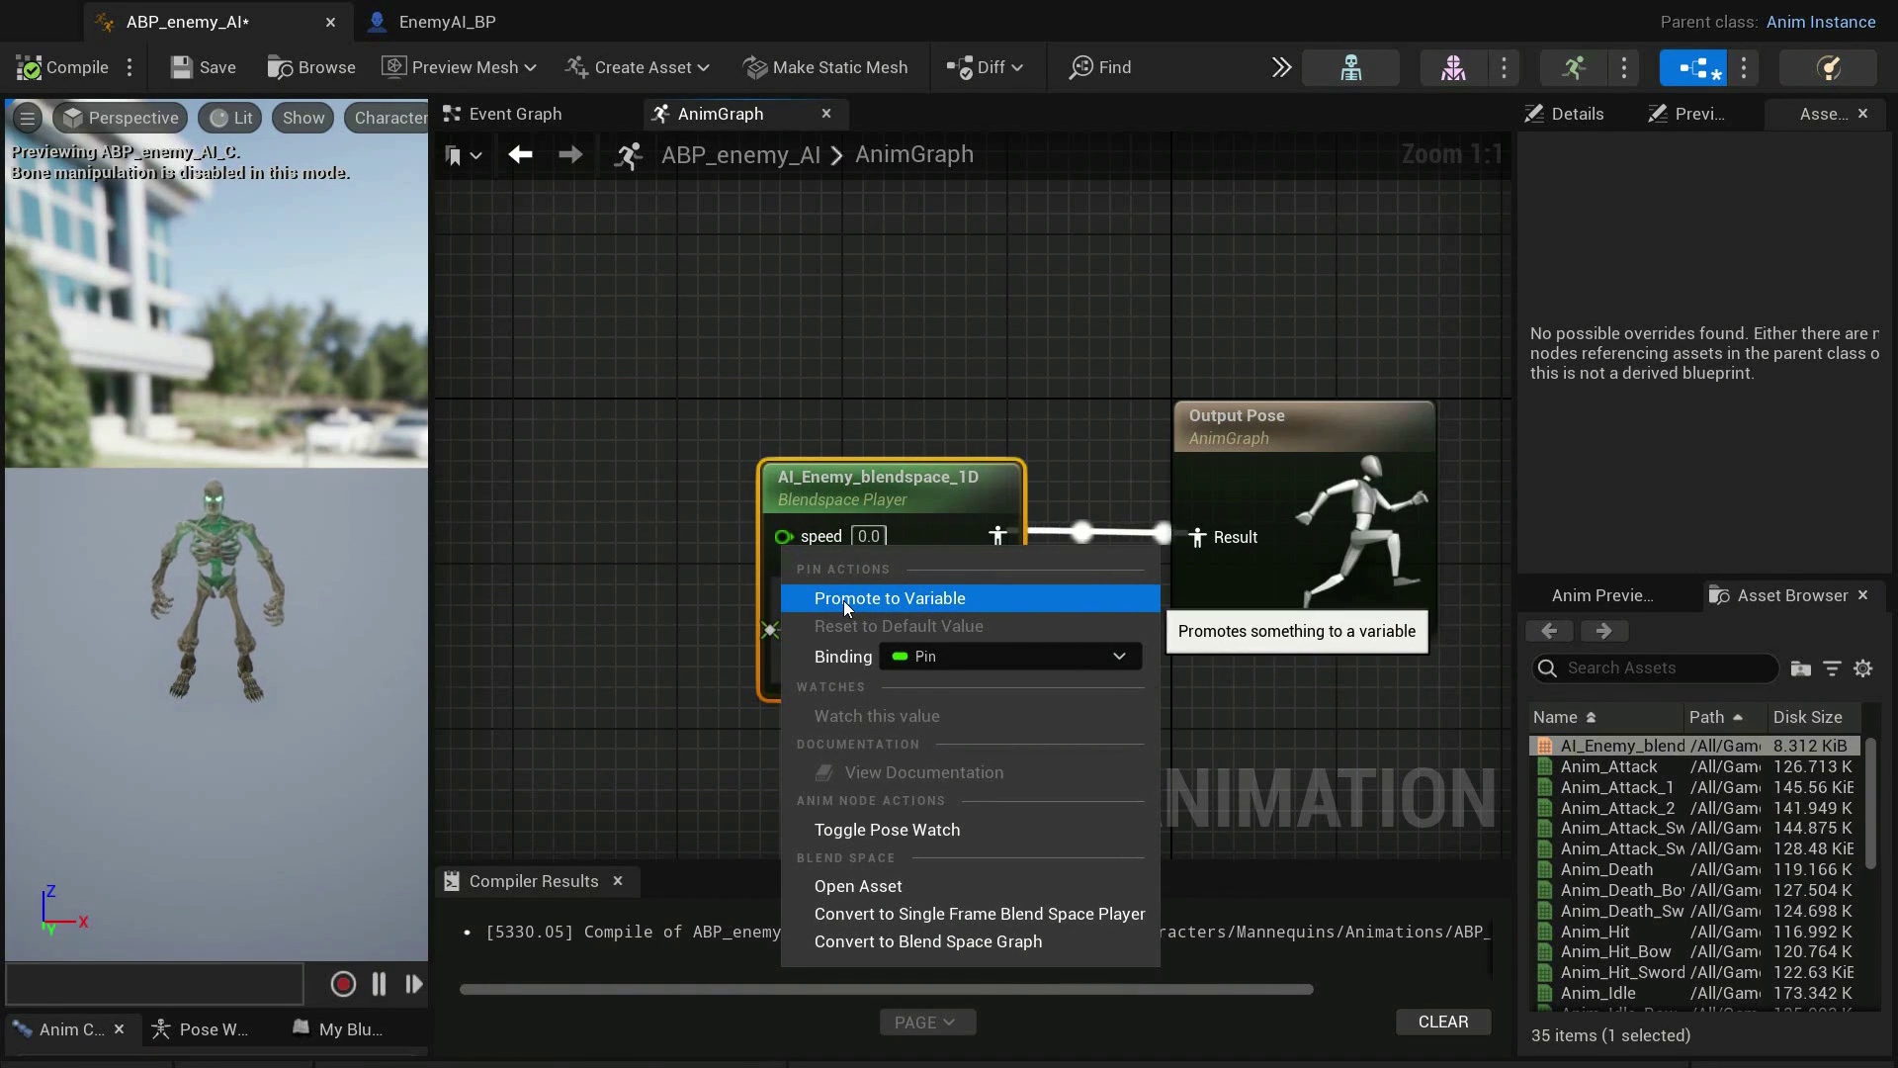
click(845, 600)
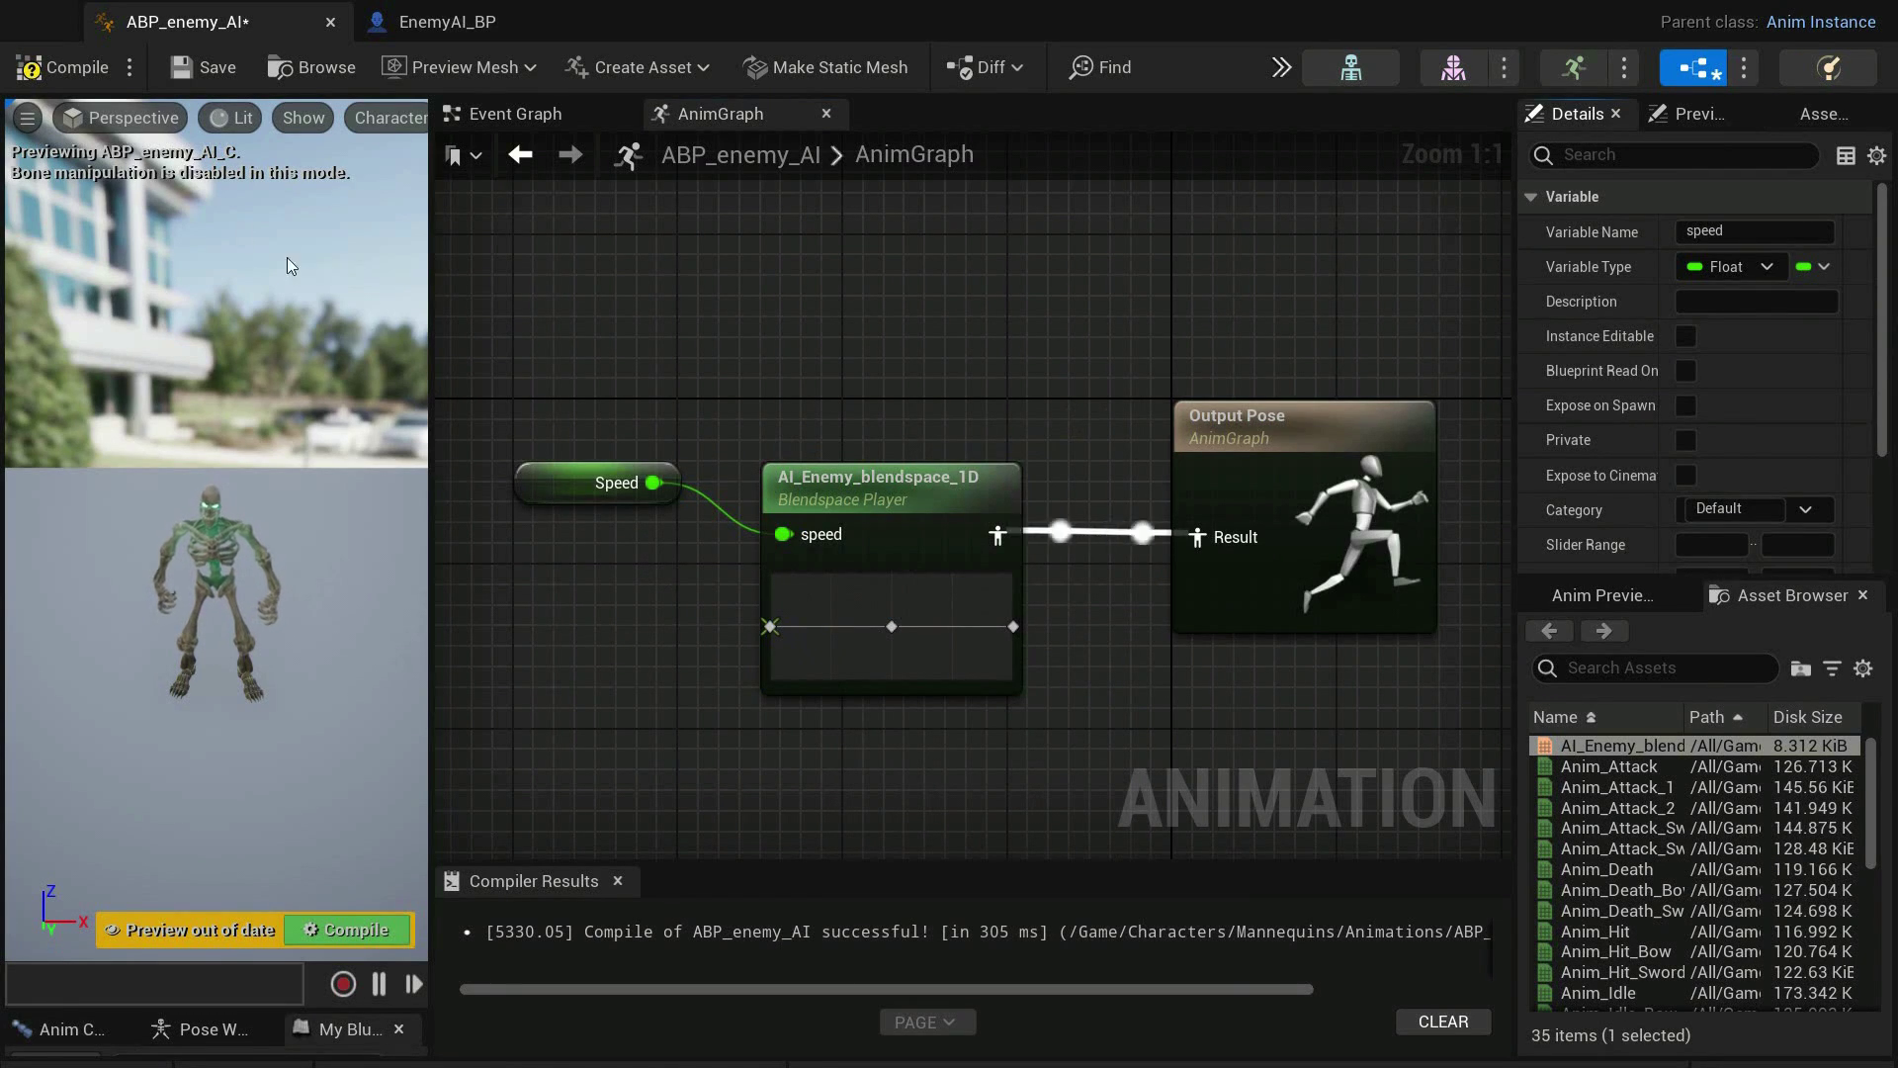
click(45, 67)
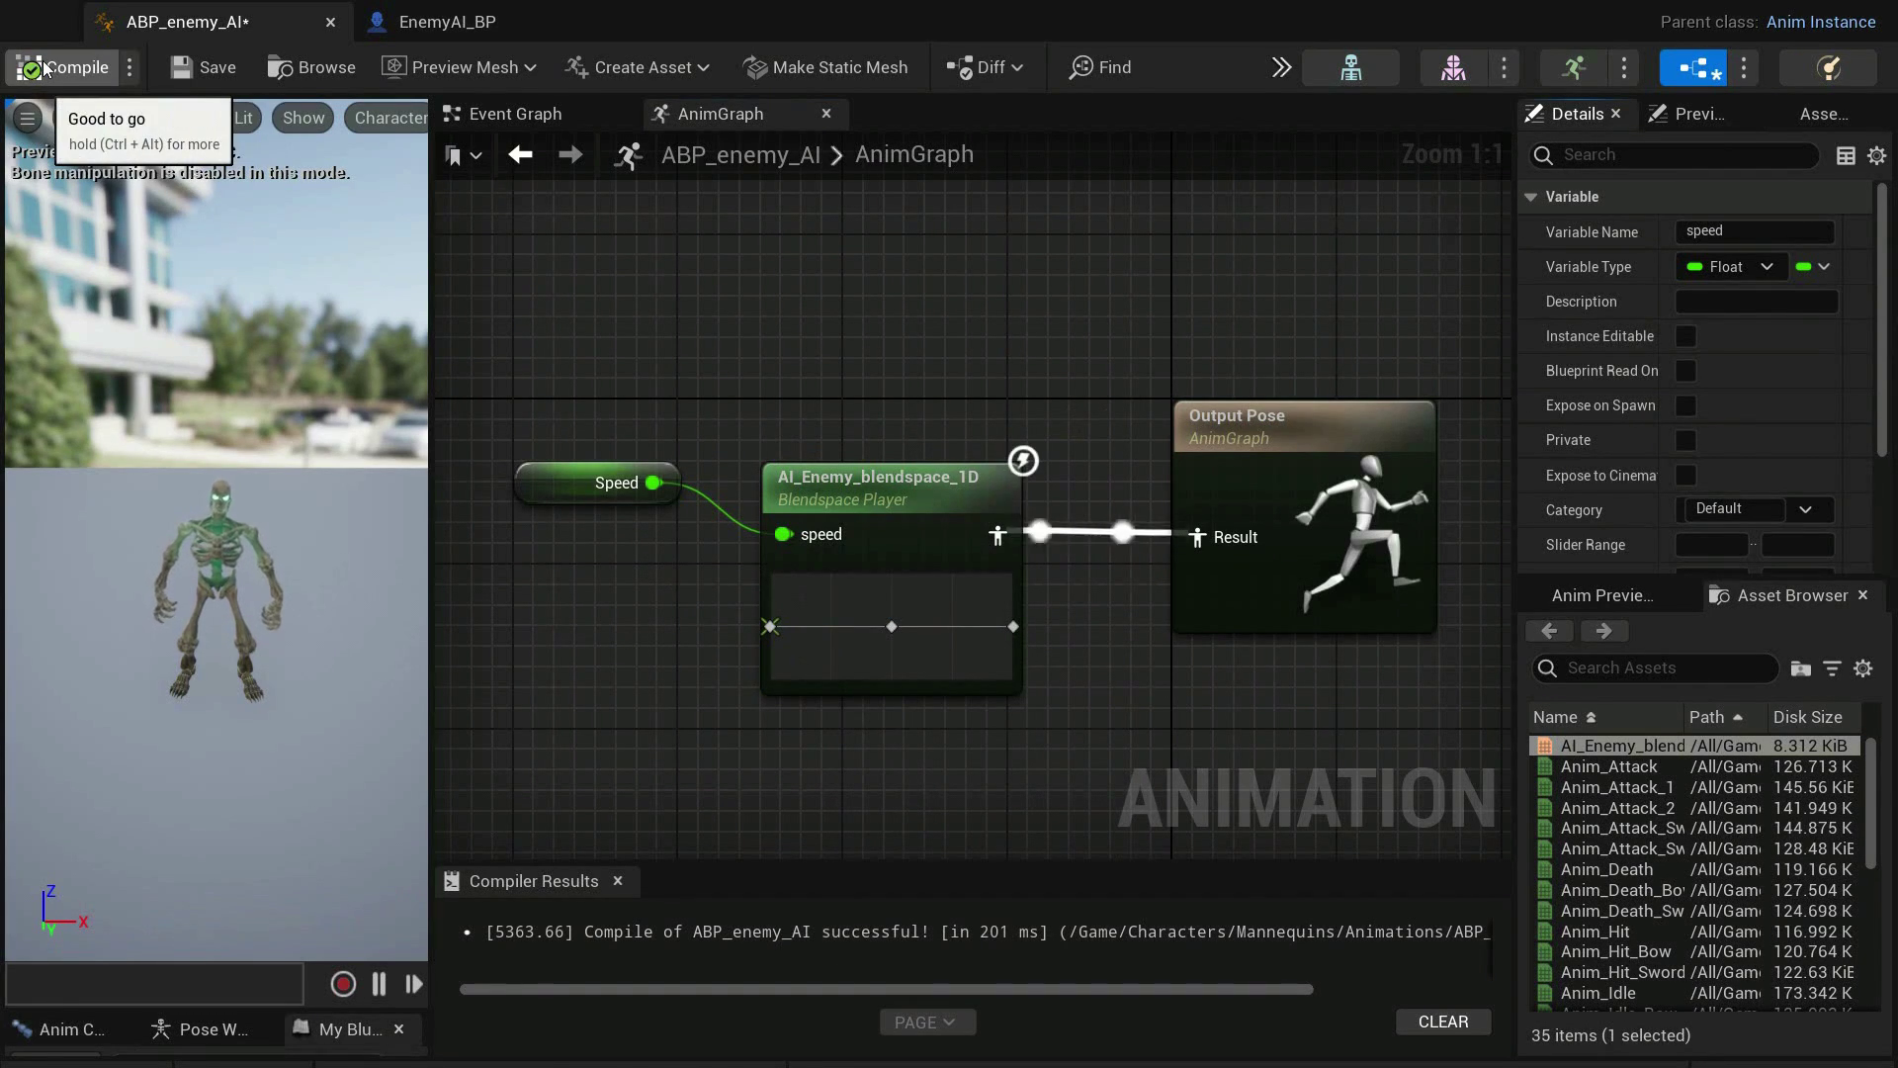
click(212, 77)
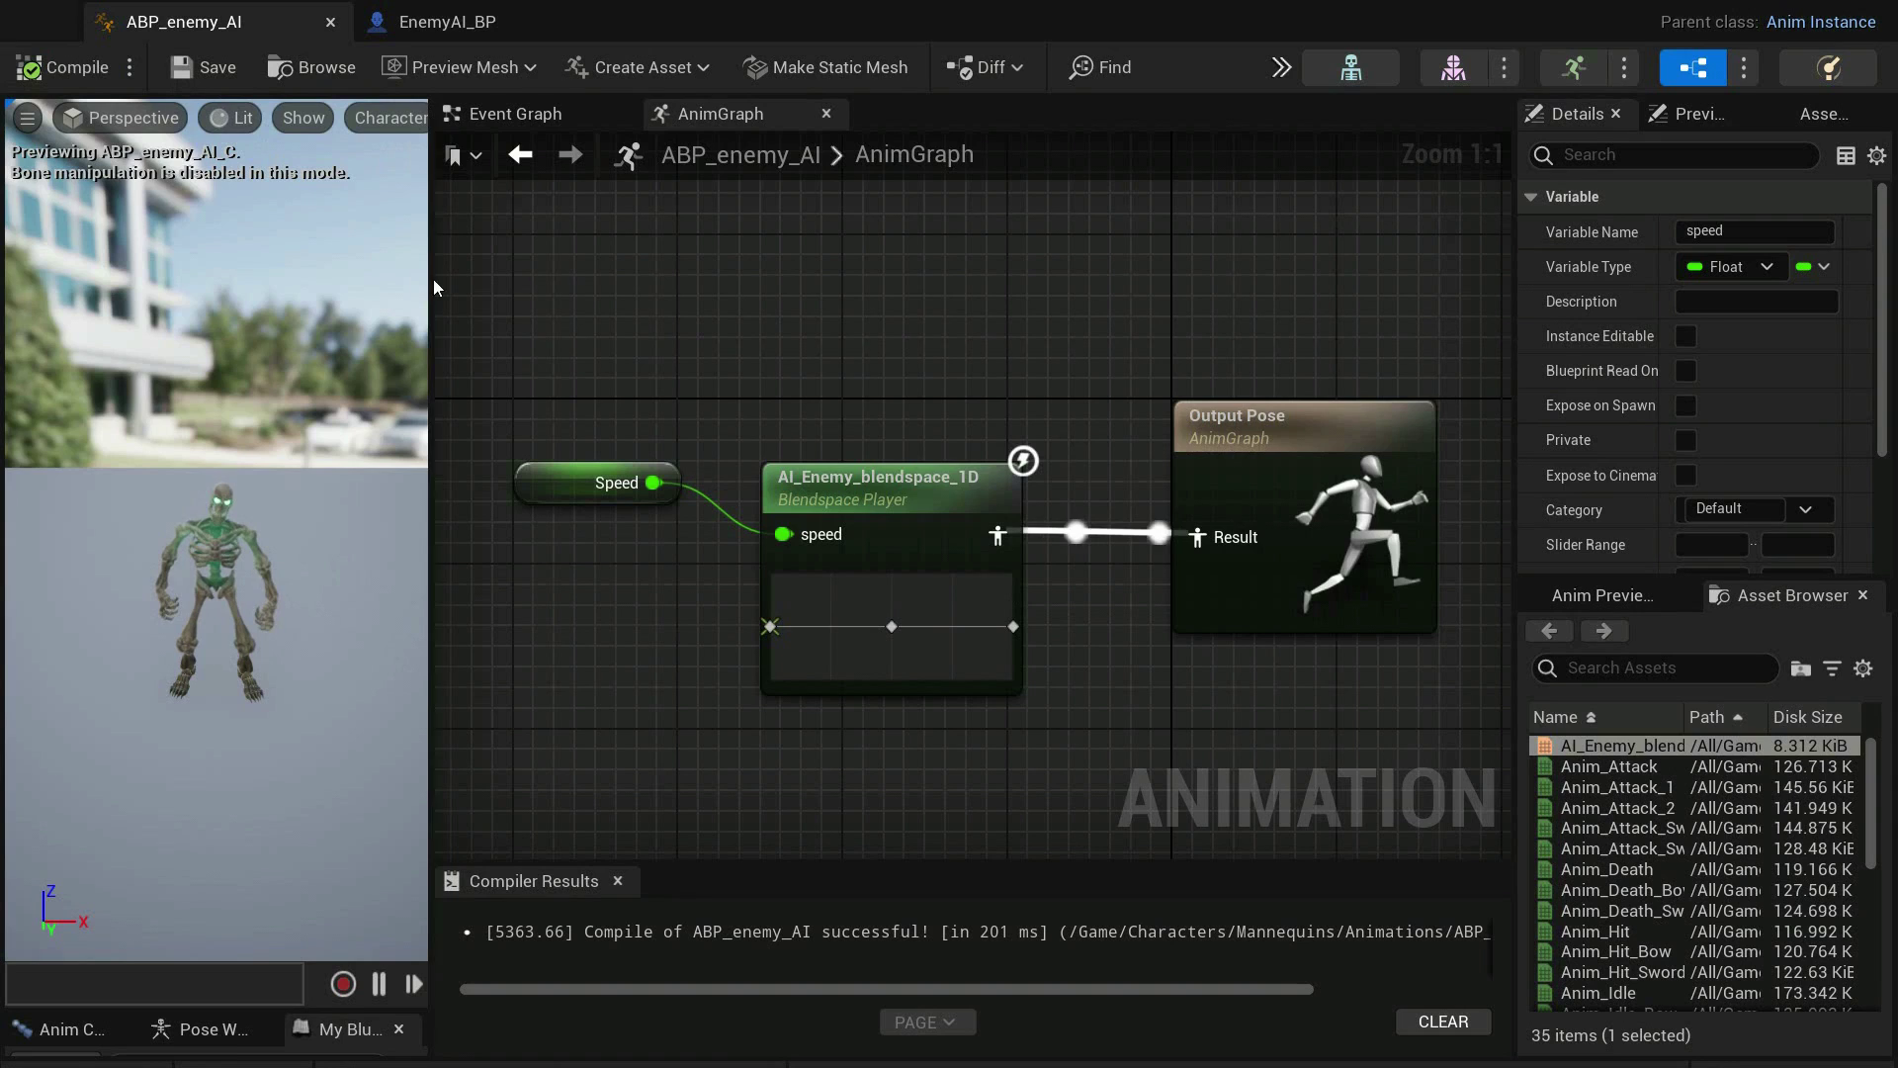
click(496, 119)
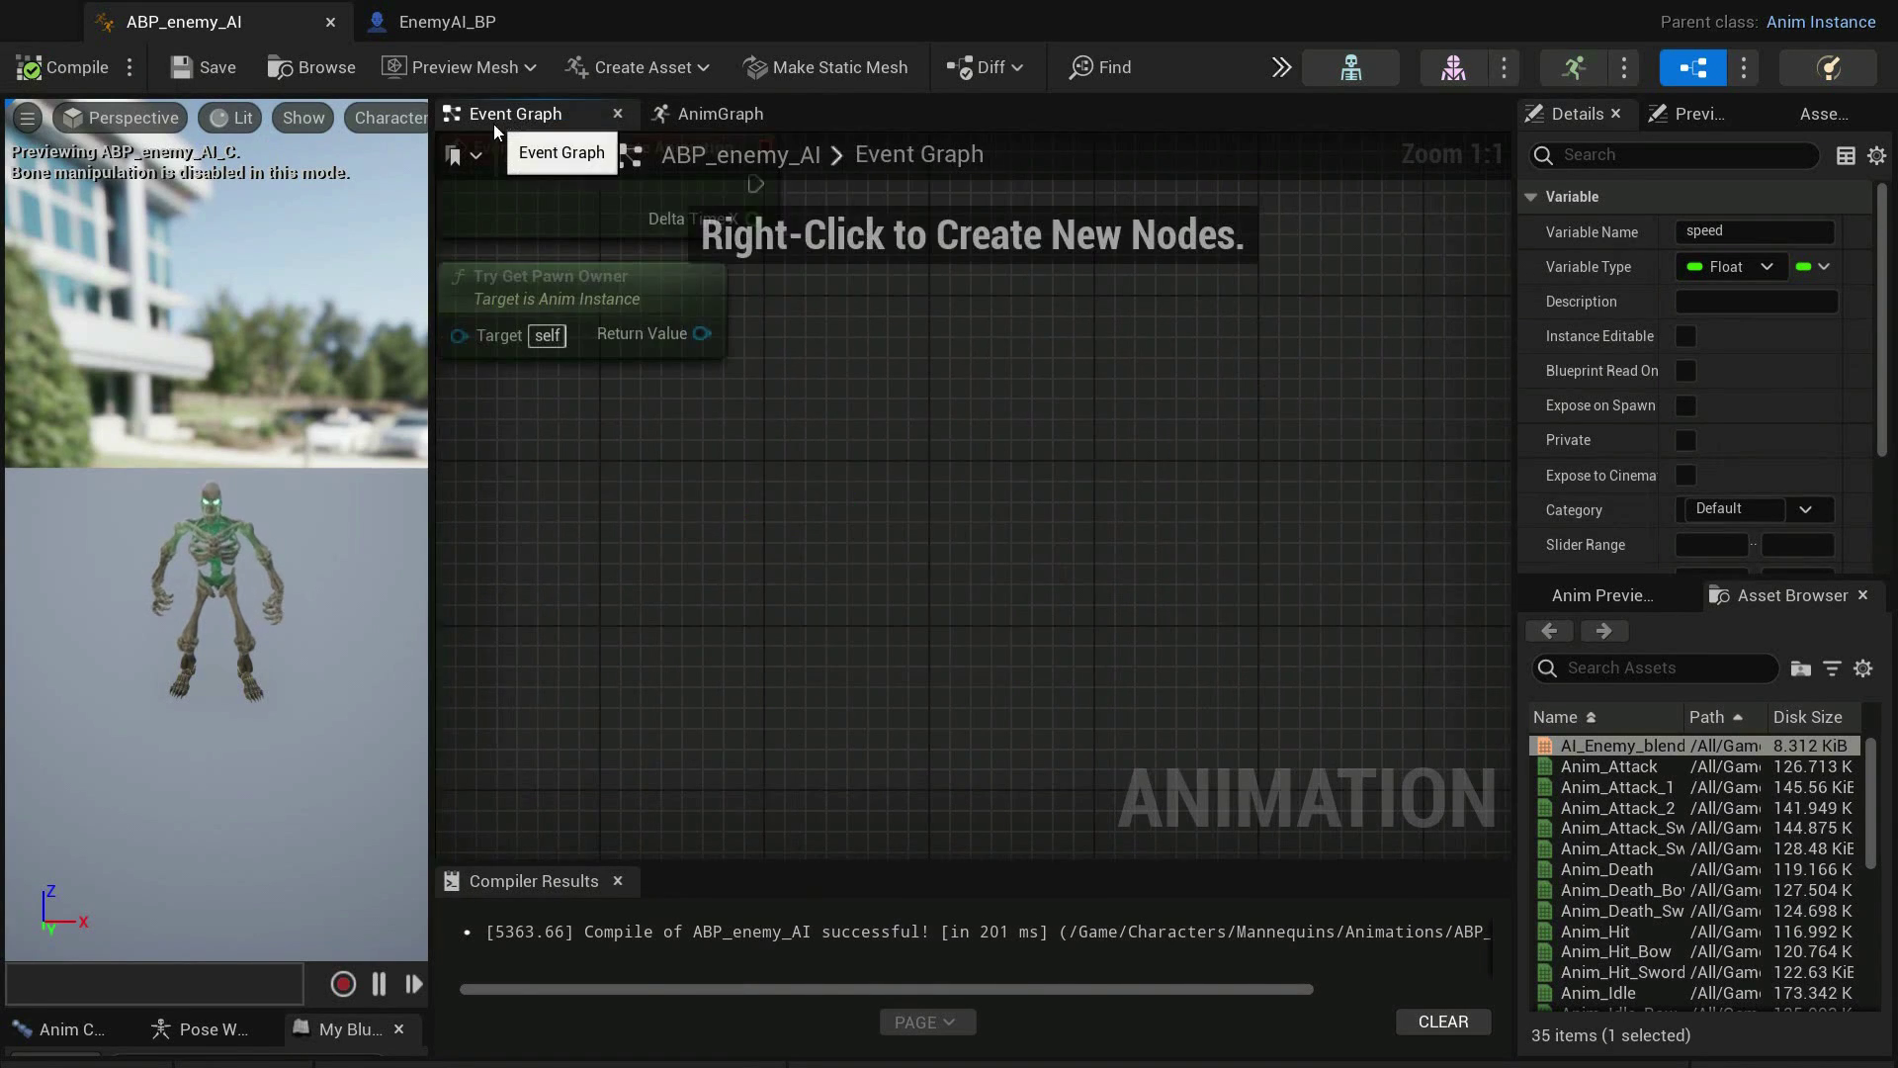
Cast Try Get Pawn Owner to EnemyAI_BP, running on every animation update
right_drag(613, 375, 616, 548)
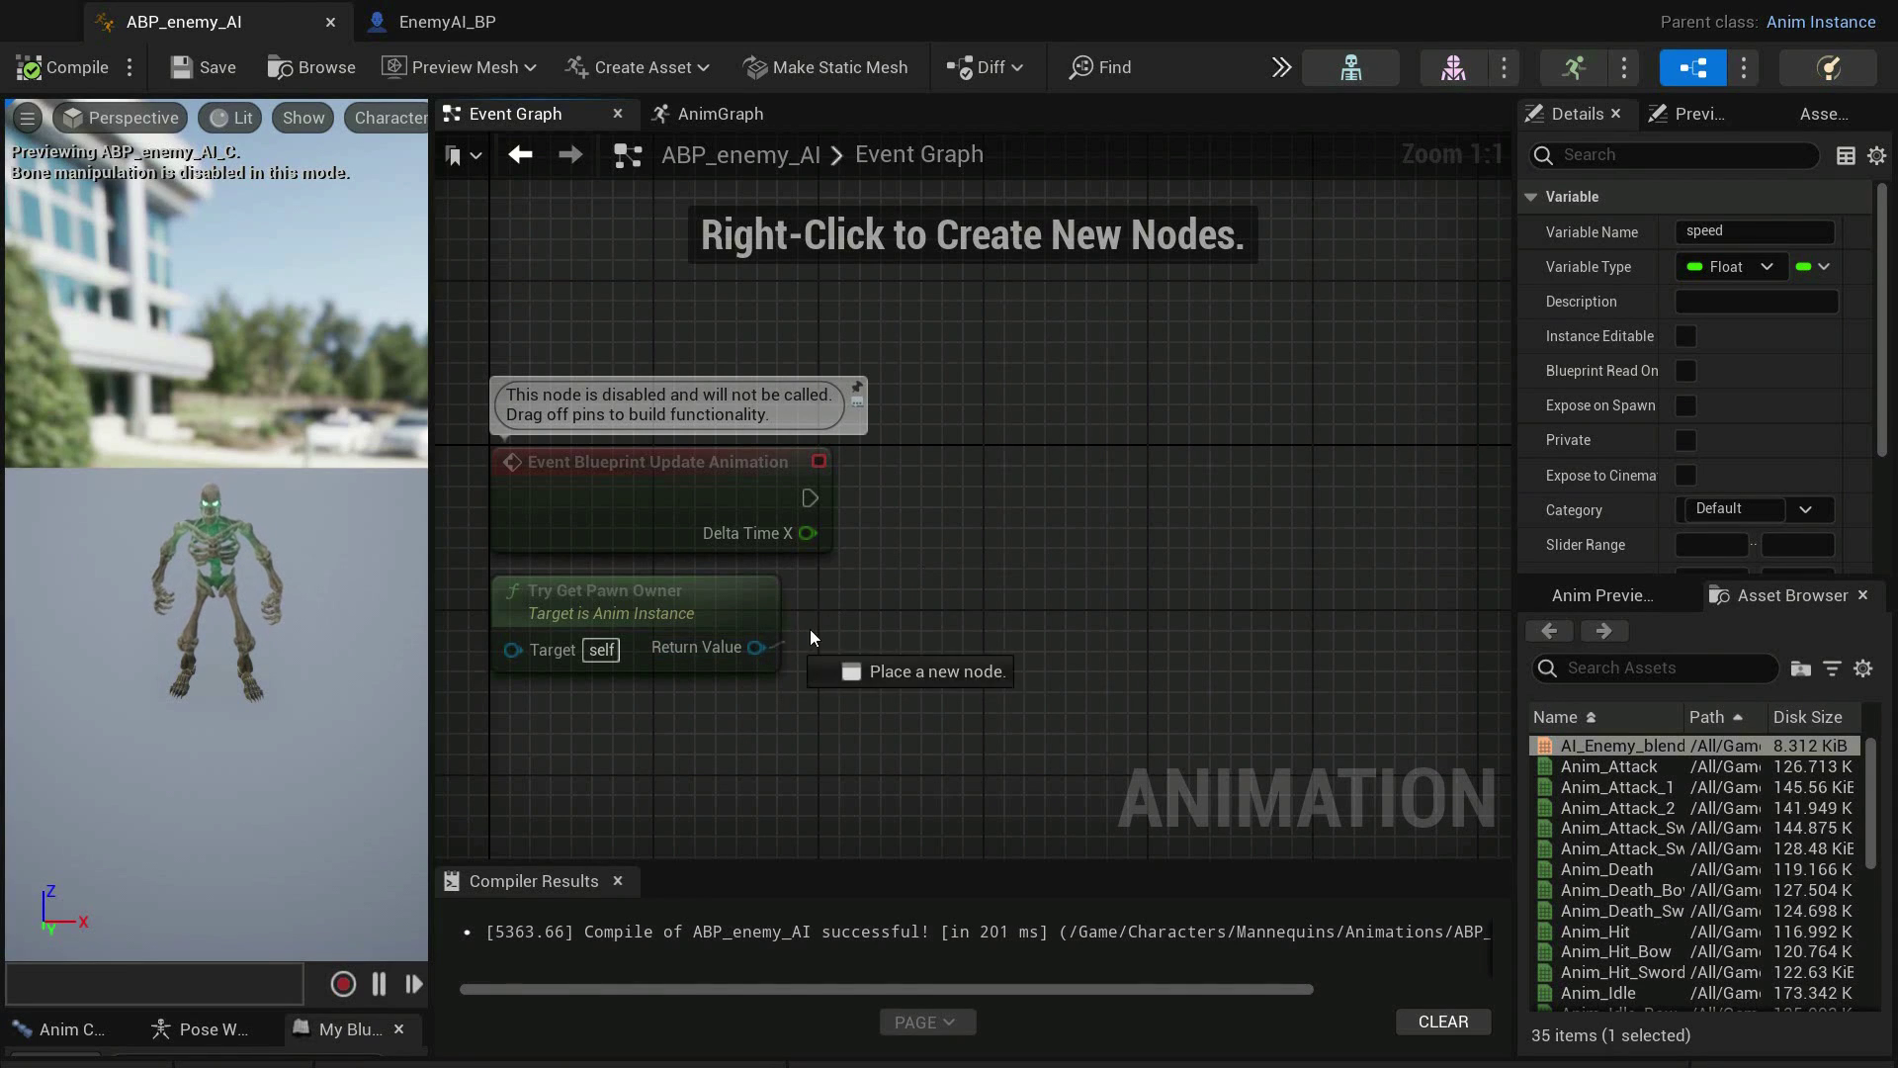
drag(939, 556, 959, 538)
text(cast to ene)
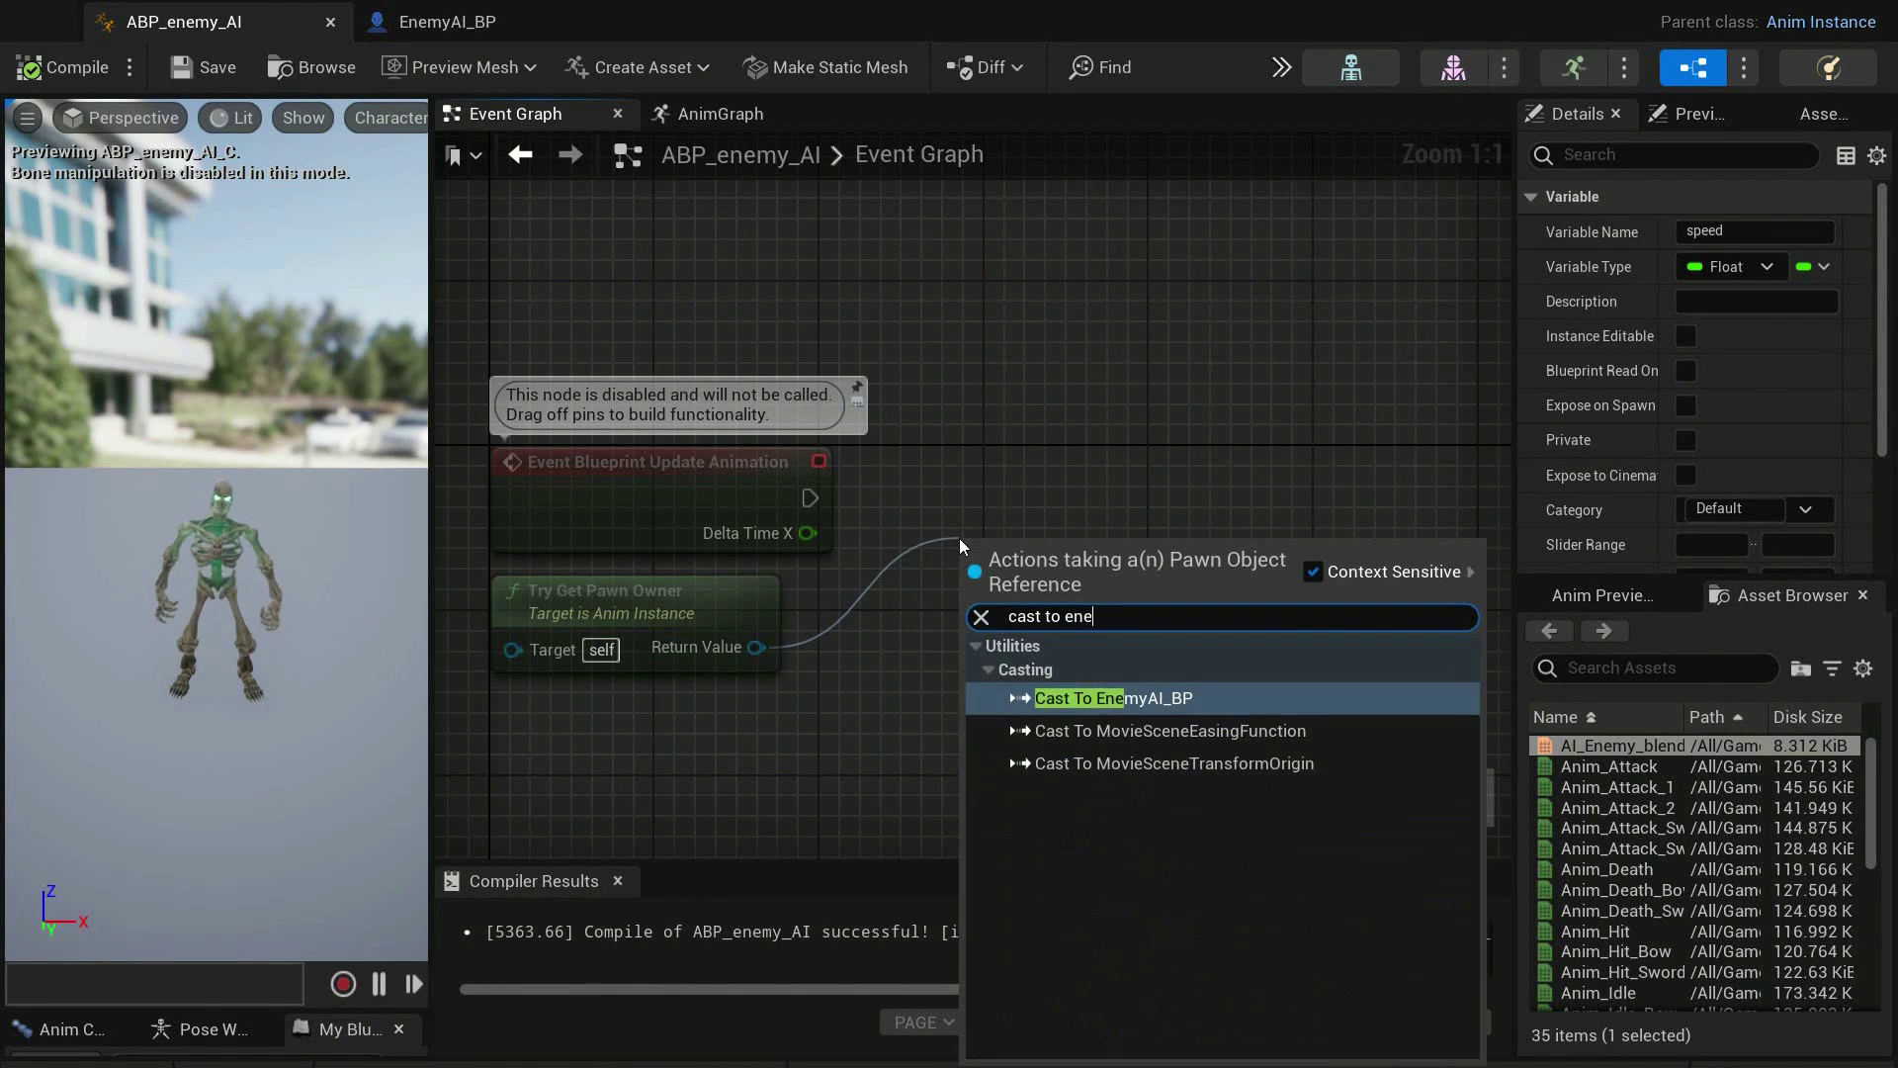
click(1093, 699)
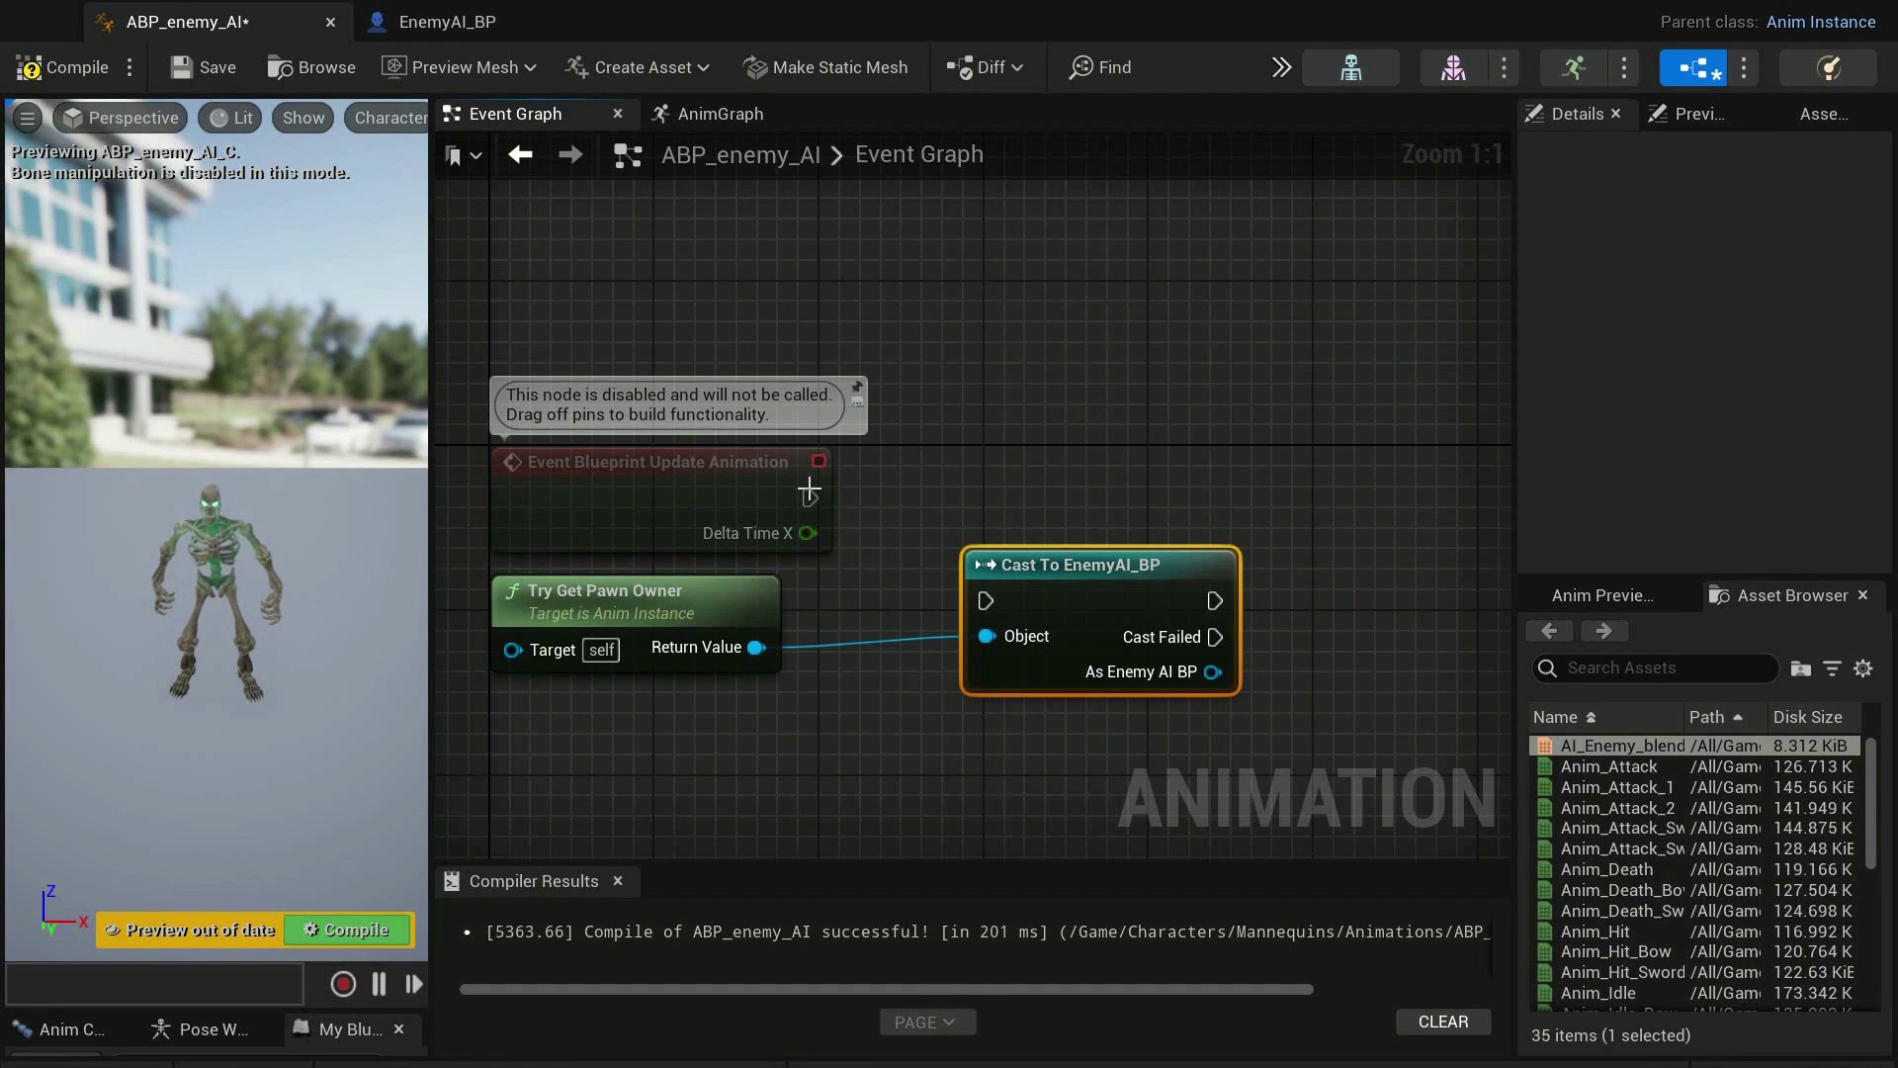
drag(983, 601, 983, 601)
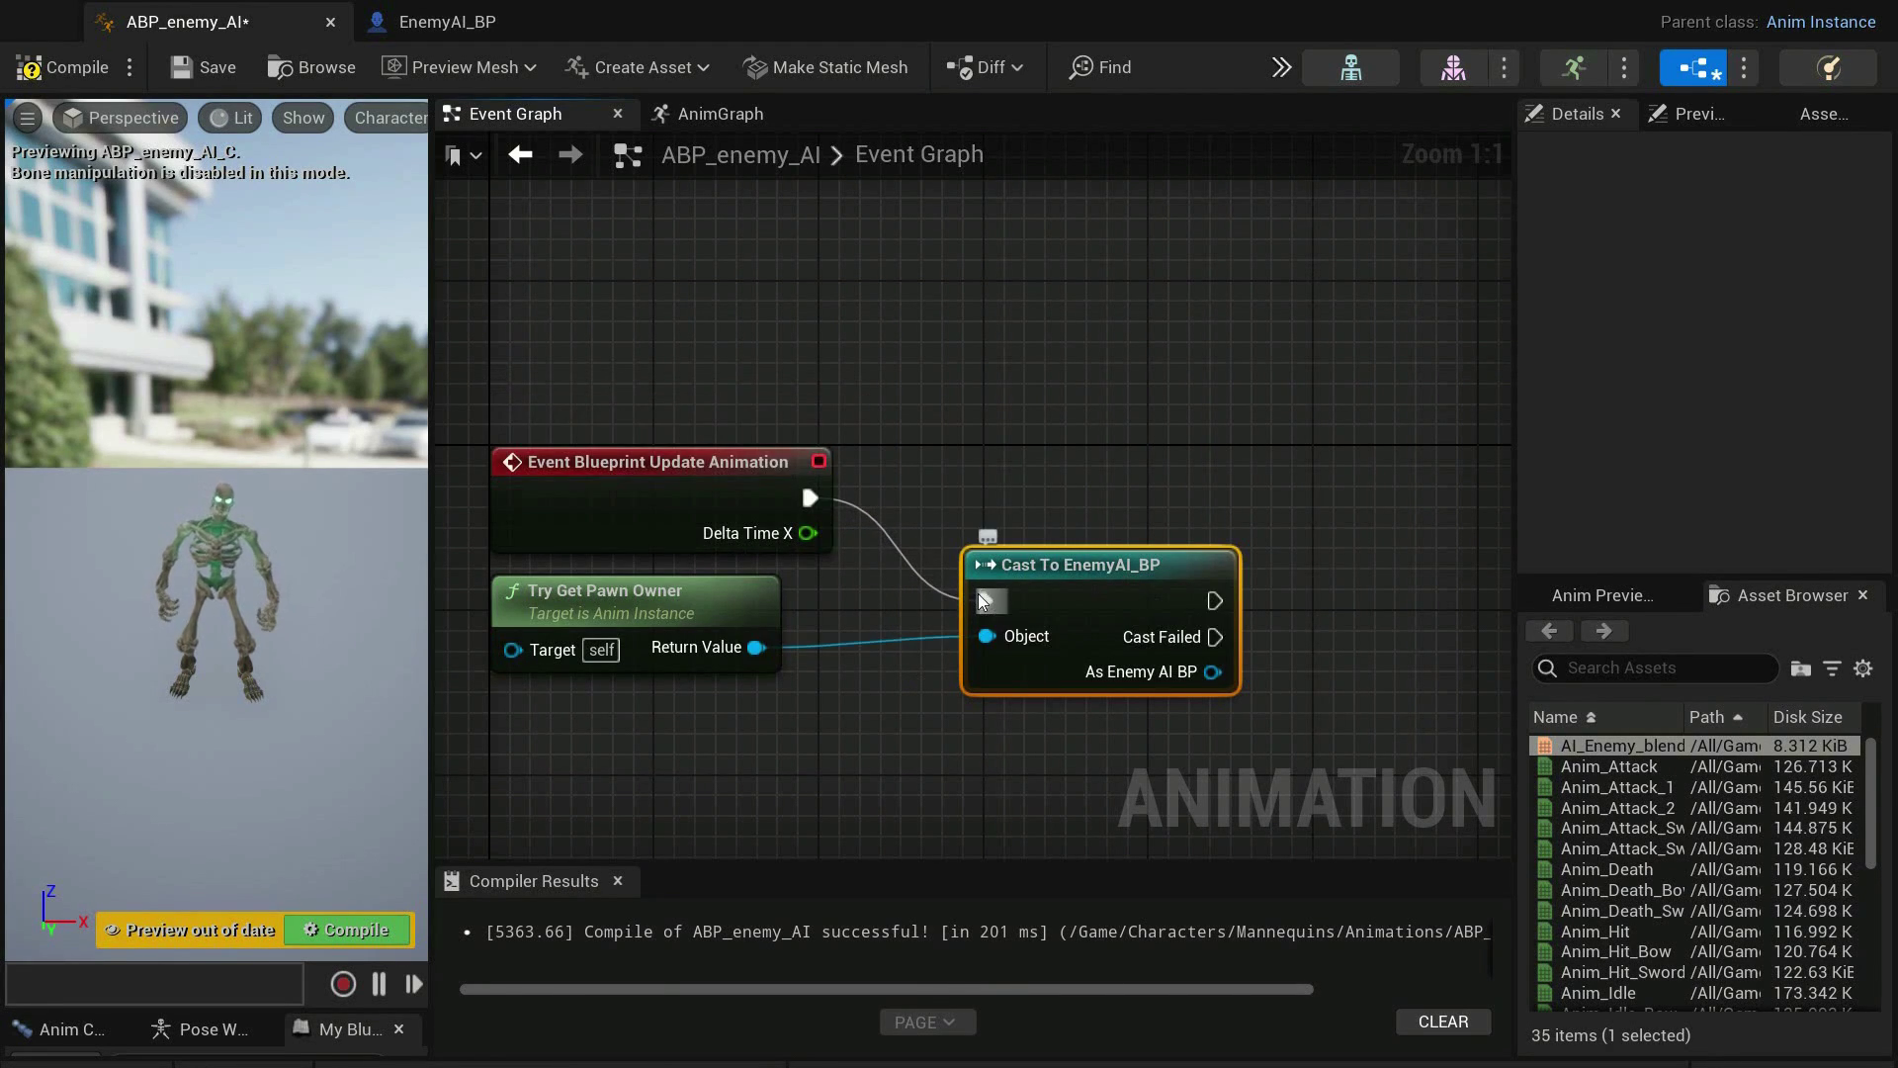
right_drag(1066, 597, 1038, 420)
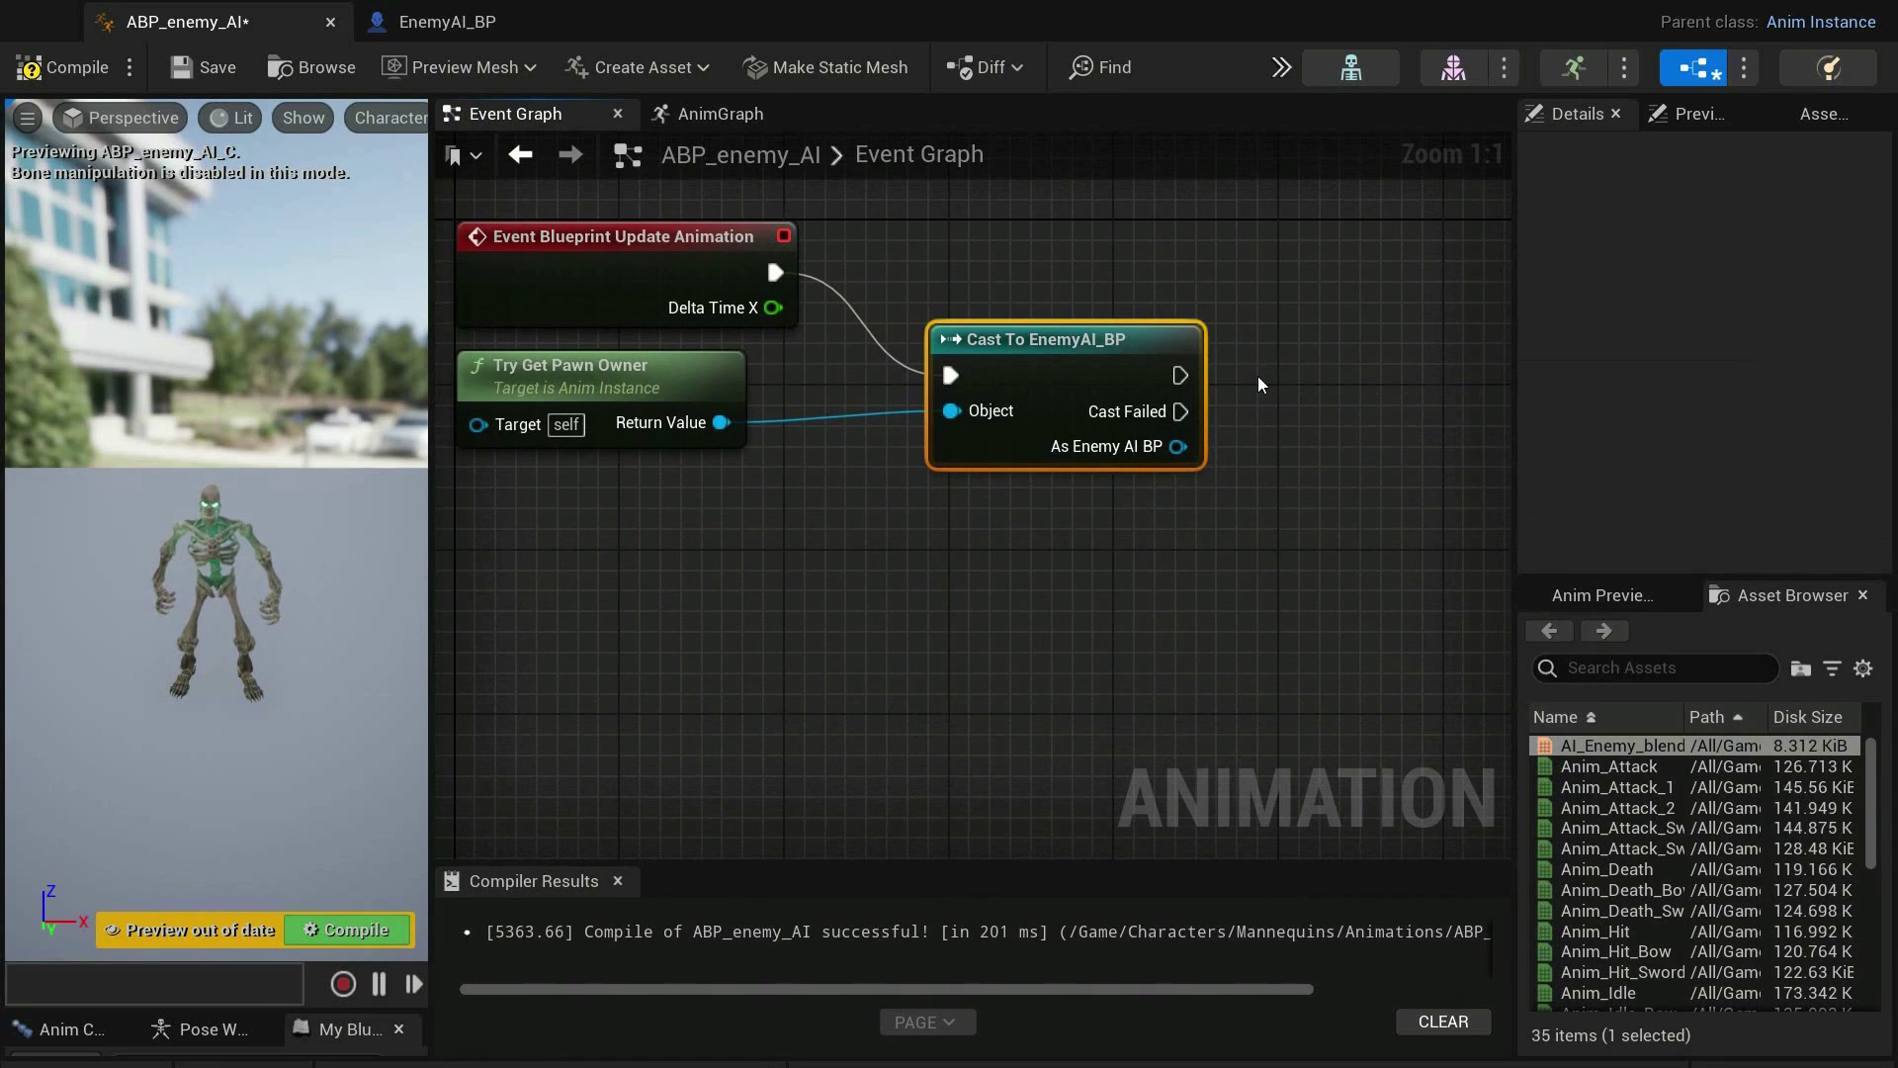
click(1167, 480)
mouse_move(1160, 502)
right_down()
mouse_move(926, 559)
mouse_move(817, 462)
right_up()
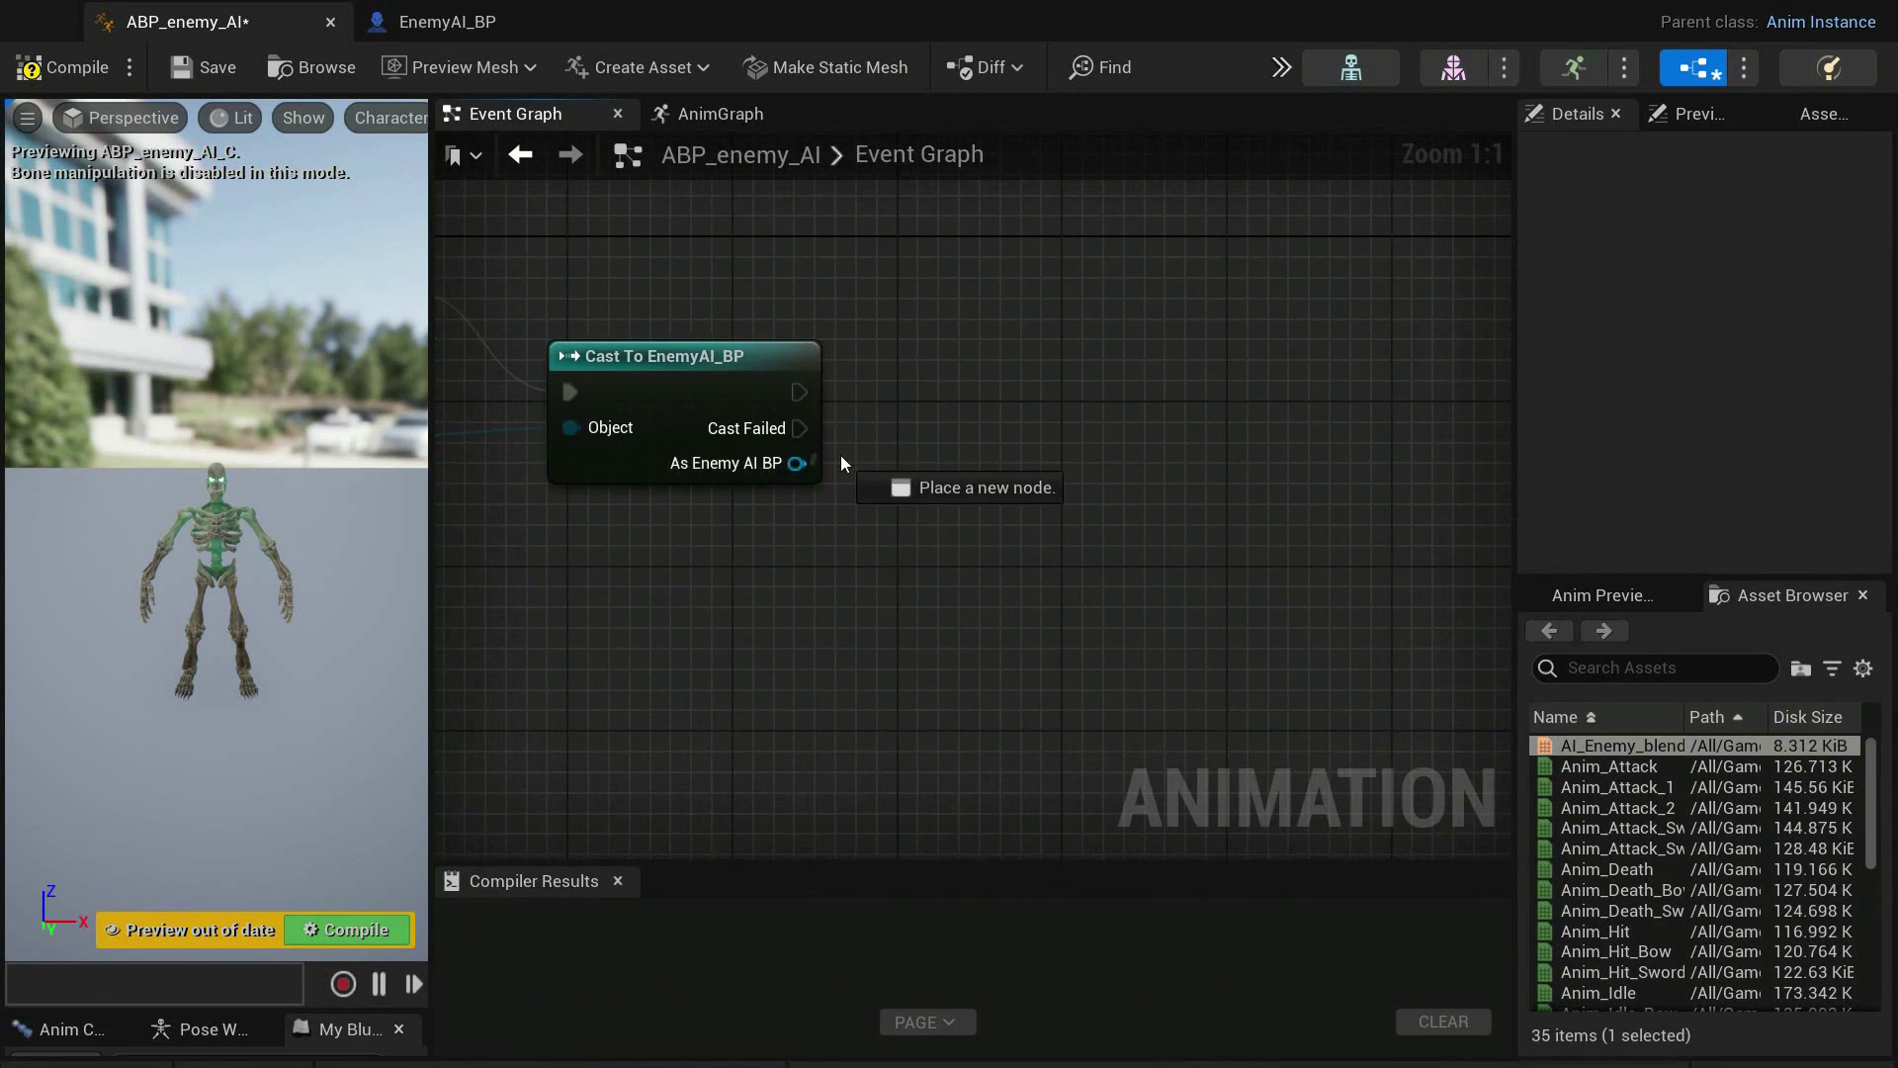
Get the cast result's Character Movement and read its Velocity, removing the extra Get Owner node
drag(887, 455, 1218, 394)
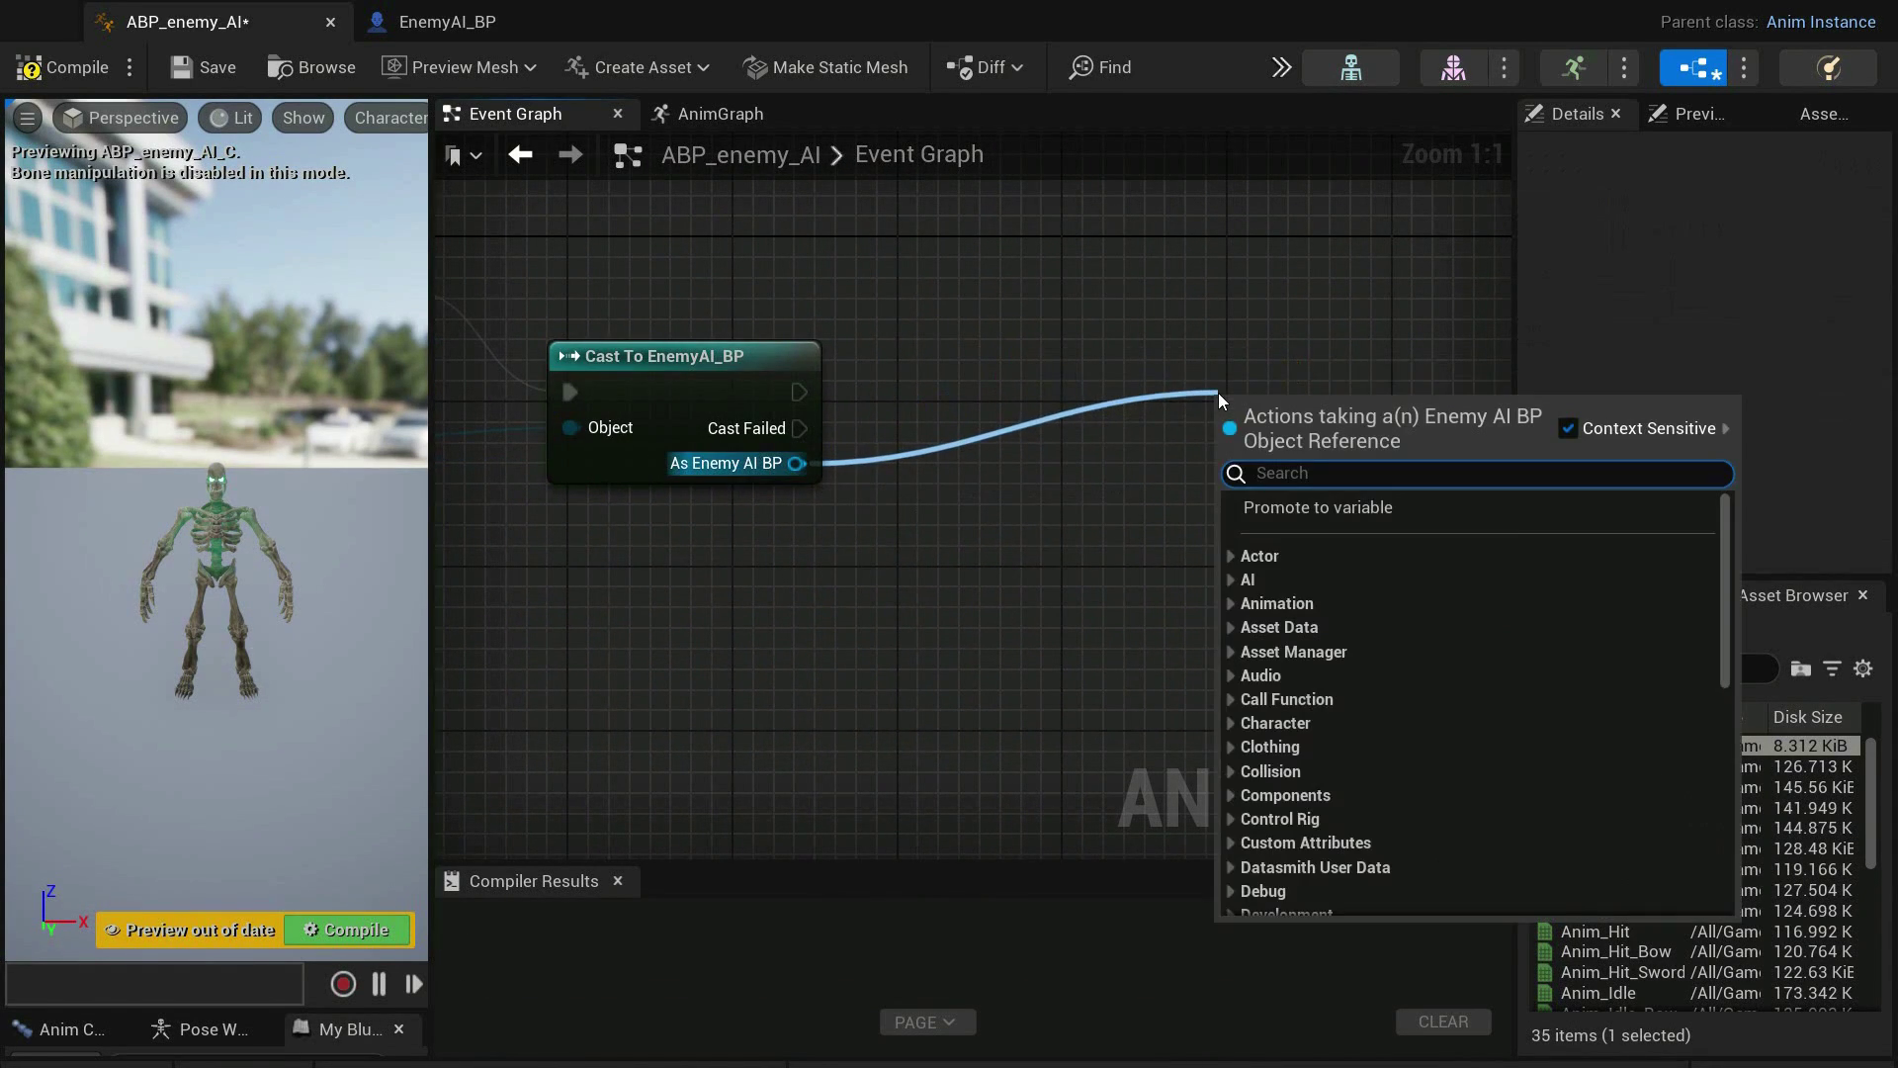
text(get character)
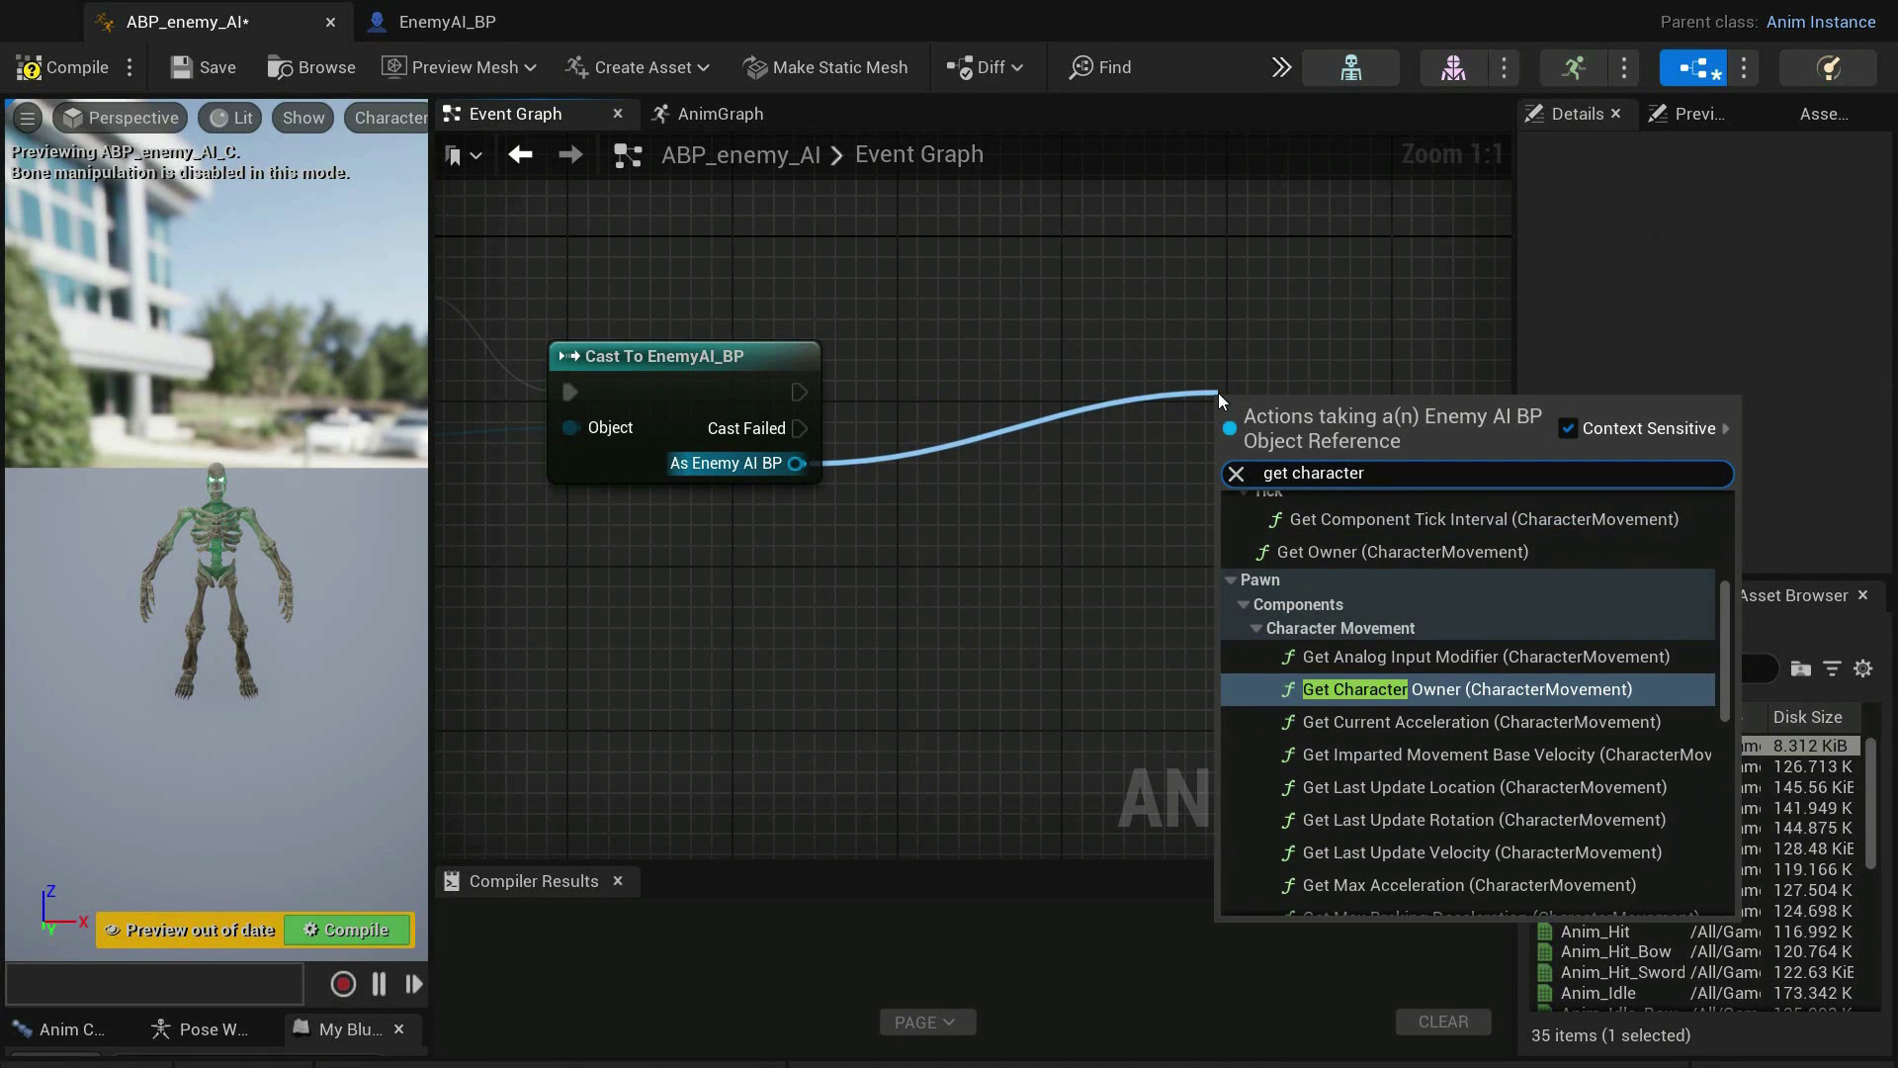
click(1343, 548)
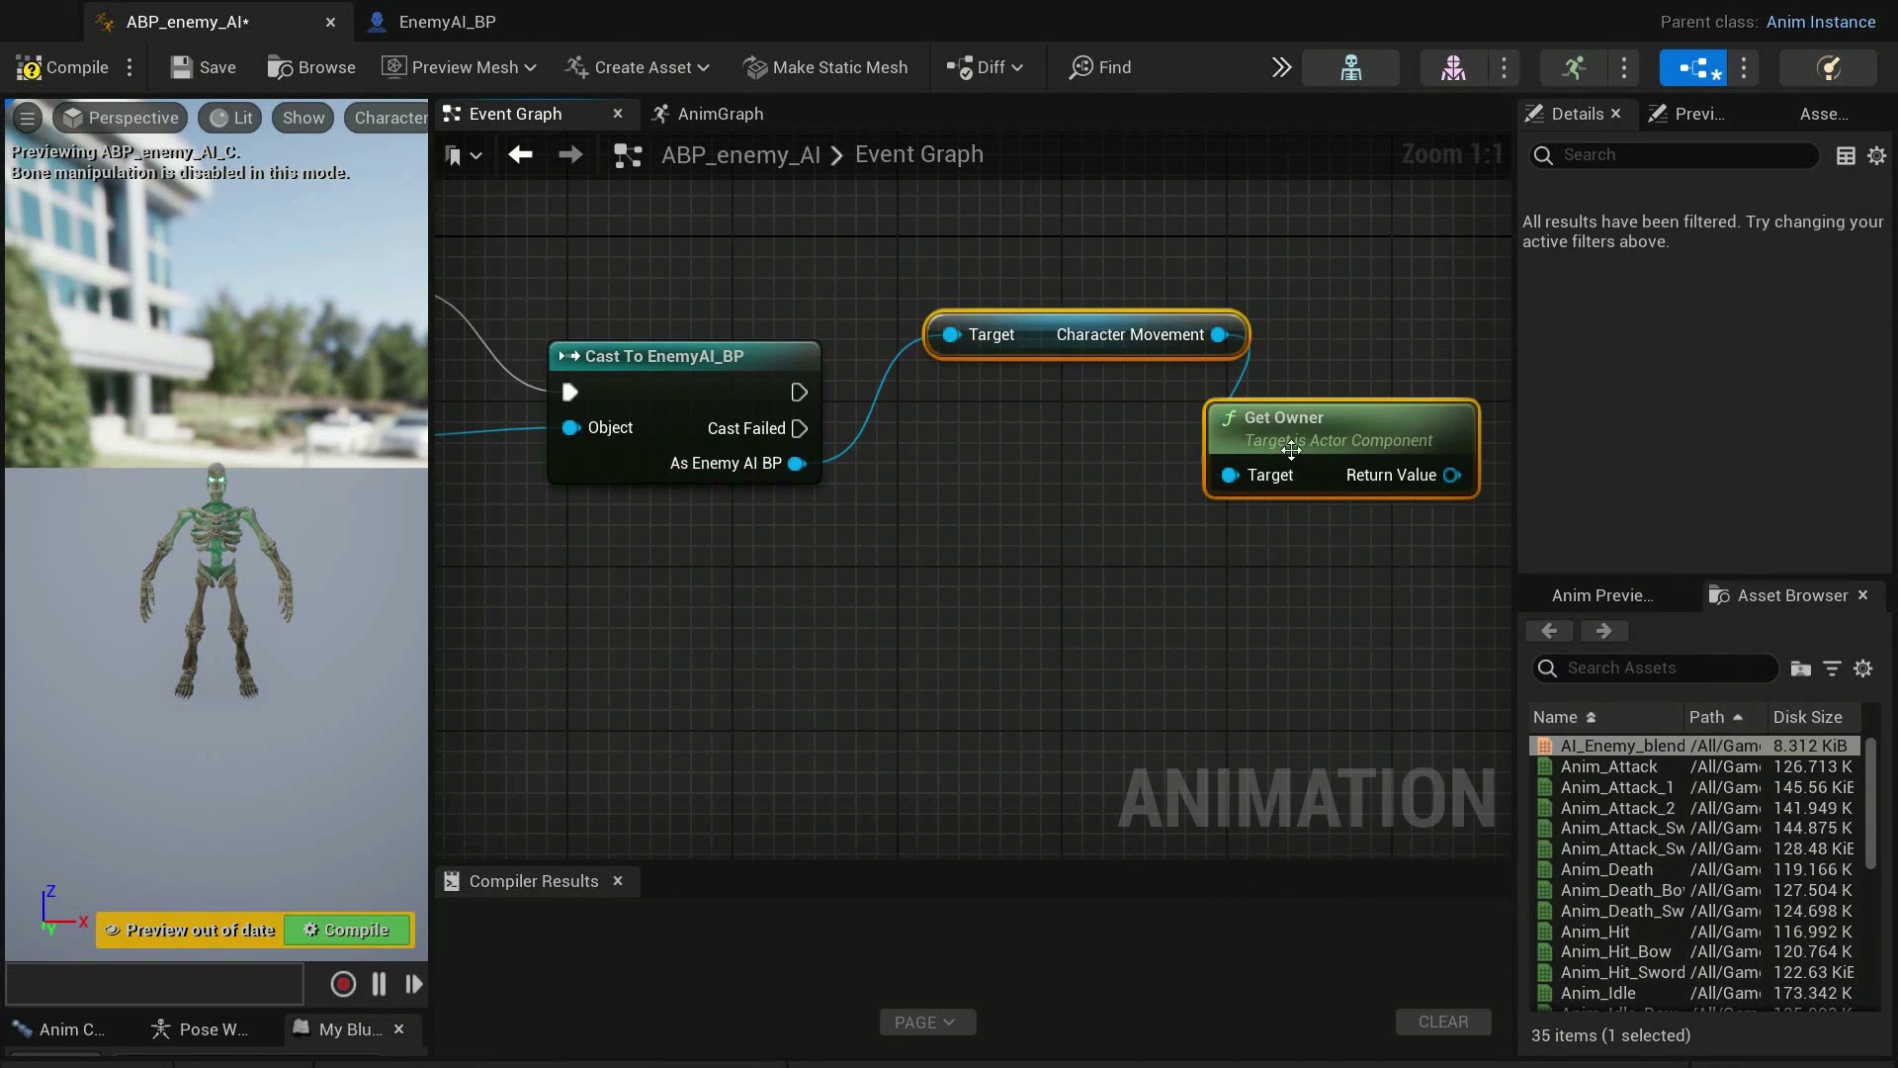
click(1348, 436)
key(Delete)
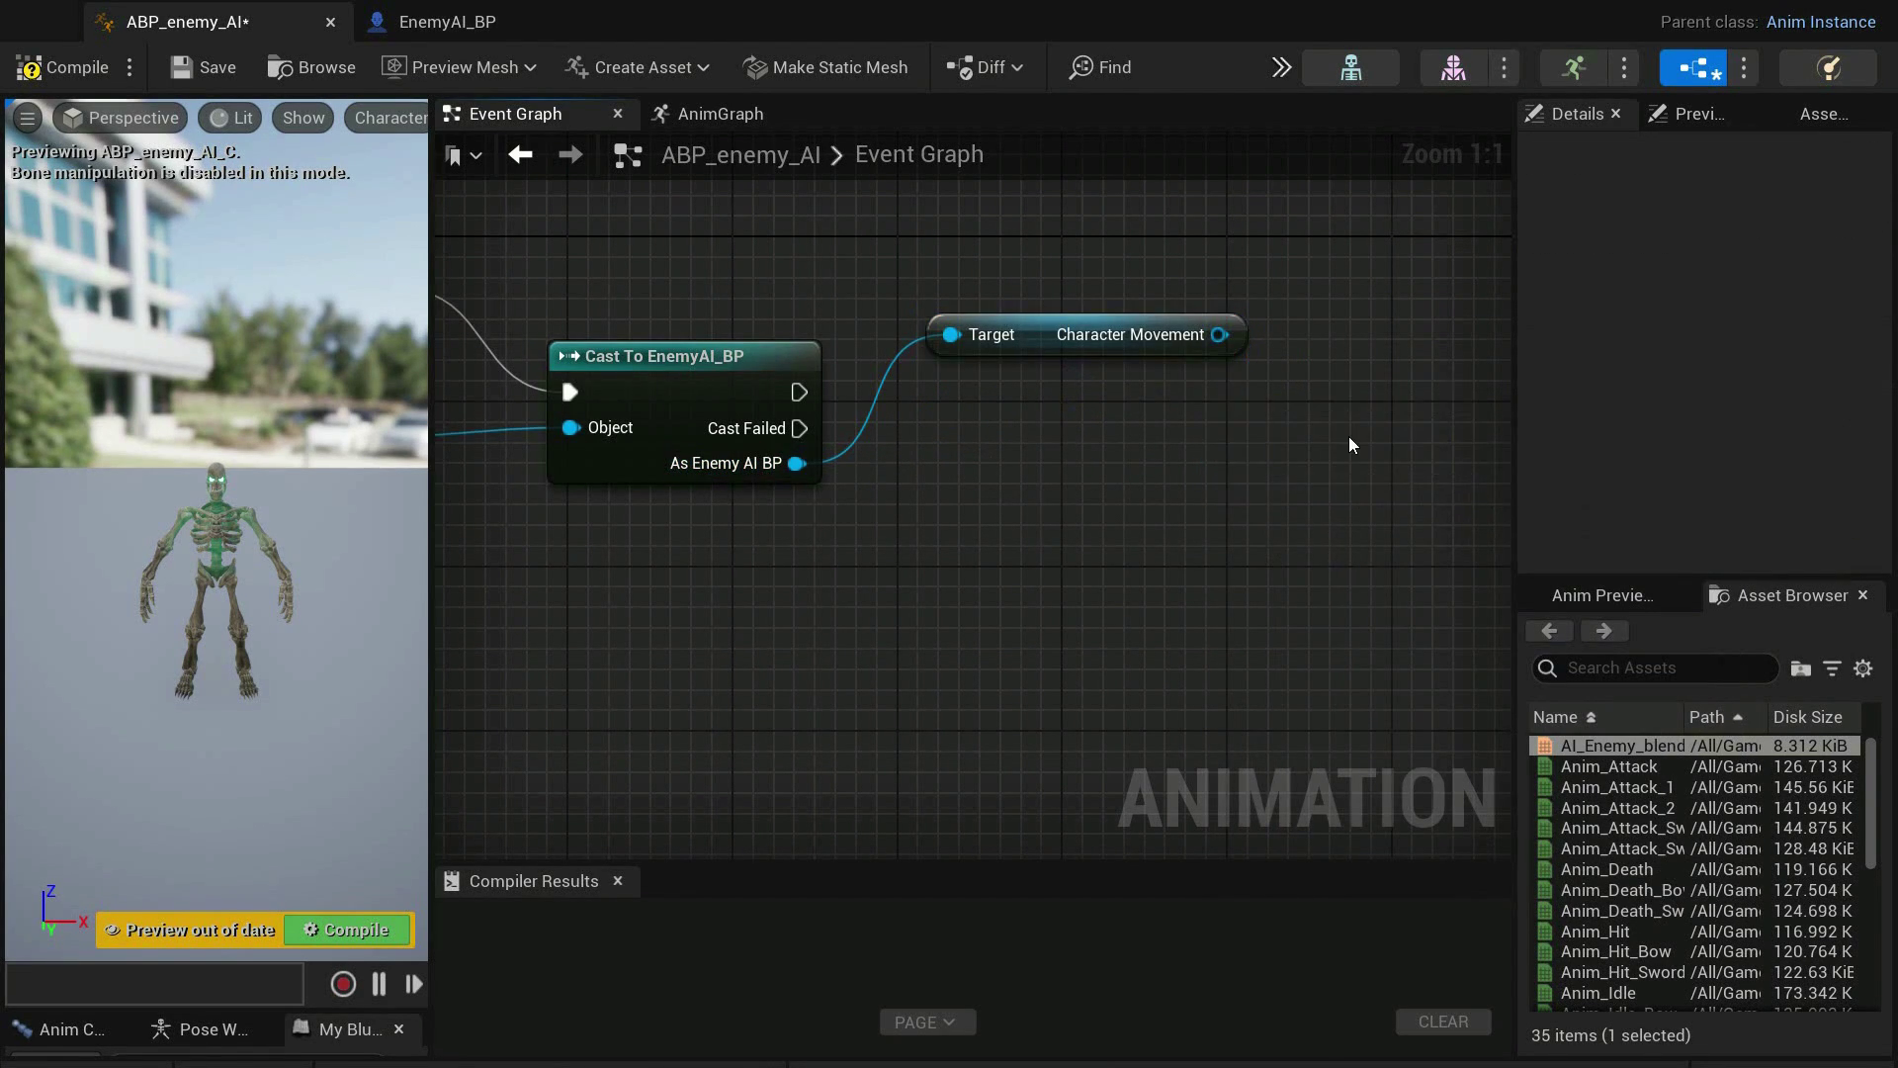
drag(1220, 334, 949, 443)
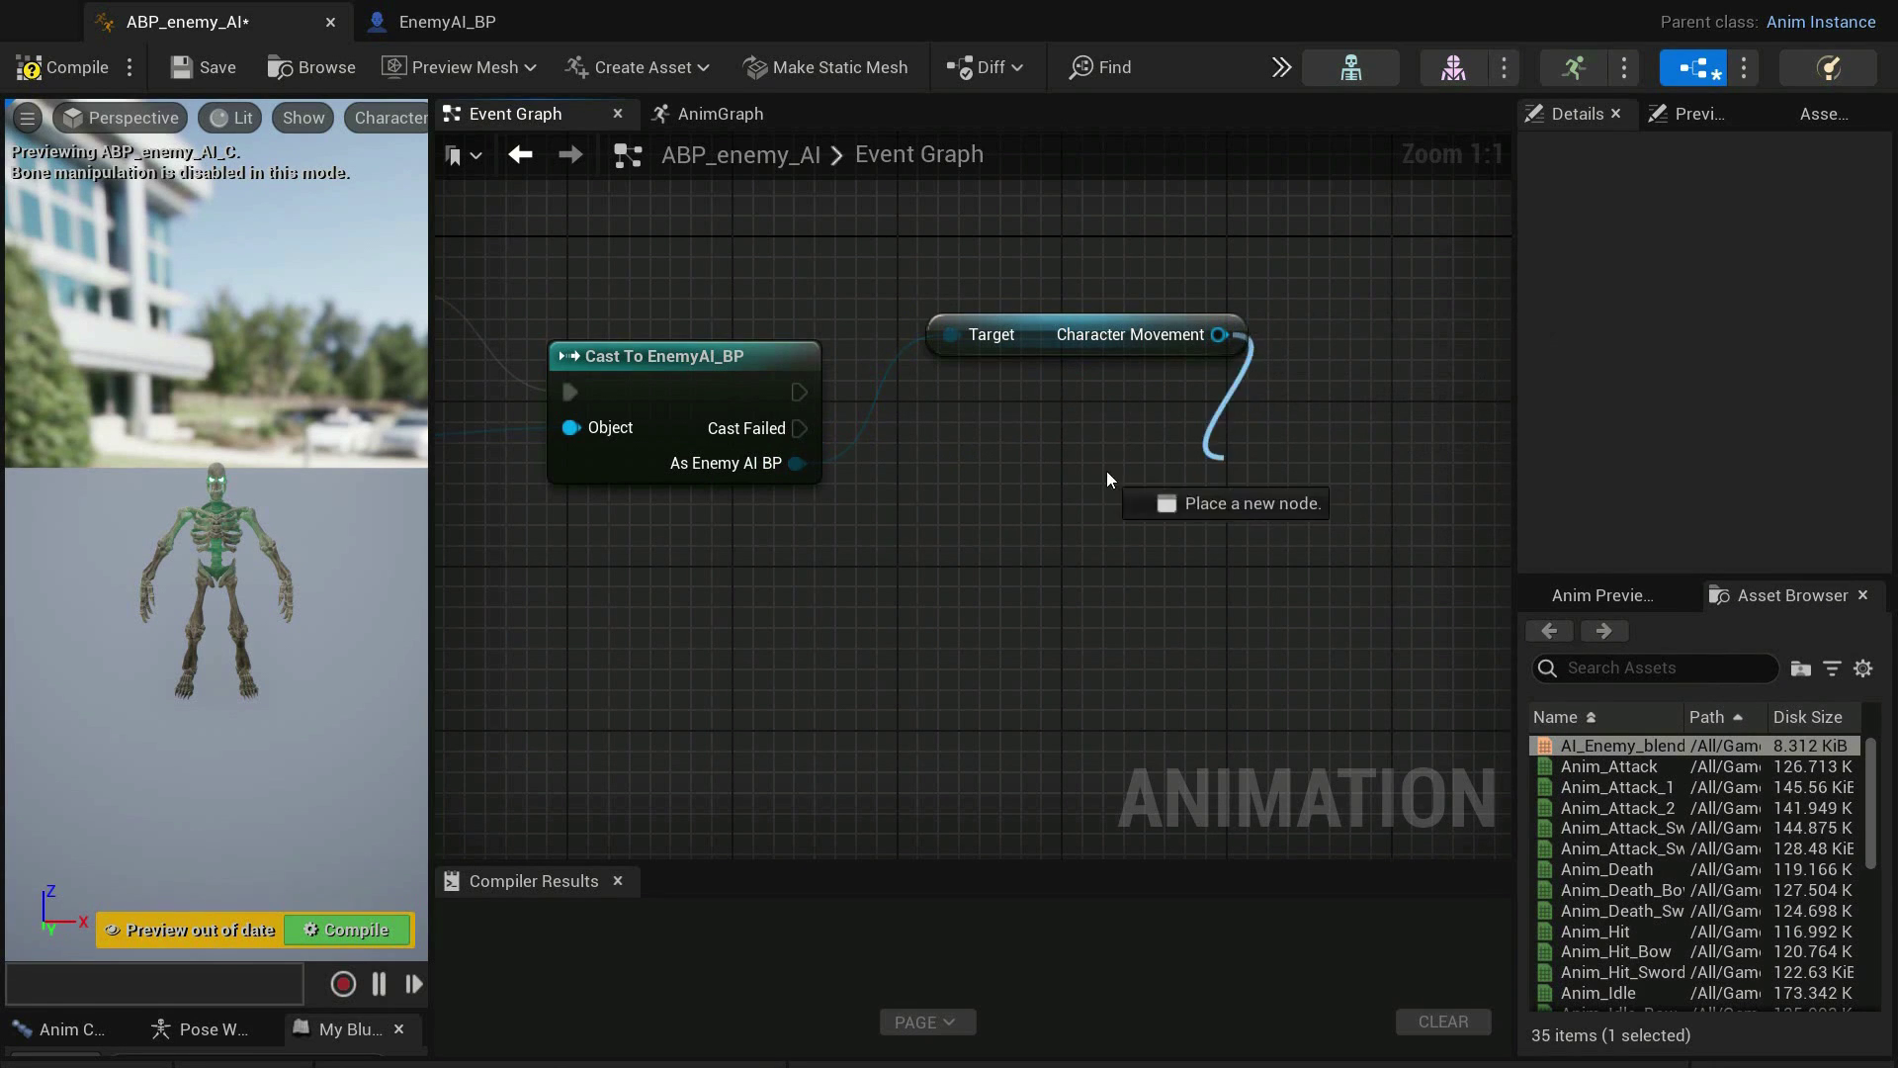
text(get velocity)
scroll(1077, 782, down, 5)
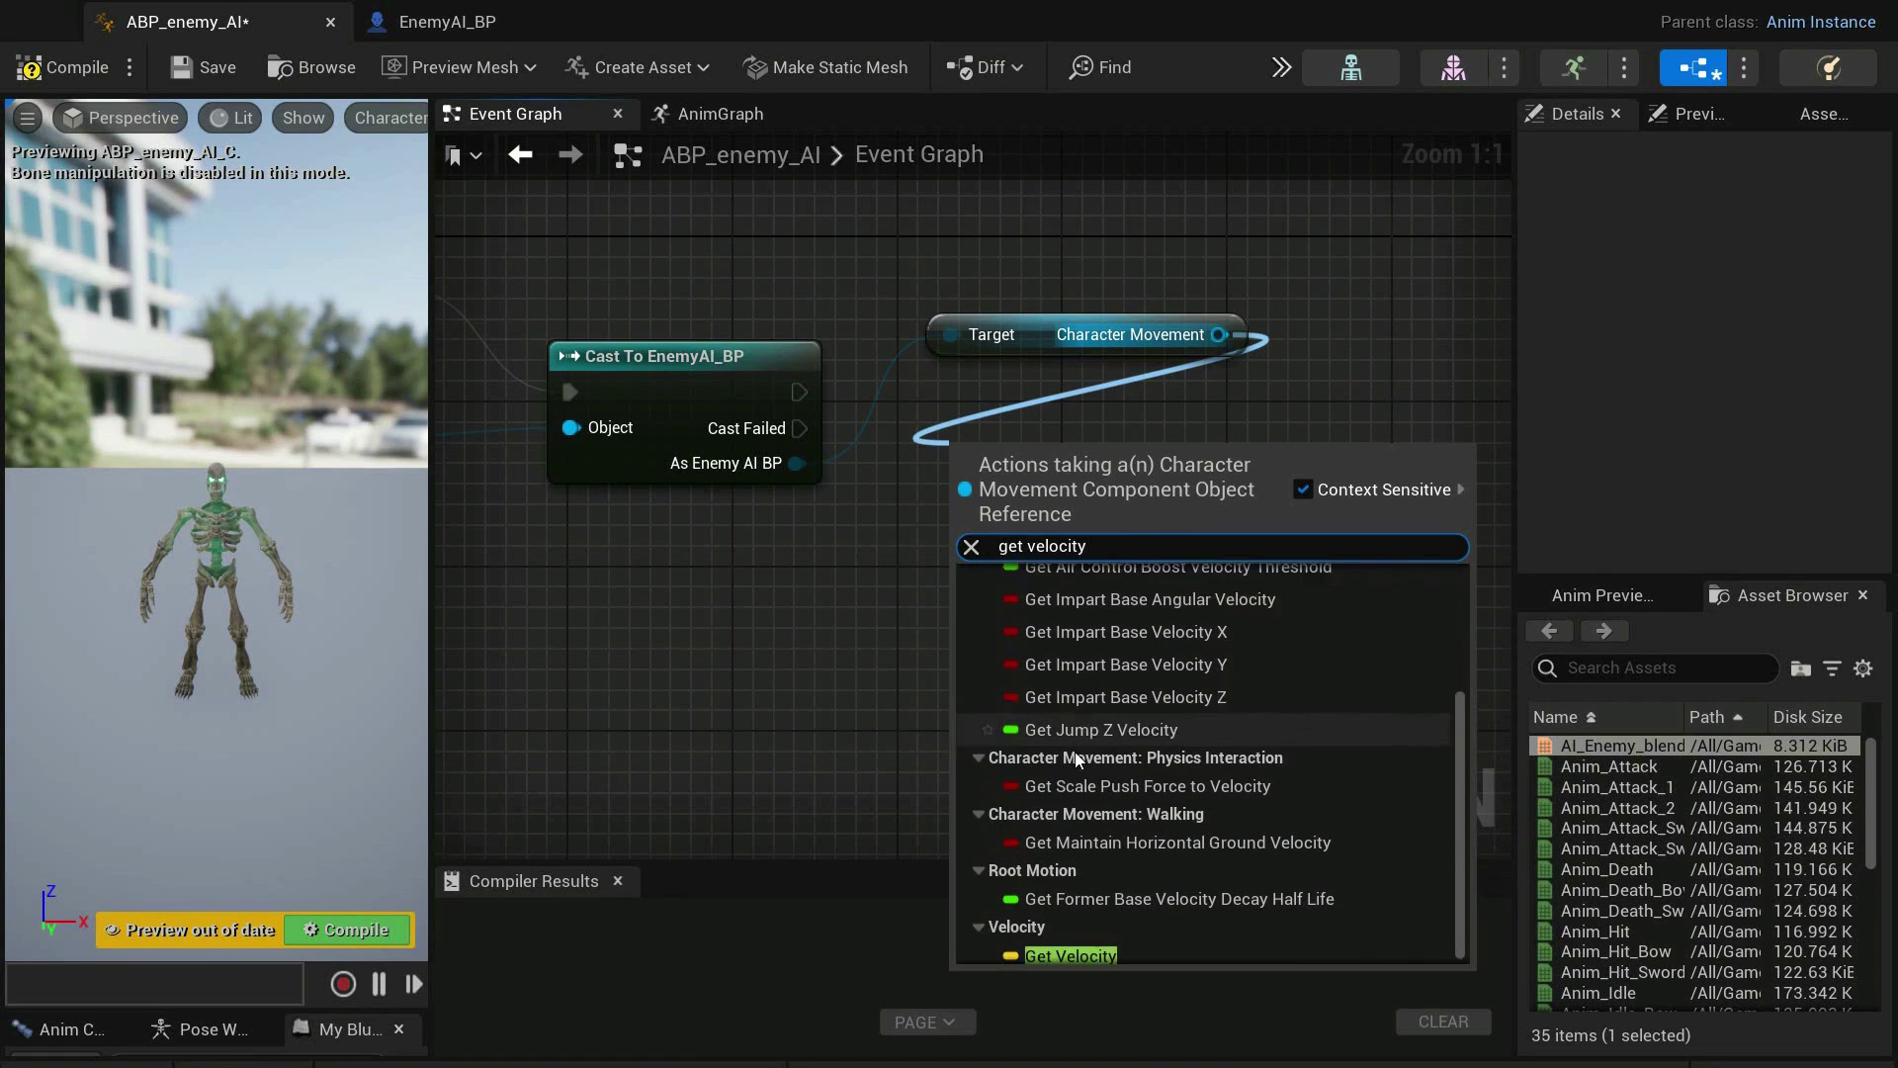
click(1105, 949)
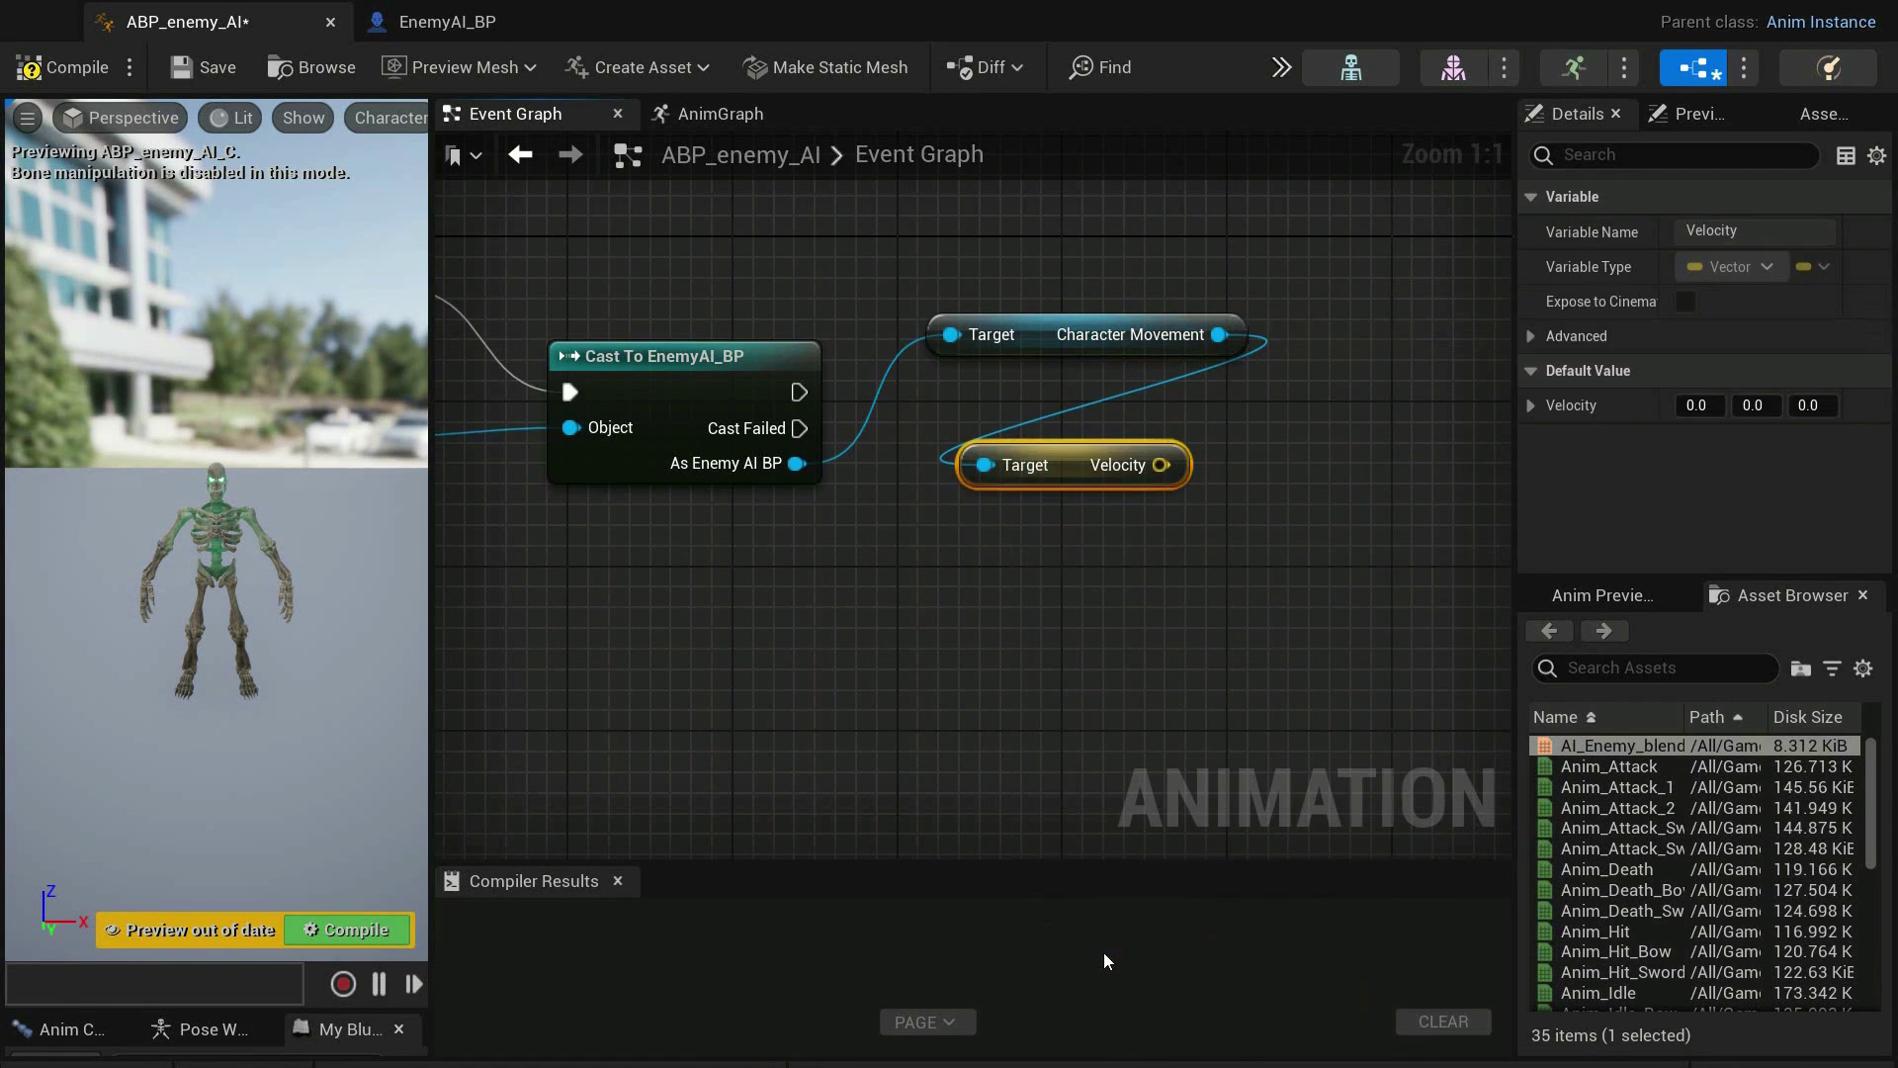
Set the speed variable to the Vector Length of the Velocity
drag(1161, 465, 979, 559)
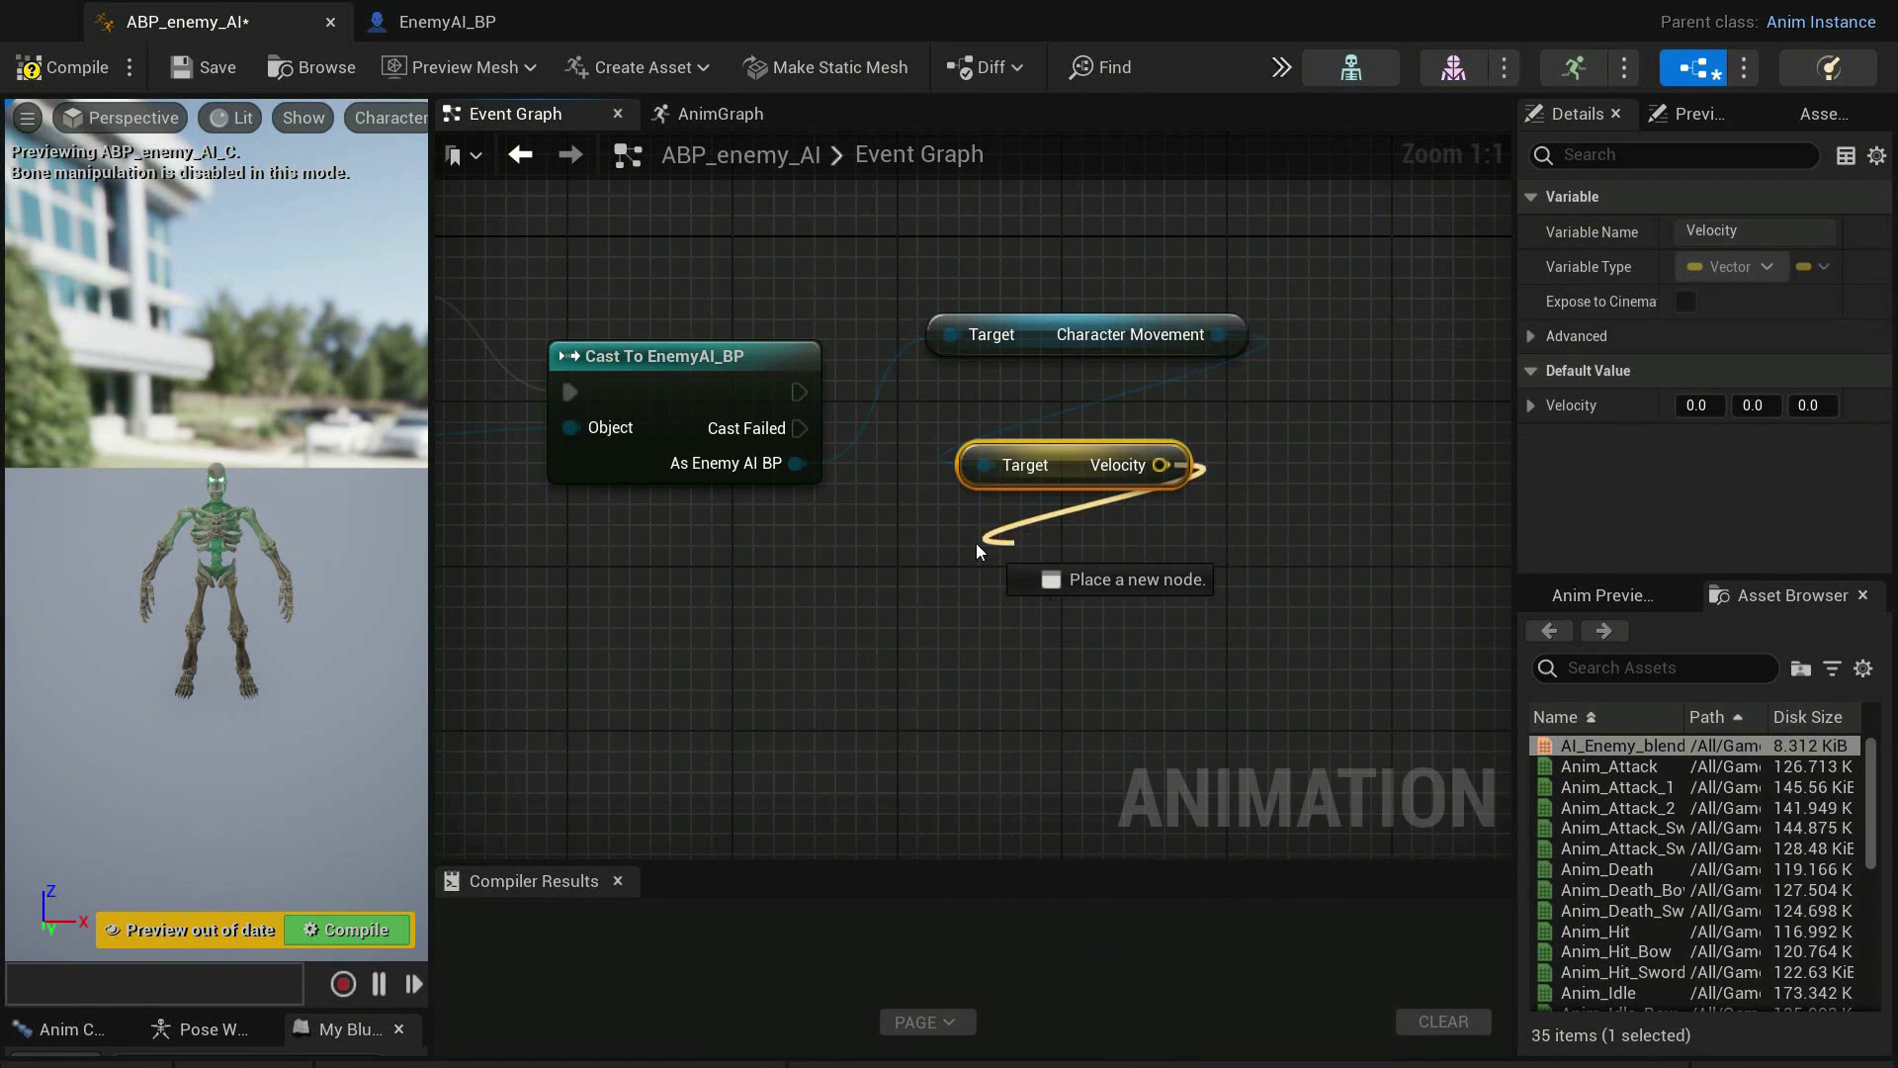
text(vector)
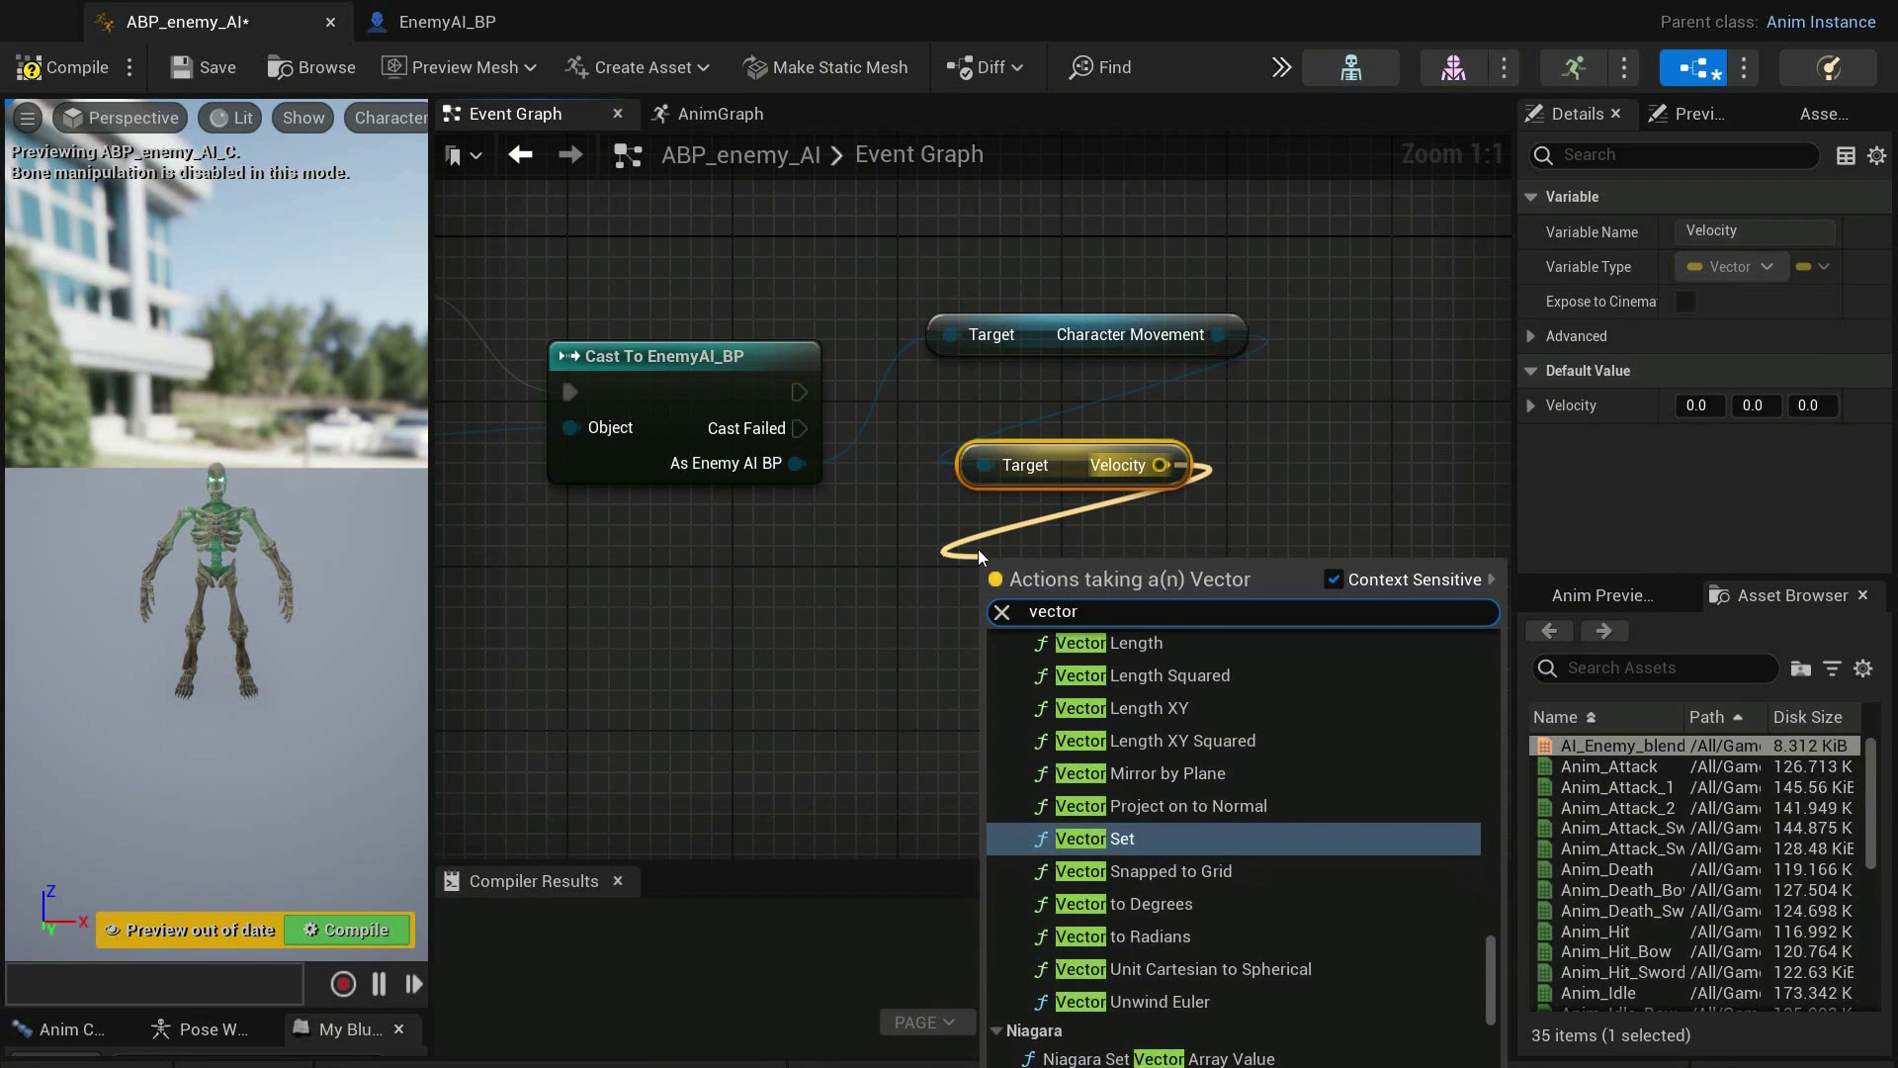
click(1085, 643)
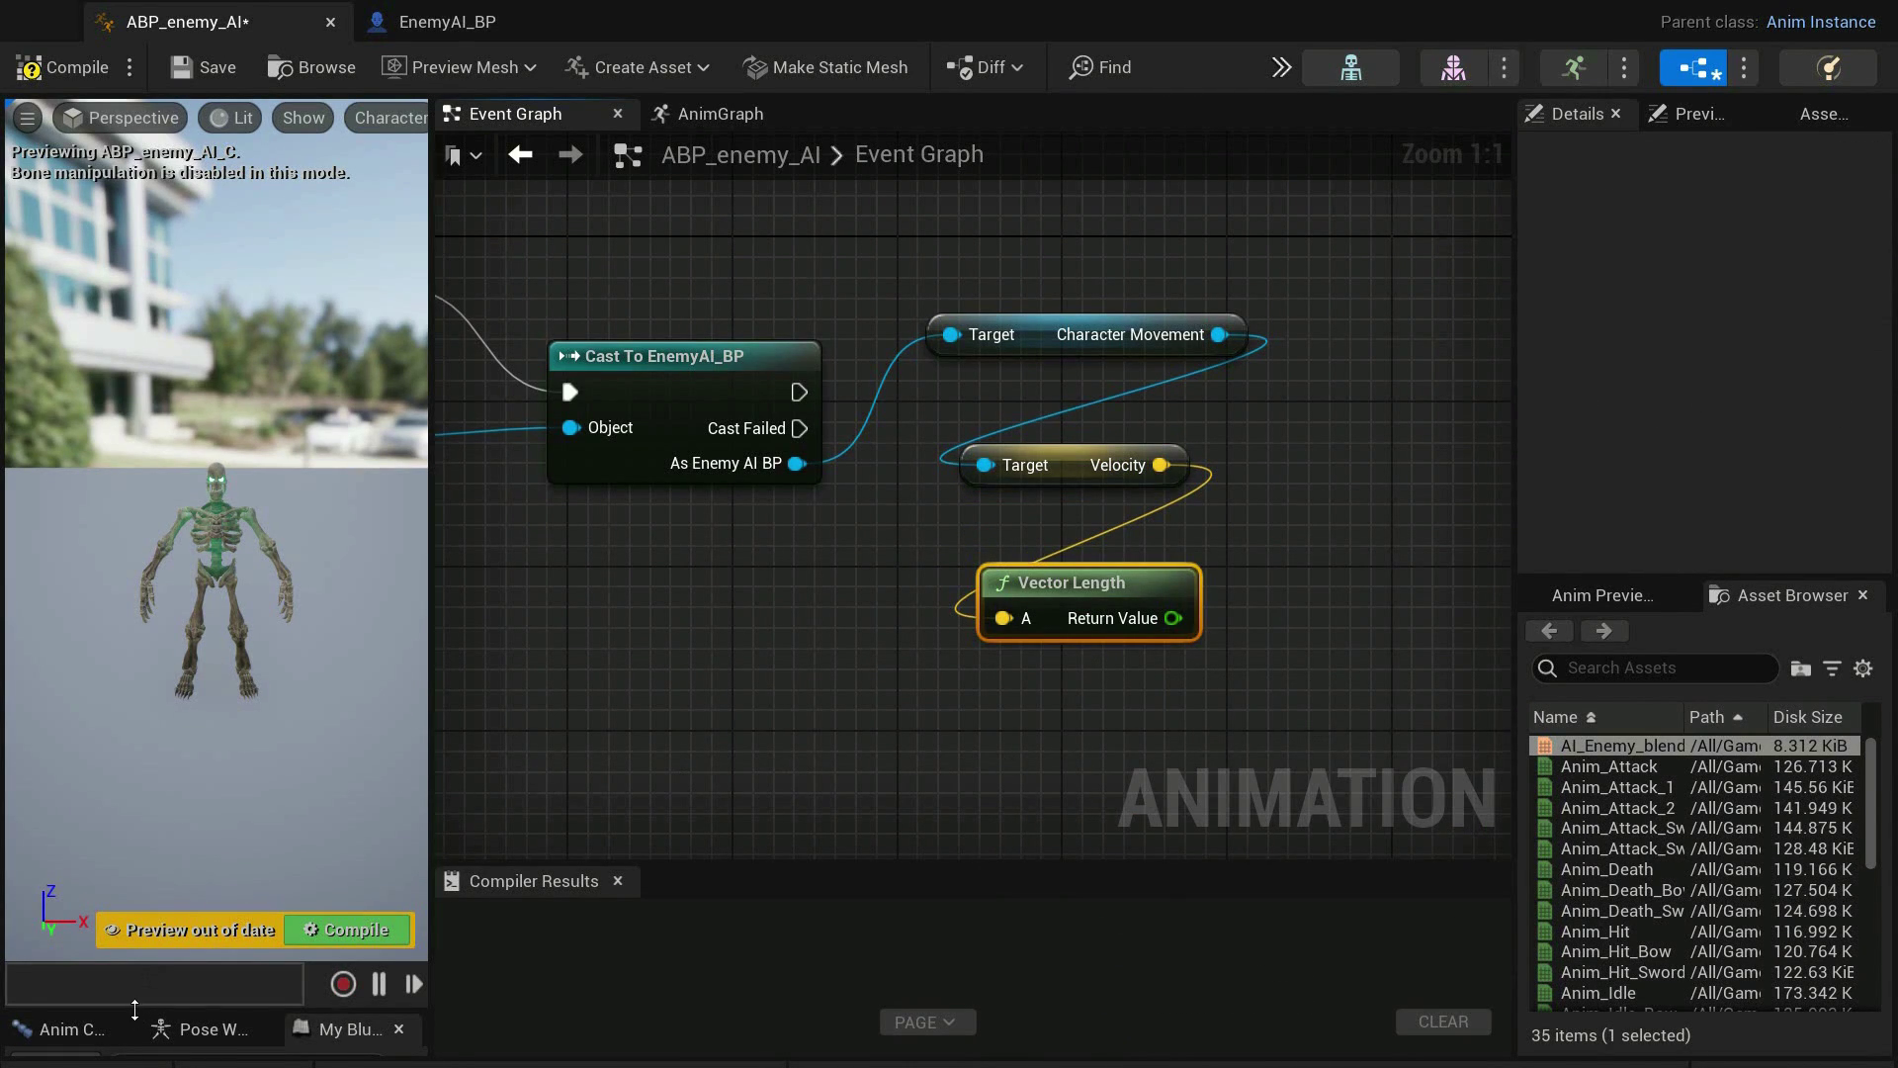
drag(142, 974, 179, 528)
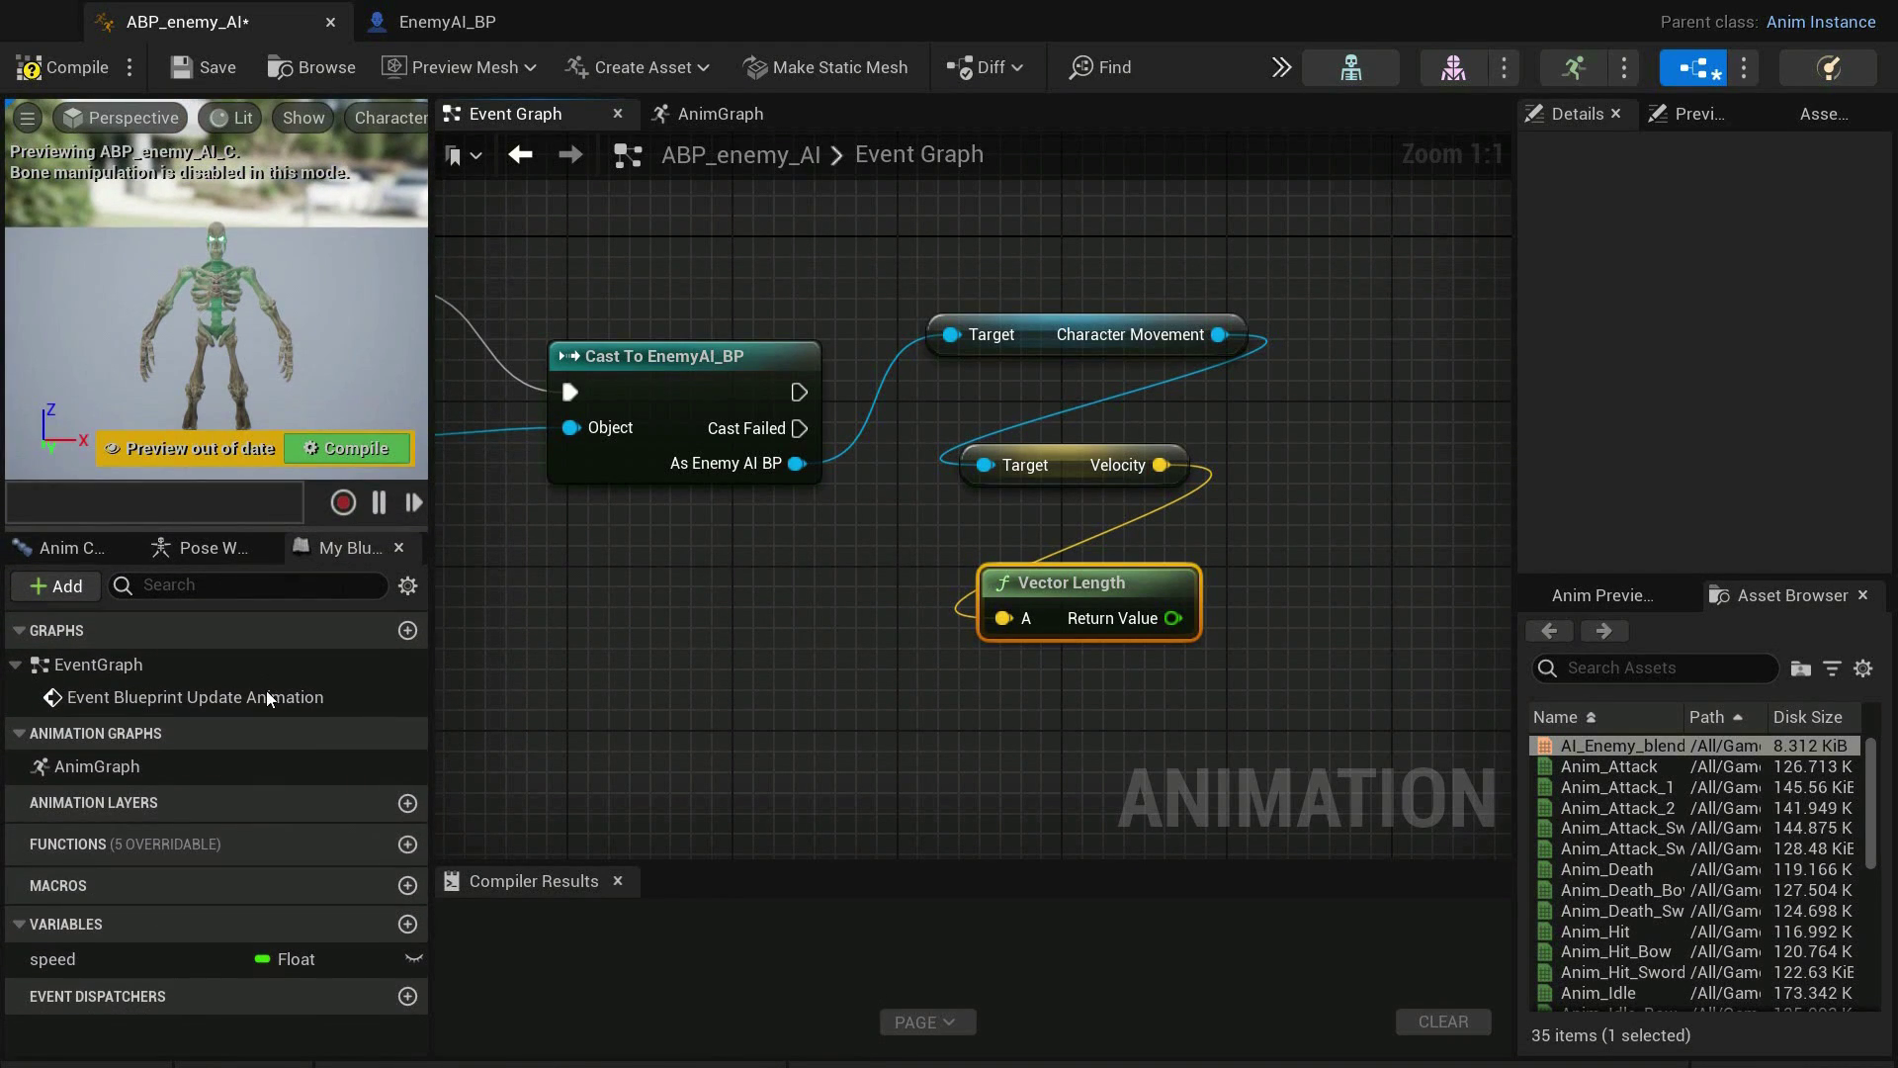
click(105, 961)
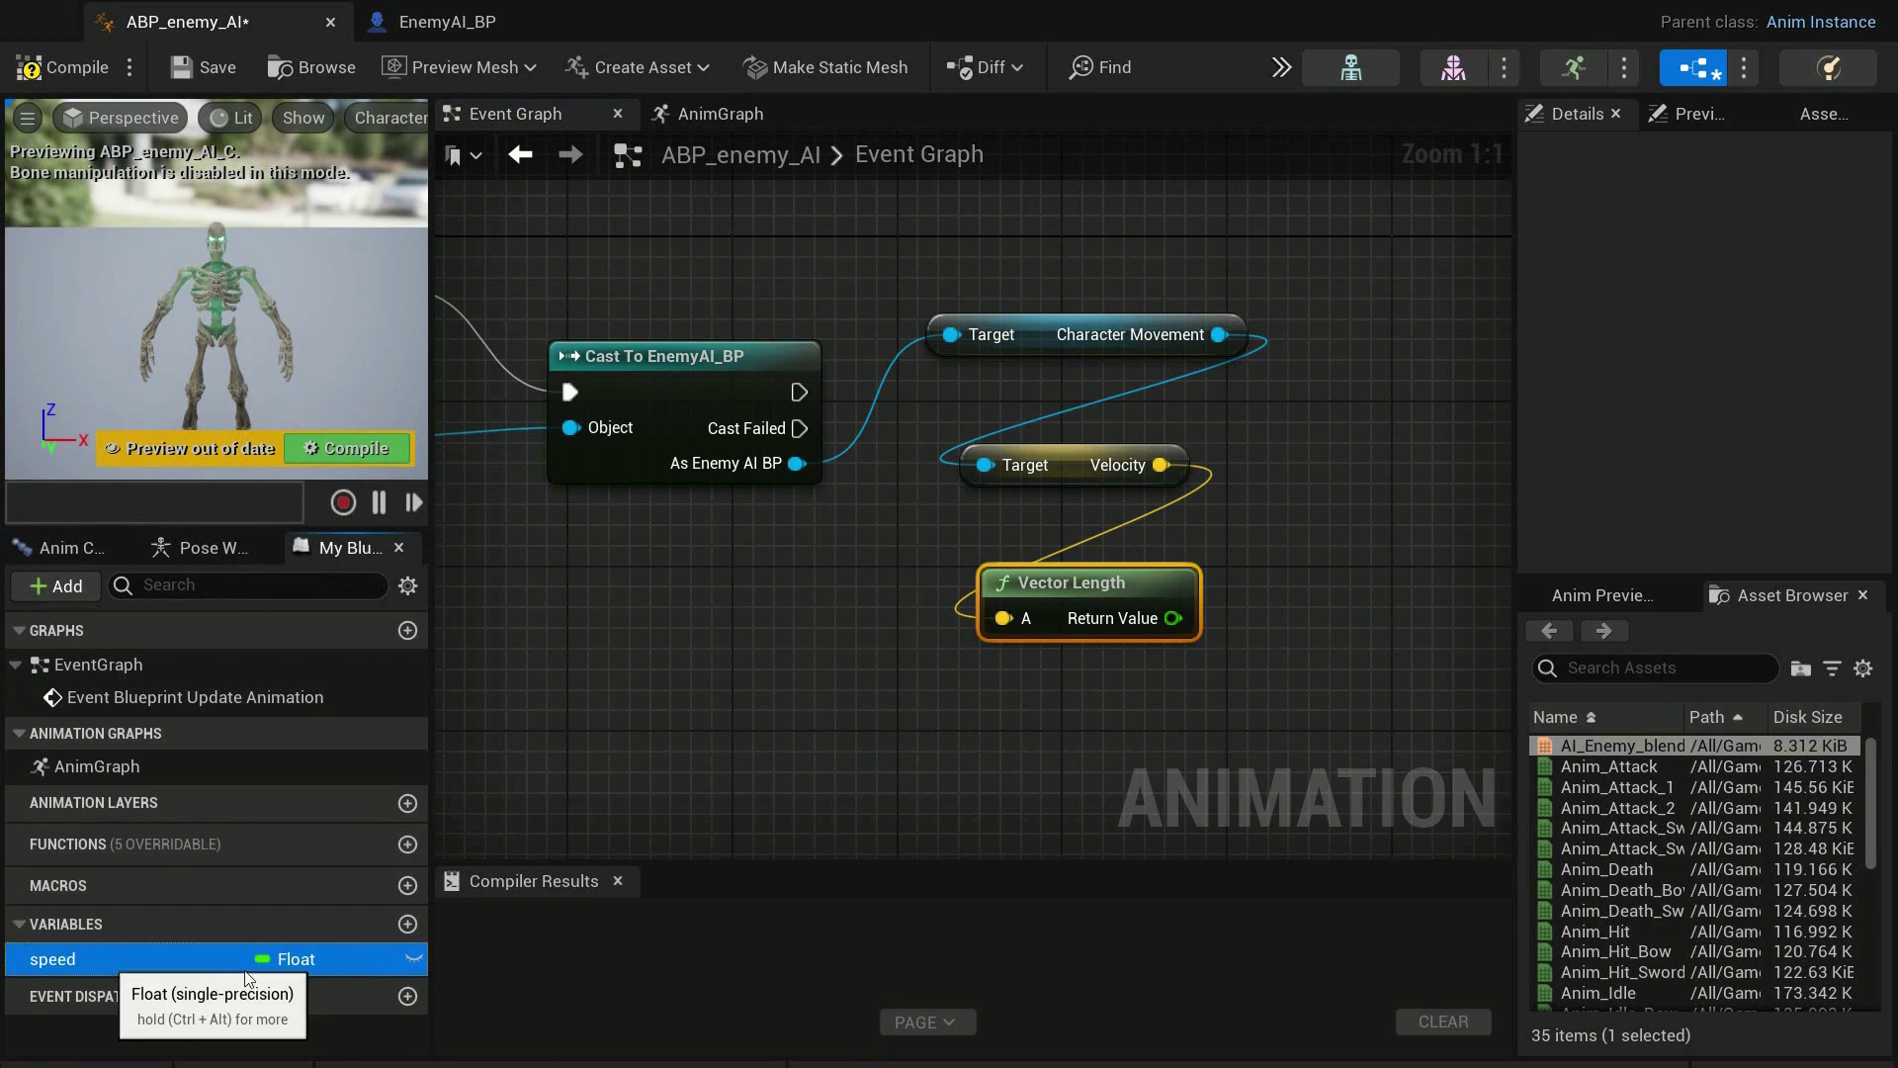
drag(247, 976, 1354, 553)
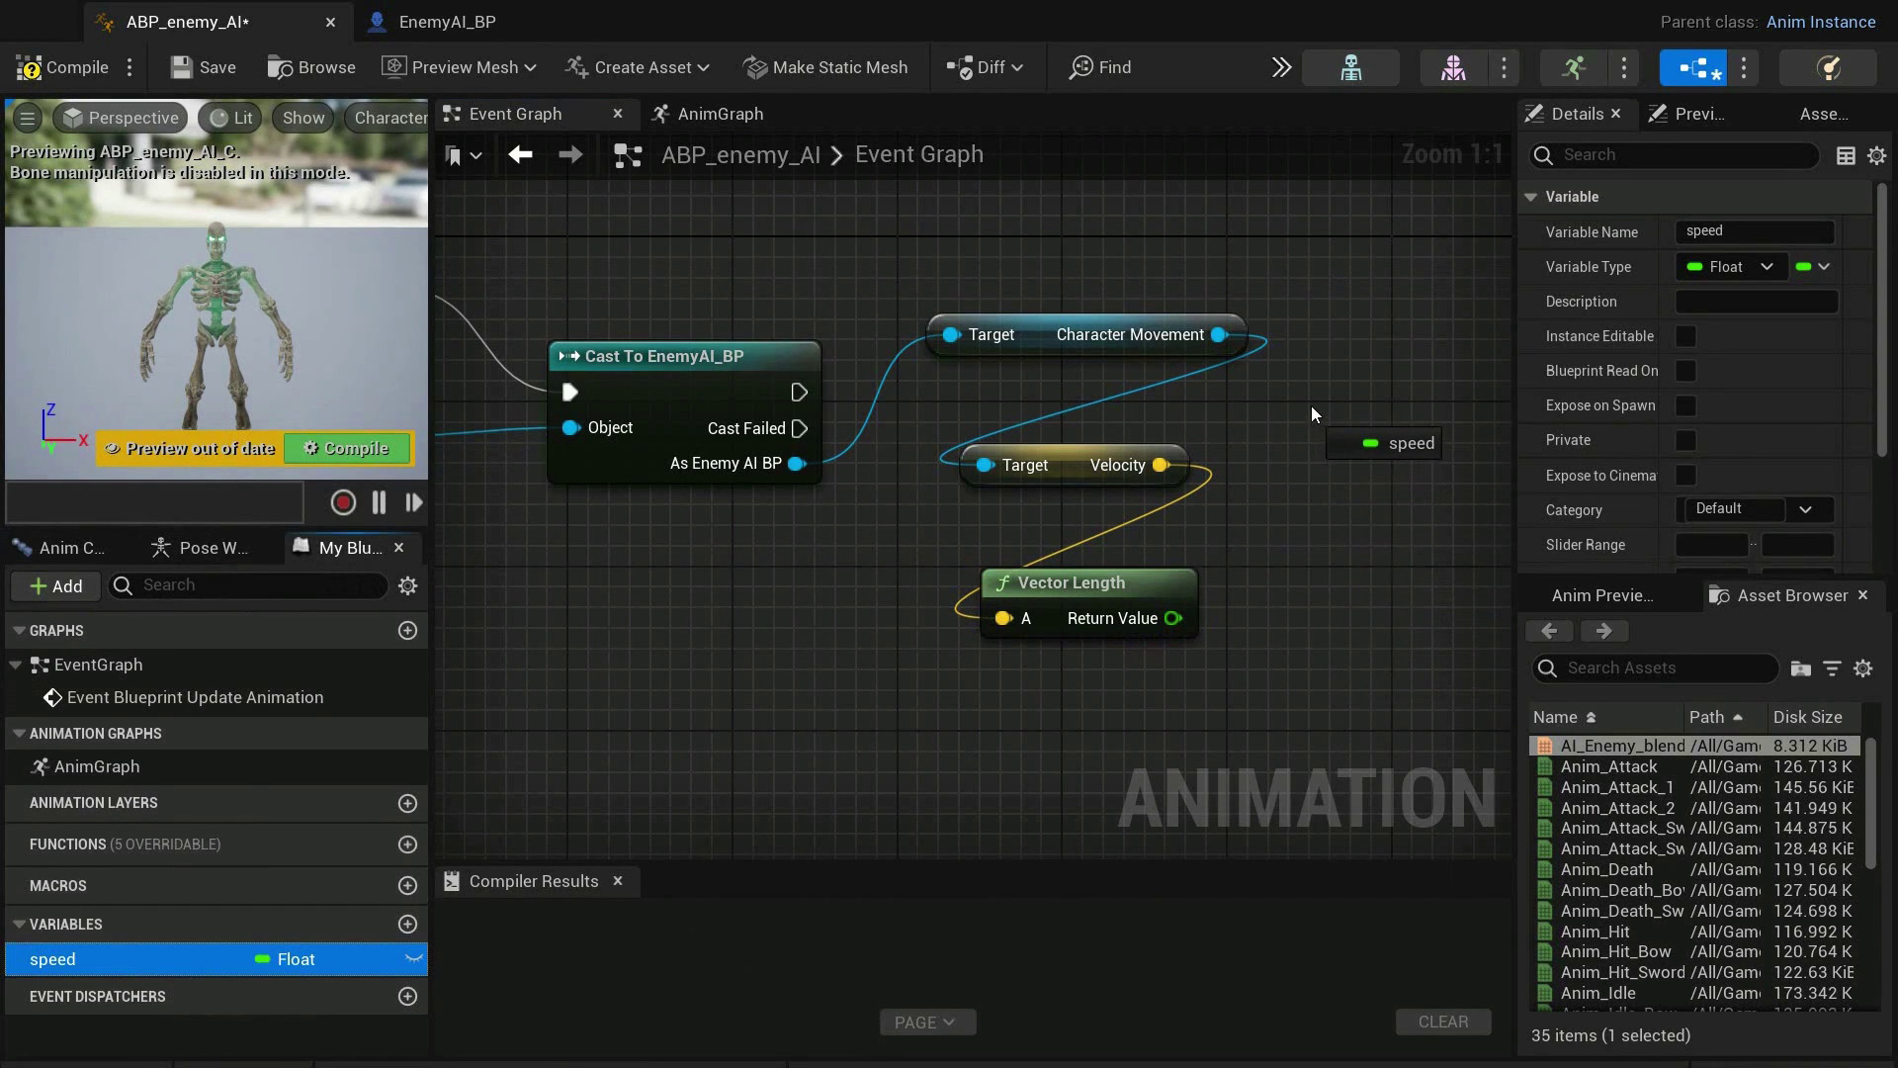
drag(1305, 441, 1317, 388)
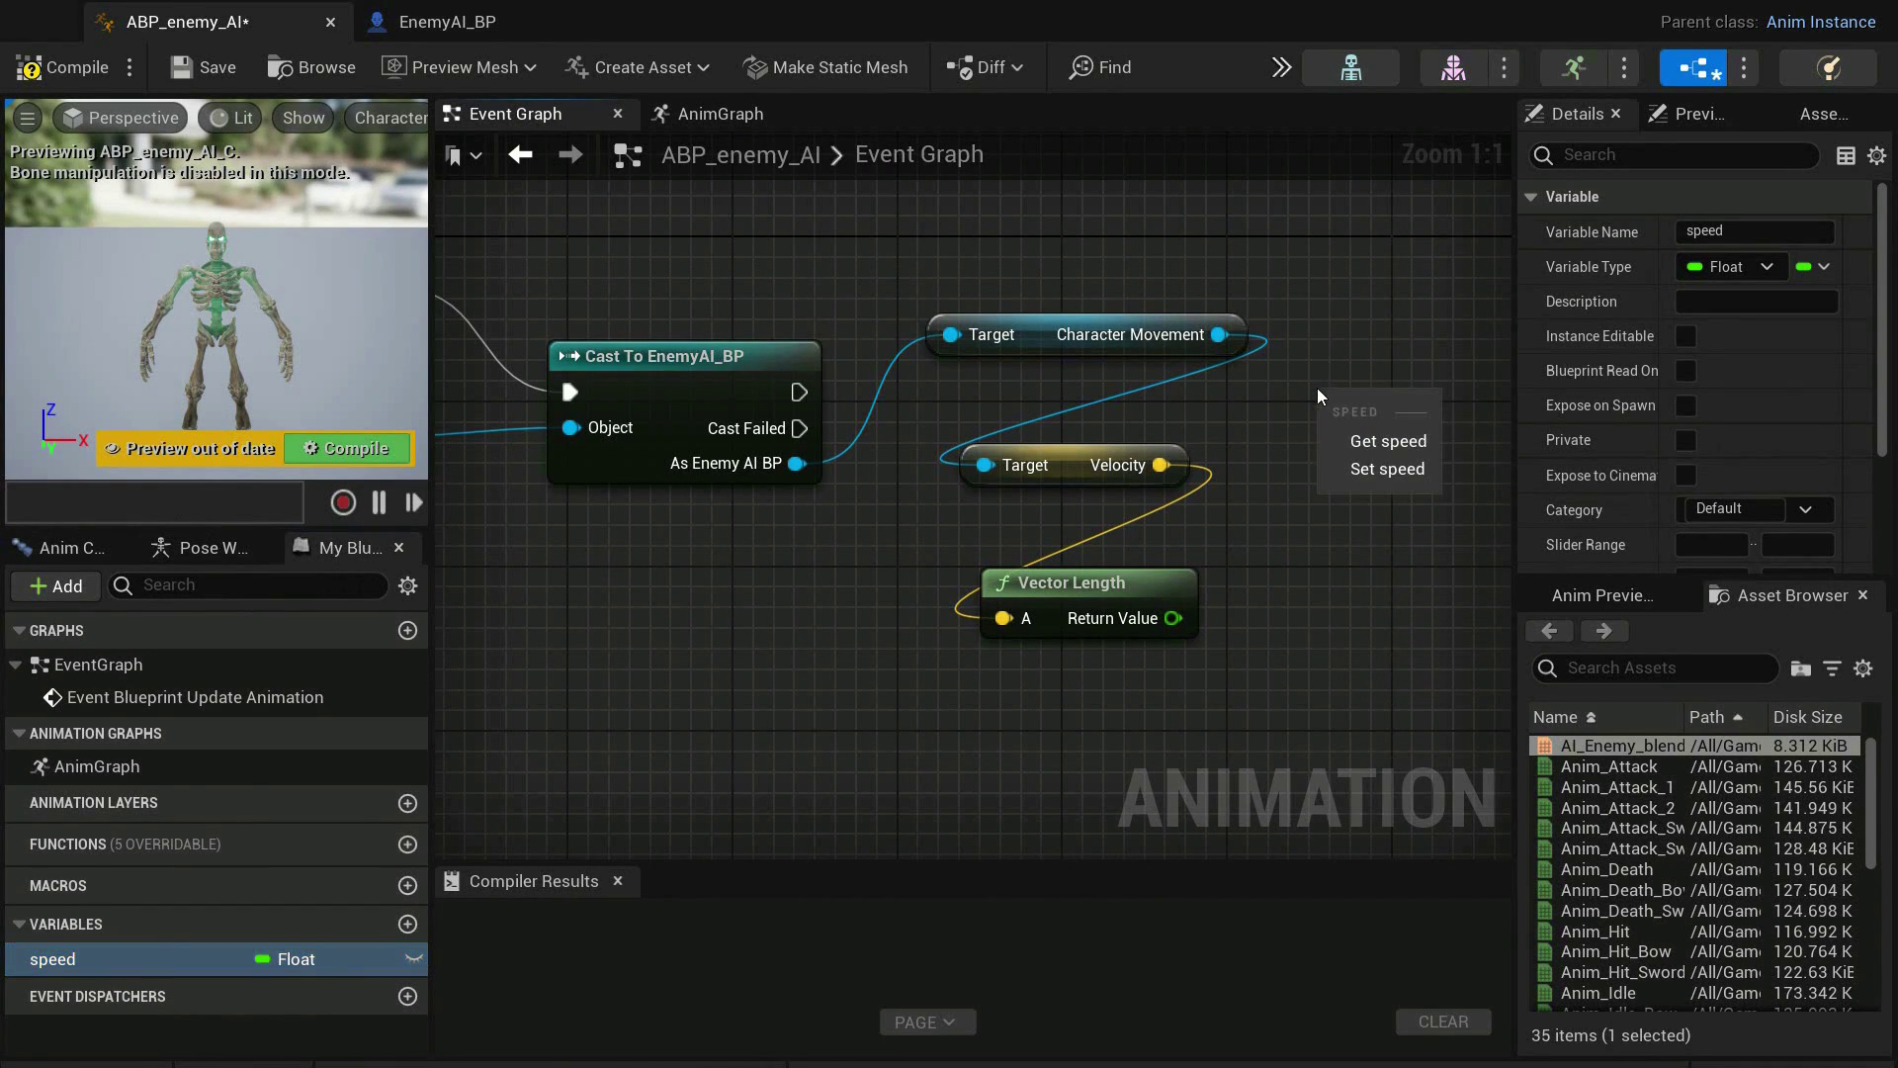
click(1351, 469)
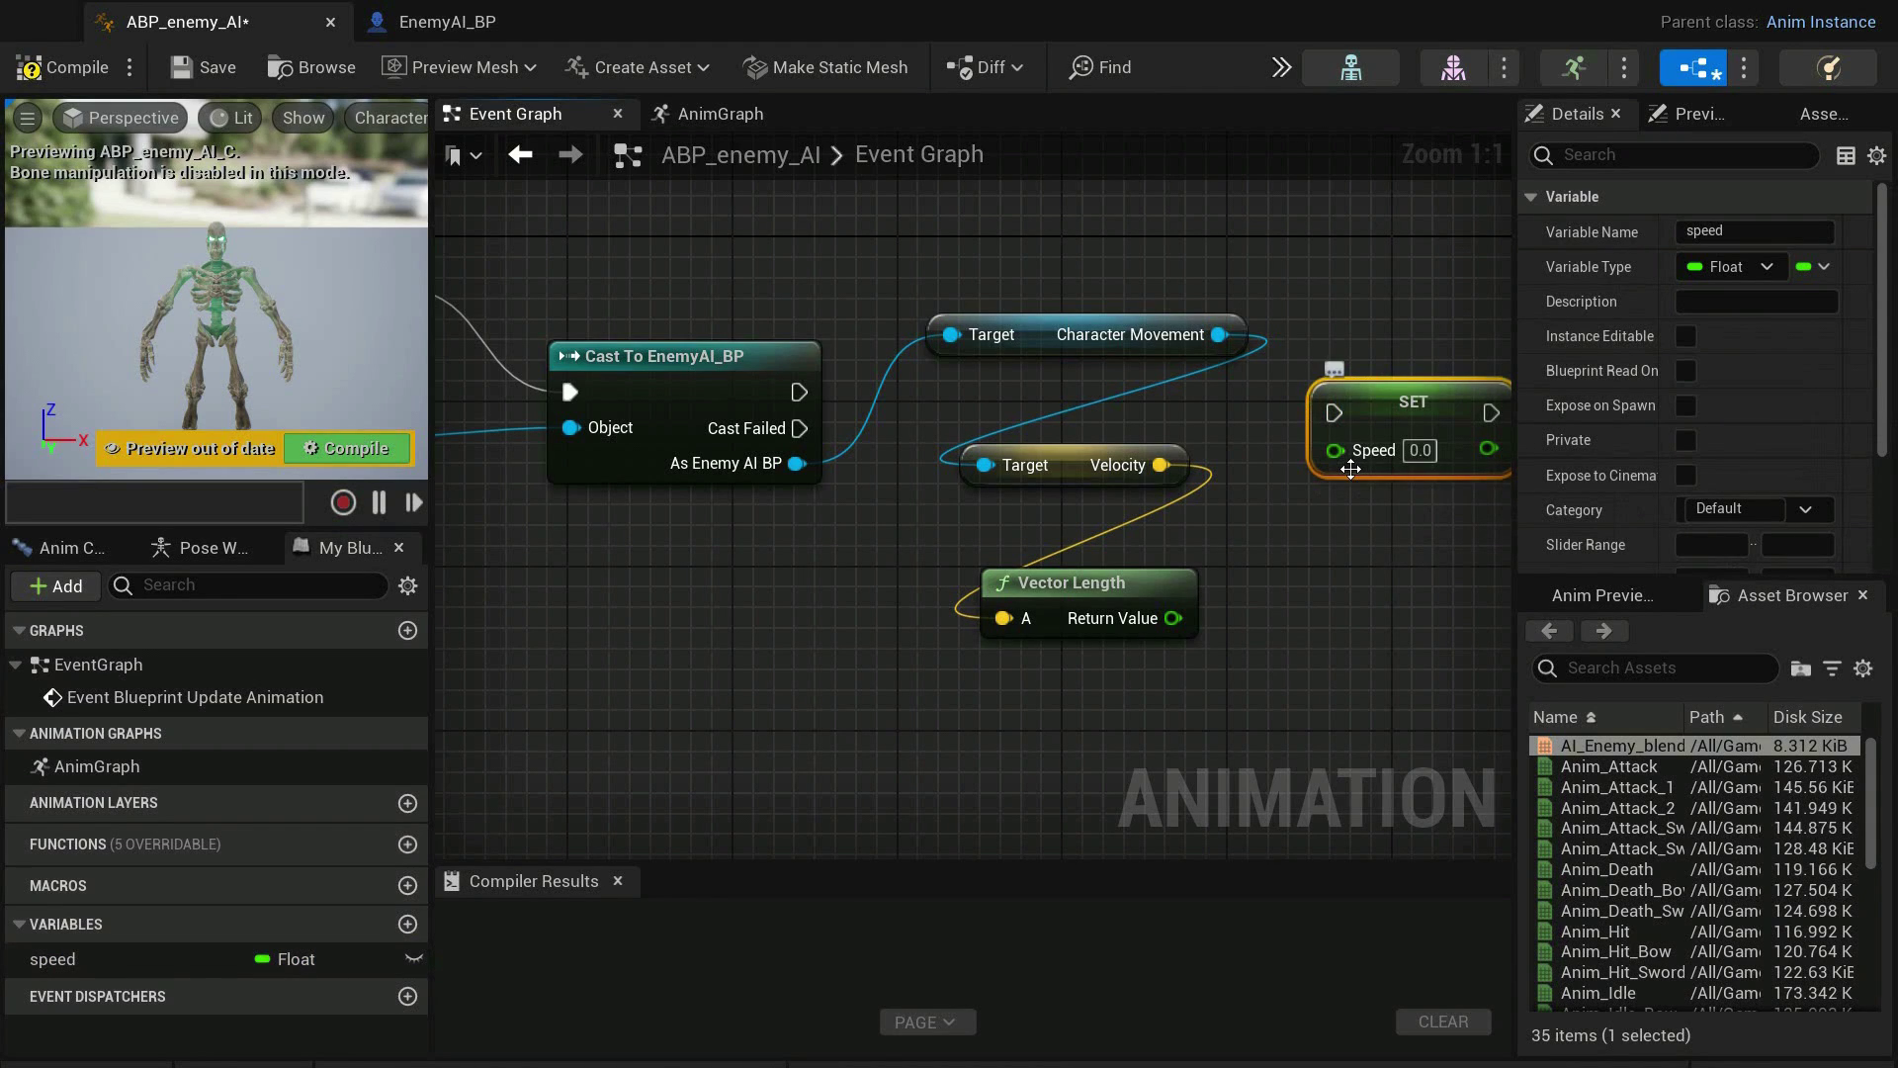
drag(1174, 618, 1349, 449)
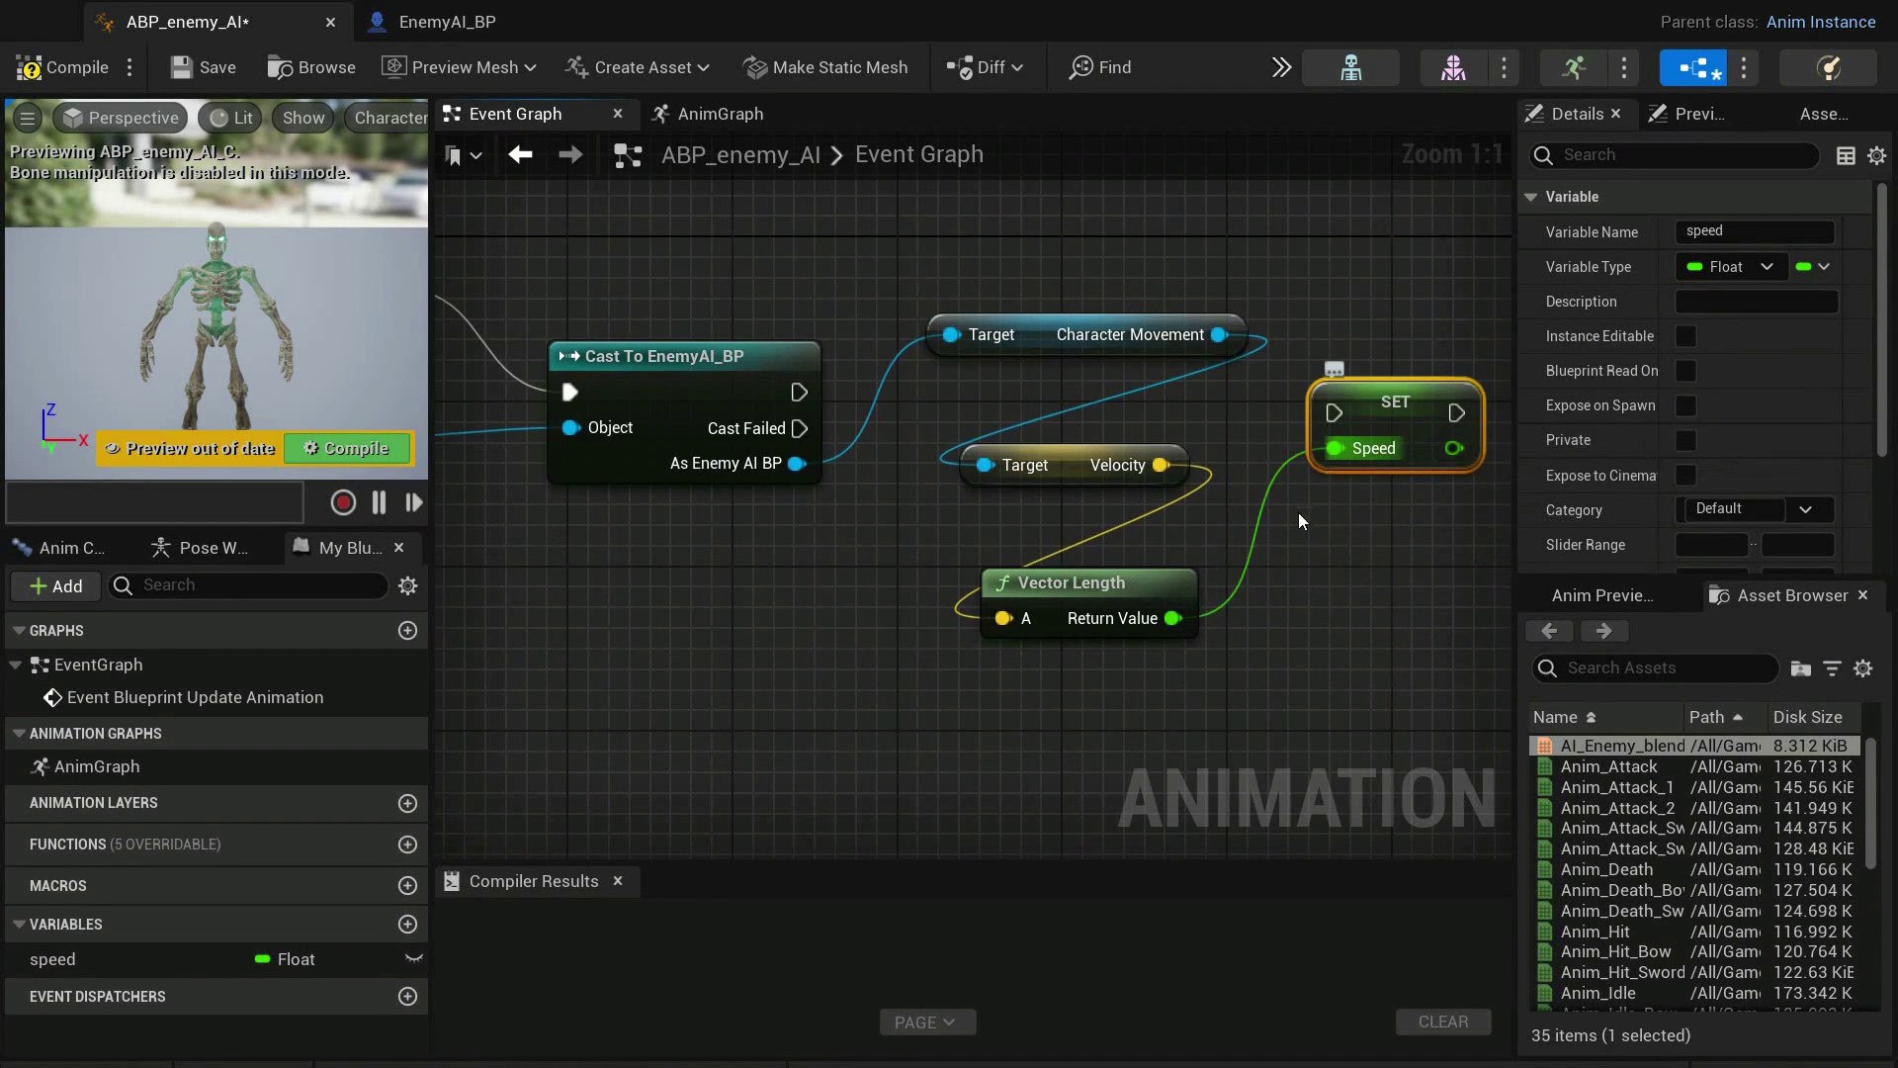
right_drag(754, 589, 1001, 758)
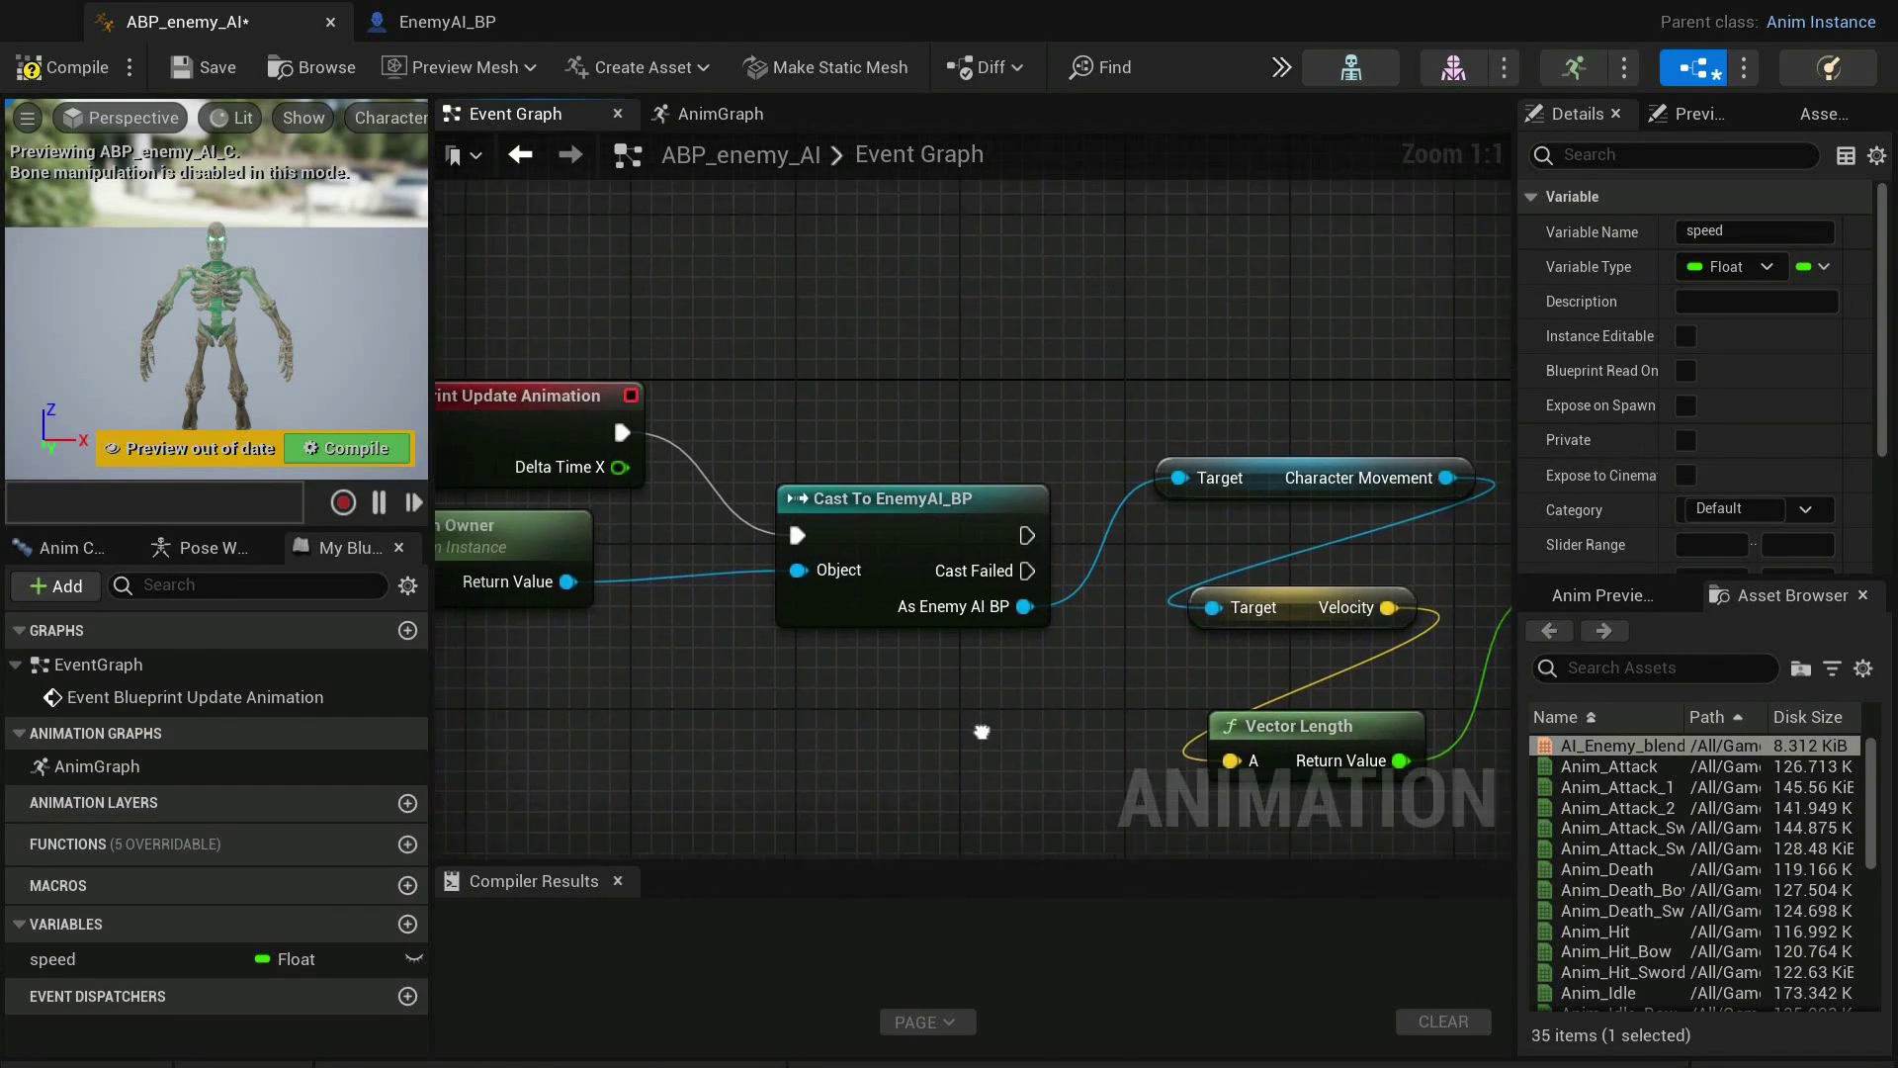
Run SET speed after Cast To EnemyAI_BP succeeds, then compile and save ABP_enemy_AI
drag(934, 526, 976, 340)
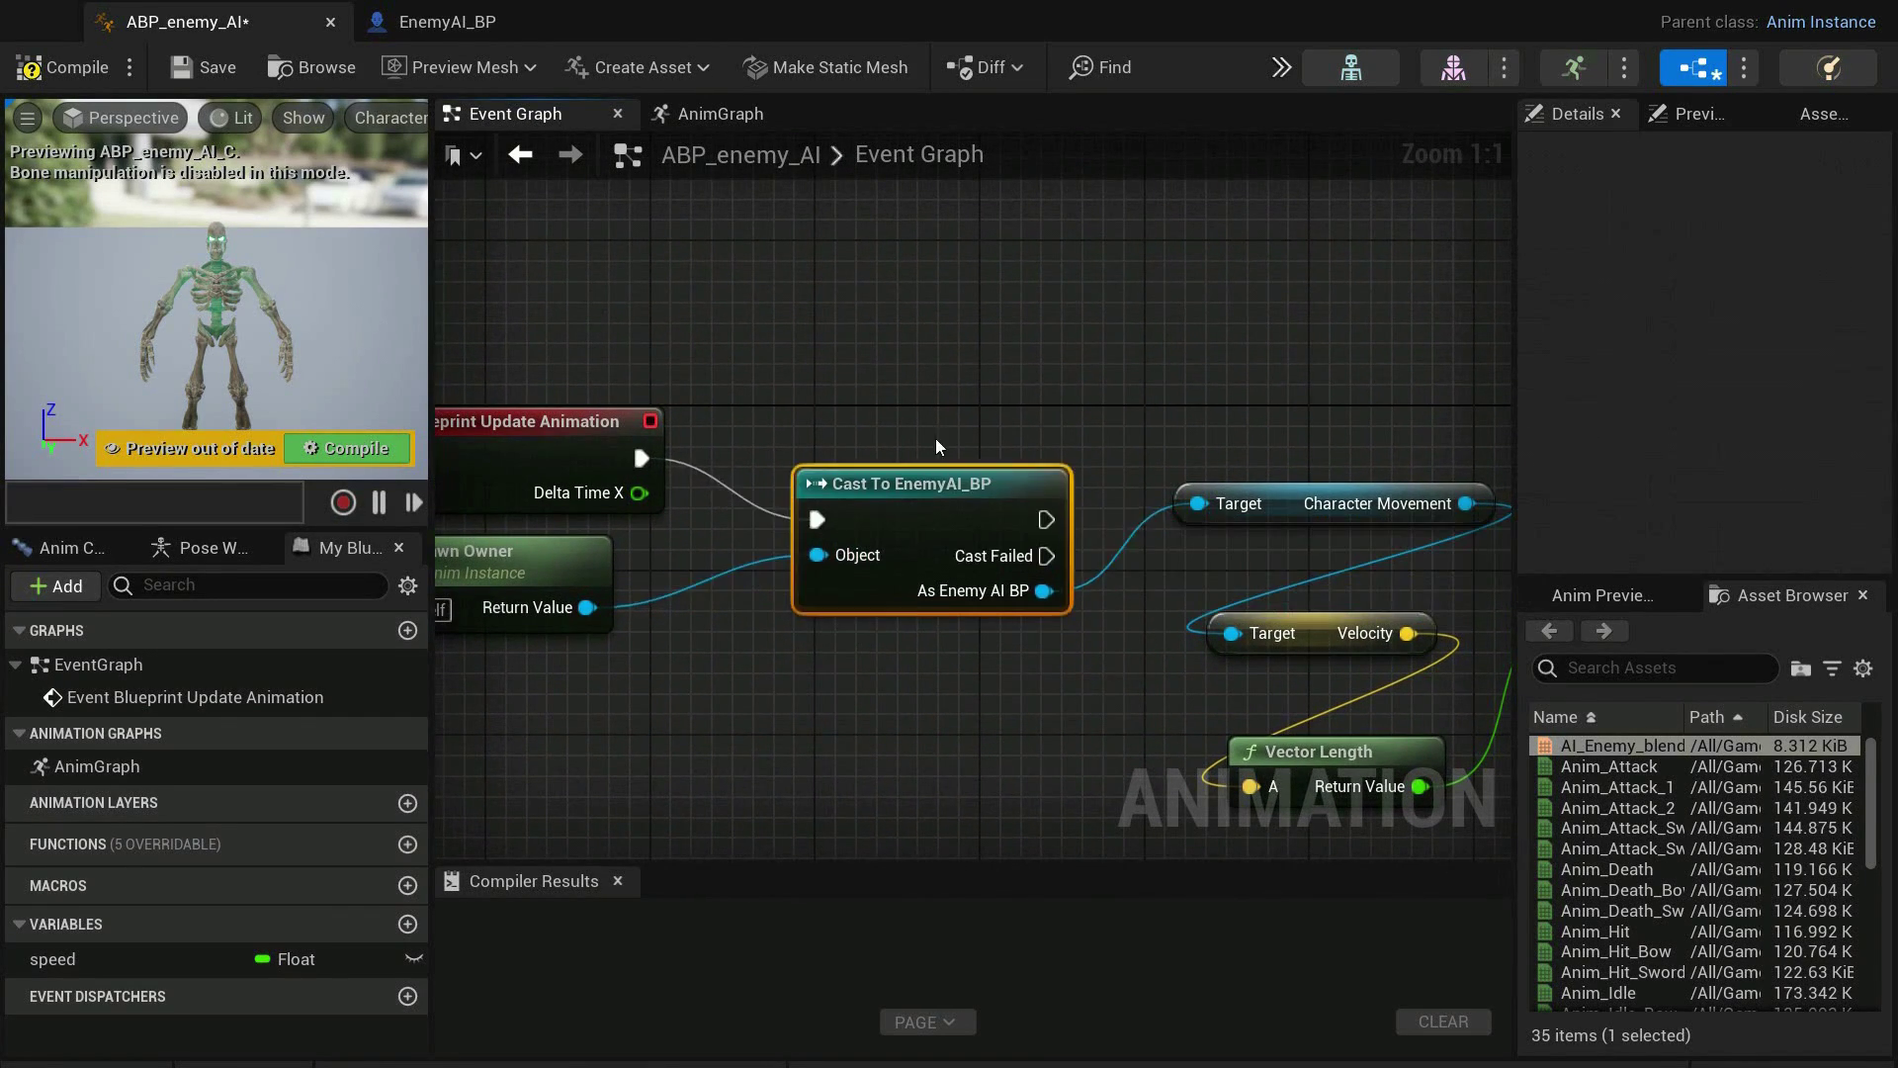
right_drag(1033, 536, 660, 535)
mouse_move(1274, 541)
mouse_down()
mouse_move(1325, 354)
mouse_move(1261, 395)
mouse_up()
drag(1129, 393, 716, 374)
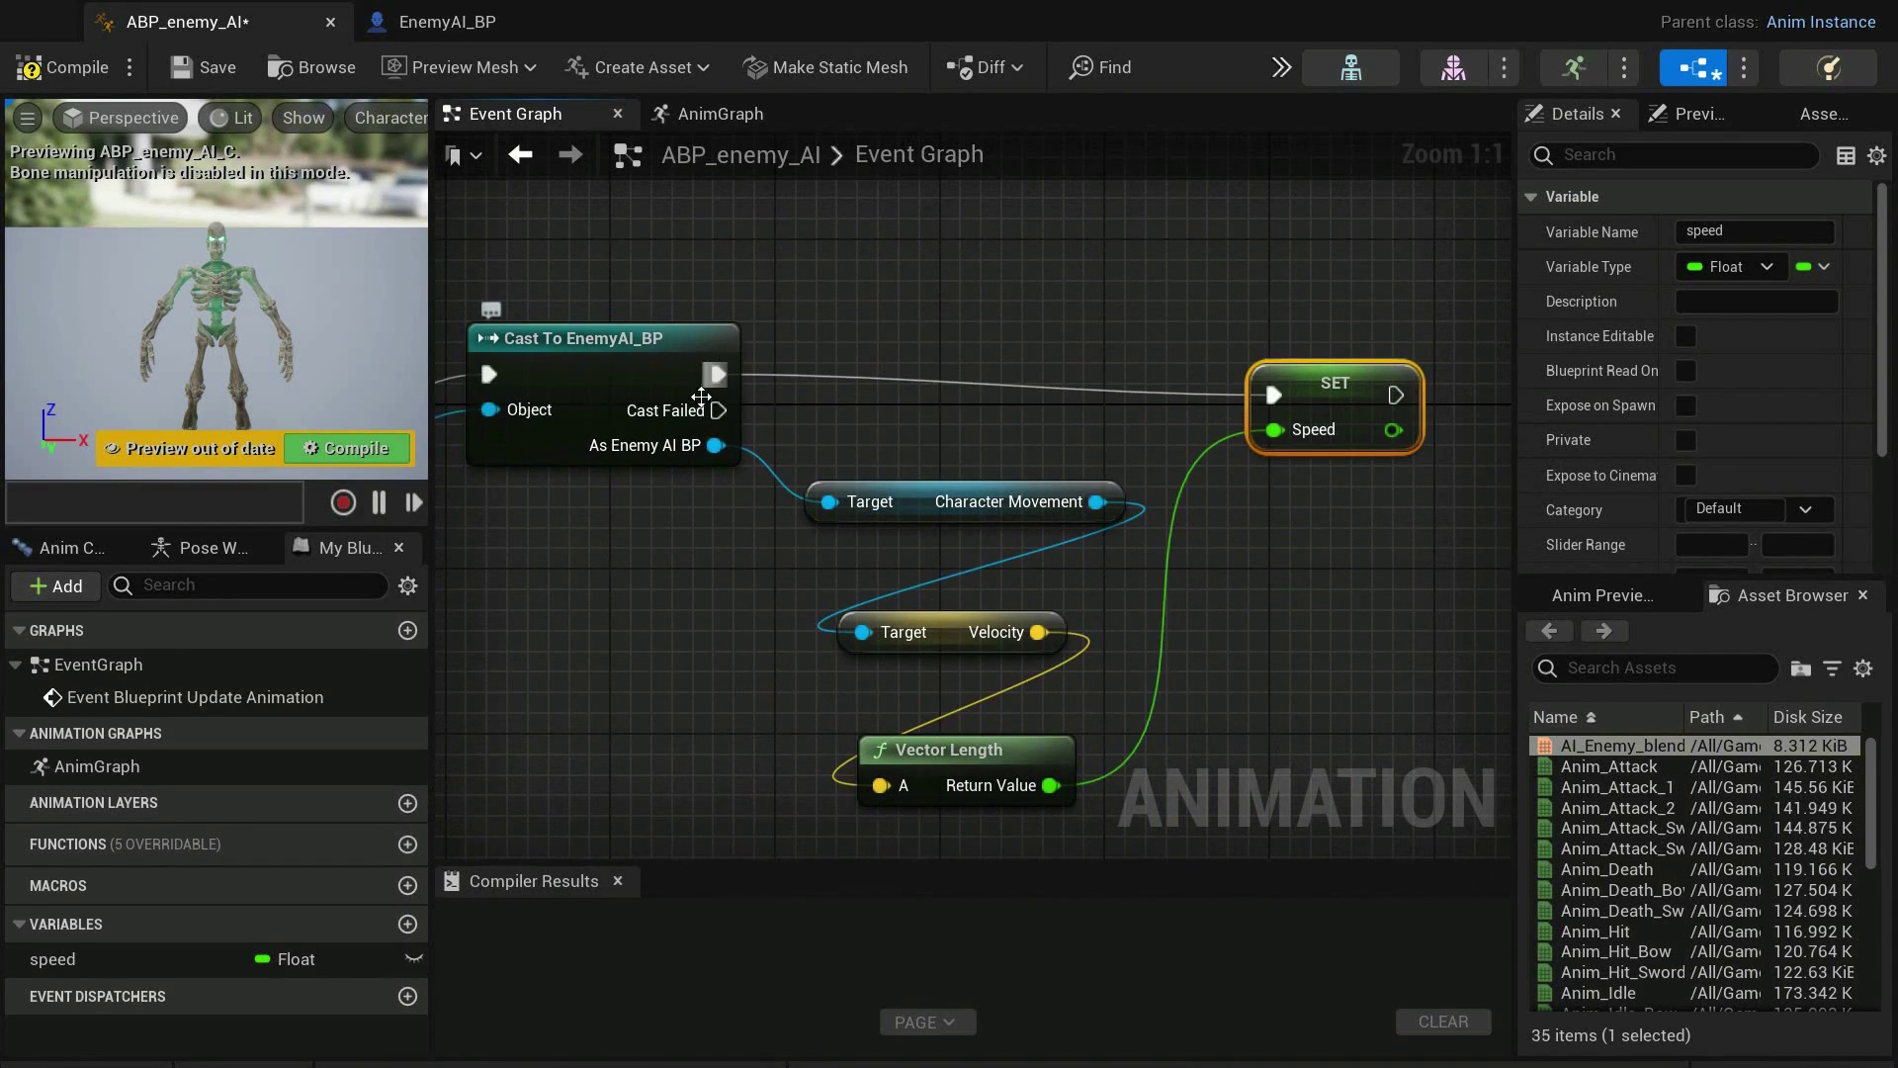
scroll(732, 539, down, 2)
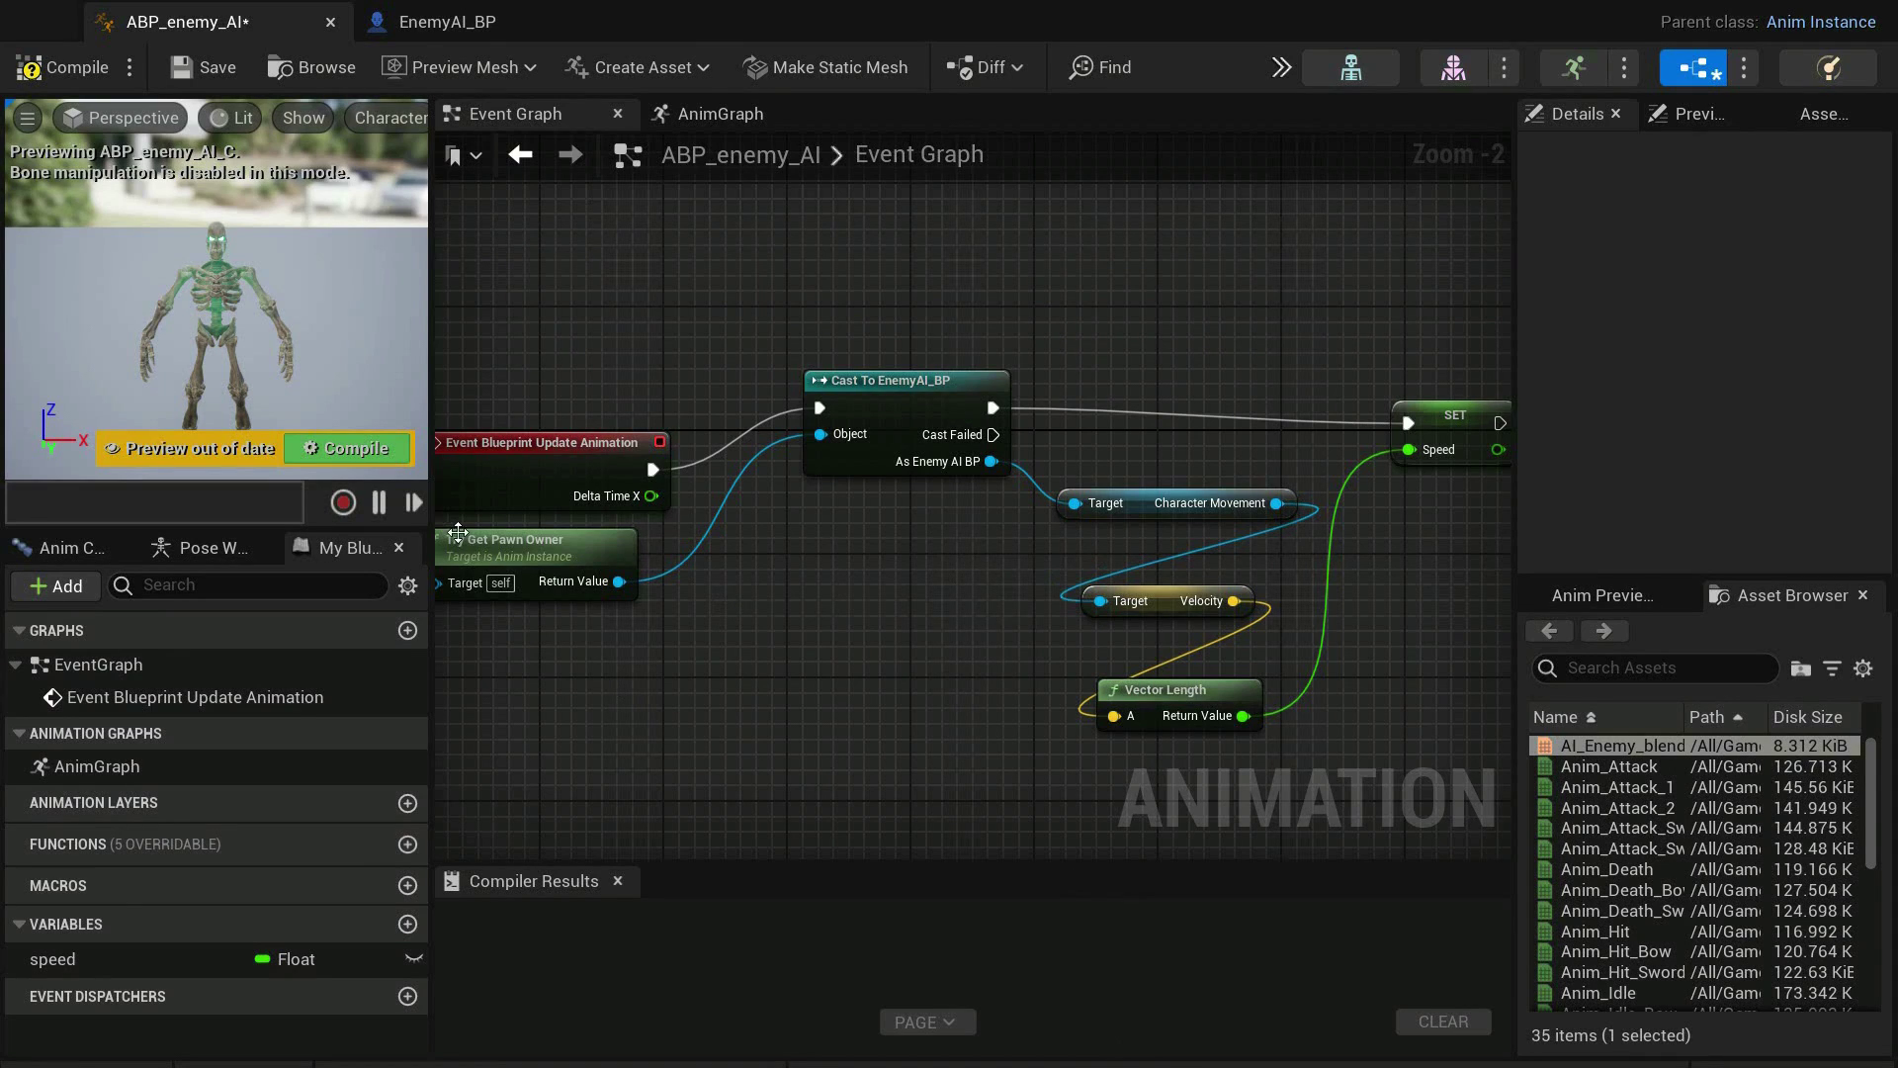
click(374, 454)
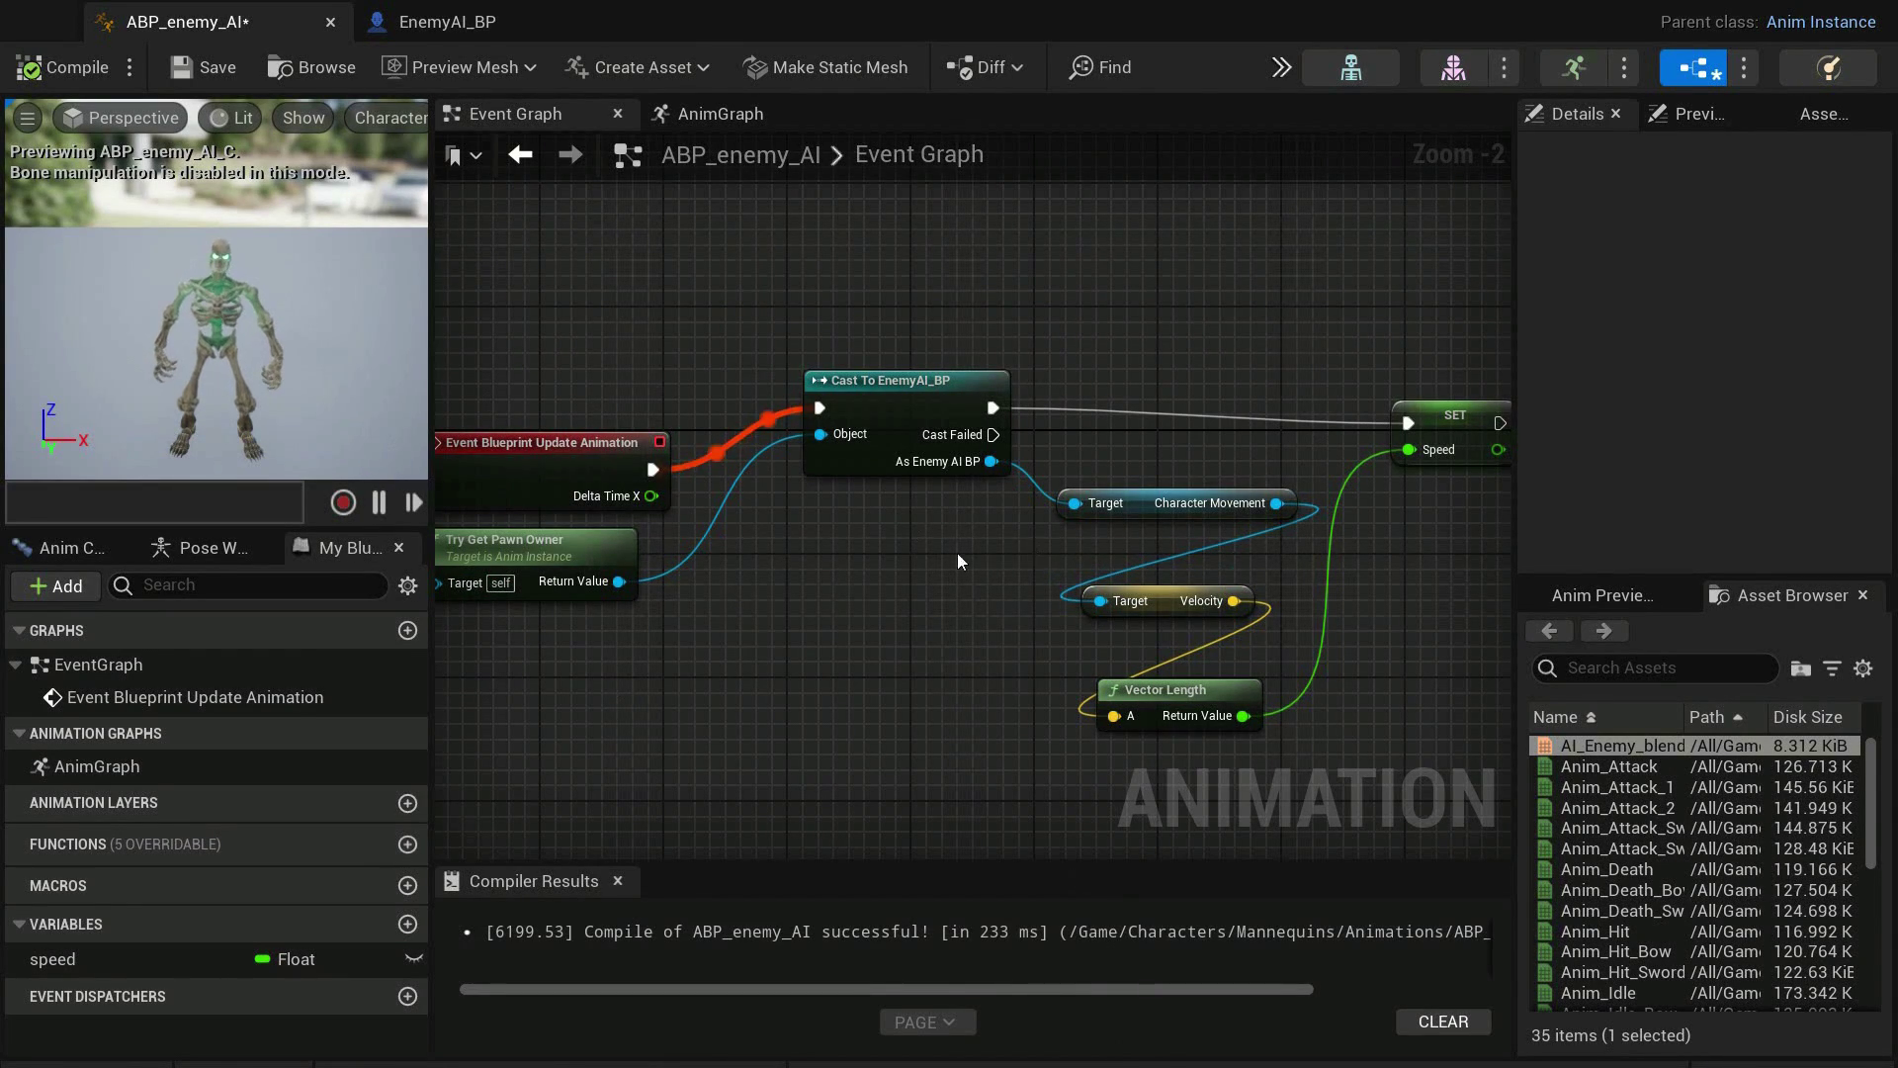
right_drag(828, 635, 773, 571)
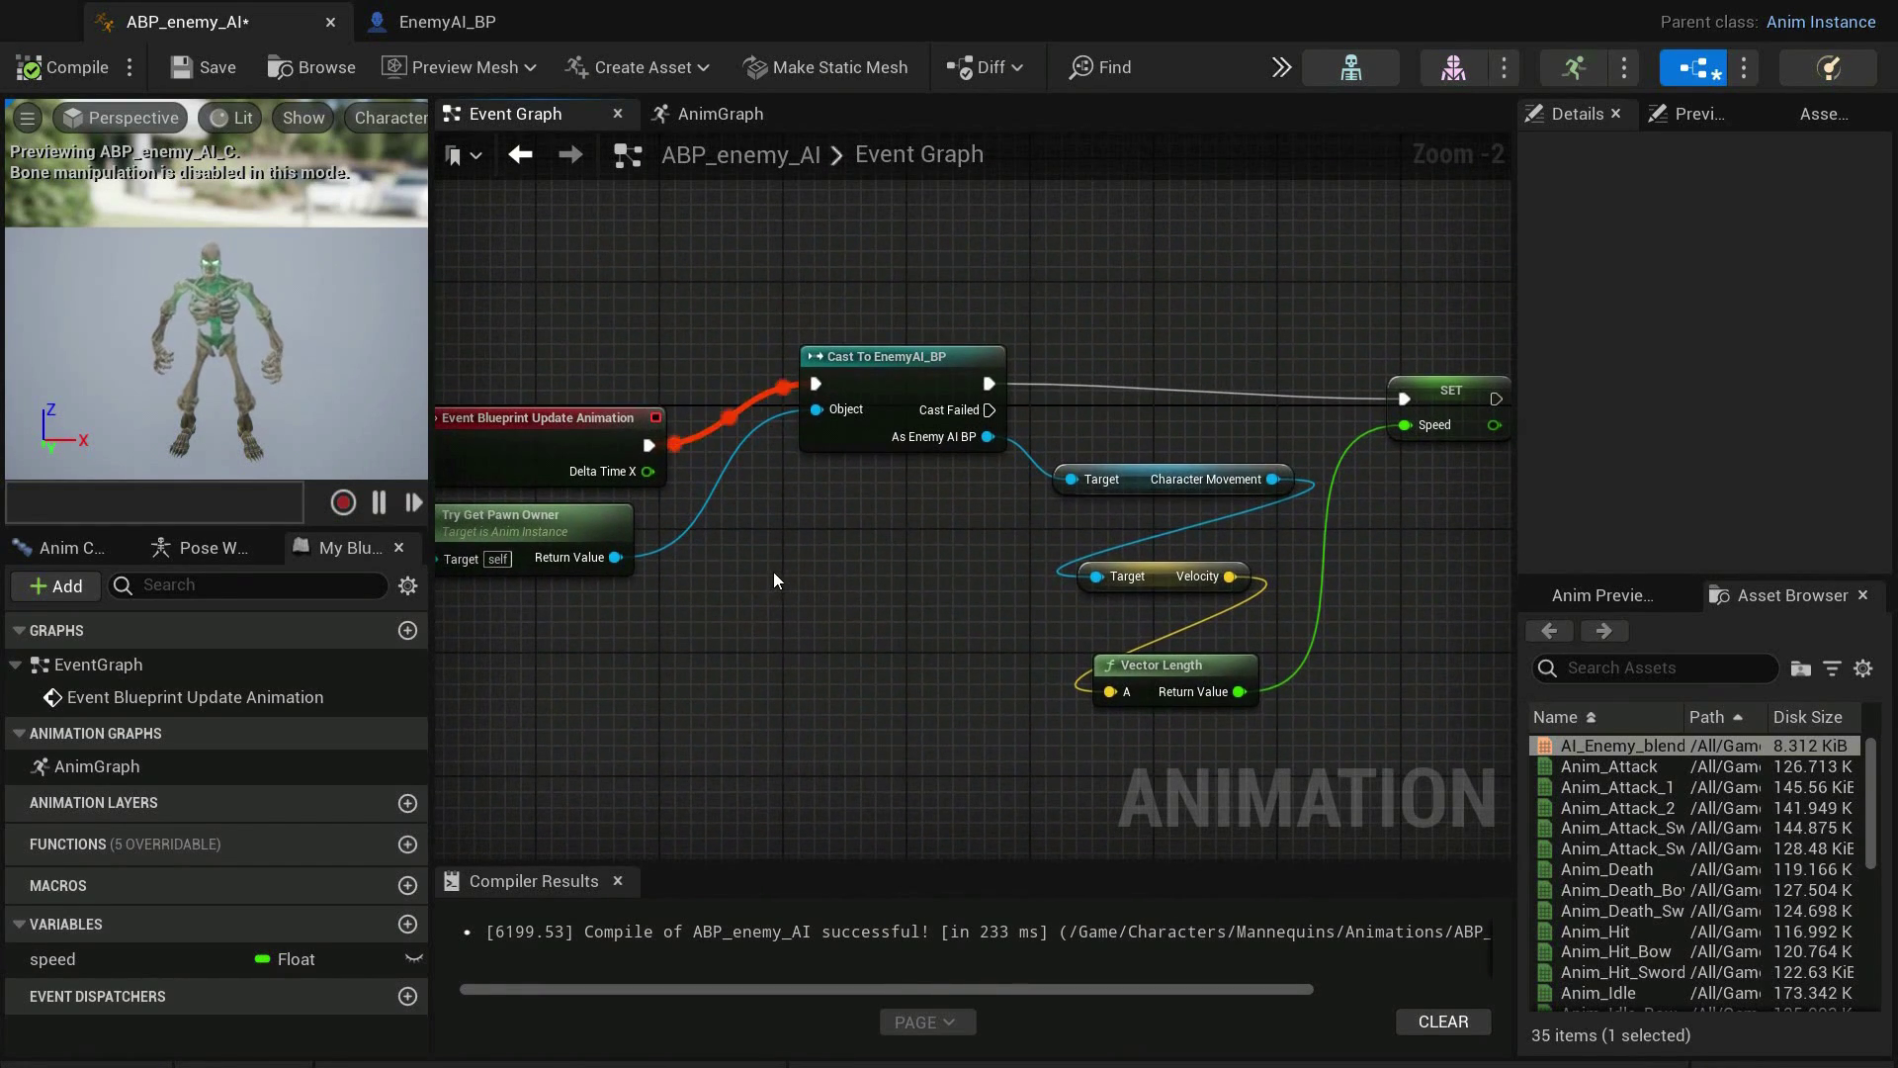
click(203, 66)
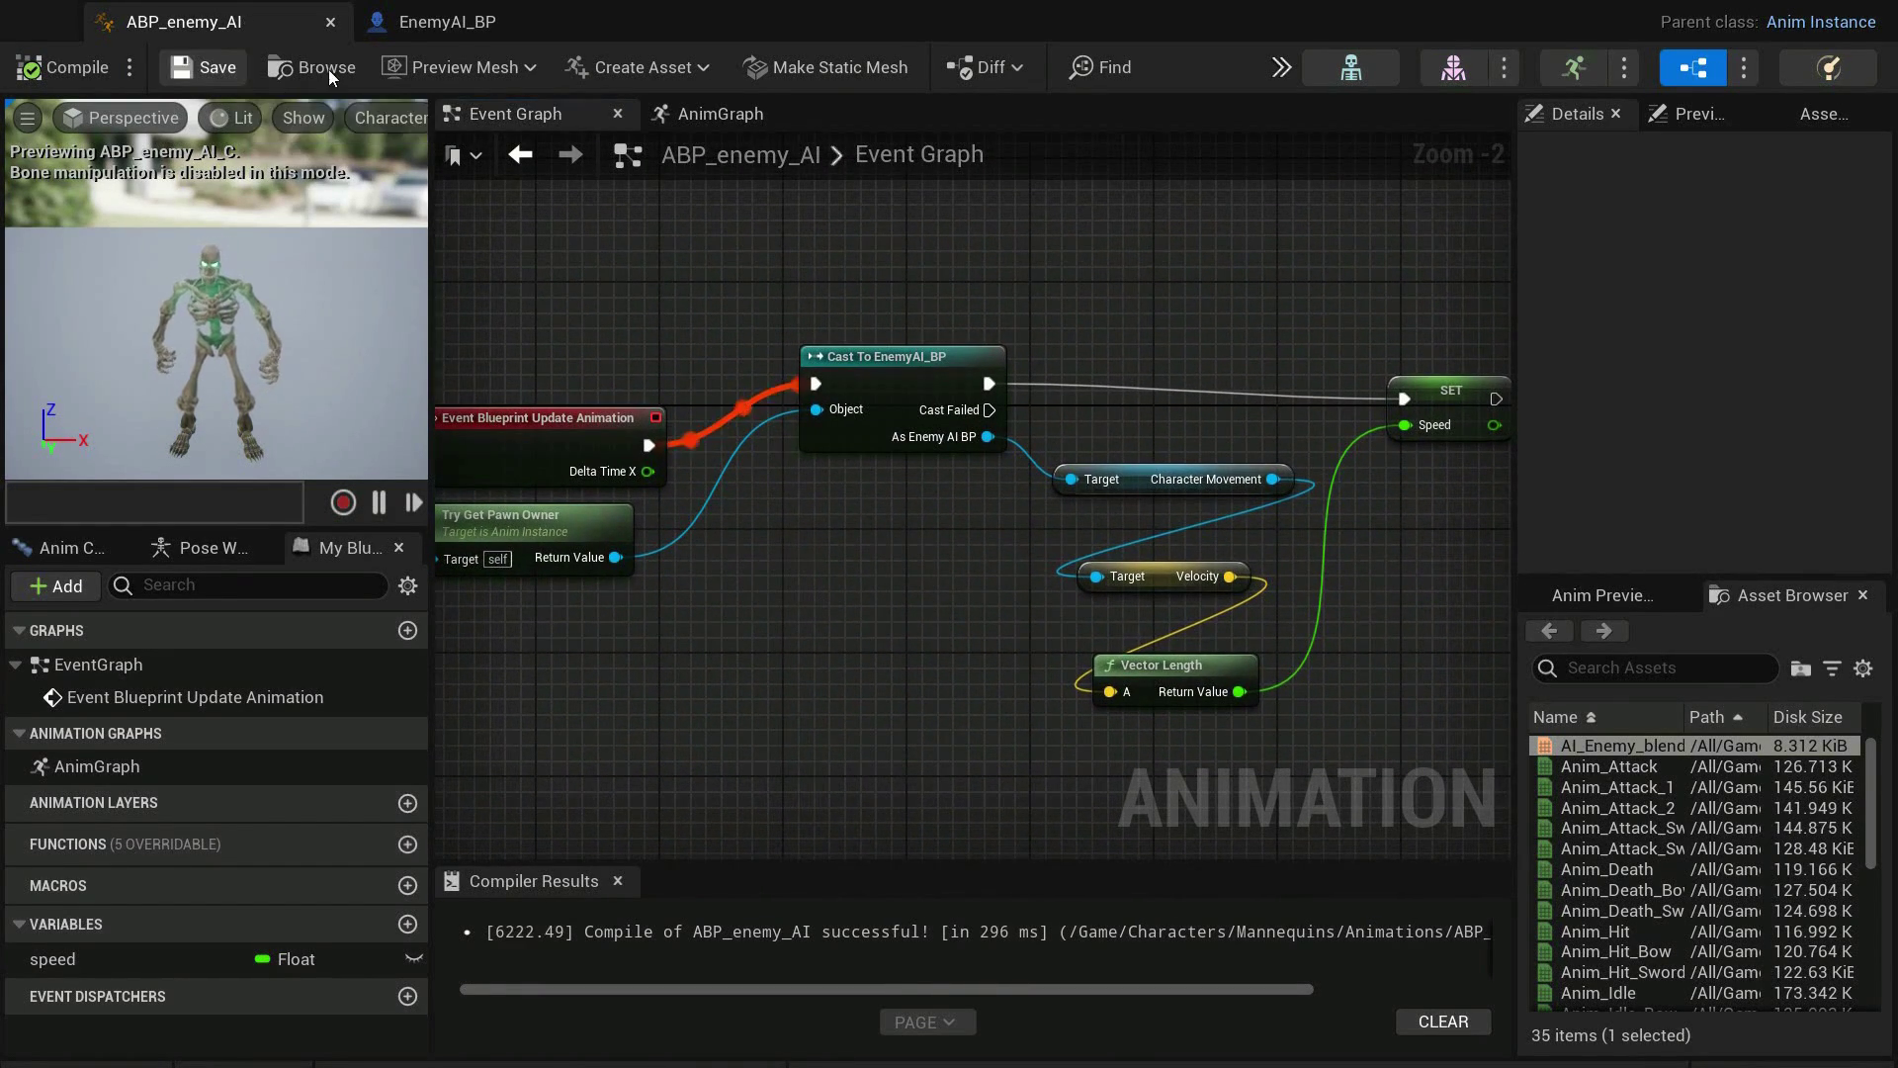
Set EnemyAI_BP's Mesh Anim Class to ABP_enemy_AI, then compile and save the blueprint
click(453, 22)
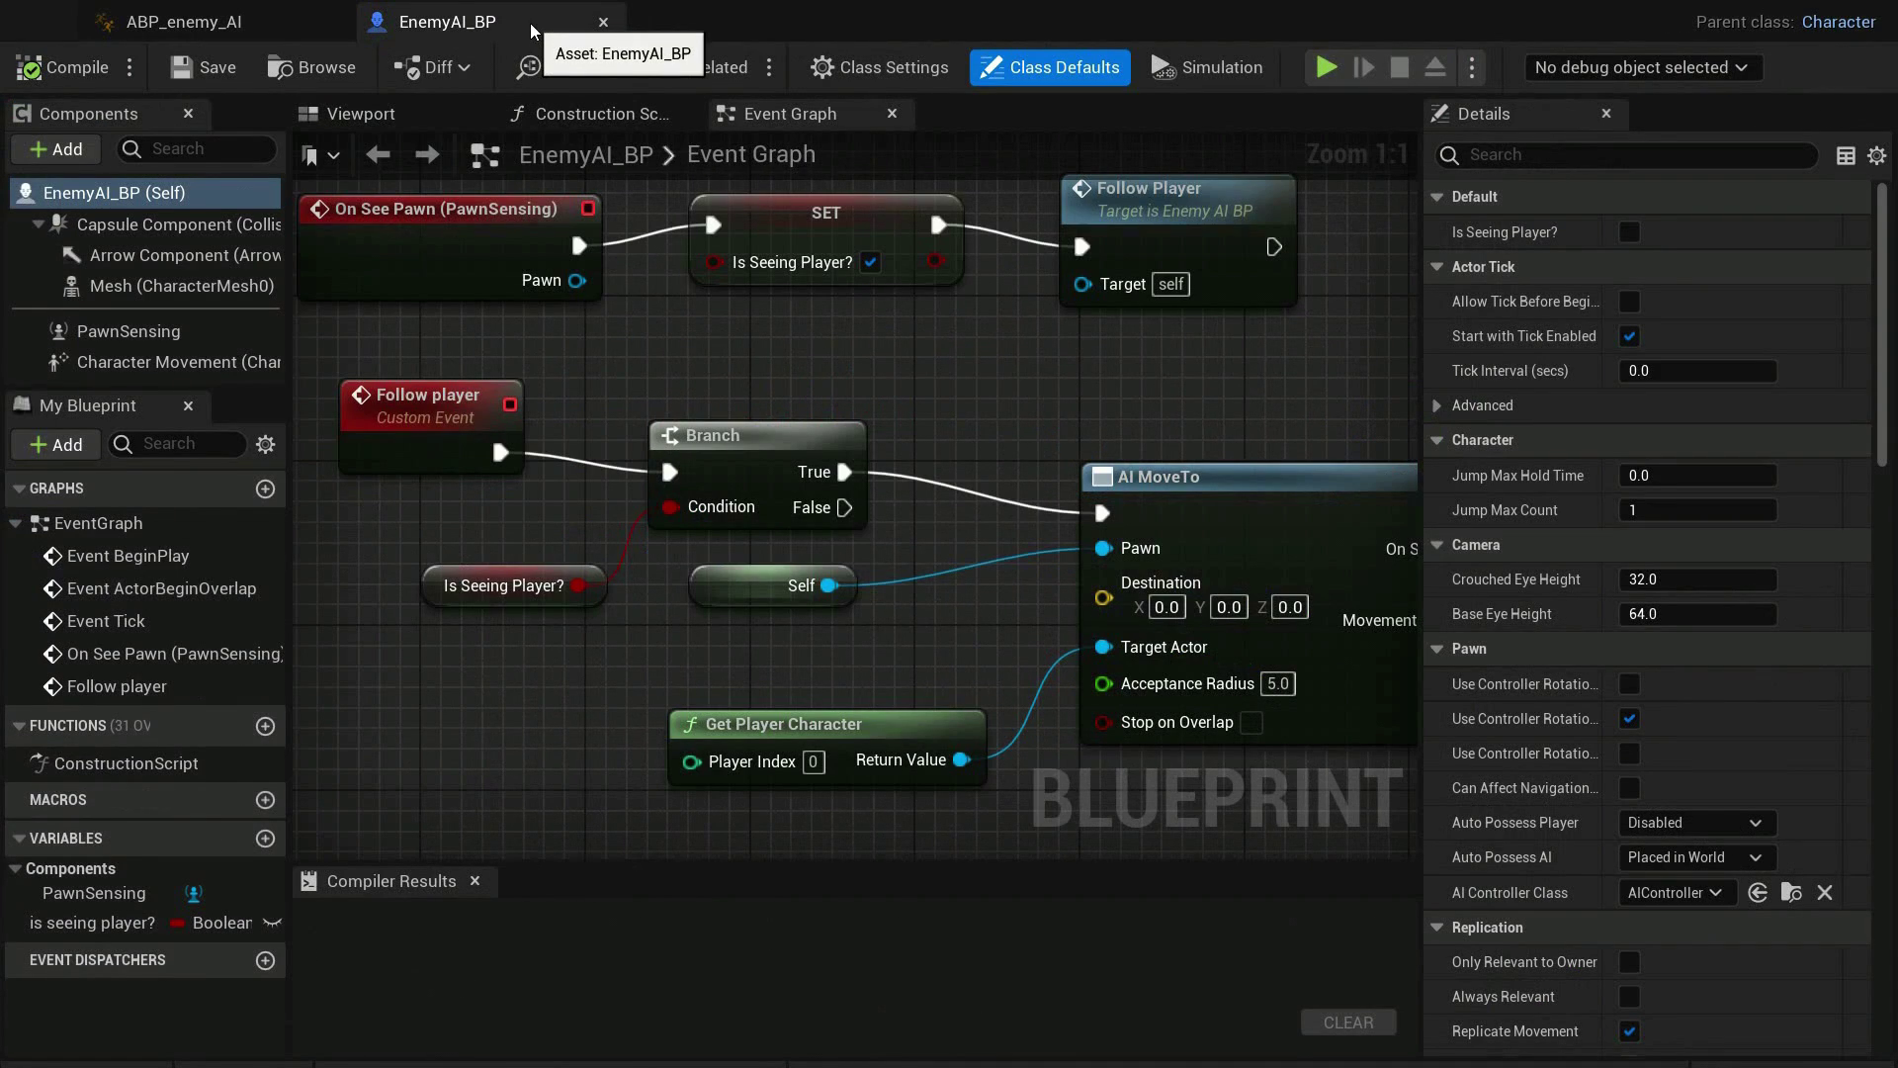
click(399, 114)
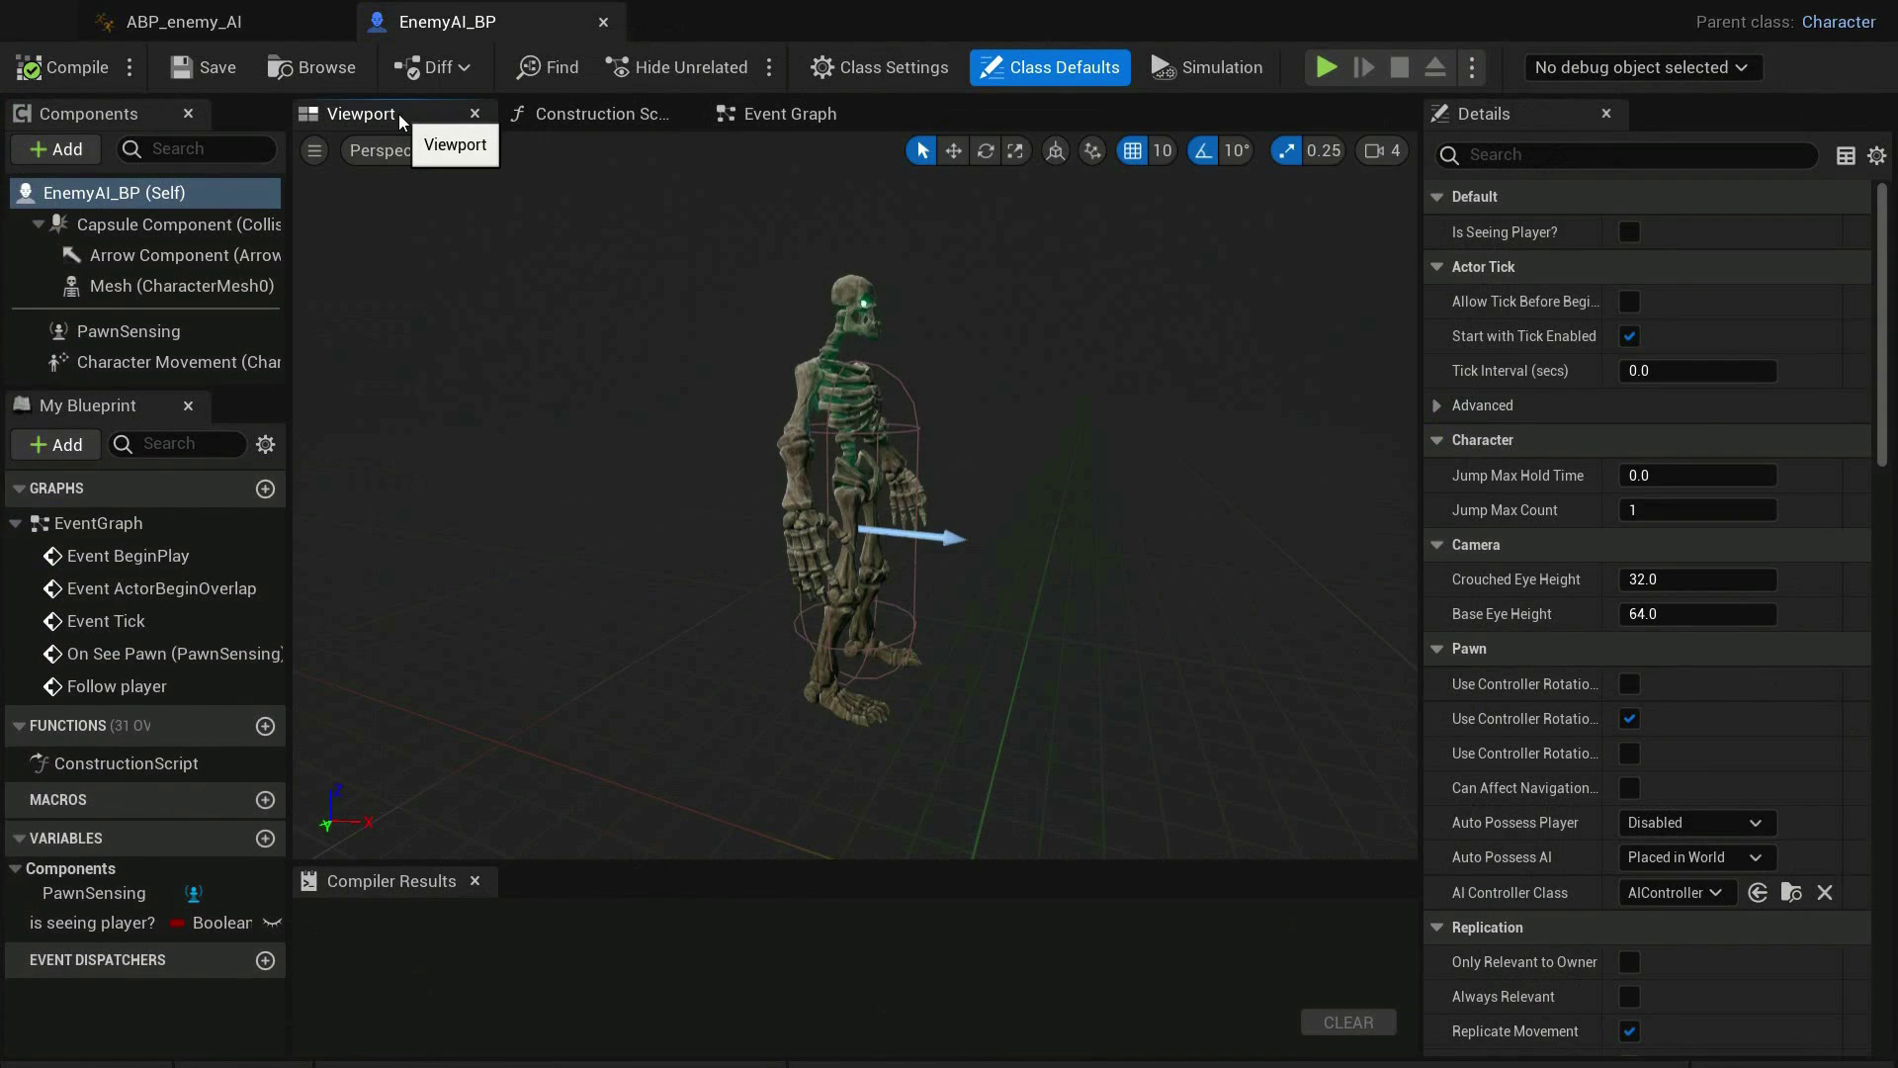
click(203, 283)
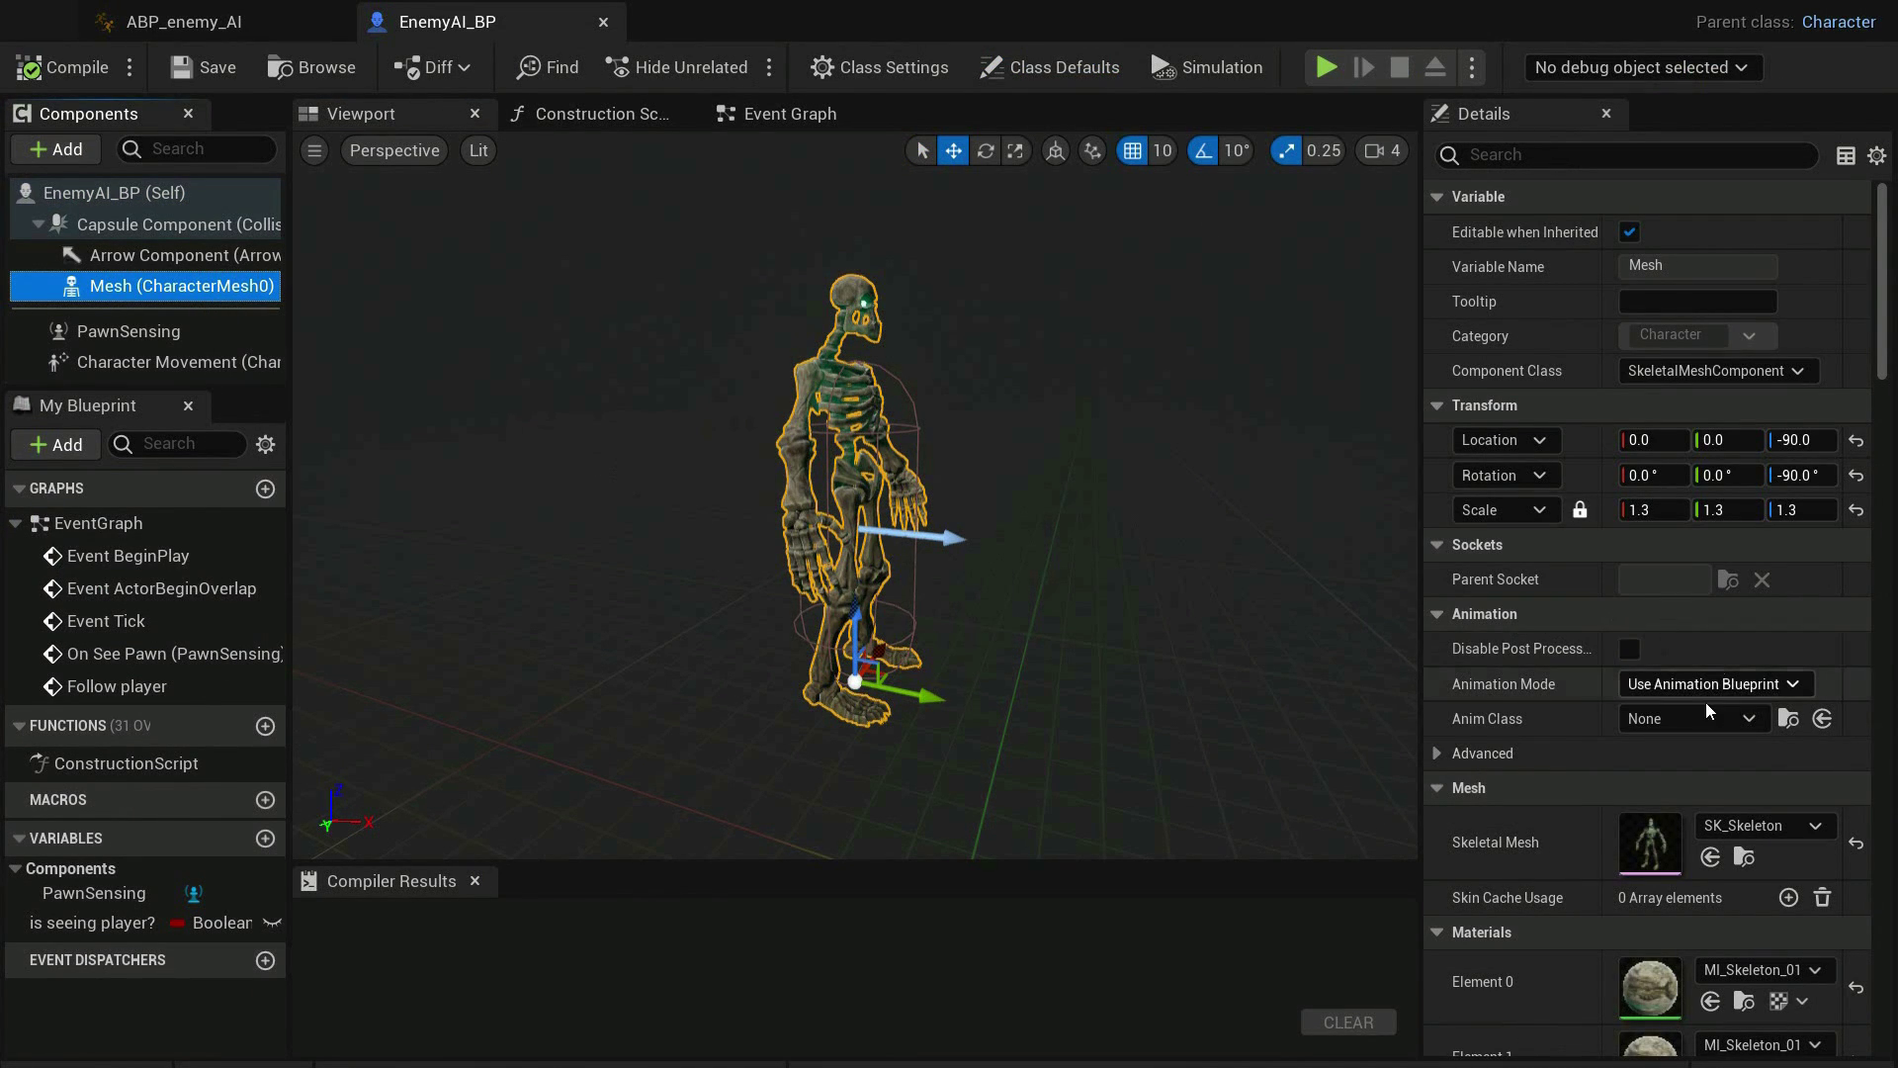
click(1668, 733)
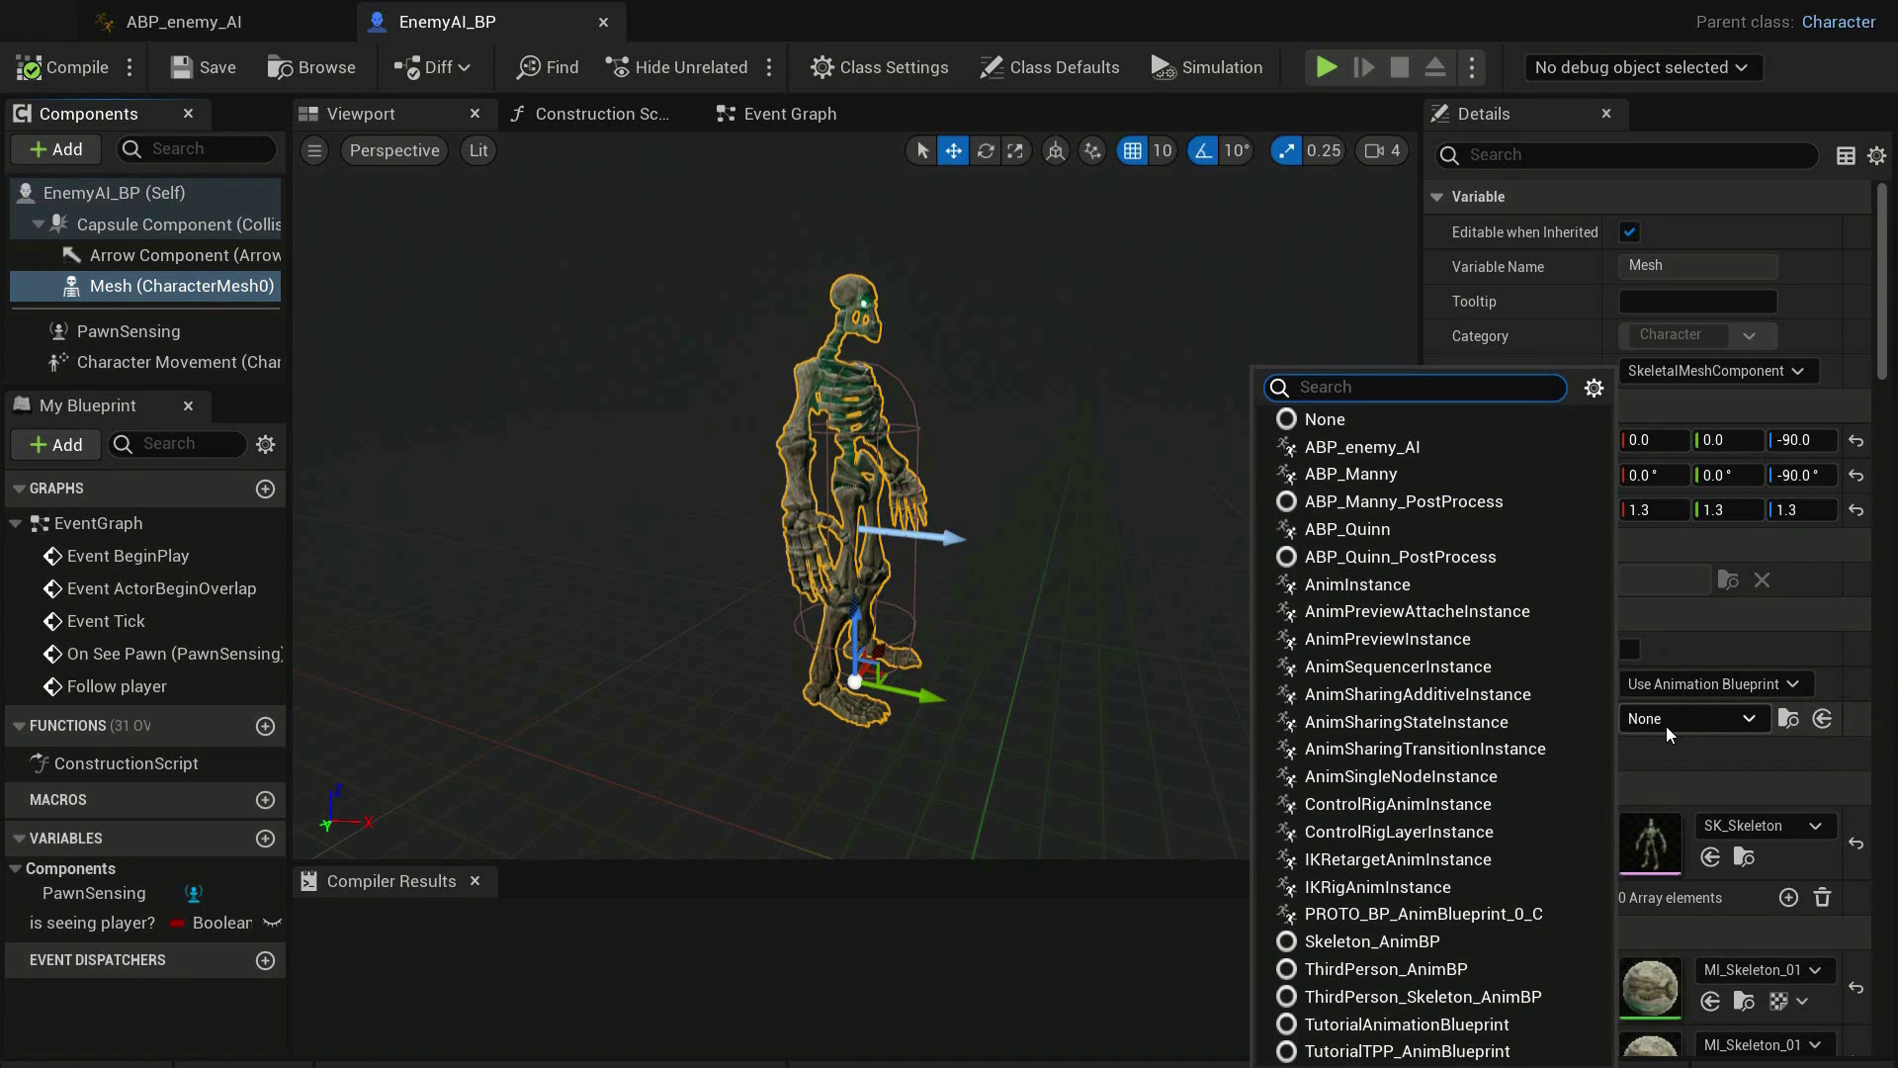
click(1402, 450)
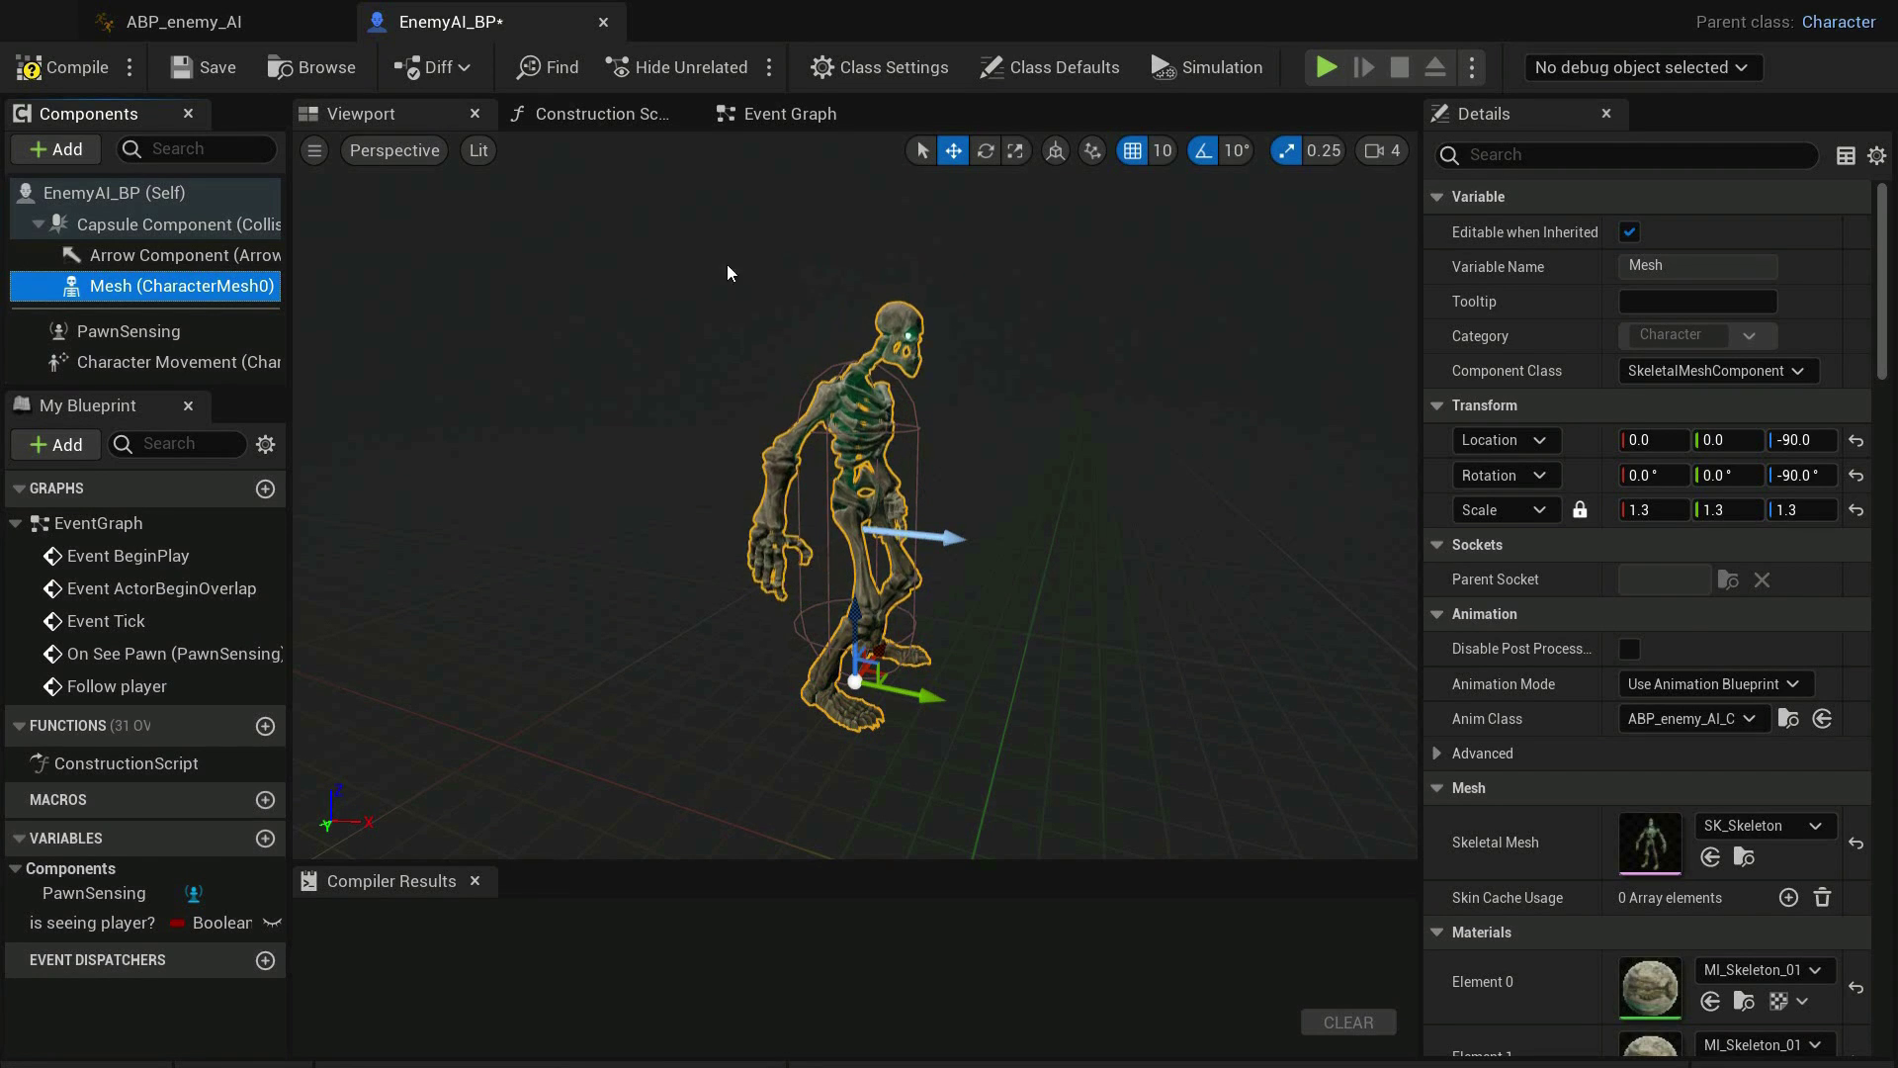
click(42, 68)
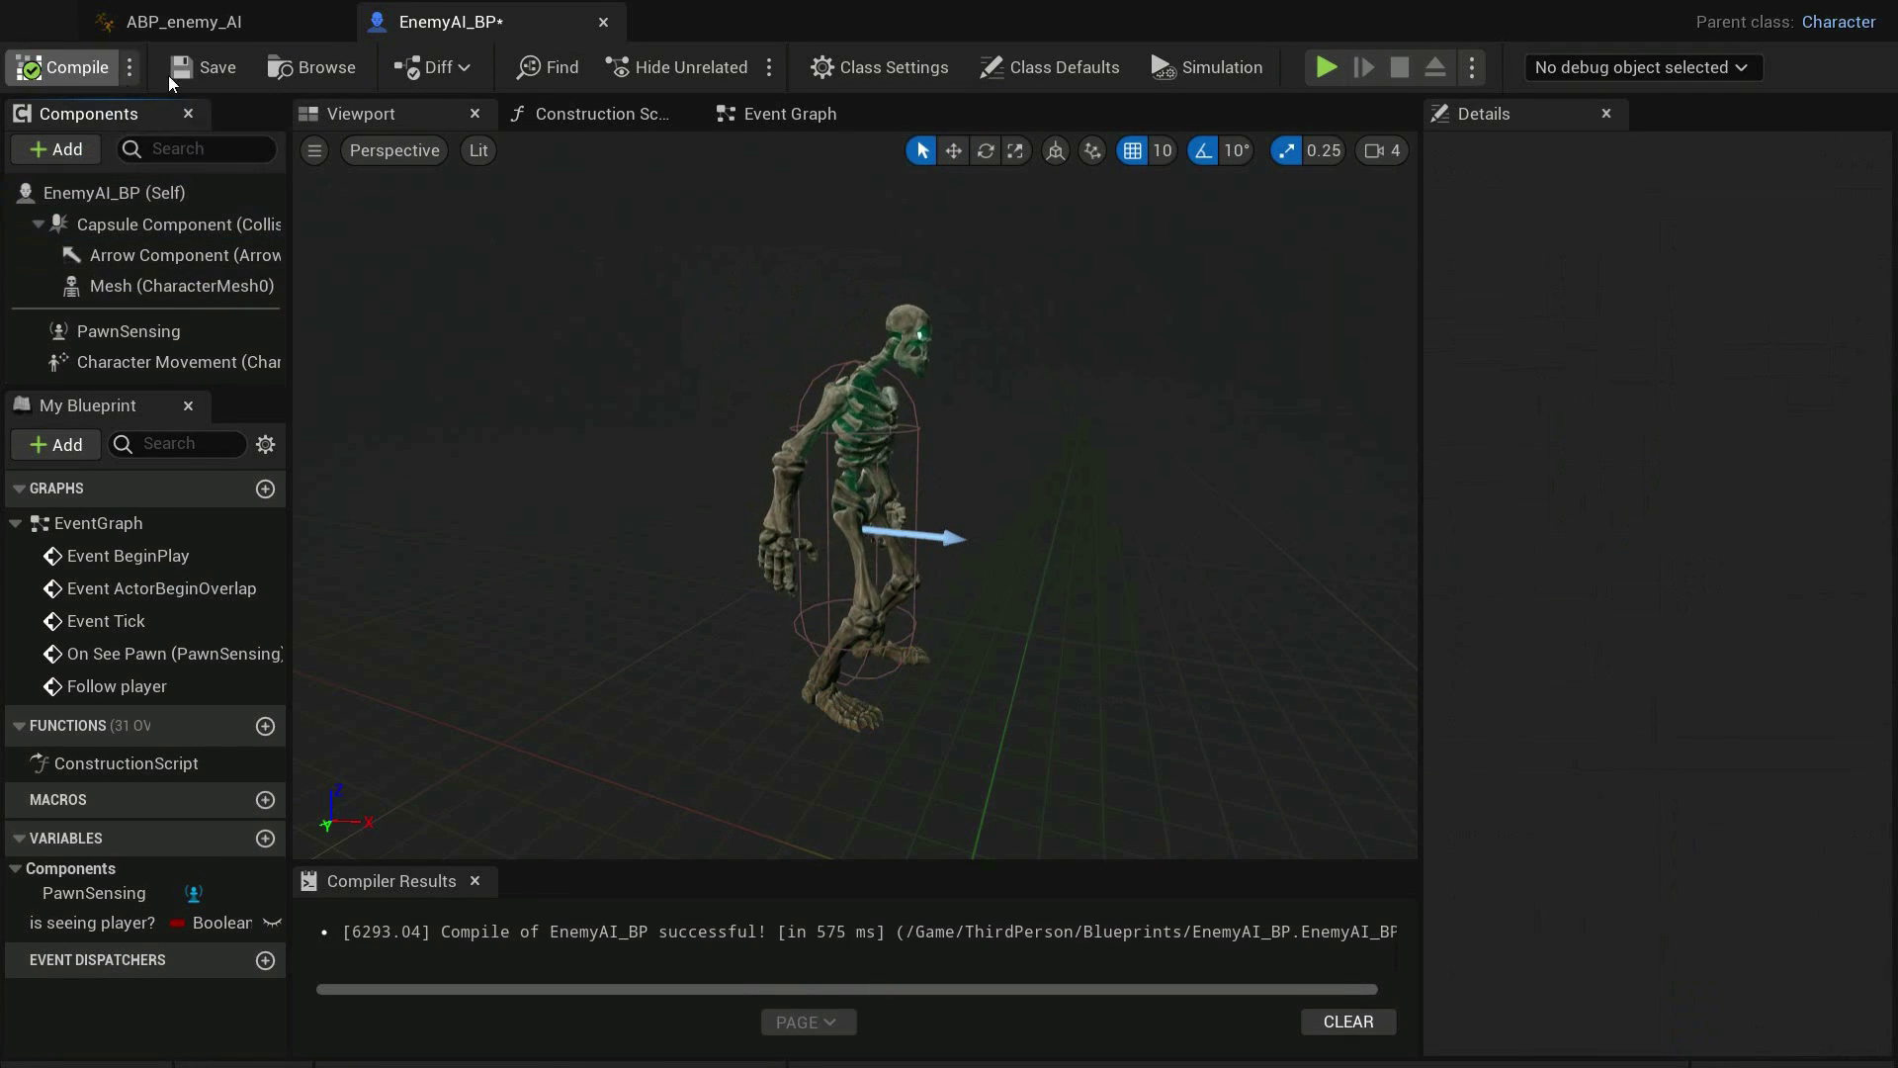
click(229, 72)
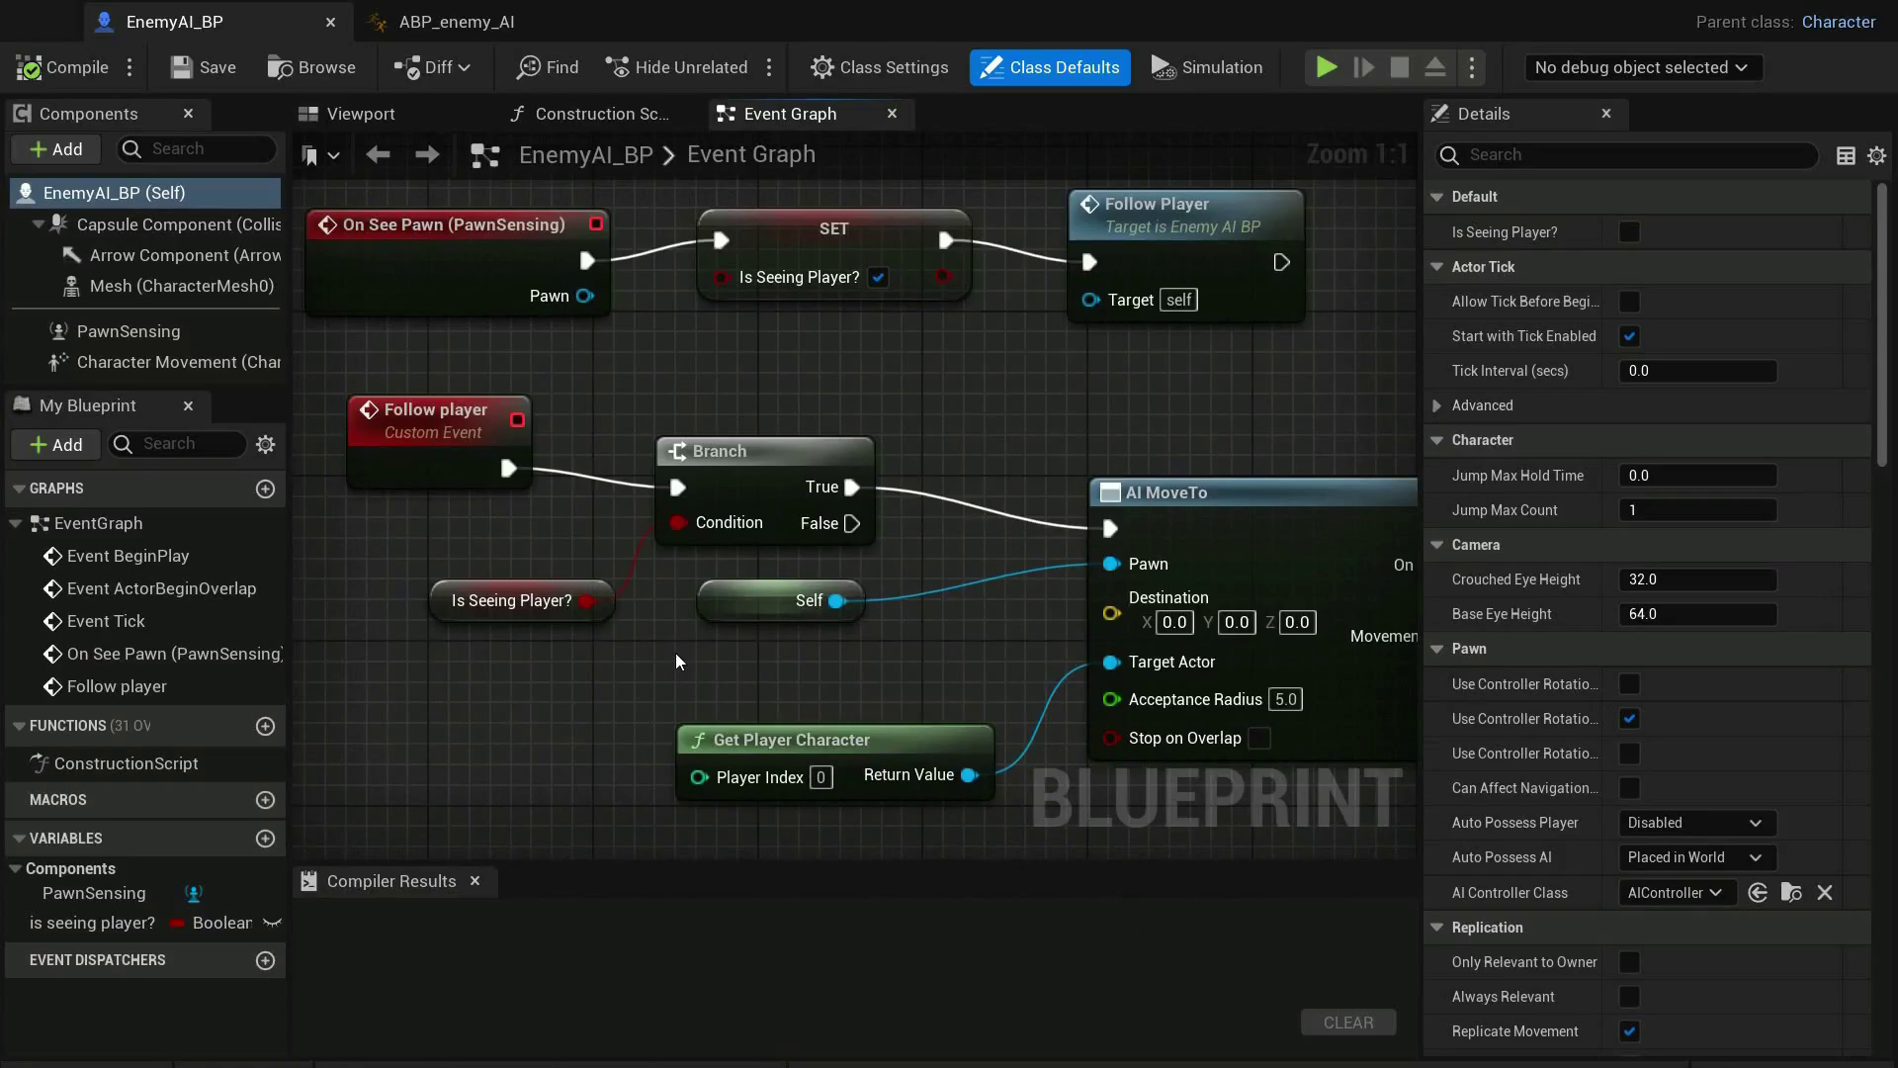
Add a Boolean variable named 'can attack?' to EnemyAI_BP
right_drag(675, 653, 744, 667)
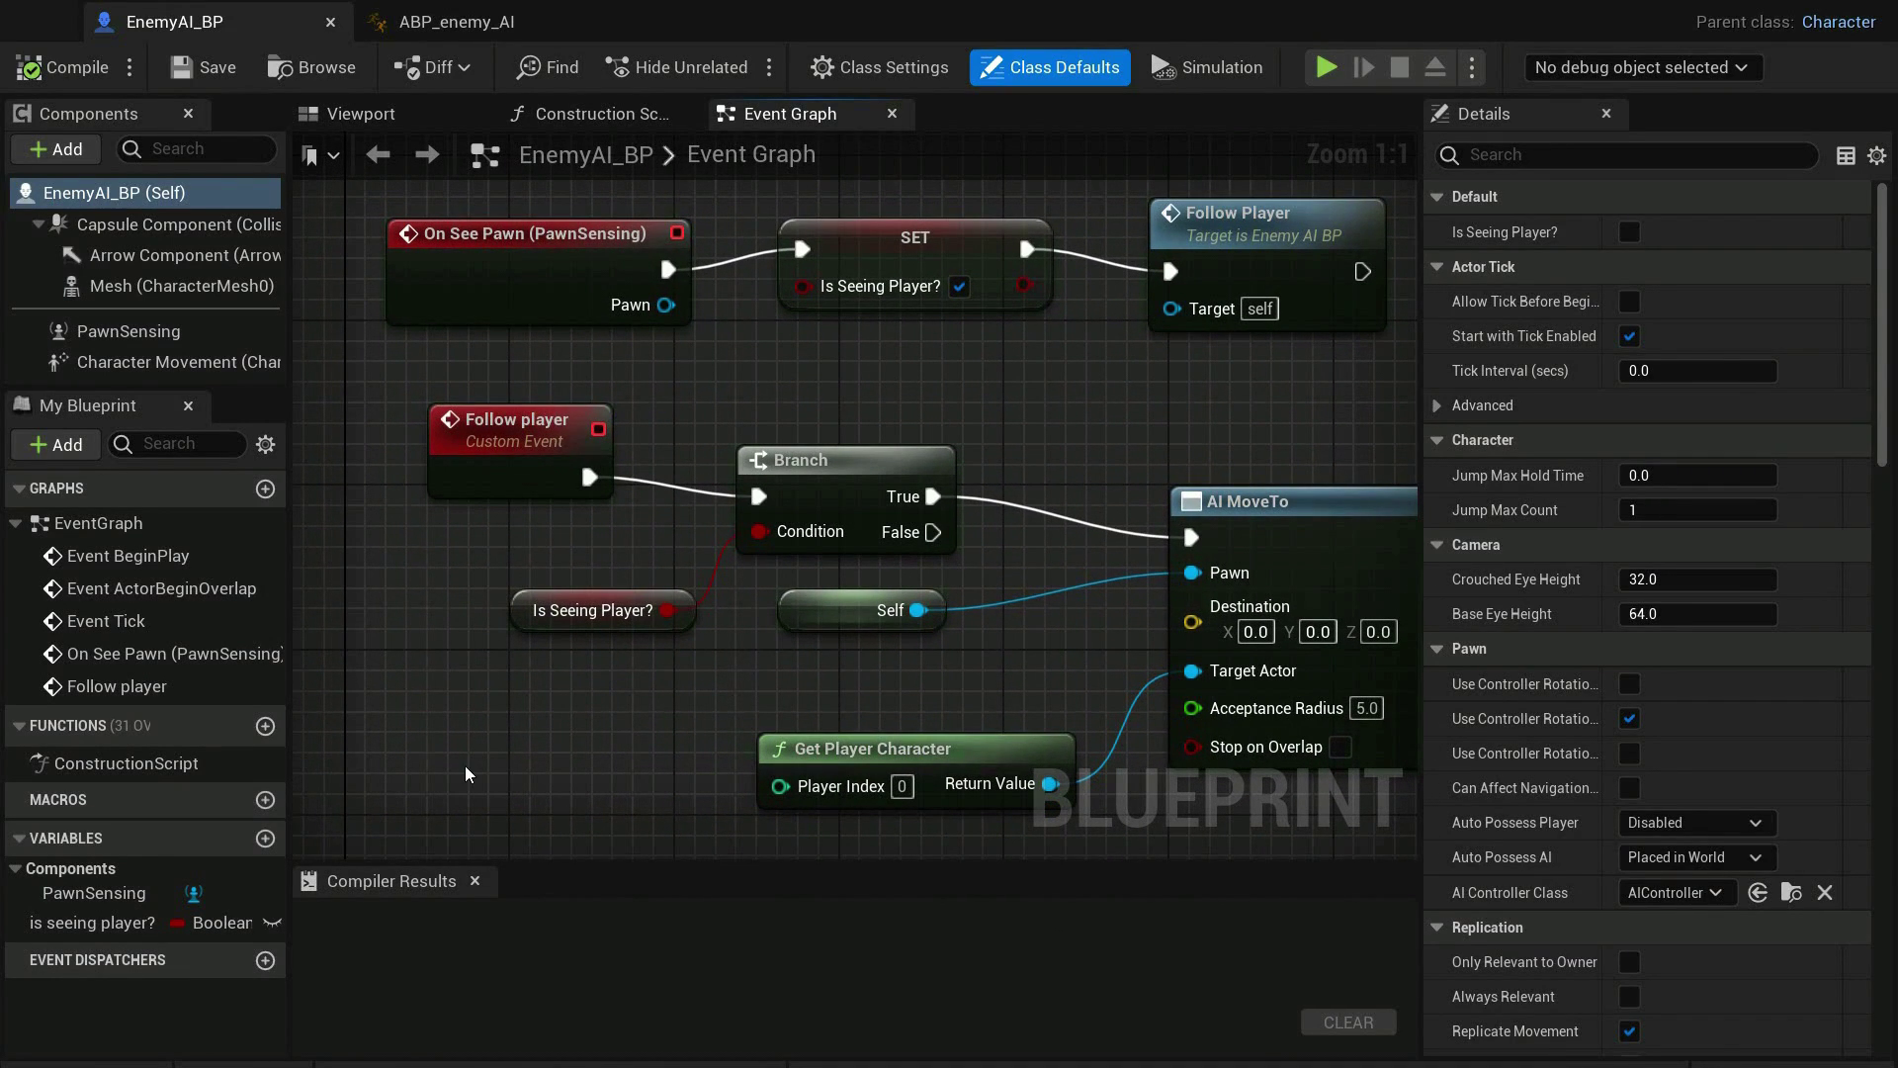
click(265, 838)
text(can a)
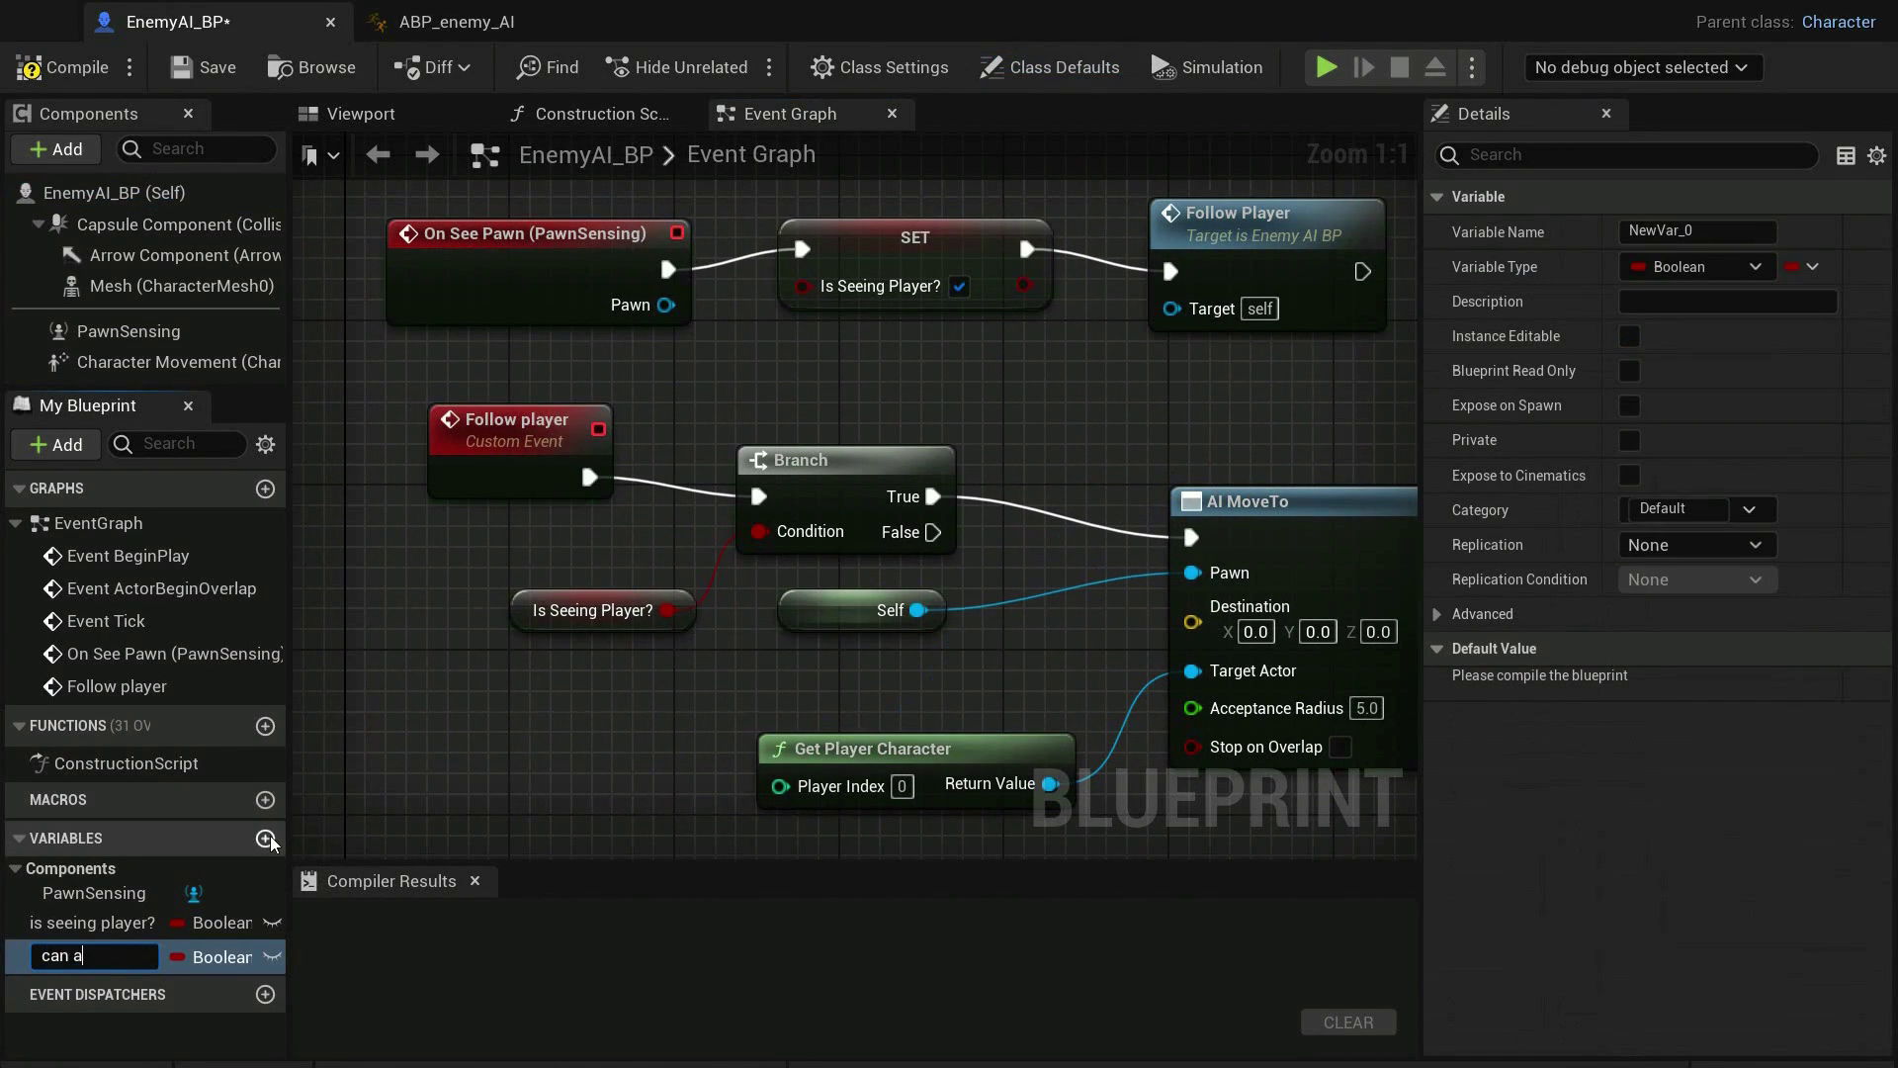
text(k?)
key(Return)
Insert SET Can Attack? (true) between Follow player and the Branch on Is Seeing Player?
drag(89, 956, 414, 720)
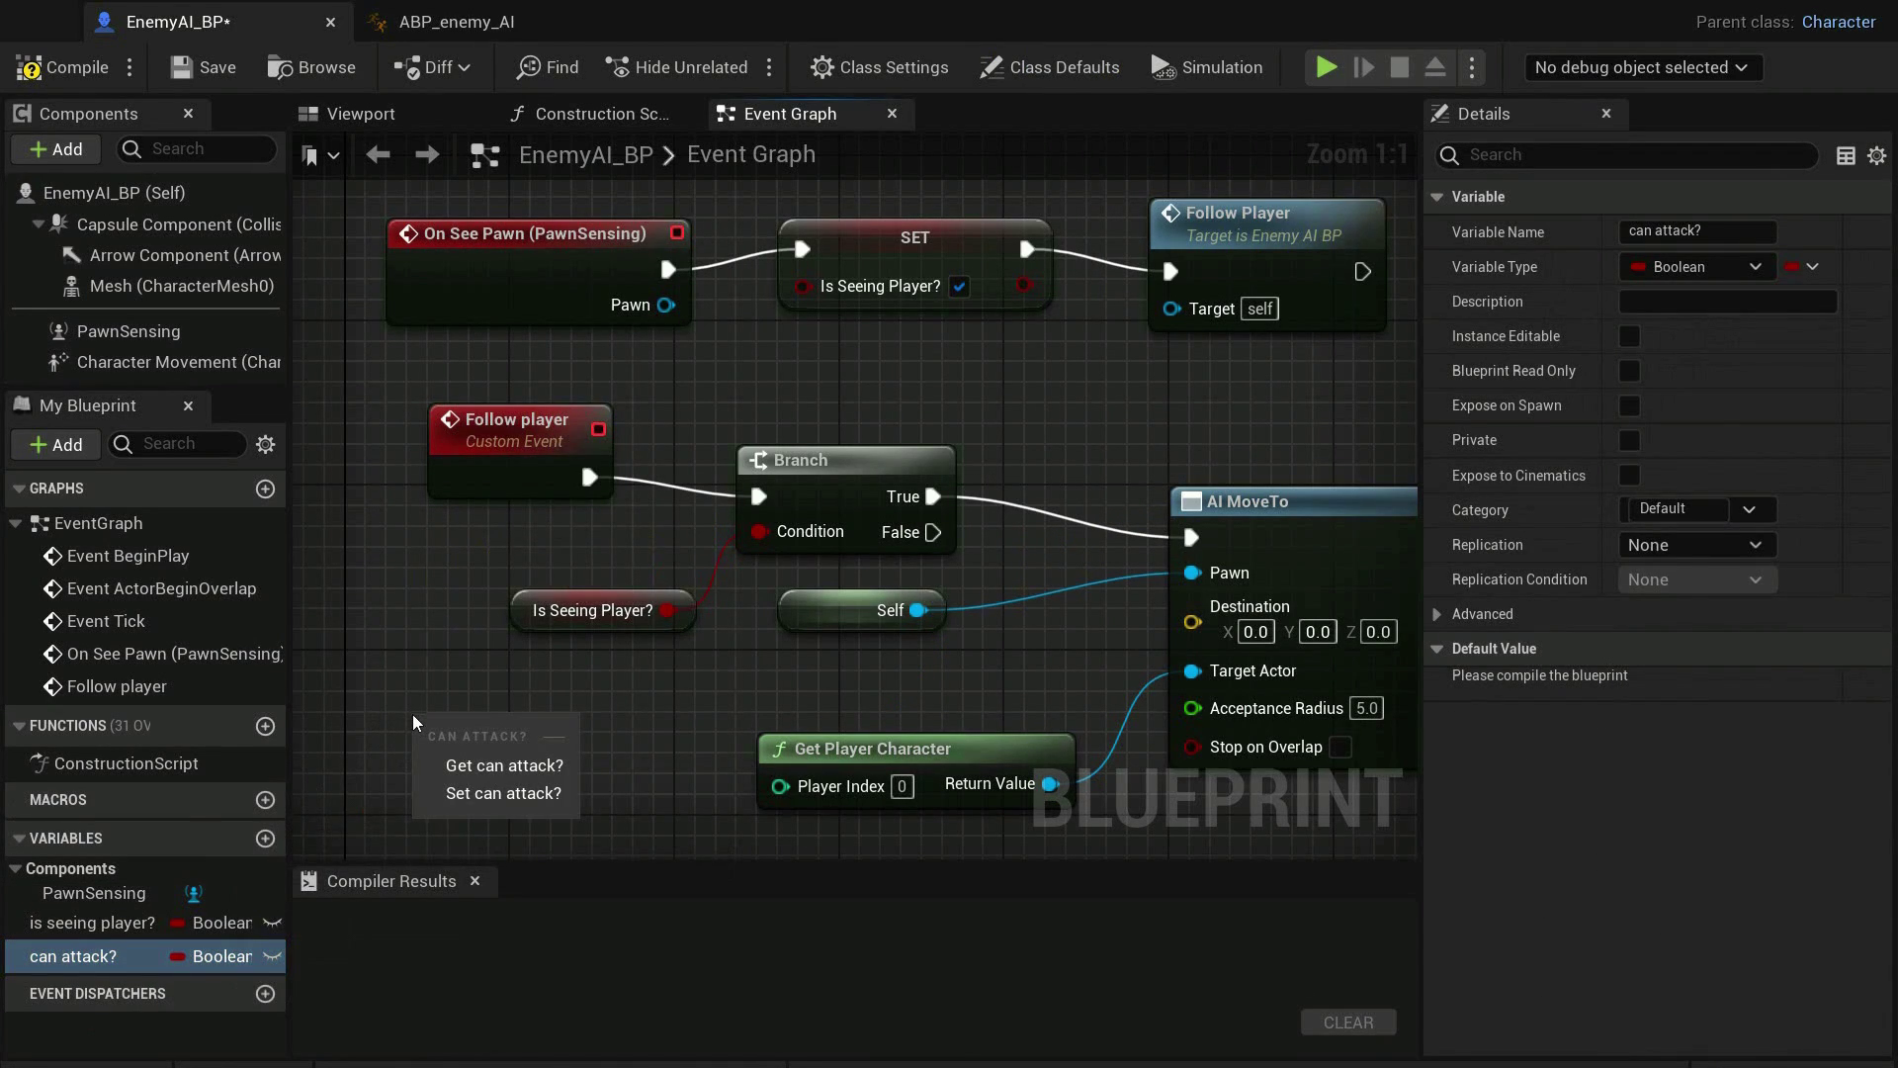
click(494, 793)
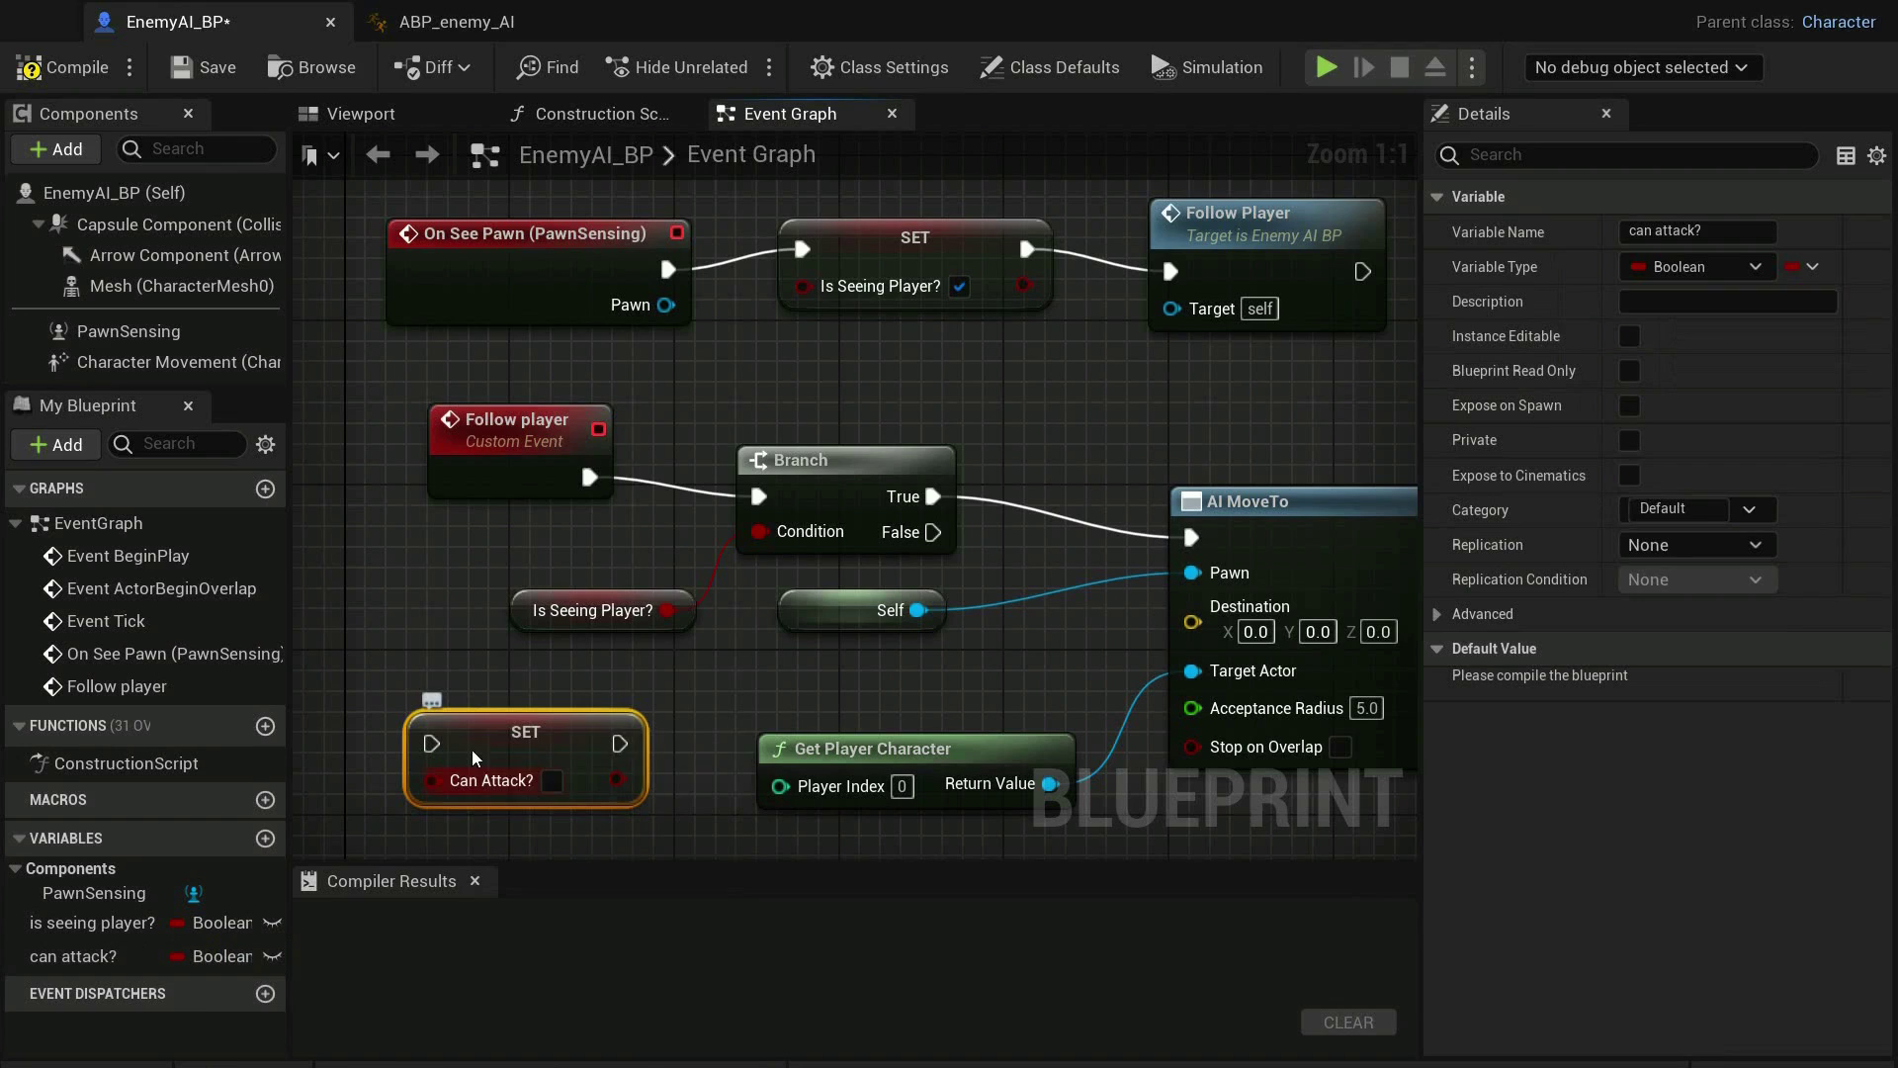
drag(483, 443, 377, 463)
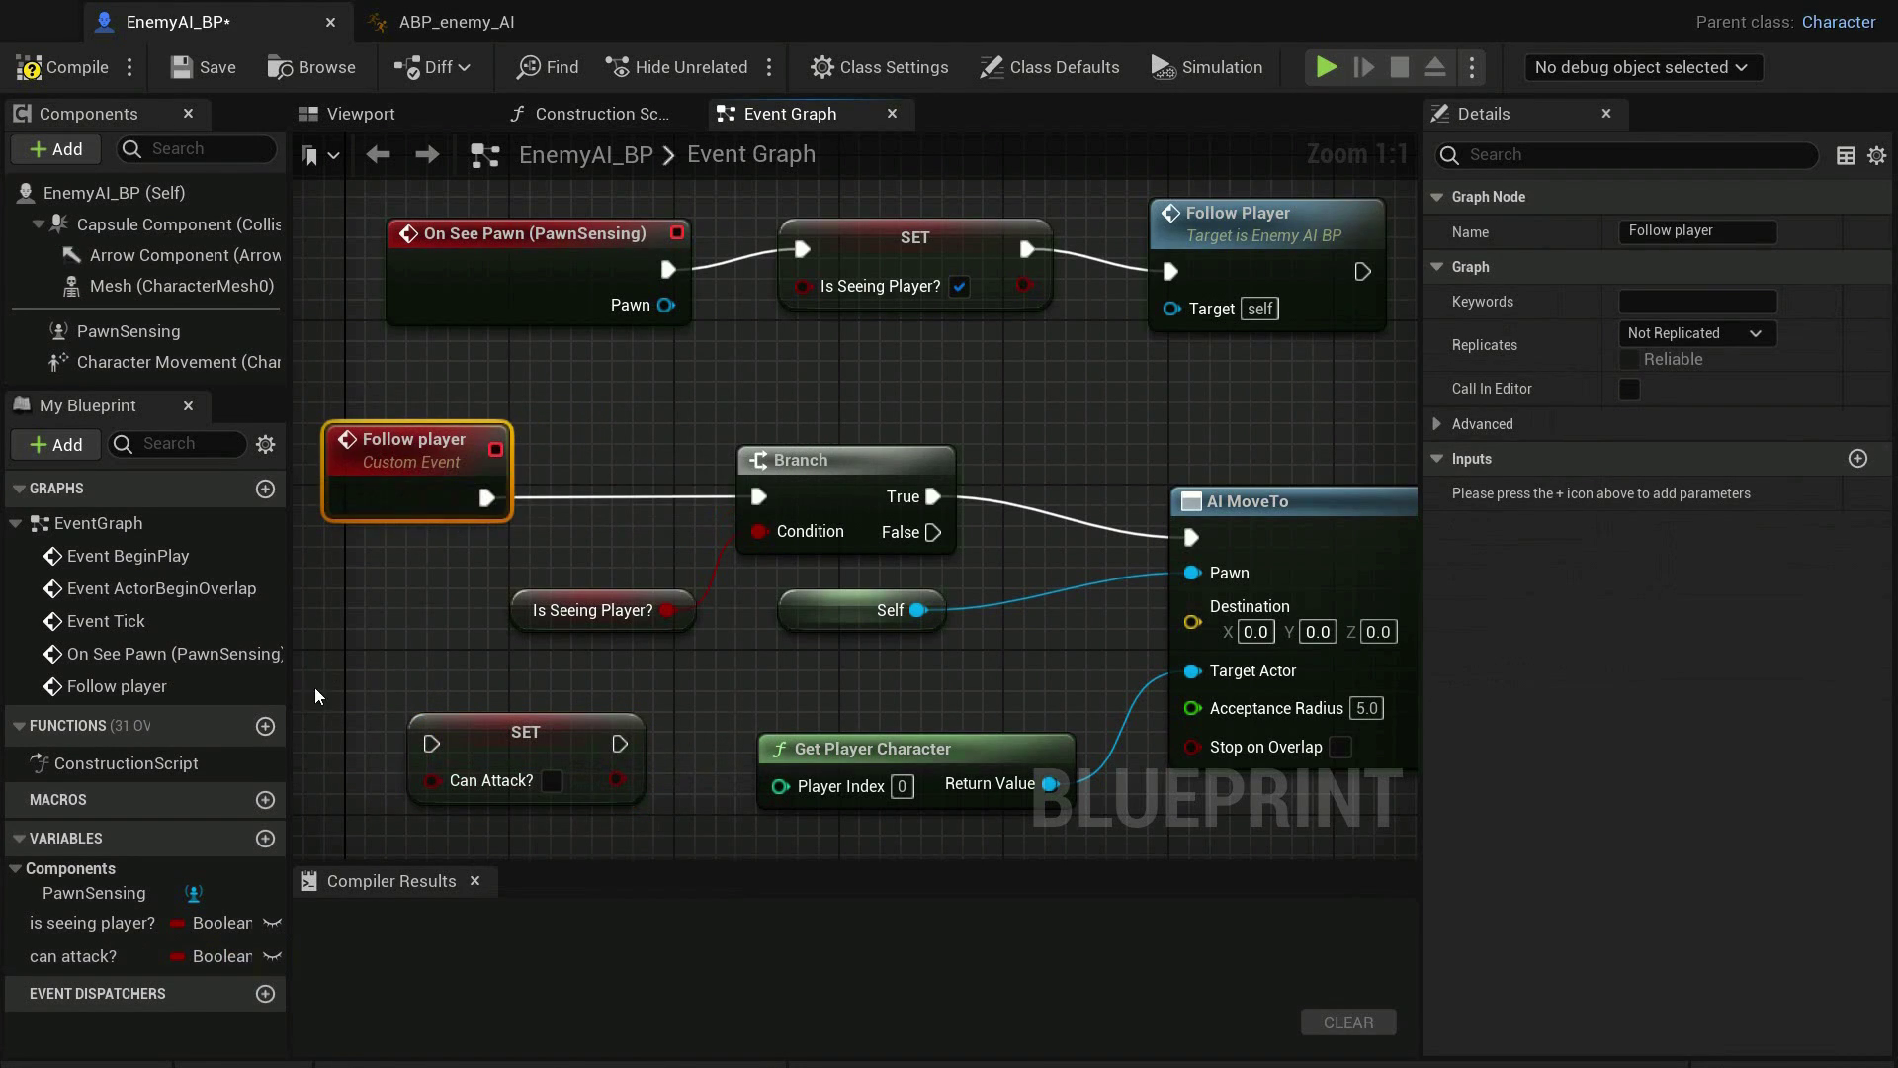
drag(455, 732, 620, 422)
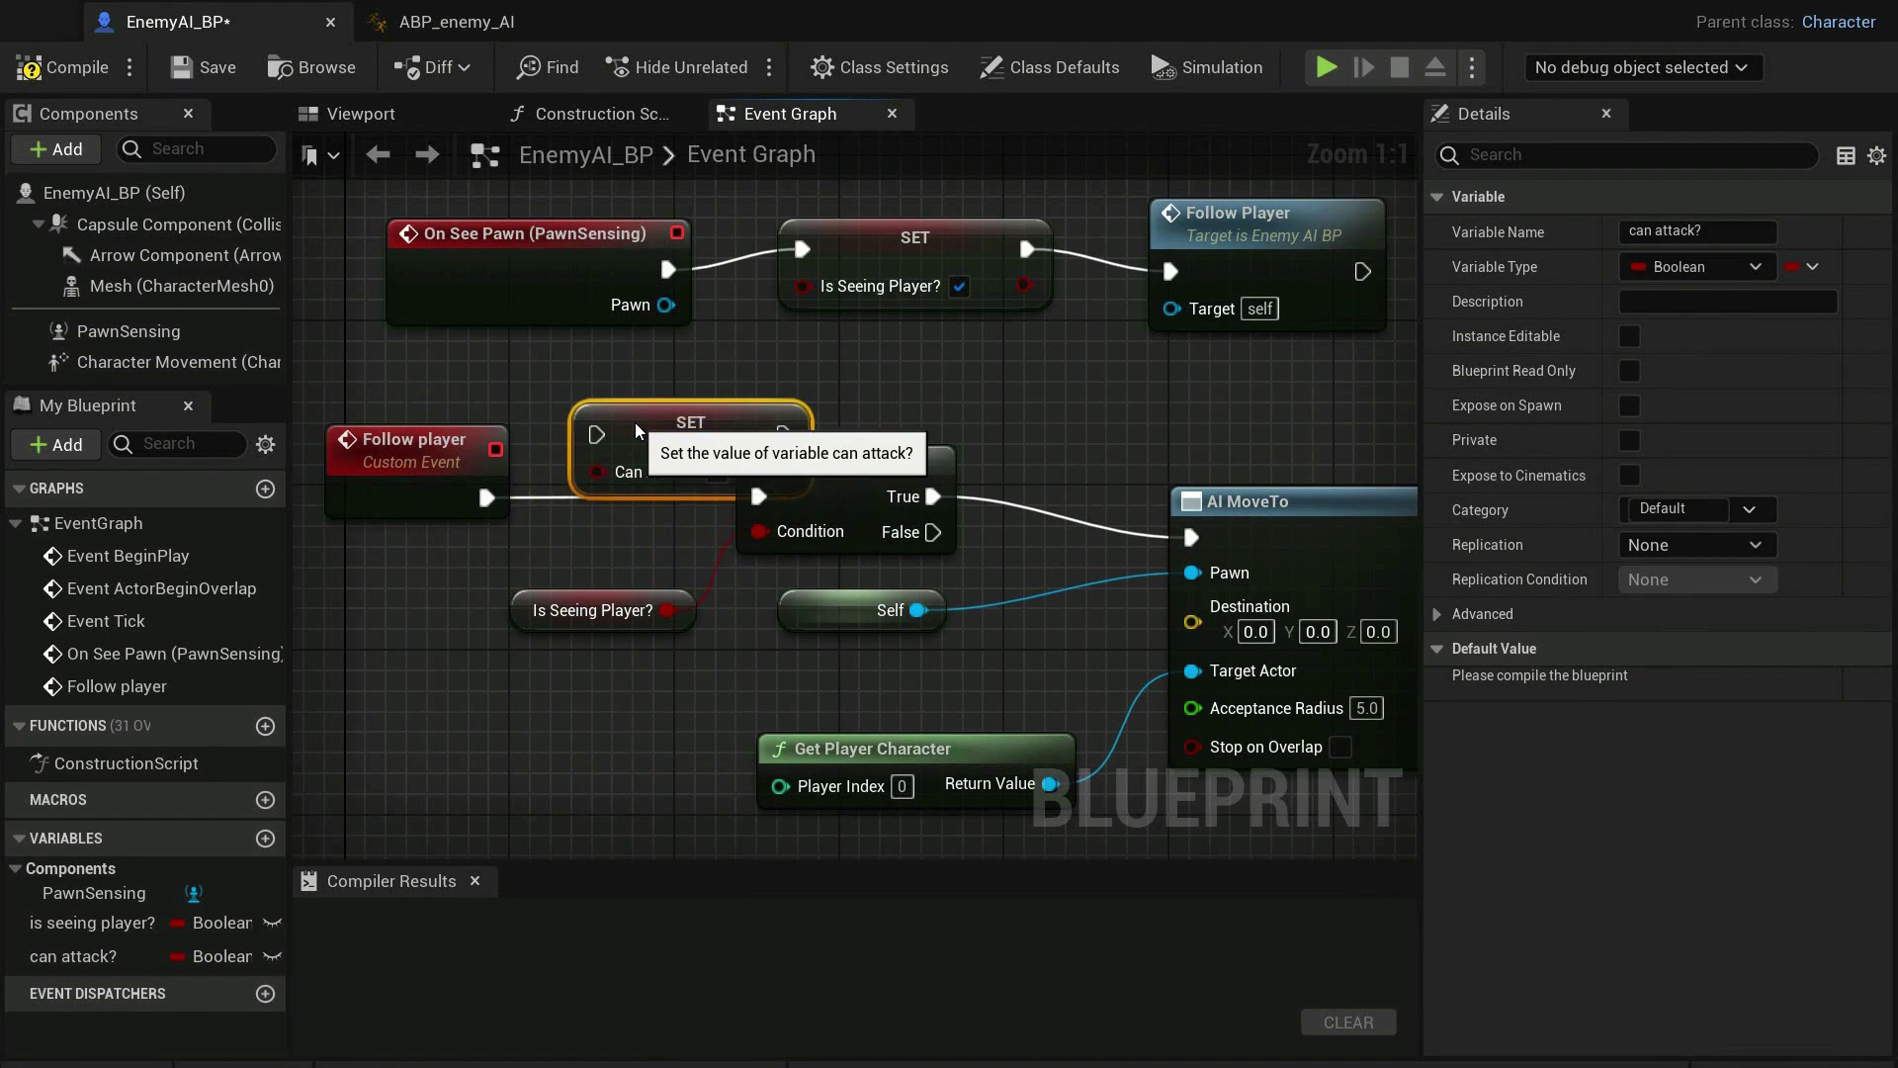
drag(490, 497, 596, 434)
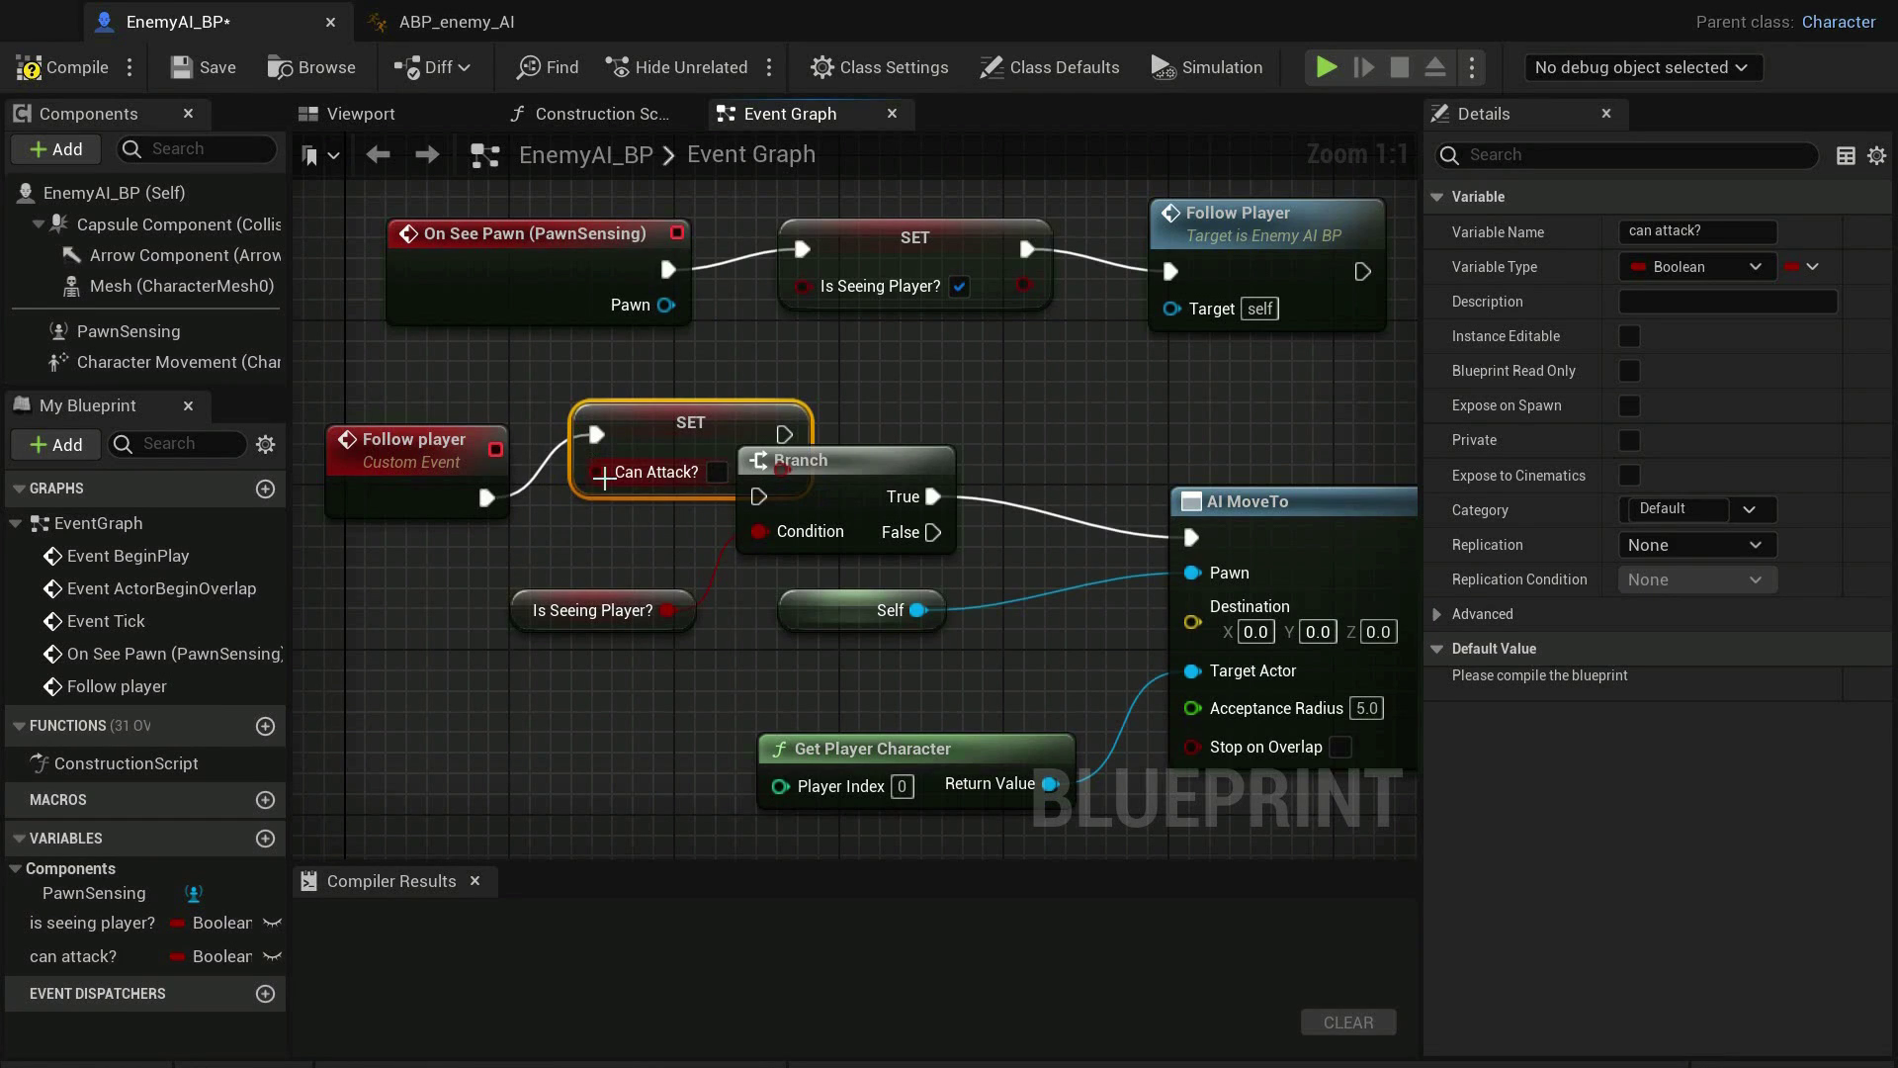
drag(788, 453, 928, 389)
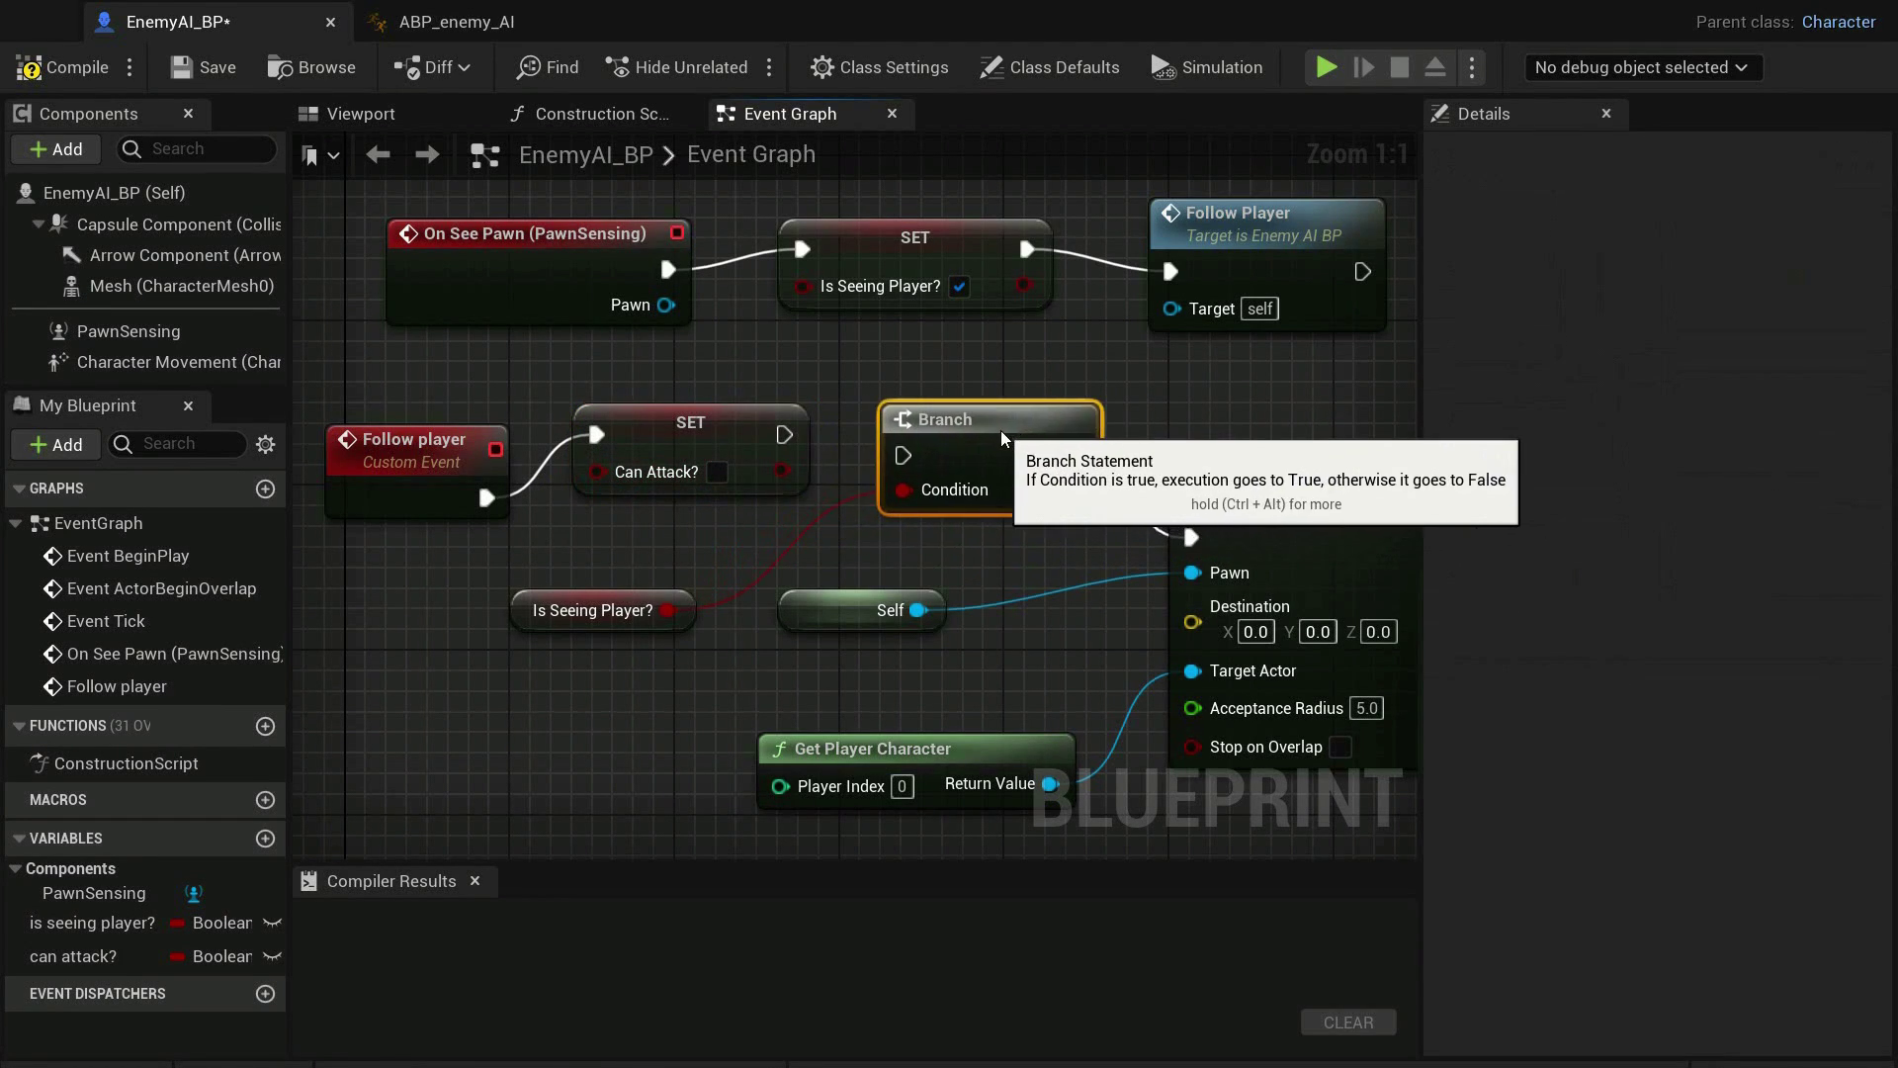
drag(1036, 416, 1055, 417)
drag(784, 434, 922, 435)
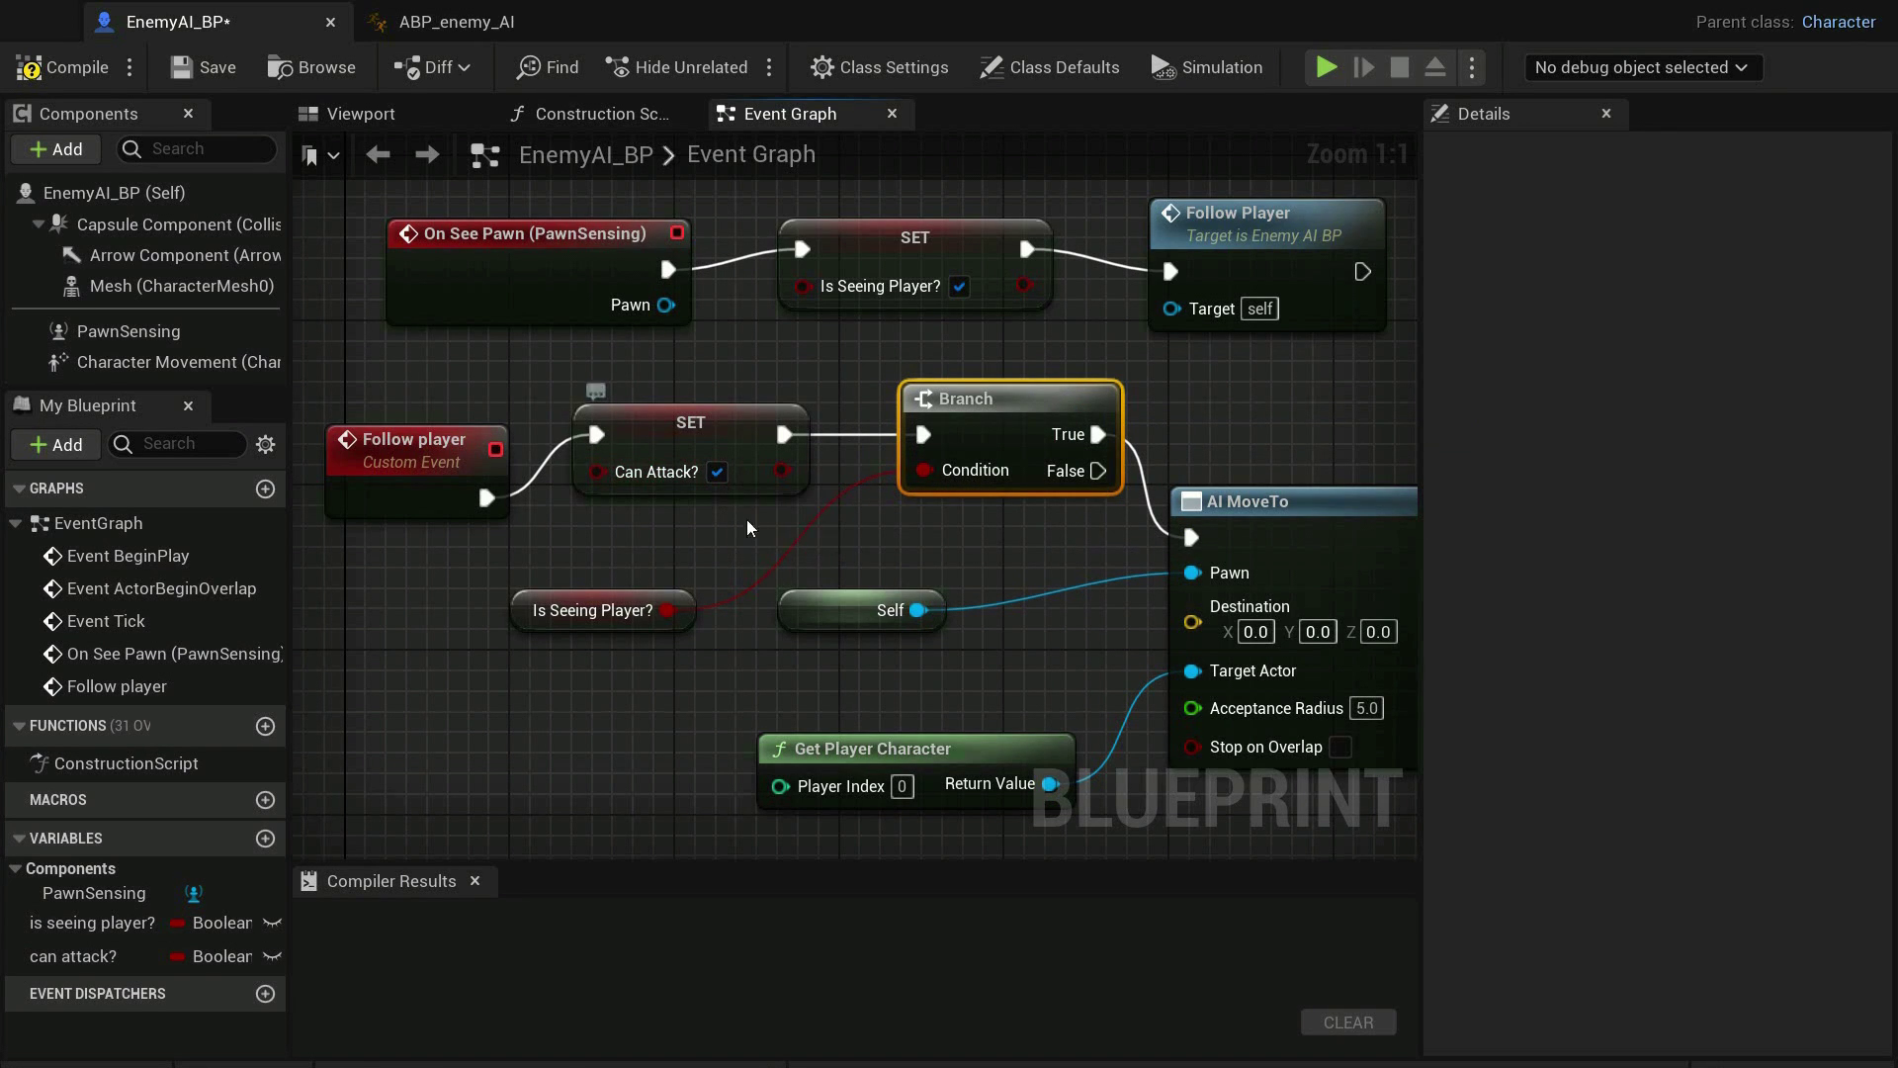
right_drag(994, 661, 139, 562)
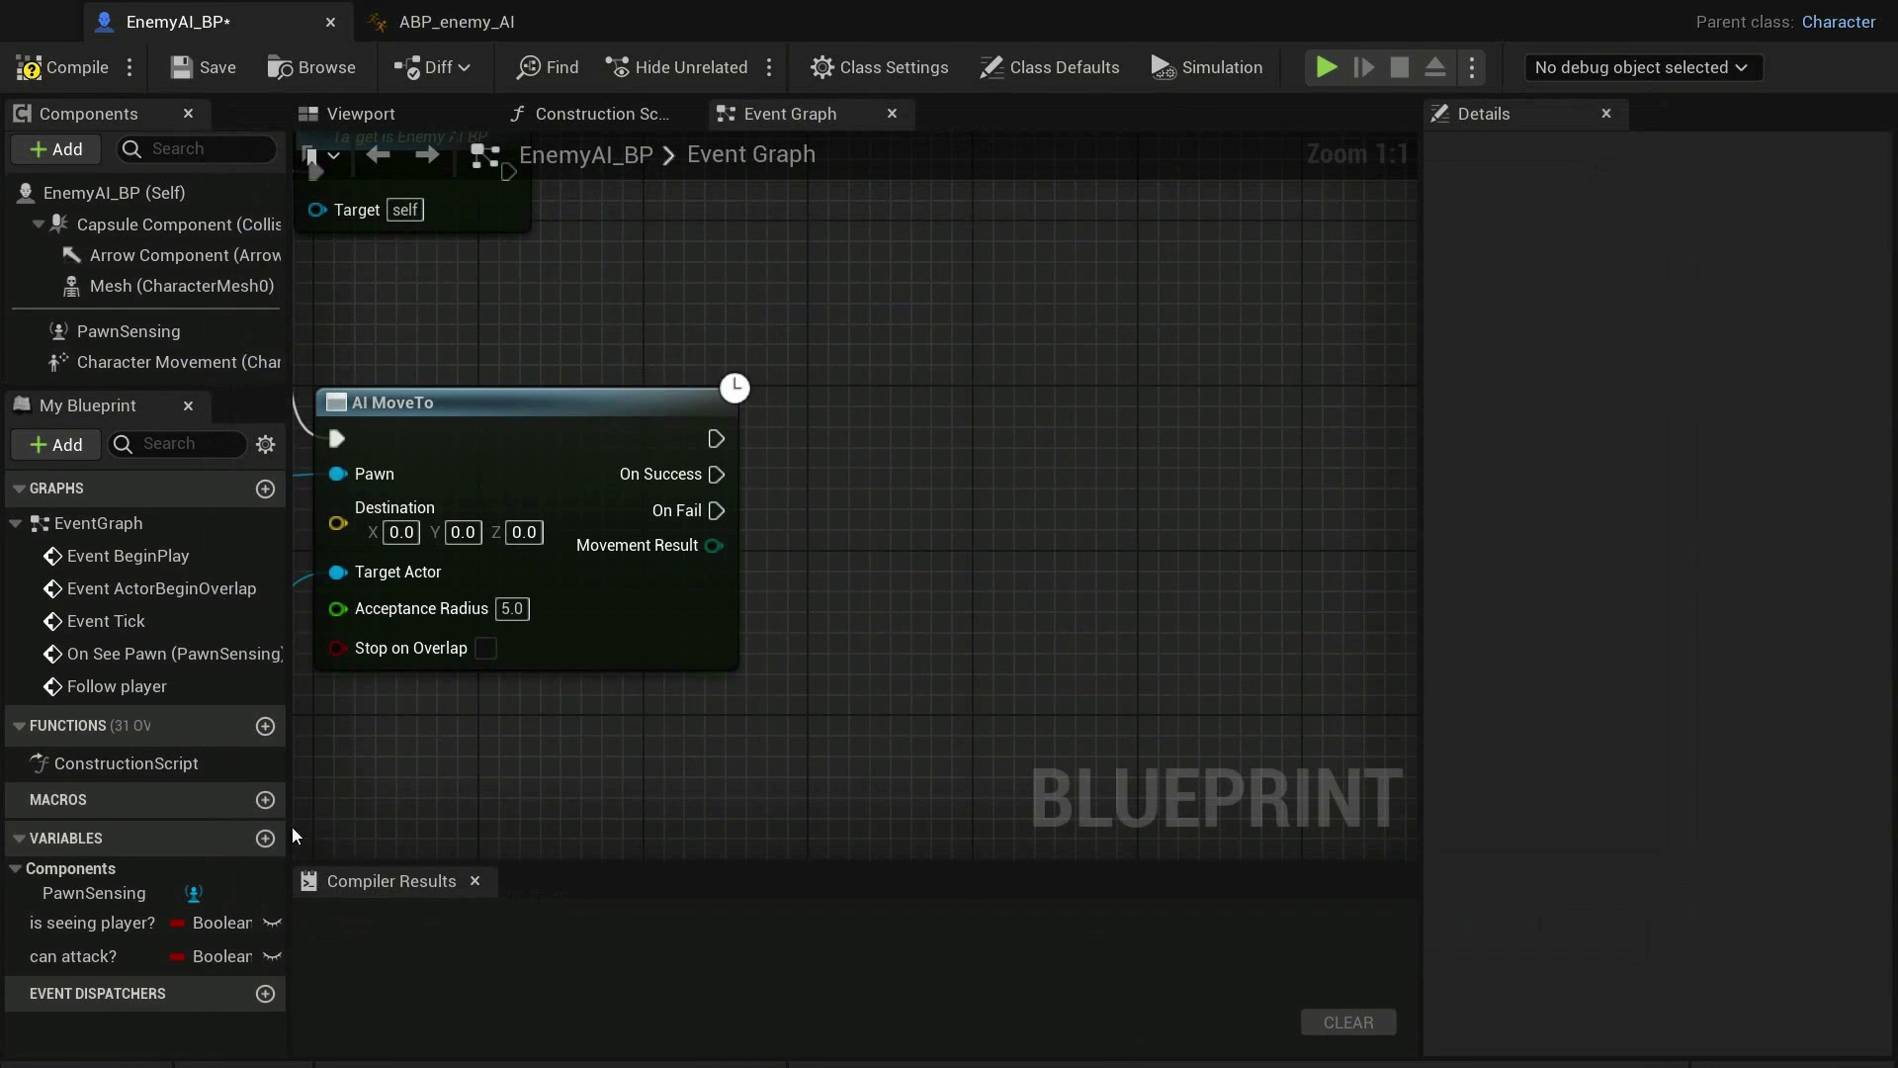
Add a Branch on Can Attack? that runs when AI MoveTo succeeds
mouse_move(74, 956)
mouse_down()
mouse_move(499, 857)
mouse_move(794, 717)
mouse_up()
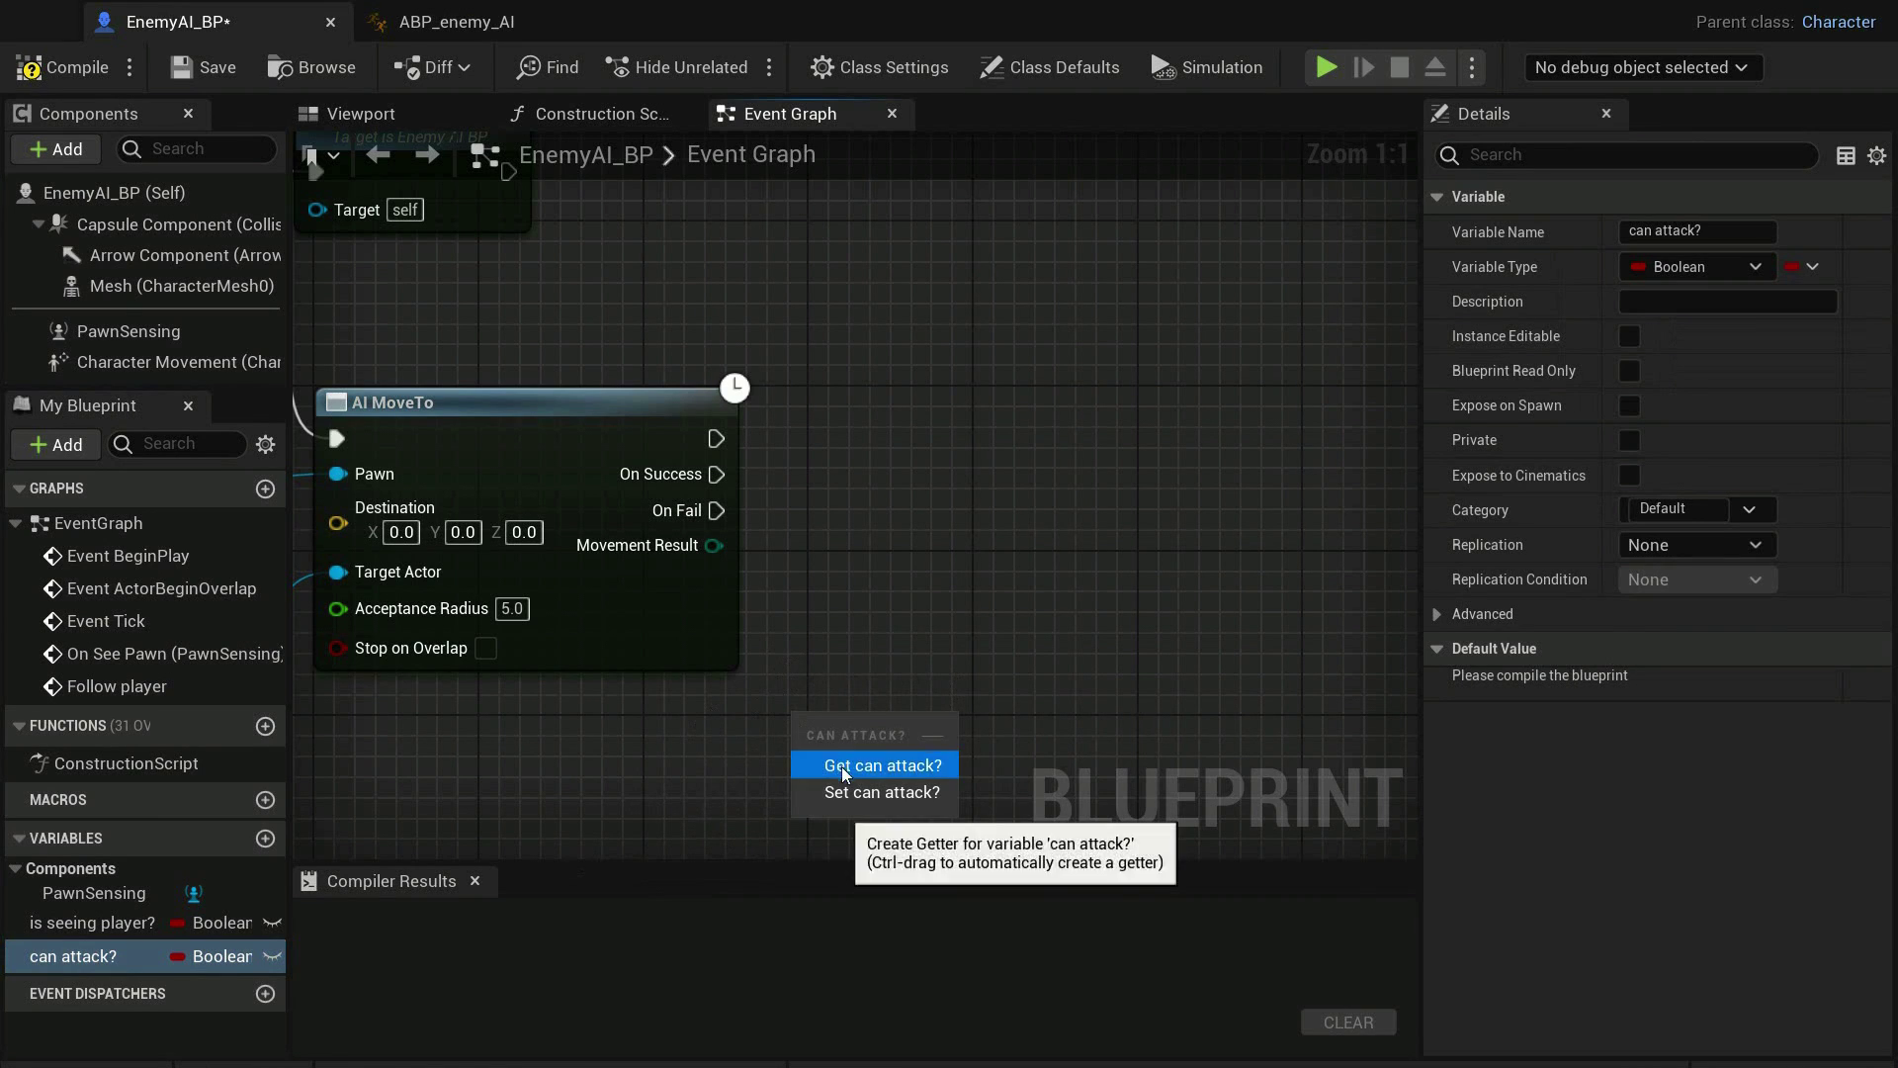
click(875, 764)
mouse_move(930, 736)
mouse_down()
mouse_move(970, 706)
mouse_move(1008, 494)
mouse_up()
text(branch)
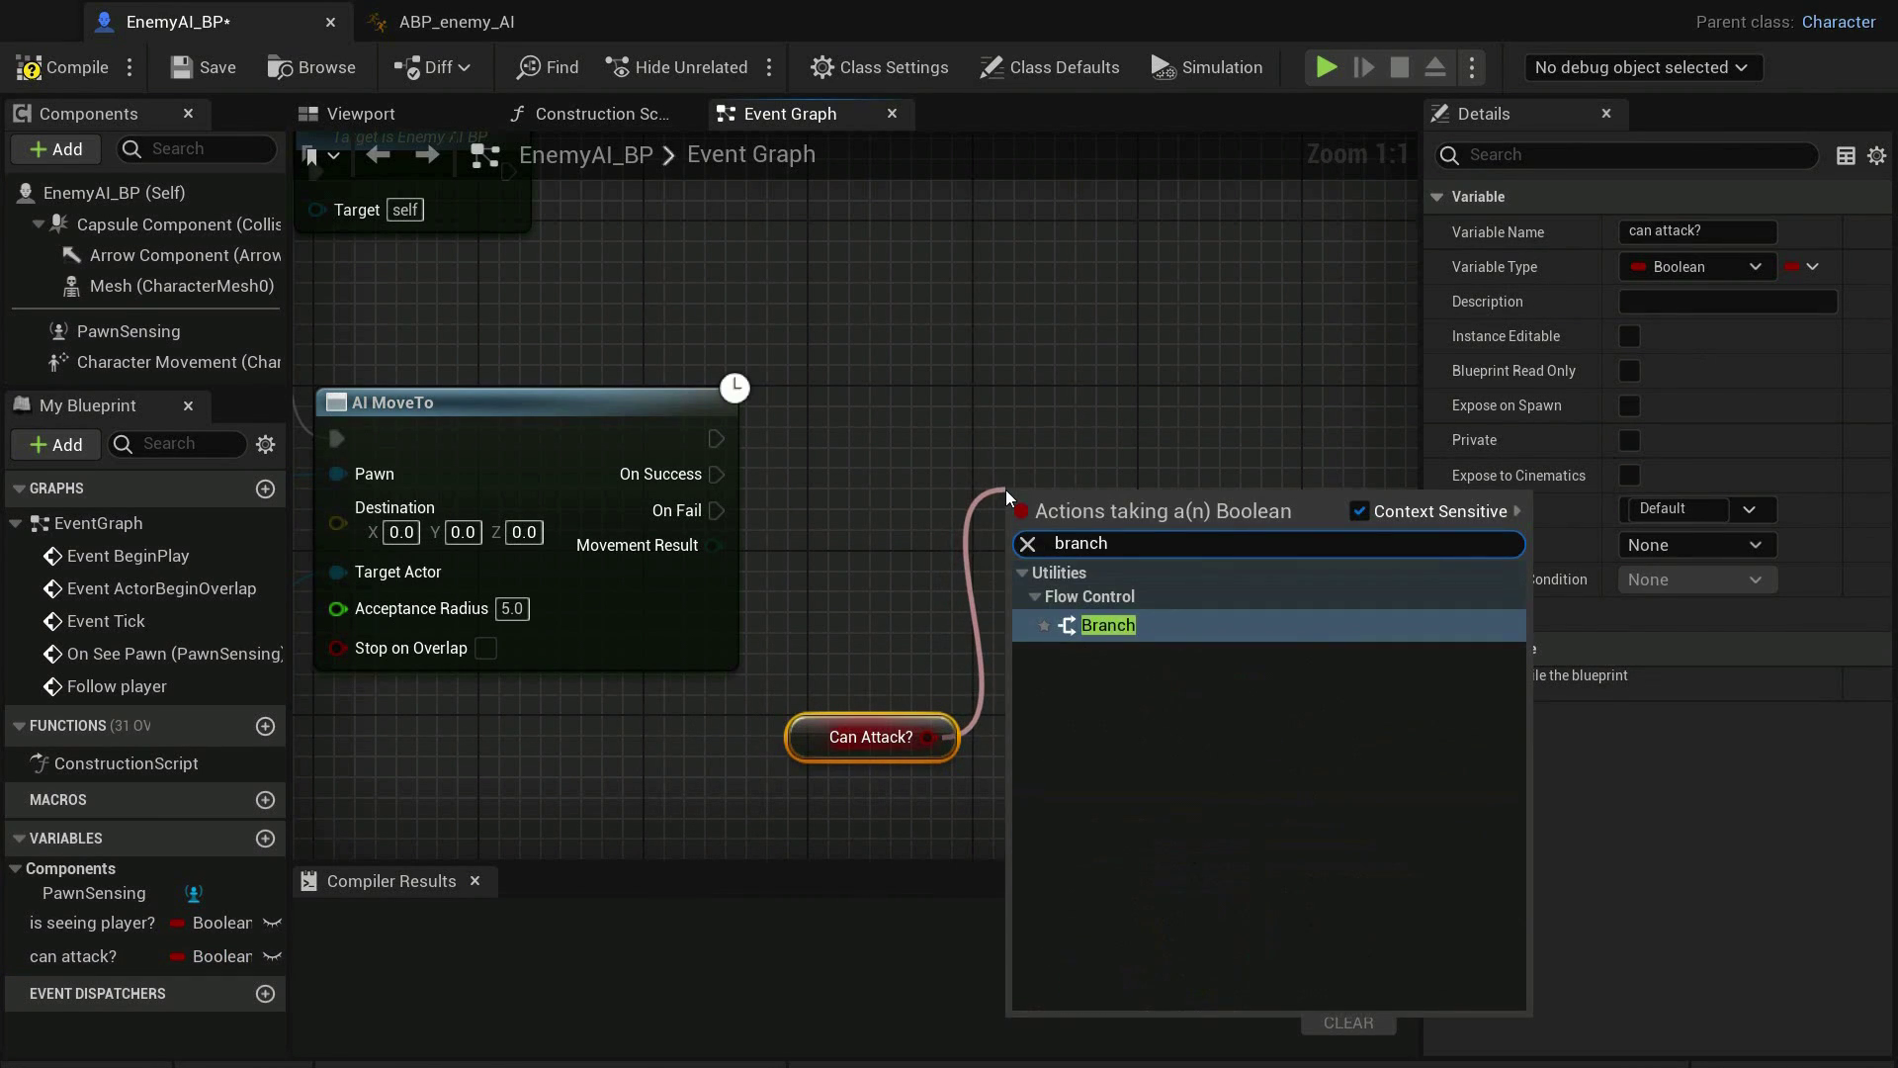
key(Return)
drag(1036, 540, 714, 479)
right_drag(1163, 441, 749, 332)
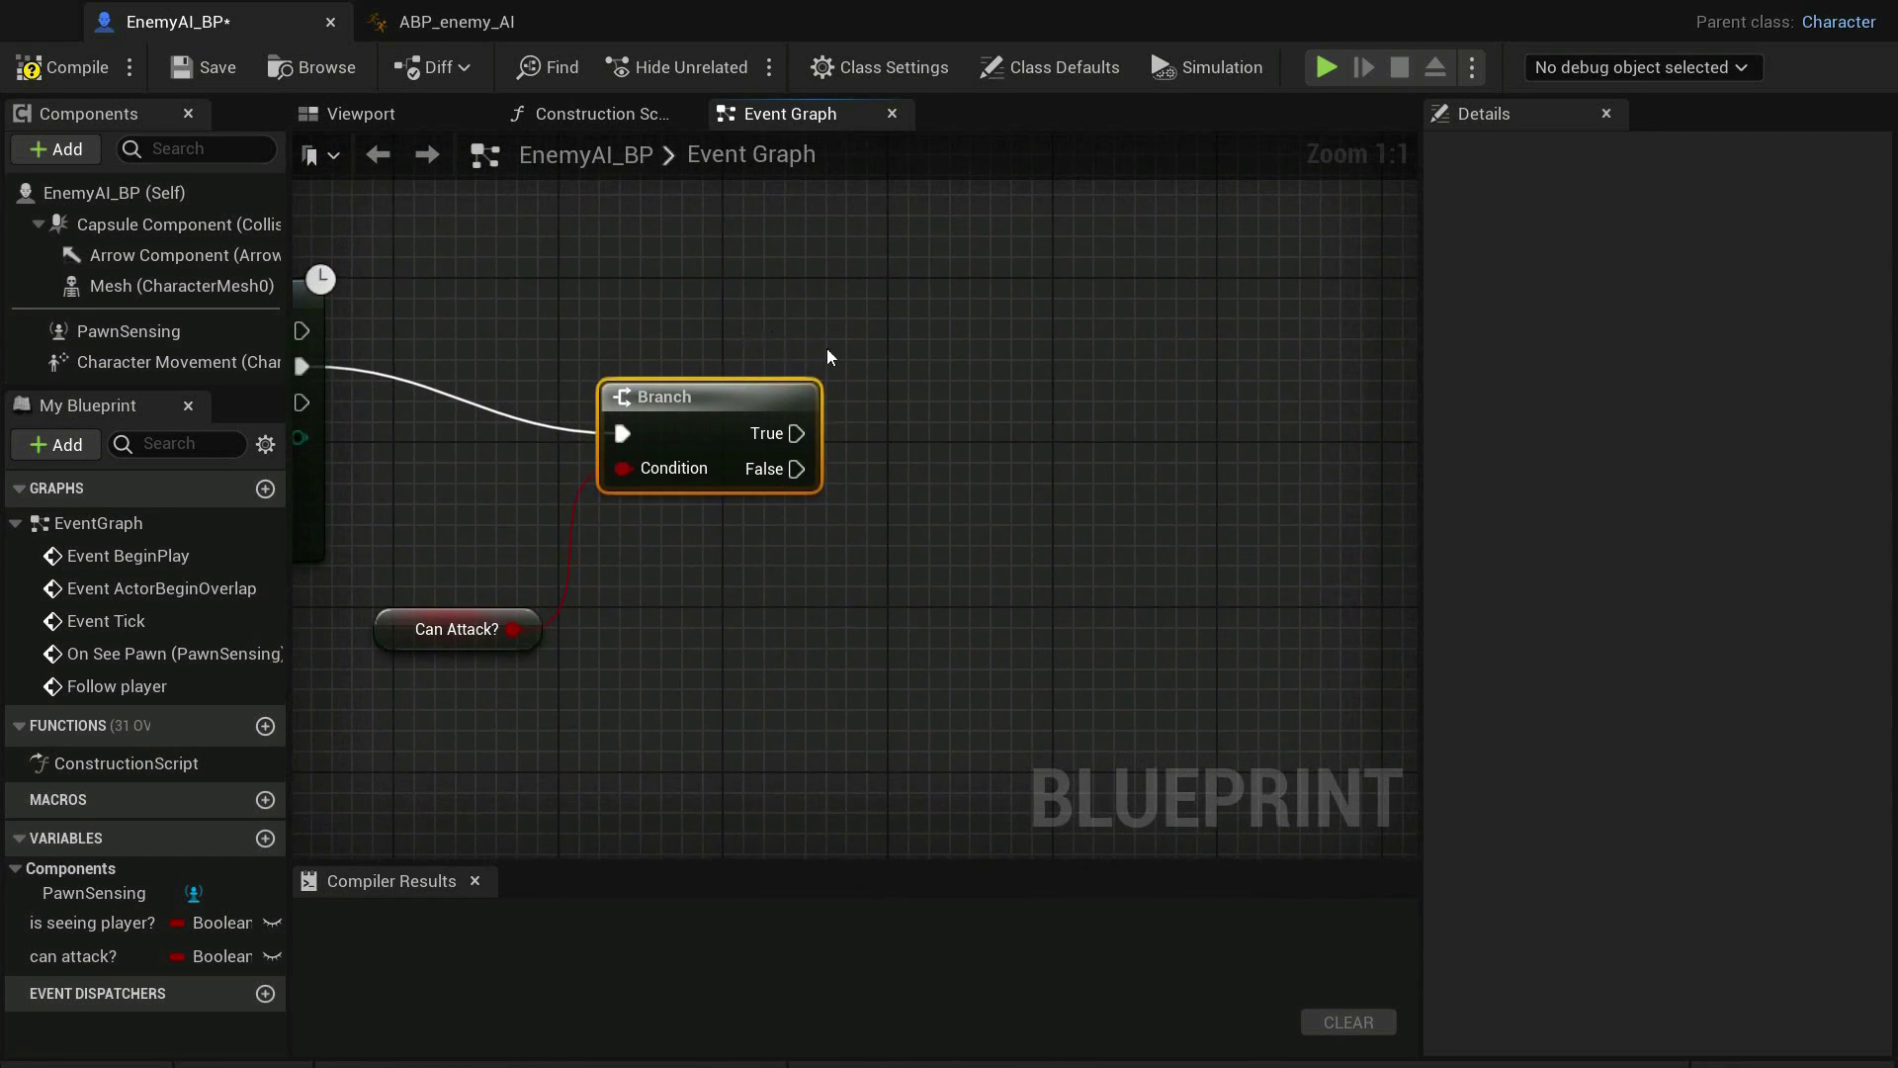
On the Branch's True output, set Can Attack? back to false
drag(74, 956, 974, 394)
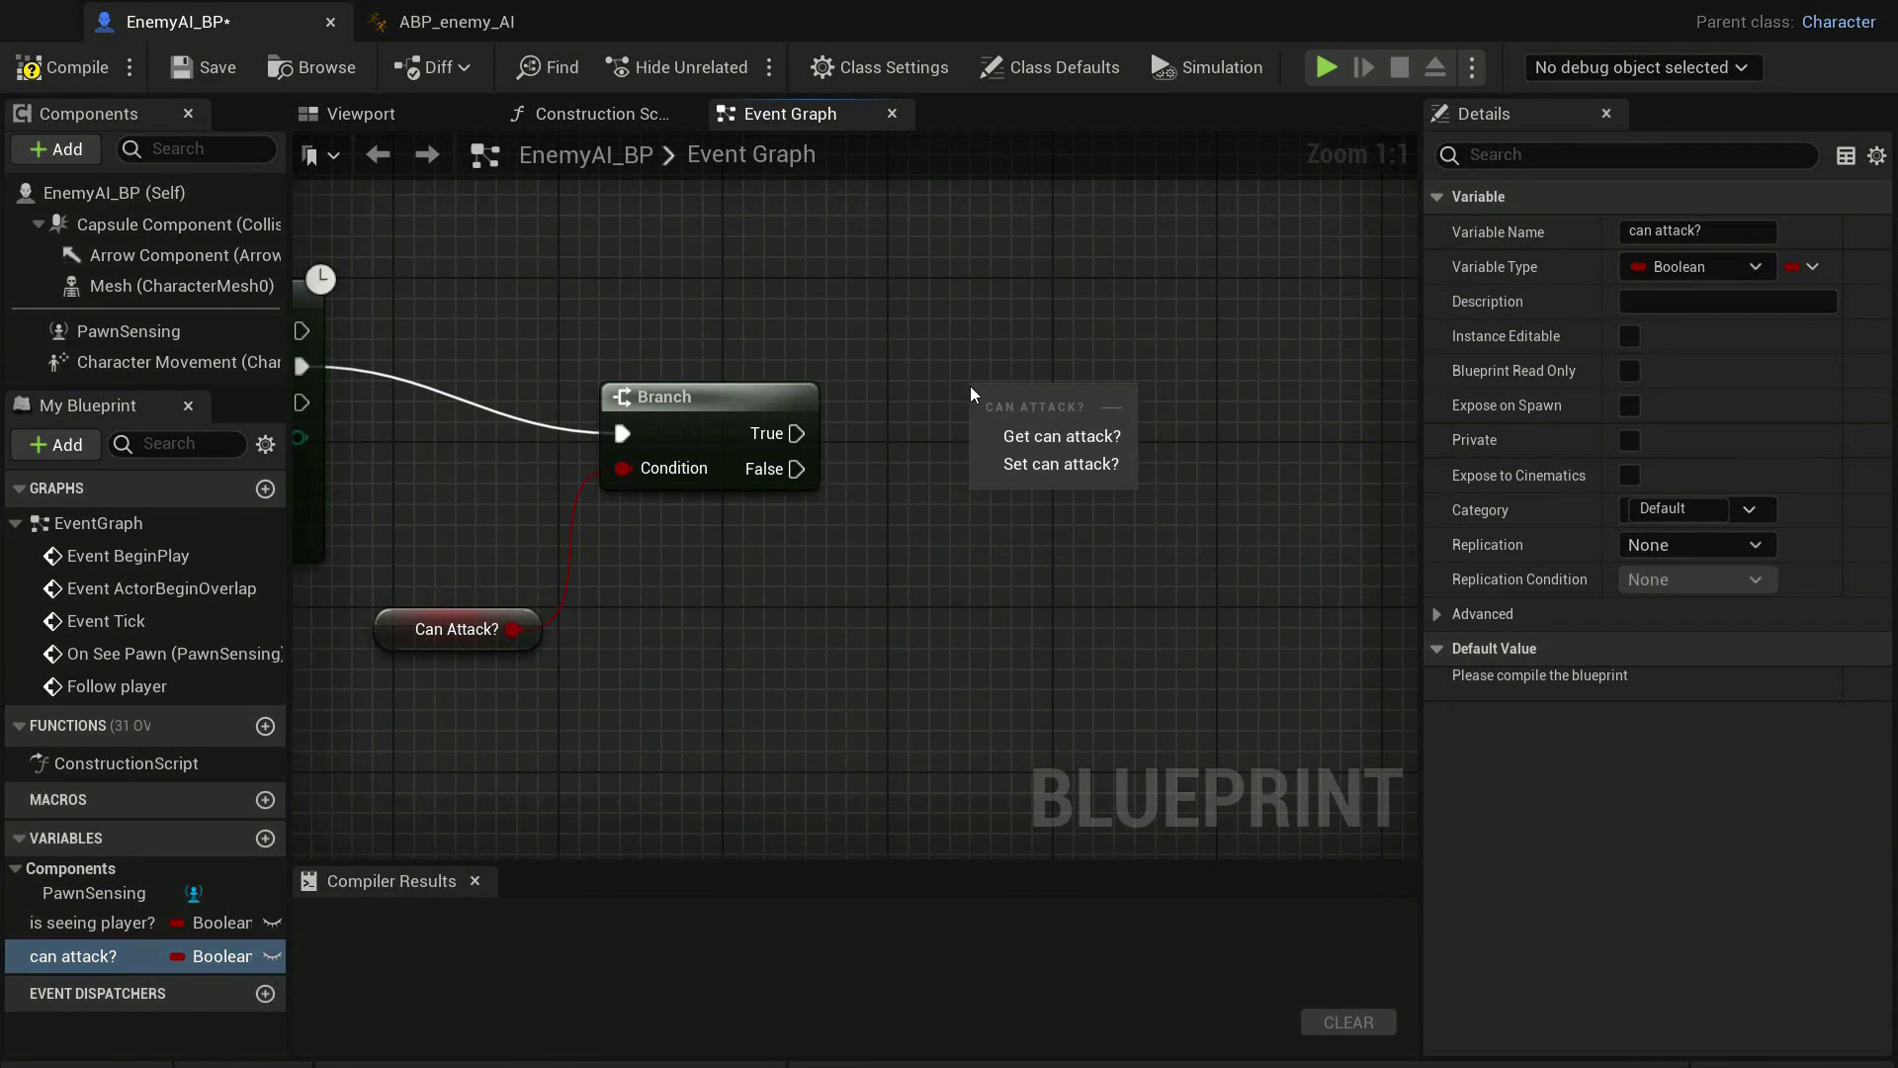
click(992, 465)
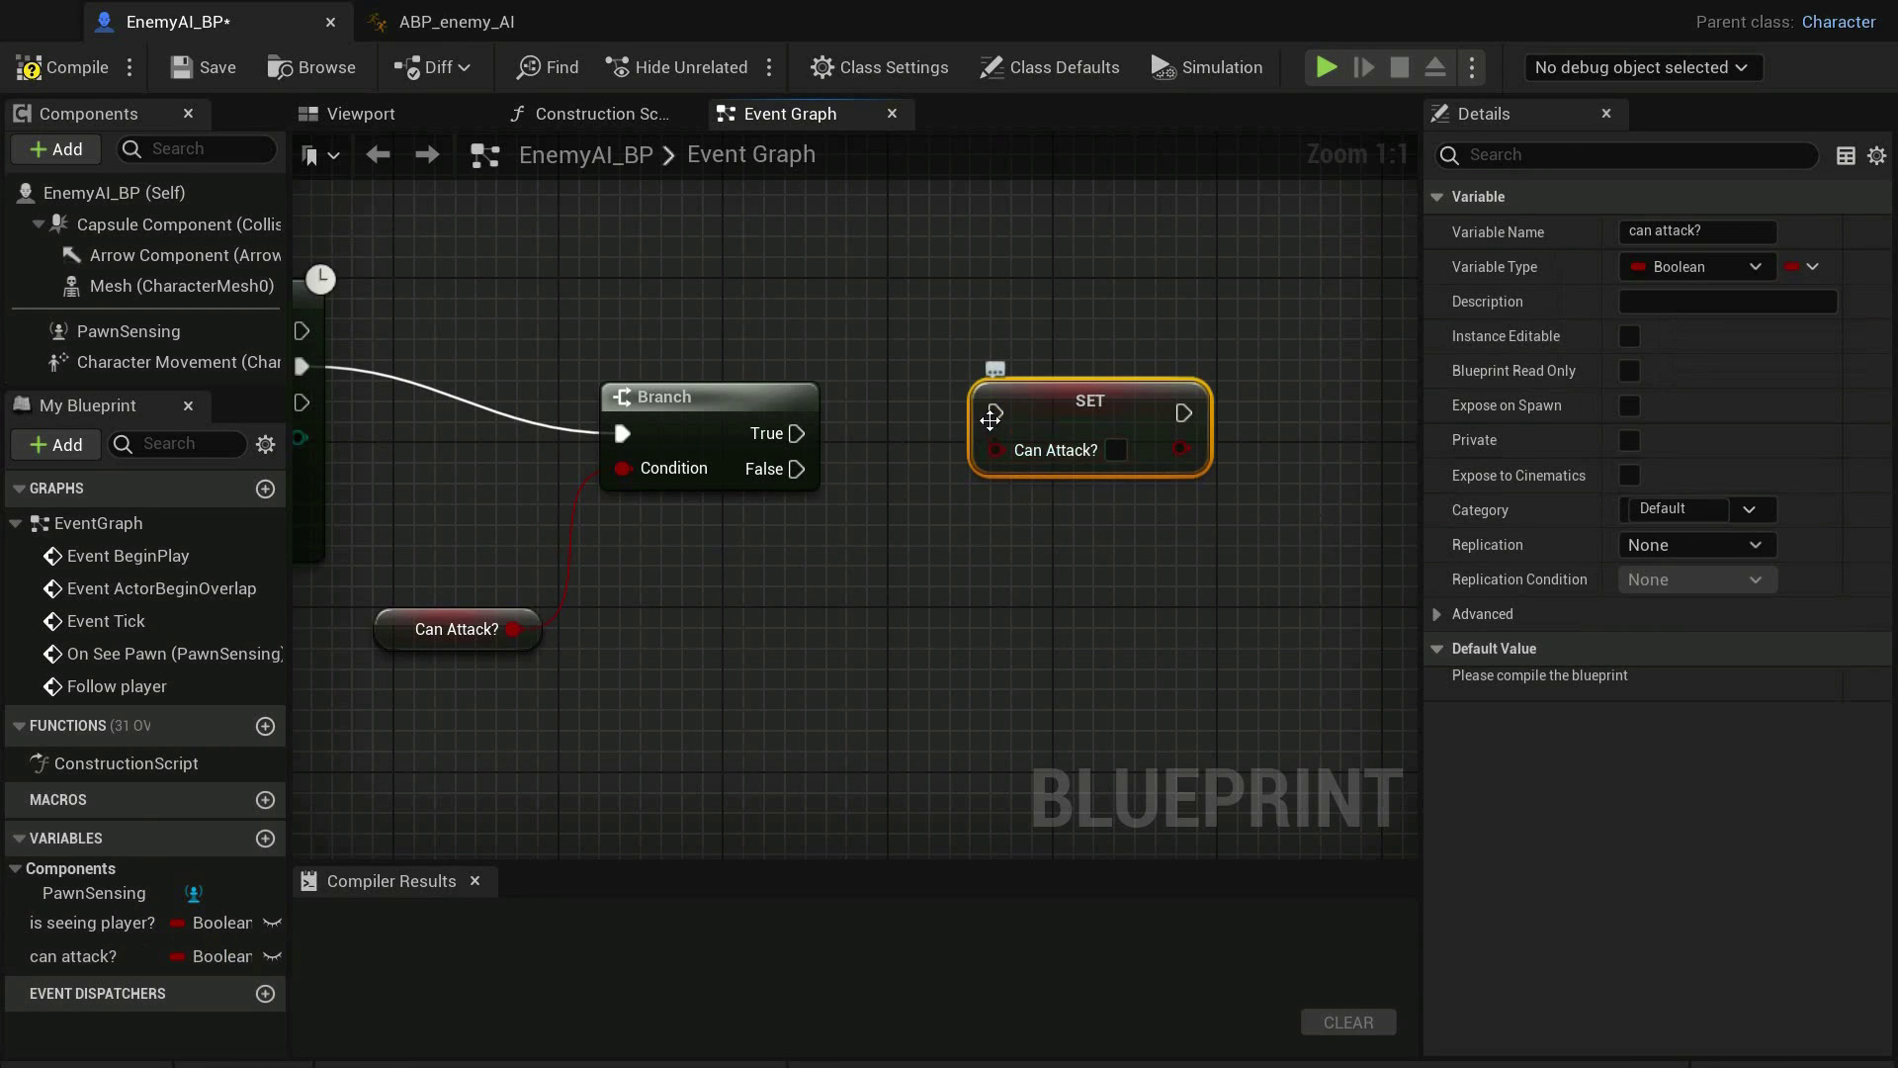
drag(992, 413, 795, 433)
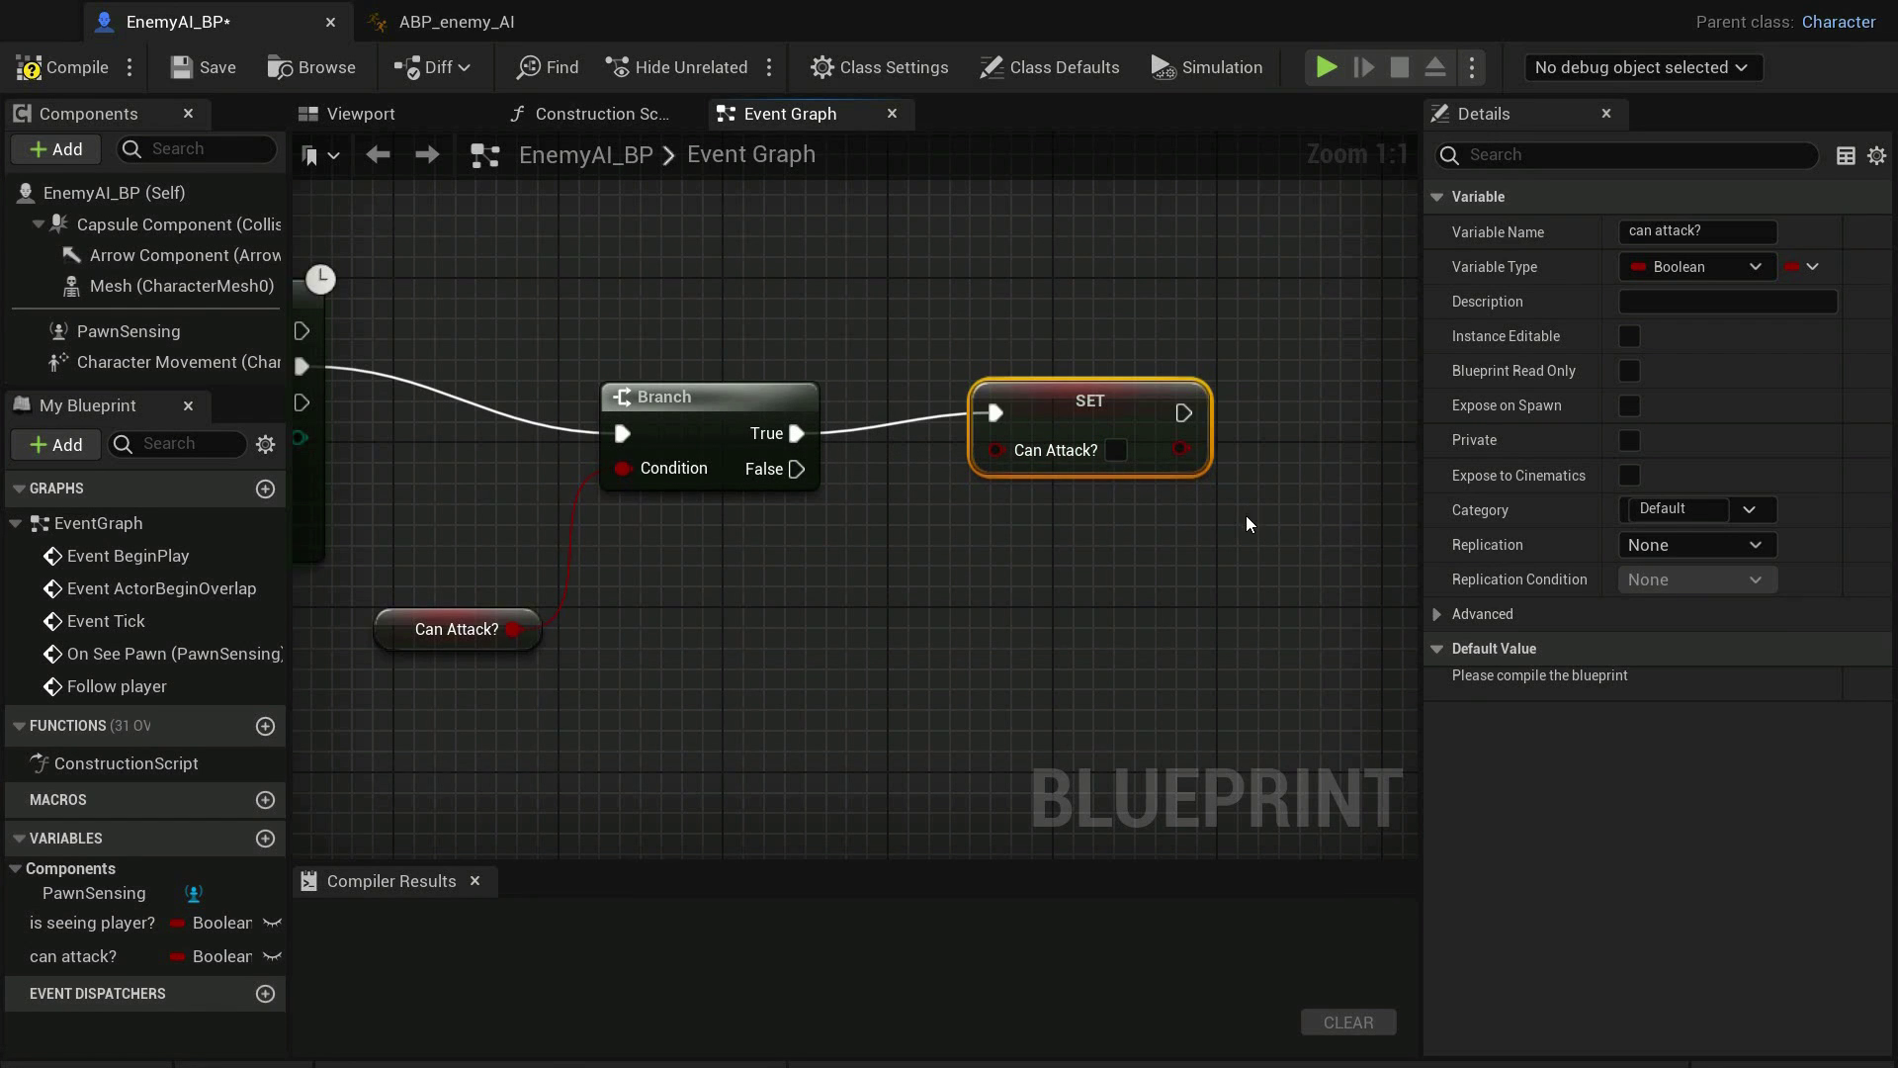
right_drag(1248, 524, 952, 429)
Add a Play Anim Montage node after the SET Can Attack? node
drag(890, 327, 1052, 313)
text(play)
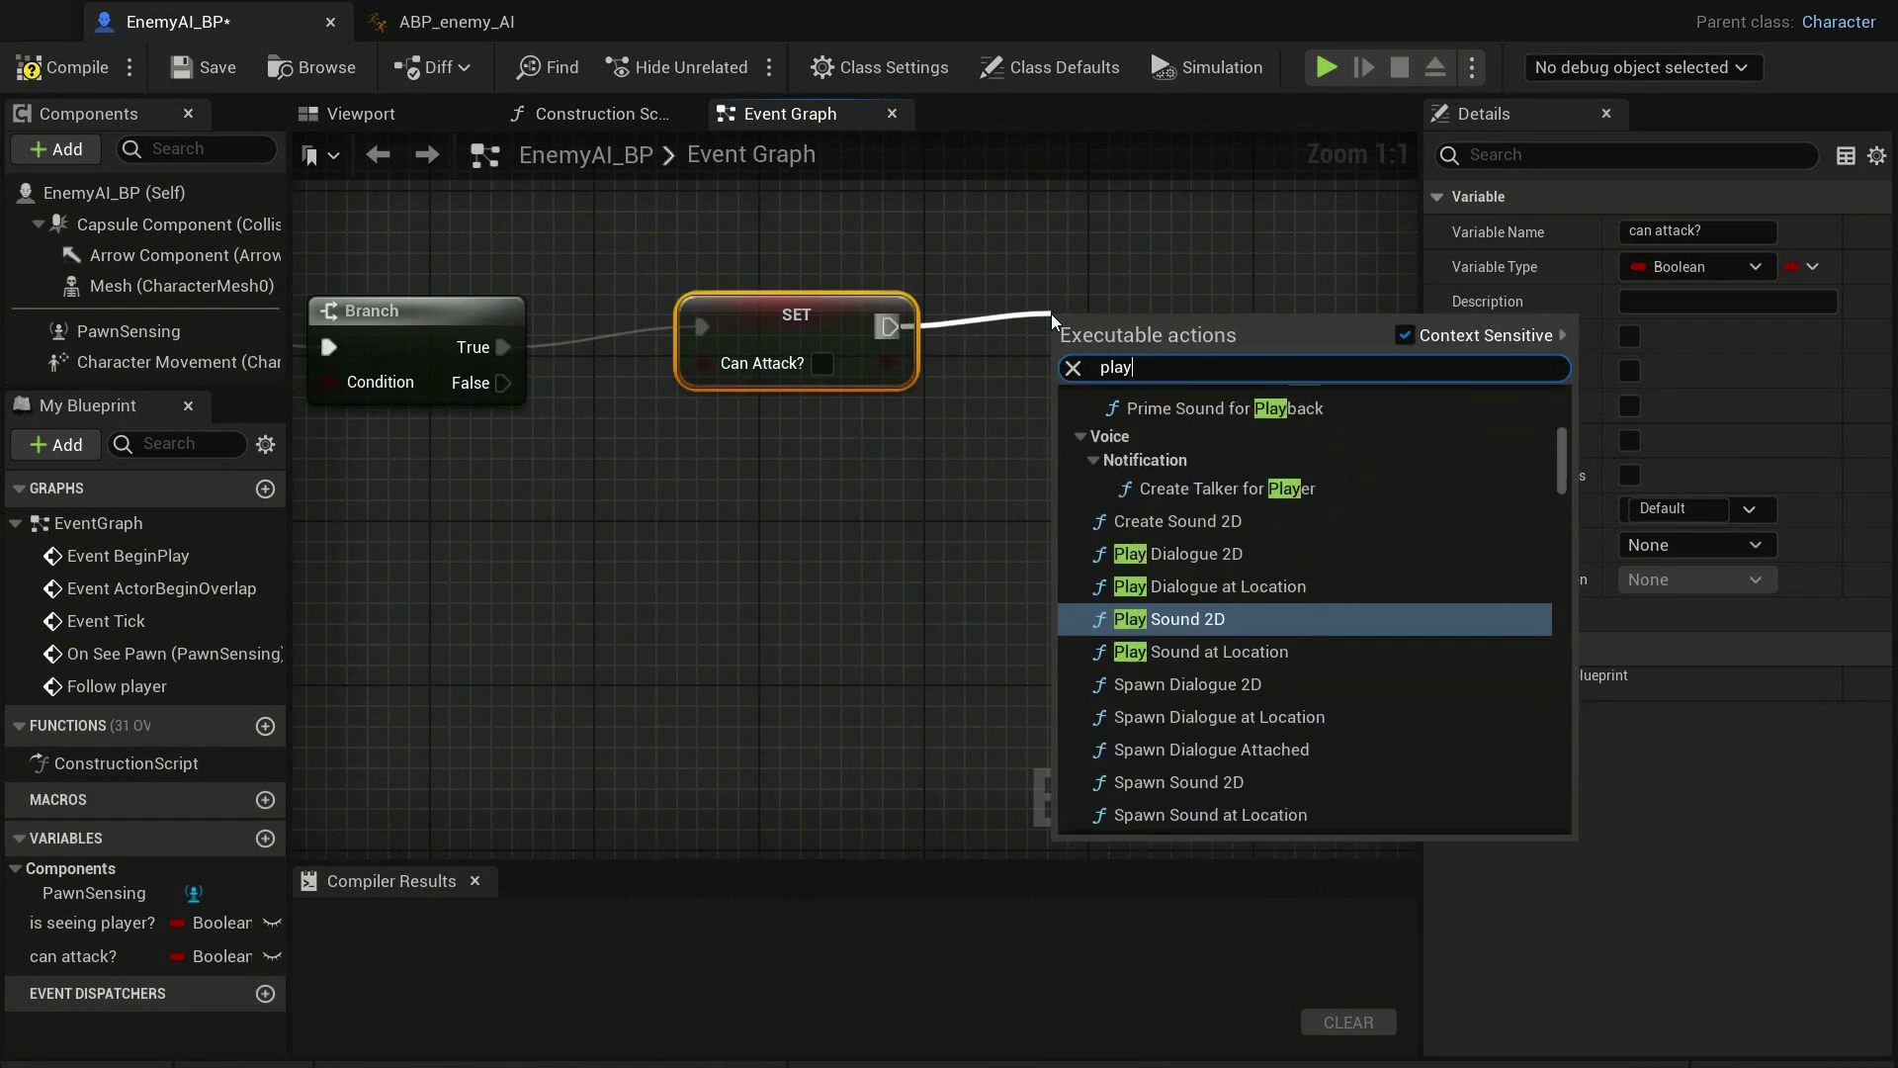
text( anim mont)
key(Return)
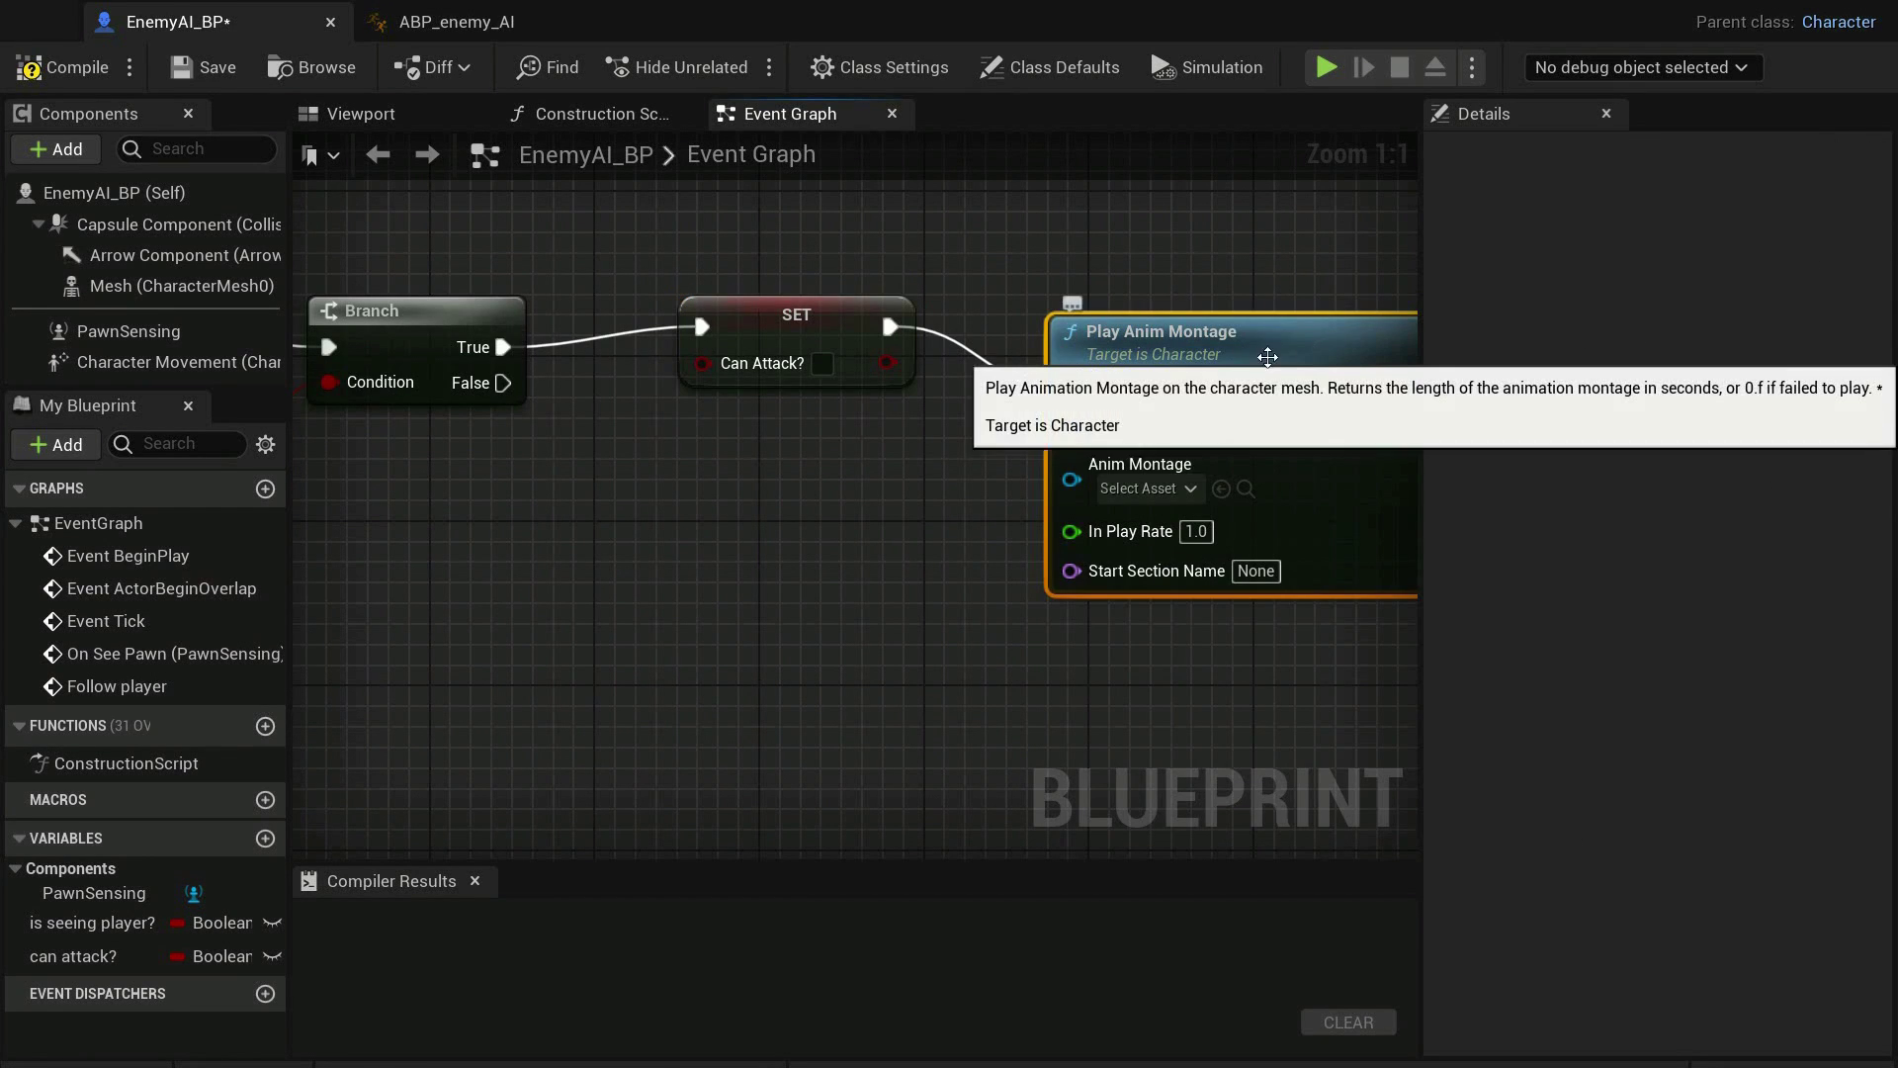
mouse_move(1275, 432)
right_down()
mouse_move(1097, 487)
mouse_move(1164, 485)
right_up()
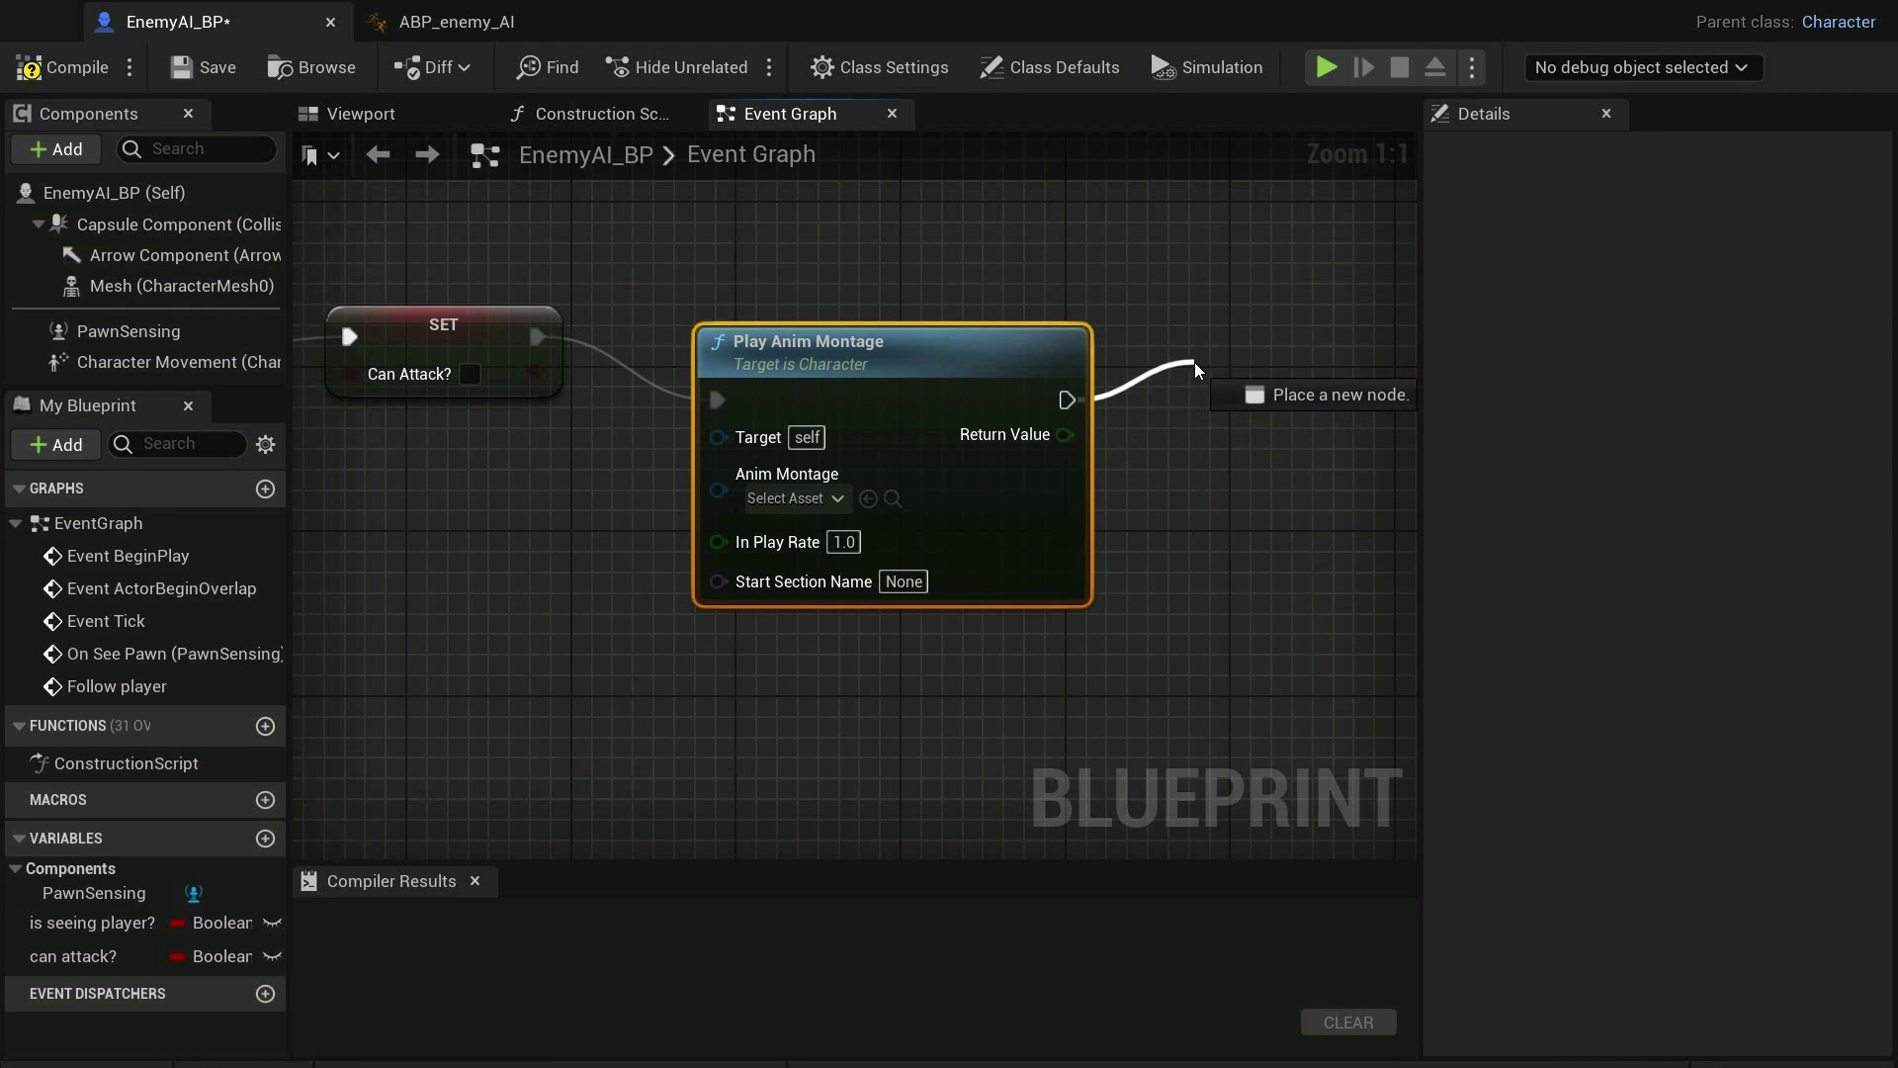
Add a Delay after Play Anim Montage, with its Return Value wired to Duration
drag(1068, 400, 1209, 370)
text(dela)
key(Return)
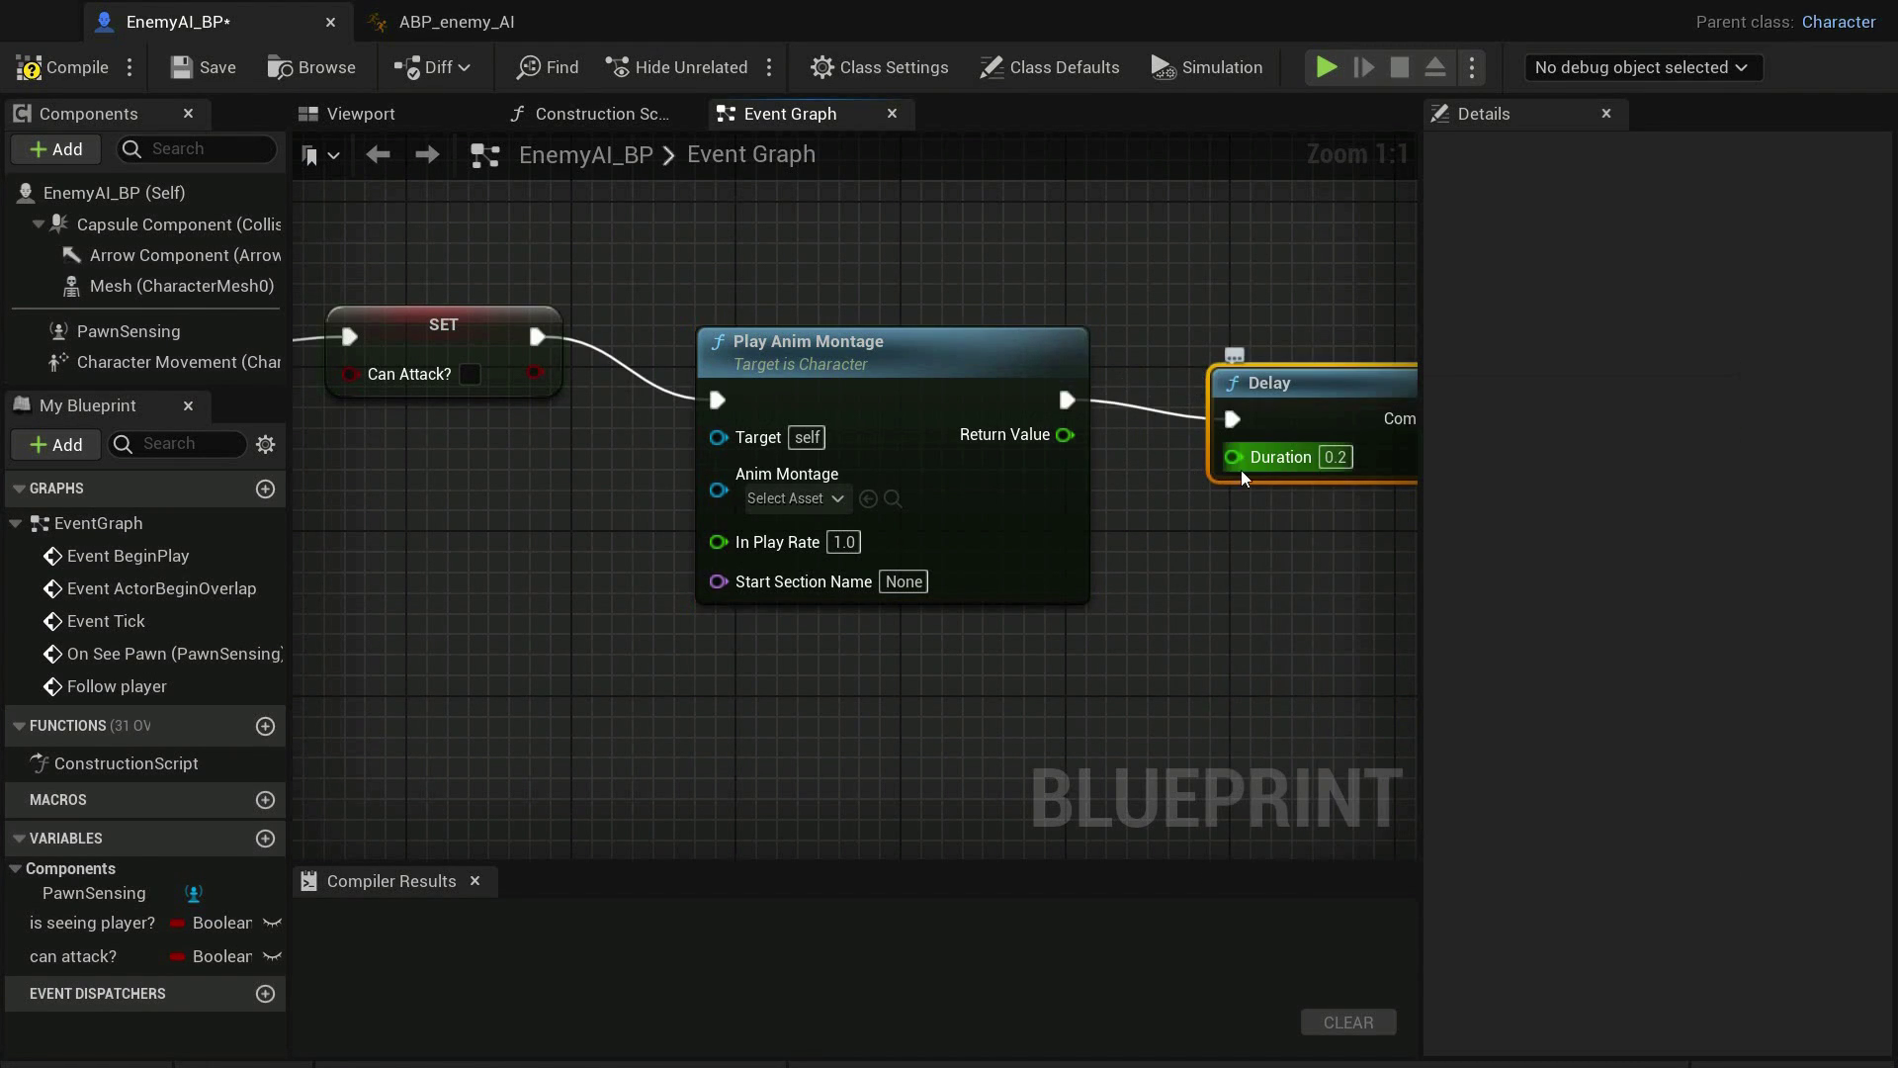
drag(1234, 457, 1068, 442)
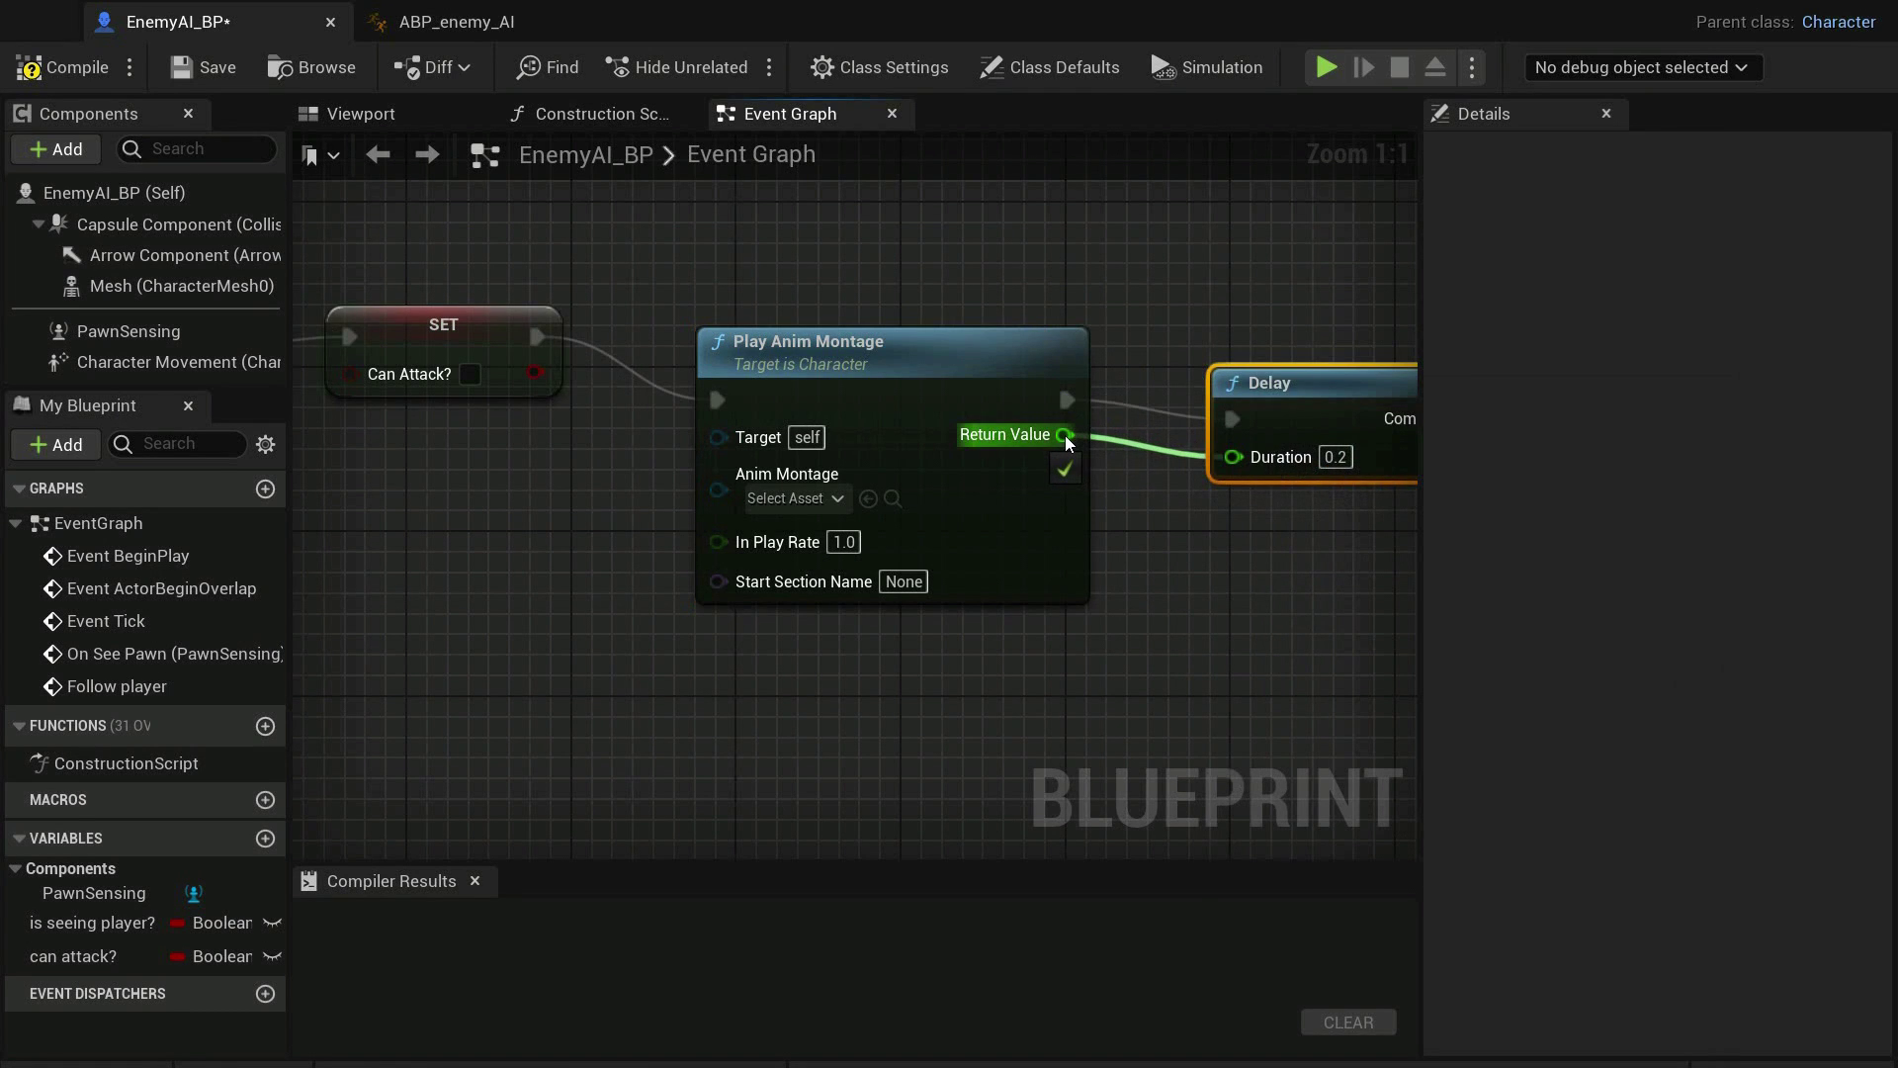
Add a Set Can Attack? node that runs when the Delay completes
right_drag(1302, 501, 843, 505)
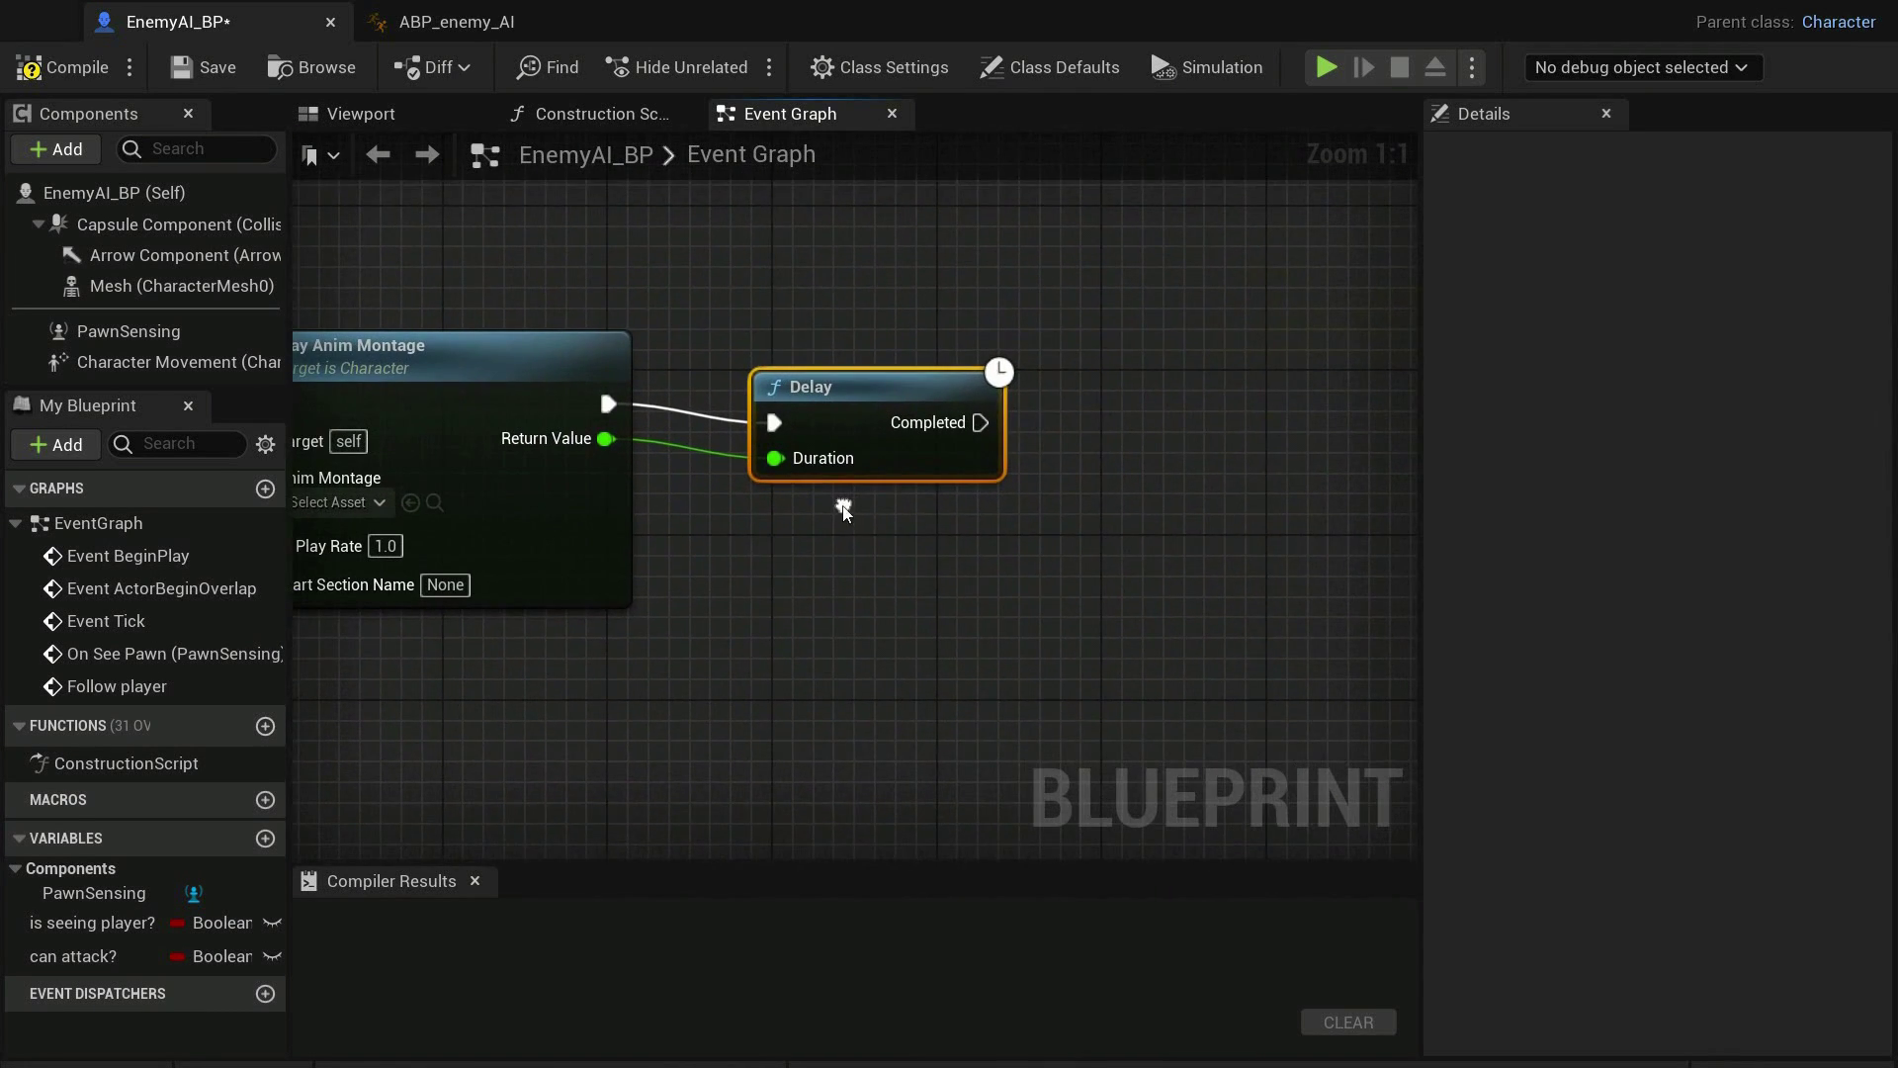
mouse_move(74, 956)
mouse_down()
mouse_move(1147, 475)
mouse_move(1160, 411)
mouse_up()
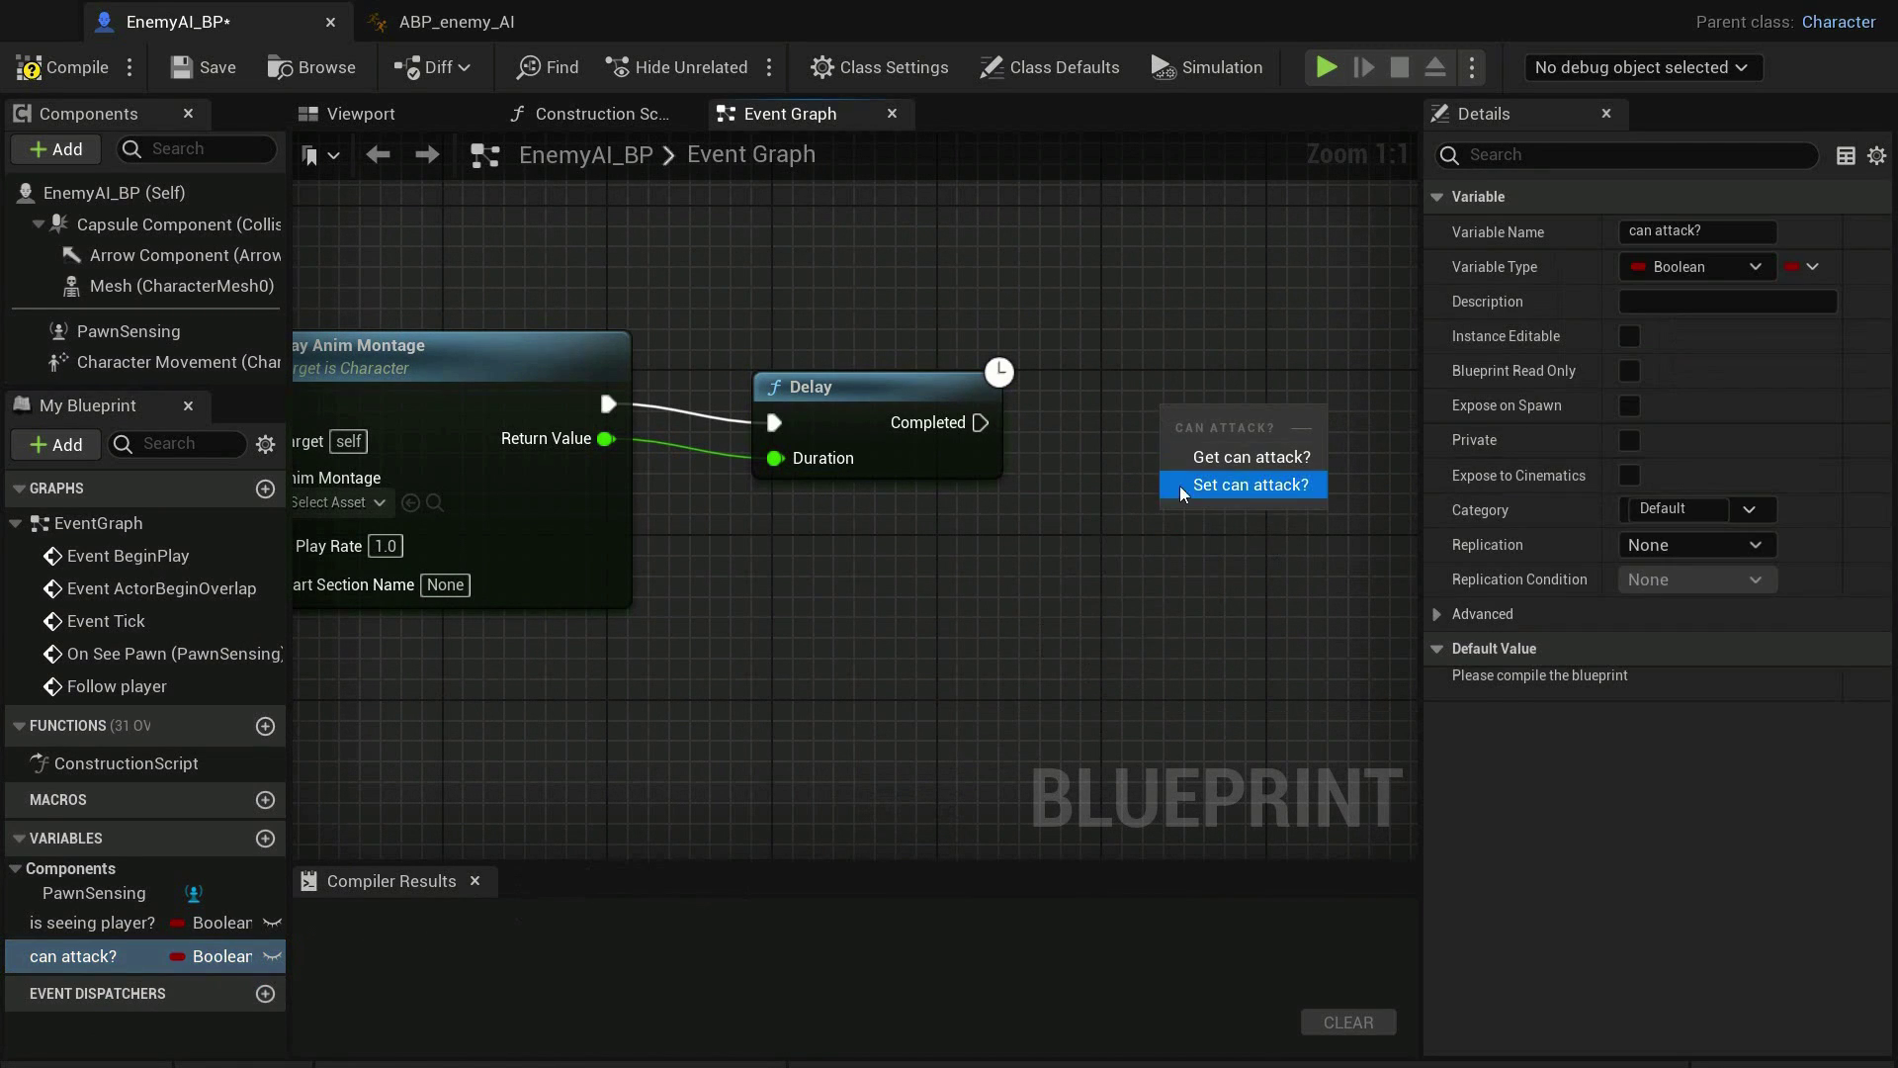
click(1248, 485)
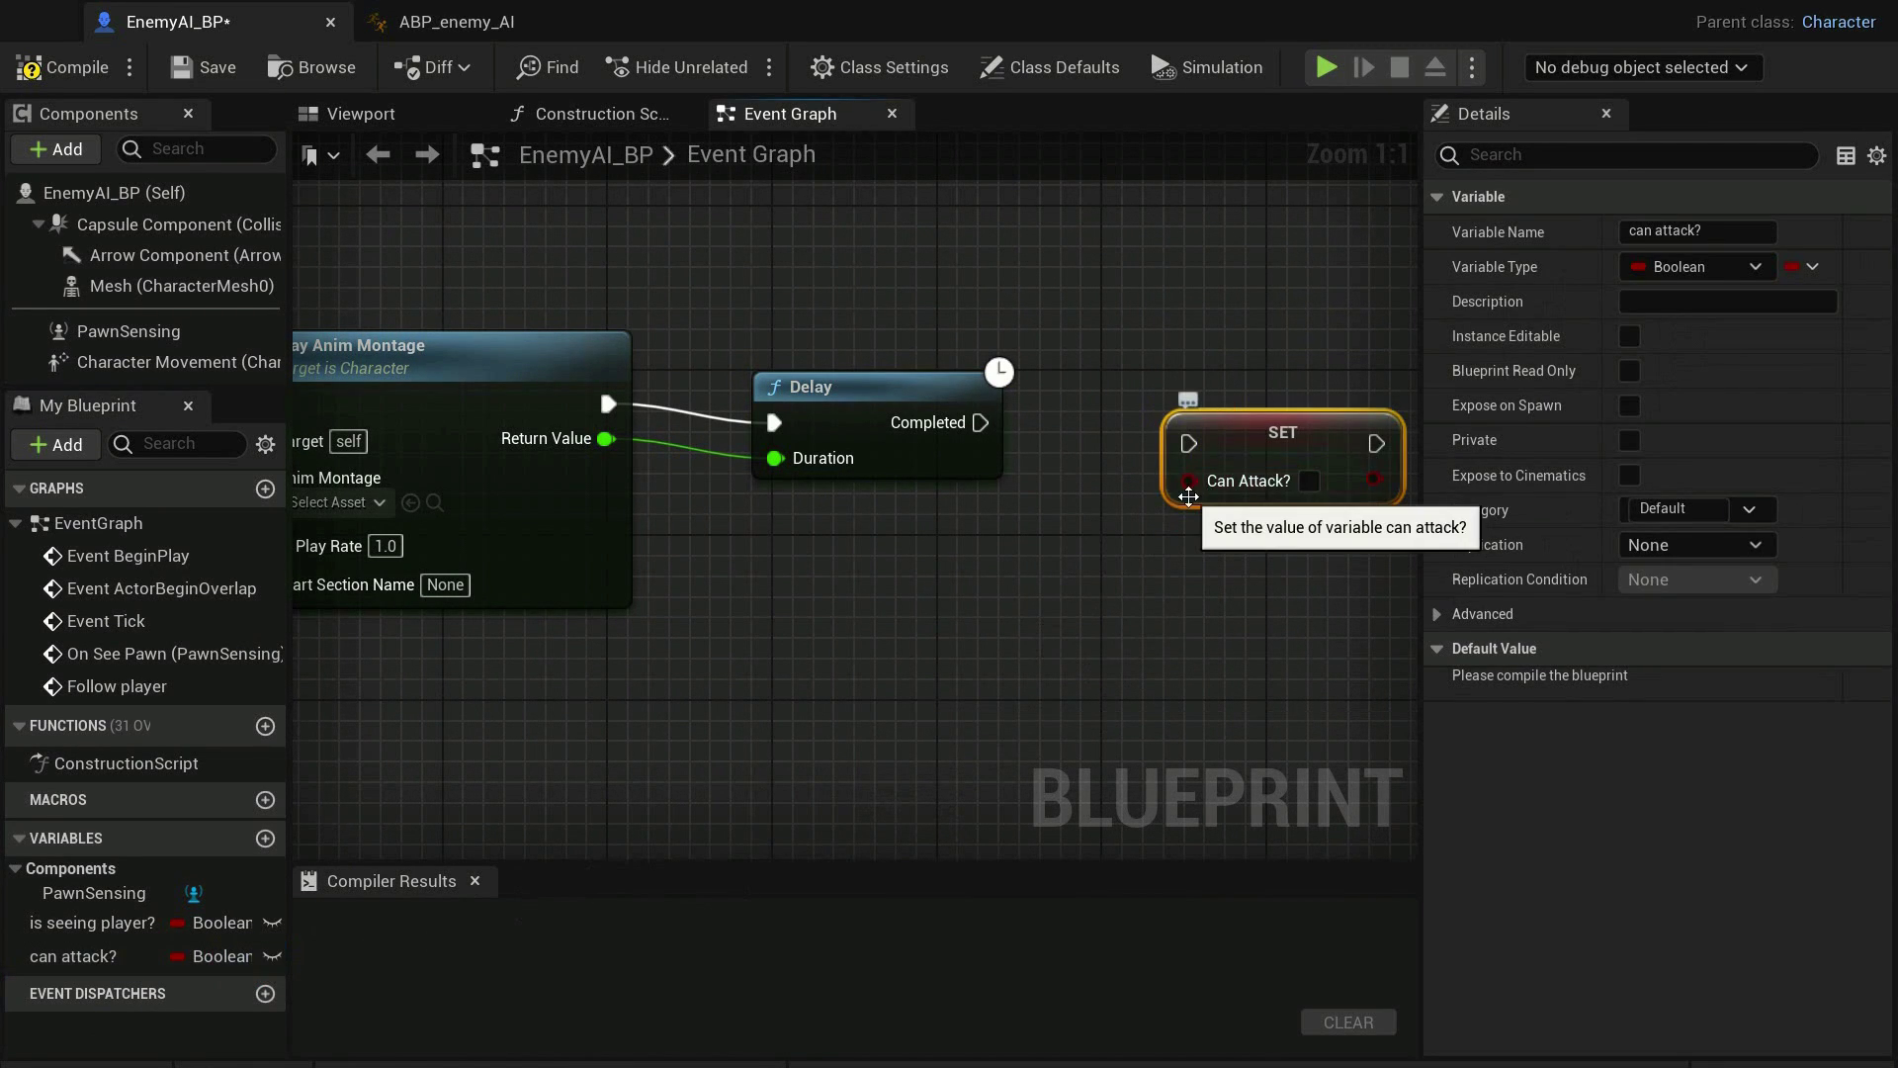
drag(1188, 444, 976, 423)
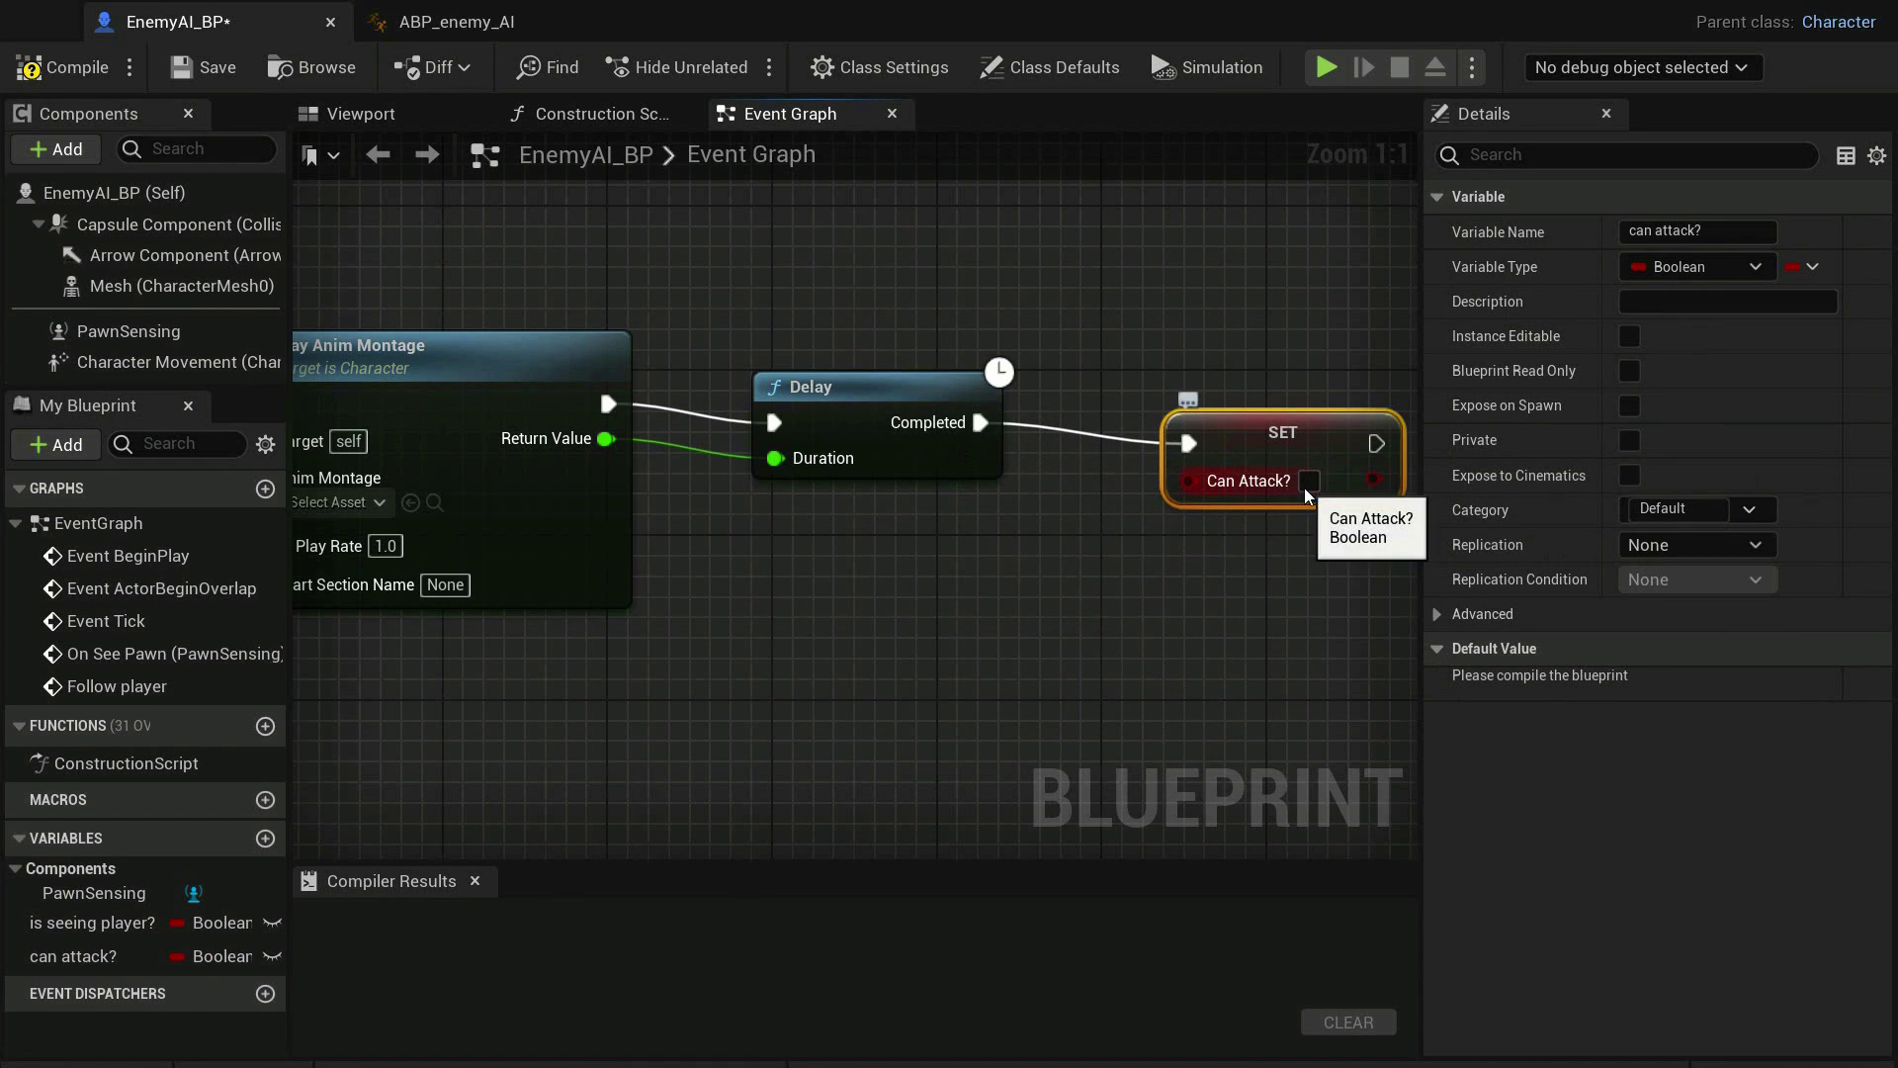
right_drag(833, 651, 1414, 564)
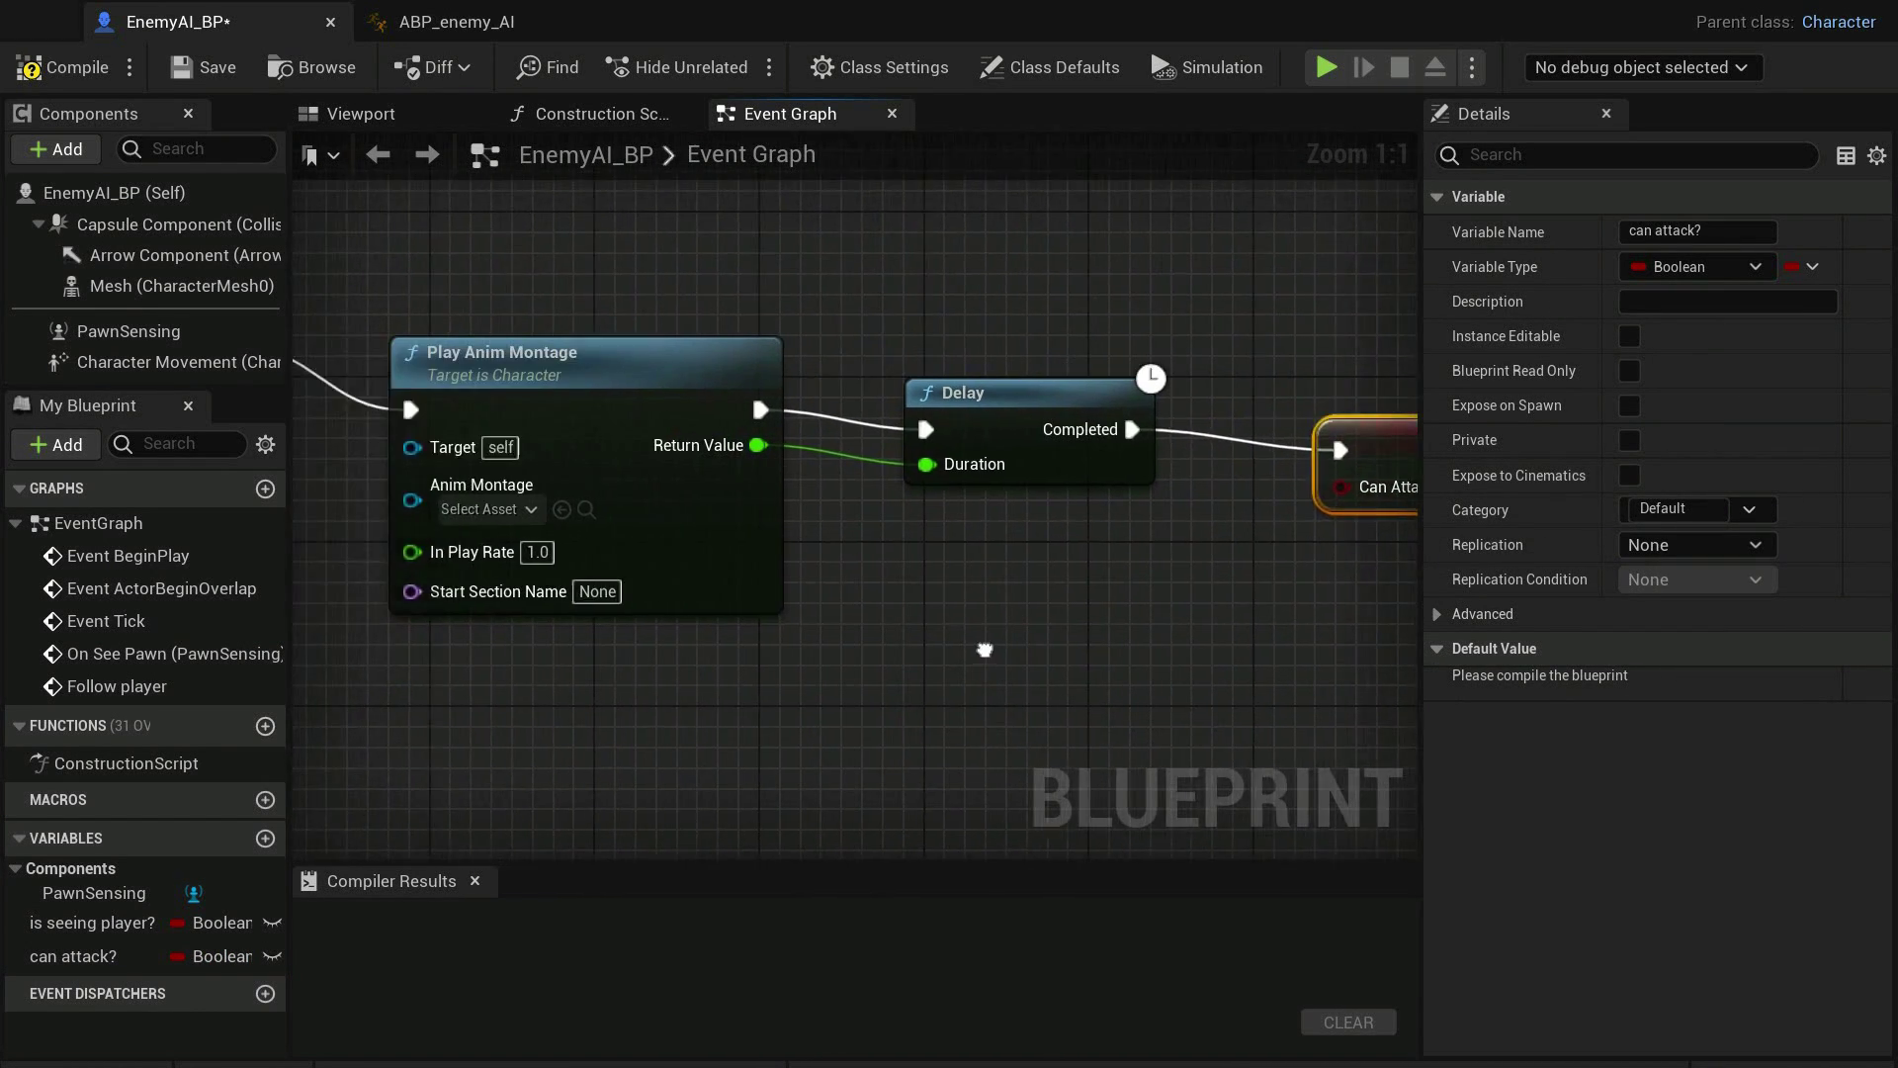
right_drag(981, 652, 1394, 784)
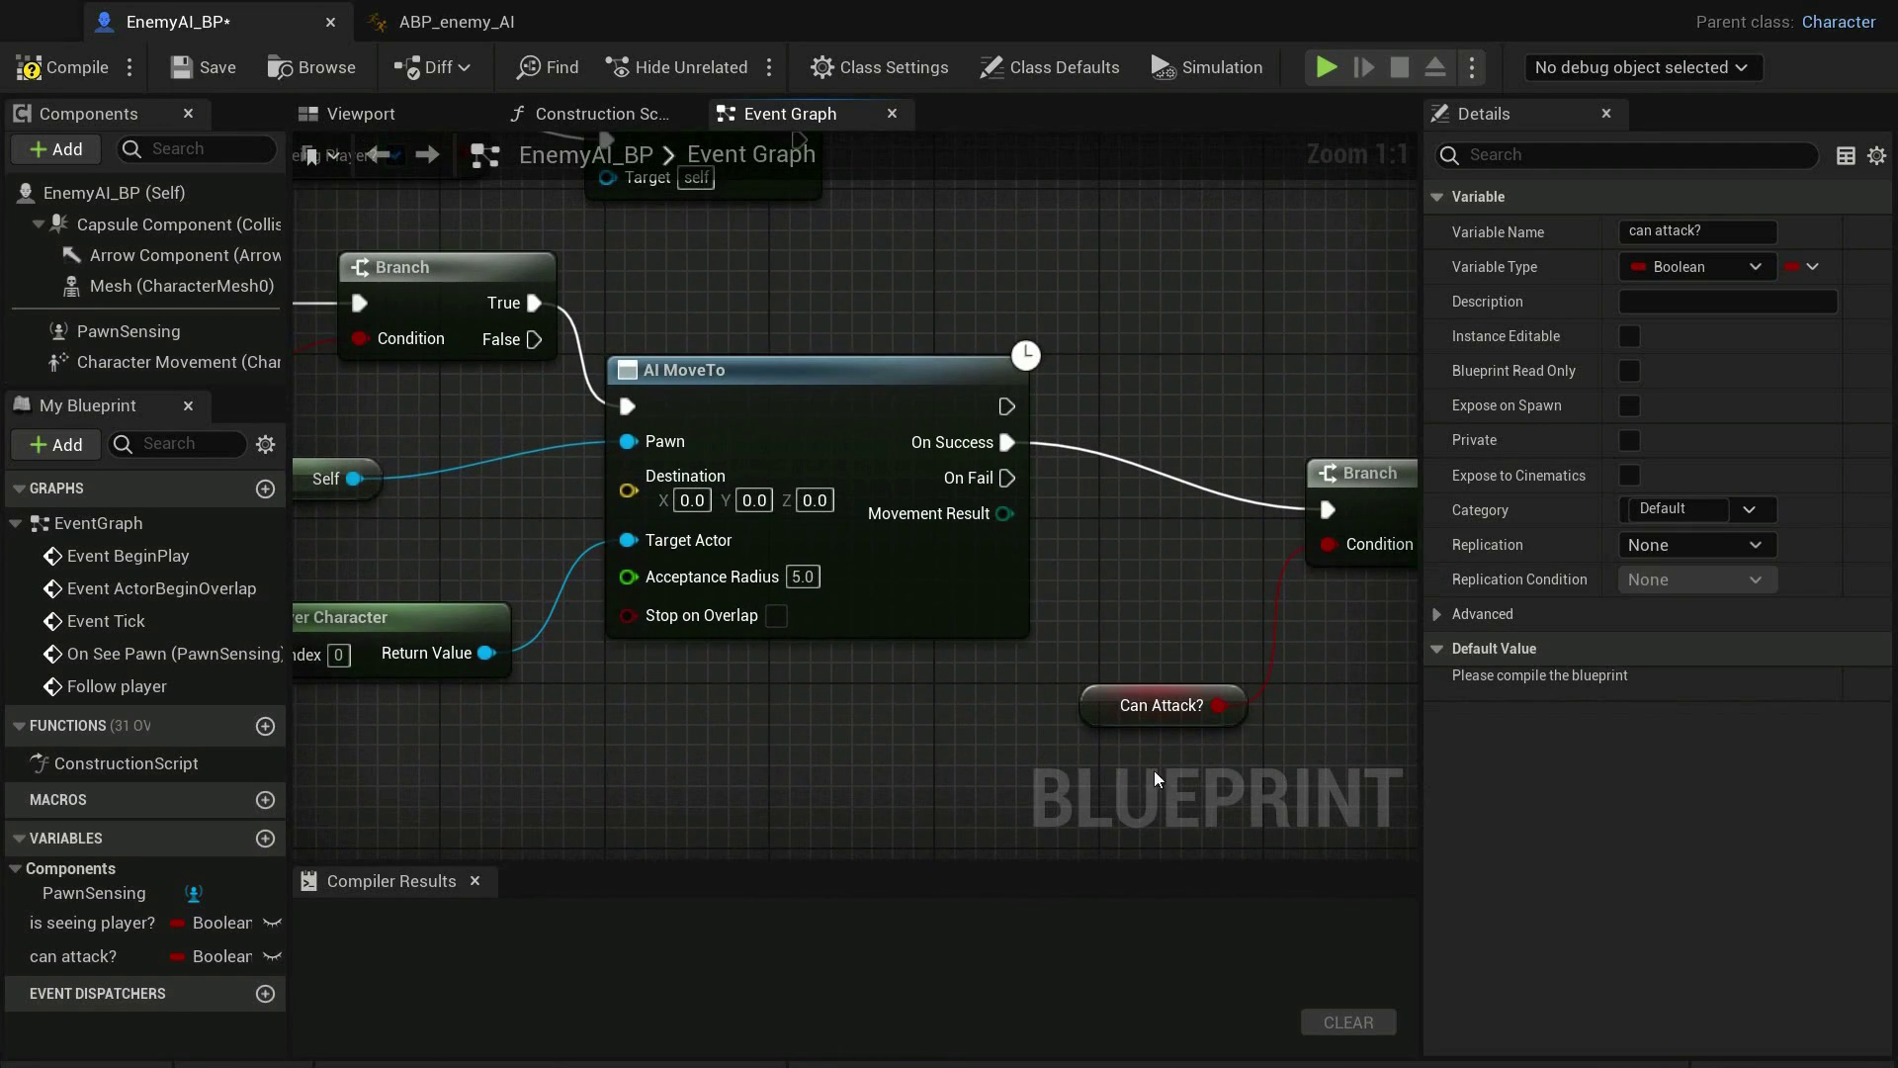
Raise AI MoveTo's Acceptance Radius to 70
click(803, 578)
text(7)
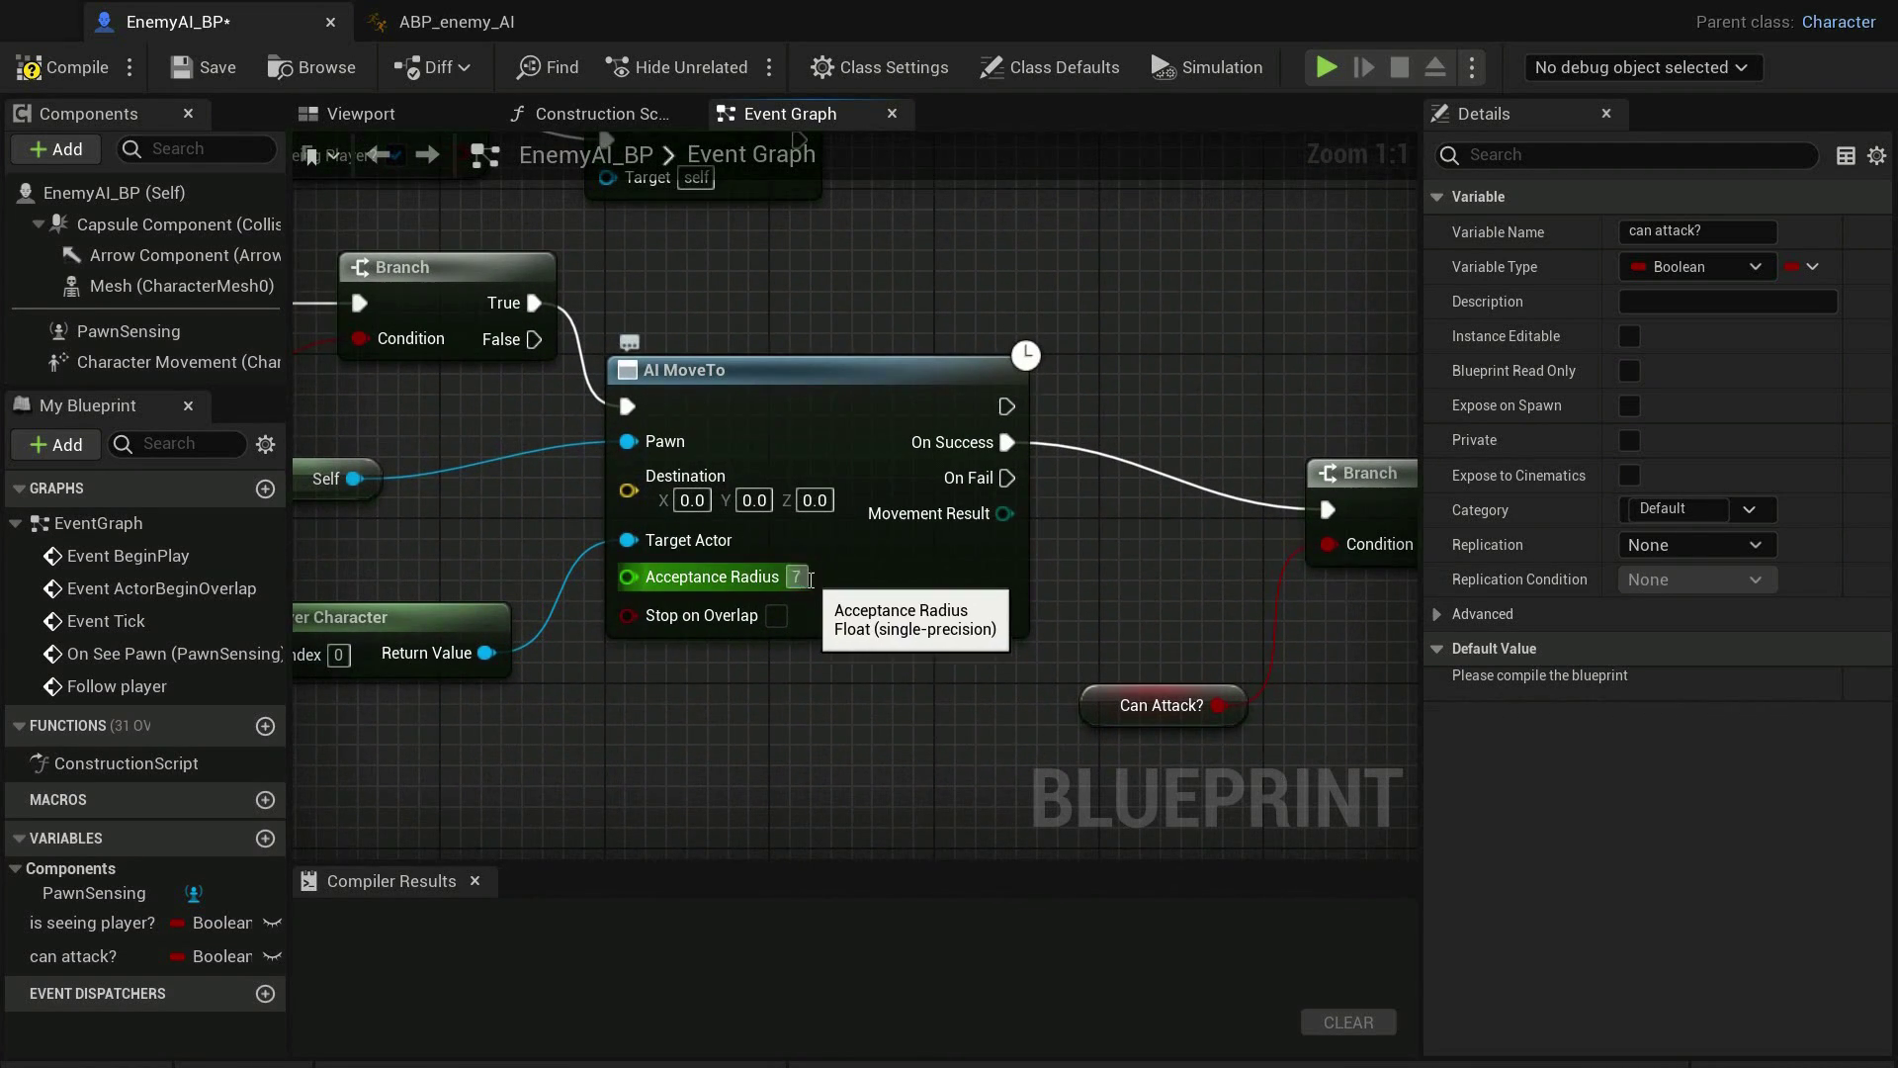
click(1116, 620)
scroll(1116, 620, down, 1)
scroll(1116, 620, down, 2)
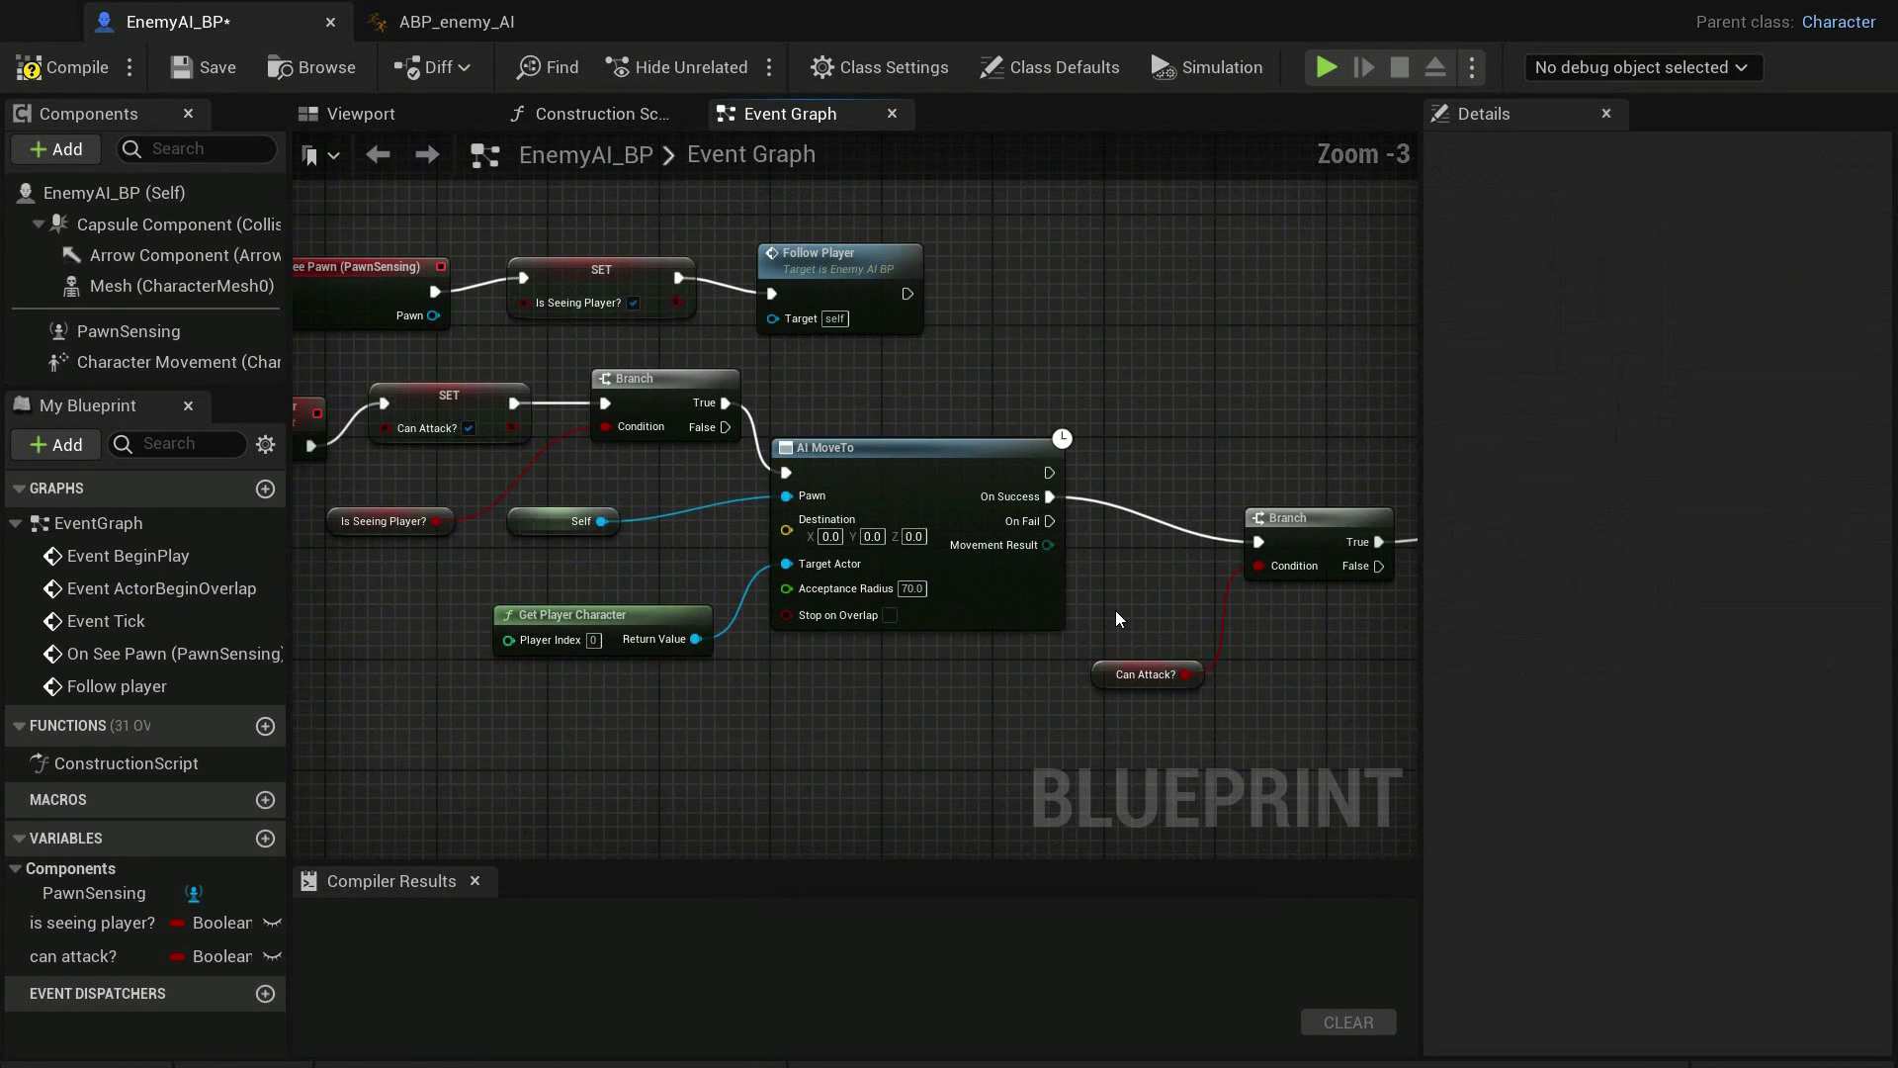
right_drag(1116, 620, 175, 562)
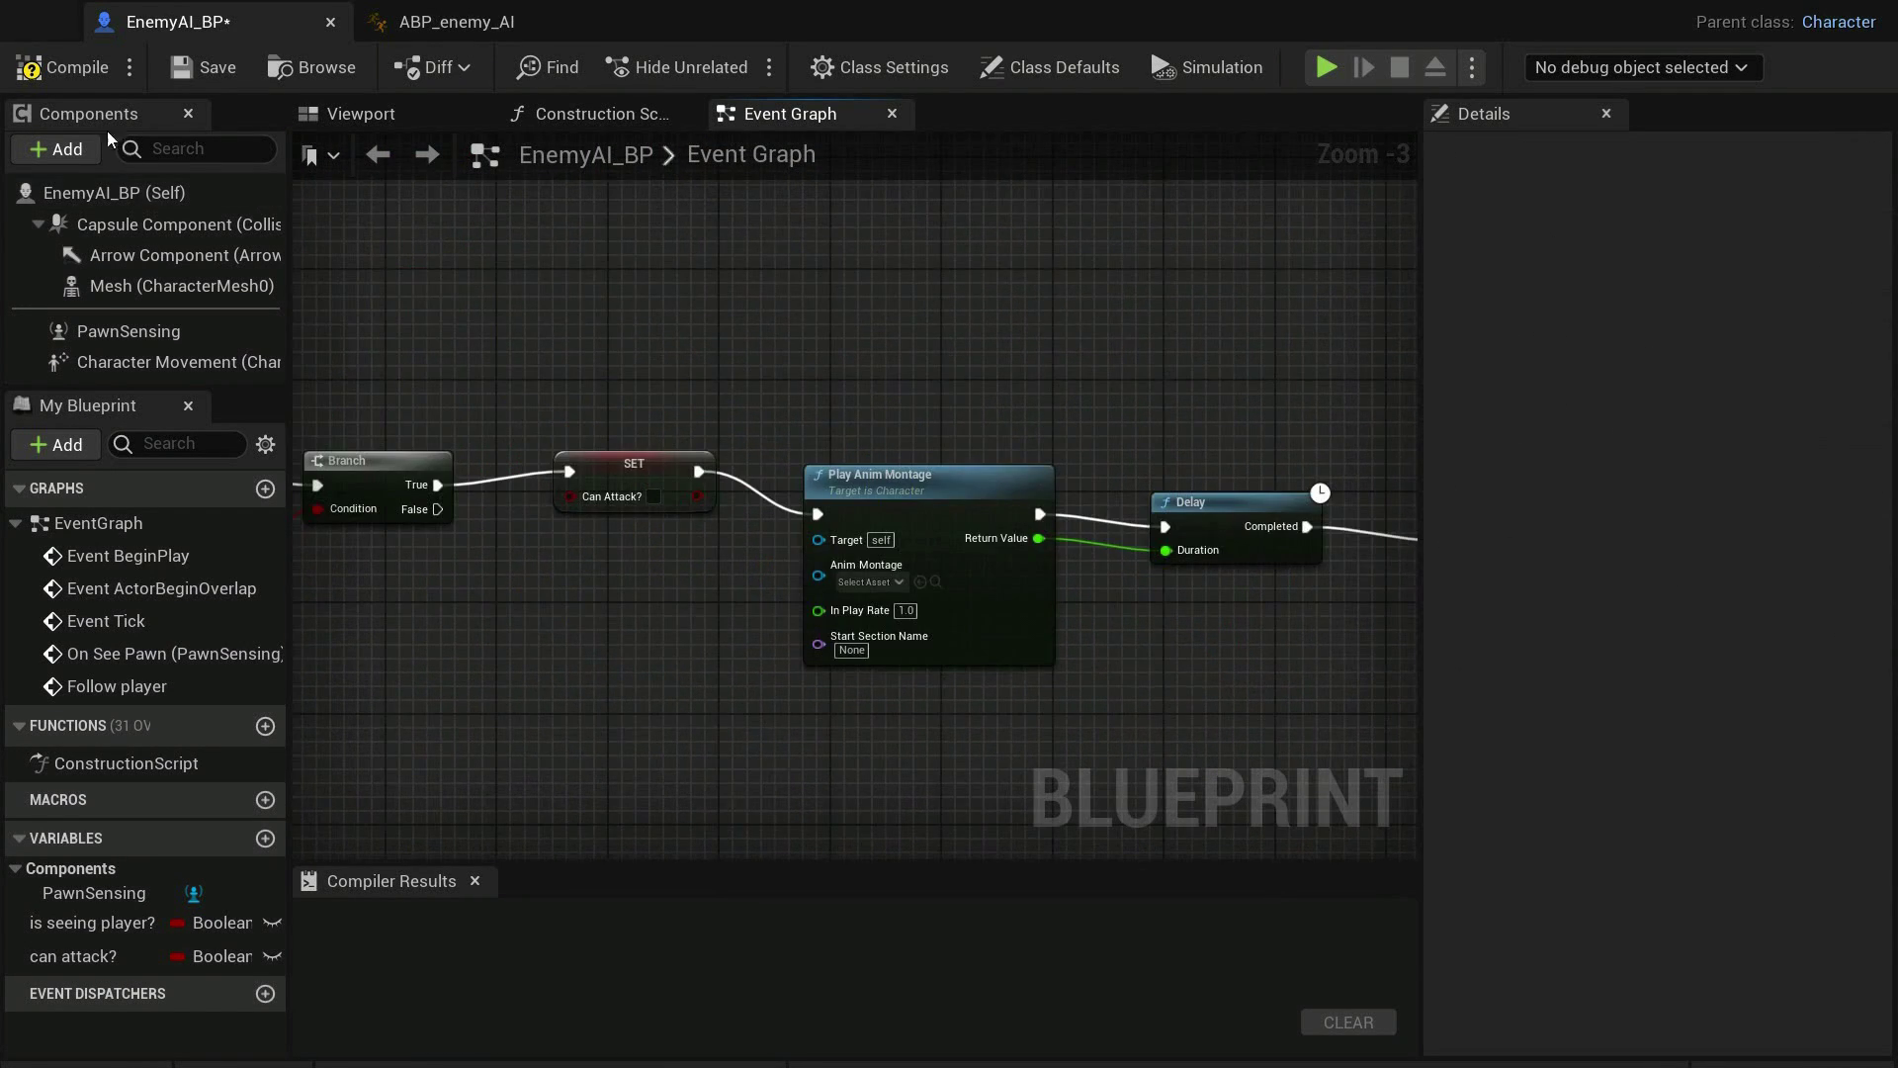
Compile and save EnemyAI_BP, then switch to the ABP_enemy_AI blueprint
click(88, 78)
click(196, 75)
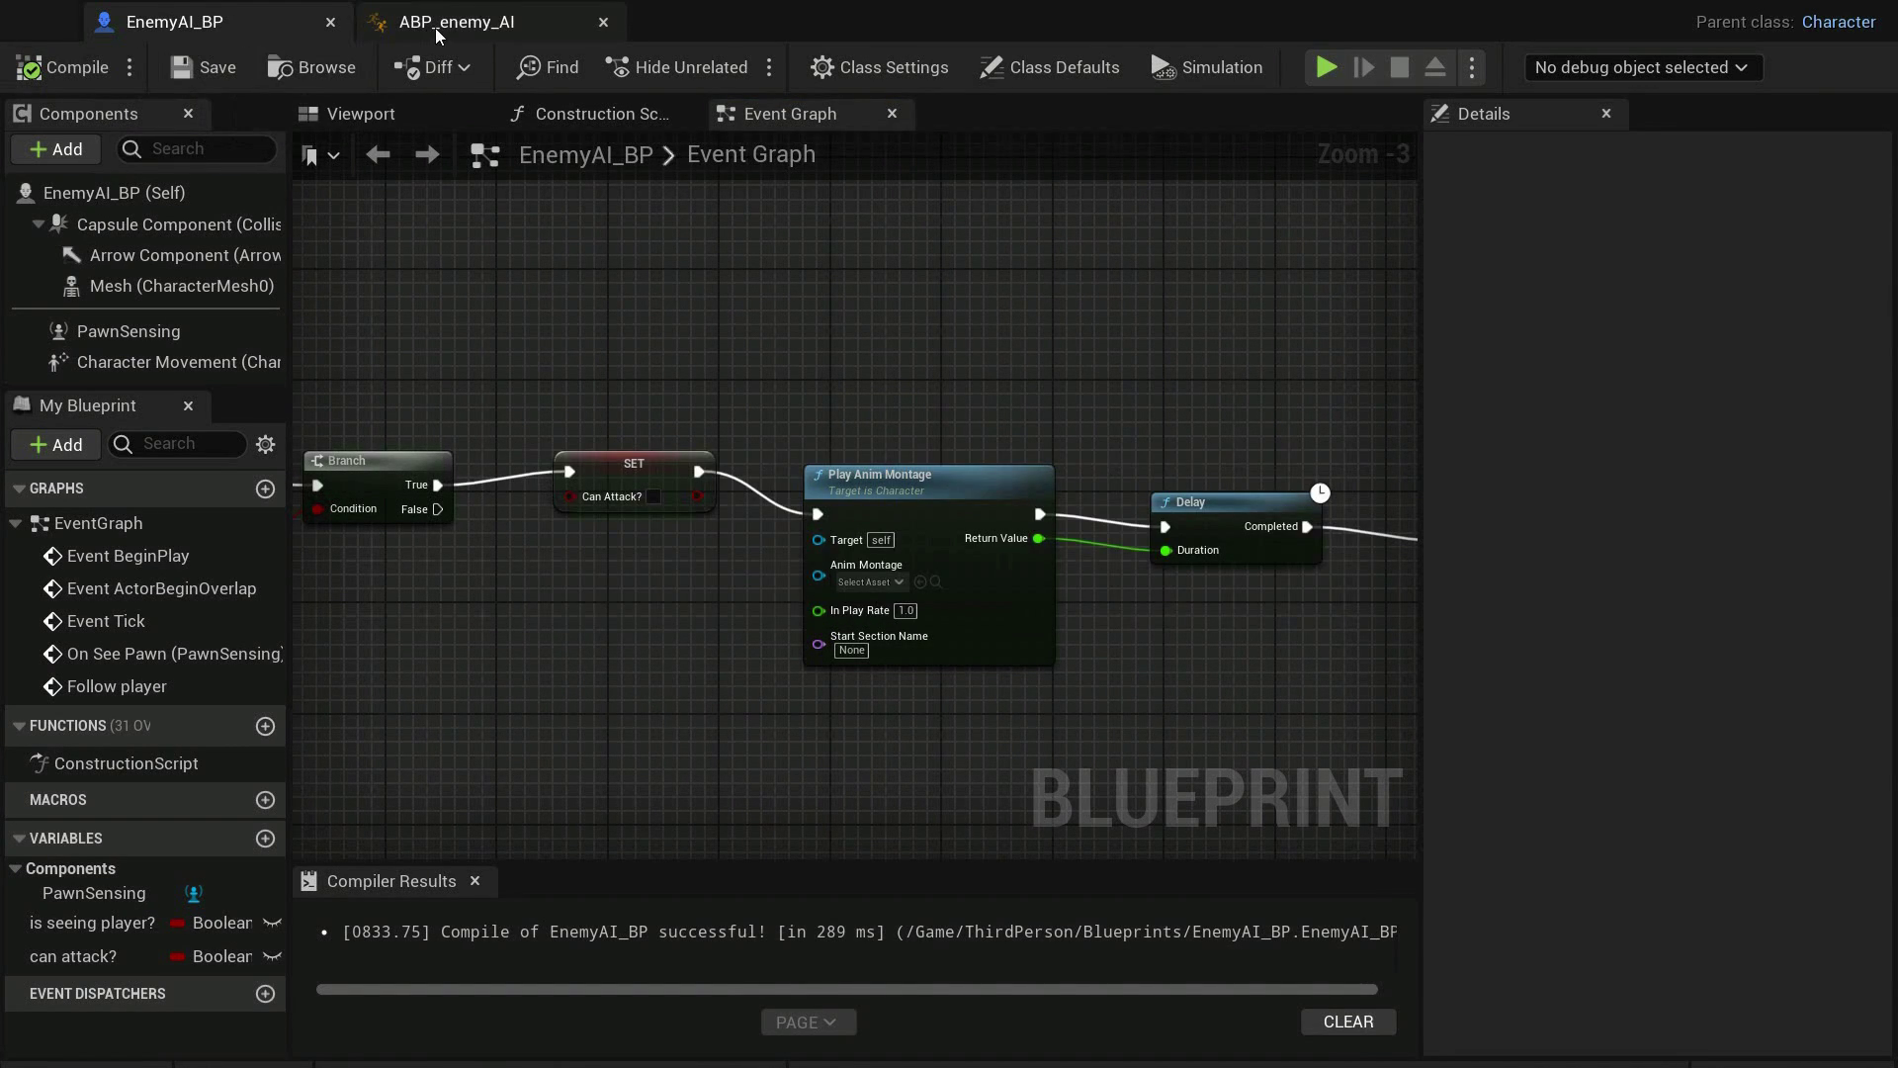
click(487, 28)
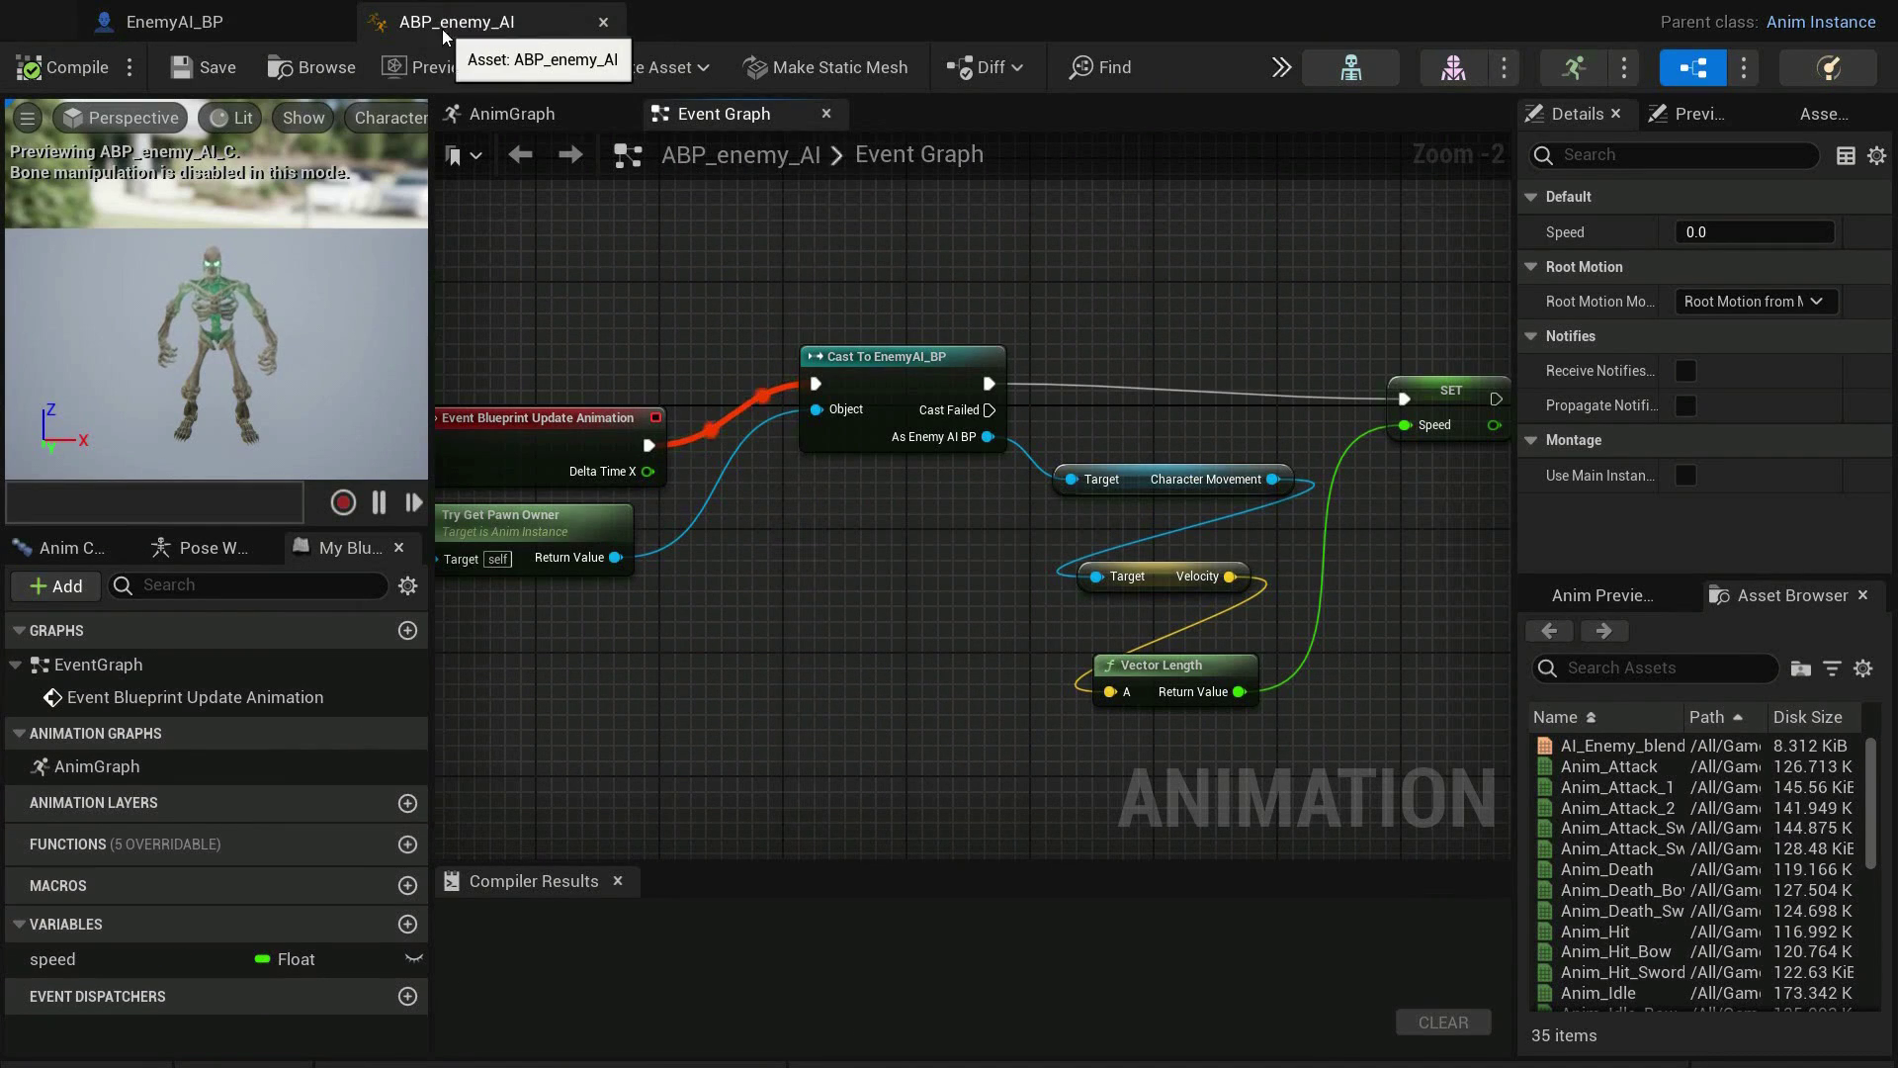
In the AnimGraph, insert Slot 'DefaultSlot' between the blendspace player and Output Pose, then compile and save
click(550, 113)
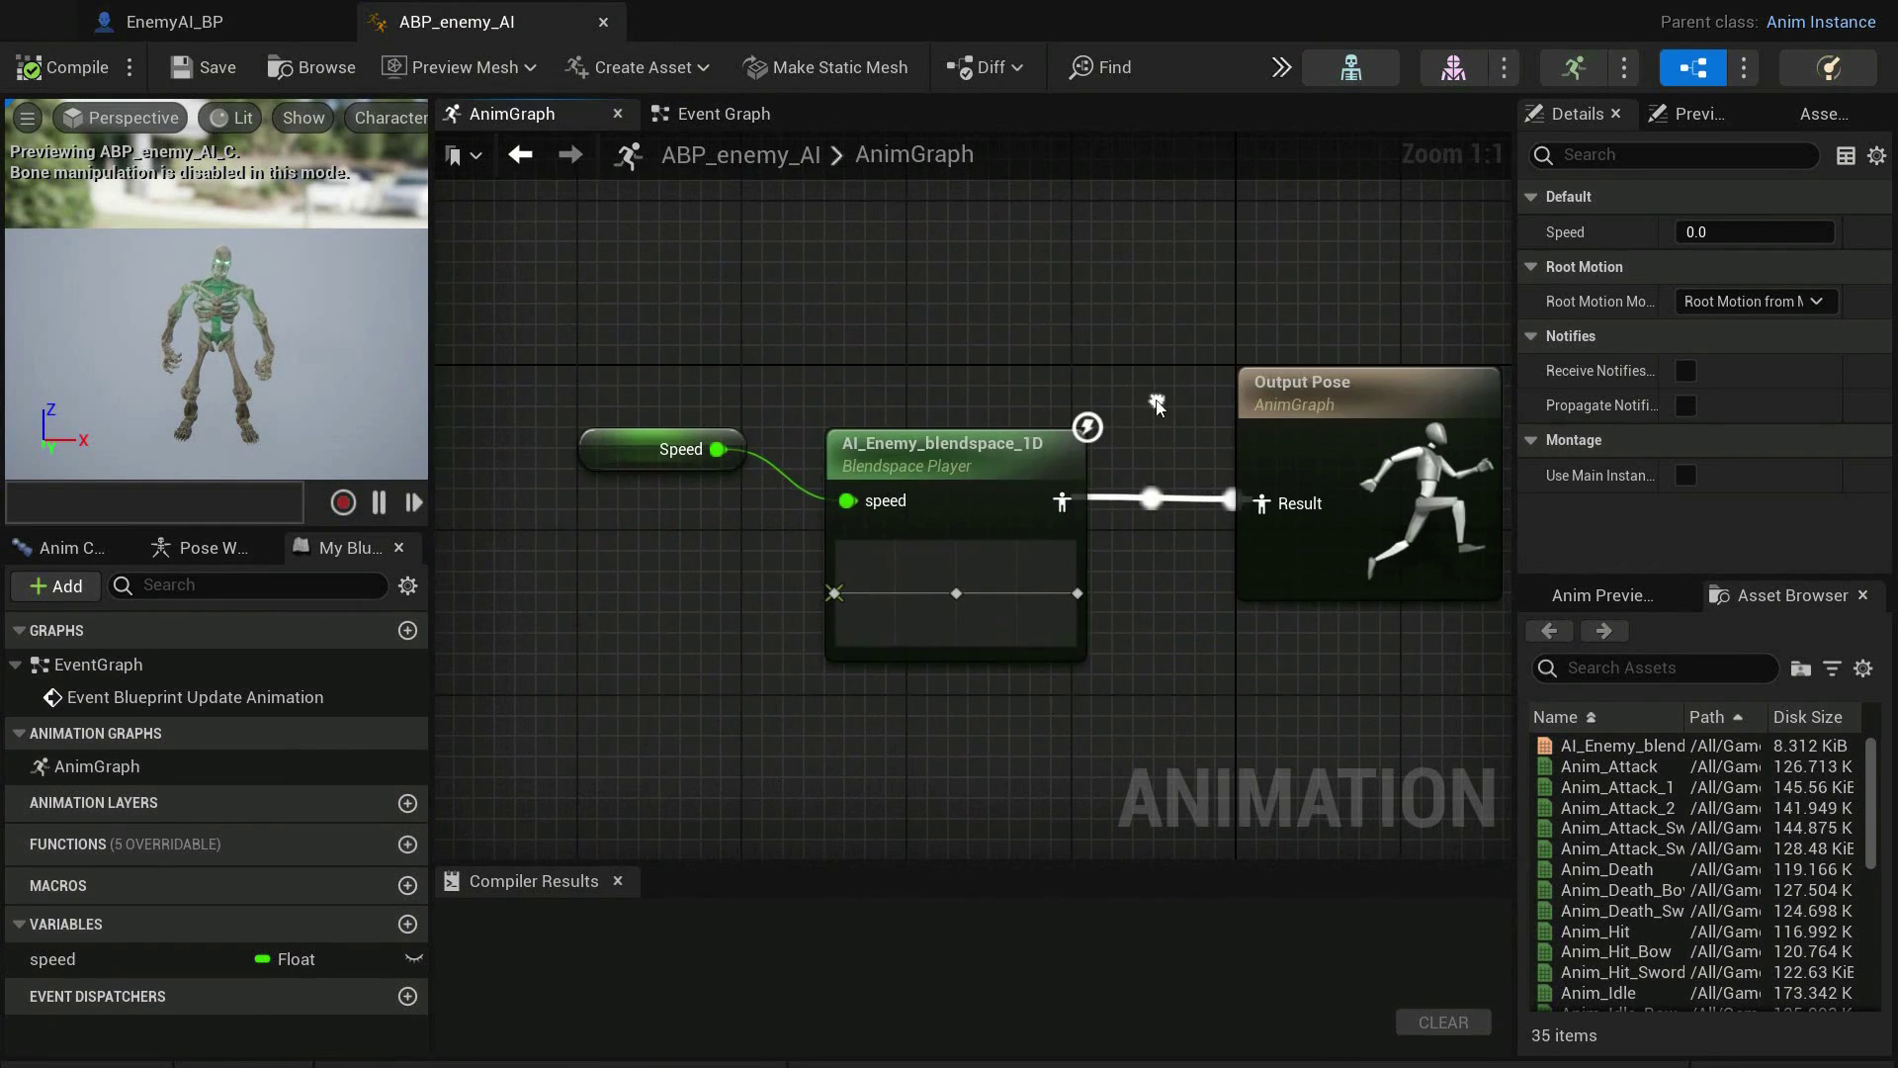
drag(671, 466, 550, 427)
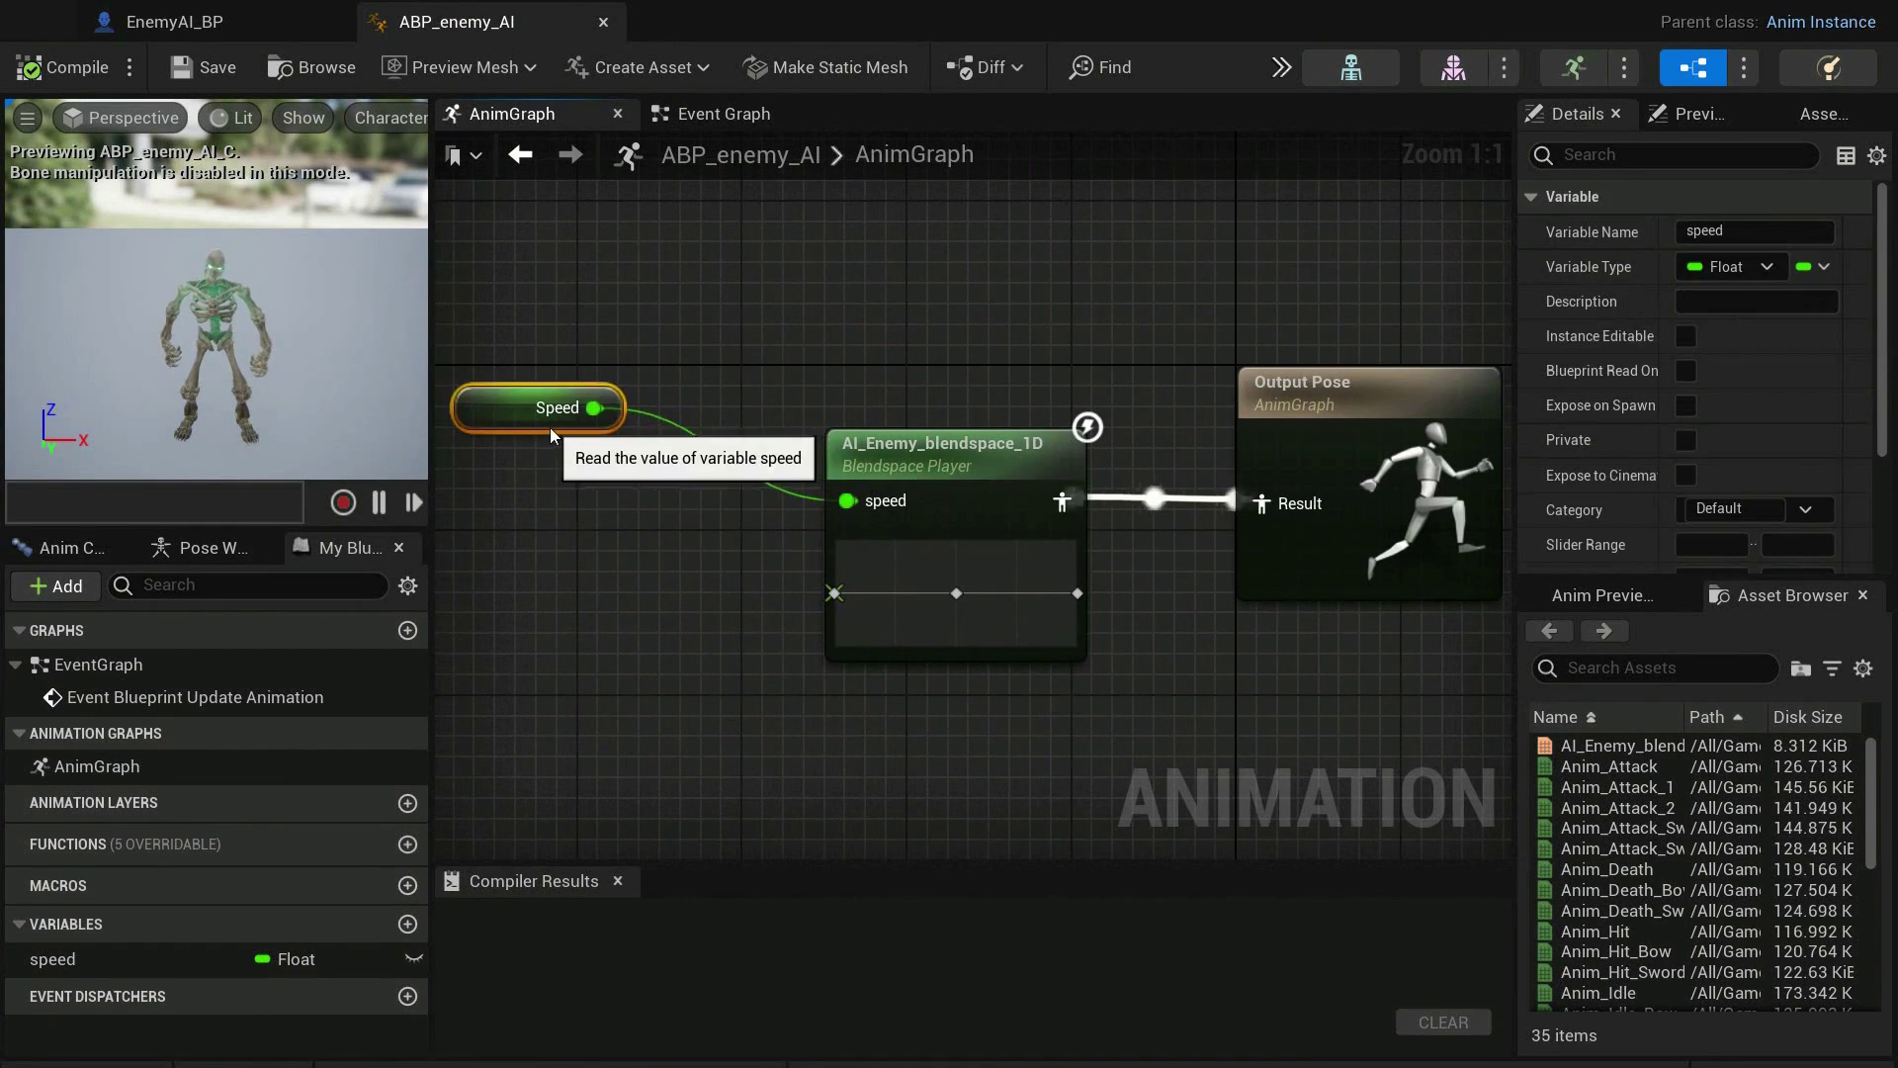
drag(986, 470, 822, 509)
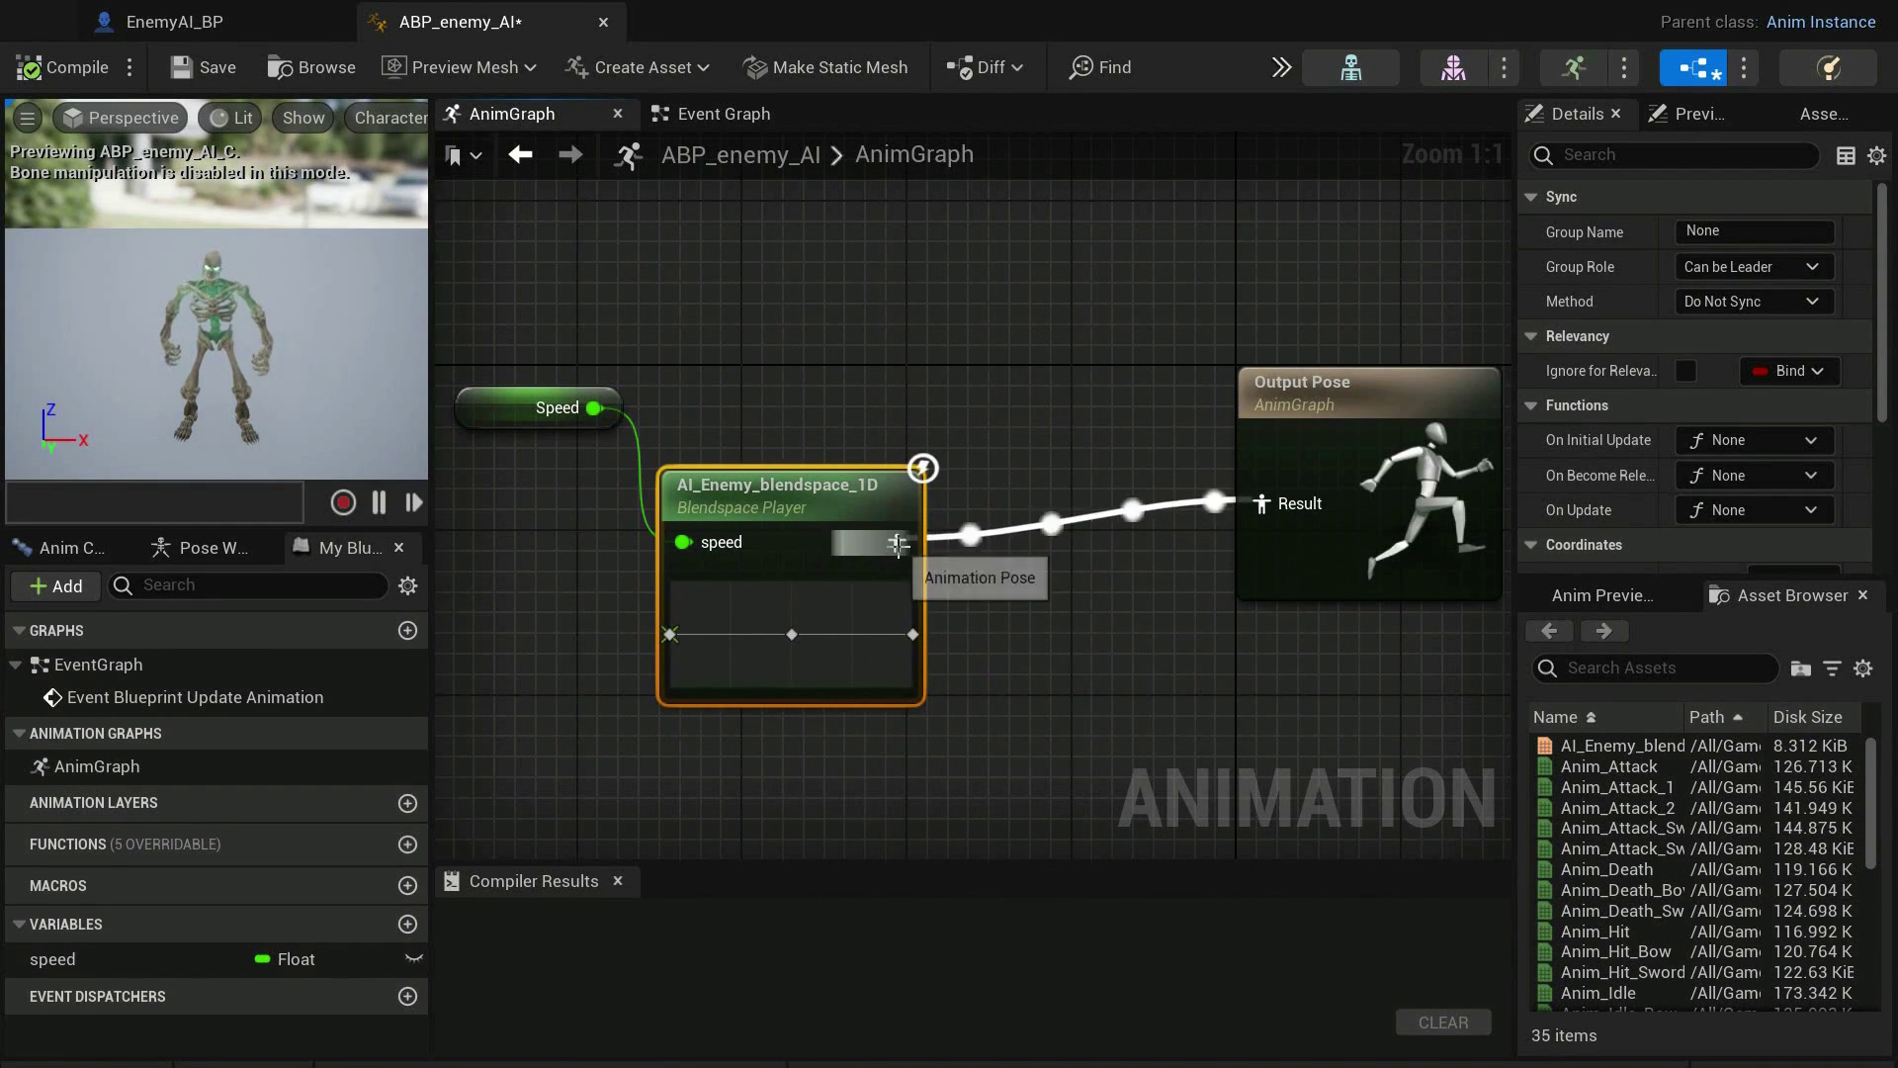
drag(898, 543, 1026, 484)
text(defaul)
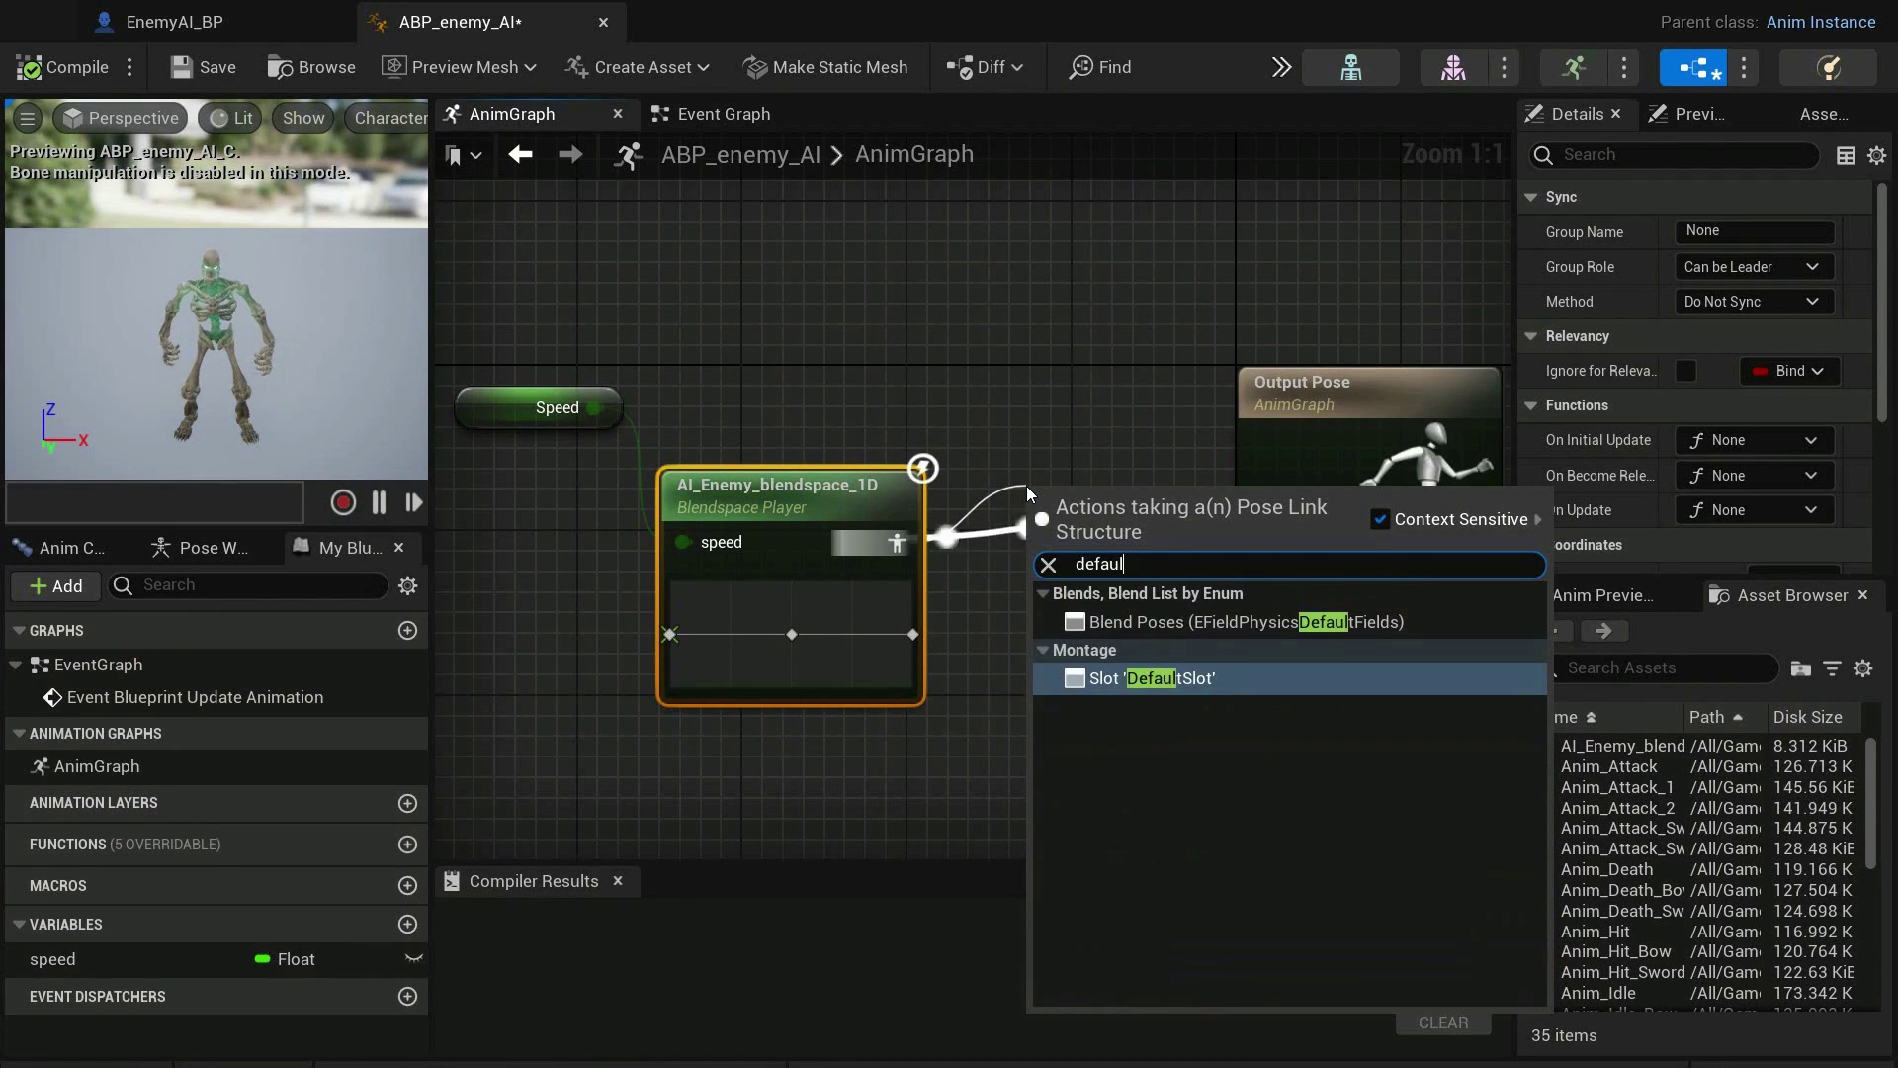
key(Return)
mouse_move(1009, 530)
mouse_down()
mouse_move(1078, 483)
mouse_move(1054, 448)
mouse_up()
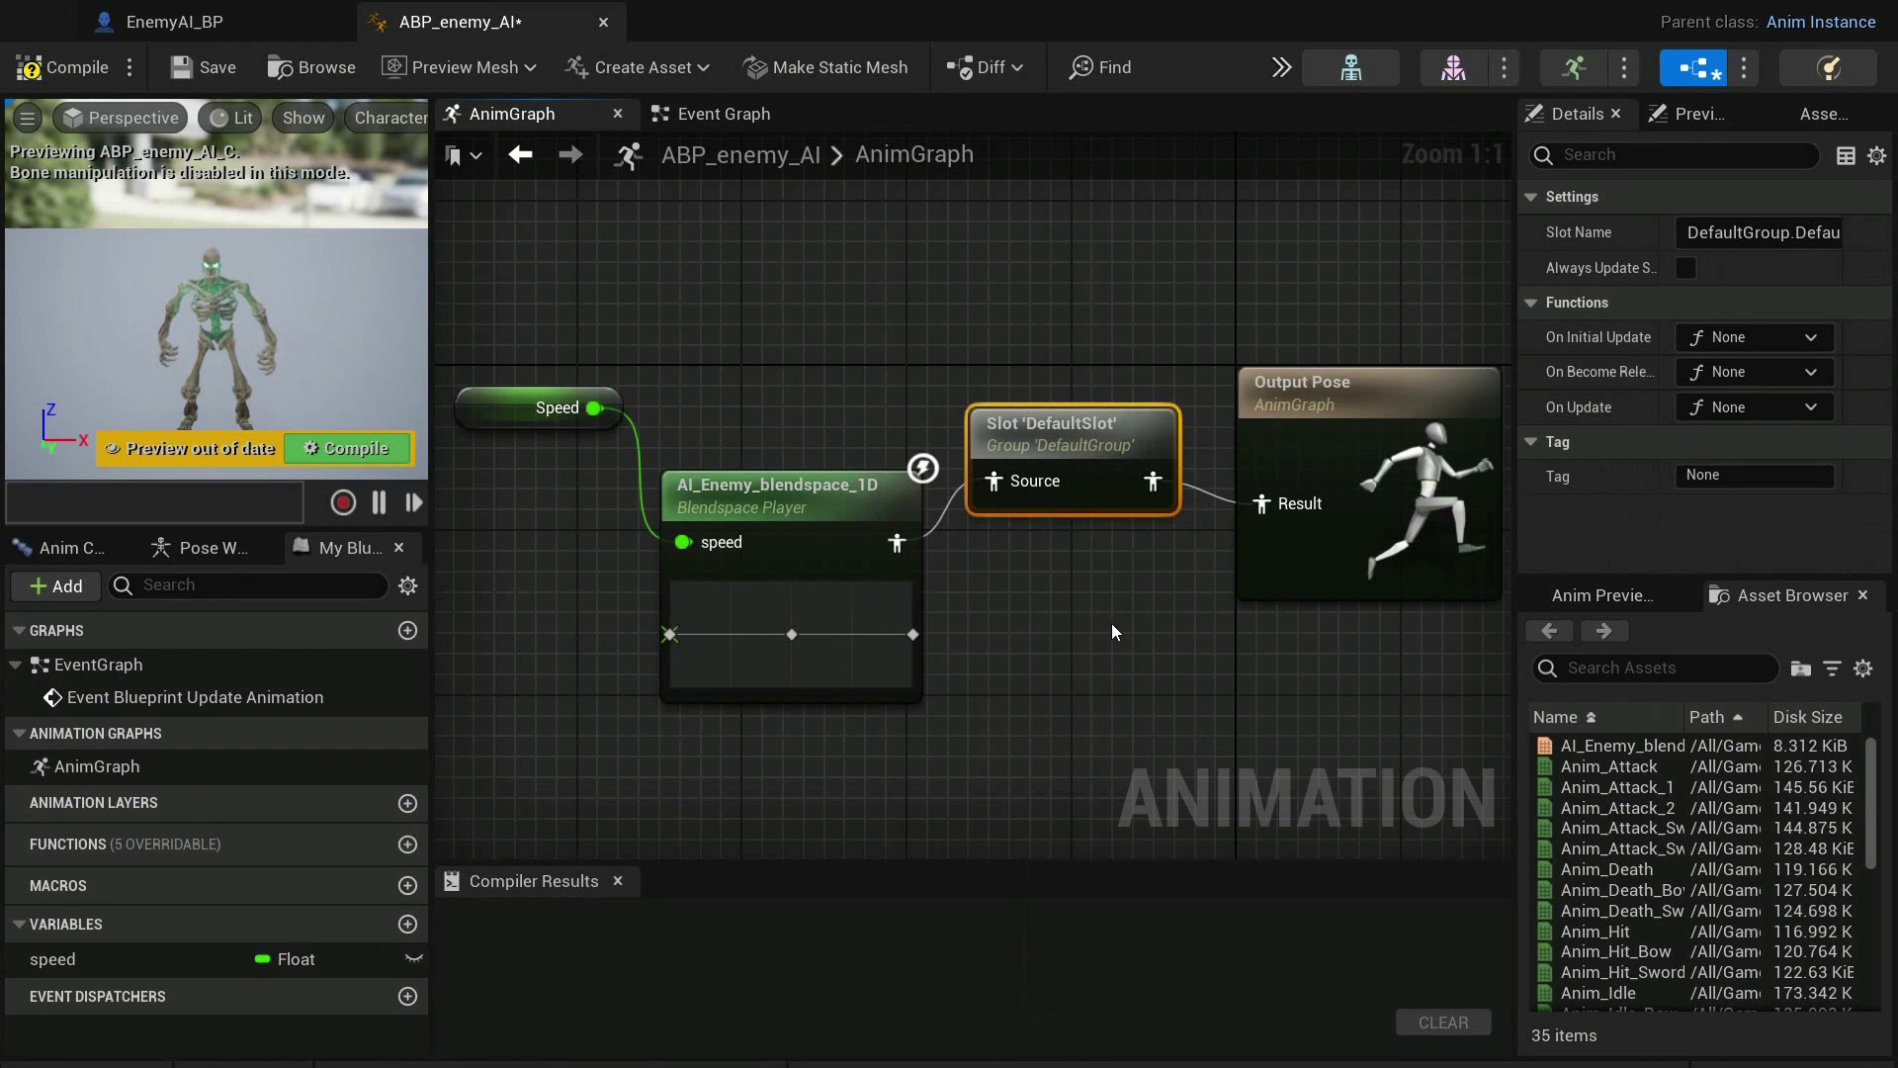
click(71, 73)
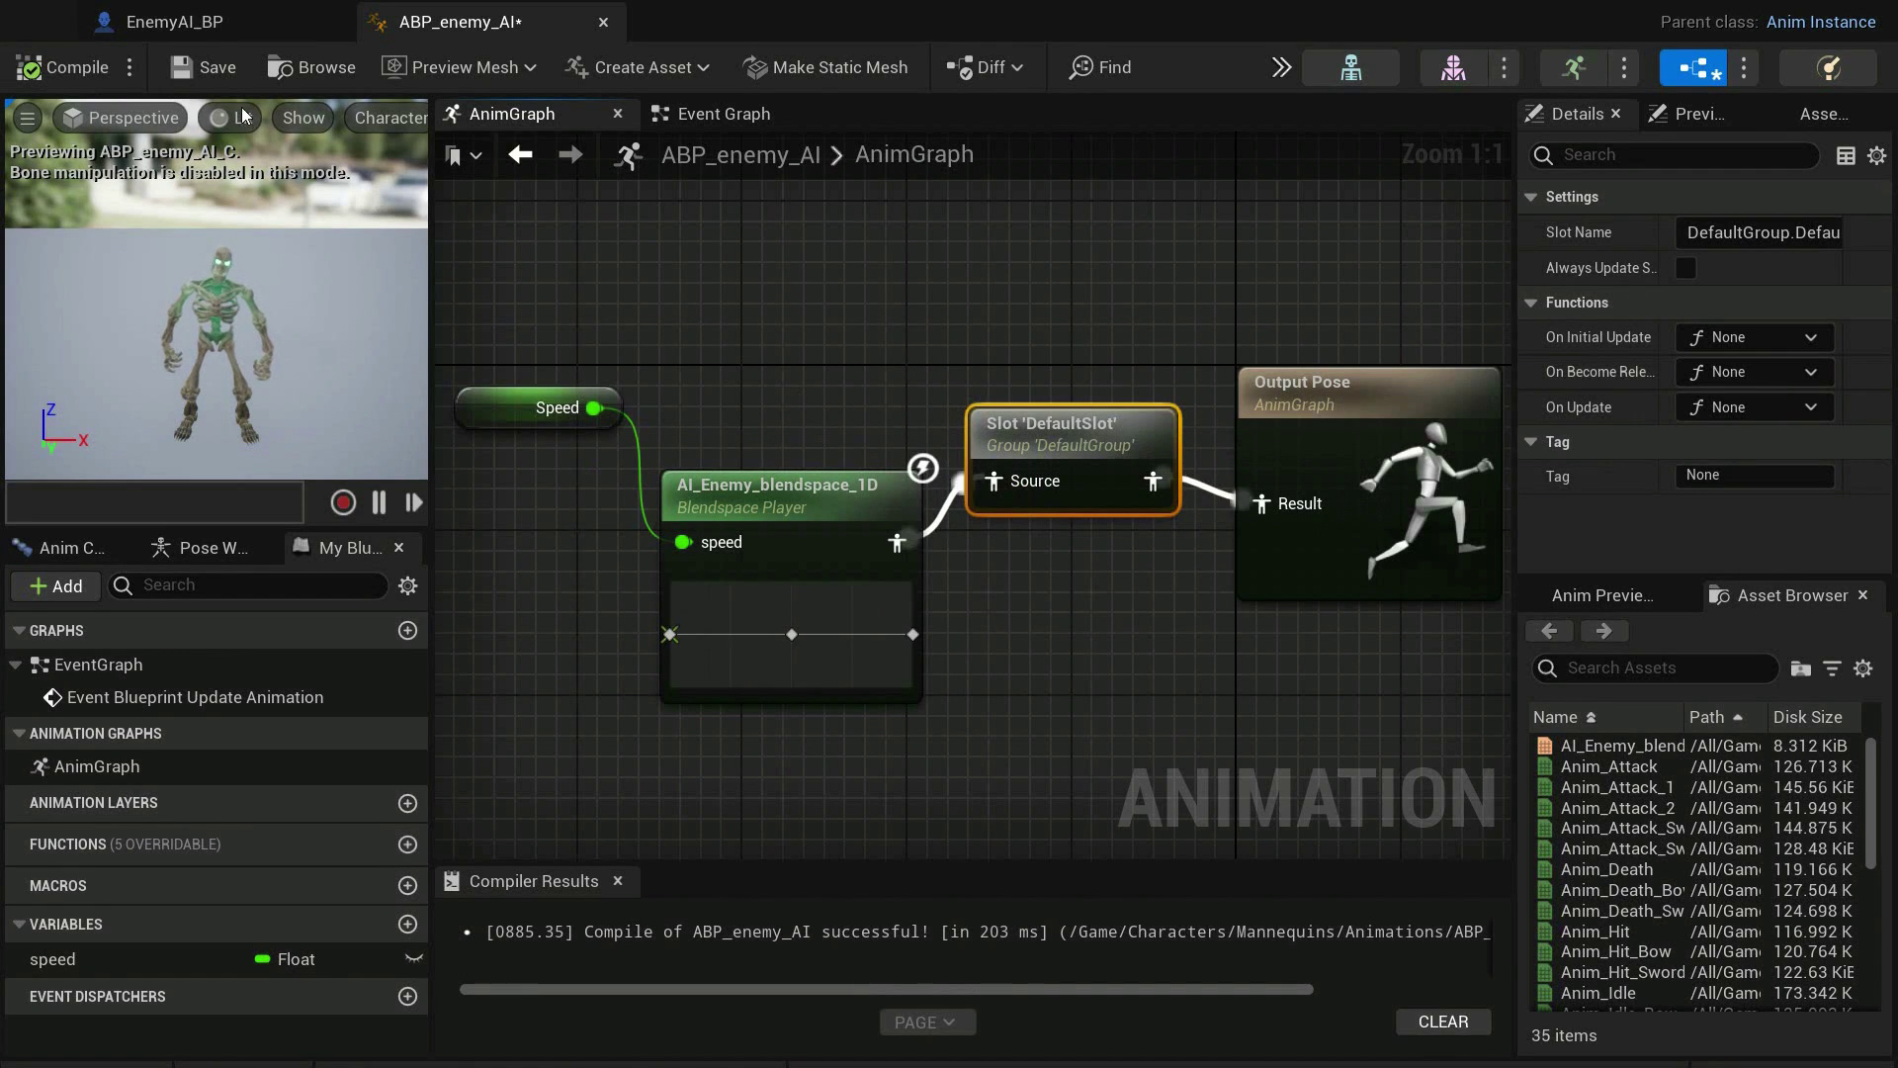
click(220, 74)
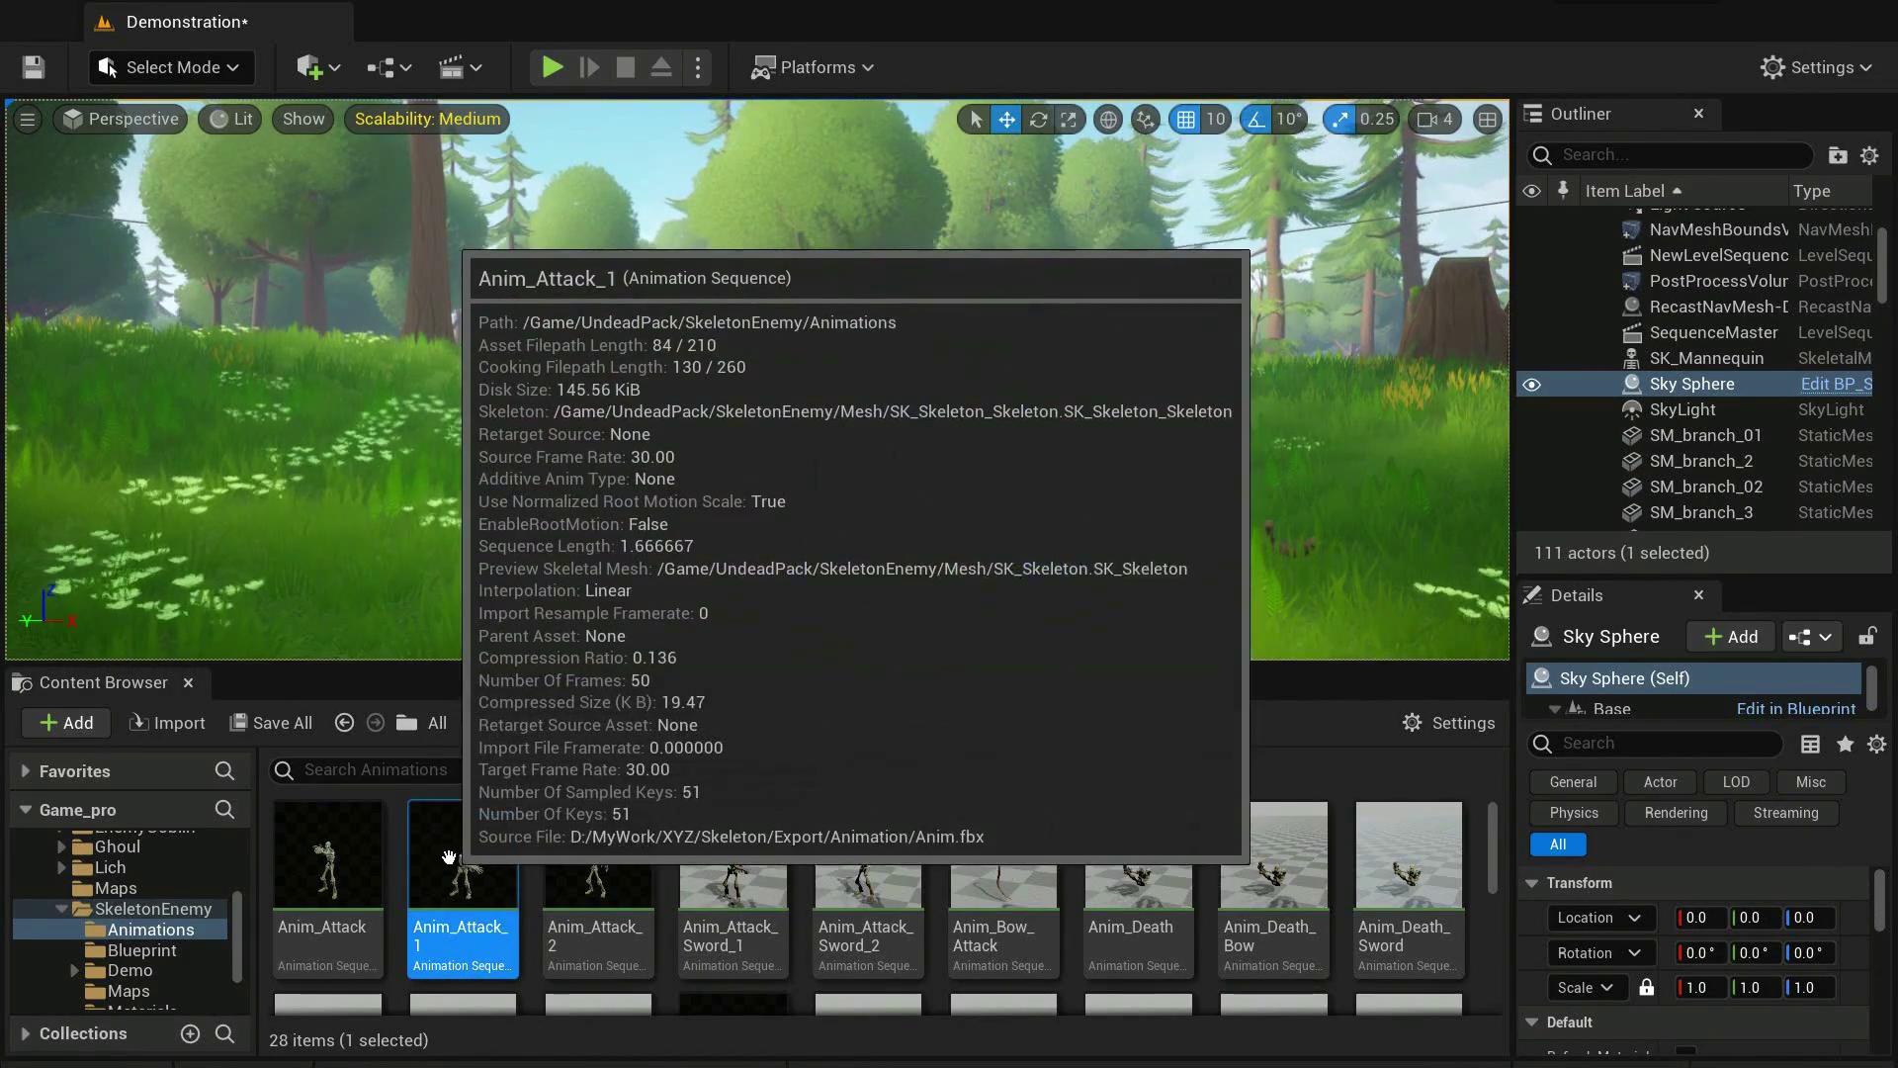
Create Anim_Attack_1_Montage from the Anim_Attack_1 sequence, then return to the EnemyAI_BP window
right_click(491, 868)
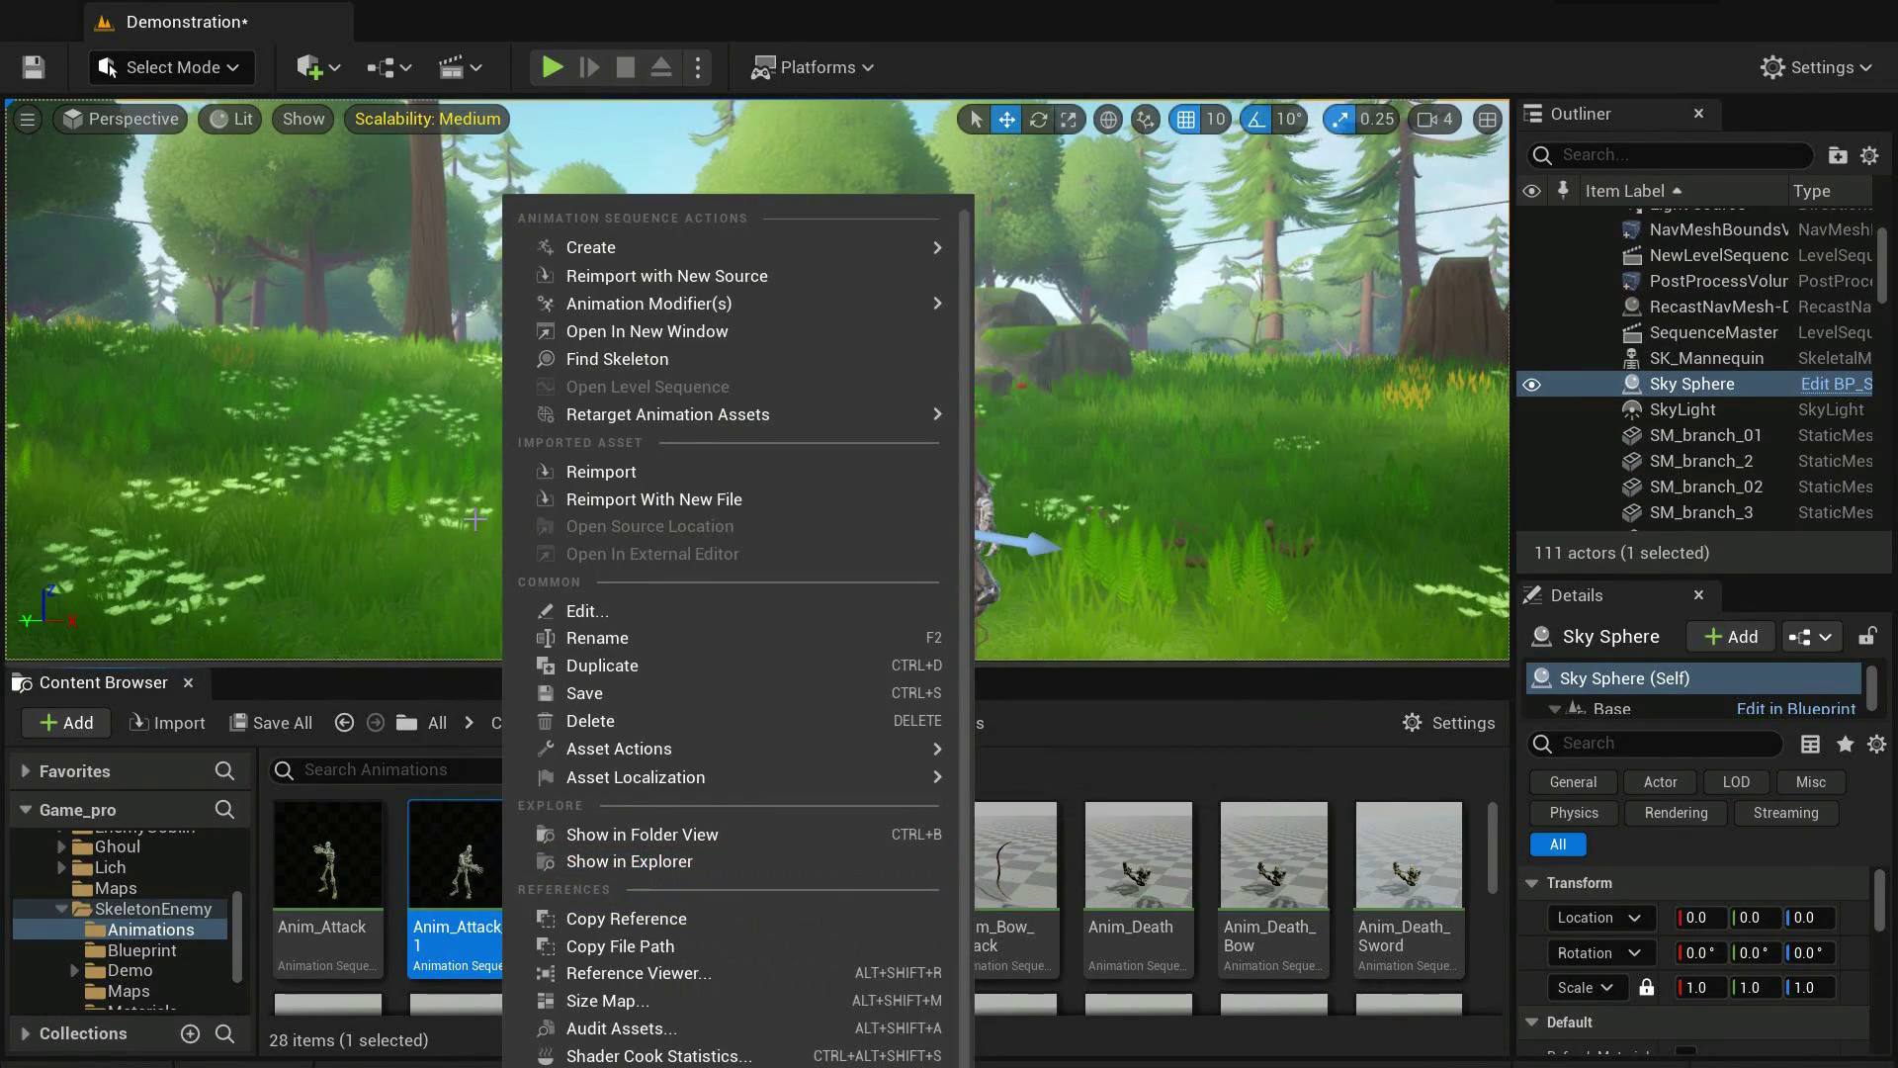
mouse_move(744, 253)
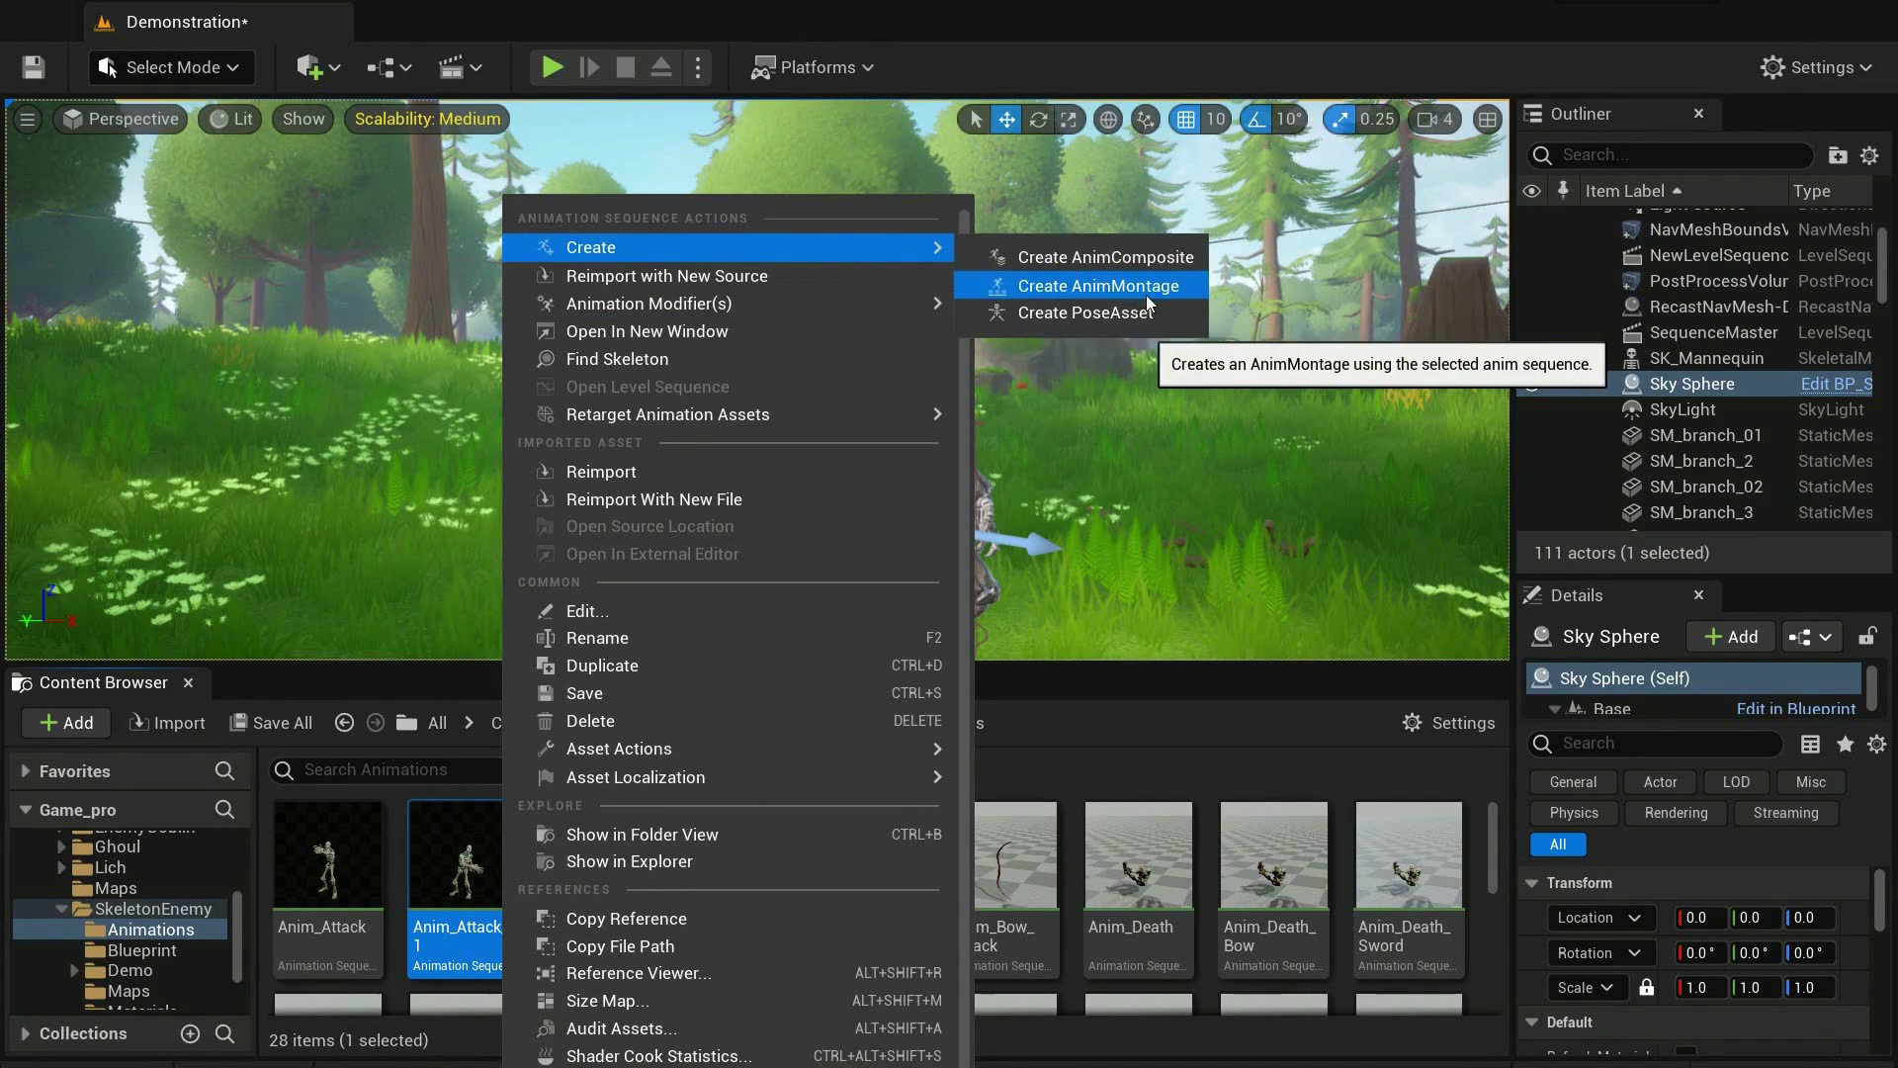
click(1114, 285)
key(Return)
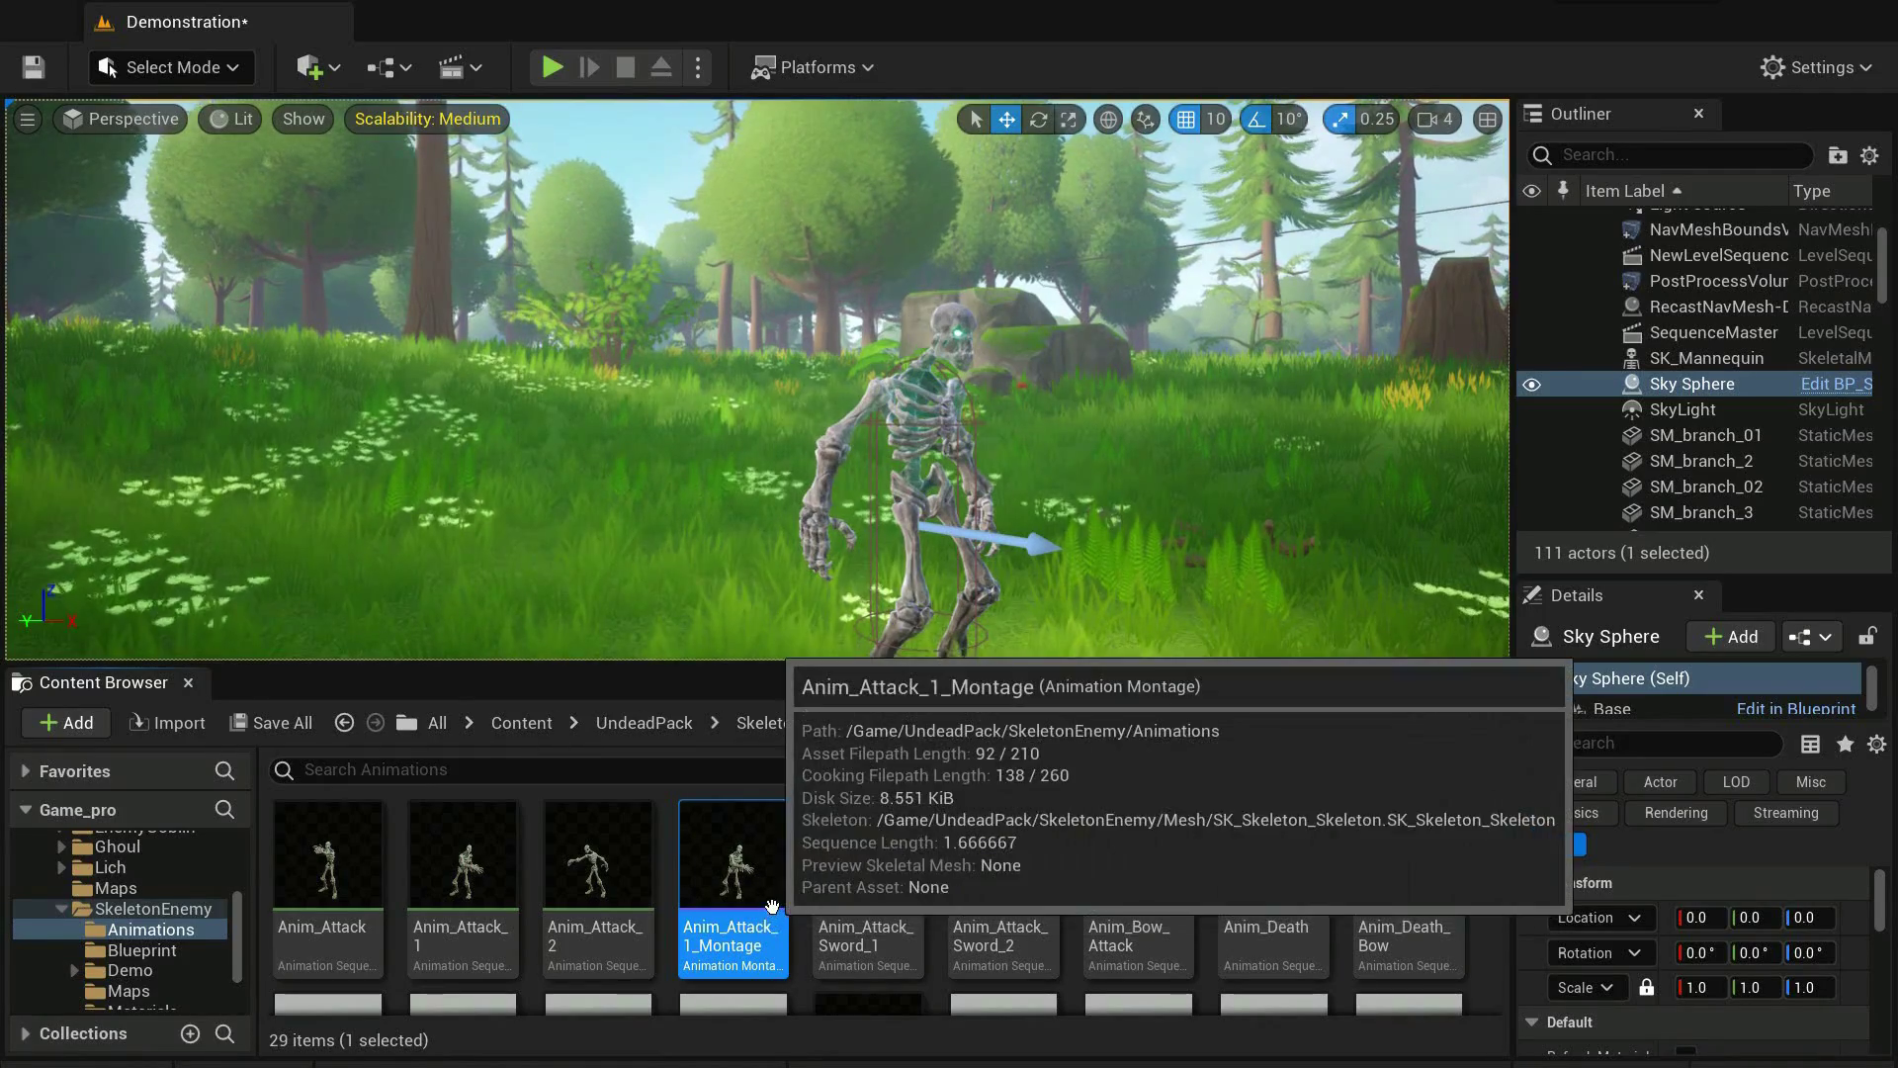
key(super+Tab)
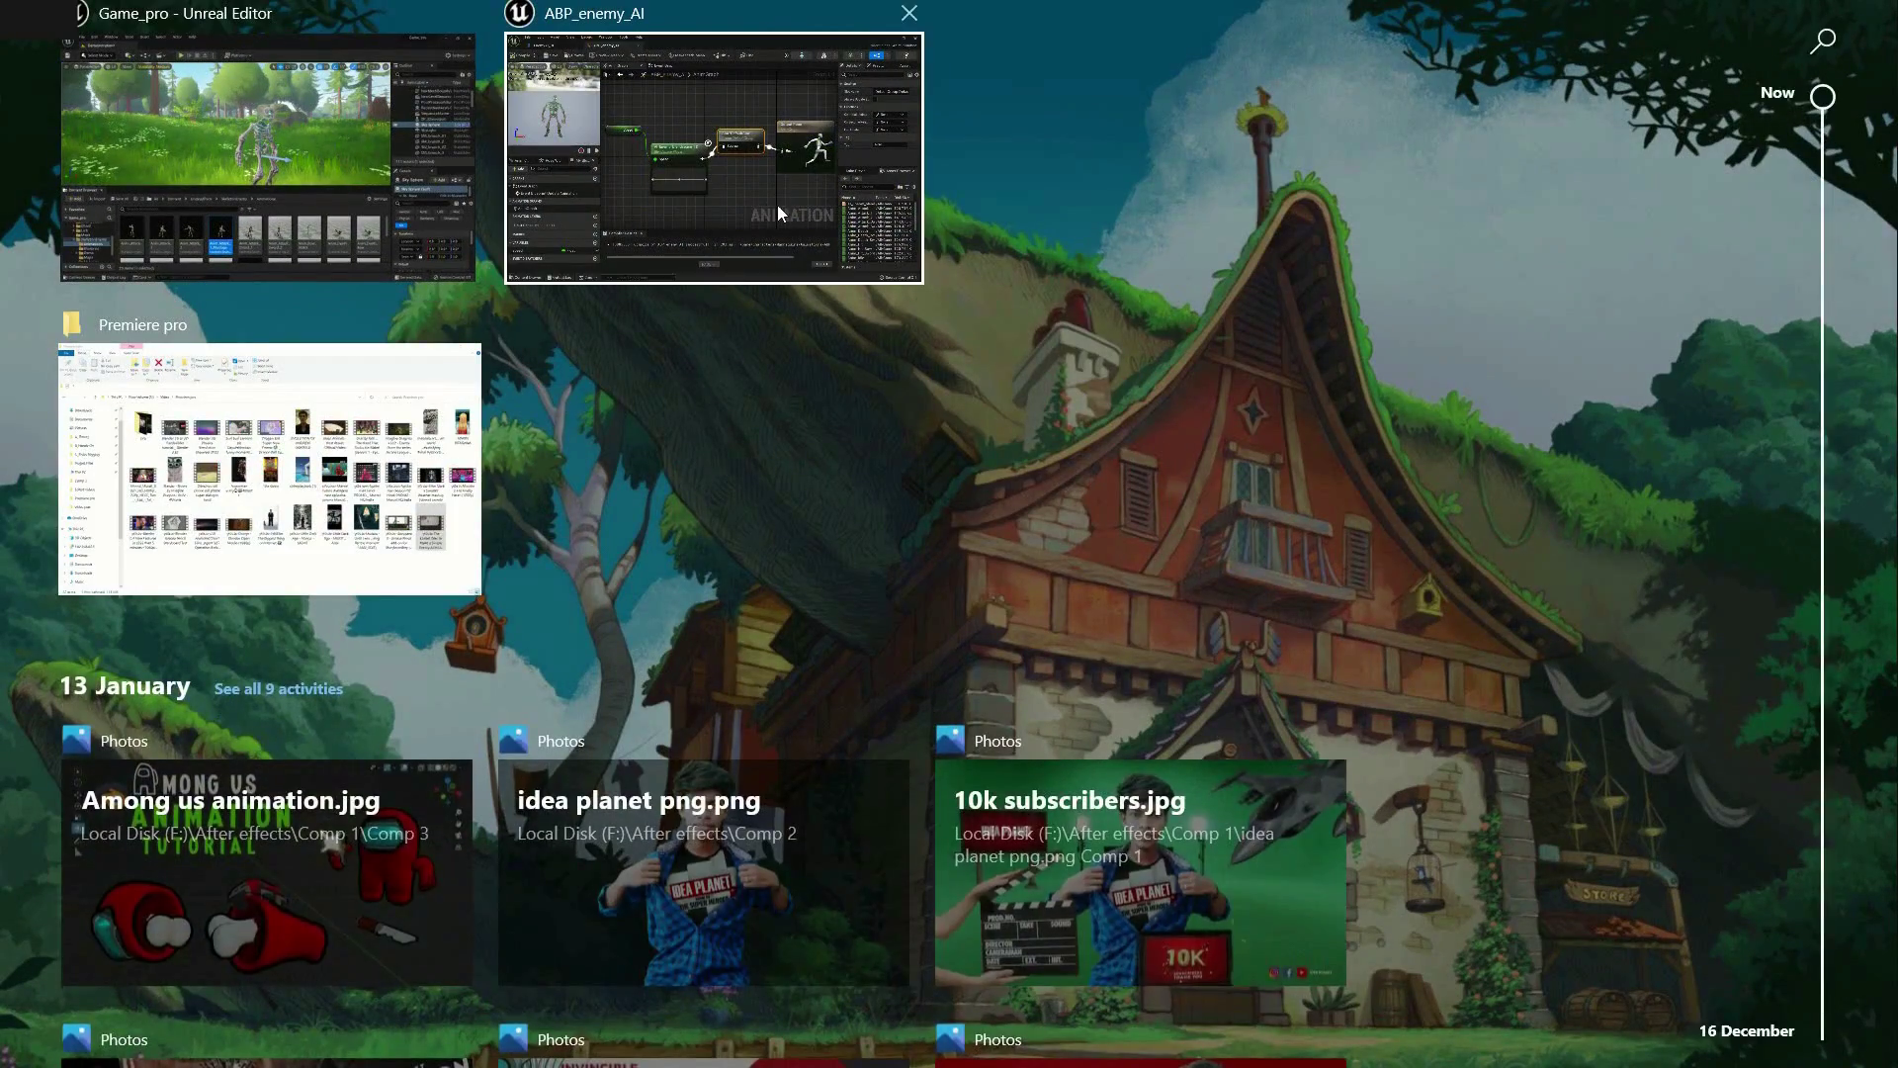
click(774, 205)
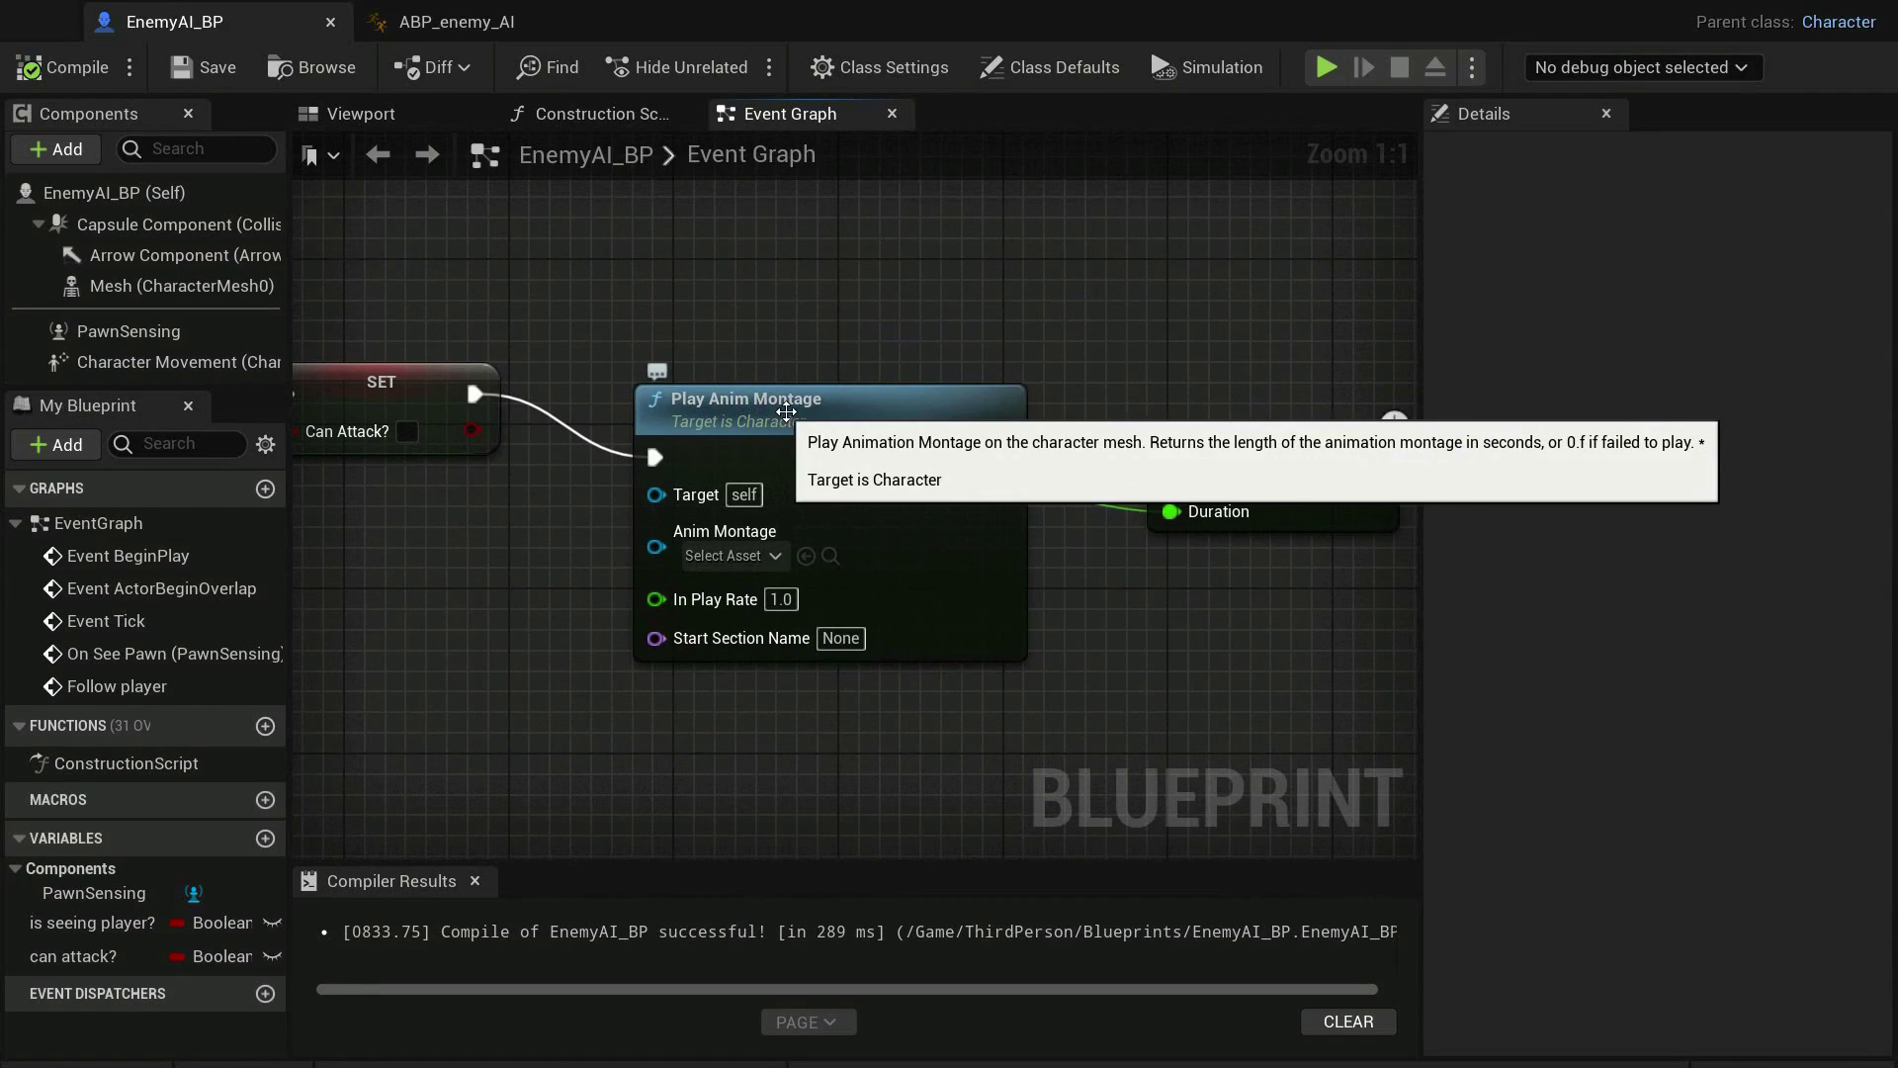
Set Play Anim Montage to use Anim_Attack_1_Montage, then compile and save EnemyAI_BP
click(755, 557)
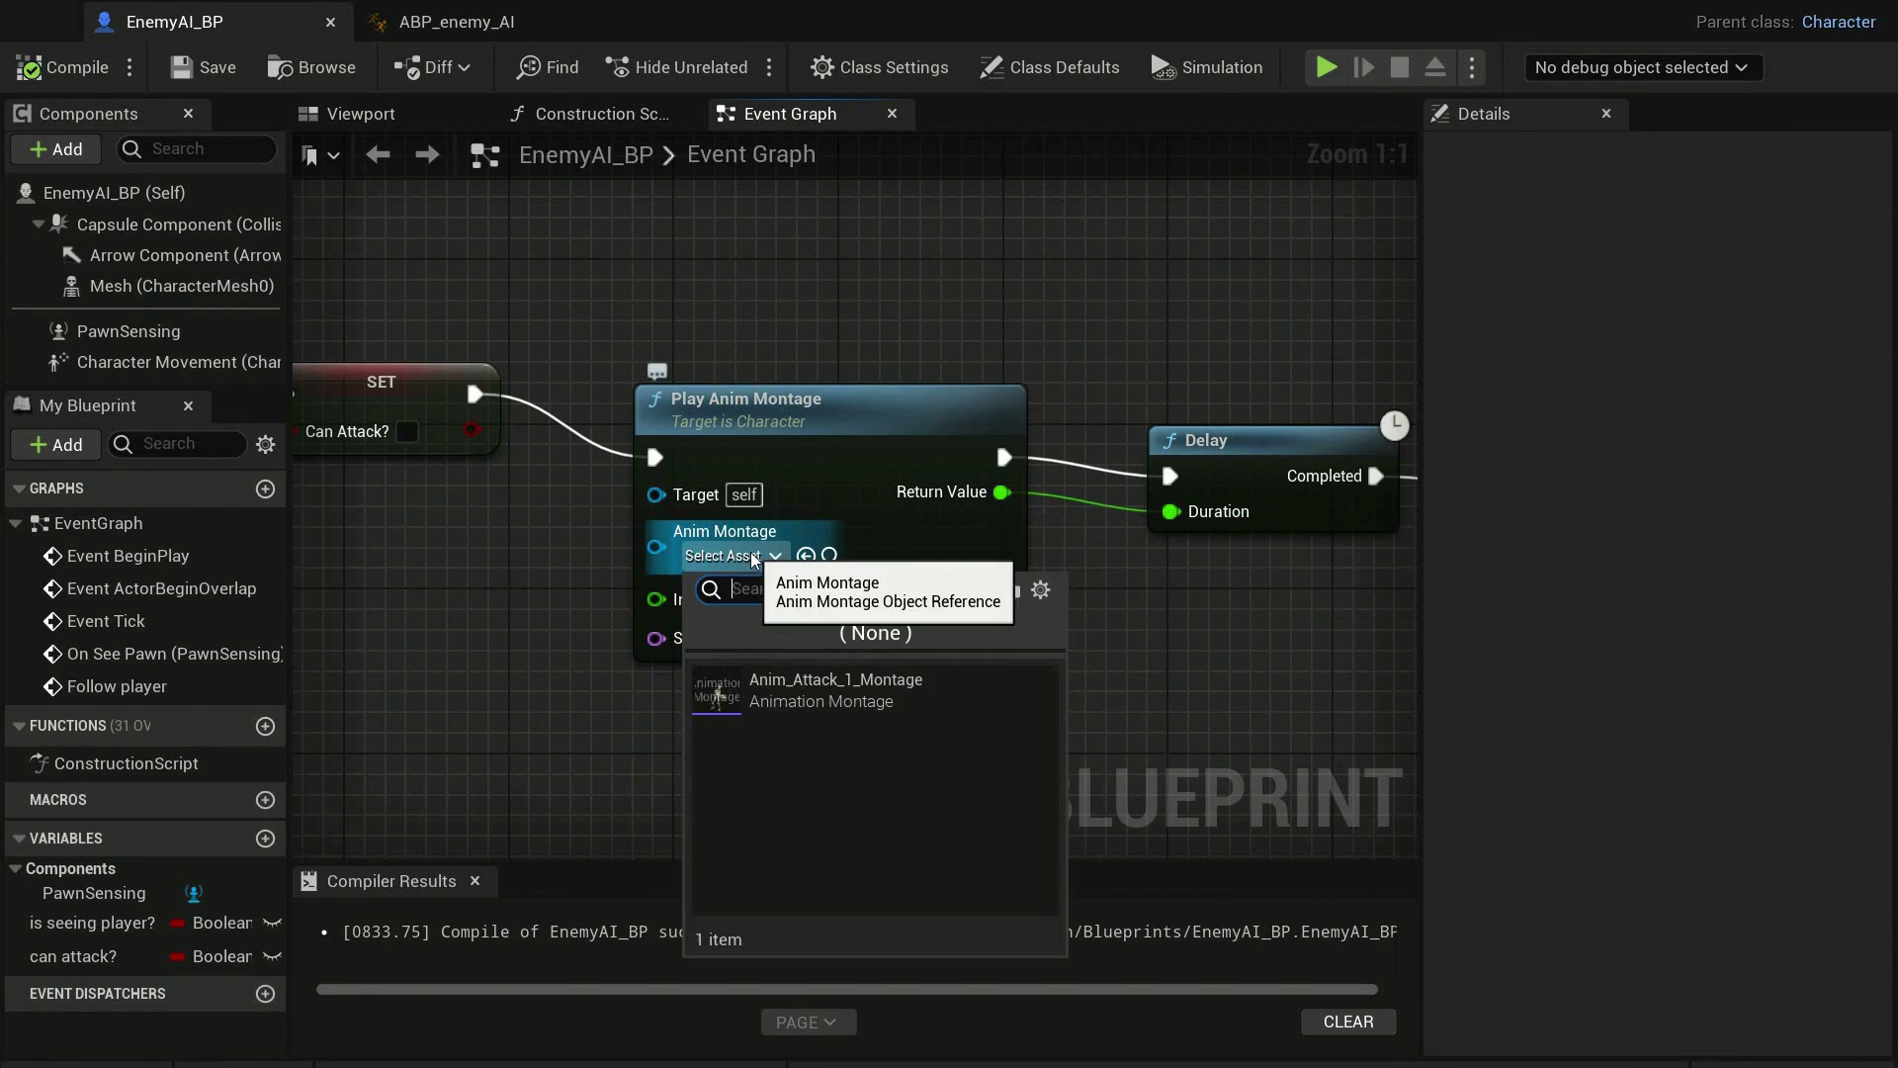
click(840, 692)
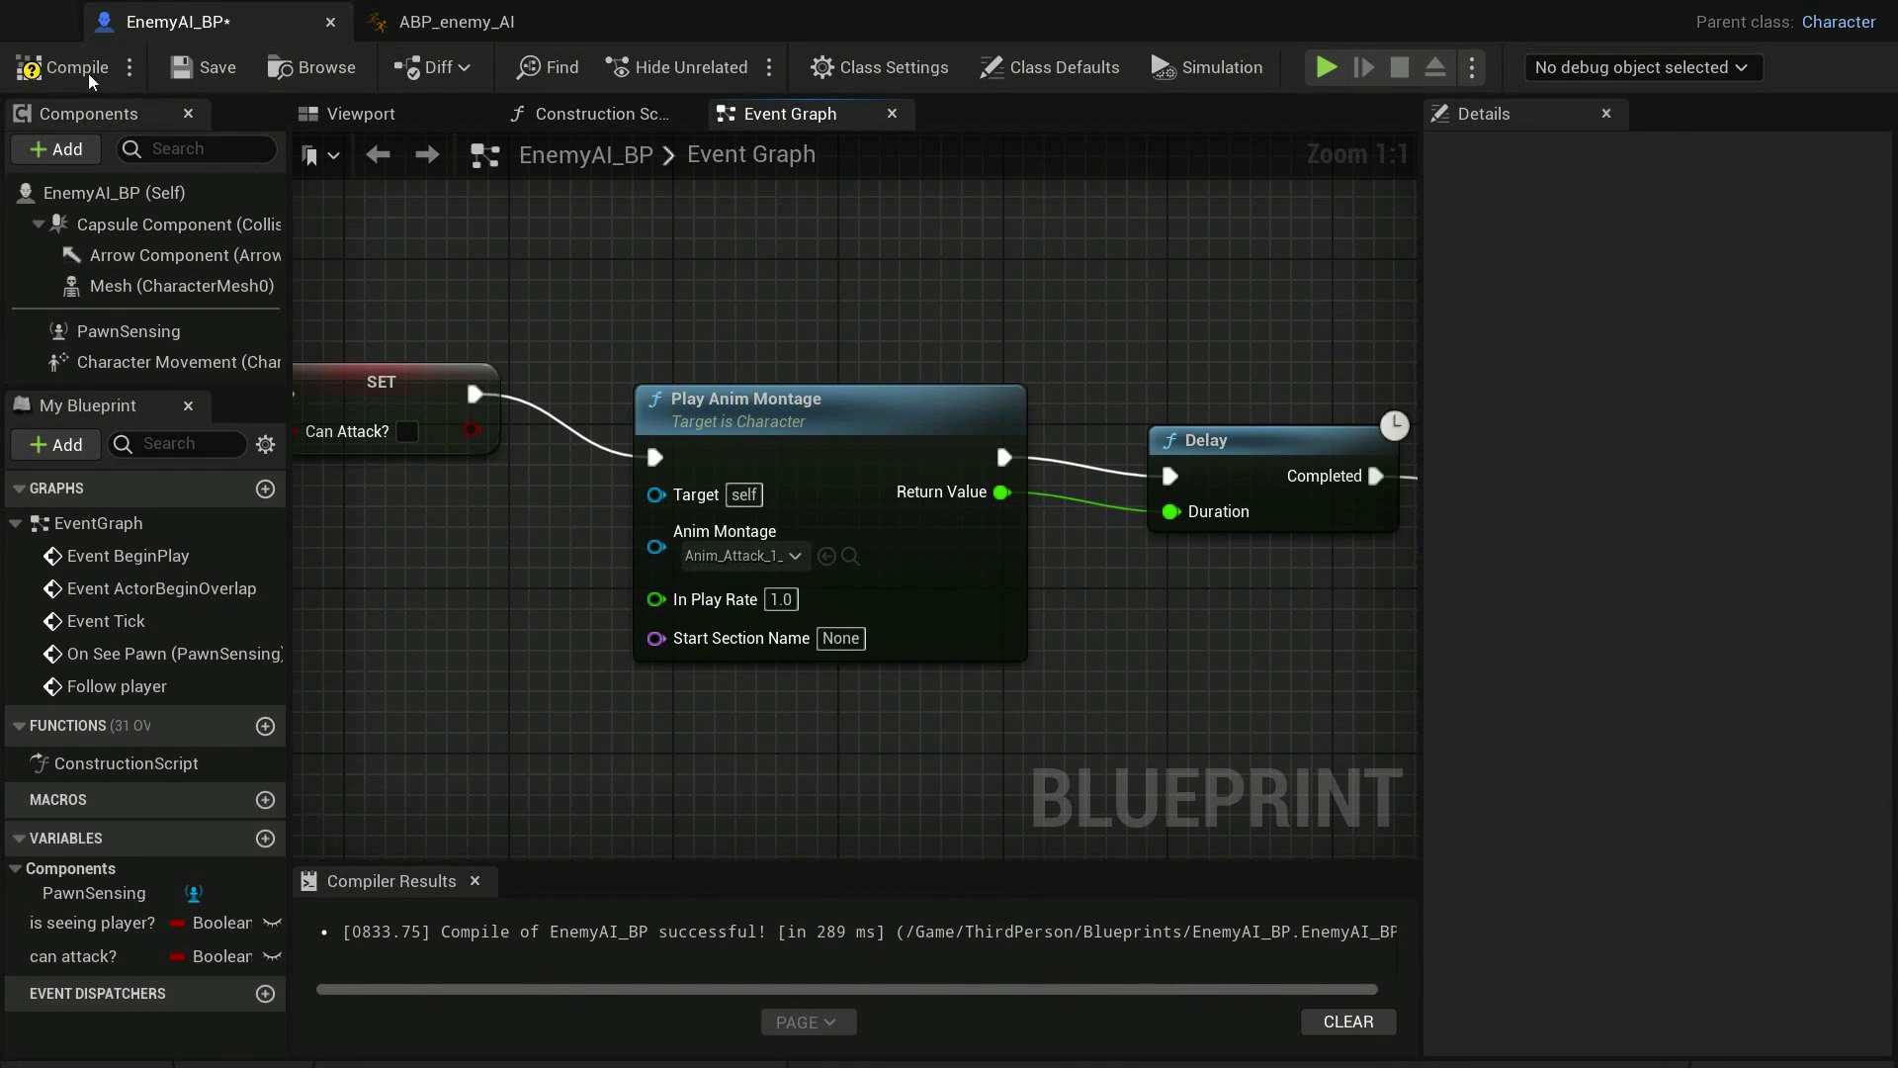
click(60, 69)
click(212, 70)
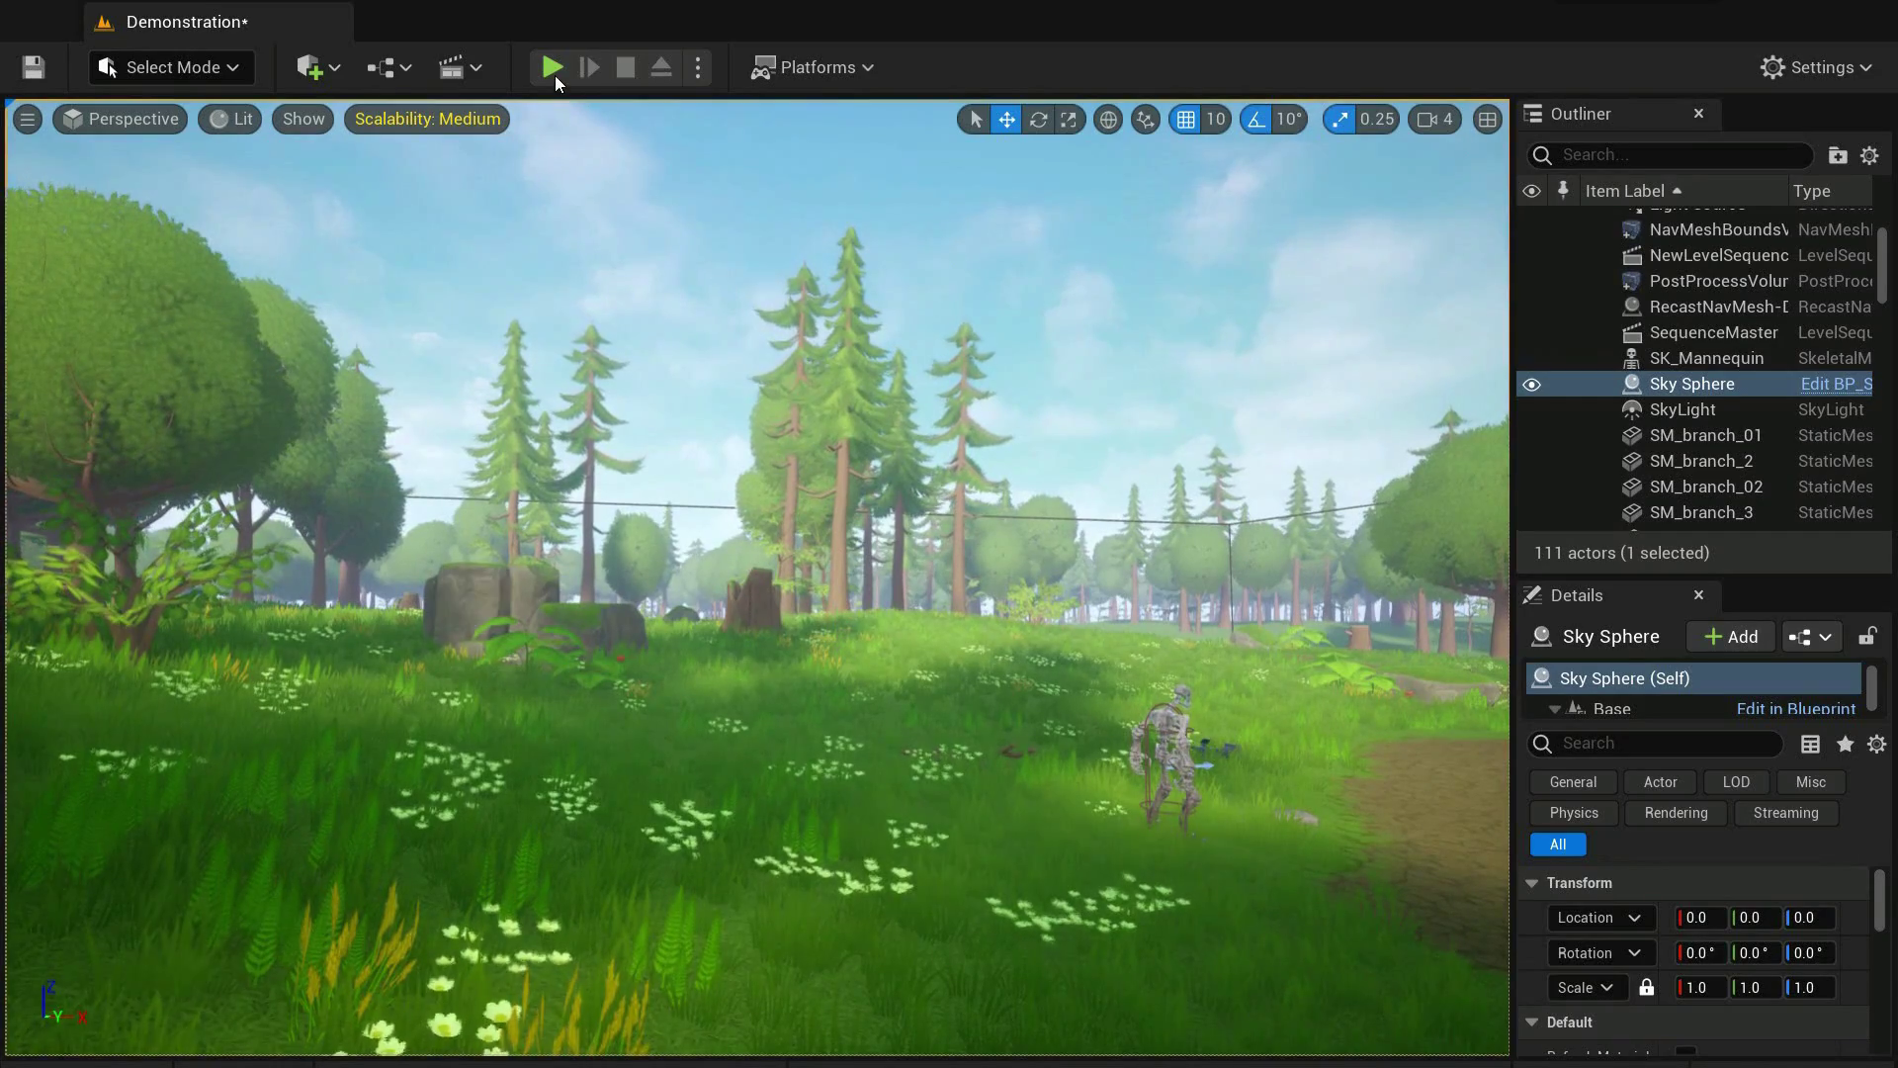
Play the Demonstration level and run the character so the skeleton enemy chases it
click(554, 75)
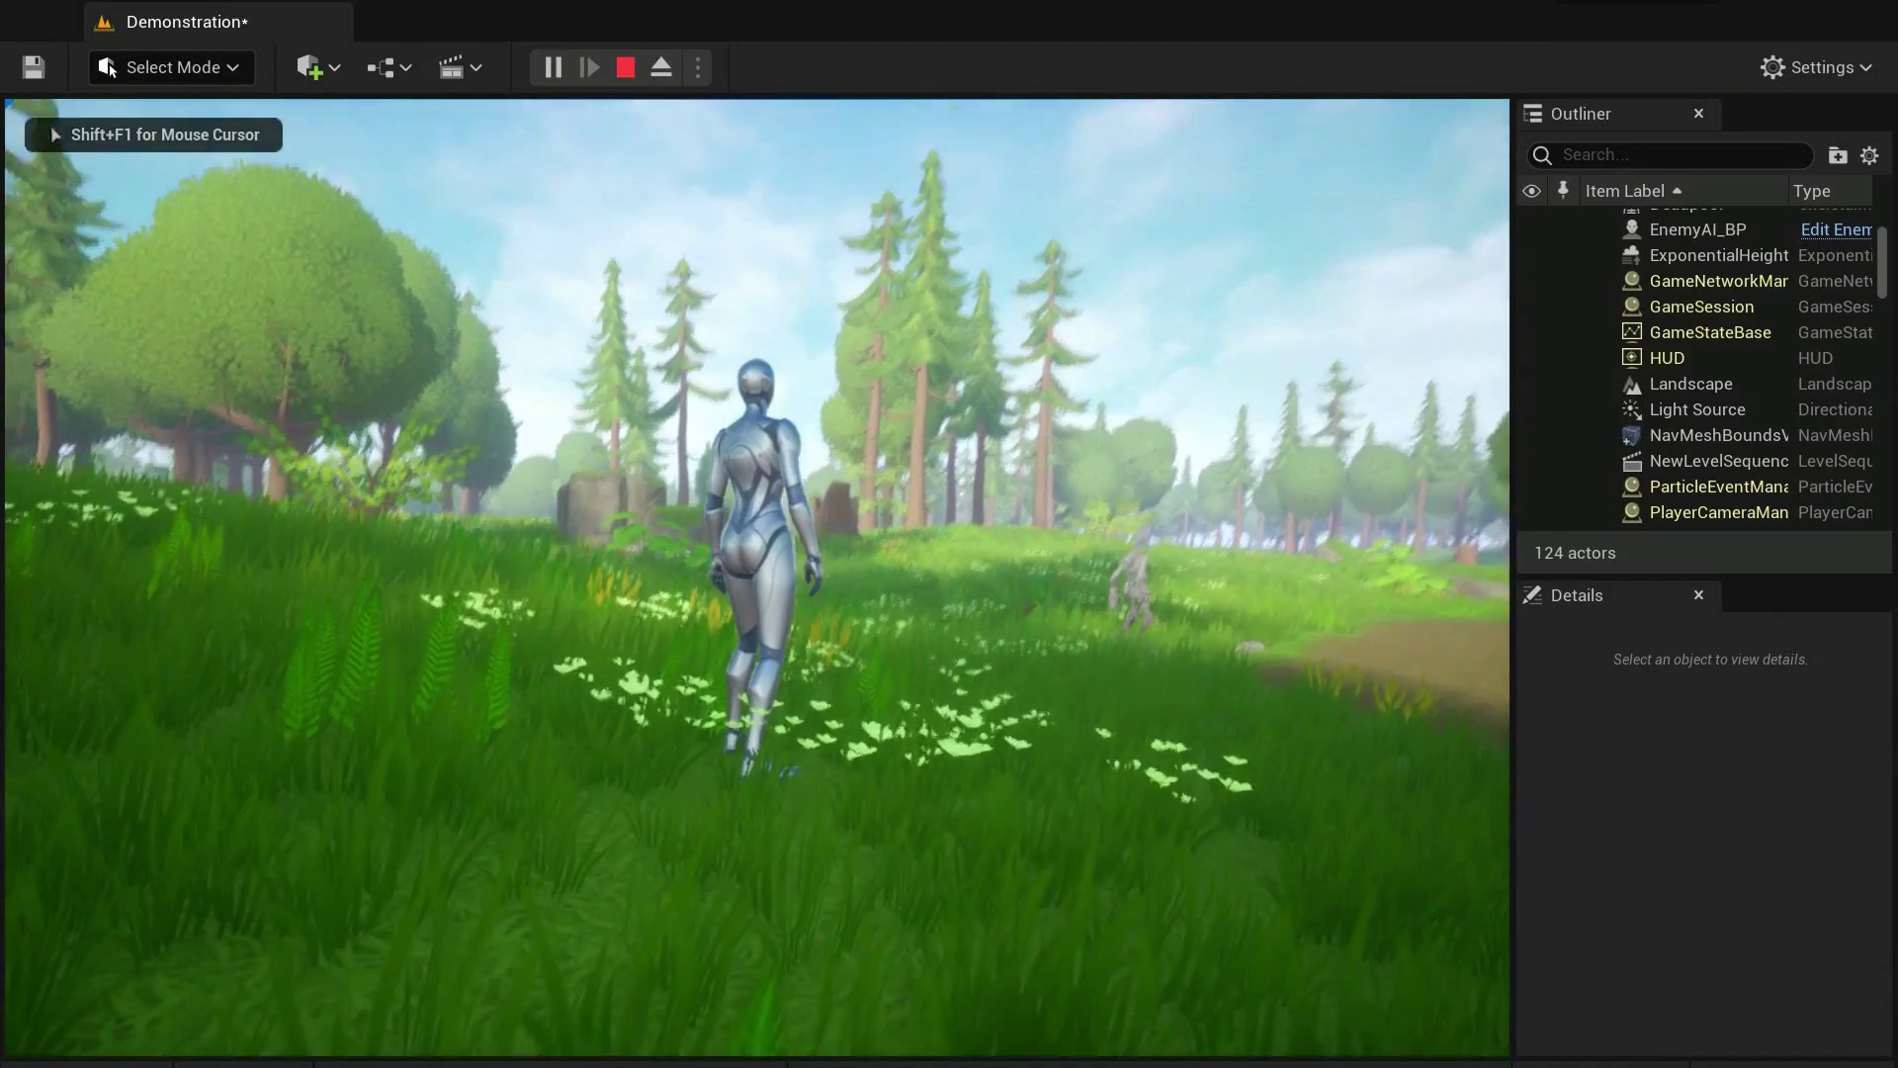
key(a)
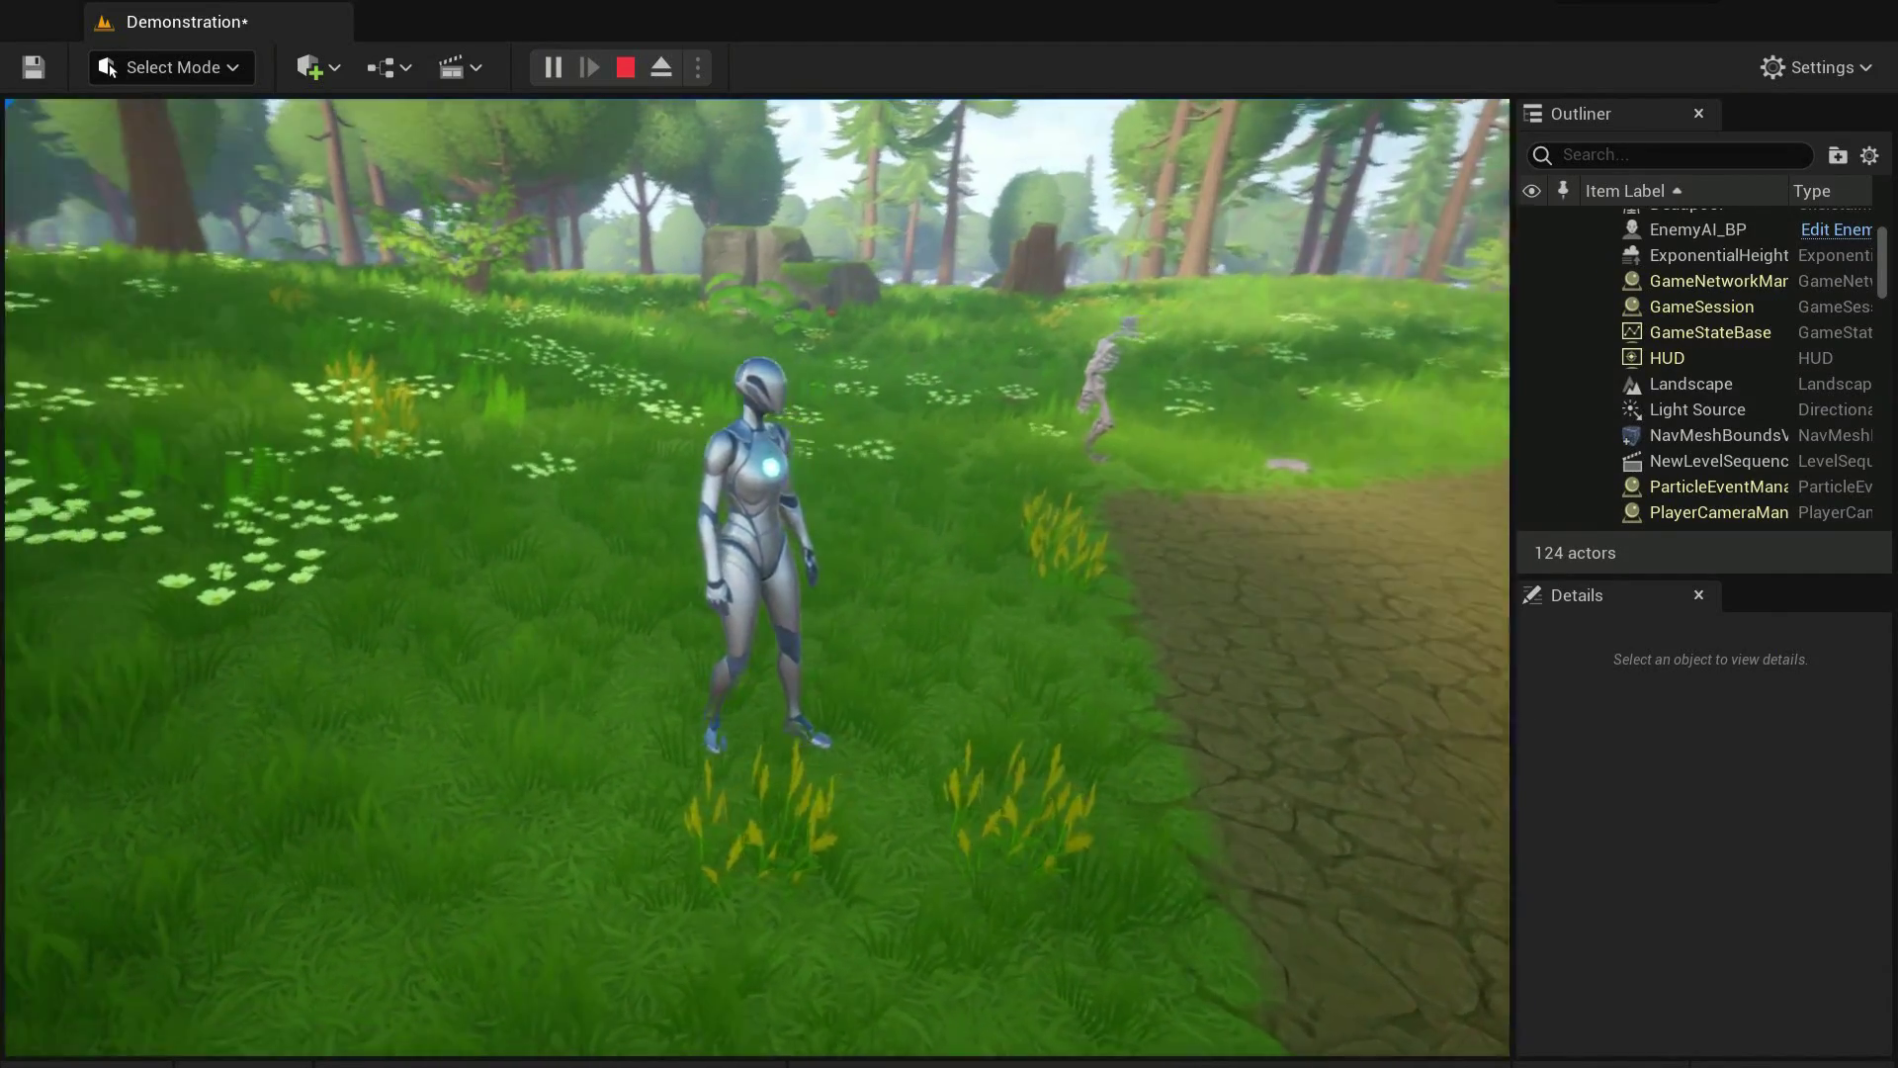
key(a)
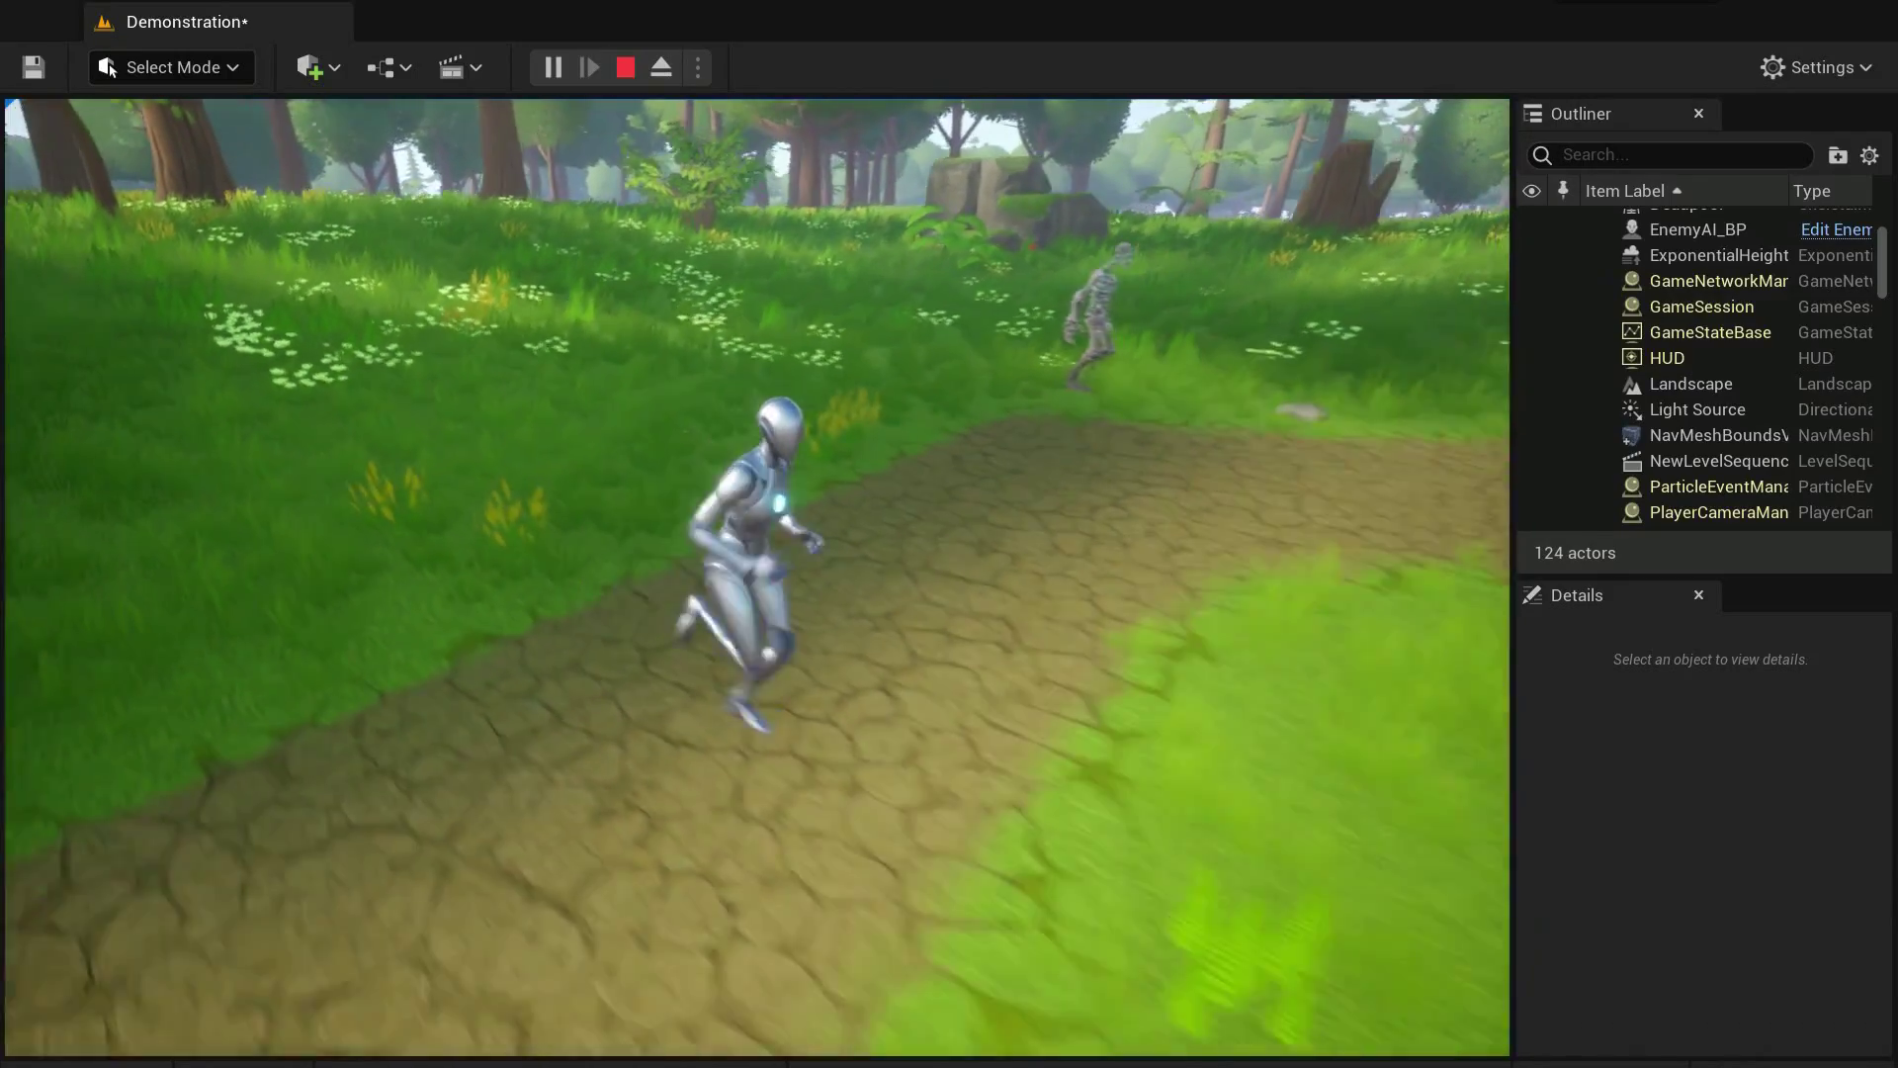
key(a)
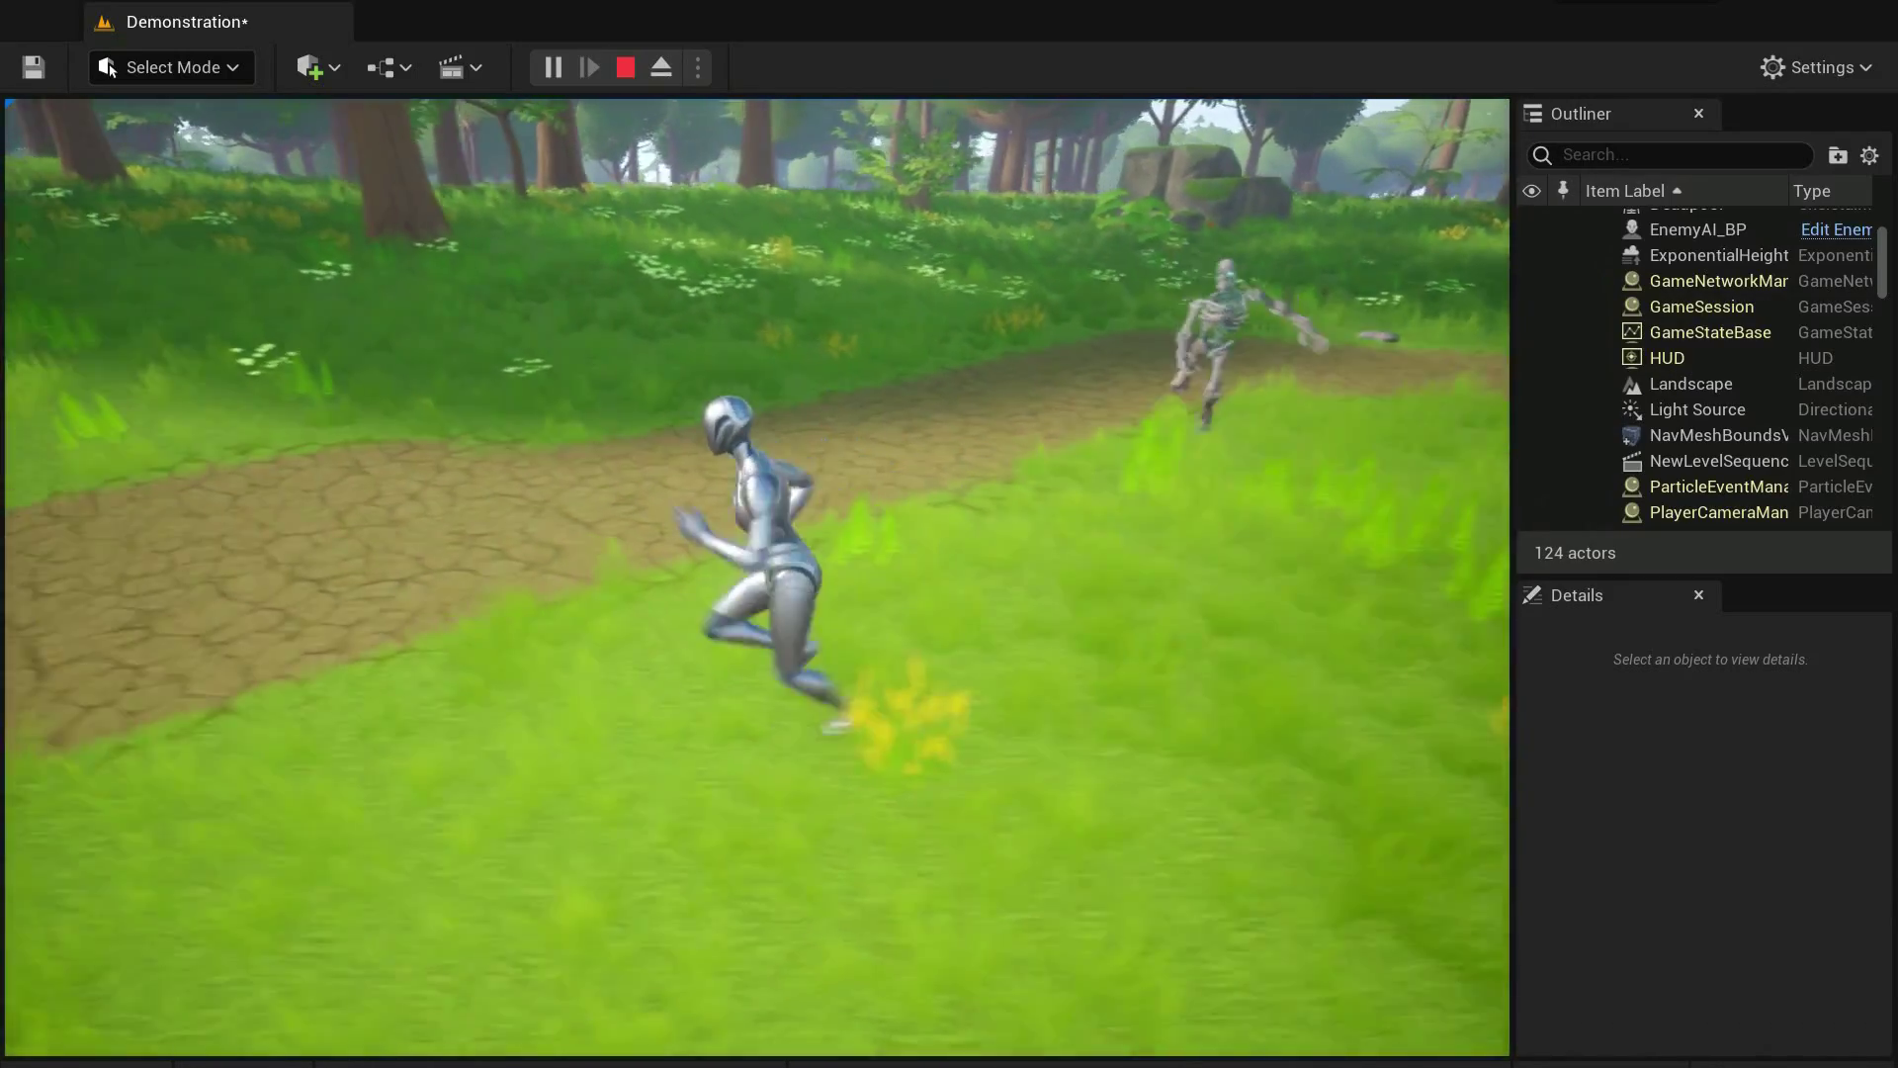